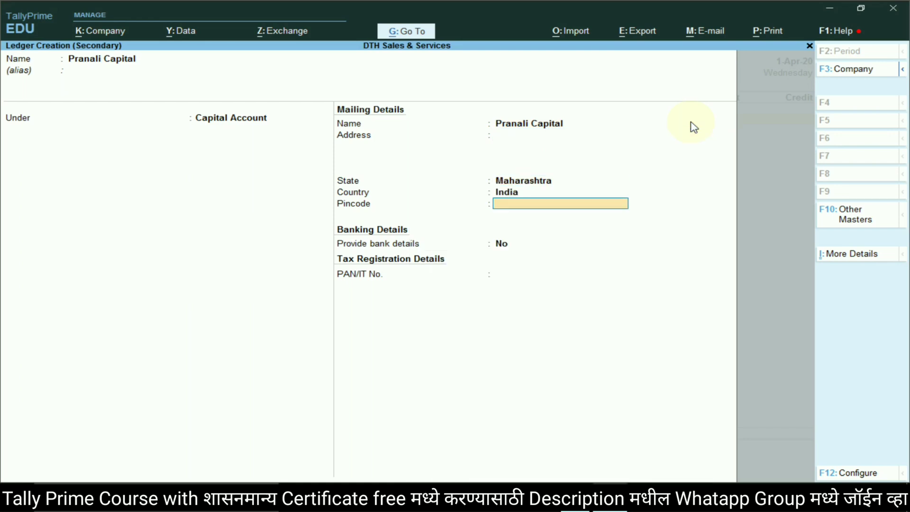
# Save the owner's capital ledger under Capital Account and credit it with 300000 in the receipt voucher, per the Word assignment
pyautogui.press('Return')
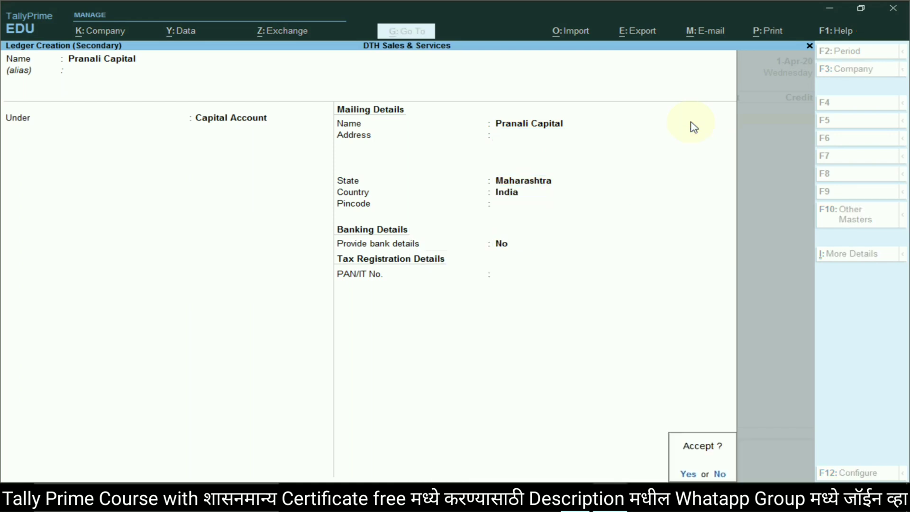
pyautogui.press('Return')
pyautogui.hotkey('alt', 'Tab')
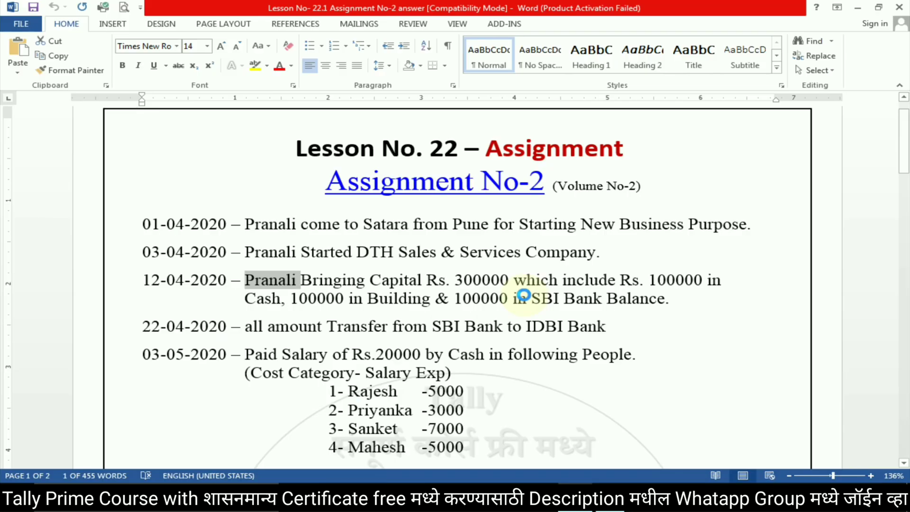
pyautogui.click(460, 279)
pyautogui.moveTo(465, 280); pyautogui.dragTo(506, 281)
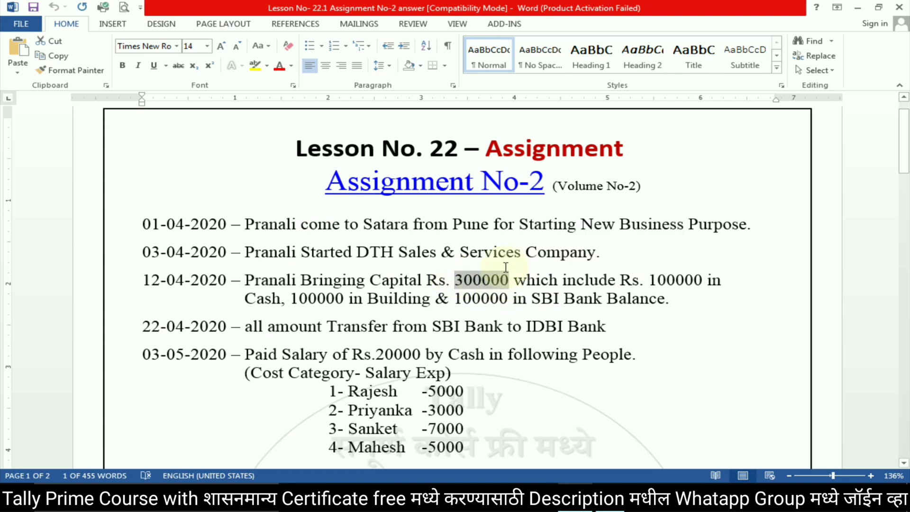
pyautogui.hotkey('alt', 'Tab')
pyautogui.write('300000')
pyautogui.press('Return')
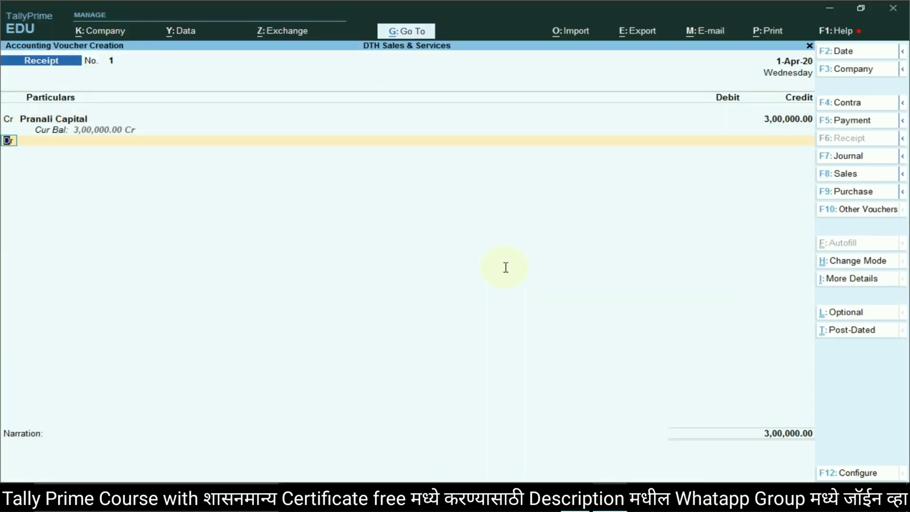
# Debit Cash with 100000 on the second line of the receipt voucher, according to the assignment
pyautogui.press('Return')
pyautogui.hotkey('alt', 'Tab')
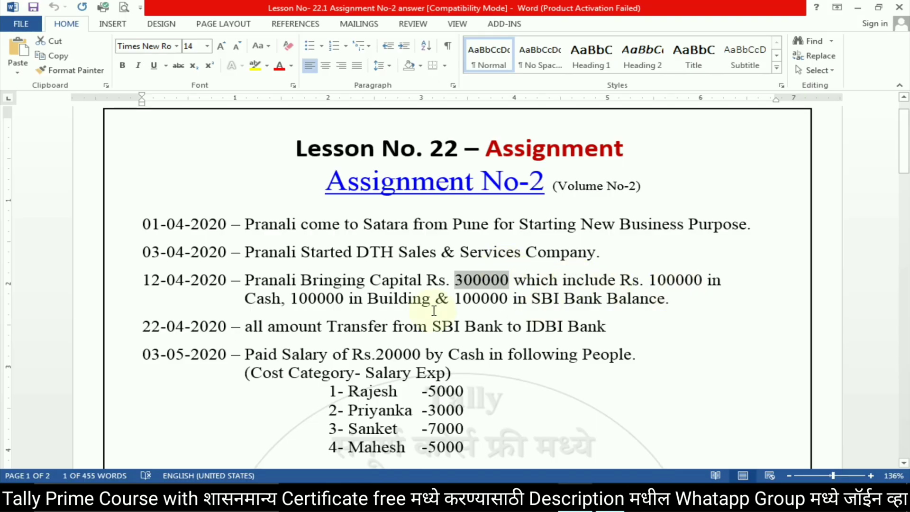
pyautogui.hotkey('alt', 'Tab')
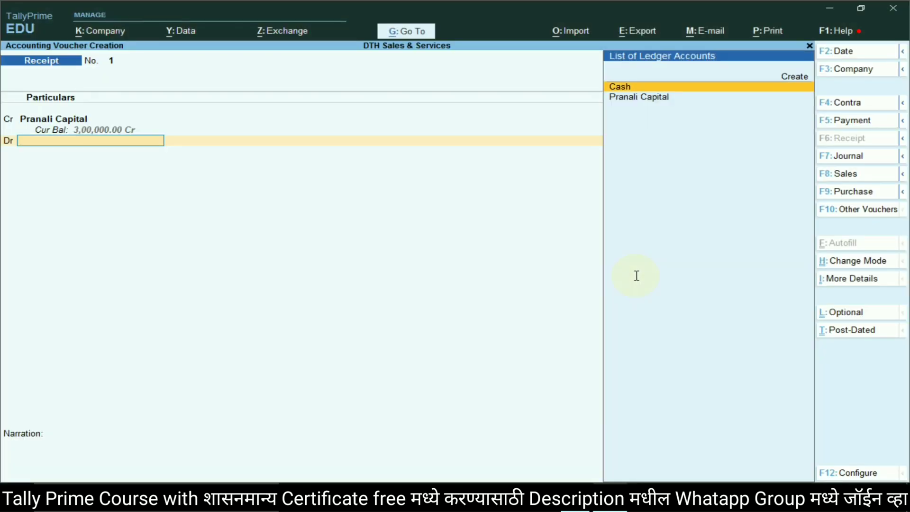
pyautogui.press('Return')
pyautogui.write('100000')
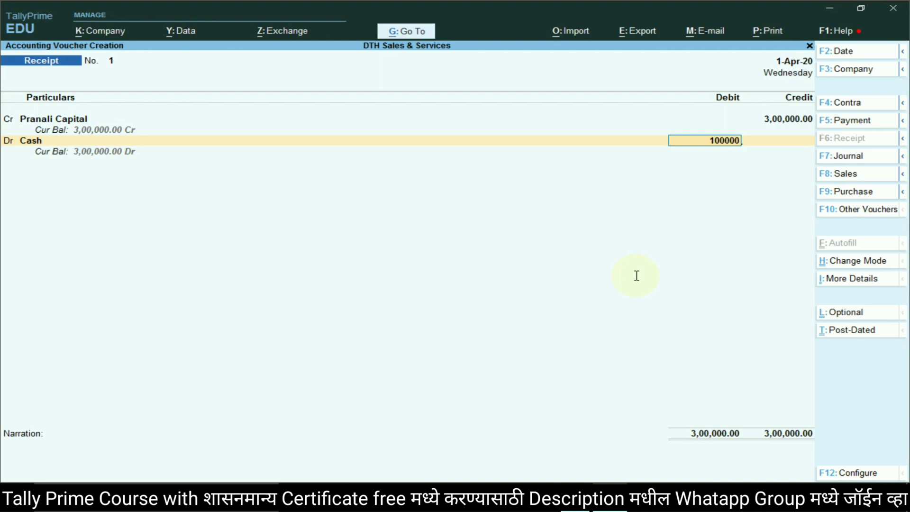
pyautogui.press('Return')
pyautogui.press('Return')
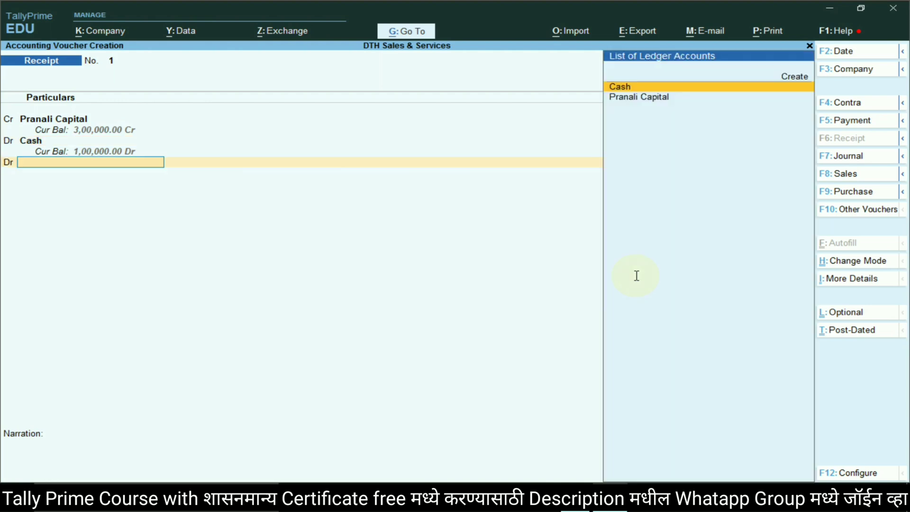
# Create a ledger named Building under Fixed Assets for the next debit line, copying its name from the Word assignment
pyautogui.hotkey('alt', 'Tab')
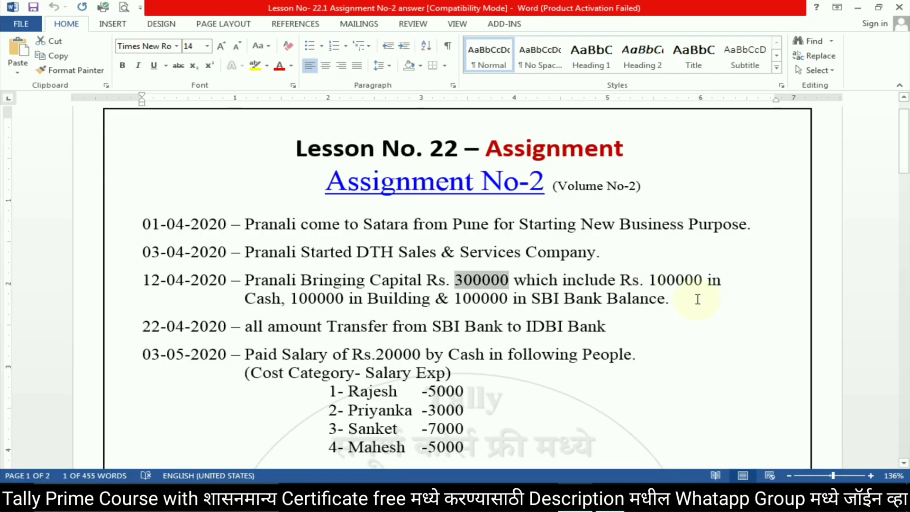
pyautogui.doubleClick(381, 303)
pyautogui.hotkey('ctrl', 'c')
pyautogui.hotkey('alt', 'Tab')
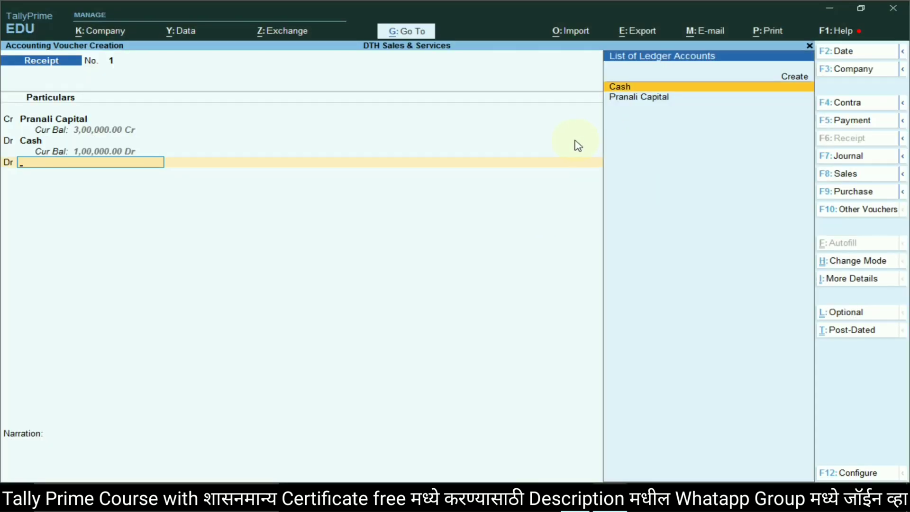
pyautogui.click(791, 78)
pyautogui.hotkey('ctrl', 'v')
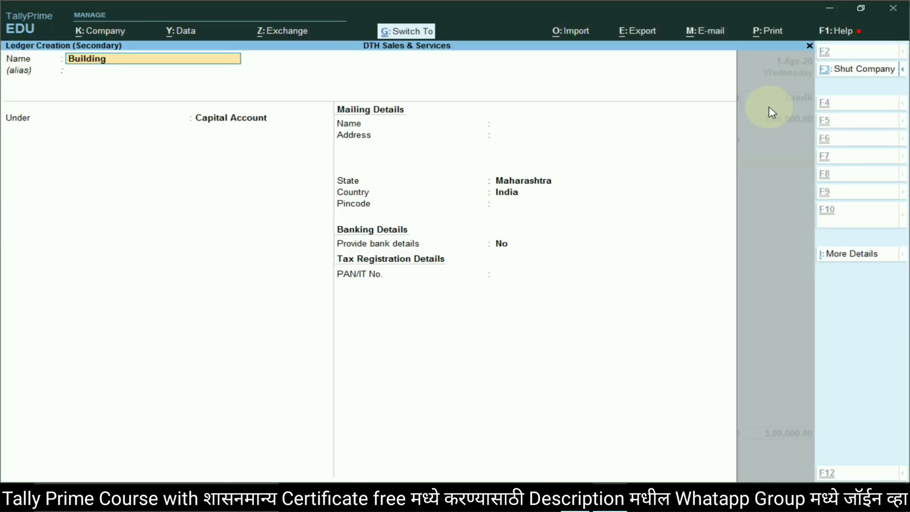
pyautogui.press('Return')
pyautogui.press('Return')
pyautogui.write('fi')
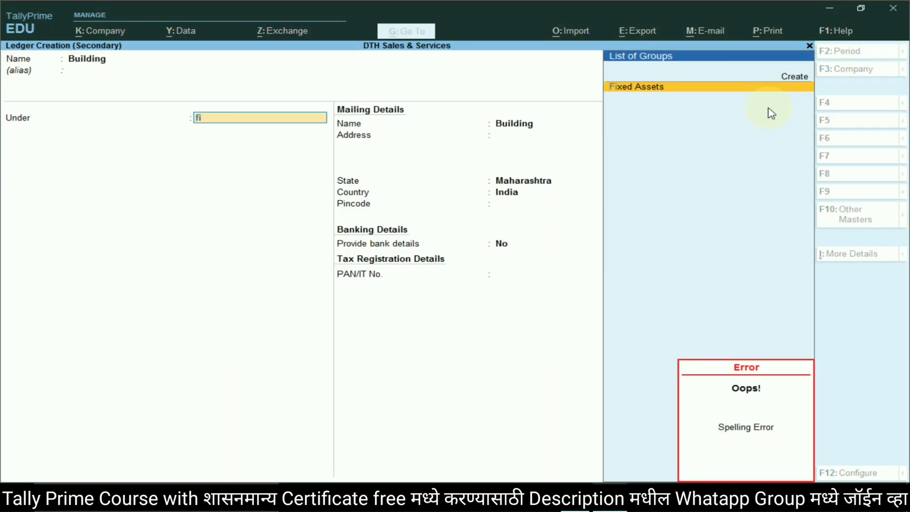
pyautogui.press('Return')
pyautogui.press('Return')
pyautogui.press('Return')
pyautogui.press('Return')
pyautogui.press('Return')
pyautogui.press('Return')
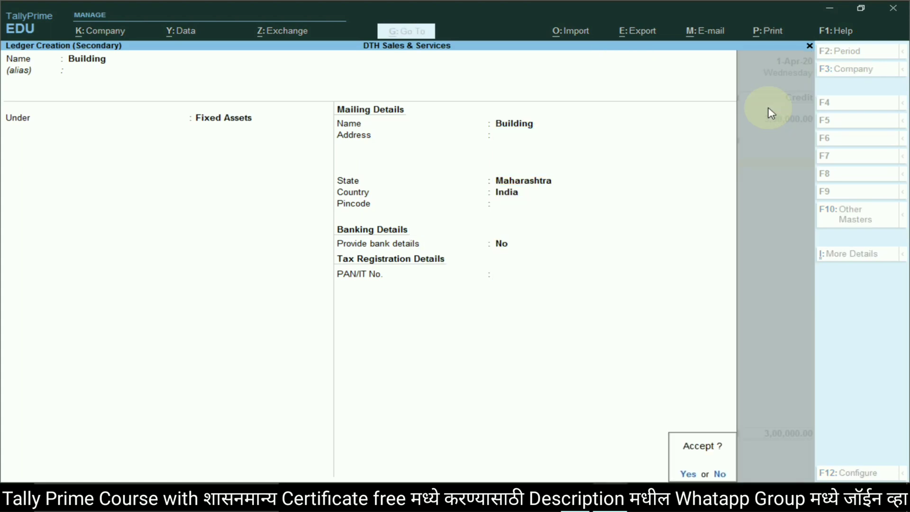
pyautogui.press('Return')
# Set the Building debit amount to 100000 in the receipt voucher
pyautogui.write('1,')
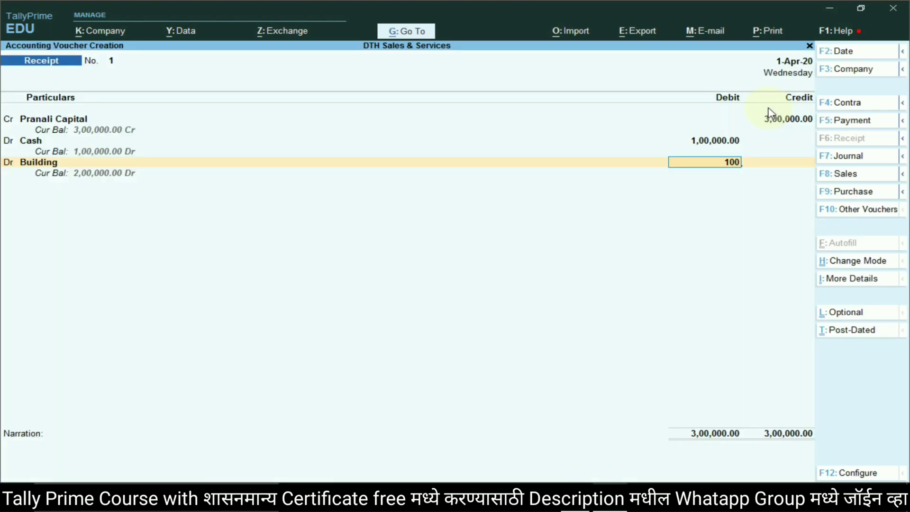
pyautogui.write('00,000')
pyautogui.press('Return')
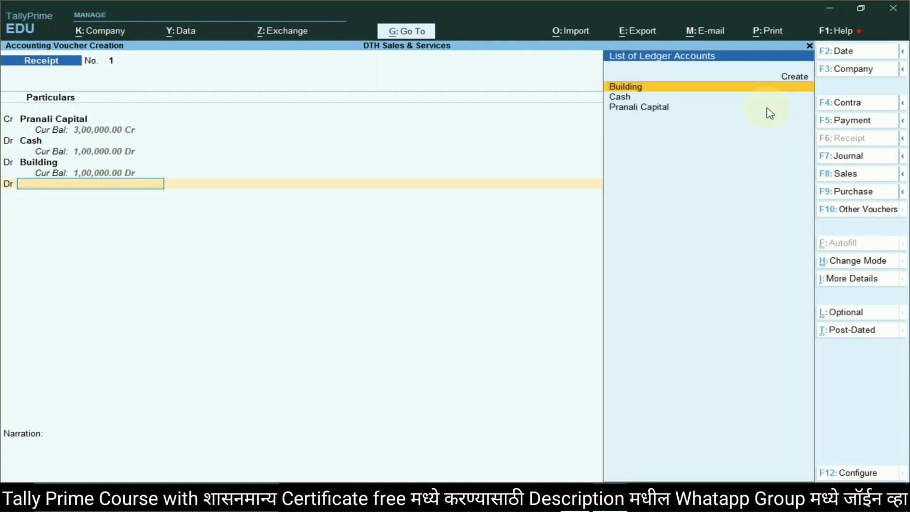
# Create a ledger named SBI Bank under Bank Accounts, copying its name from the Word assignment and keeping the default bank details
pyautogui.hotkey('alt', 'Tab')
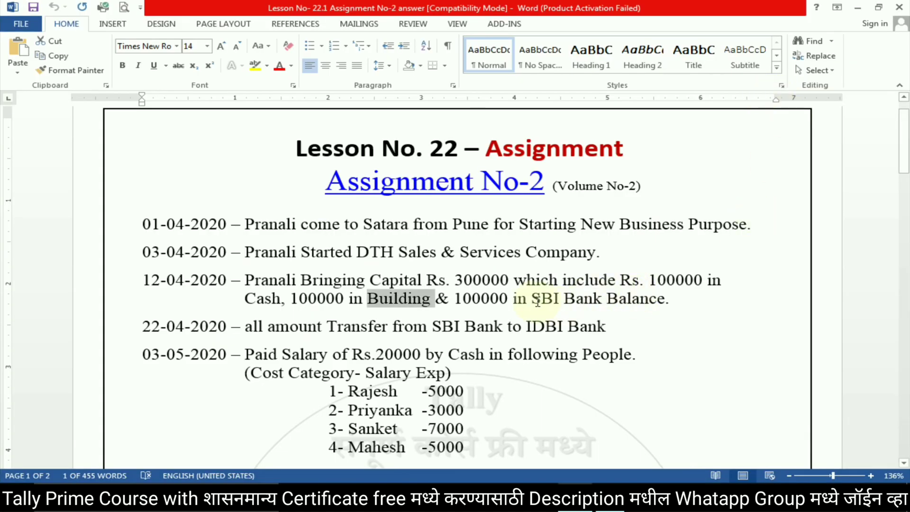
pyautogui.moveTo(533, 300); pyautogui.dragTo(607, 300)
pyautogui.hotkey('ctrl', 'c')
pyautogui.hotkey('alt', 'Tab')
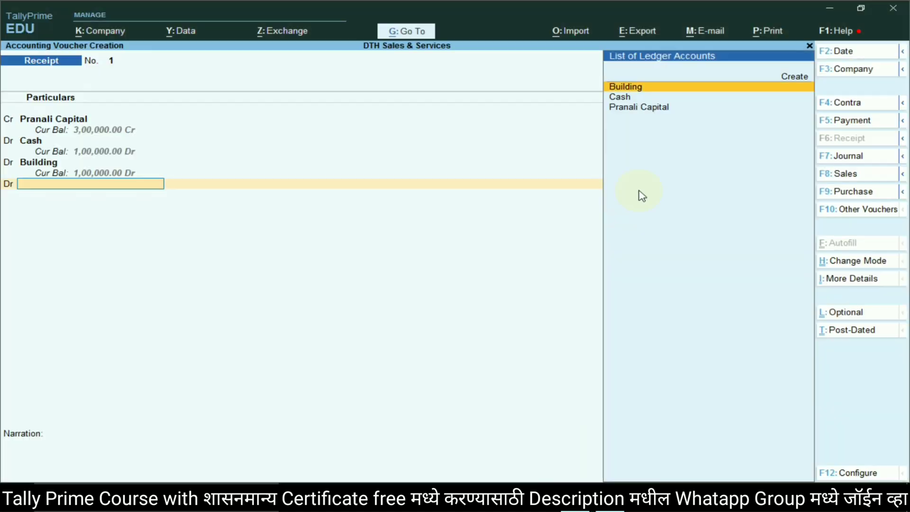
pyautogui.click(784, 80)
pyautogui.hotkey('ctrl', 'v')
pyautogui.press('Return')
pyautogui.press('Return')
pyautogui.write('B')
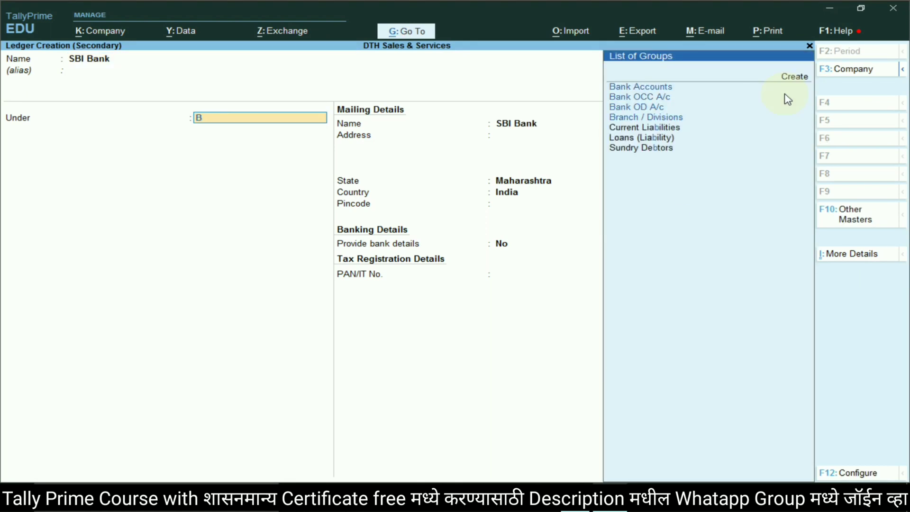
pyautogui.write('a')
pyautogui.press('Return')
pyautogui.press('Return')
pyautogui.press('Return')
pyautogui.press('Return')
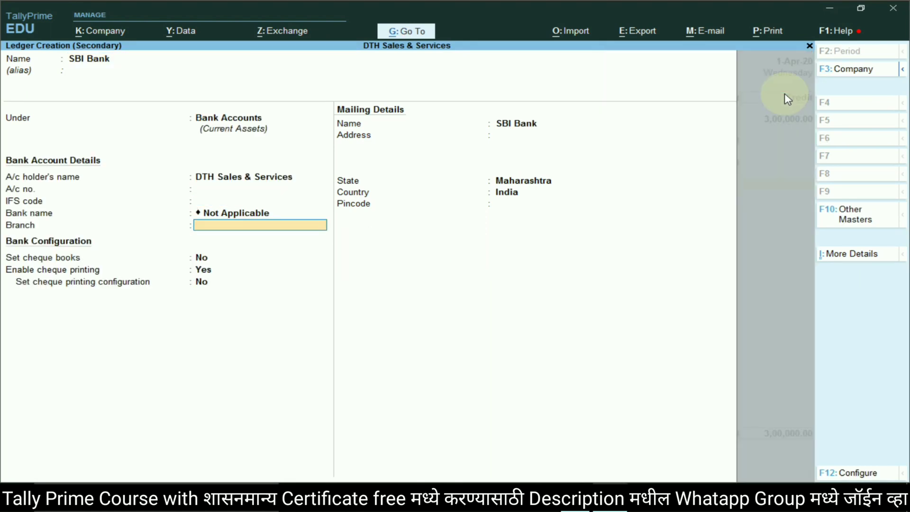
pyautogui.press('Return')
pyautogui.press('Return')
pyautogui.press('Return')
pyautogui.press('Return')
pyautogui.press('Return')
pyautogui.press('Return')
pyautogui.press('Return')
# Debit SBI Bank with 1,00,000, keep its Cheque/DD allocation without an instrument number, and save the receipt voucher
pyautogui.press('Return')
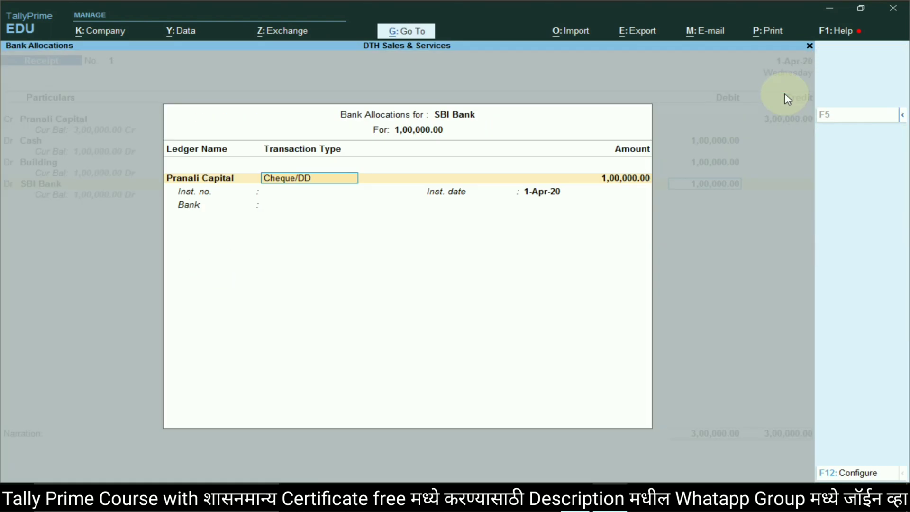
pyautogui.press('Return')
pyautogui.press('Return')
pyautogui.press('Return')
pyautogui.press('Return')
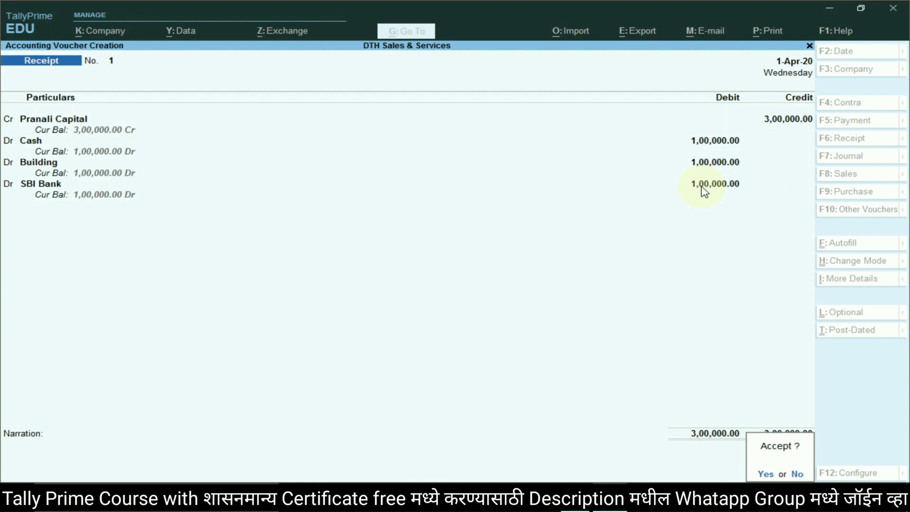
pyautogui.press('Return')
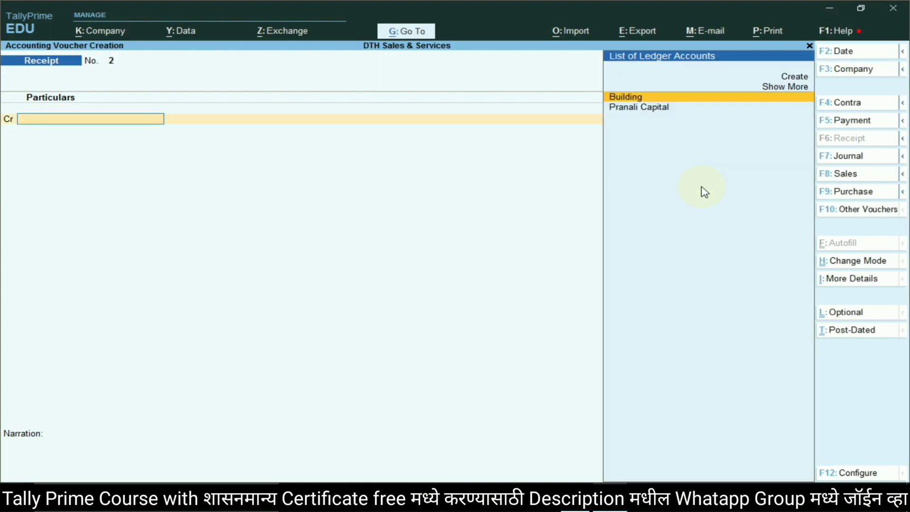
# Start a contra voucher for the assignment's 22-04-2020 bank transfer and choose SBI Bank as the credit account
pyautogui.hotkey('alt', 'Tab')
pyautogui.scroll(-2, 468, 280)
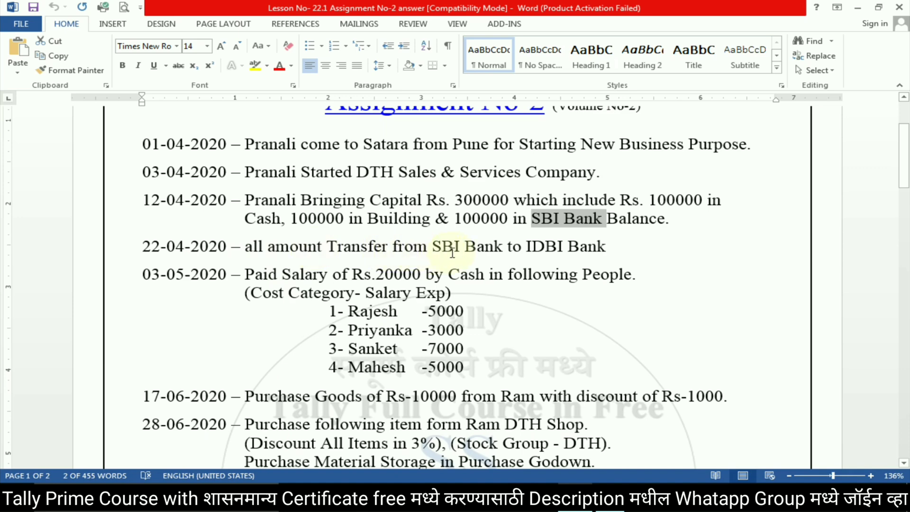
pyautogui.hotkey('alt', 'Tab')
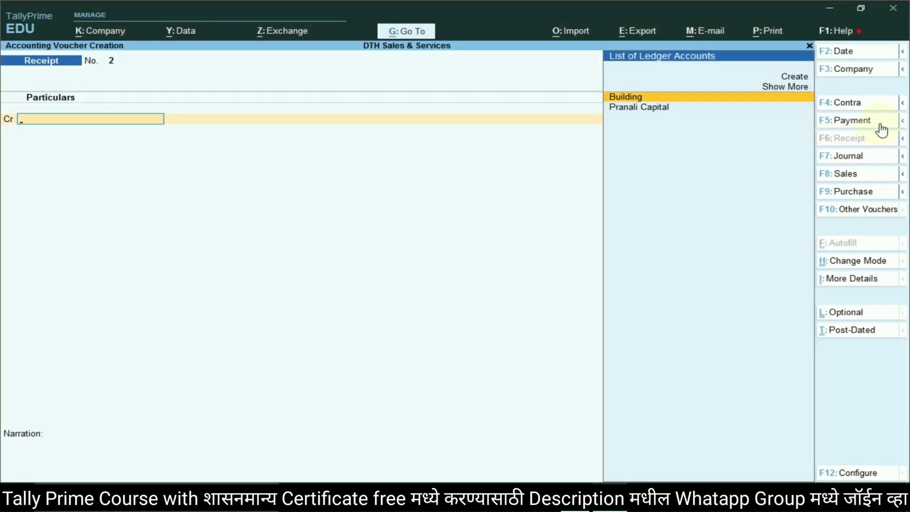
pyautogui.click(848, 103)
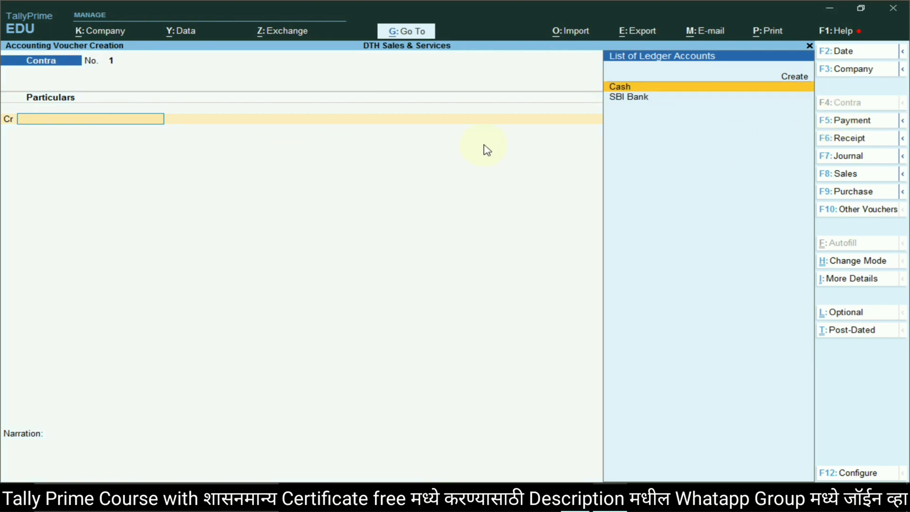
pyautogui.press('Down')
pyautogui.press('Return')
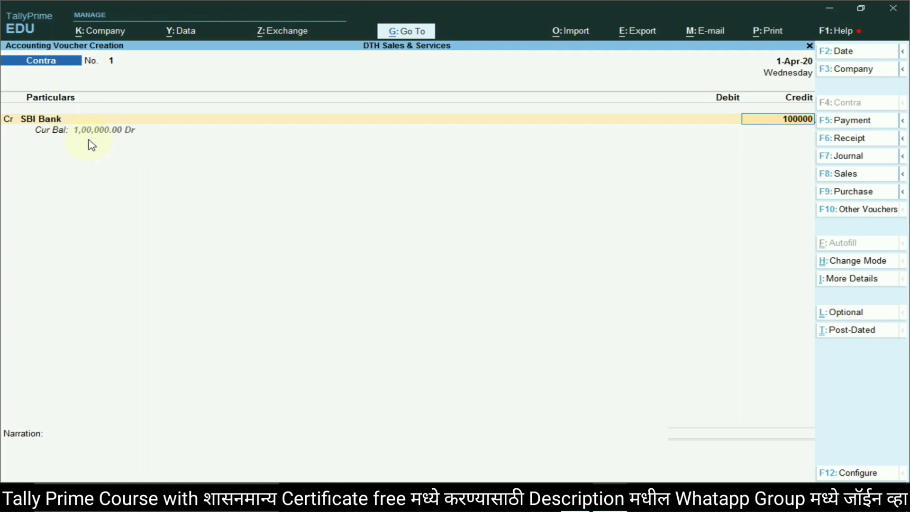
pyautogui.write('10,00,000')
pyautogui.press('Return')
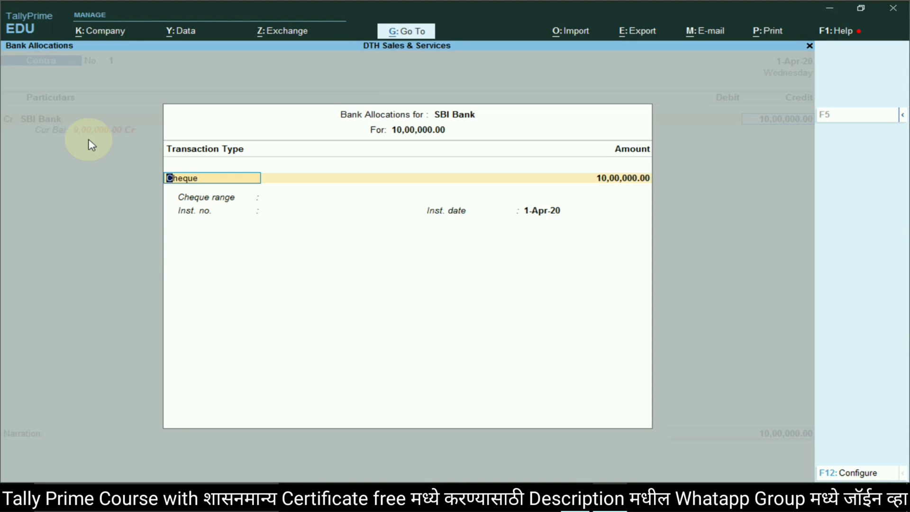
pyautogui.press('Escape')
# Set the SBI Bank credit amount to 1,00,000 and accept its bank allocation as Cheque
pyautogui.write('1')
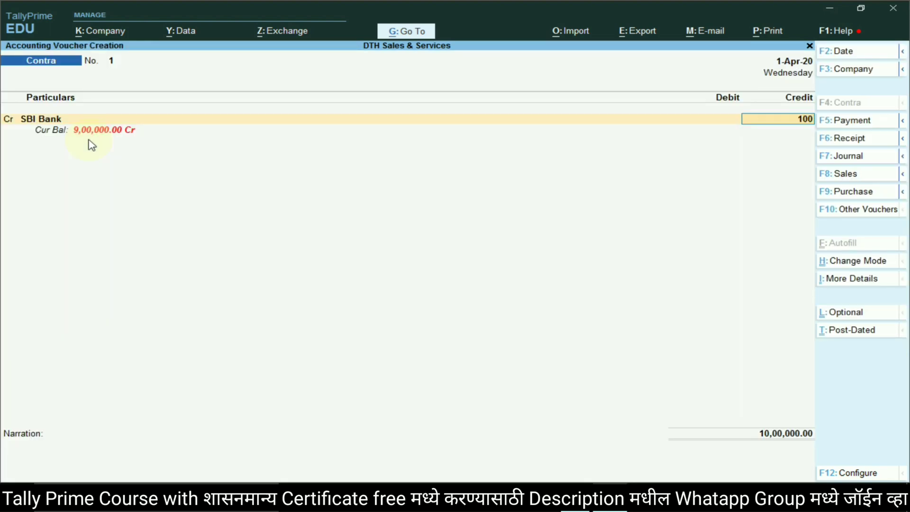
pyautogui.press('Return')
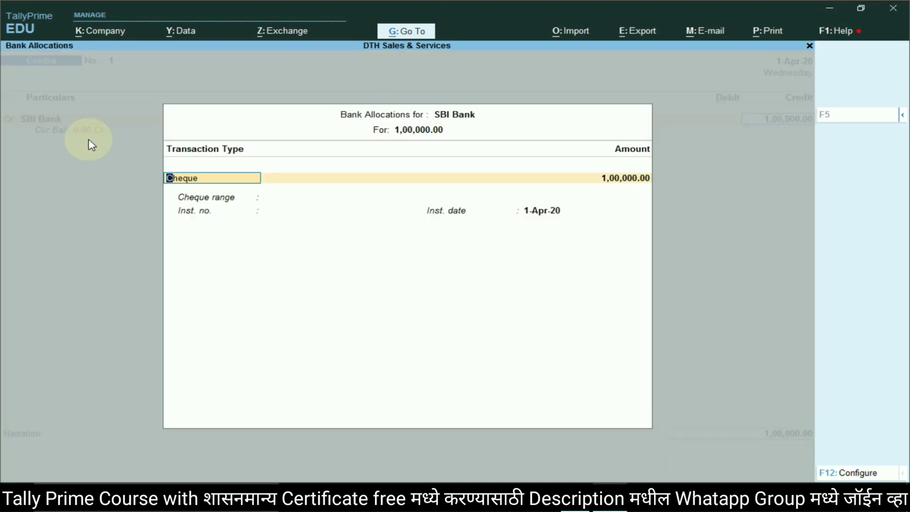
pyautogui.press('Return')
pyautogui.press('Return')
pyautogui.press('Return')
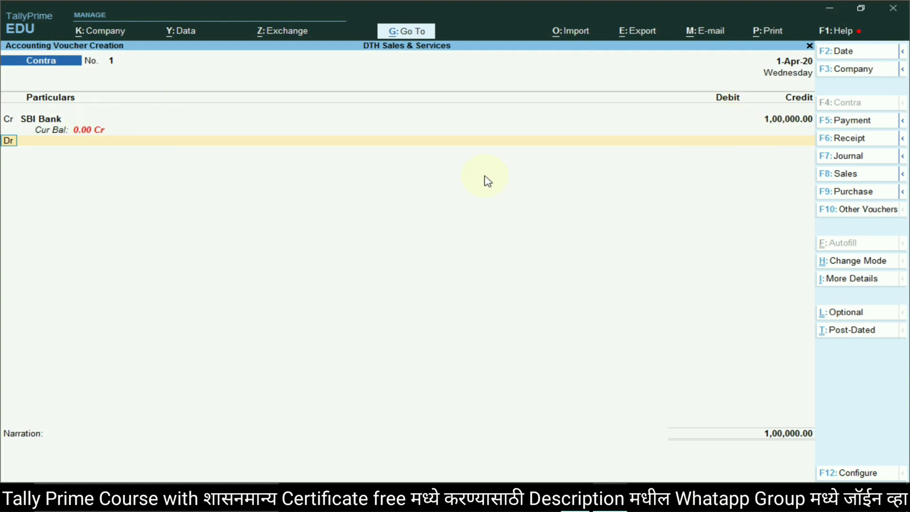
# Create an IDBI Bank ledger under Bank Accounts, with its name copied from the Word assignment, and debit it with 1,00,000
pyautogui.press('Return')
pyautogui.hotkey('alt', 'Tab')
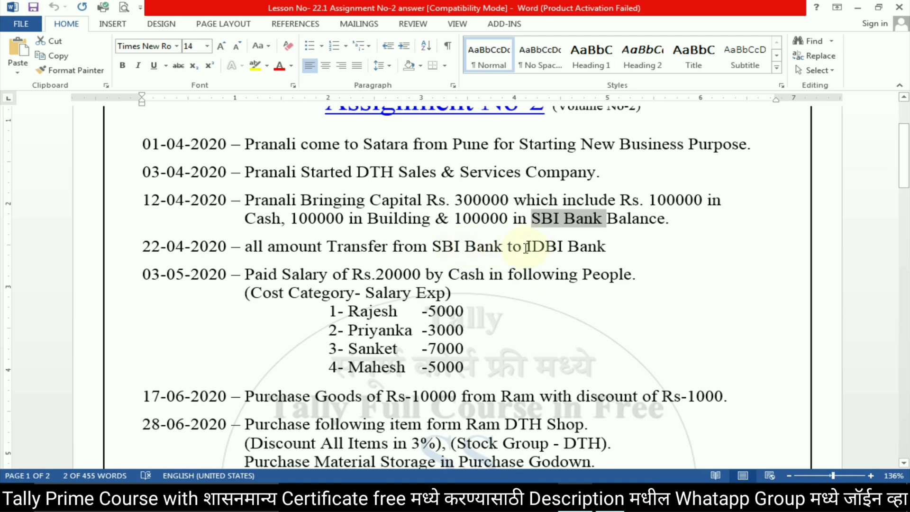
pyautogui.moveTo(526, 249); pyautogui.dragTo(587, 250)
pyautogui.hotkey('ctrl', 'c')
pyautogui.hotkey('alt', 'Tab')
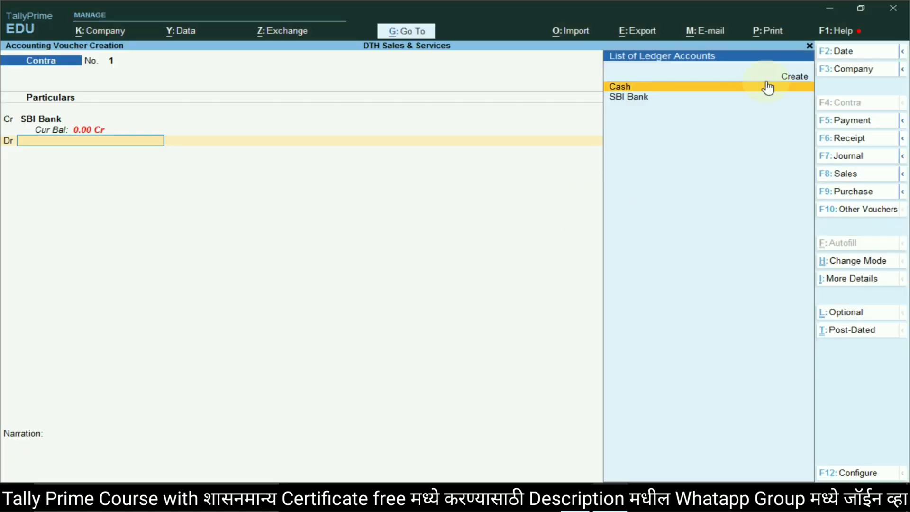
pyautogui.click(787, 75)
pyautogui.hotkey('ctrl', 'v')
pyautogui.press('Return')
pyautogui.press('Return')
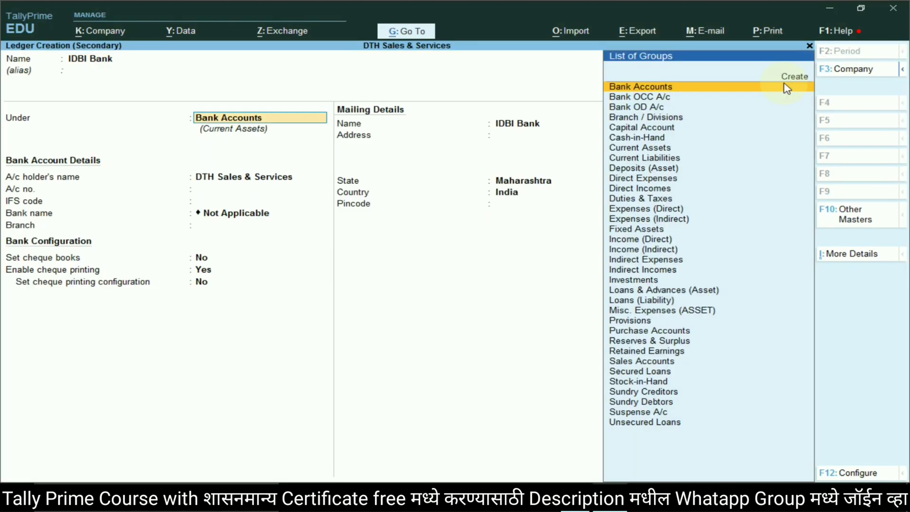
pyautogui.press('Return')
pyautogui.press('Return')
pyautogui.press('Return')
pyautogui.press('Return')
pyautogui.press('Return')
pyautogui.press('Return')
pyautogui.press('Return')
pyautogui.press('Return')
pyautogui.press('Return')
pyautogui.press('Return')
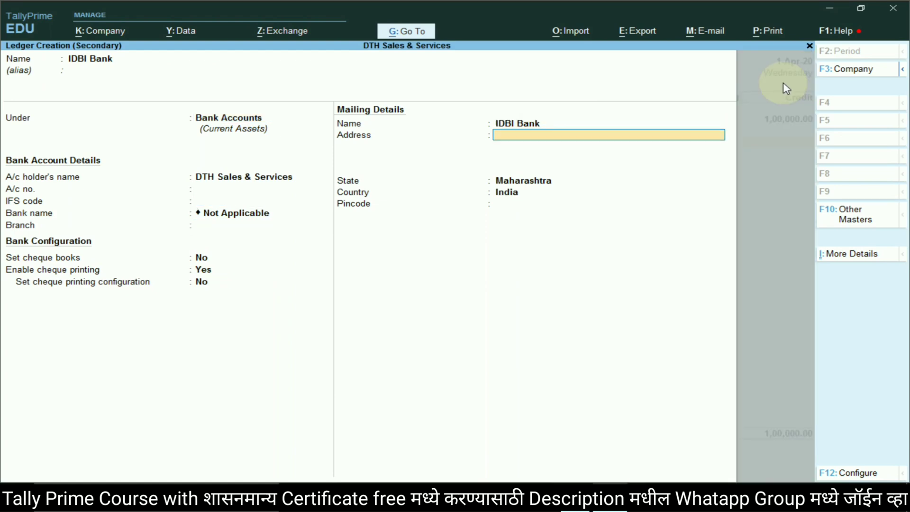
pyautogui.press('Return')
pyautogui.press('Return')
pyautogui.press('Return')
pyautogui.press('Return')
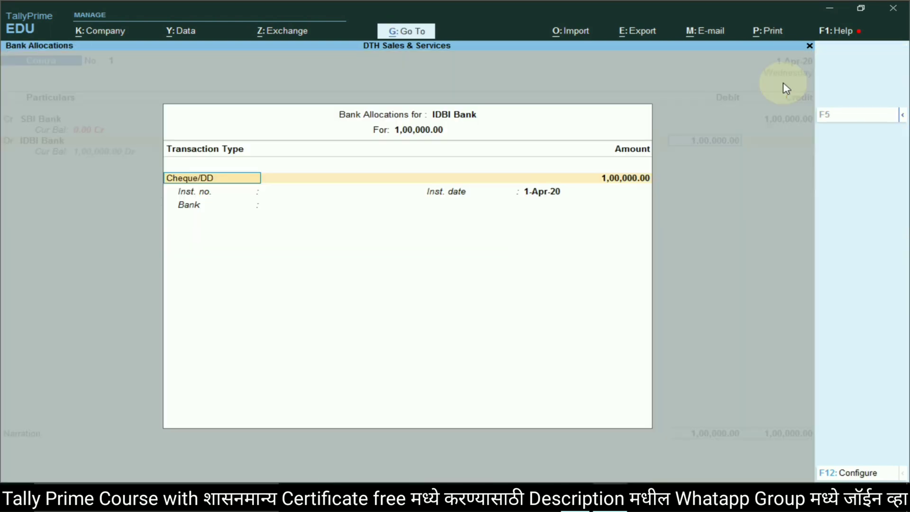
# Accept IDBI Bank's allocation as Cheque/DD without an instrument number and save the contra voucher with no narration
pyautogui.press('Return')
pyautogui.press('Return')
pyautogui.press('Return')
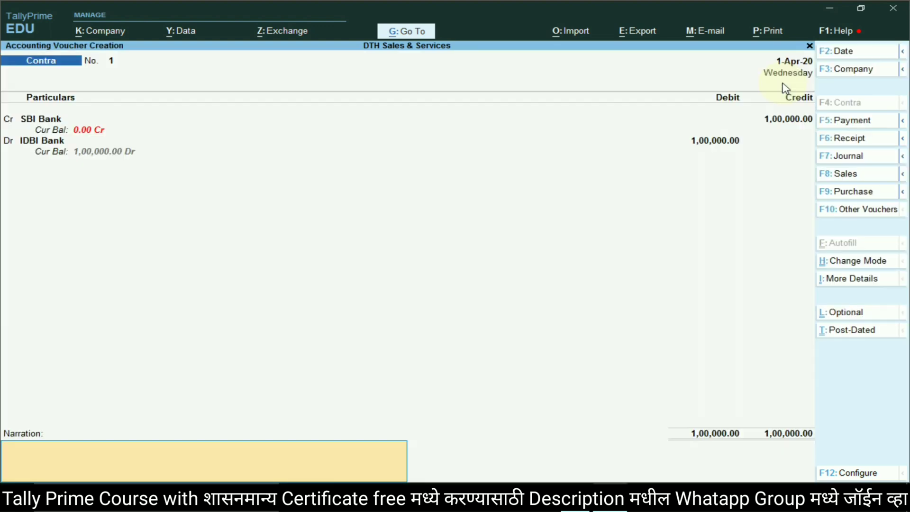
pyautogui.press('Return')
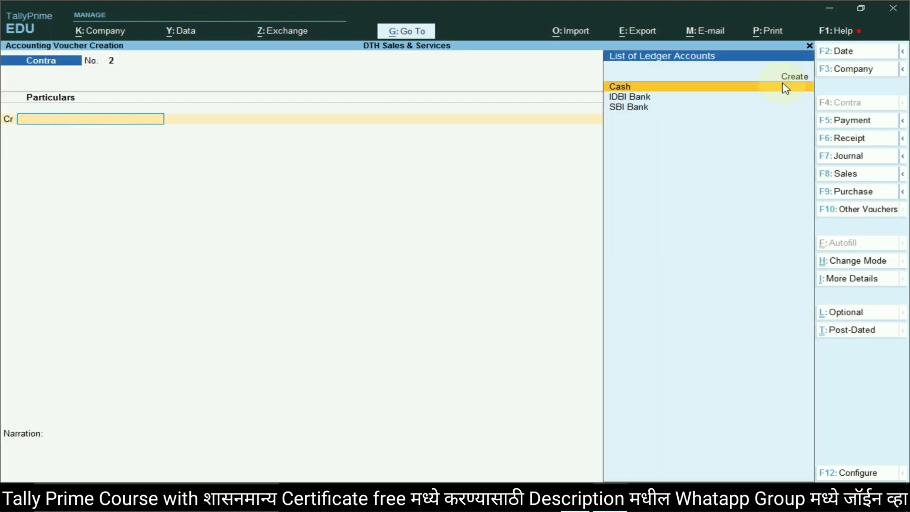
# Copy the cost category name Salary Exp from the 03-05-2020 entry in the Word assignment and close the blank contra voucher in TallyPrime
pyautogui.hotkey('alt', 'Tab')
pyautogui.scroll(-3, 280, 206)
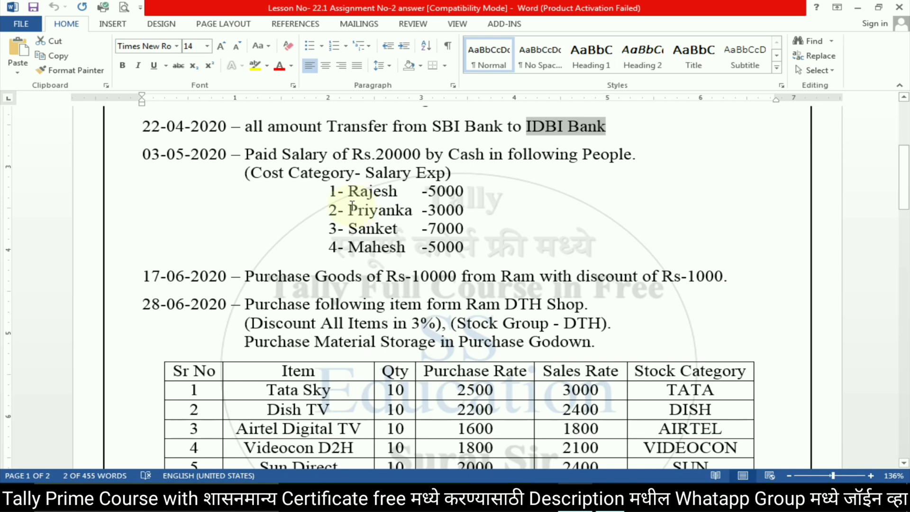
pyautogui.click(472, 173)
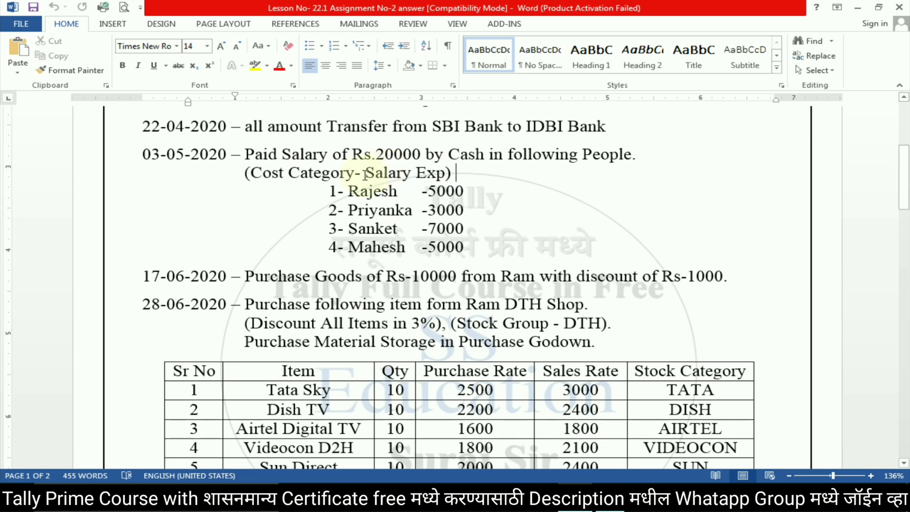
pyautogui.moveTo(365, 174); pyautogui.dragTo(448, 174)
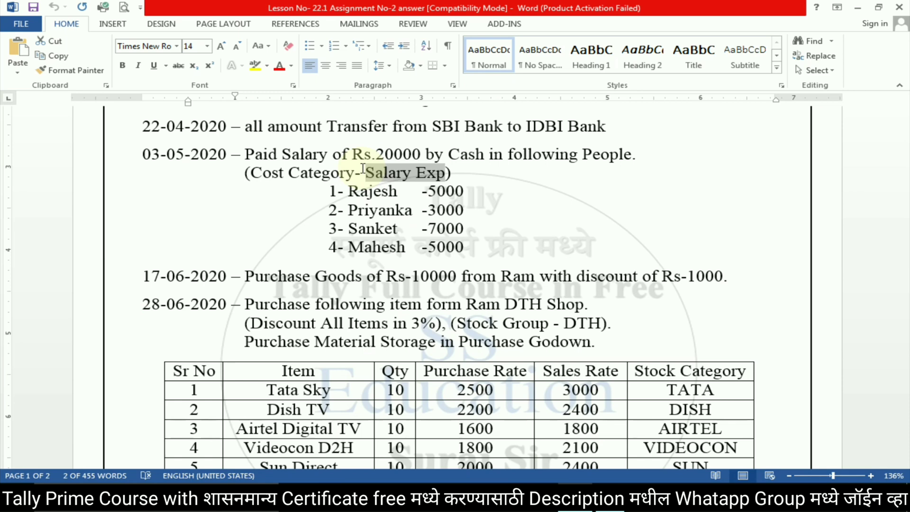
pyautogui.hotkey('alt', 'Tab')
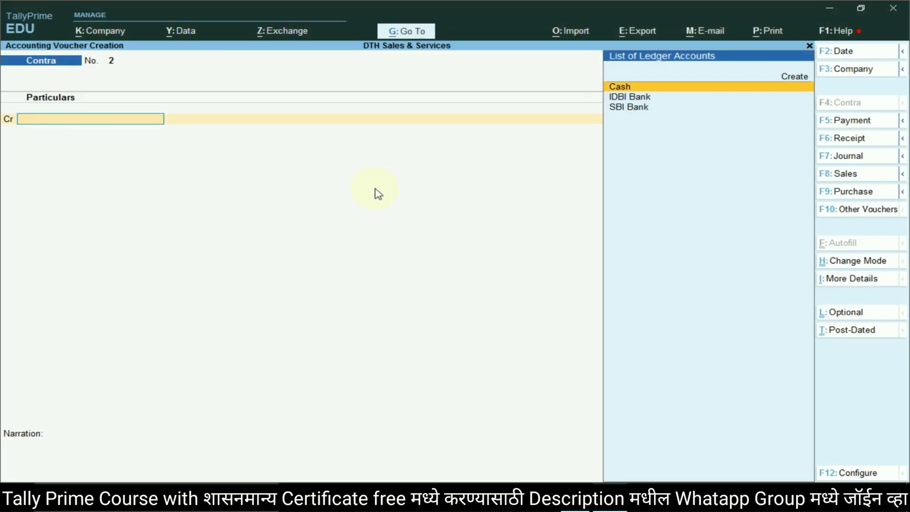
pyautogui.press('Escape')
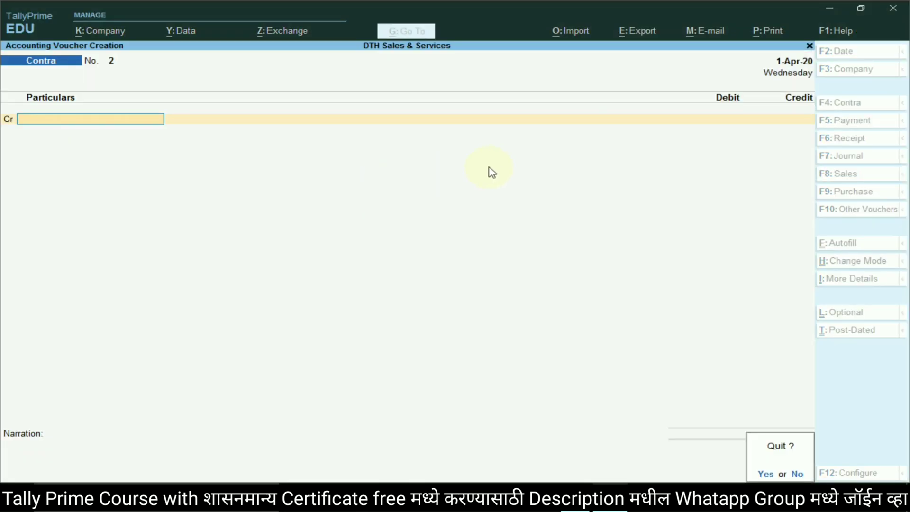
pyautogui.press('y')
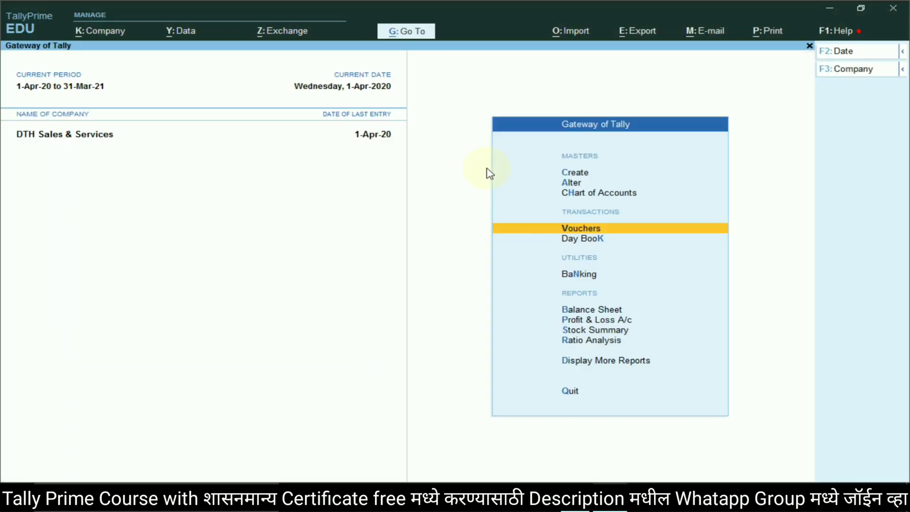
# Check the expanded list of masters for a cost category option
pyautogui.click(579, 174)
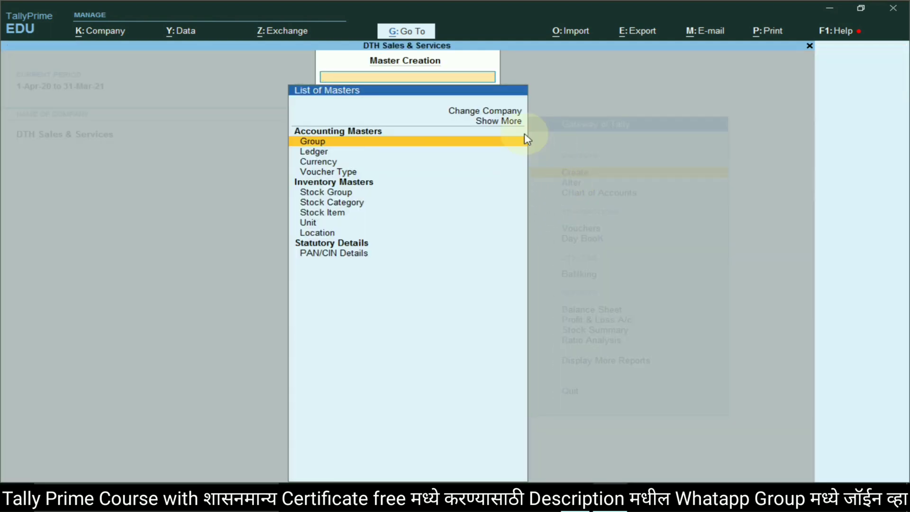
pyautogui.click(489, 123)
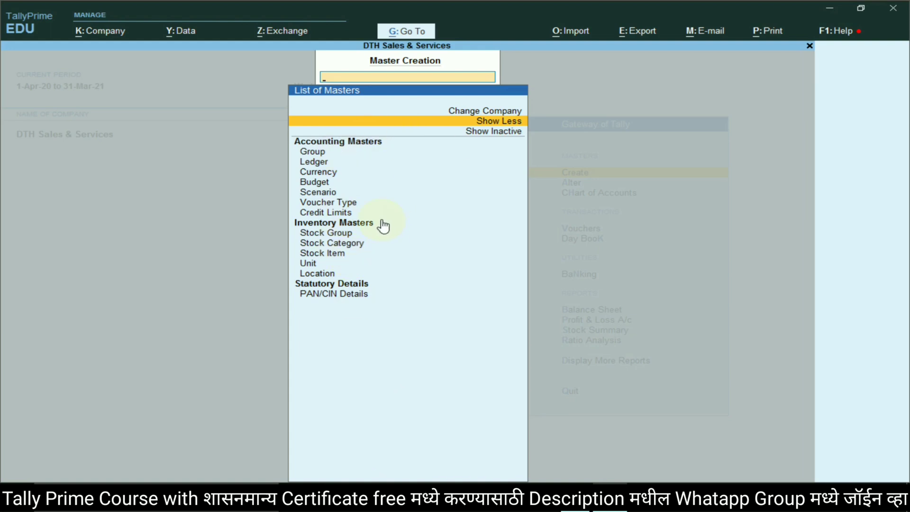
pyautogui.press('Escape')
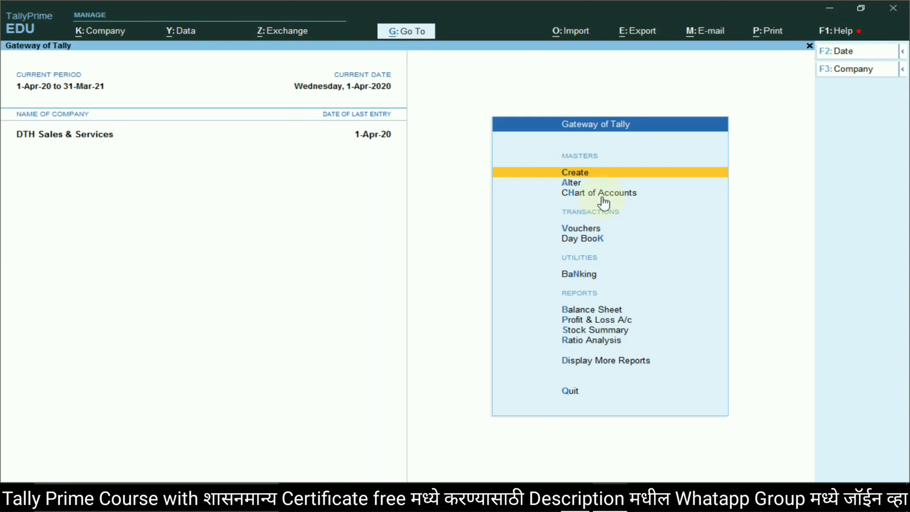
# Open the company features of DTH Sales & Services and set Show more features to Yes
pyautogui.press('F11')
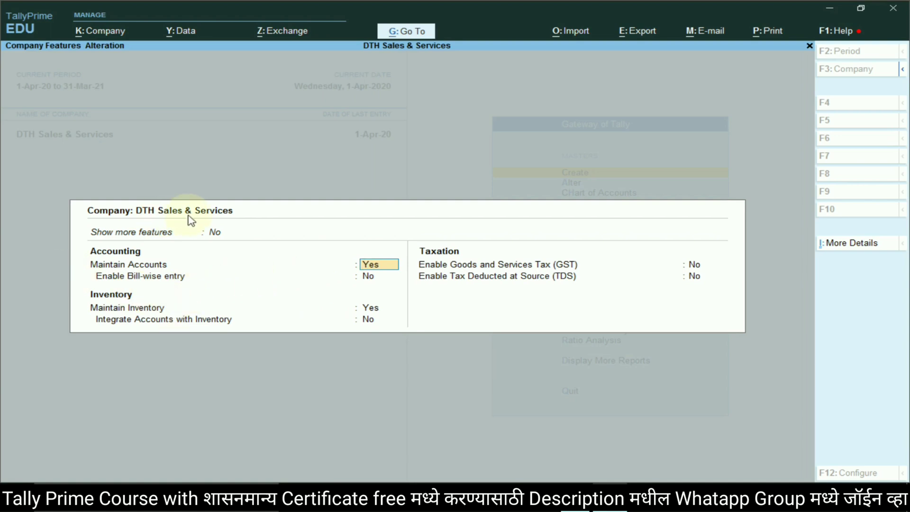
pyautogui.click(213, 233)
pyautogui.press('Right')
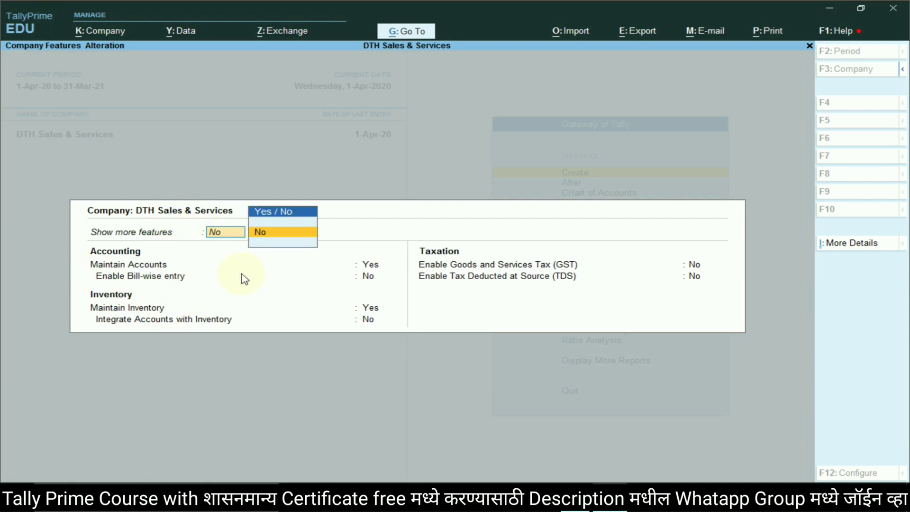
pyautogui.press('BackSpace')
pyautogui.press('Down')
pyautogui.press('Return')
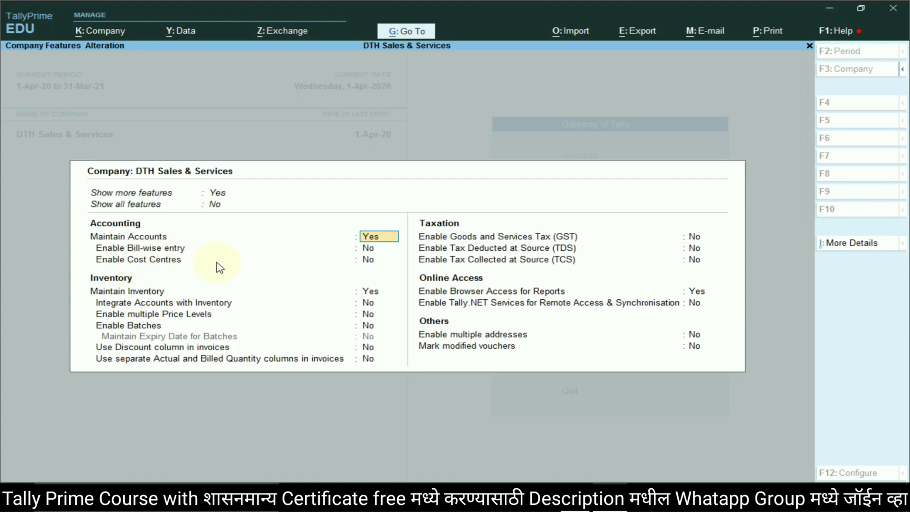
# Set Enable Cost Centres to Yes, keep the remaining company features as they are, and save them
pyautogui.click(368, 260)
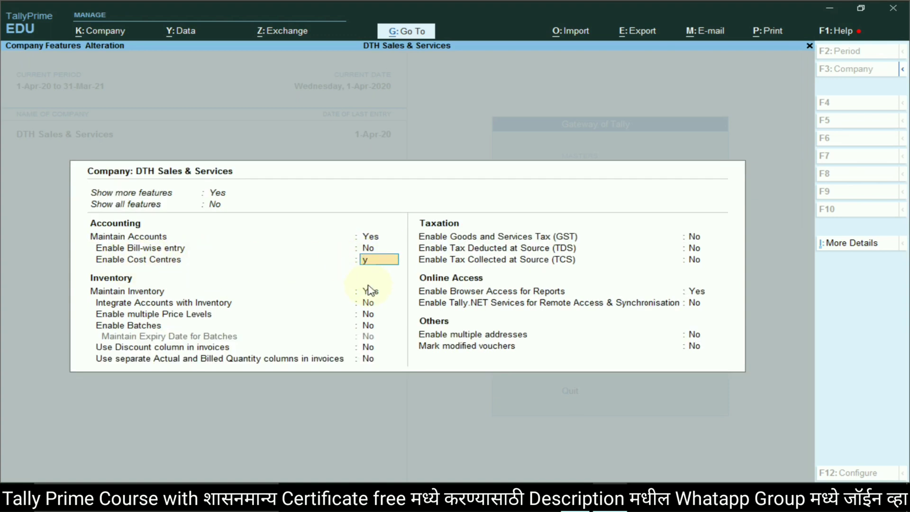
pyautogui.write('y')
pyautogui.click(369, 290)
pyautogui.press('ctrl')
pyautogui.press('Return')
pyautogui.press('Return')
pyautogui.press('Return')
pyautogui.press('Return')
pyautogui.press('Return')
pyautogui.press('Return')
pyautogui.press('Return')
pyautogui.press('Return')
pyautogui.press('Return')
pyautogui.press('Return')
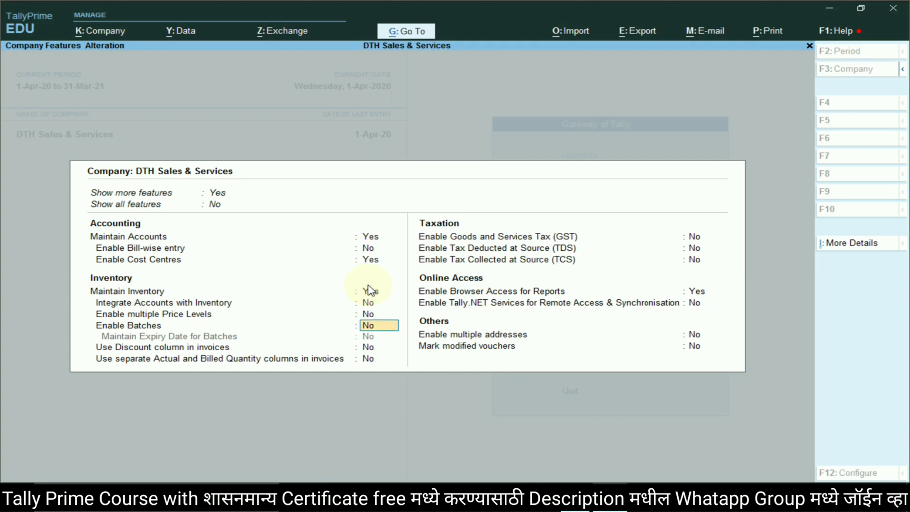
pyautogui.press('Return')
pyautogui.press('Return')
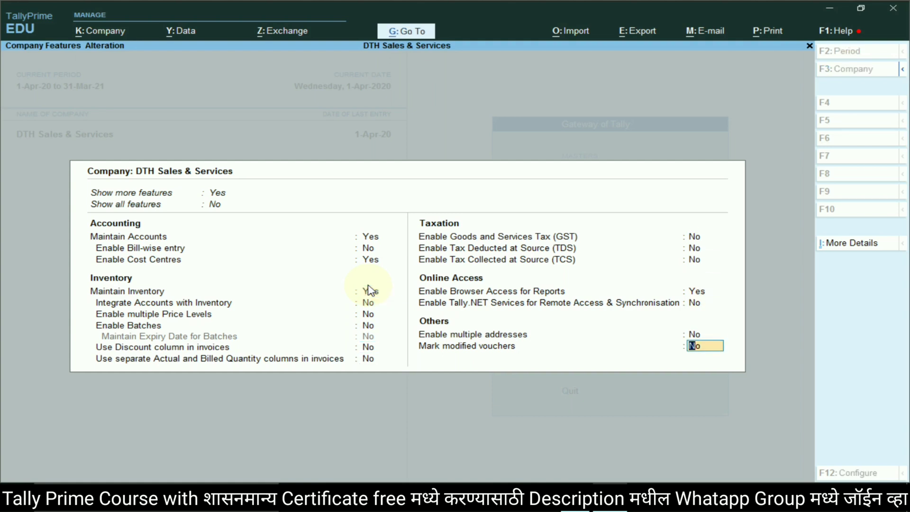
pyautogui.press('y')
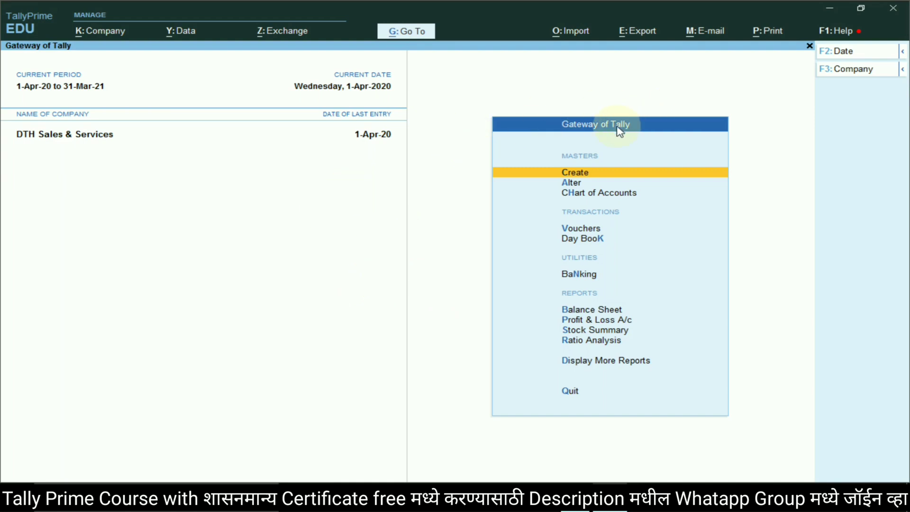
# Create a new cost category with the copied name Salary Exp, allocating revenue items but not non-revenue items
pyautogui.click(575, 174)
pyautogui.click(507, 123)
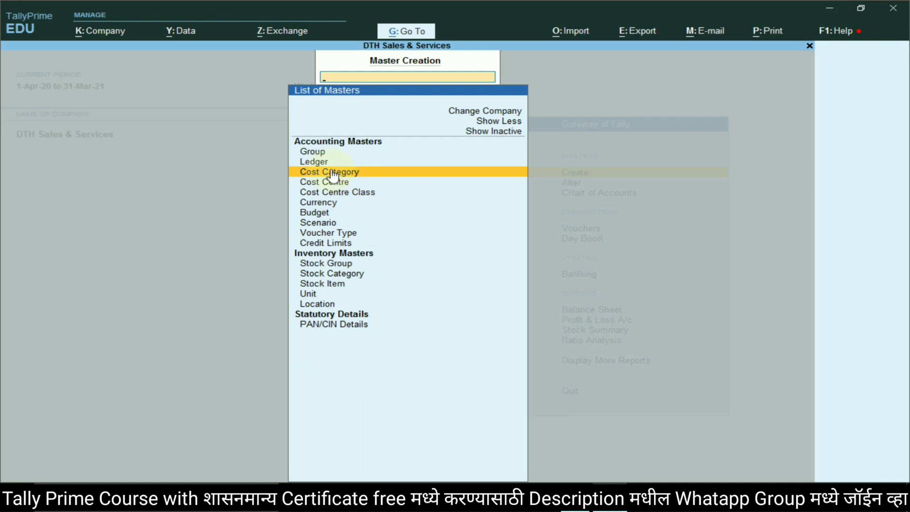
pyautogui.click(333, 175)
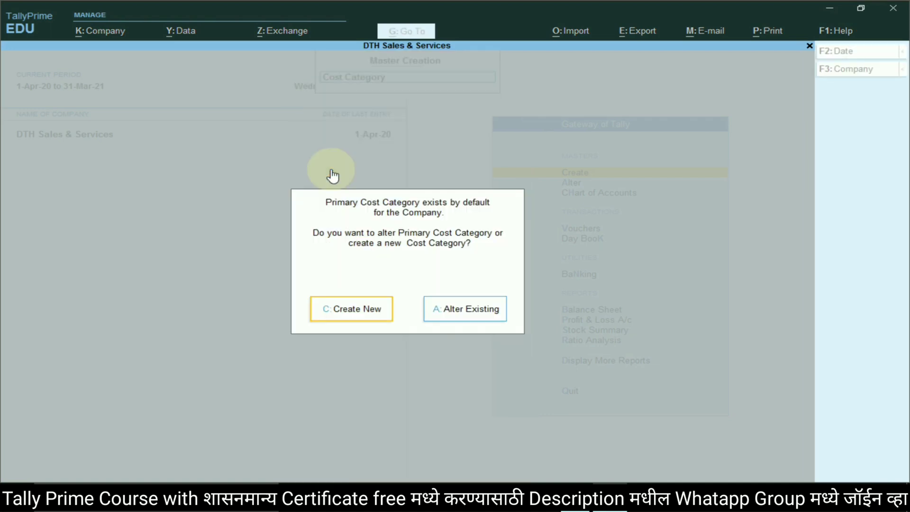
pyautogui.click(349, 307)
pyautogui.hotkey('alt', 'Tab')
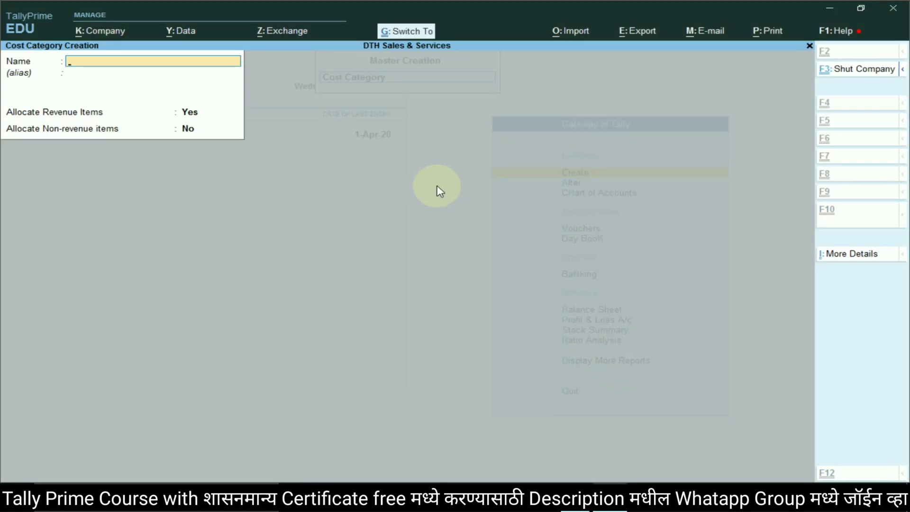
pyautogui.hotkey('ctrl', 'alt', 'v')
pyautogui.press('Return')
pyautogui.press('Return')
pyautogui.press('Return')
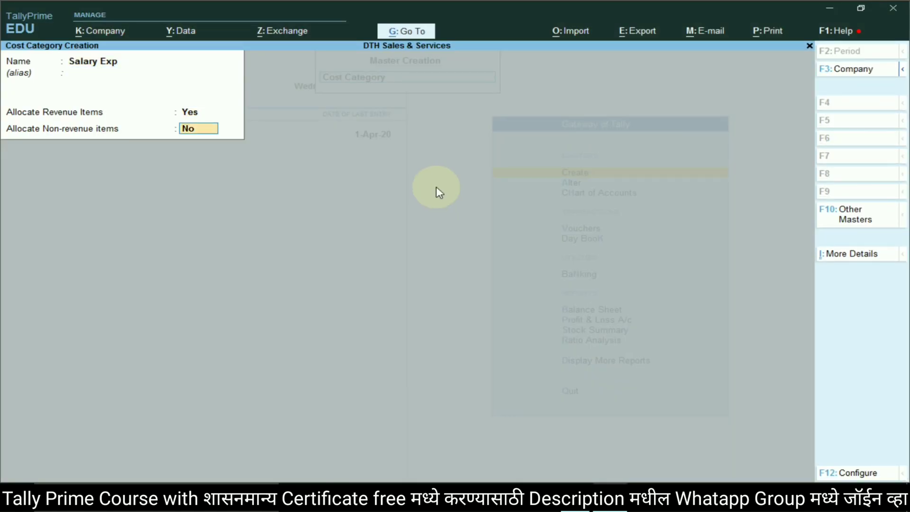
pyautogui.press('y')
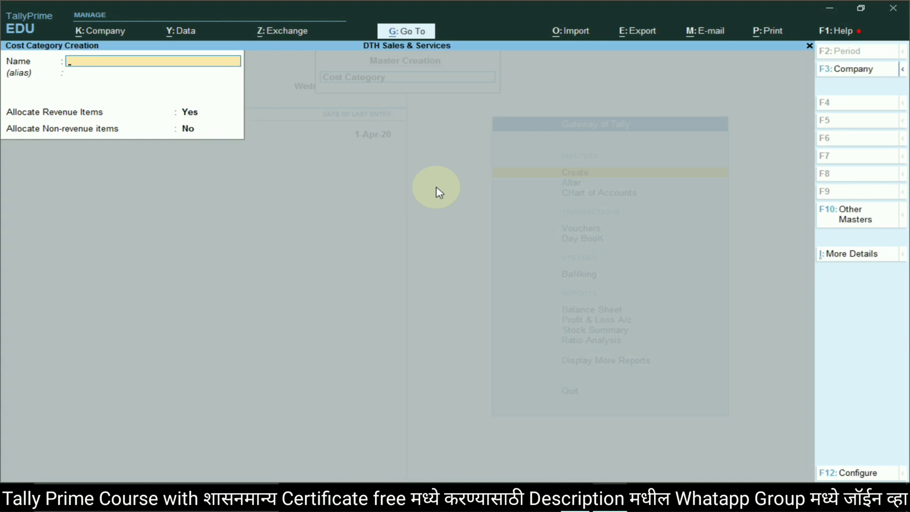
pyautogui.press('Escape')
pyautogui.press('Escape')
# Review the 03-05-2020 salary transaction in the Word assignment and start a payment voucher for it in TallyPrime
pyautogui.hotkey('alt', 'Tab')
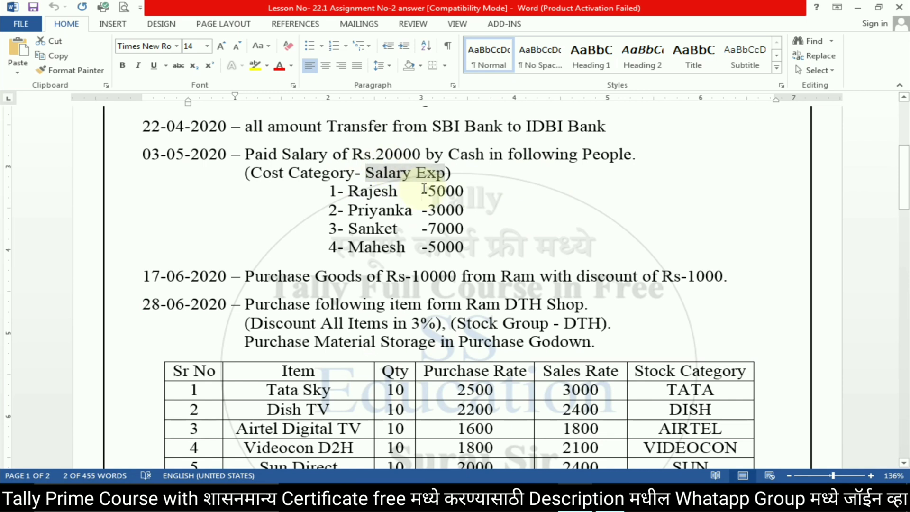
pyautogui.click(398, 178)
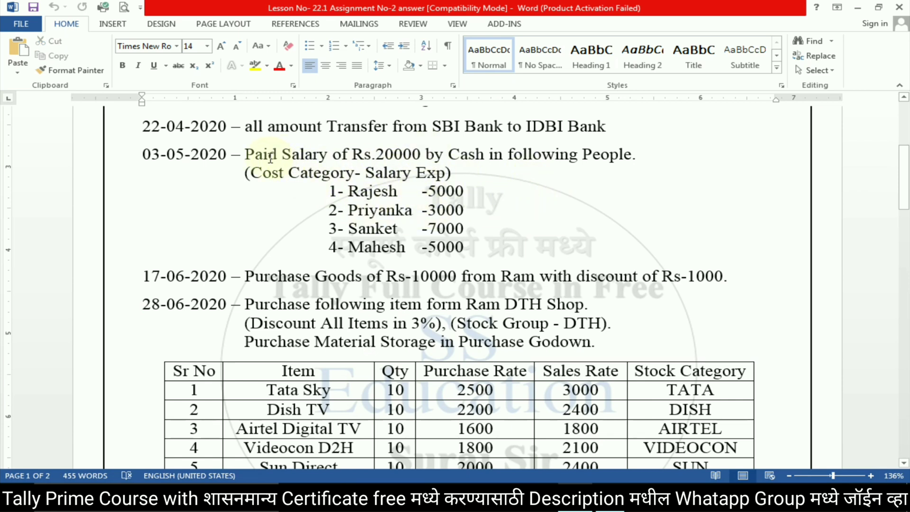
pyautogui.hotkey('alt', 'Tab')
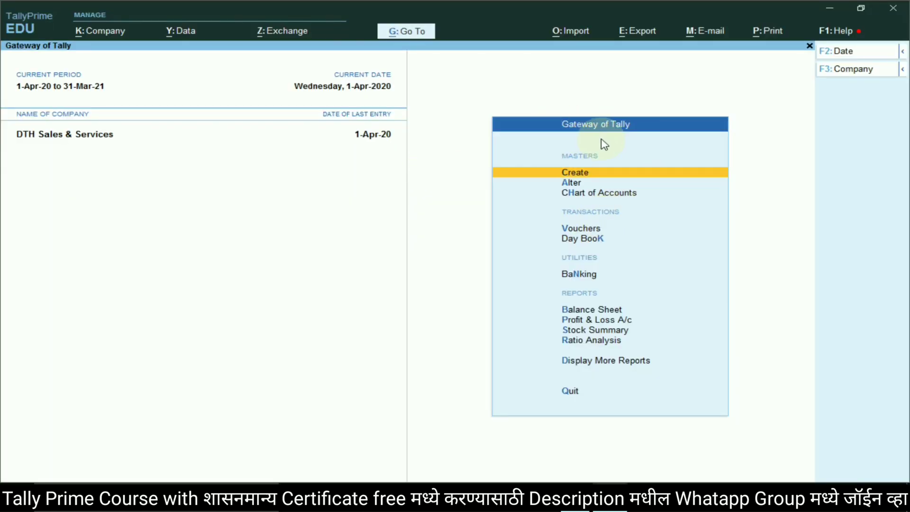
pyautogui.click(588, 230)
pyautogui.click(845, 121)
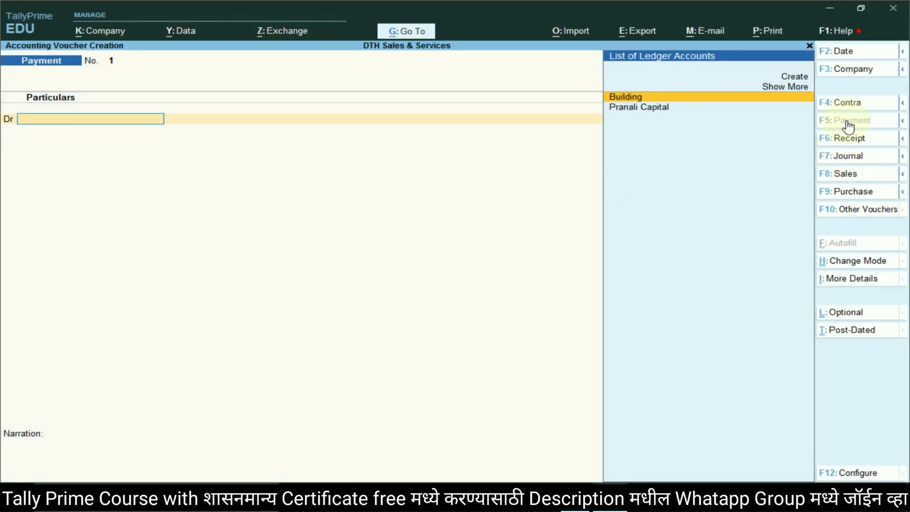
# Create a Salary Exp ledger under Indirect Expenses as the debit account, with the word Salary copied from the Word assignment
pyautogui.hotkey('alt', 'Tab')
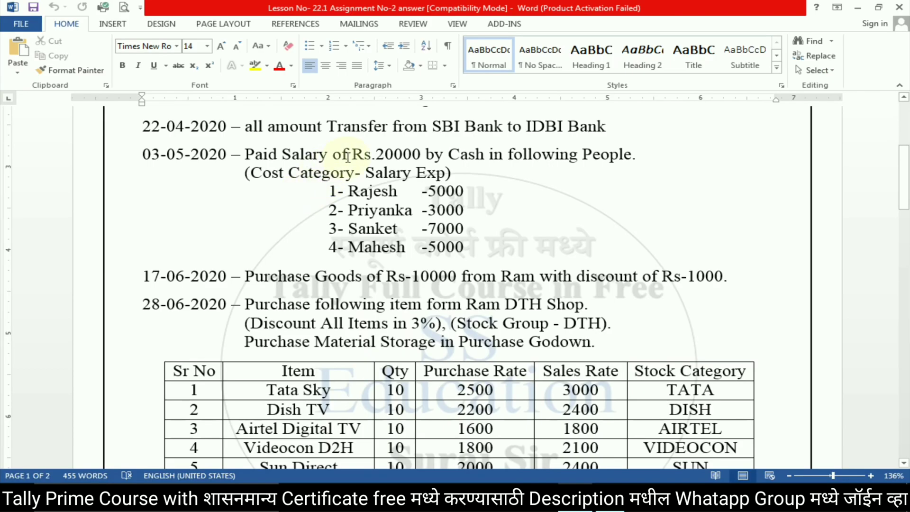
pyautogui.doubleClick(308, 159)
pyautogui.hotkey('alt', 'Tab')
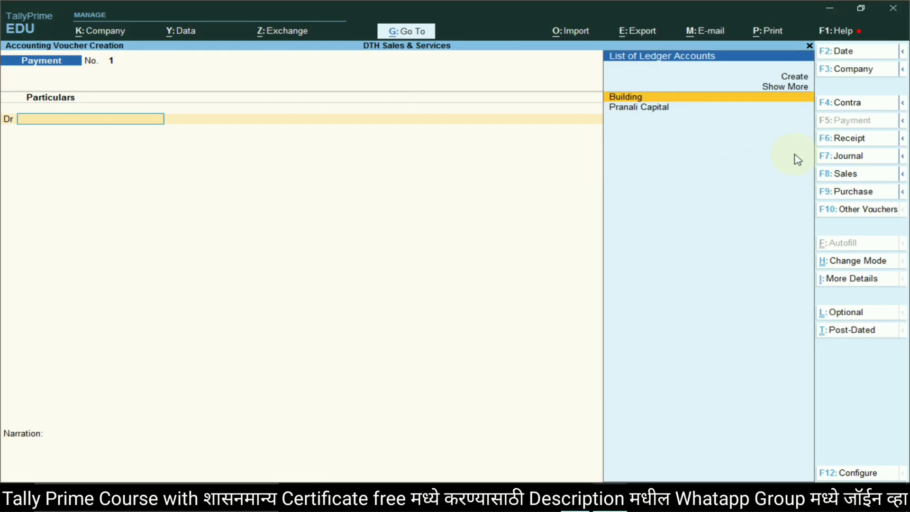
pyautogui.click(788, 78)
pyautogui.hotkey('ctrl', 'alt', 'v')
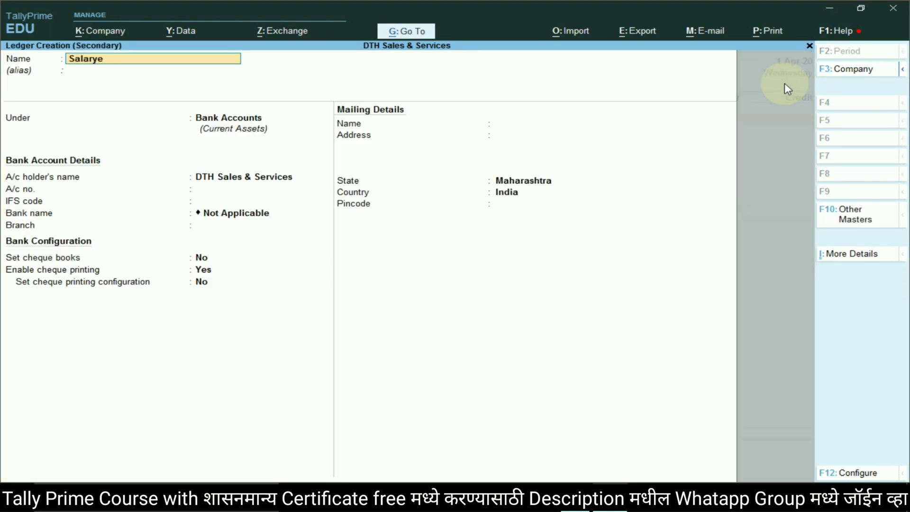
pyautogui.write('Exp')
pyautogui.press('Return')
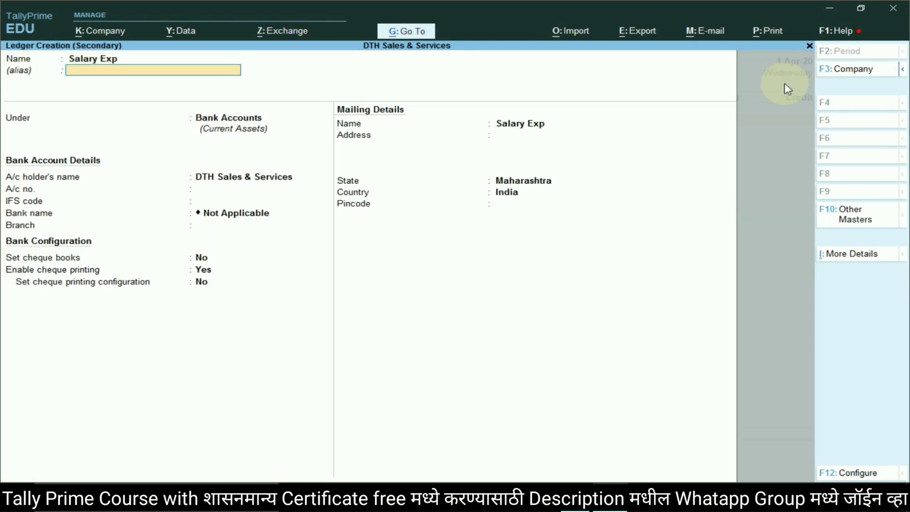
pyautogui.write('Ind')
pyautogui.press('Down')
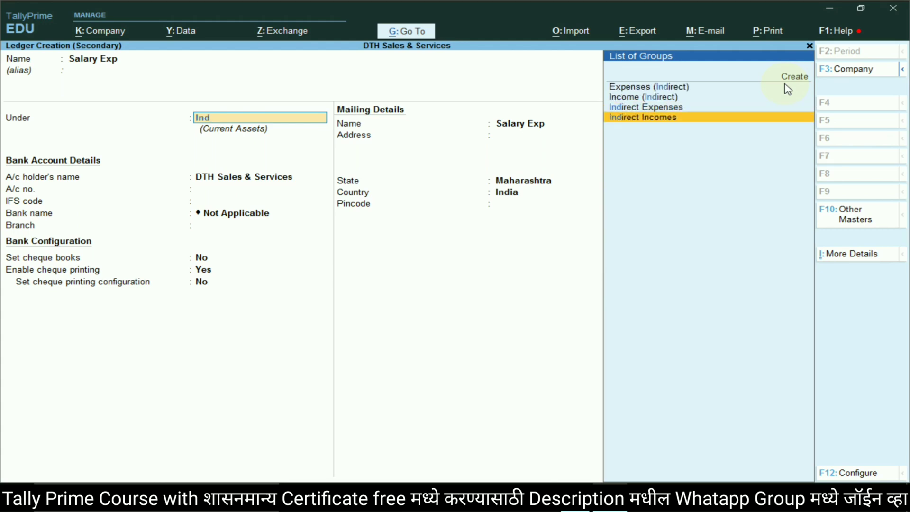
pyautogui.press('Up')
pyautogui.press('Return')
pyautogui.press('Return')
pyautogui.press('Return')
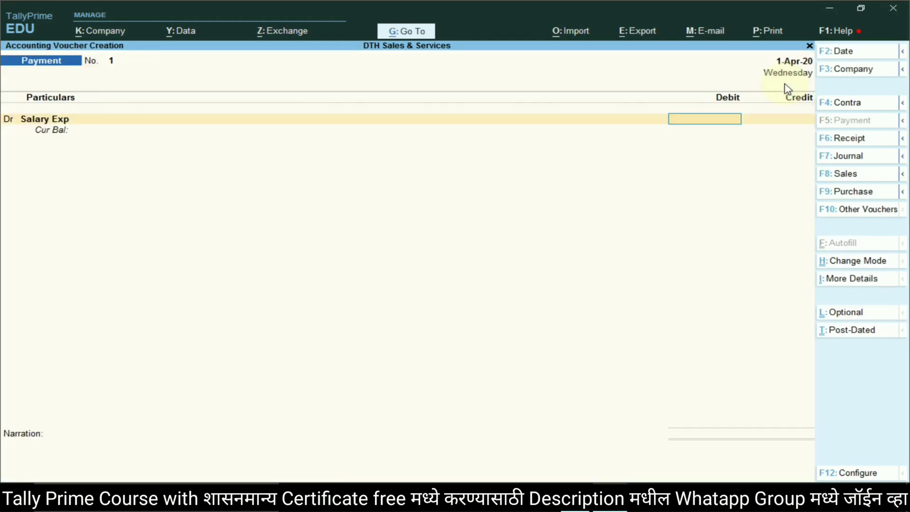
# Check the salary total in the Word assignment and debit Salary Exp with 20000, opening its cost centre allocations
pyautogui.hotkey('alt', 'Tab')
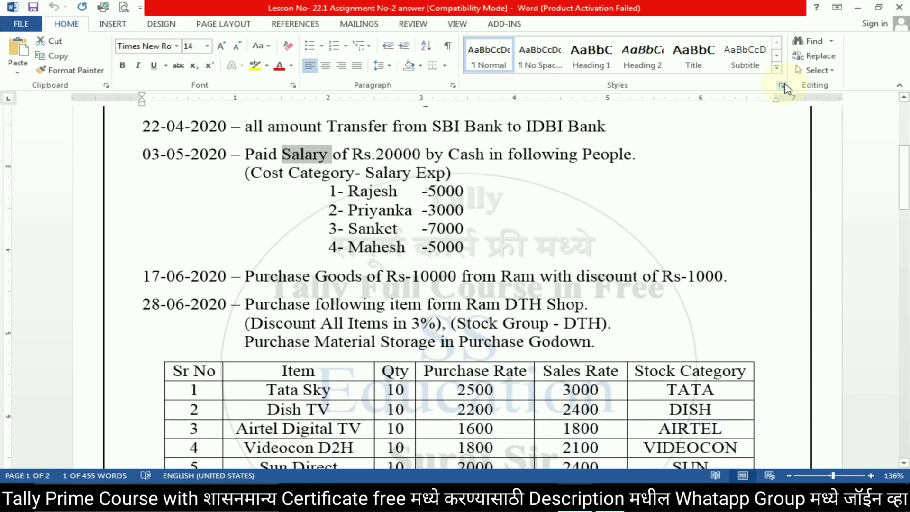
pyautogui.hotkey('alt', 'Tab')
pyautogui.write('20000')
pyautogui.press('Return')
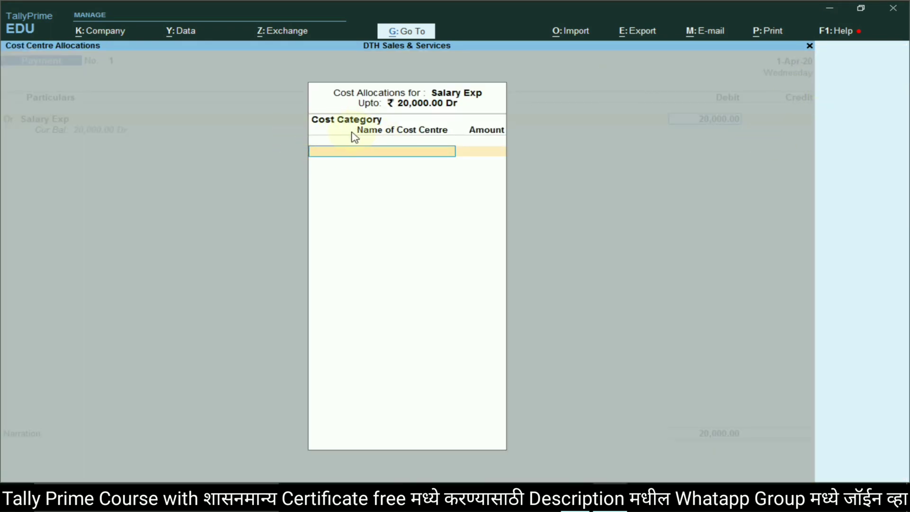
# Allocate the salary under the Salary Exp cost category and pick out the first employee's name in the Word assignment
pyautogui.write('Sa')
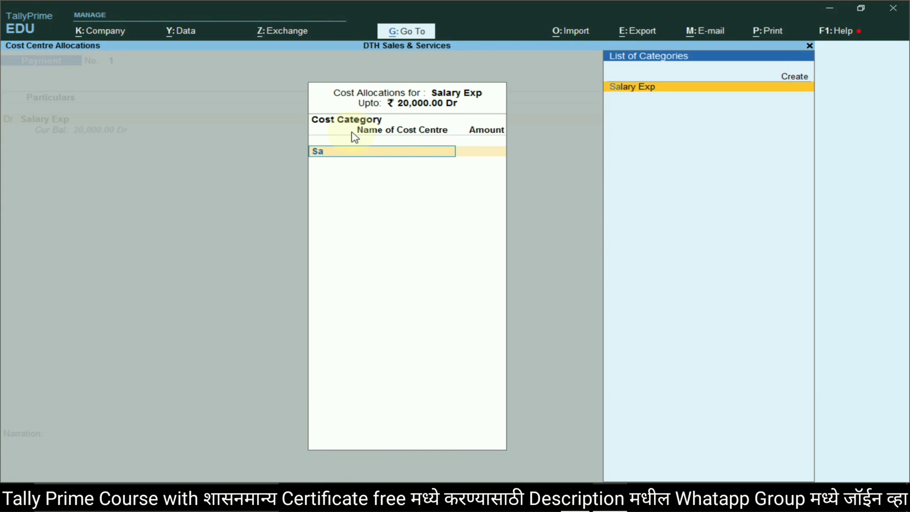
pyautogui.press('Return')
pyautogui.hotkey('alt', 'Tab')
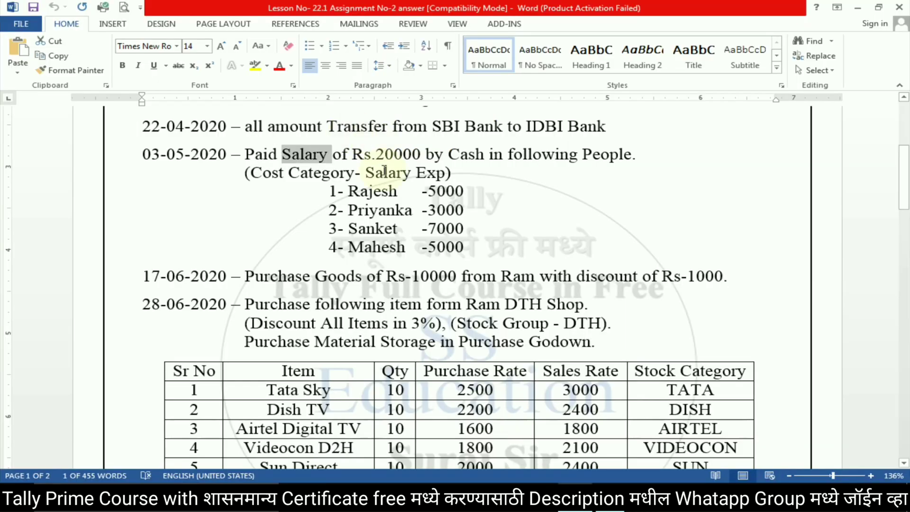
pyautogui.doubleClick(368, 191)
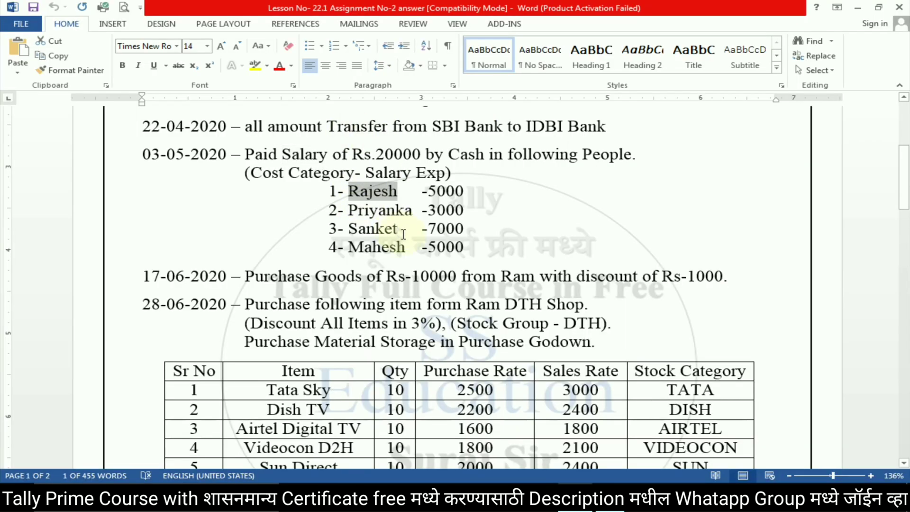
pyautogui.hotkey('alt', 'Tab')
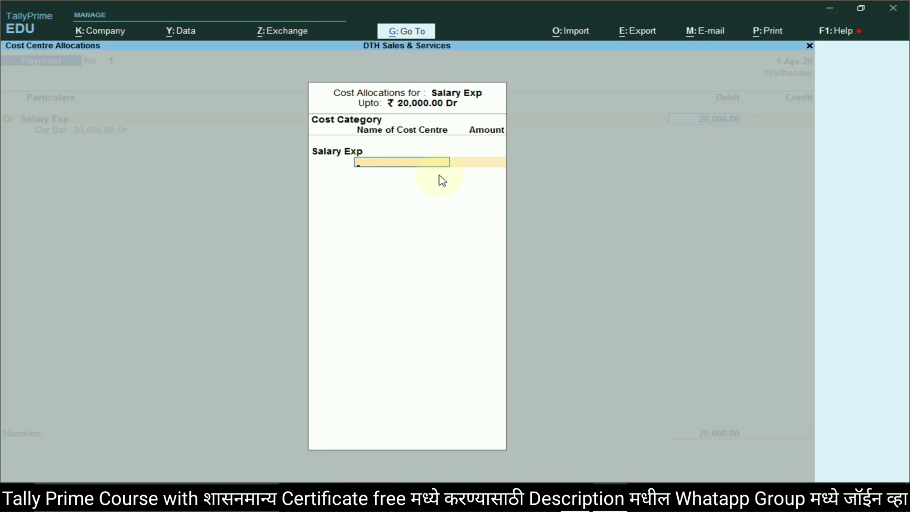
# Create a primary cost centre in the Salary Exp category for the first listed employee and allocate 5000 to it in TallyPrime
pyautogui.hotkey('alt', 'c')
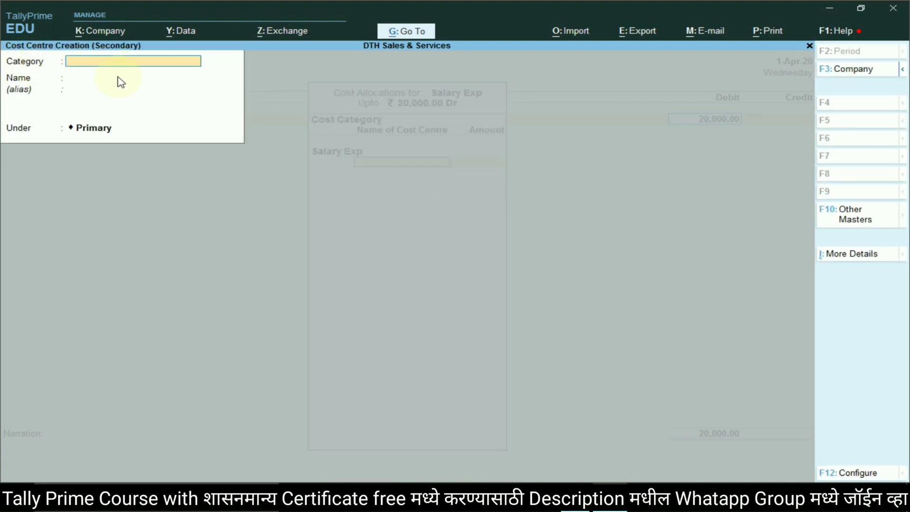
pyautogui.write('Sa')
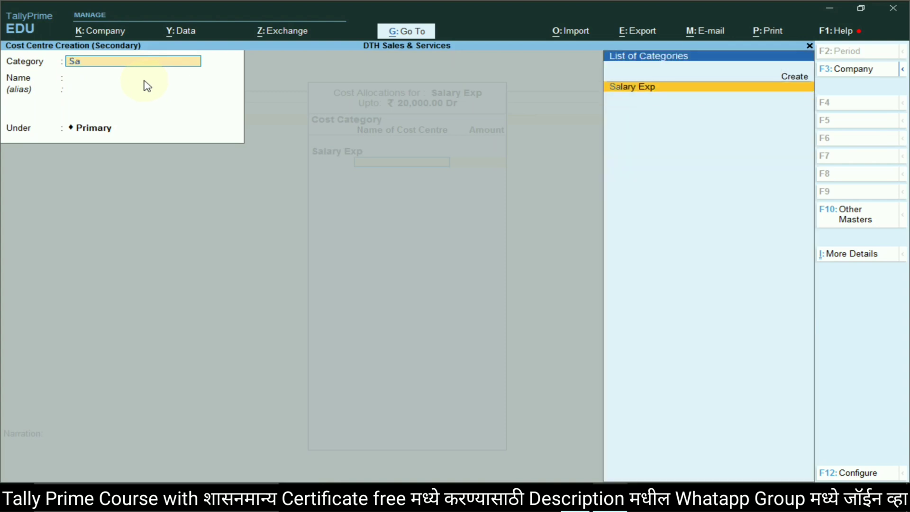
pyautogui.press('Return')
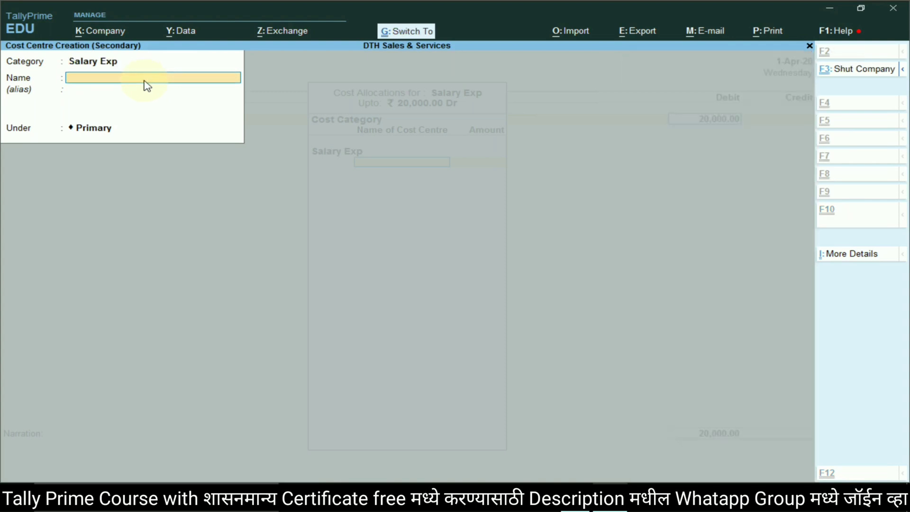
pyautogui.write('Rajesh')
pyautogui.press('Return')
pyautogui.press('Return')
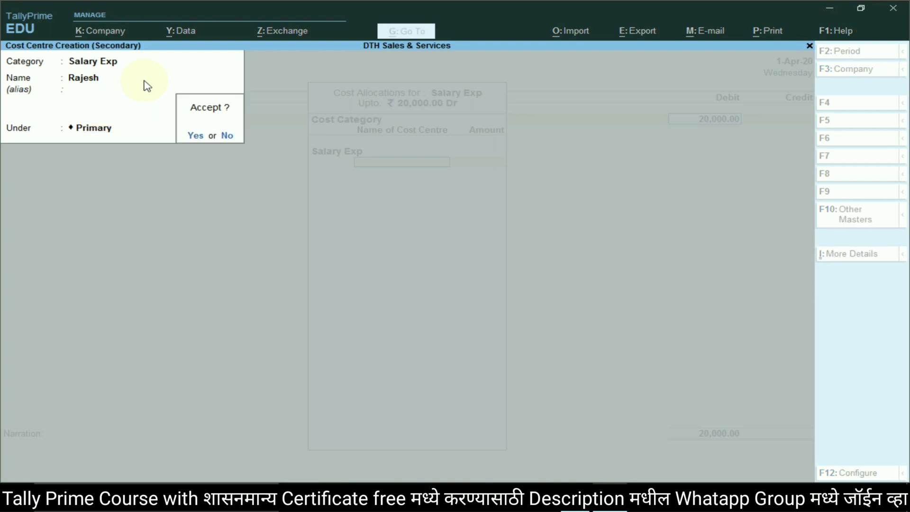
pyautogui.press('Return')
pyautogui.write('5000')
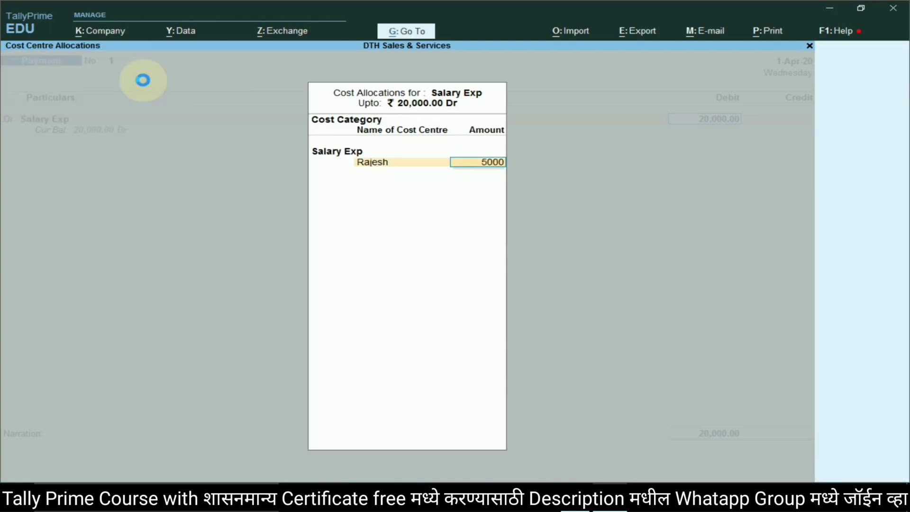
pyautogui.press('Return')
# Create a Salary Exp cost centre with the second employee's name copied from the Word assignment and allocate 3000 to it
pyautogui.hotkey('alt', 'Tab')
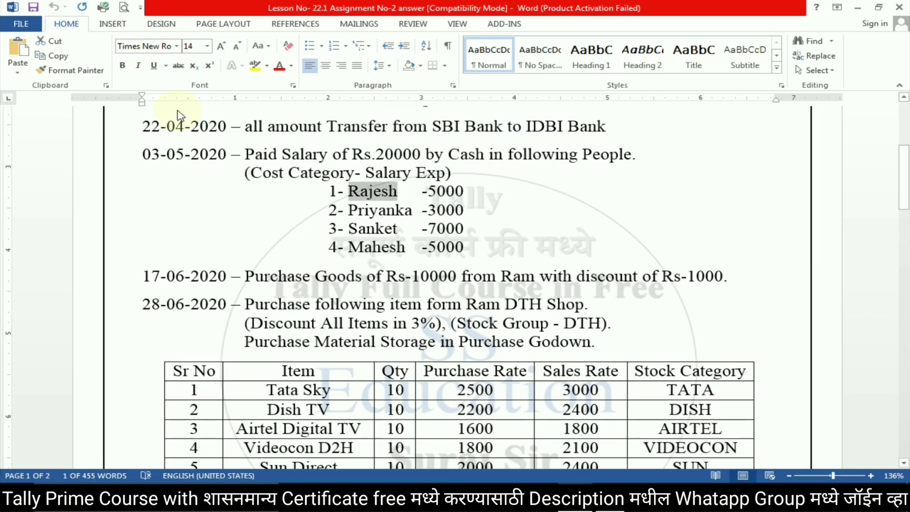
pyautogui.doubleClick(366, 215)
pyautogui.hotkey('alt', 'Tab')
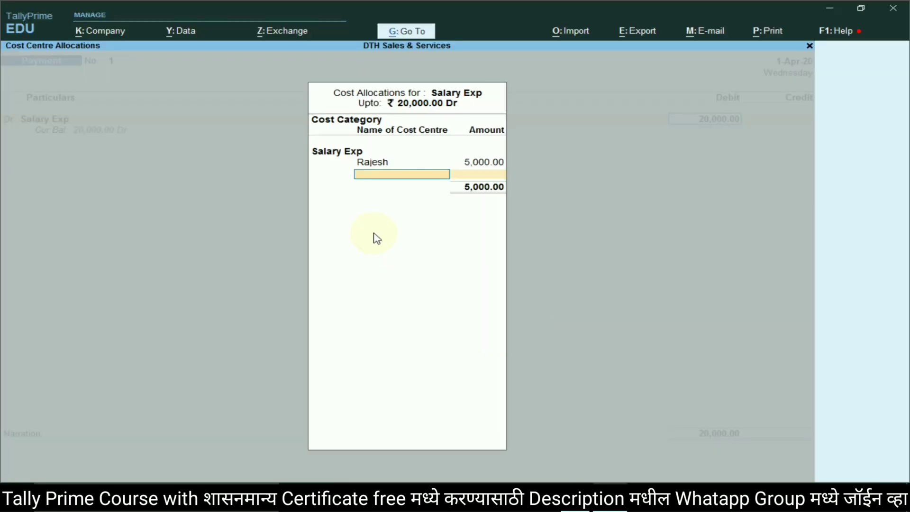
pyautogui.hotkey('alt', 'c')
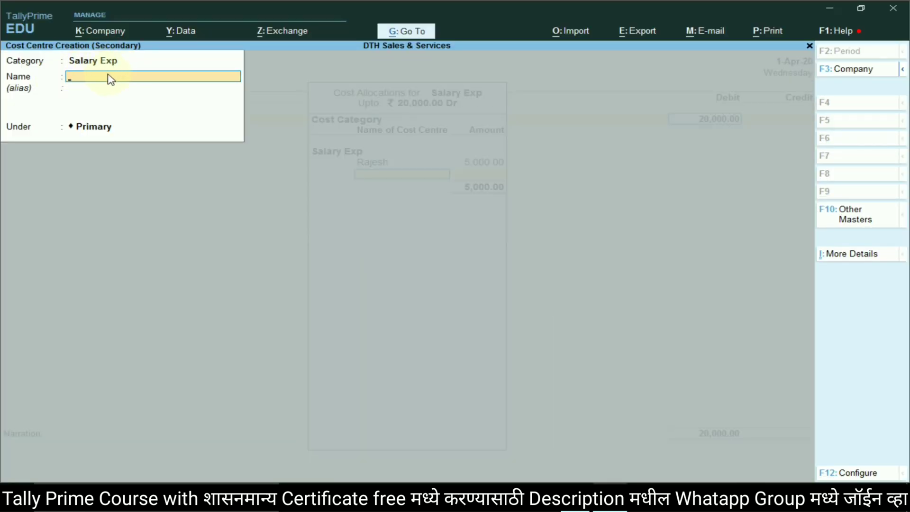
pyautogui.hotkey('ctrl', 'alt', 'v')
pyautogui.press('Return')
pyautogui.press('Return')
pyautogui.press('Return')
pyautogui.press('Return')
pyautogui.write('3')
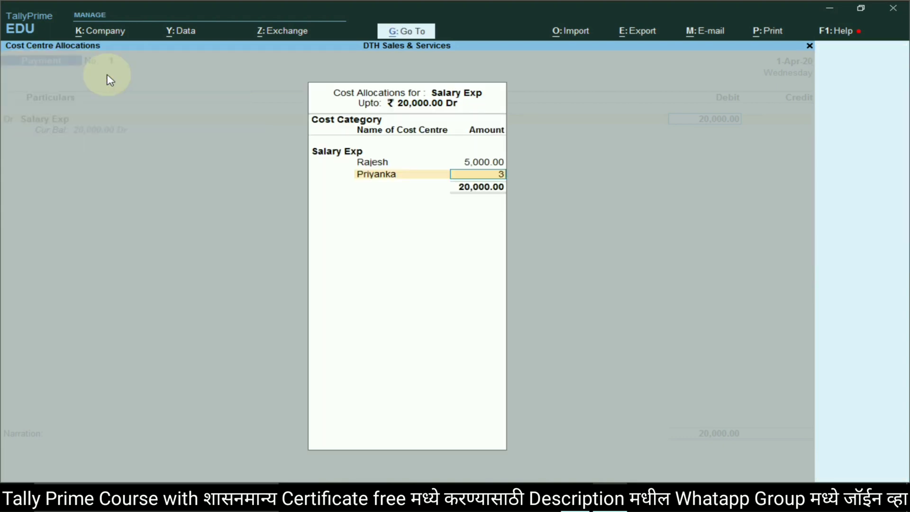
pyautogui.write('000')
pyautogui.press('Return')
# Create a Salary Exp cost centre with the third employee's name copied from the Word assignment and allocate 7000 to it
pyautogui.hotkey('alt', 'Tab')
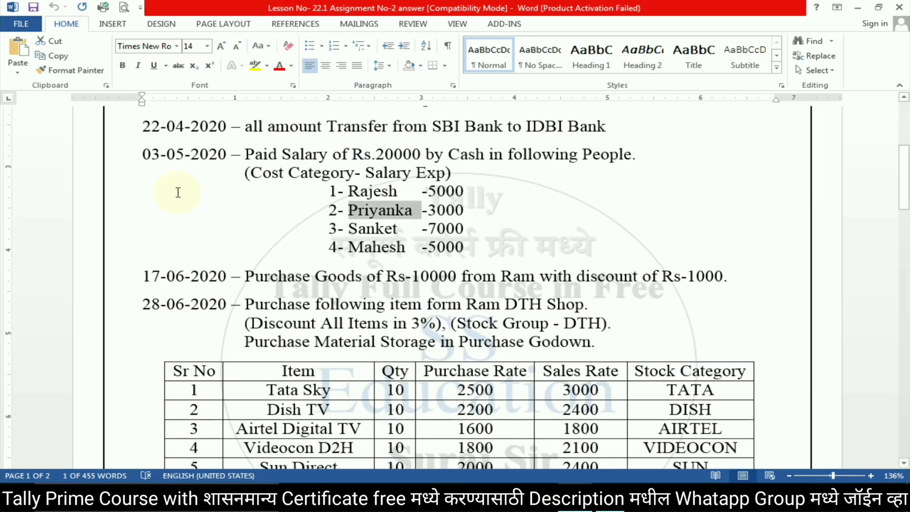
pyautogui.doubleClick(372, 228)
pyautogui.hotkey('ctrl', 'c')
pyautogui.hotkey('alt', 'Tab')
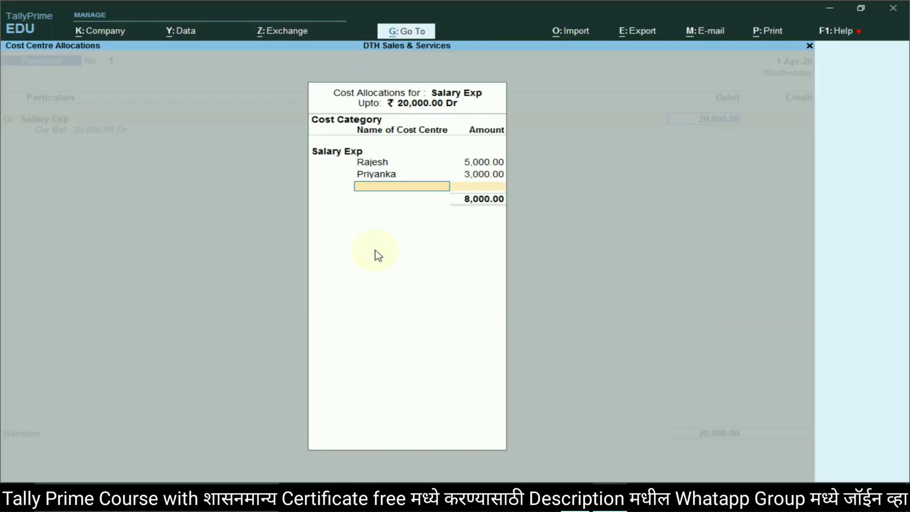
pyautogui.hotkey('alt', 'c')
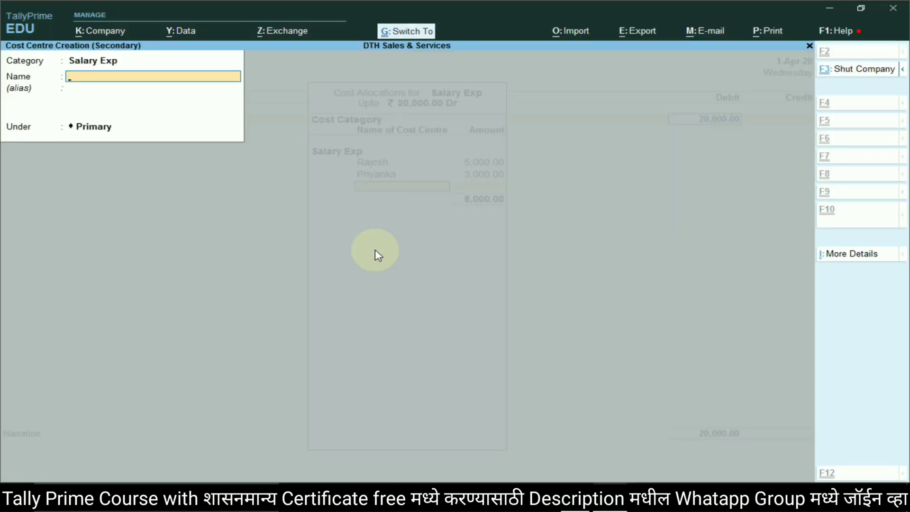
pyautogui.hotkey('ctrl', 'v')
pyautogui.press('Return')
pyautogui.press('Return')
pyautogui.press('Return')
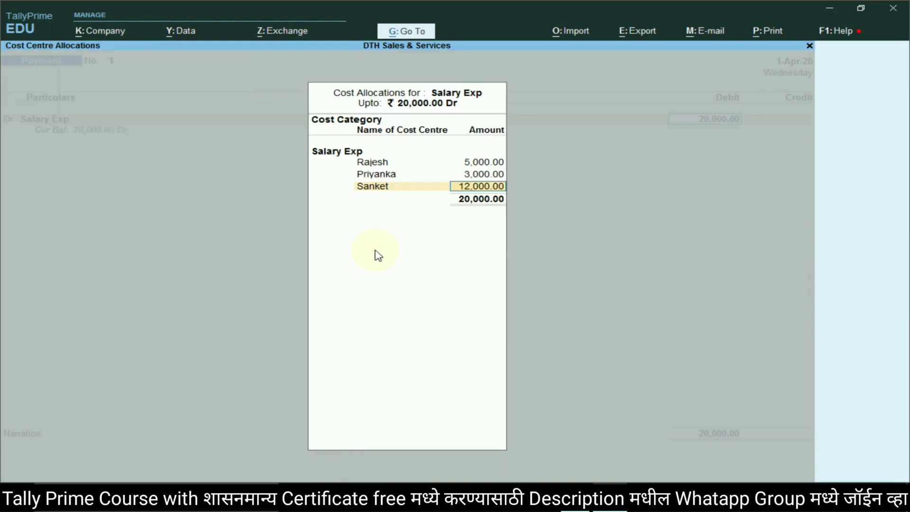
pyautogui.write('7000')
pyautogui.press('Return')
# Create a Salary Exp cost centre for the fourth employee listed in the Word assignment, allocate 5,000 to it, and finish the cost allocations
pyautogui.hotkey('alt', 'Tab')
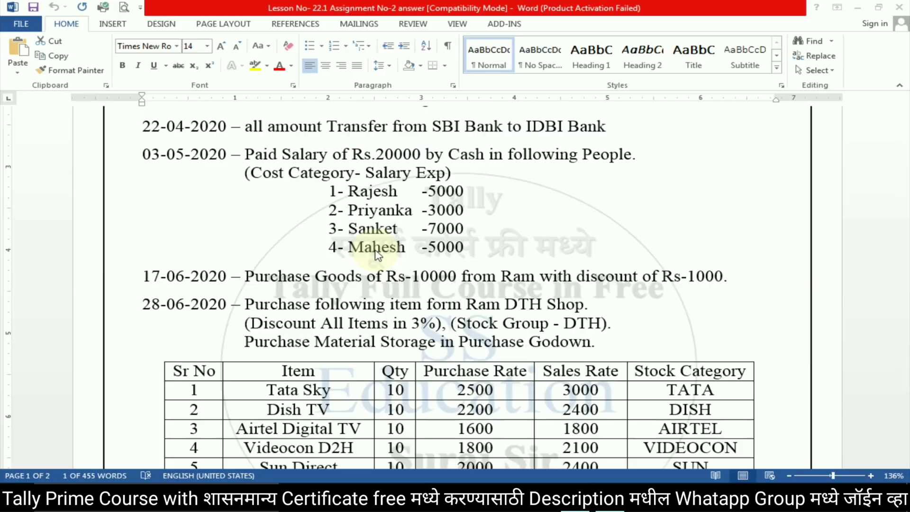
pyautogui.doubleClick(373, 248)
pyautogui.hotkey('alt', 'Tab')
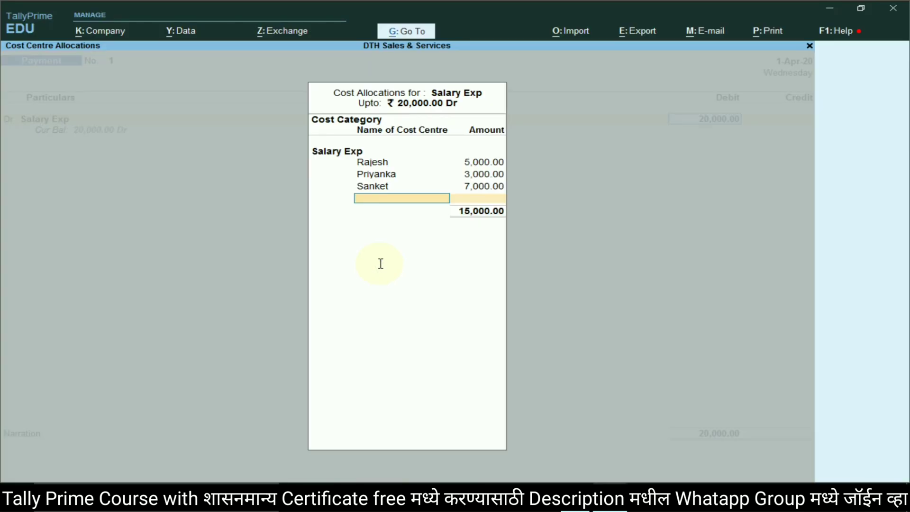
pyautogui.hotkey('alt', 'c')
pyautogui.hotkey('ctrl', 'alt', 'v')
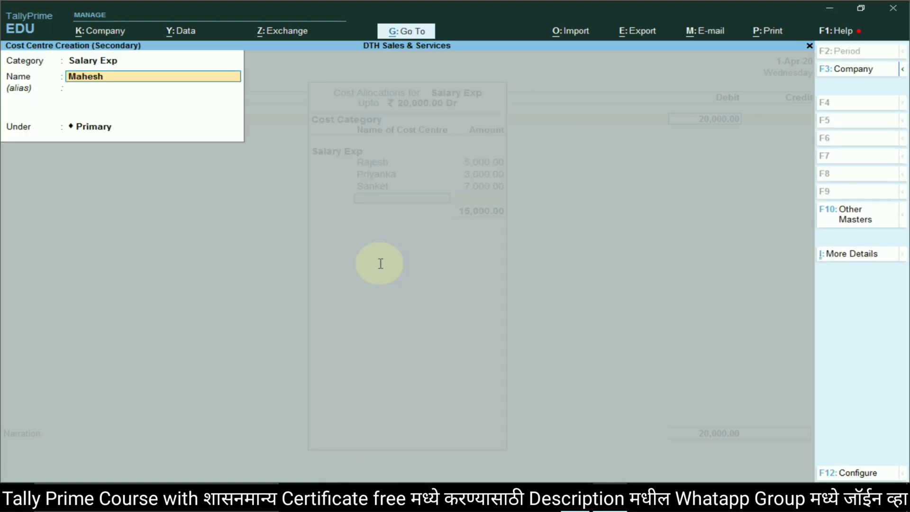
pyautogui.press('Return')
pyautogui.press('Return')
pyautogui.press('Return')
pyautogui.press('Return')
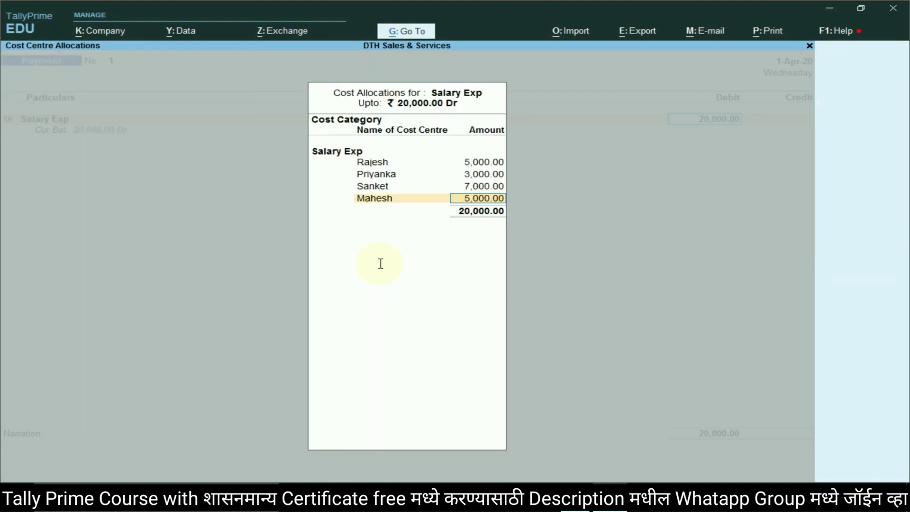
pyautogui.press('Return')
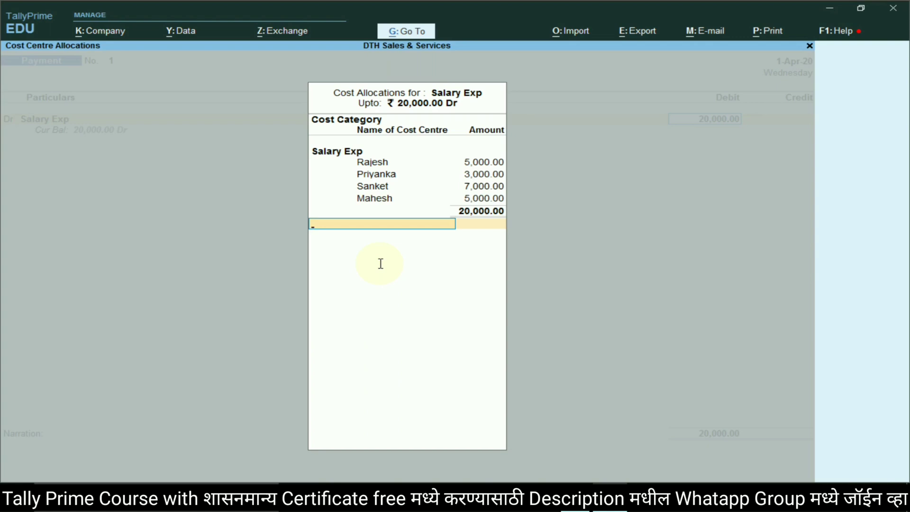
pyautogui.press('Return')
# Check the salary transaction in the Word assignment, credit Cash with 20,000 and save the payment voucher without a narration
pyautogui.hotkey('alt', 'Tab')
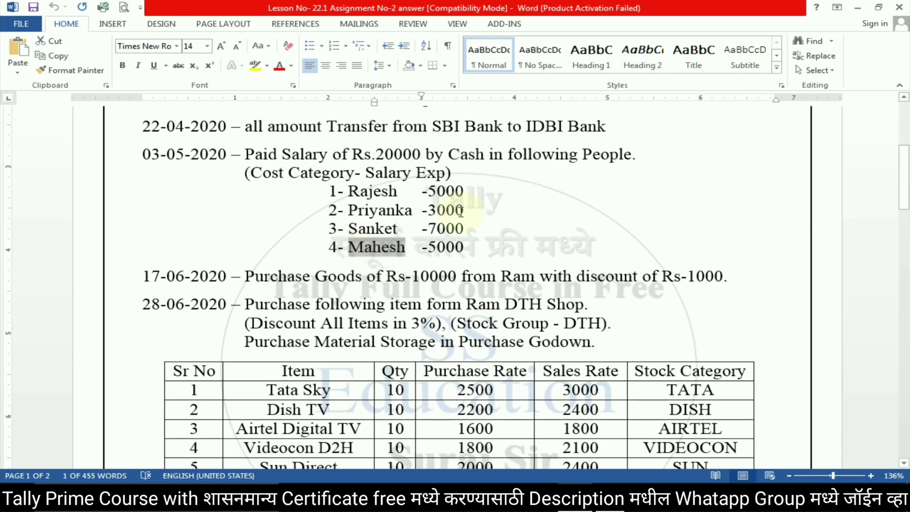
pyautogui.hotkey('alt', 'Tab')
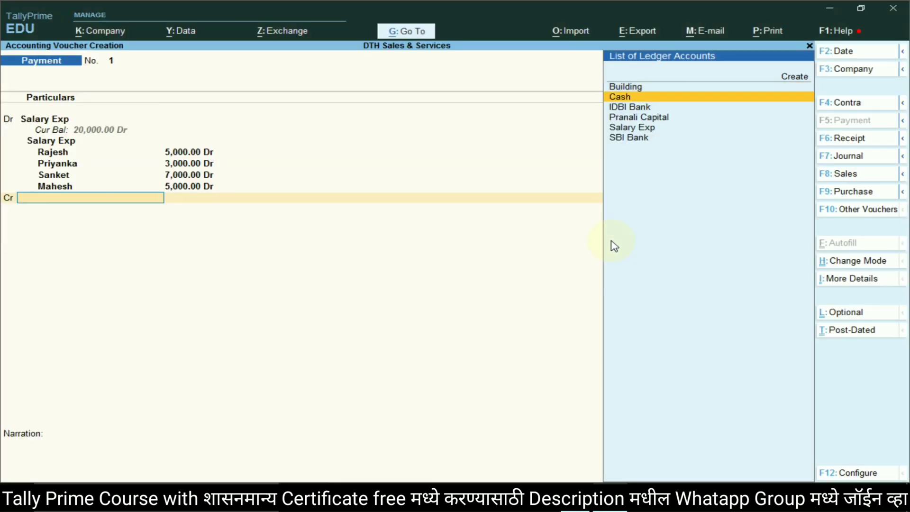
pyautogui.press('Return')
pyautogui.press('Return')
pyautogui.press('Return')
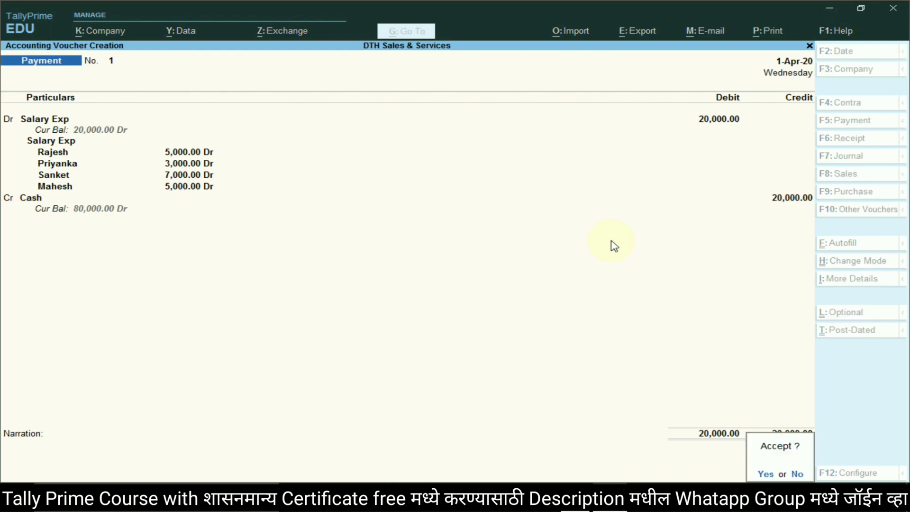
pyautogui.press('Return')
# Review the 17-06-2020 goods purchase in the Word assignment and start a purchase voucher for it in TallyPrime
pyautogui.hotkey('alt', 'Tab')
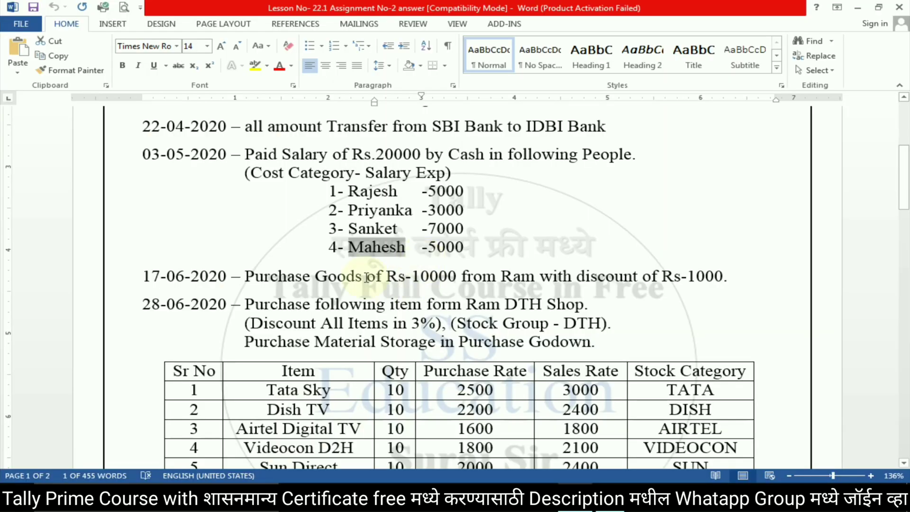
pyautogui.scroll(-2, 332, 258)
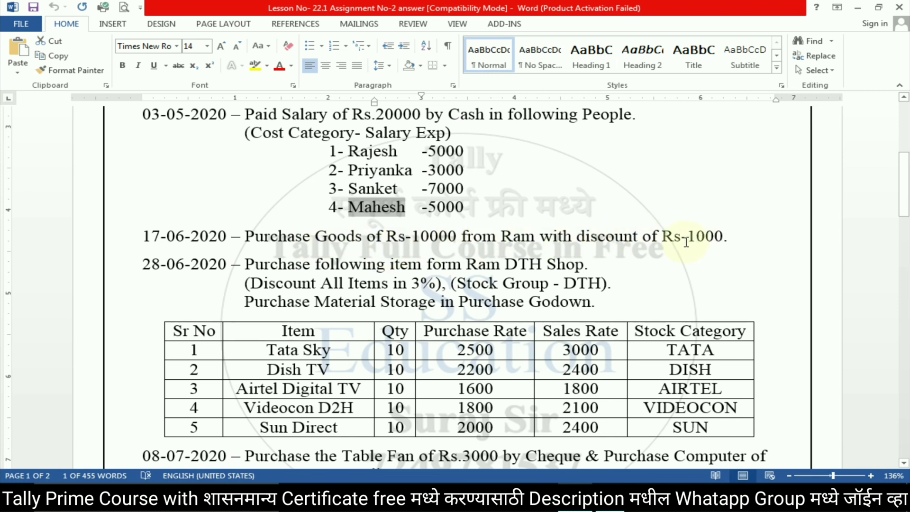
pyautogui.moveTo(641, 237); pyautogui.dragTo(401, 240)
pyautogui.hotkey('alt', 'Tab')
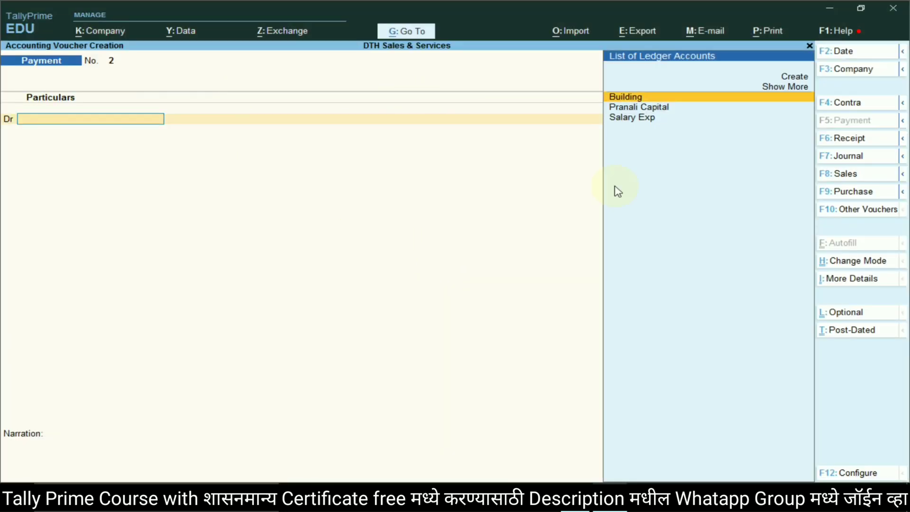
pyautogui.click(856, 194)
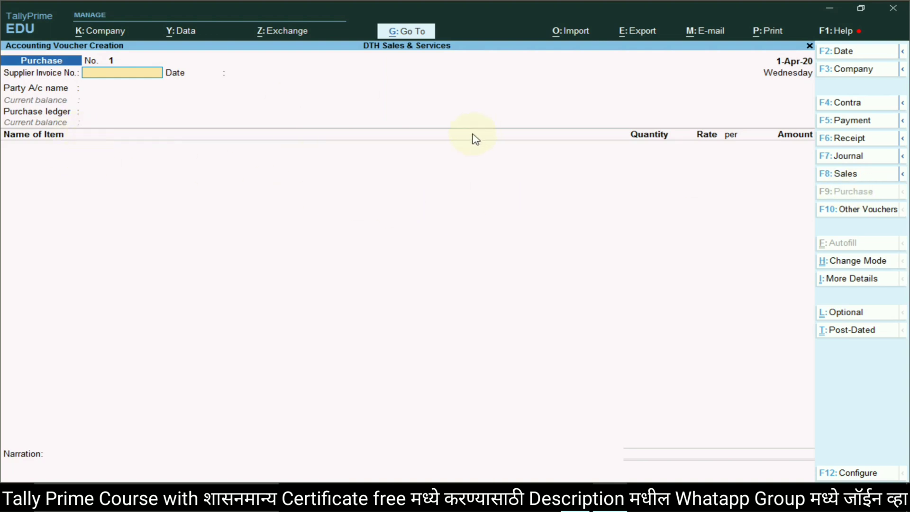
# Change the purchase voucher's mode to As Voucher
pyautogui.click(856, 262)
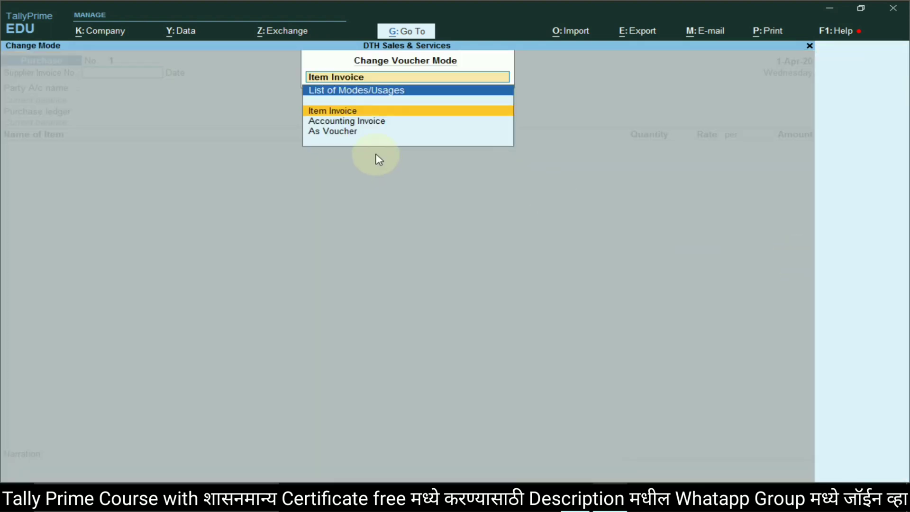
pyautogui.click(339, 132)
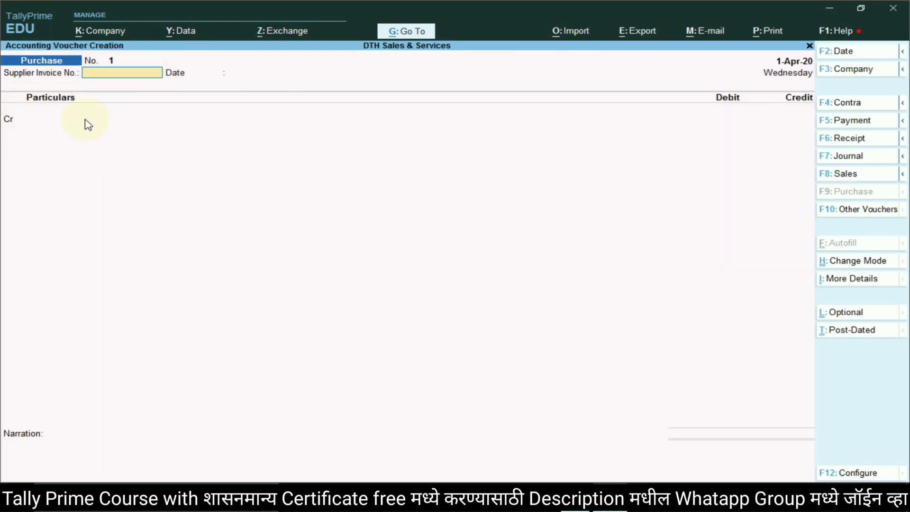
pyautogui.click(853, 262)
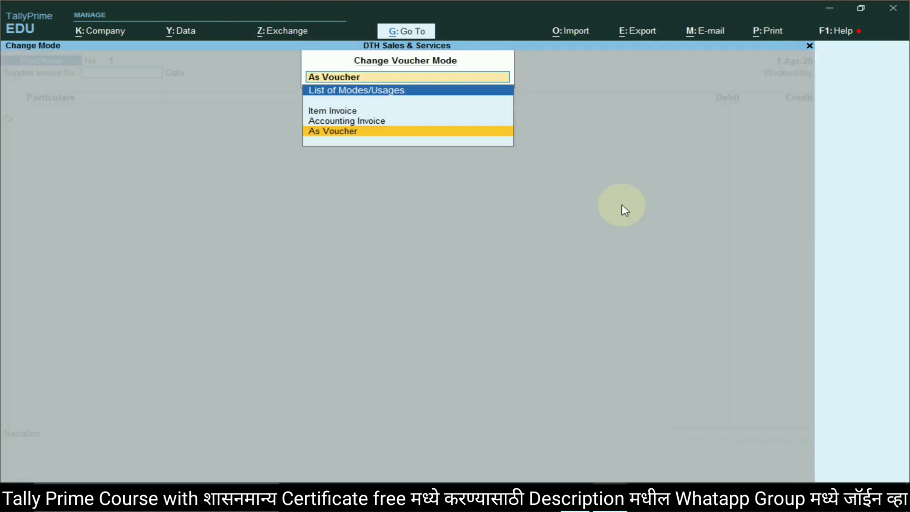
pyautogui.click(354, 131)
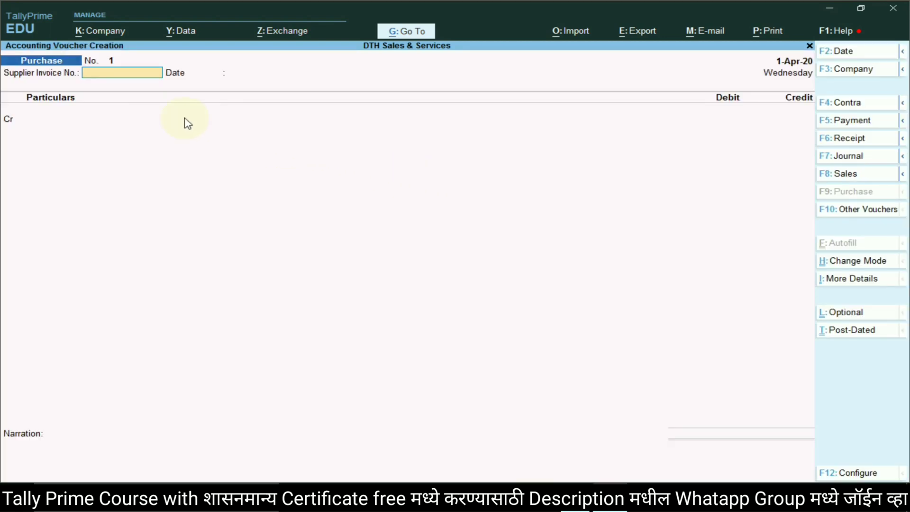
# Leave the supplier invoice details blank and copy the supplier's name from the 17-06-2020 purchase in the Word assignment
pyautogui.press('Return')
pyautogui.press('Return')
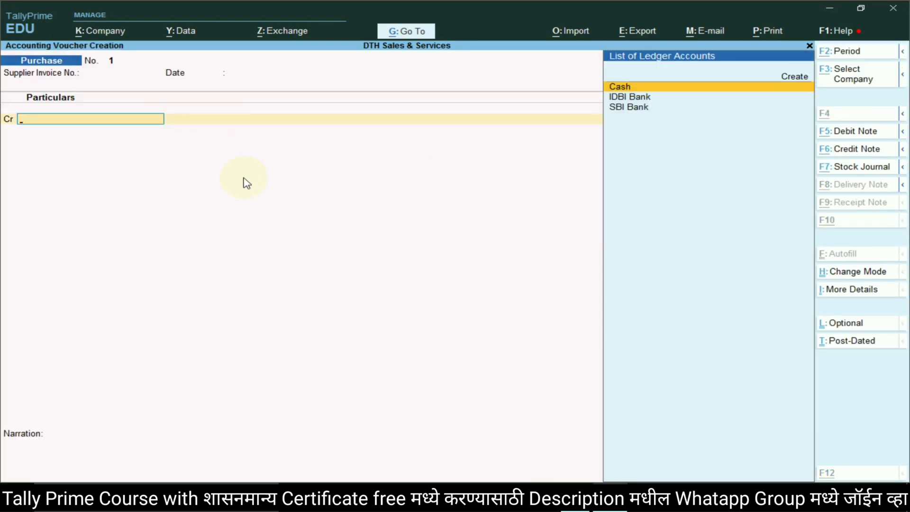
pyautogui.hotkey('alt', 'Tab')
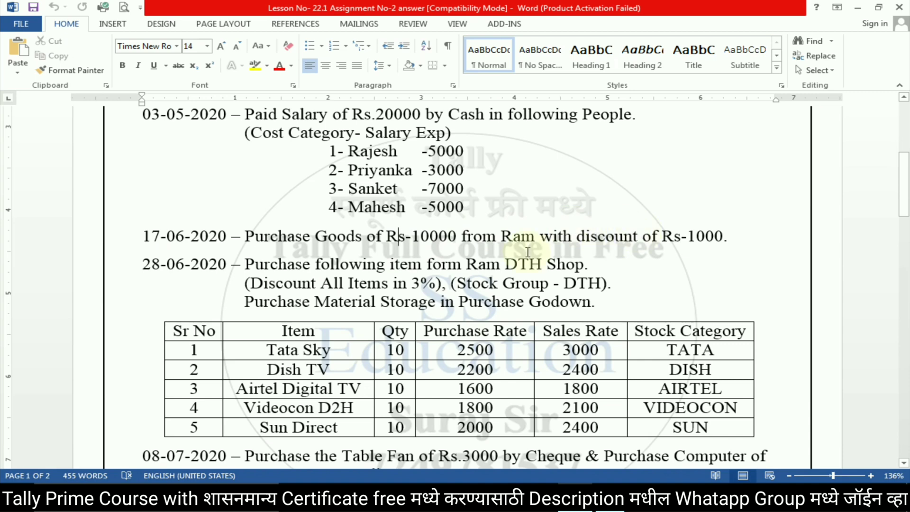
pyautogui.doubleClick(514, 236)
pyautogui.hotkey('alt', 'Tab')
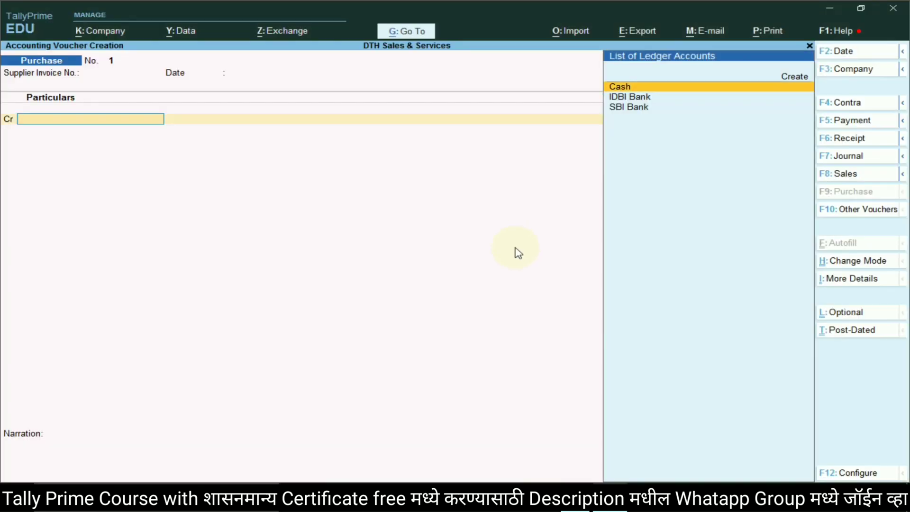
# Start a new ledger in TallyPrime, named with the copied supplier name followed by Creditor, without an alias
pyautogui.click(800, 77)
pyautogui.hotkey('ctrl', 'alt', 'v')
pyautogui.press('Return')
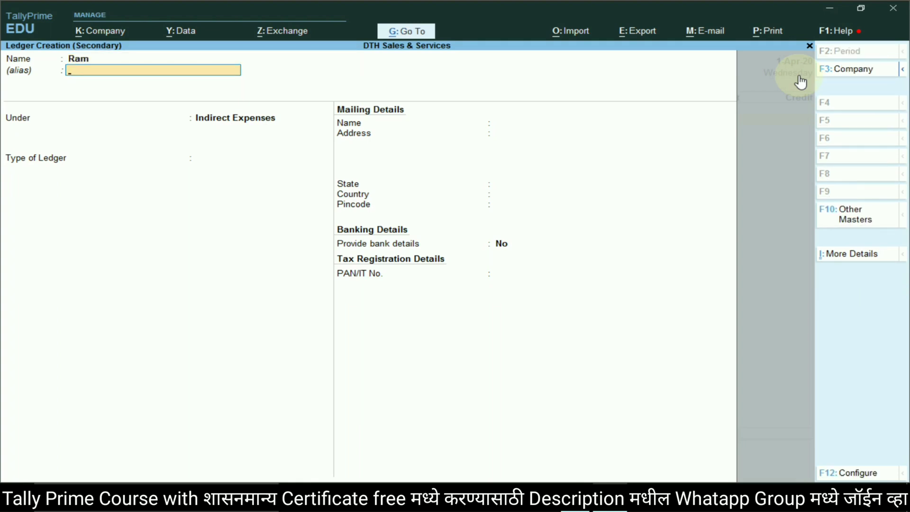
pyautogui.press('BackSpace')
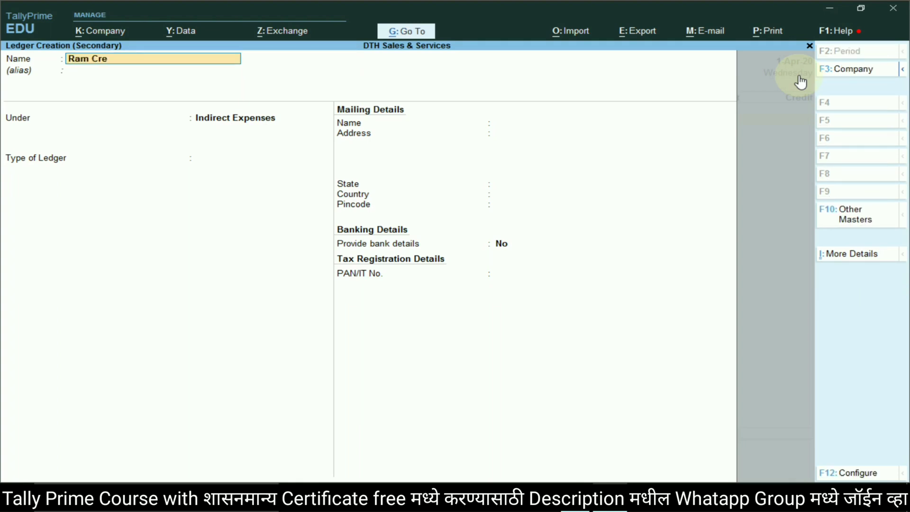
pyautogui.press('Return')
pyautogui.press('Return')
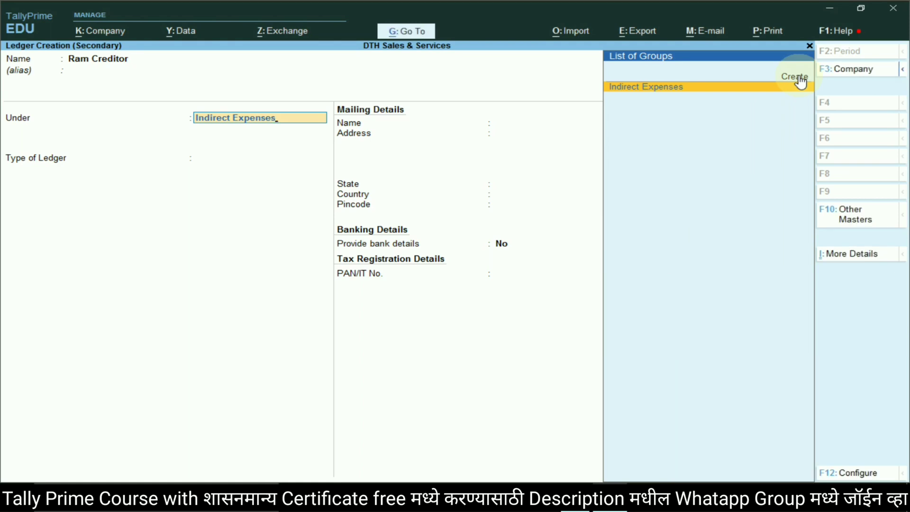
# Place the supplier's ledger under Sundry Creditors, leave its remaining details at their defaults and save it
pyautogui.press('Escape')
pyautogui.write('Sun')
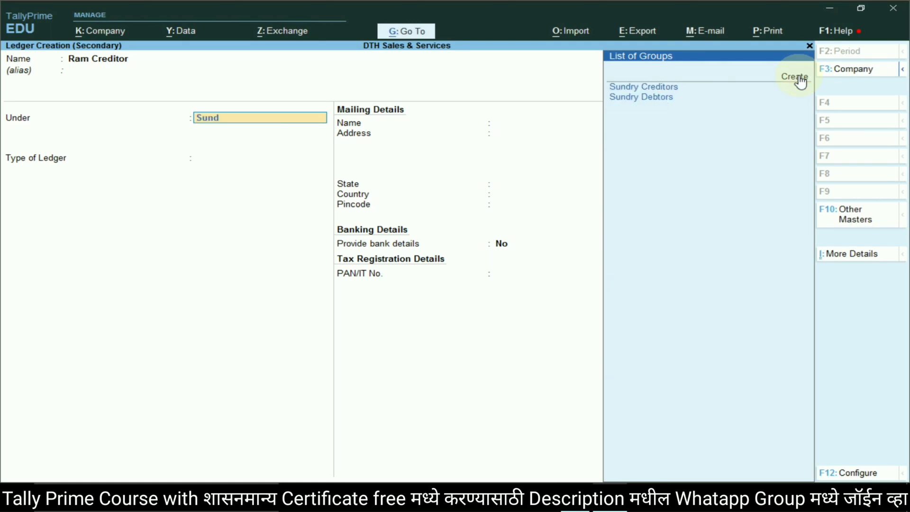
pyautogui.write('d')
pyautogui.press('Return')
pyautogui.press('Return')
pyautogui.press('Return')
pyautogui.press('Return')
pyautogui.press('Return')
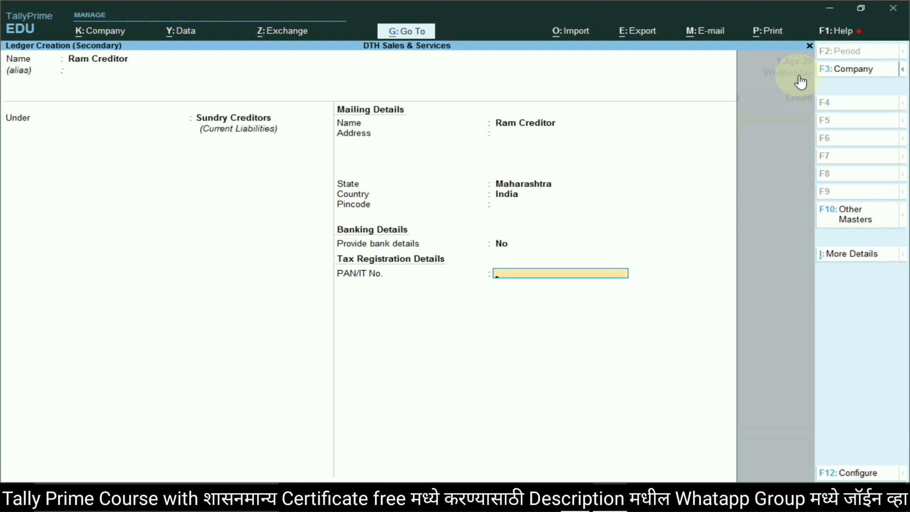
pyautogui.press('Return')
pyautogui.press('Return')
# Accept the supplier's receipt details and party details without entering anything further
pyautogui.press('Return')
pyautogui.press('Return')
pyautogui.press('Return')
pyautogui.press('Return')
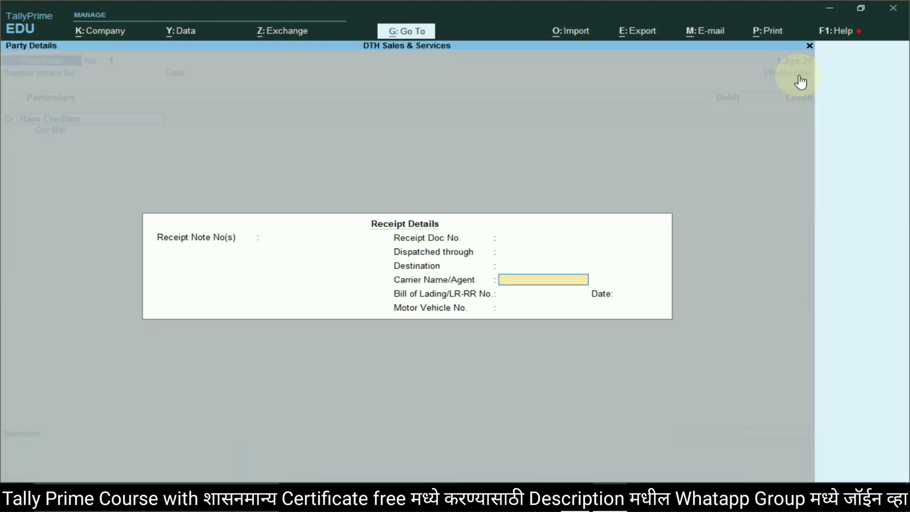
pyautogui.press('Return')
pyautogui.press('Return')
pyautogui.press('Return')
pyautogui.press('Return')
pyautogui.press('Return')
pyautogui.press('Return')
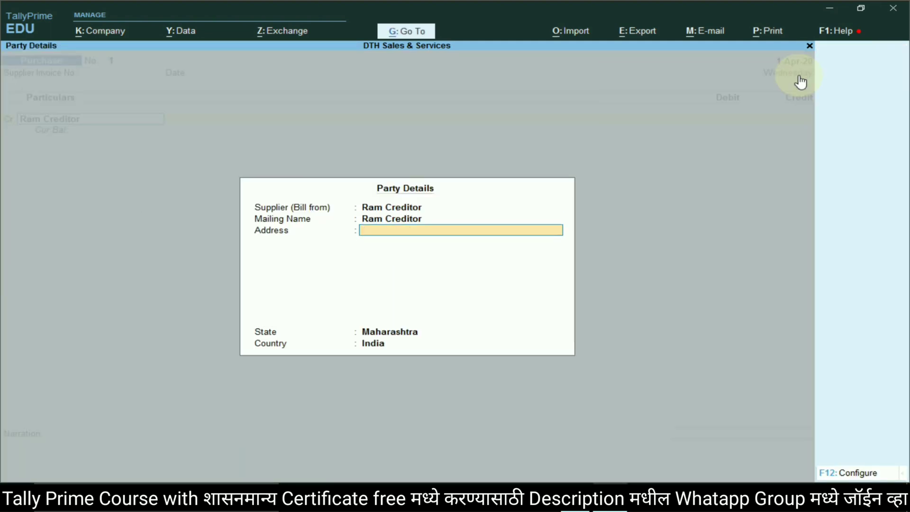
pyautogui.press('Return')
pyautogui.press('Return')
pyautogui.press('Return')
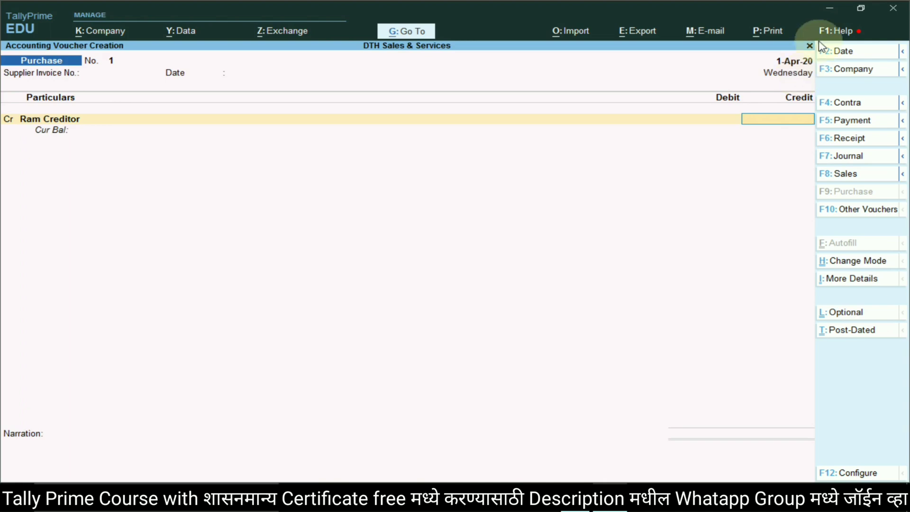
# Check the 17-06-2020 purchase in the Word assignment and credit the supplier with 9,000 in the purchase voucher
pyautogui.click(830, 8)
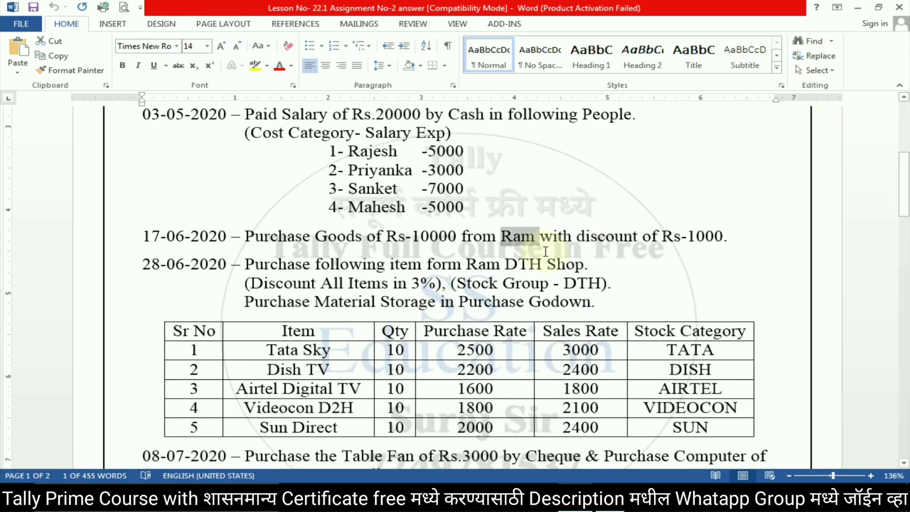
pyautogui.hotkey('alt', 'Tab')
pyautogui.hotkey('alt', 'Tab')
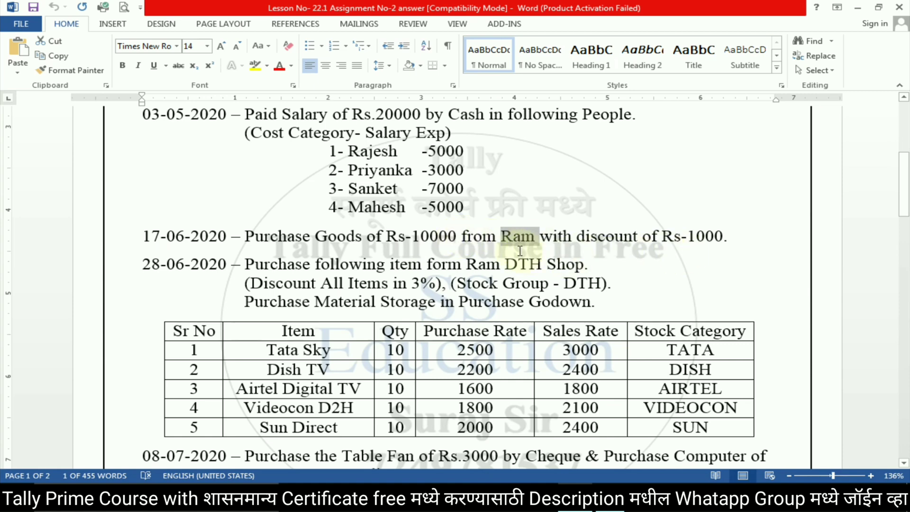
pyautogui.hotkey('alt', 'Tab')
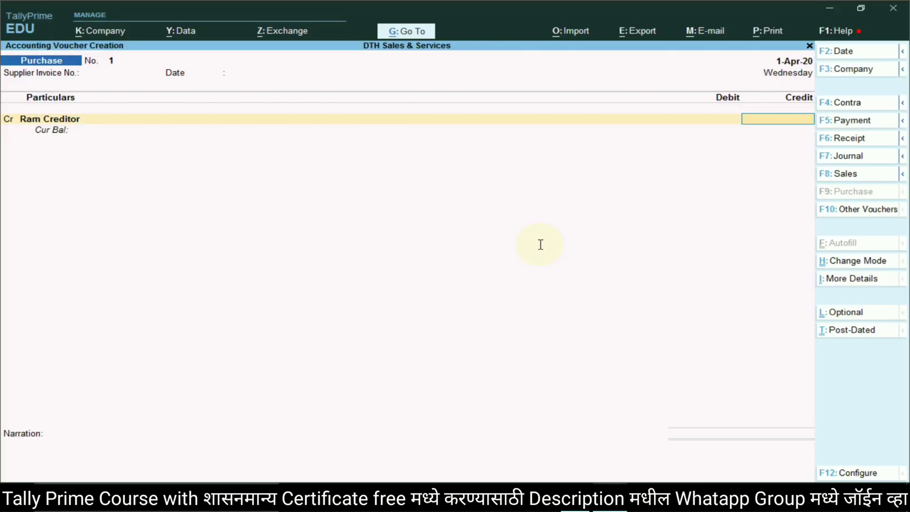
pyautogui.press('Return')
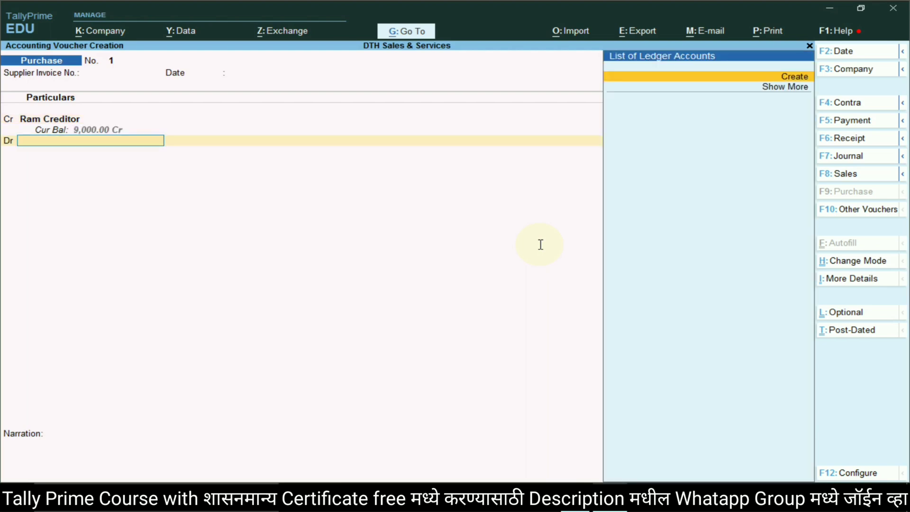
# Create a Purchase Goods ledger, named from the Word assignment, under Purchase Accounts and debit it with 9,000 in the voucher
pyautogui.hotkey('alt', 'Tab')
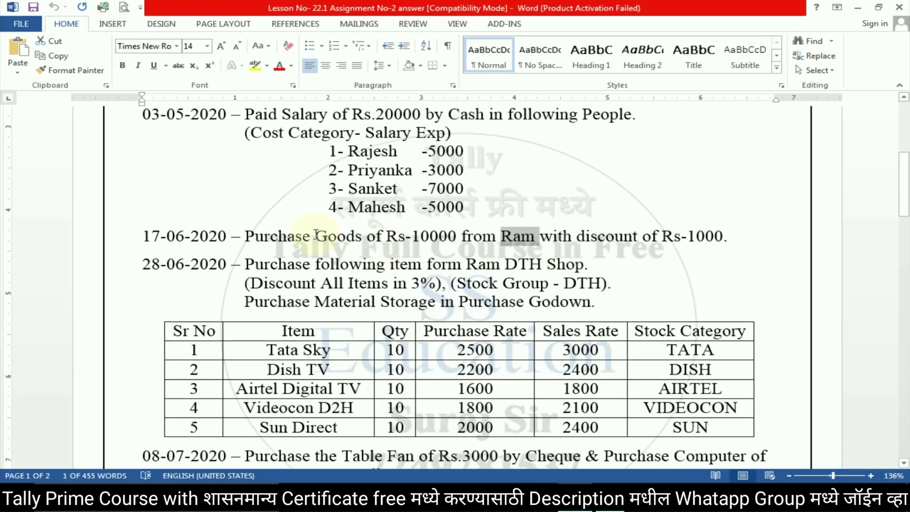
pyautogui.moveTo(245, 236); pyautogui.dragTo(366, 238)
pyautogui.hotkey('alt', 'Tab')
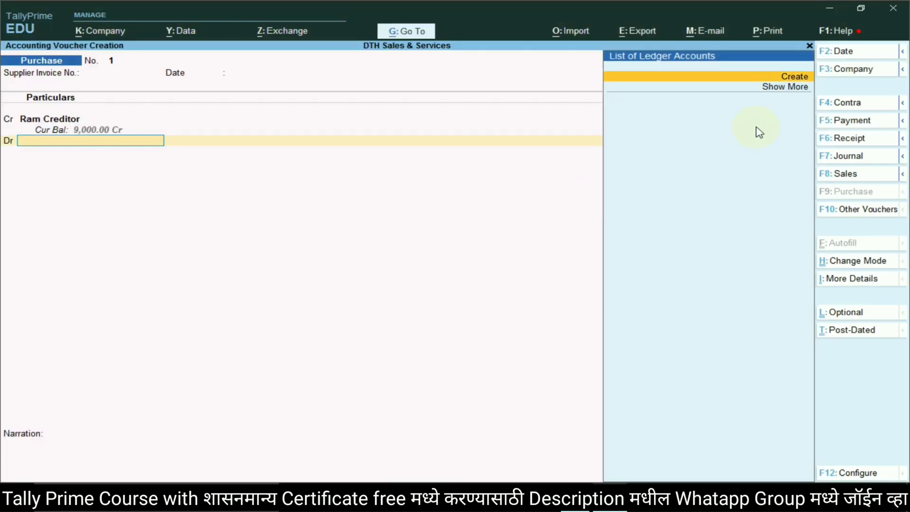
pyautogui.click(794, 80)
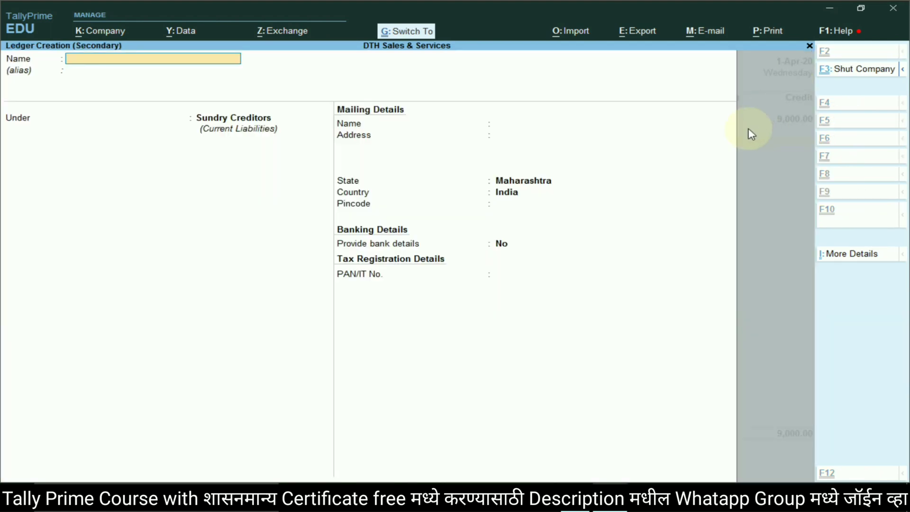
pyautogui.hotkey('ctrl', 'alt', 'v')
pyautogui.press('Return')
pyautogui.write('pur')
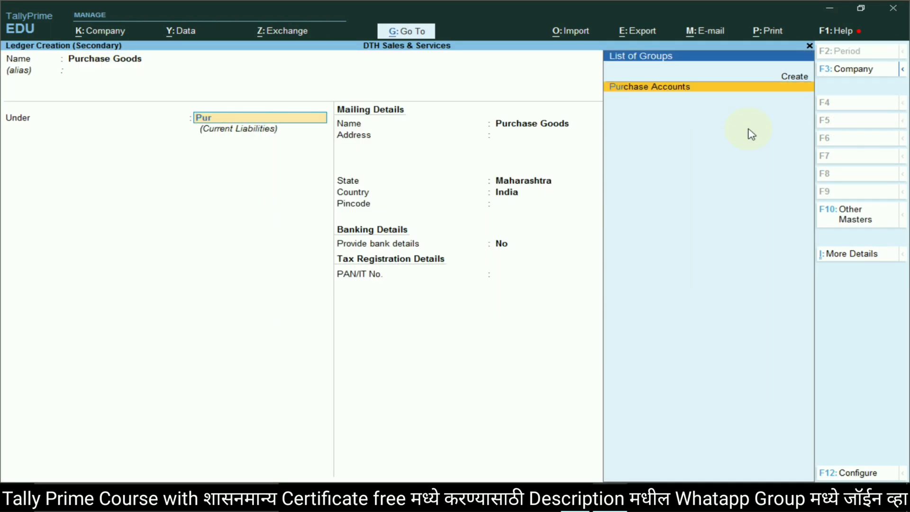
pyautogui.press('Return')
pyautogui.press('Return')
pyautogui.press('Return')
pyautogui.press('Return')
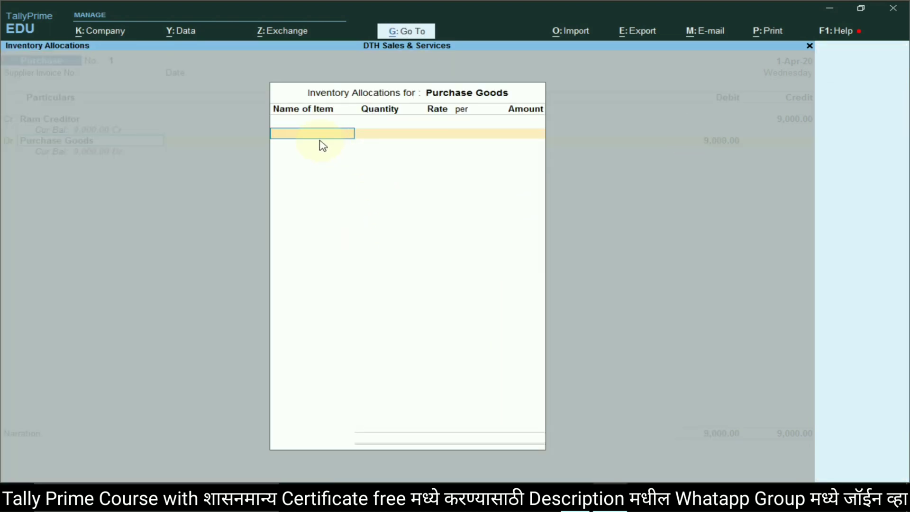
# Leave the inventory allocations and go through the Purchase Goods ledger's settings, accepting them as they are
pyautogui.press('Escape')
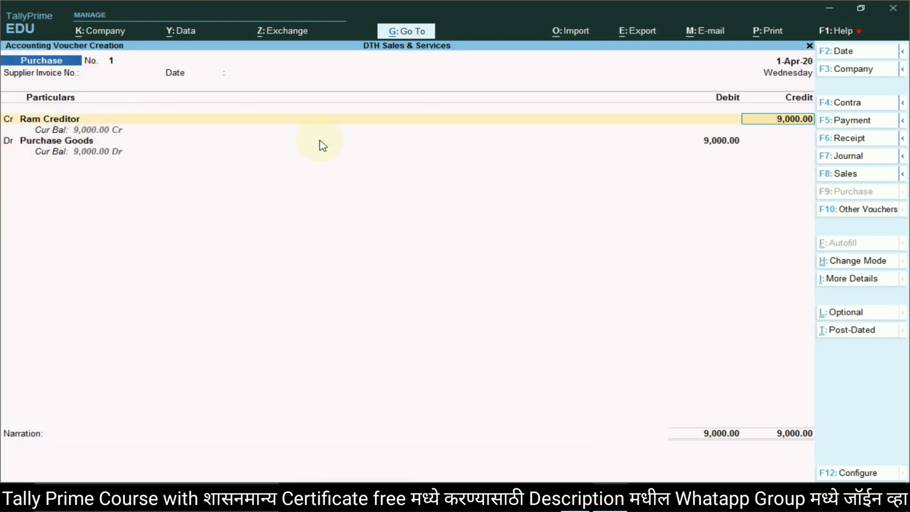
pyautogui.press('Return')
pyautogui.hotkey('ctrl', 'Return')
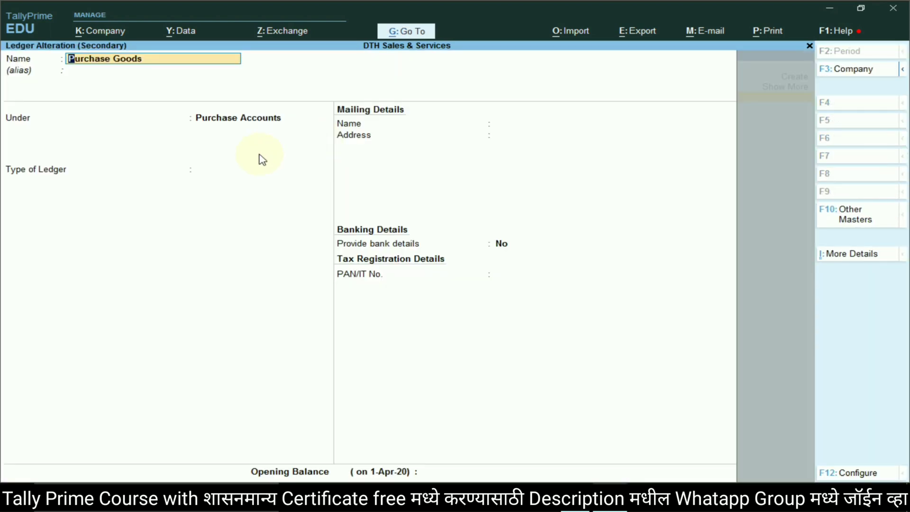
pyautogui.press('Return')
pyautogui.press('Return')
pyautogui.press('Return')
pyautogui.press('Return')
pyautogui.press('Return')
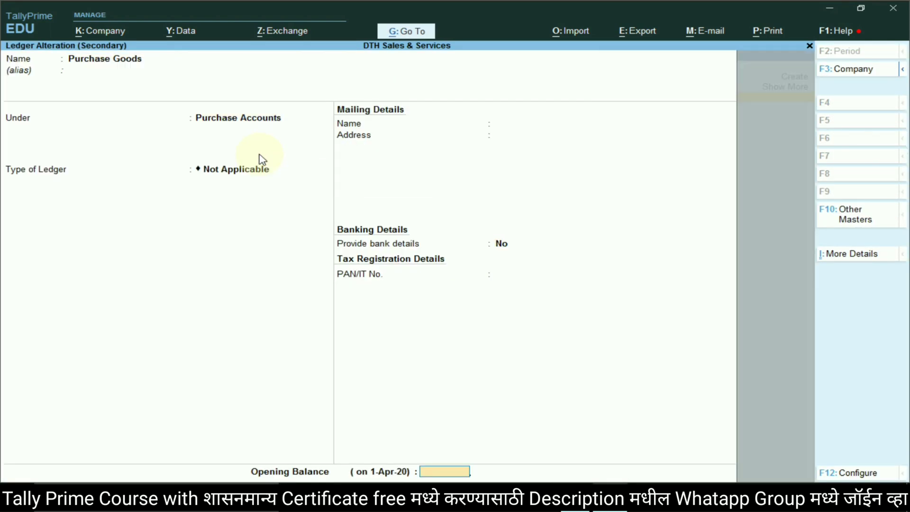
pyautogui.press('Return')
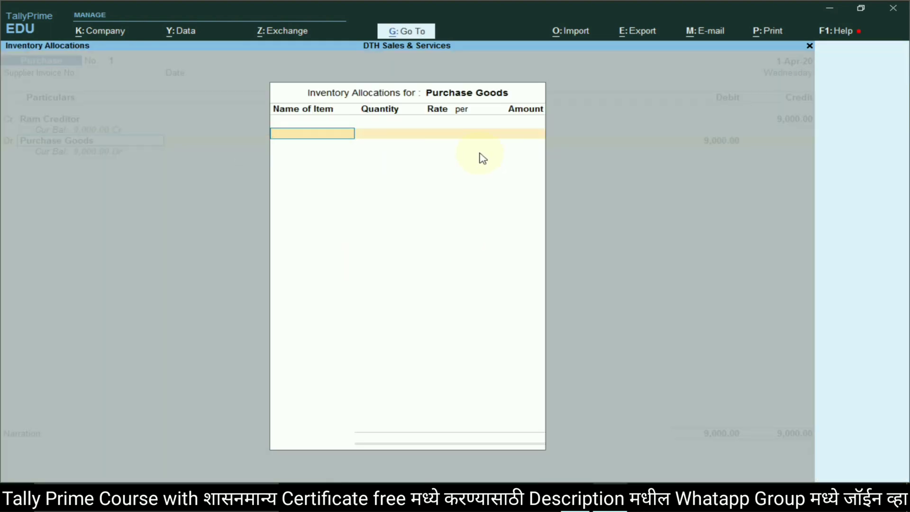
# Leave the inventory allocations, check the goods amount in the Word assignment and set the Purchase Goods debit to 10,000
pyautogui.press('Escape')
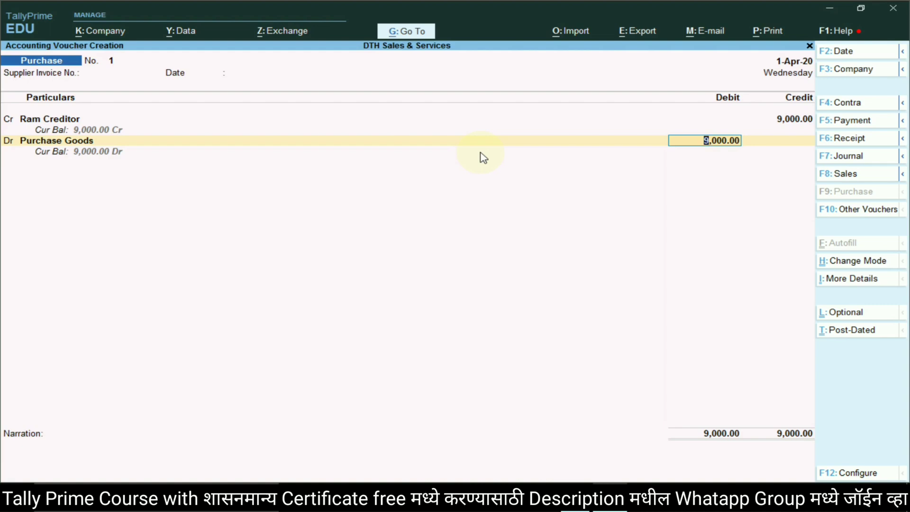
pyautogui.hotkey('alt', 'Tab')
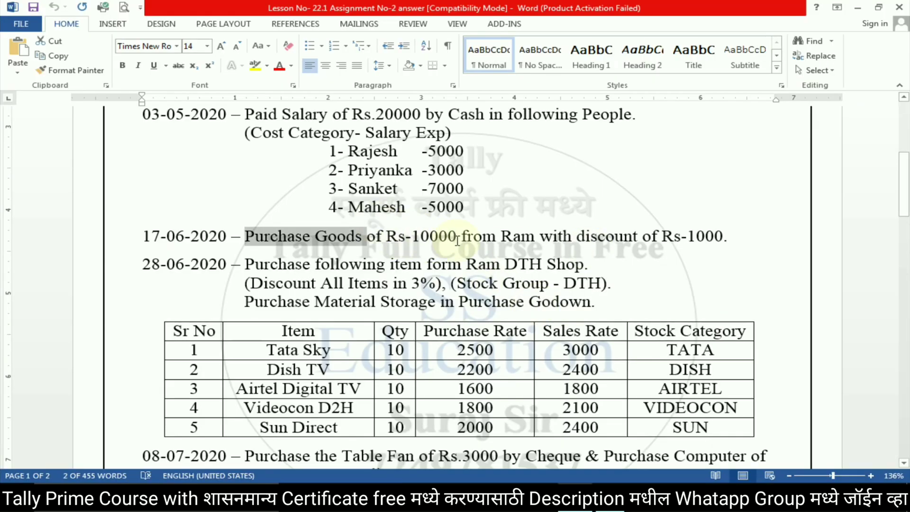
pyautogui.hotkey('alt', 'Tab')
pyautogui.write('1')
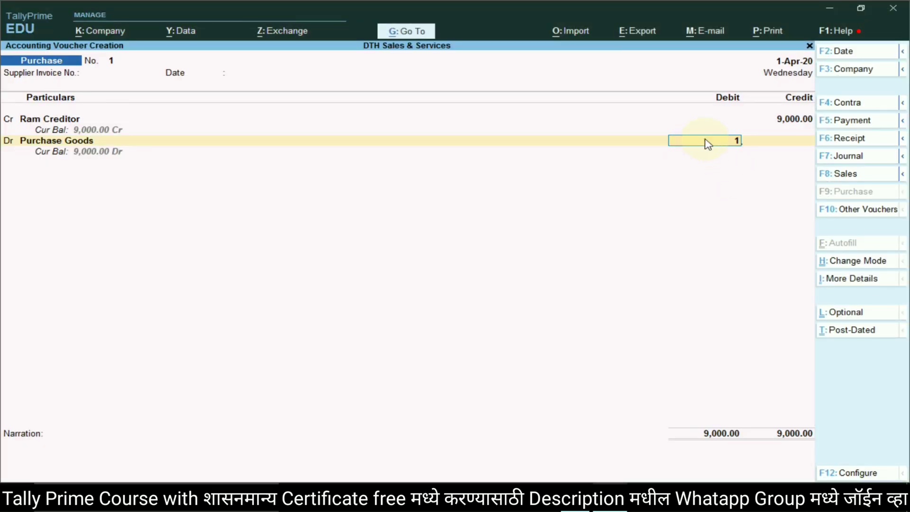
pyautogui.press('Return')
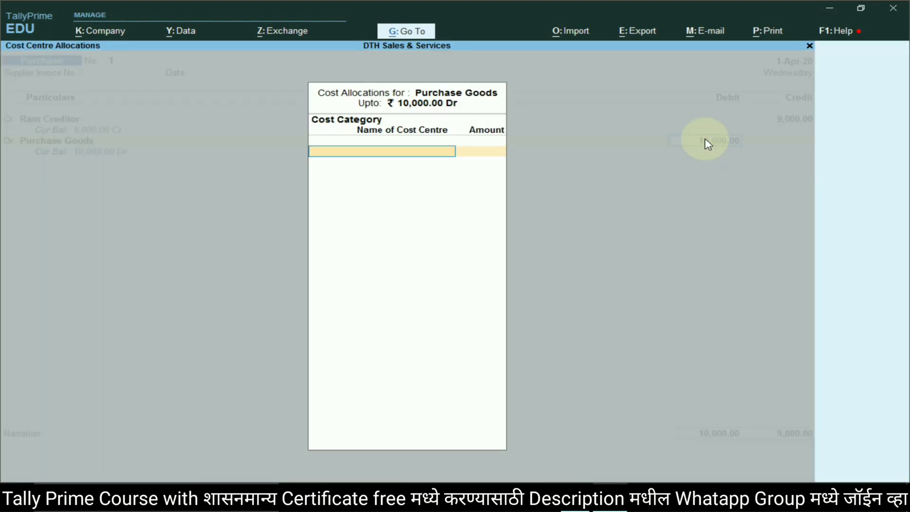
# Copy the words Purchase Goods from the 17-06-2020 entry in the Word assignment and return to the purchase's cost allocations in TallyPrime
pyautogui.press('Return')
pyautogui.press('BackSpace')
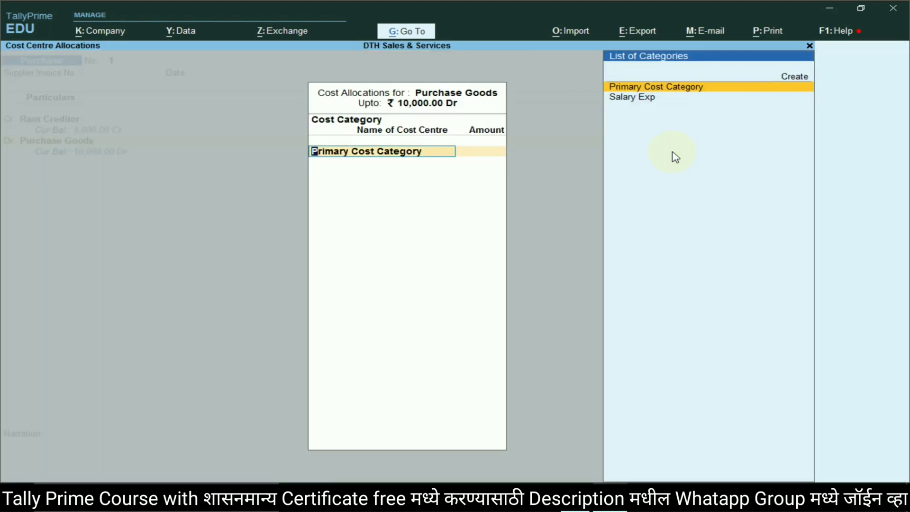
pyautogui.hotkey('alt', 'Tab')
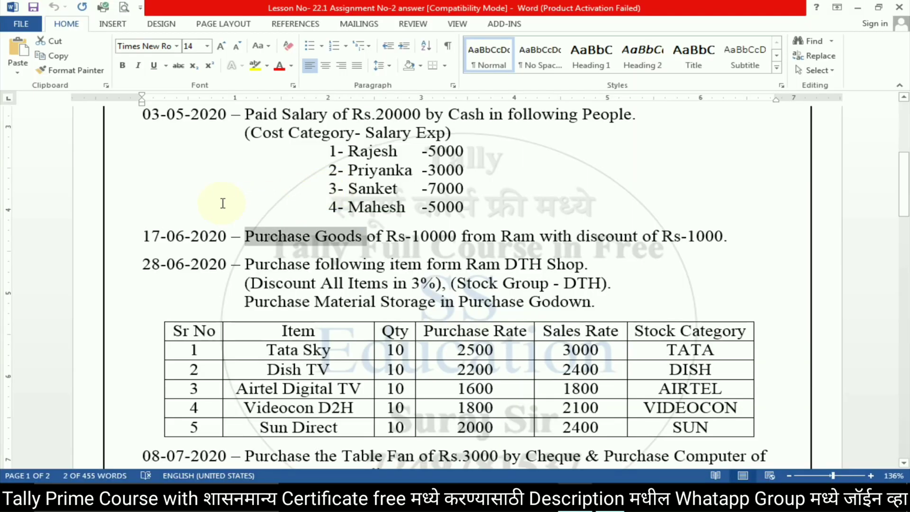
pyautogui.click(329, 257)
pyautogui.moveTo(247, 237); pyautogui.dragTo(332, 240)
pyautogui.hotkey('ctrl', 'c')
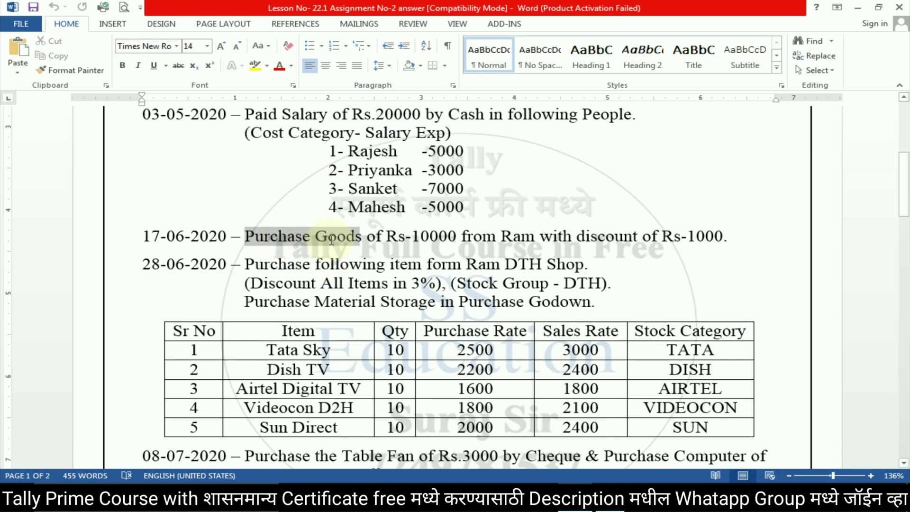
pyautogui.hotkey('alt', 'Tab')
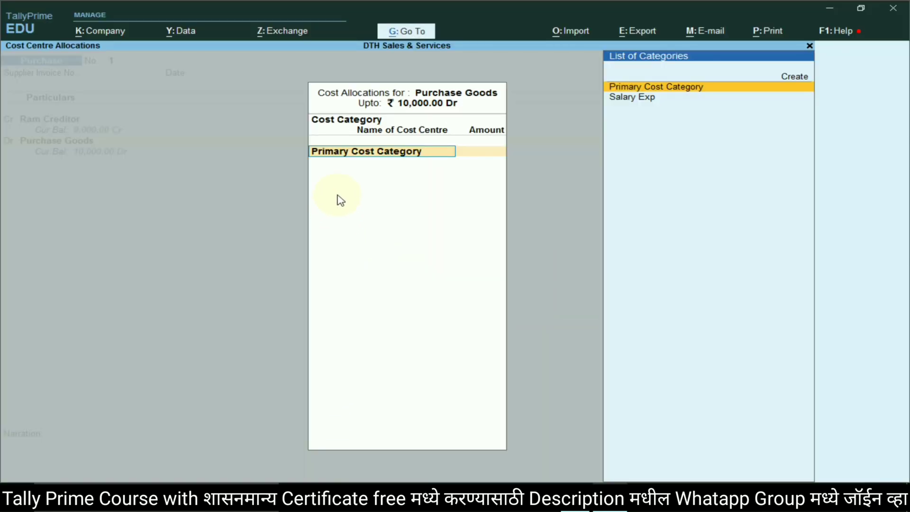
pyautogui.hotkey('alt', 'Tab')
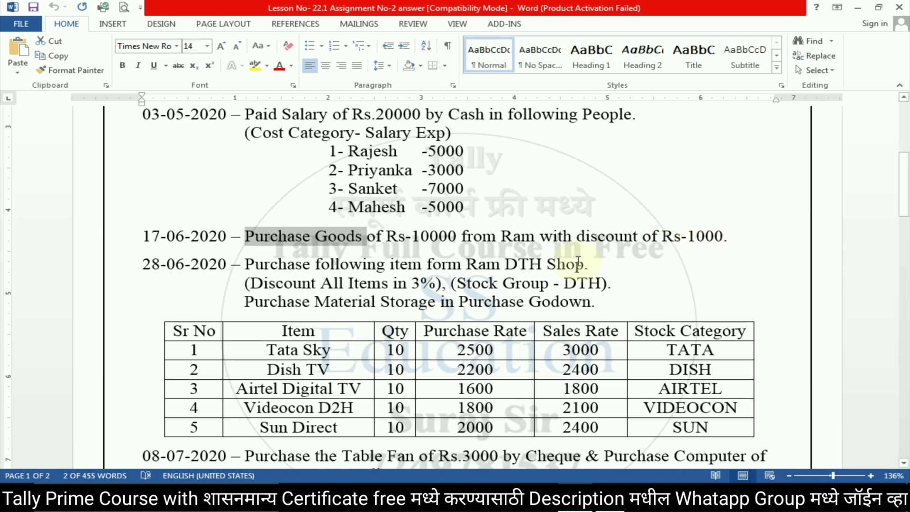
pyautogui.hotkey('alt', 'Tab')
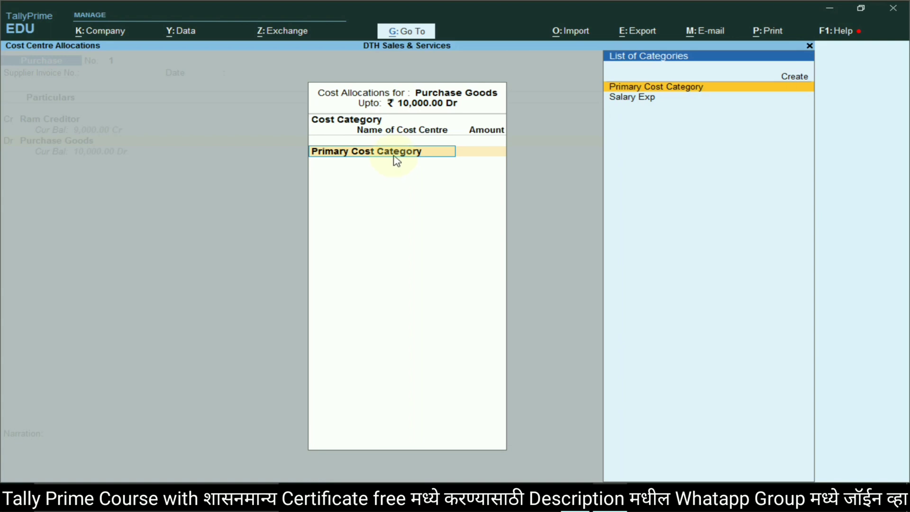
# Create a cost category named Purchase Goods from the cost allocations, keeping its default revenue and non-revenue options
pyautogui.click(790, 76)
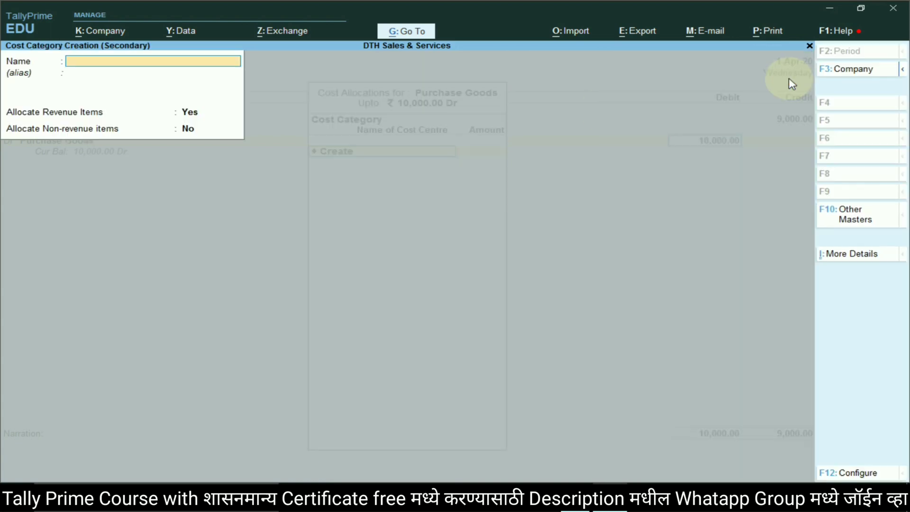
pyautogui.write('Purchase Goods')
pyautogui.press('Return')
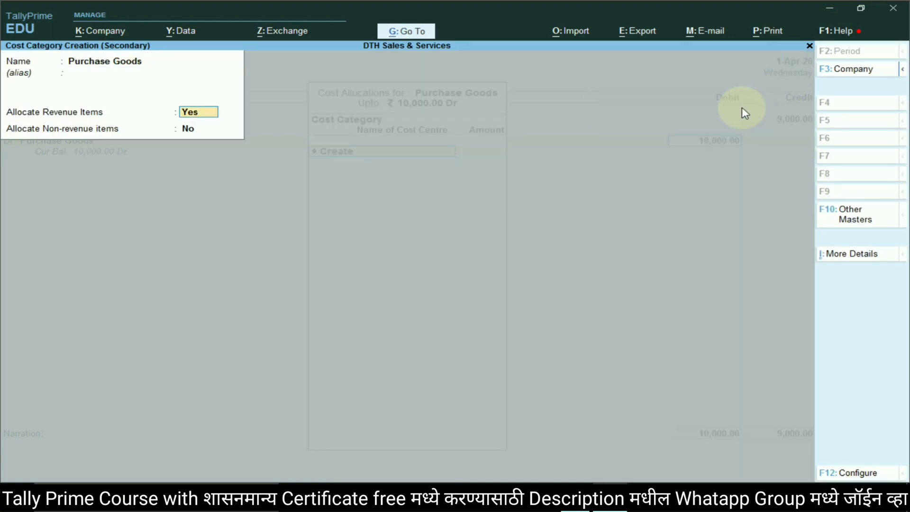
pyautogui.press('Return')
pyautogui.press('Return')
pyautogui.press('Return')
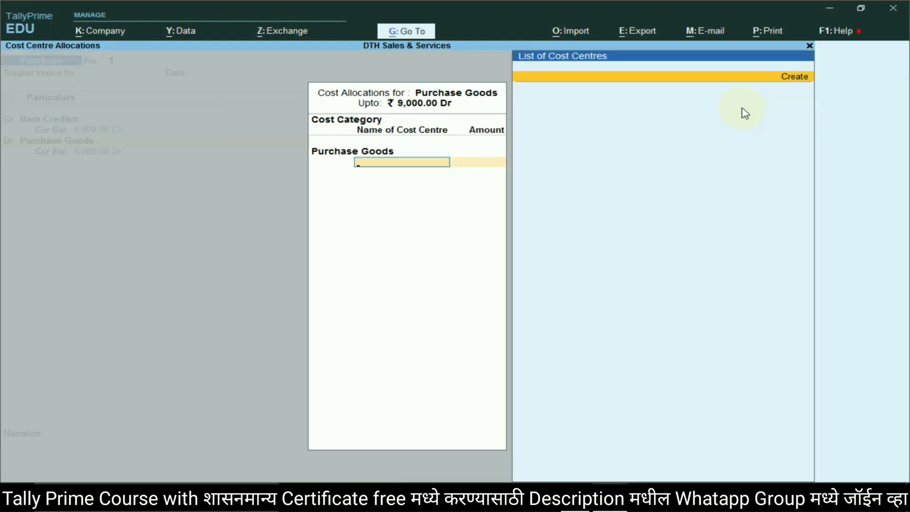
# Create a Purchase Goods cost centre in the Purchase Goods category, under Primary, and allocate 9,000 to it
pyautogui.press('Return')
pyautogui.press('BackSpace')
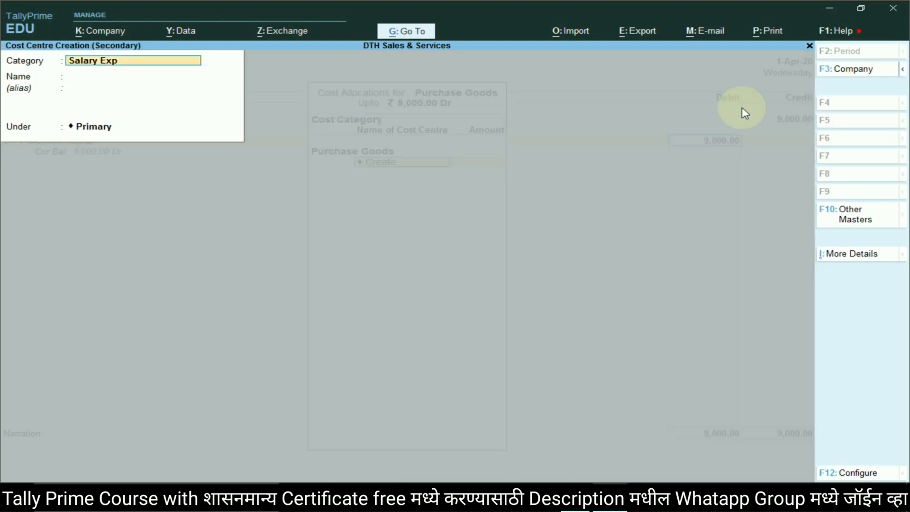
pyautogui.write('S')
pyautogui.press('Up')
pyautogui.press('Return')
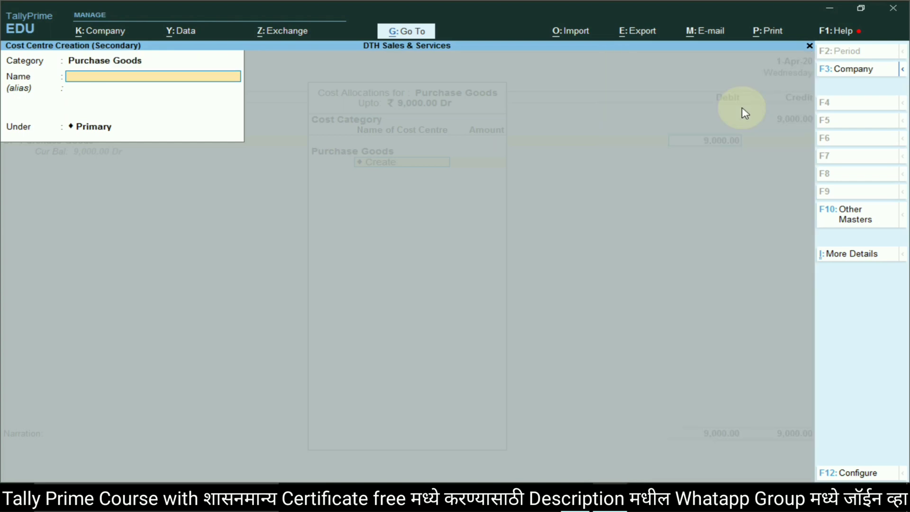
pyautogui.hotkey('ctrl', 'v')
pyautogui.press('Return')
pyautogui.press('Return')
pyautogui.press('Return')
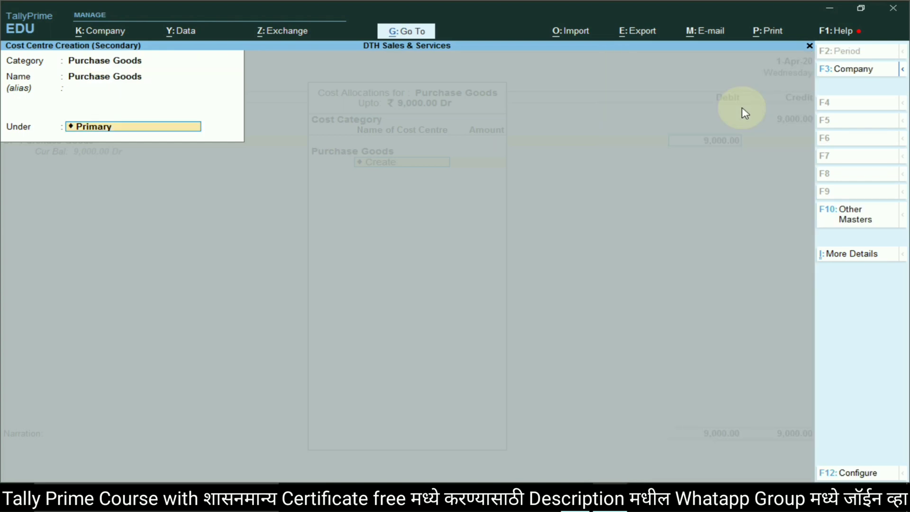
pyautogui.press('Return')
pyautogui.press('Return')
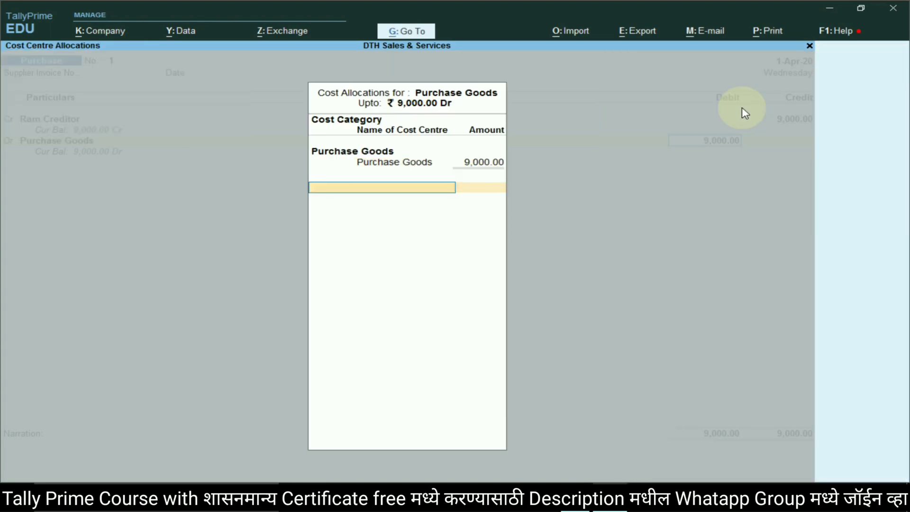
pyautogui.press('Return')
# Set the Purchase Goods debit to 10,000 in the voucher and allocate the full amount to the Purchase Goods cost centre
pyautogui.press('BackSpace')
pyautogui.press('BackSpace')
pyautogui.press('BackSpace')
pyautogui.press('BackSpace')
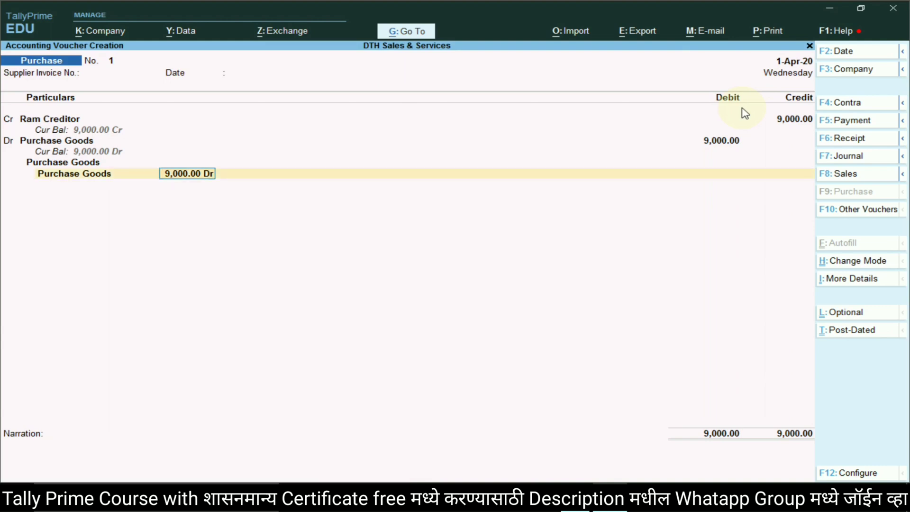
pyautogui.write('1')
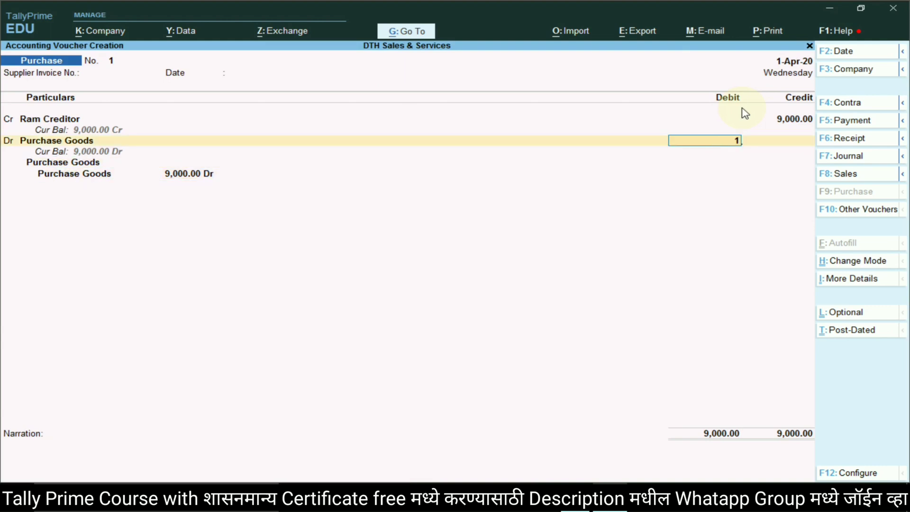
pyautogui.write('0,000')
pyautogui.press('Return')
pyautogui.press('Return')
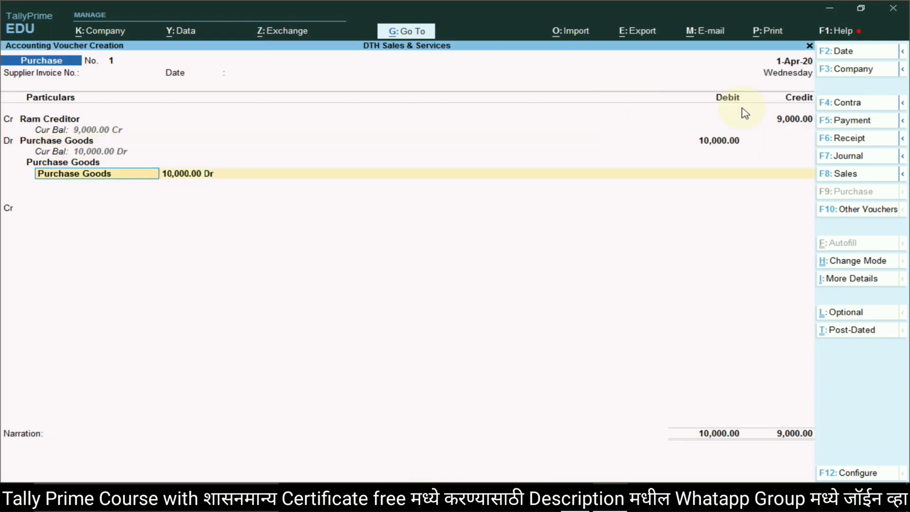
pyautogui.press('Return')
pyautogui.press('Return')
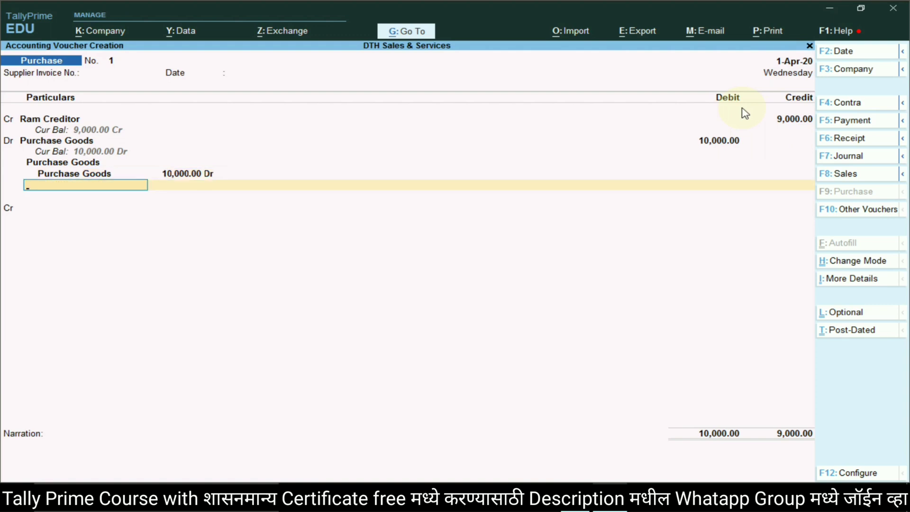
pyautogui.press('Return')
pyautogui.press('Return')
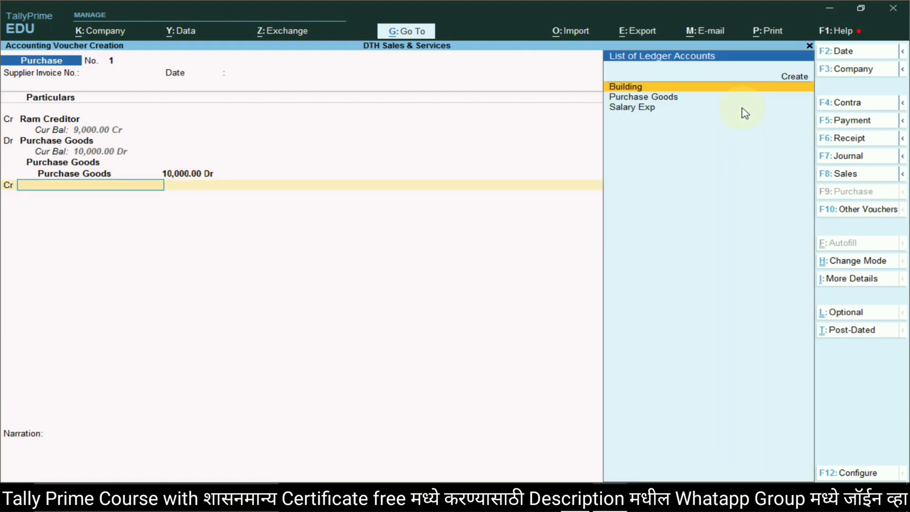
# Select the word discount in the 17-06-2020 entry of the Word assignment and begin a new ledger from the voucher's credit line
pyautogui.hotkey('alt', 'Tab')
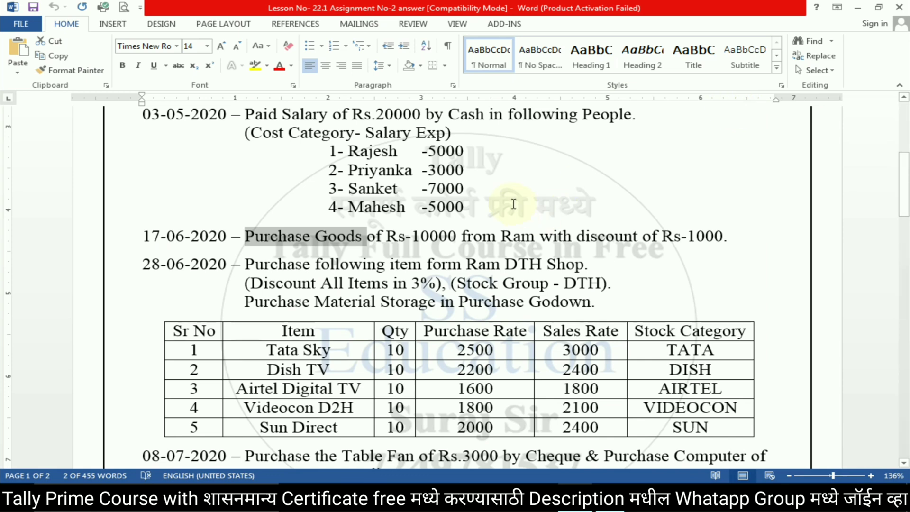
pyautogui.click(605, 243)
pyautogui.doubleClick(605, 239)
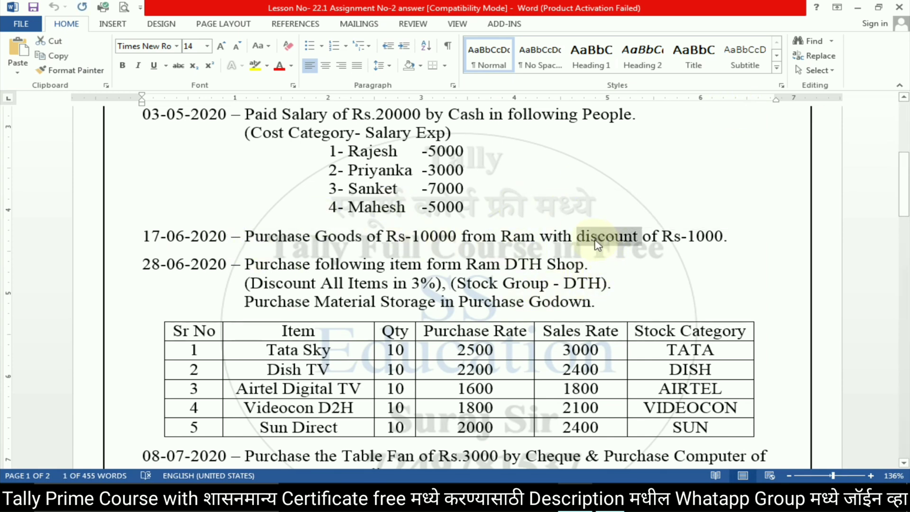
pyautogui.hotkey('alt', 'Tab')
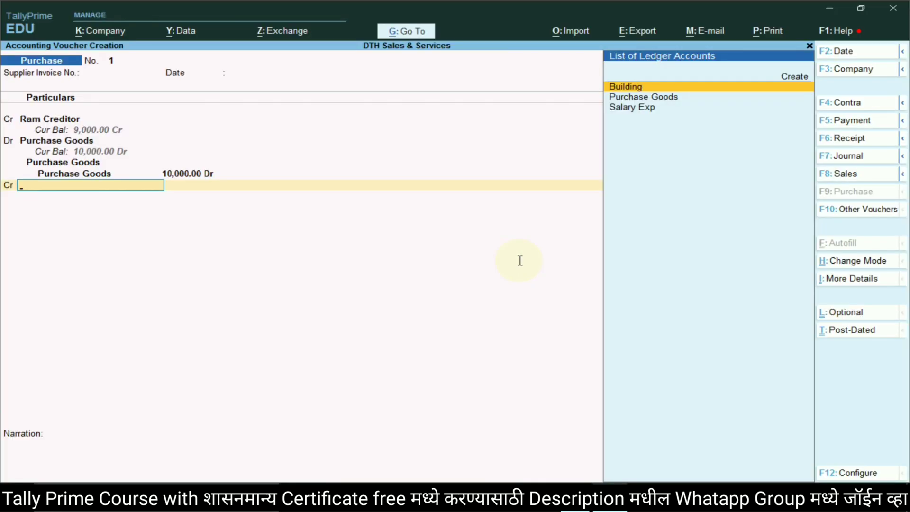
pyautogui.click(801, 80)
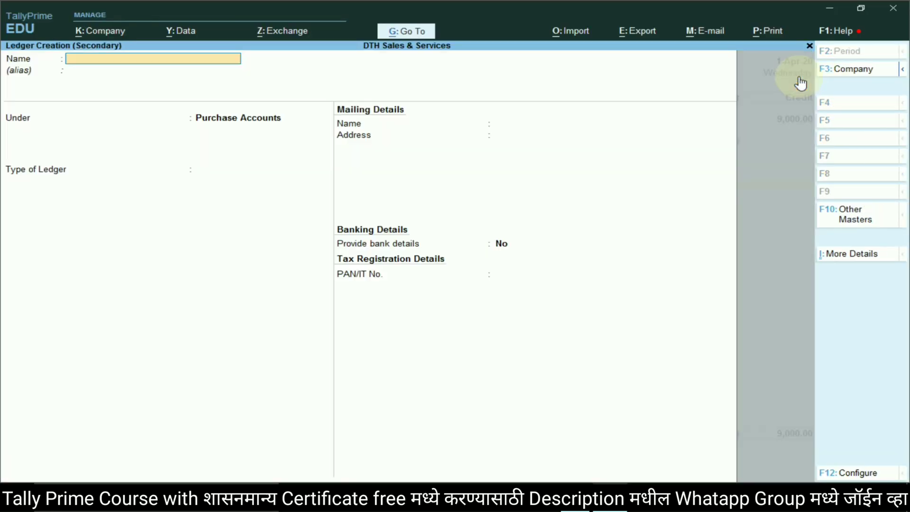
pyautogui.press('ctrl')
pyautogui.hotkey('ctrl', 'n')
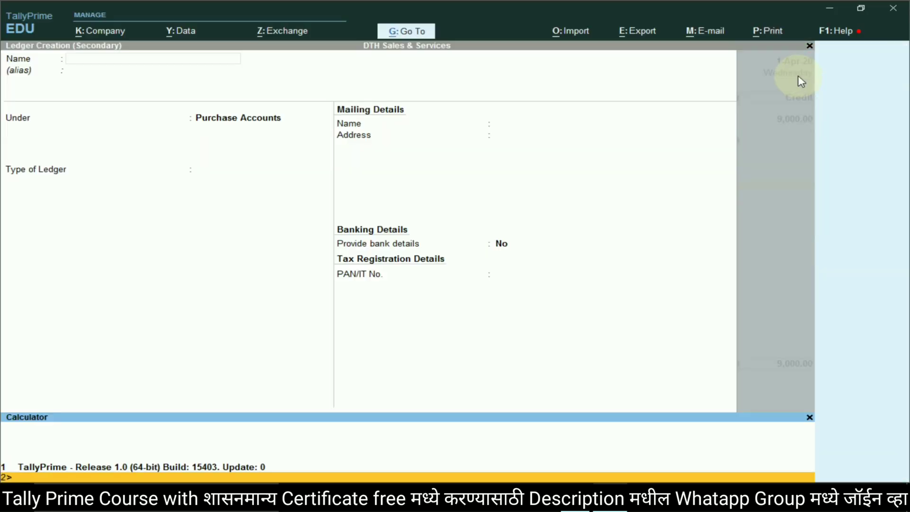
pyautogui.hotkey('ctrl', 'm')
pyautogui.press('Escape')
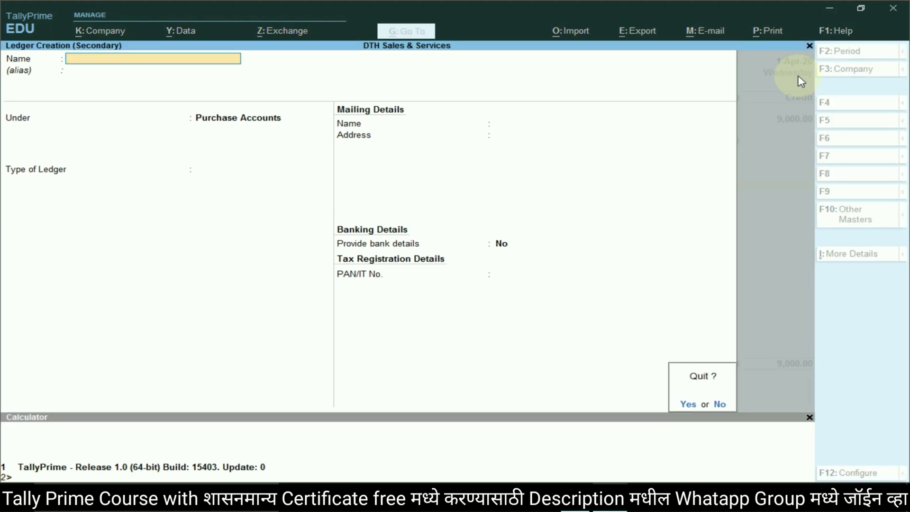
pyautogui.press('n')
pyautogui.press('ctrl')
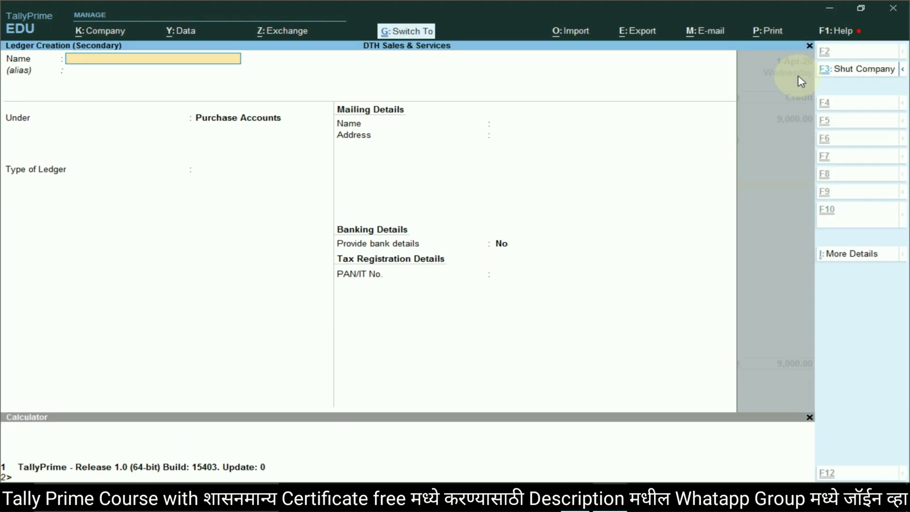
# Create the ledger discount Recived under Direct Incomes and credit it with 1,000 in the voucher
pyautogui.write('discount Recived')
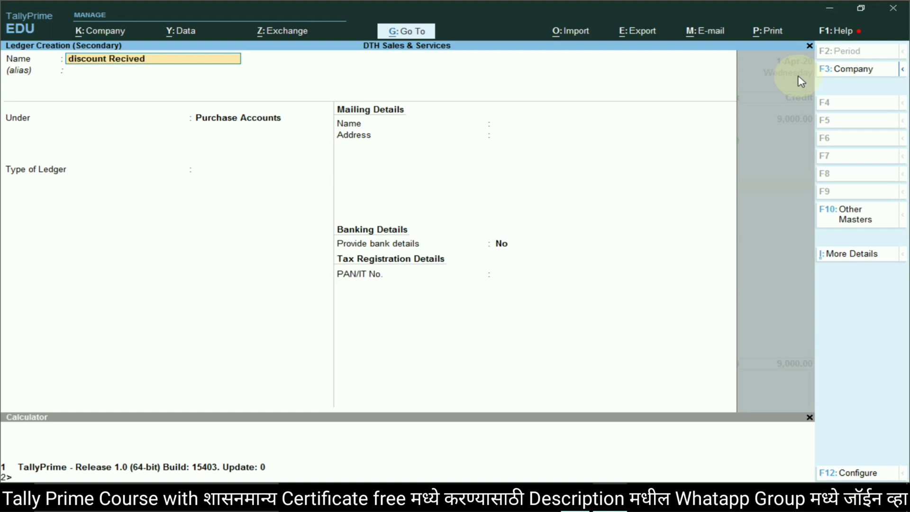
pyautogui.press('Return')
pyautogui.write('Dire')
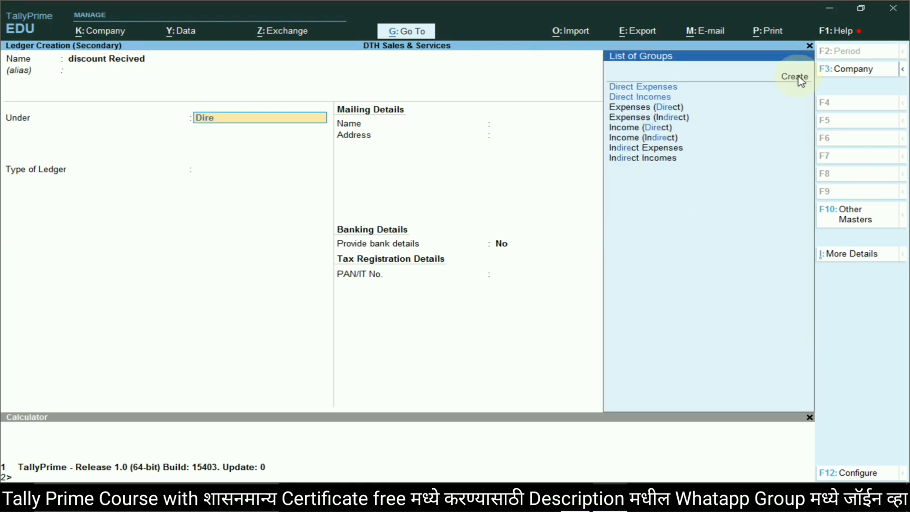
pyautogui.press('Down')
pyautogui.press('Return')
pyautogui.press('Return')
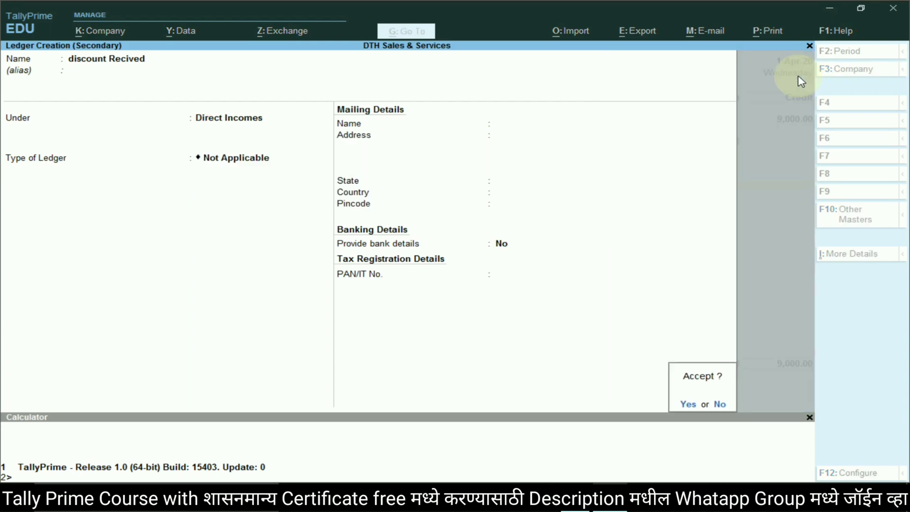
pyautogui.press('Return')
pyautogui.press('Return')
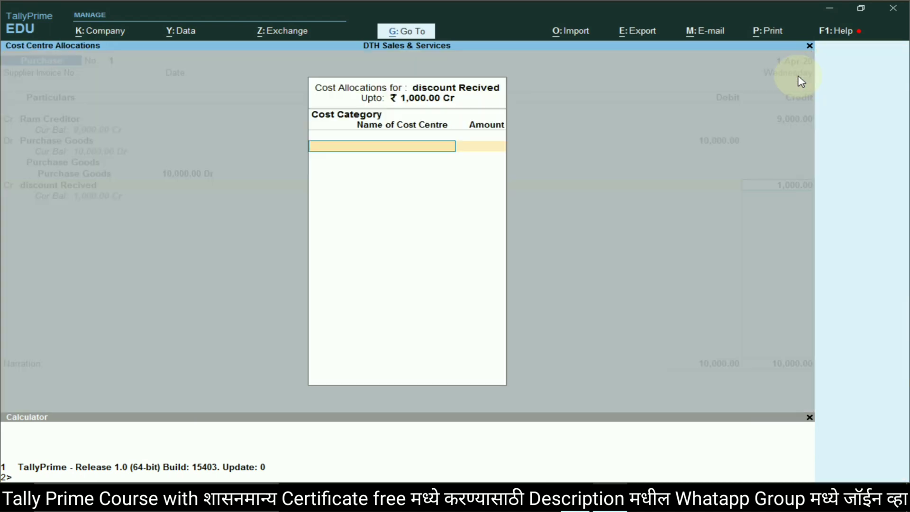
# Copy the word discount from the 17-06-2020 entry in Word and create a discount cost category for the discount Recived allocation in TallyPrime
pyautogui.hotkey('alt', 'Tab')
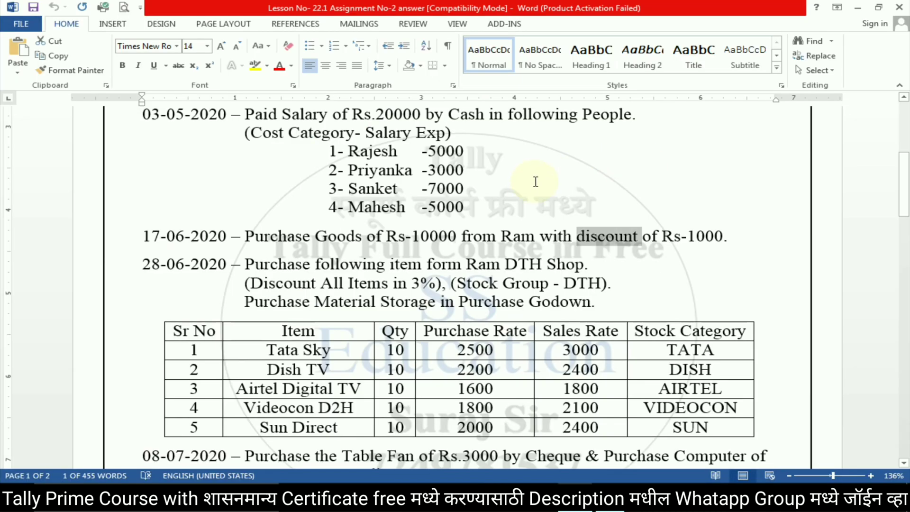
pyautogui.hotkey('alt', 'Tab')
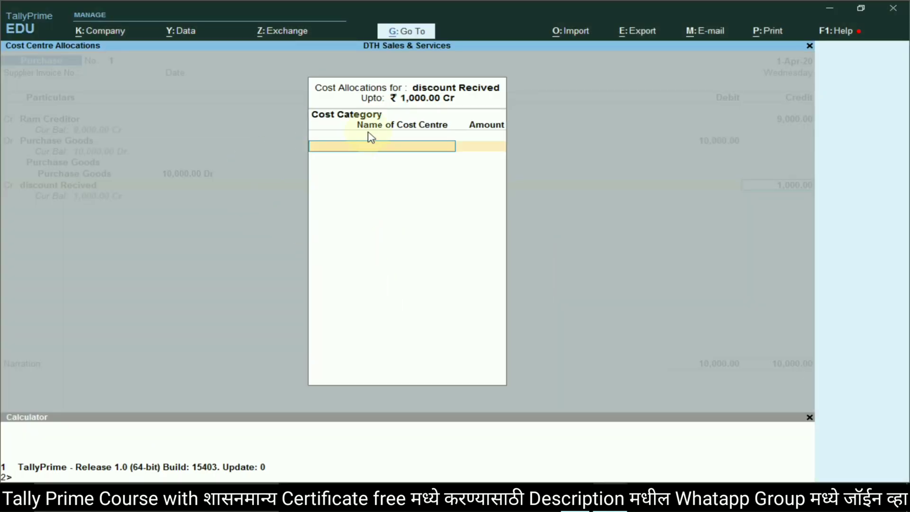
pyautogui.hotkey('alt', 'Tab')
pyautogui.doubleClick(608, 234)
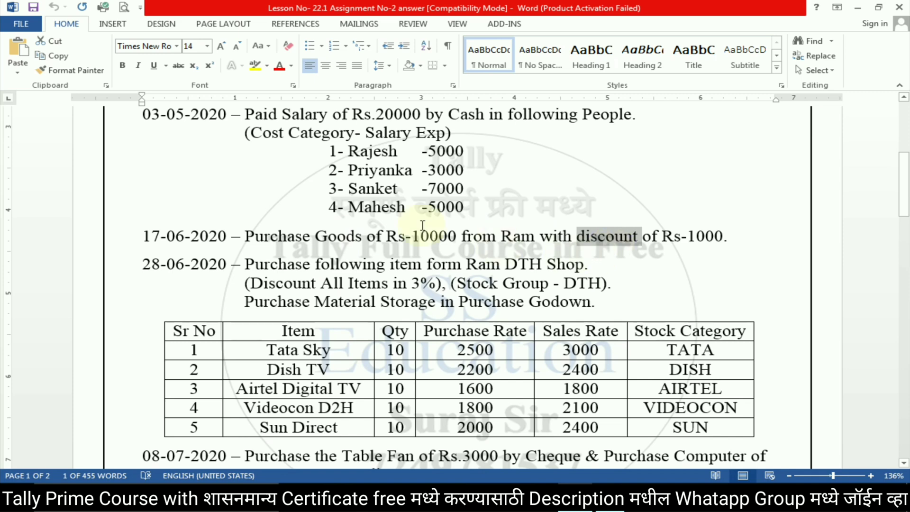
pyautogui.hotkey('alt', 'Tab')
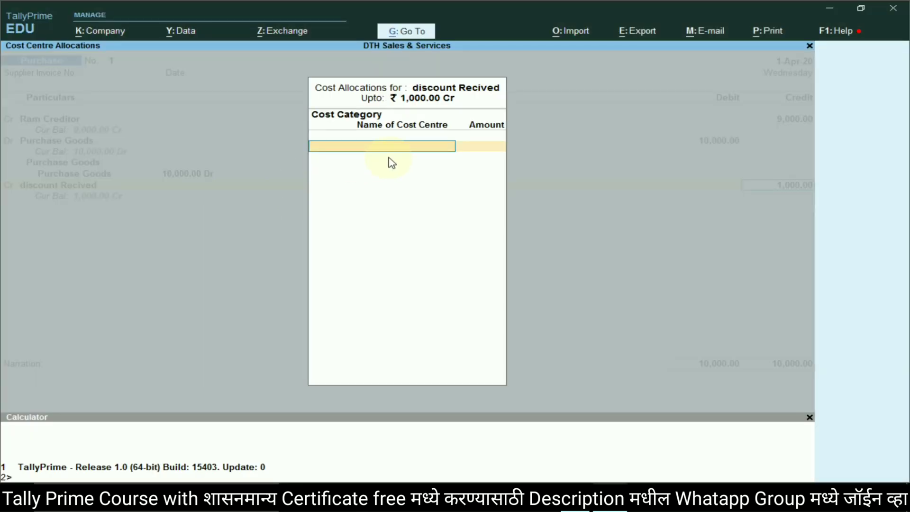
pyautogui.hotkey('alt', 'c')
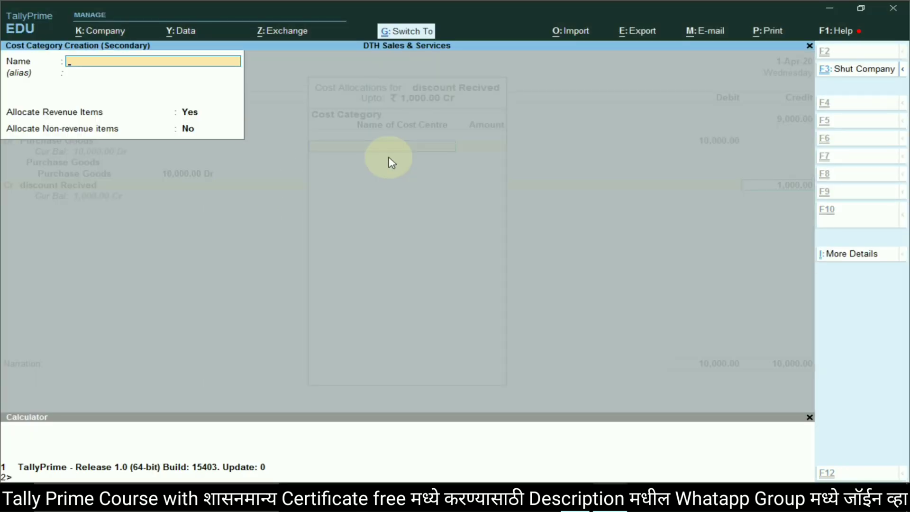
pyautogui.hotkey('ctrl', 'alt', 'v')
pyautogui.press('Return')
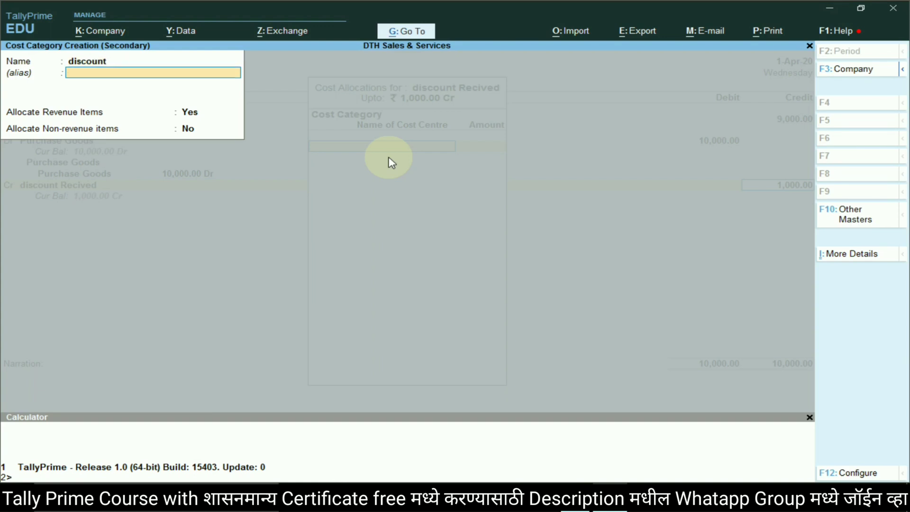
pyautogui.press('Up')
pyautogui.press('Return')
pyautogui.press('Return')
pyautogui.press('Return')
pyautogui.press('Return')
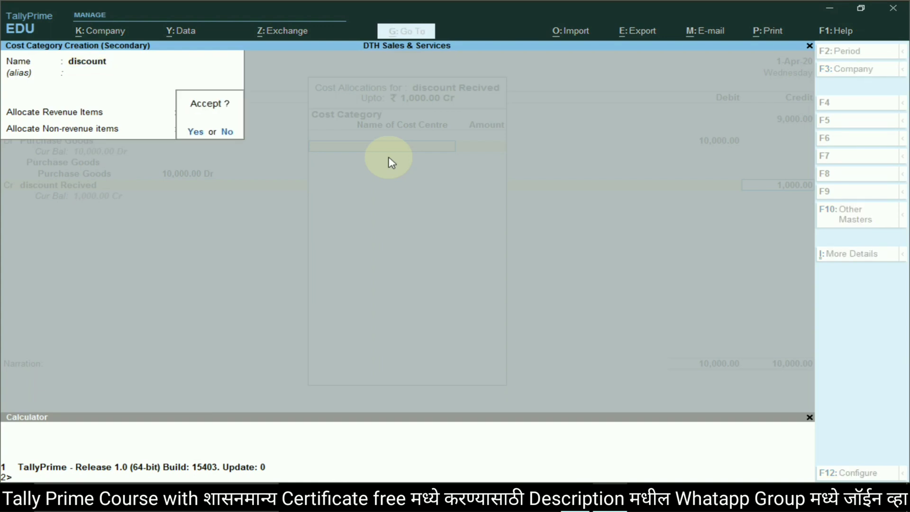
pyautogui.press('y')
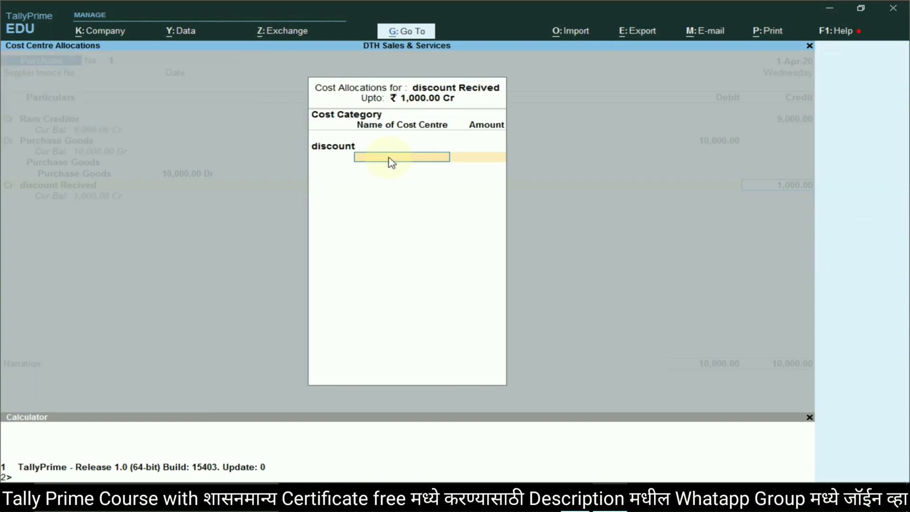
# Create a discount cost centre in the discount category, under Primary, and allocate the full 1,000 credit to it
pyautogui.hotkey('alt', 'c')
pyautogui.press('Up')
pyautogui.write('D')
pyautogui.press('Down')
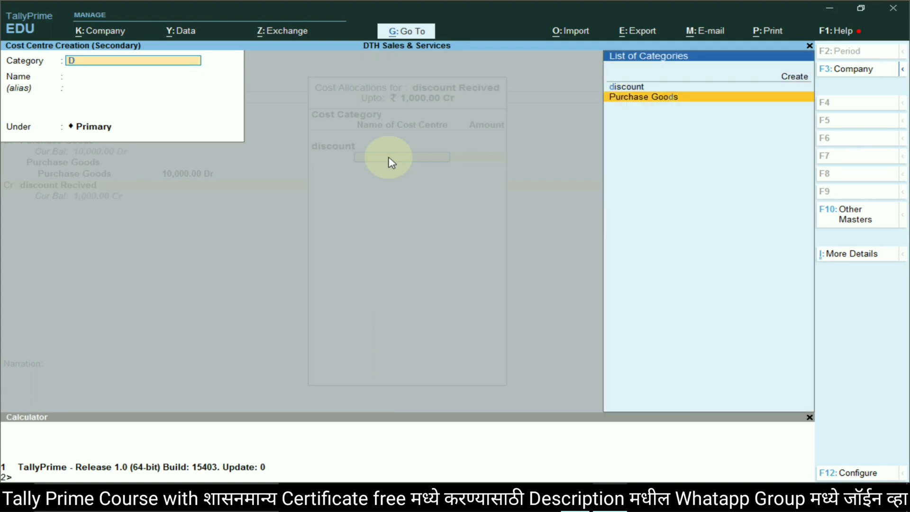
pyautogui.press('Up')
pyautogui.press('Return')
pyautogui.write('discount')
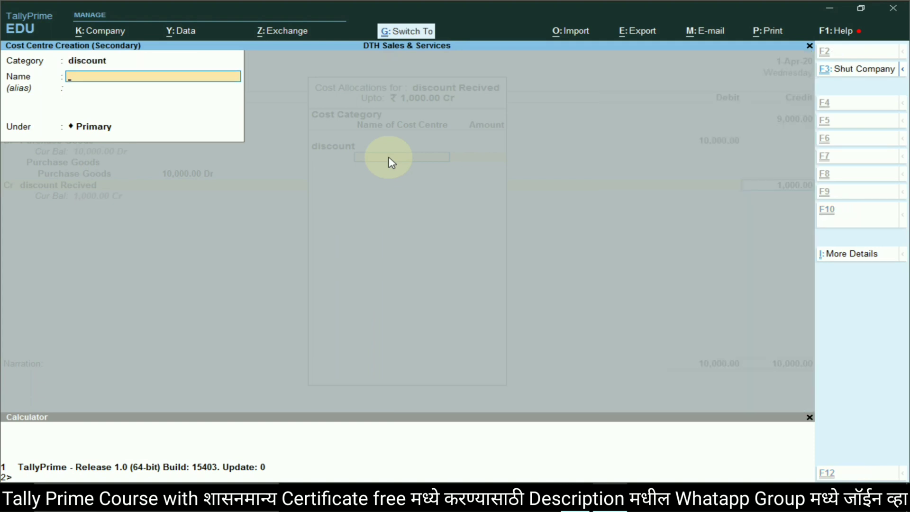
pyautogui.press('Return')
pyautogui.press('Return')
pyautogui.press('Return')
pyautogui.press('Return')
pyautogui.press('Return')
pyautogui.press('Return')
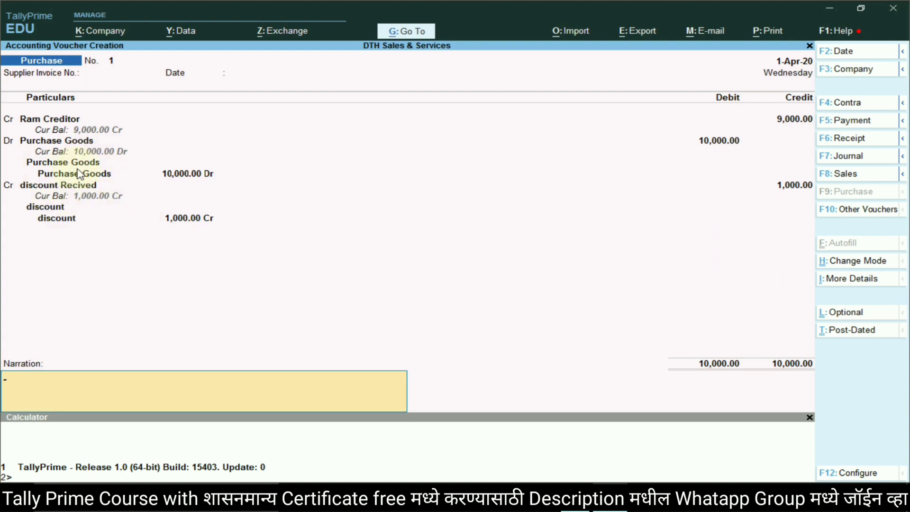
# Check the purchase voucher against the 17-06-2020 entry in the Word assignment and save it without a narration
pyautogui.hotkey('alt', 'Tab')
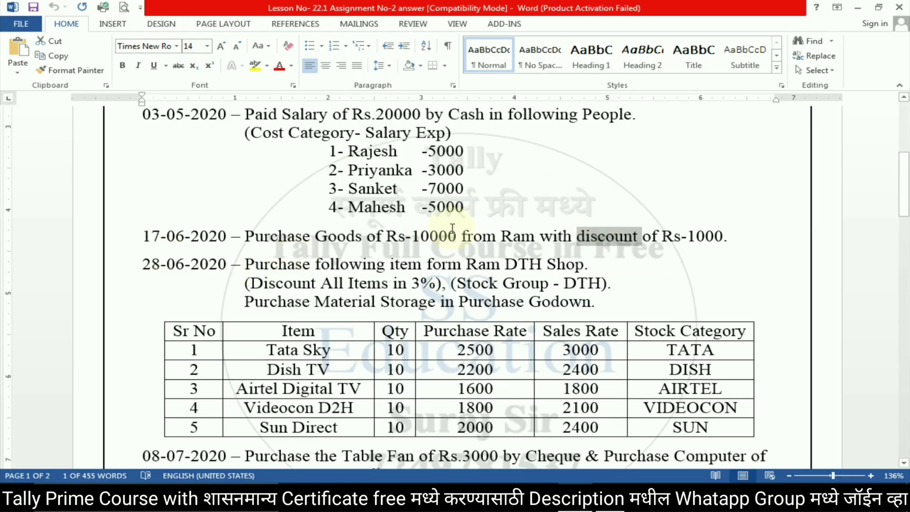
pyautogui.click(498, 233)
pyautogui.hotkey('alt', 'Tab')
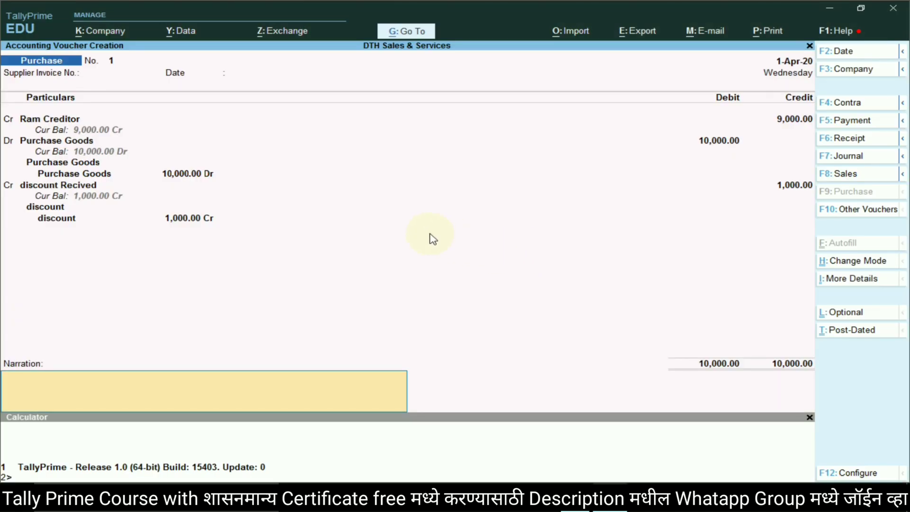
pyautogui.press('Return')
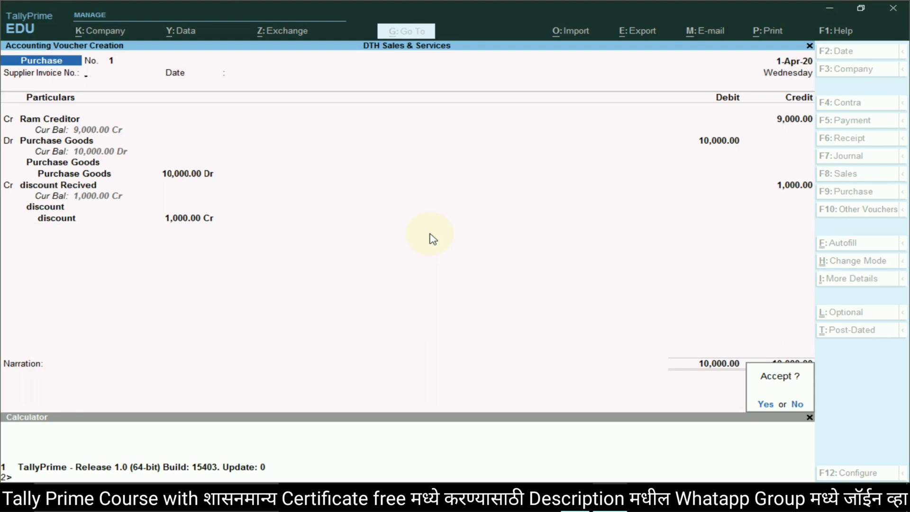
pyautogui.press('Return')
# Consult the 28-06-2020 purchase in the Word assignment and leave TallyPrime's voucher entry for the Gateway of Tally
pyautogui.hotkey('alt', 'Tab')
pyautogui.scroll(-2, 394, 239)
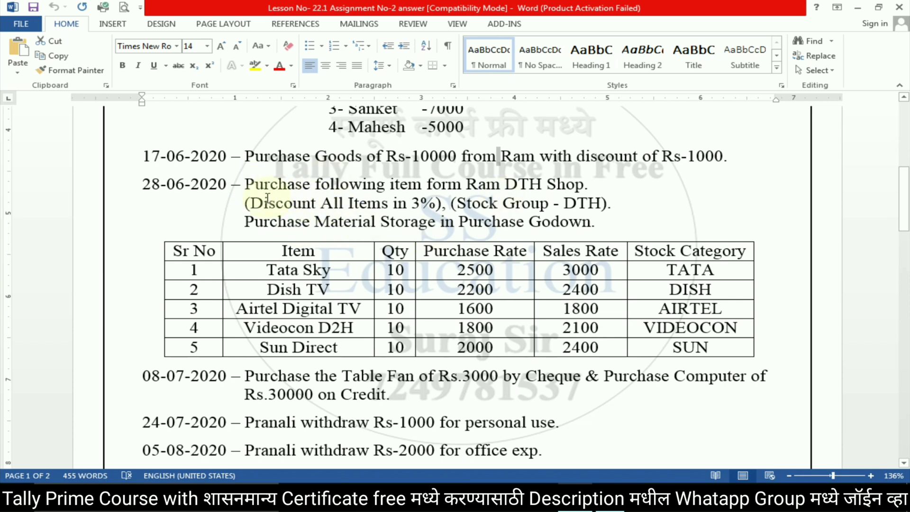
pyautogui.hotkey('alt', 'Tab')
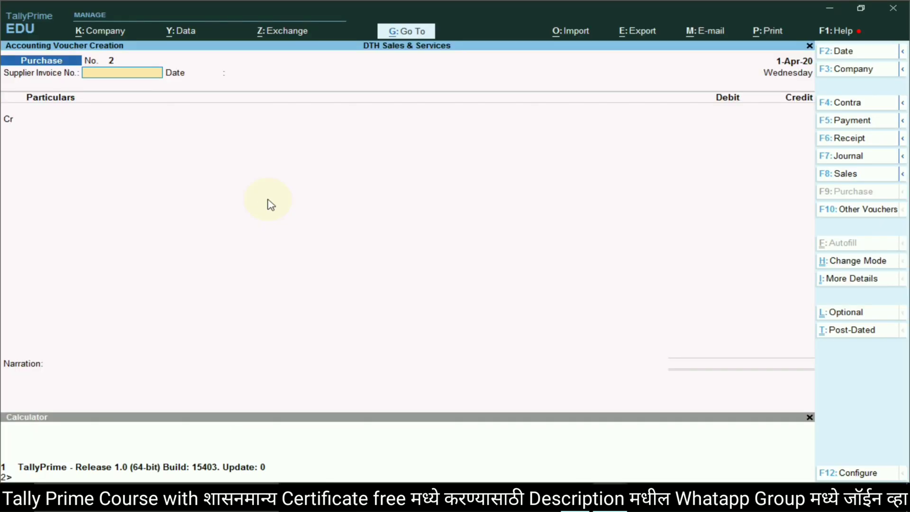
pyautogui.press('Escape')
pyautogui.press('Up')
pyautogui.press('Up')
pyautogui.press('Up')
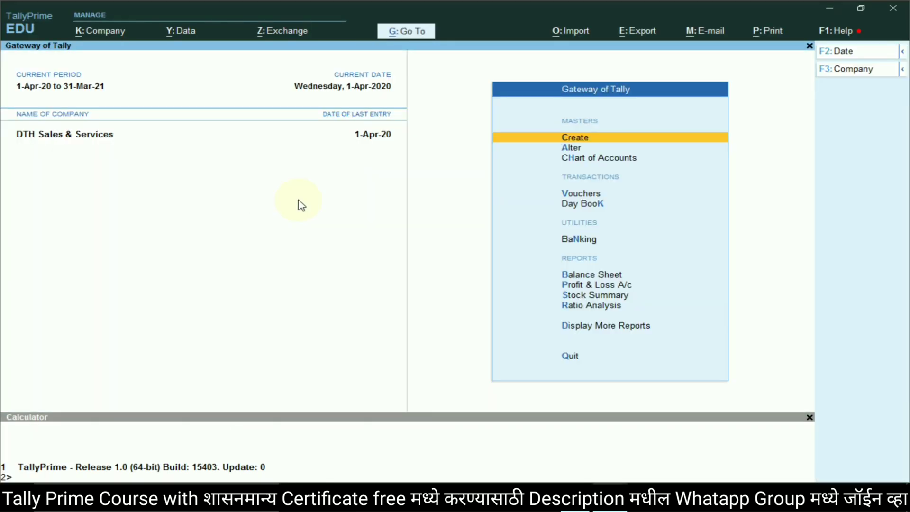
# Set Use Discount column in invoices to Yes in the company features and save them
pyautogui.press('F11')
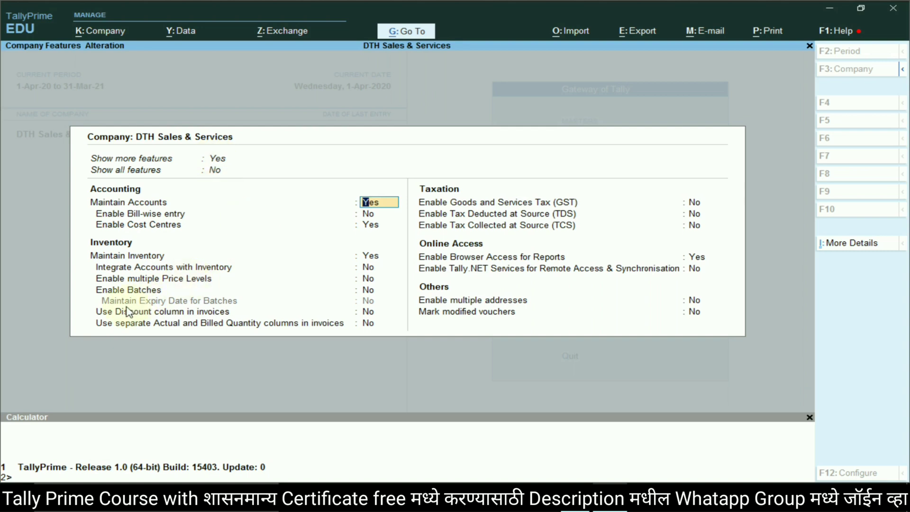
pyautogui.click(371, 313)
pyautogui.press('y')
pyautogui.press('Return')
pyautogui.press('Return')
pyautogui.press('Return')
pyautogui.press('Return')
pyautogui.press('Return')
pyautogui.press('Return')
pyautogui.press('Return')
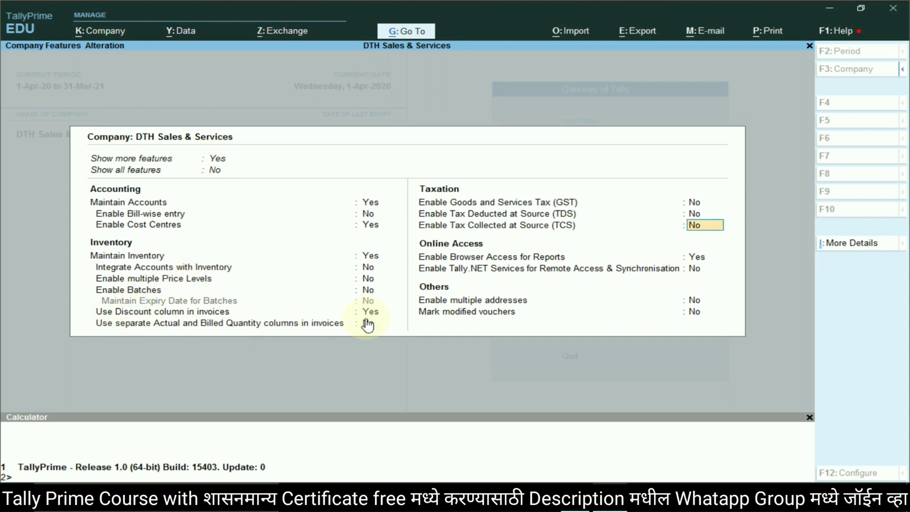
pyautogui.press('Return')
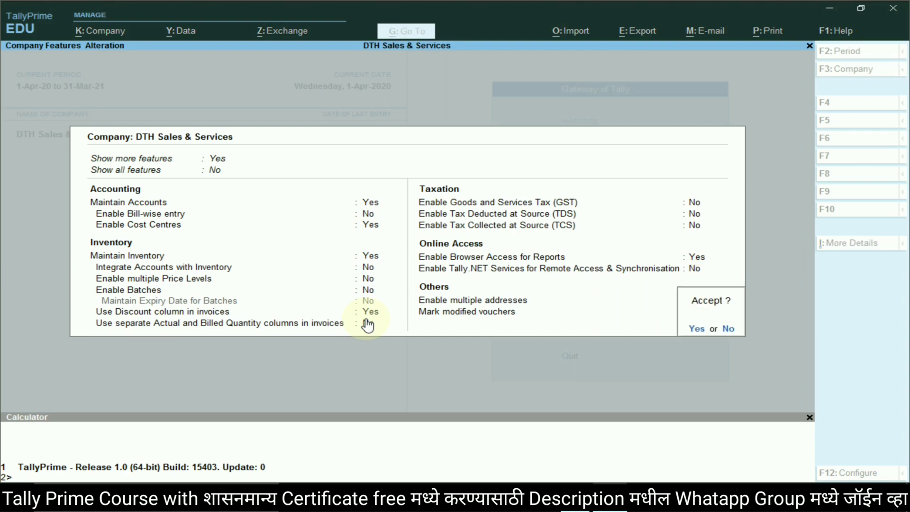
pyautogui.press('Return')
# Look up the storage location in the Word assignment's 28-06-2020 entry and create the location Purchase Godown under Primary in TallyPrime
pyautogui.hotkey('alt', 'Tab')
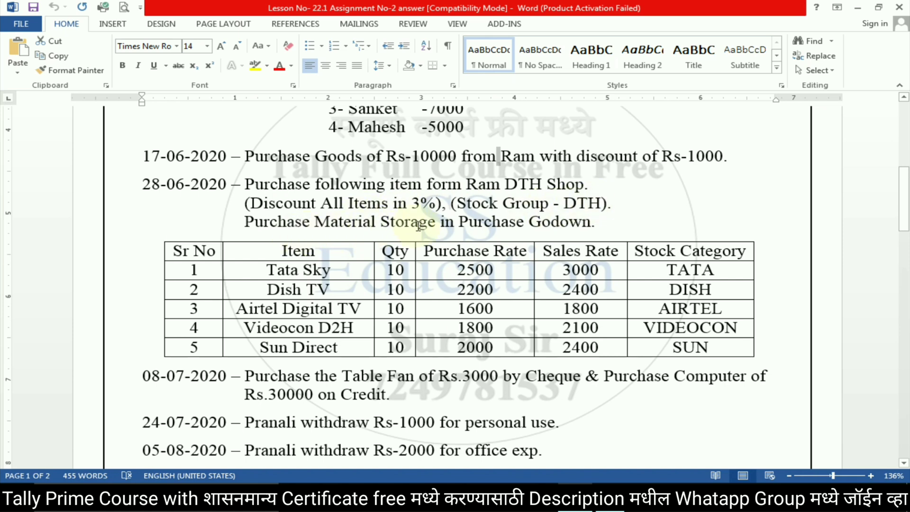
pyautogui.moveTo(459, 223); pyautogui.dragTo(570, 234)
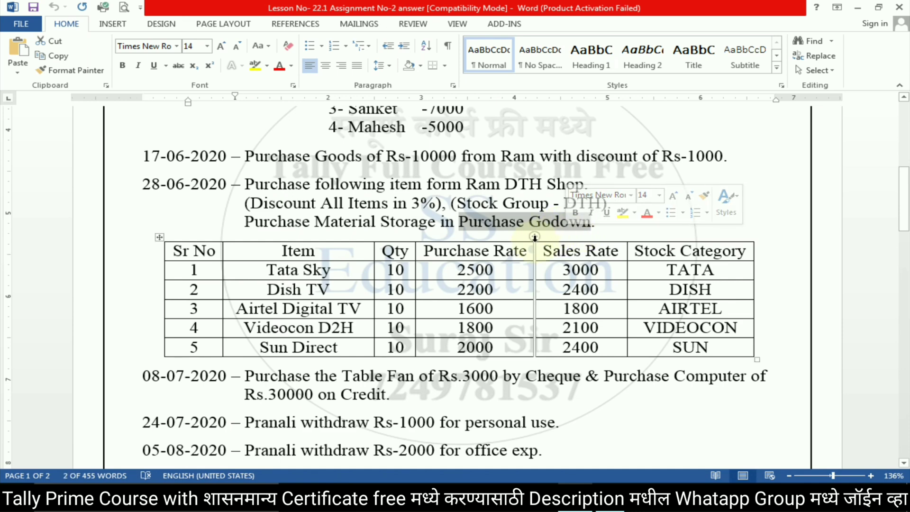
pyautogui.hotkey('alt', 'Tab')
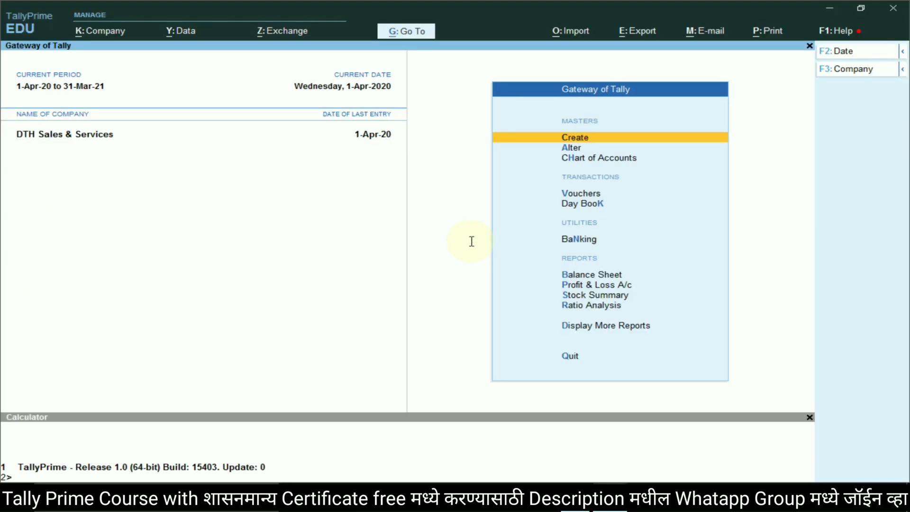
pyautogui.click(574, 141)
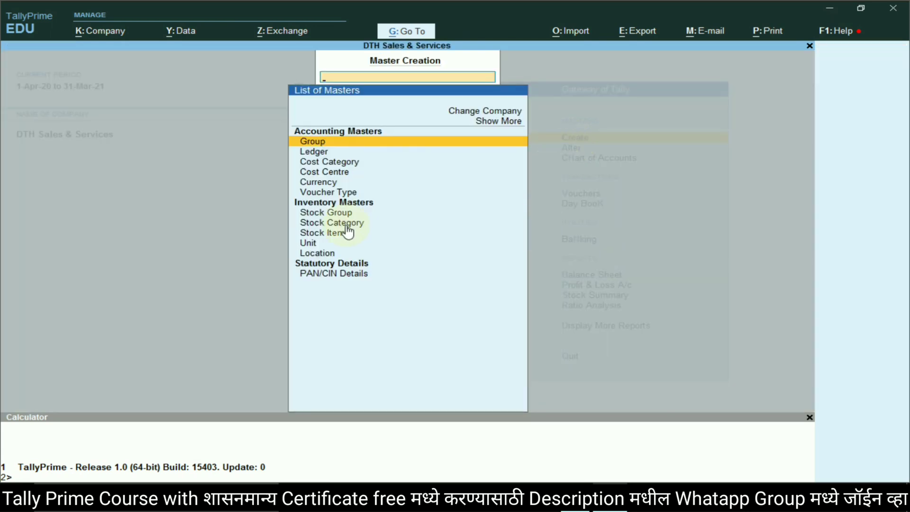
pyautogui.click(320, 256)
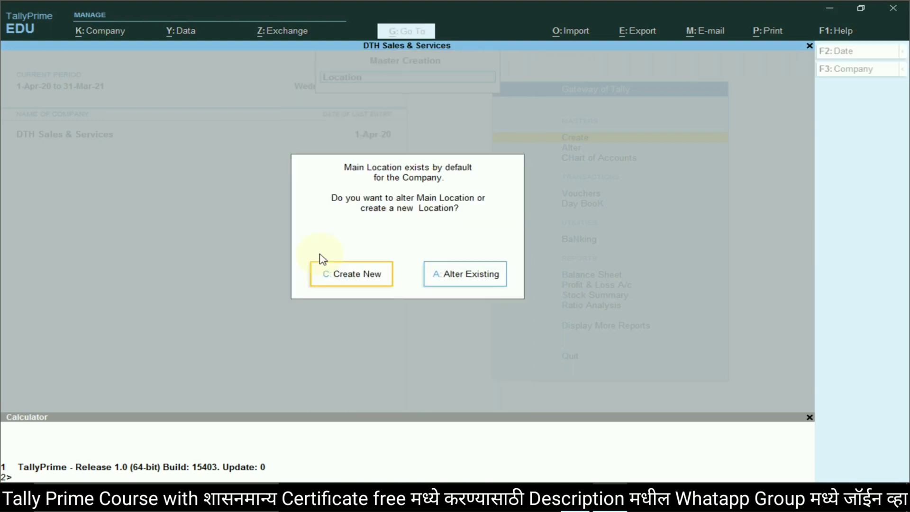
pyautogui.click(351, 285)
pyautogui.write('Purchase Godown')
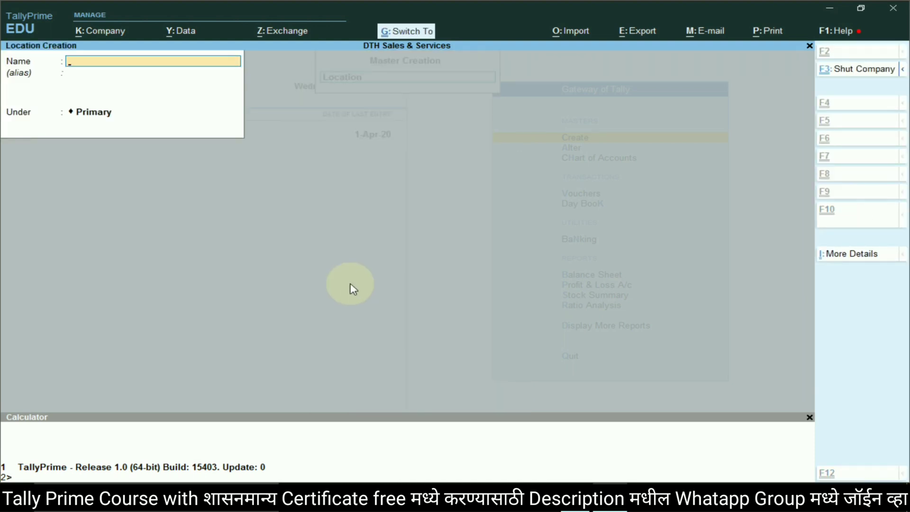
pyautogui.press('Return')
pyautogui.press('Return')
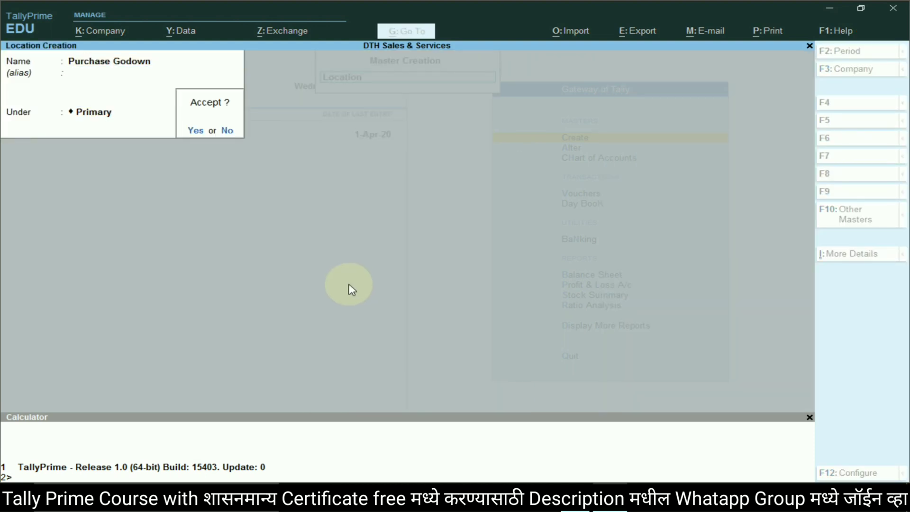
pyautogui.press('Return')
pyautogui.press('Escape')
pyautogui.press('y')
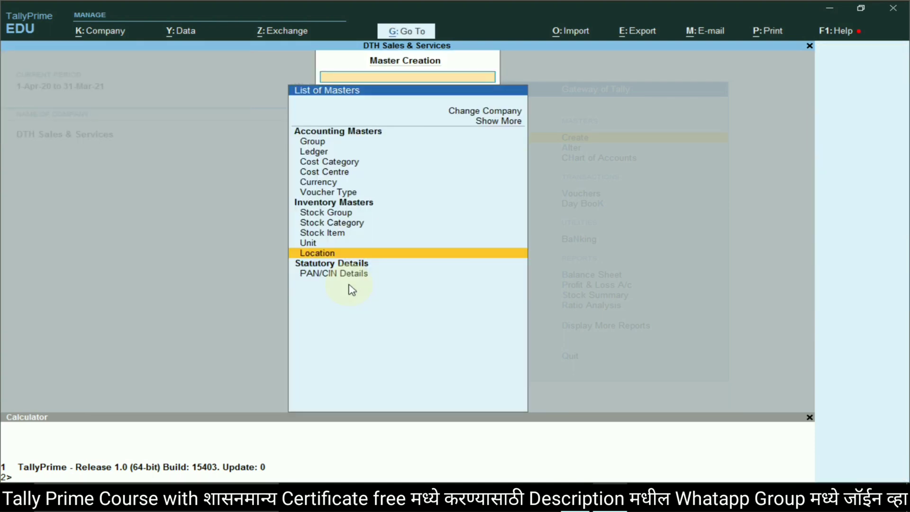
pyautogui.press('Escape')
# Check the item table's rate columns in the Word assignment and begin a new stock item in TallyPrime
pyautogui.hotkey('alt', 'Tab')
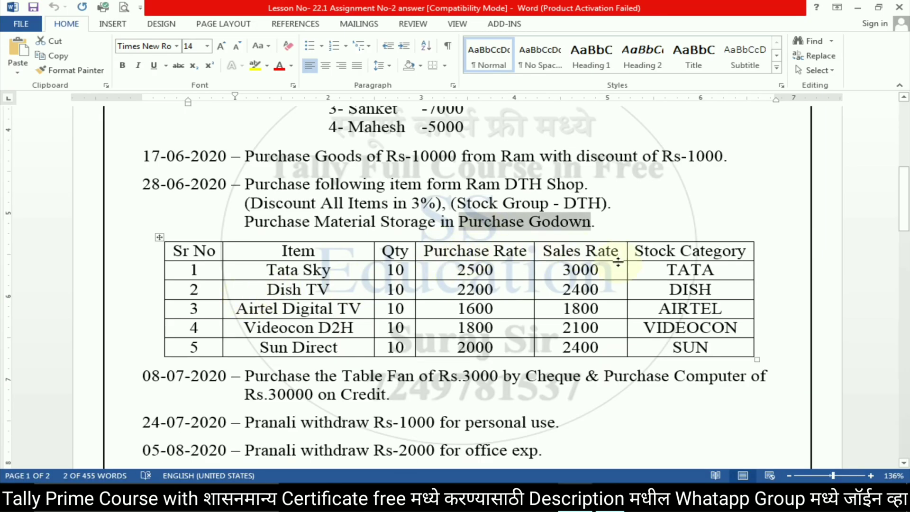
pyautogui.click(464, 253)
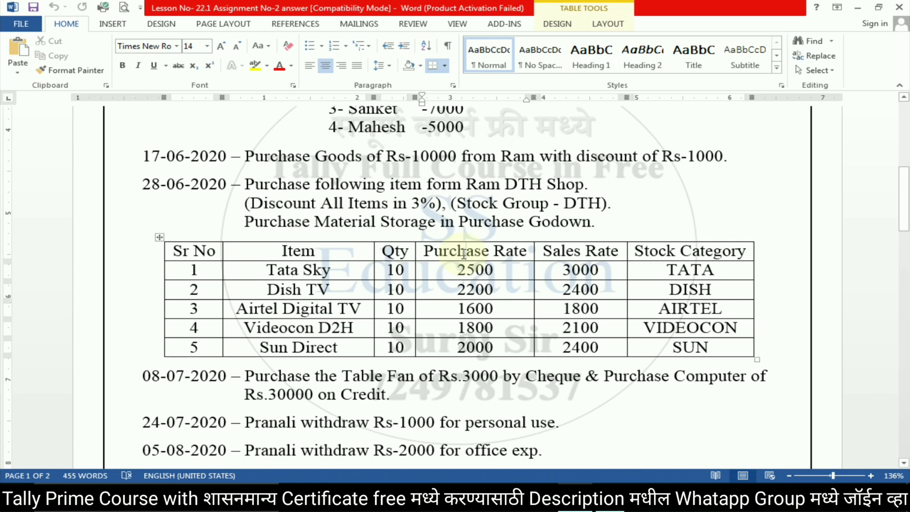
pyautogui.hotkey('alt', 'Tab')
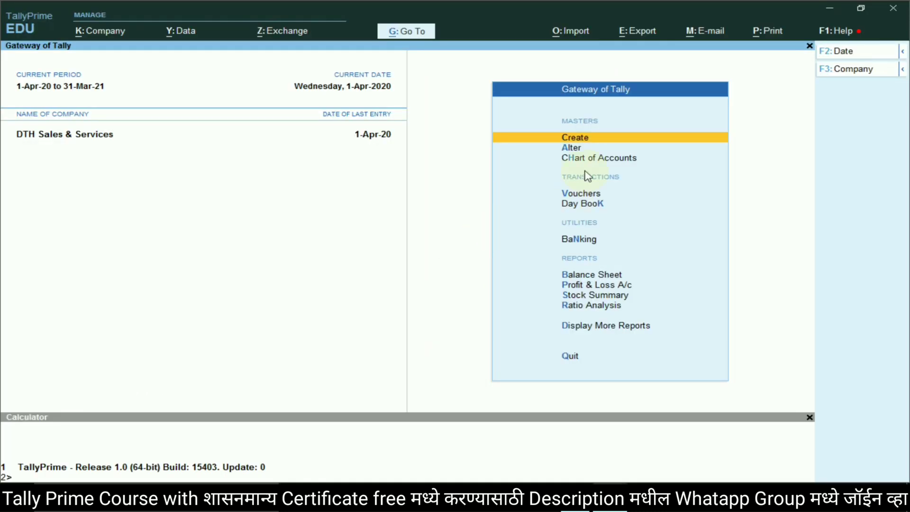
pyautogui.click(579, 140)
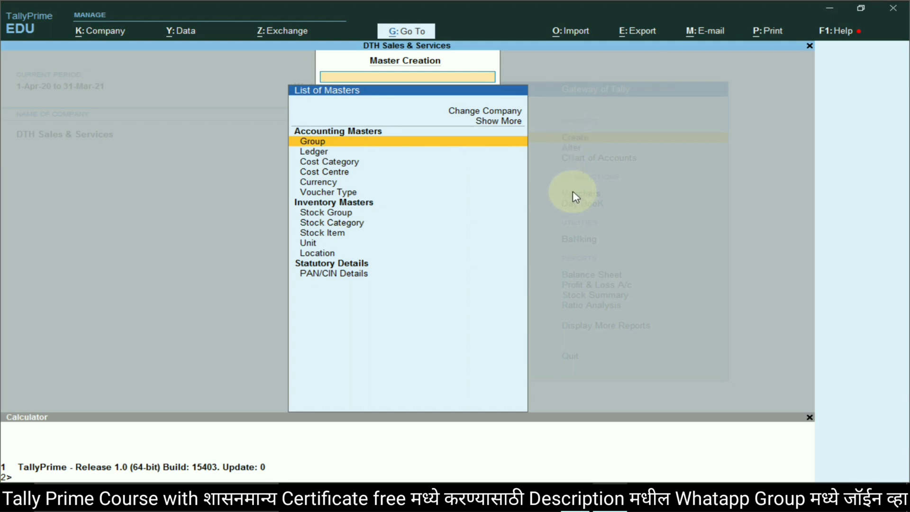
pyautogui.click(324, 233)
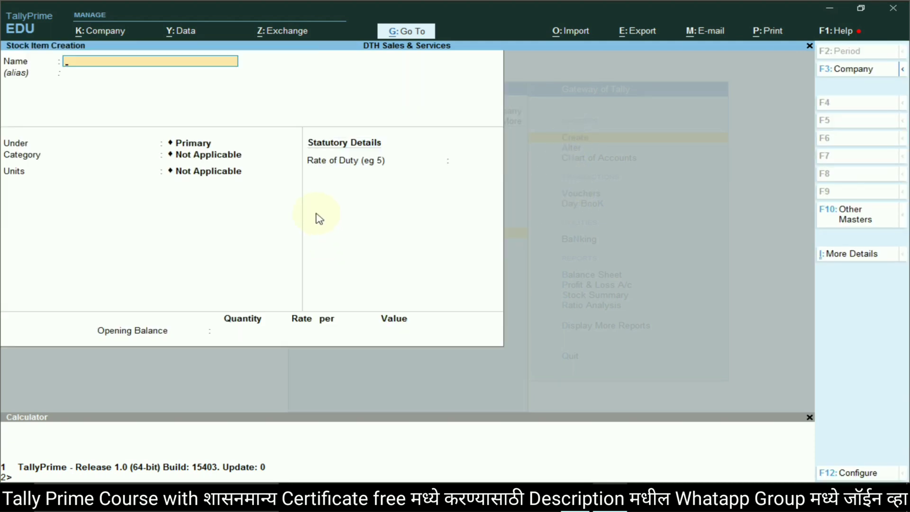
# Accept the stock item configuration with Provide Standard Buying and Selling Rates set to Yes and default accounting allocations set to No
pyautogui.press('F12')
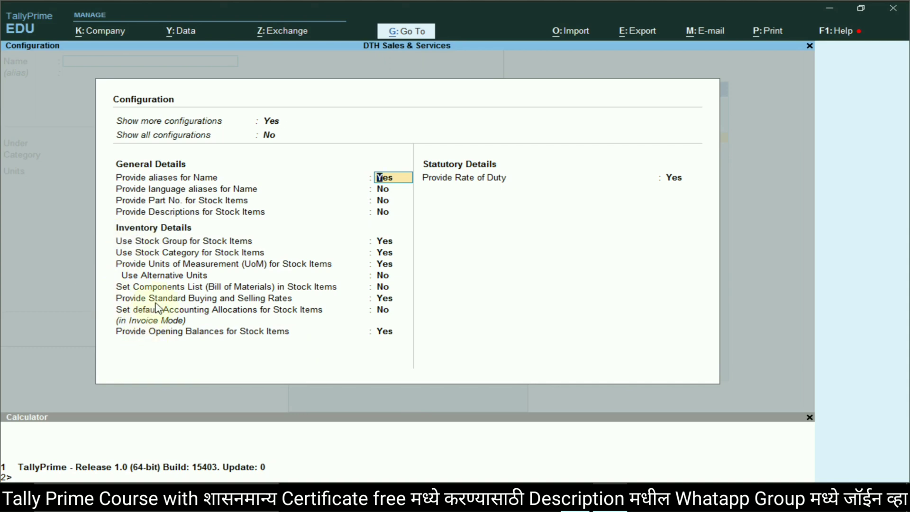
pyautogui.click(385, 300)
pyautogui.press('Return')
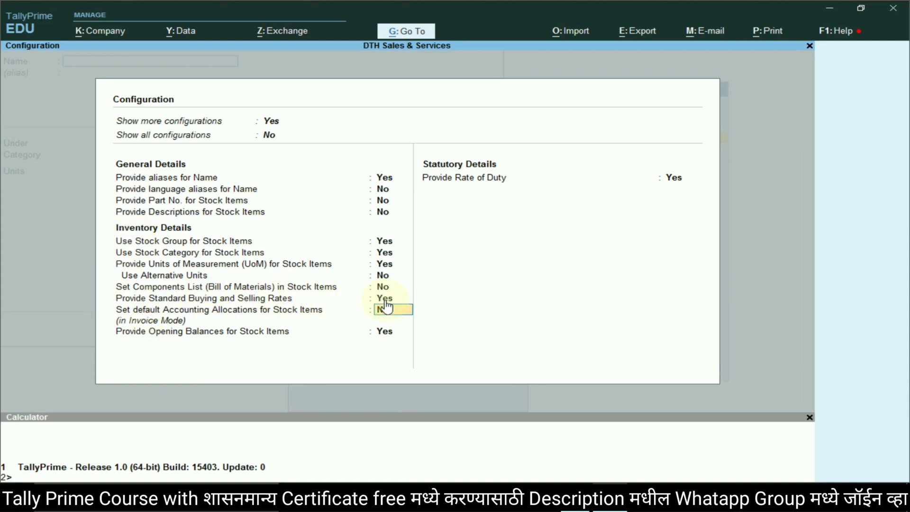
pyautogui.write('n')
pyautogui.press('Return')
pyautogui.press('Return')
pyautogui.press('Return')
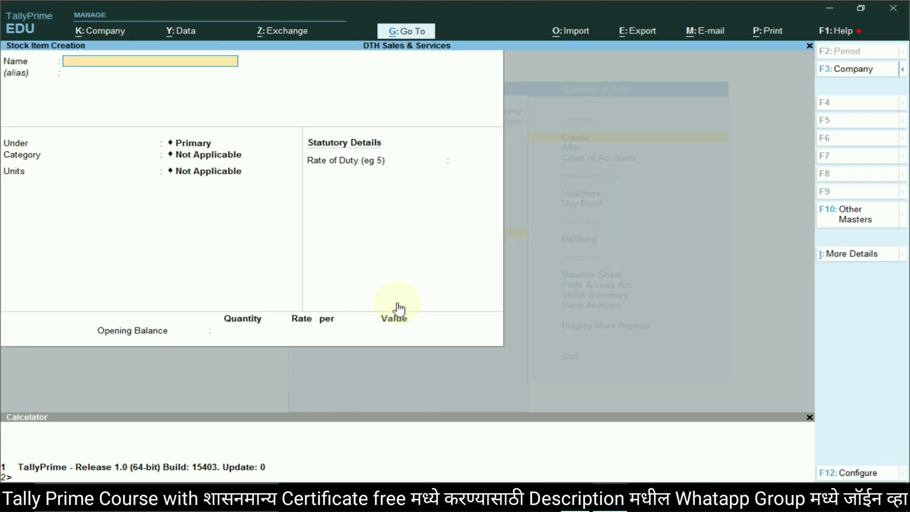
# Check the Stock Category column in the Word assignment's item table and return TallyPrime from stock item creation to the Gateway of Tally
pyautogui.hotkey('alt', 'Tab')
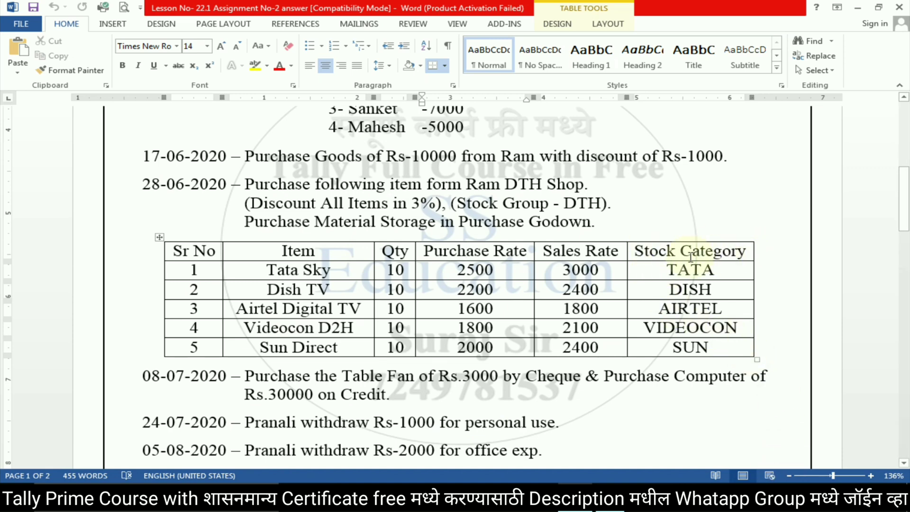
pyautogui.hotkey('alt', 'Tab')
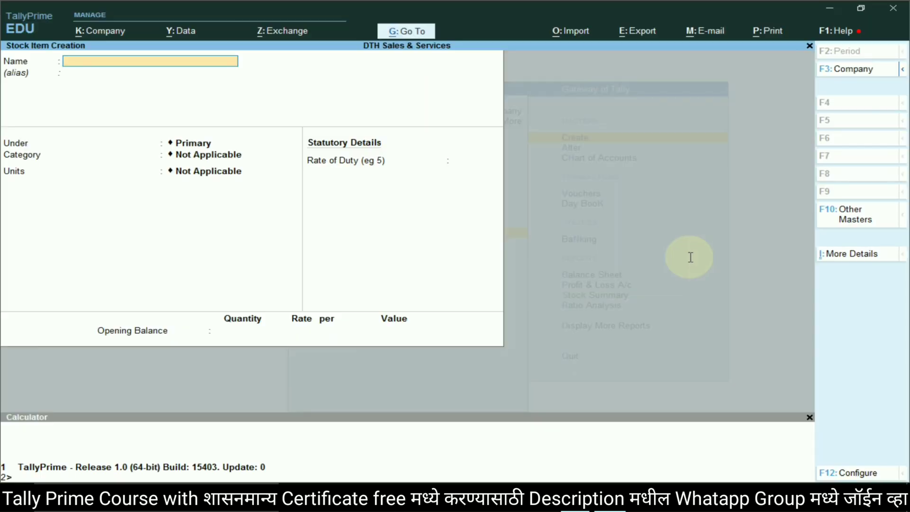
pyautogui.press('Escape')
pyautogui.press('Escape')
pyautogui.press('Escape')
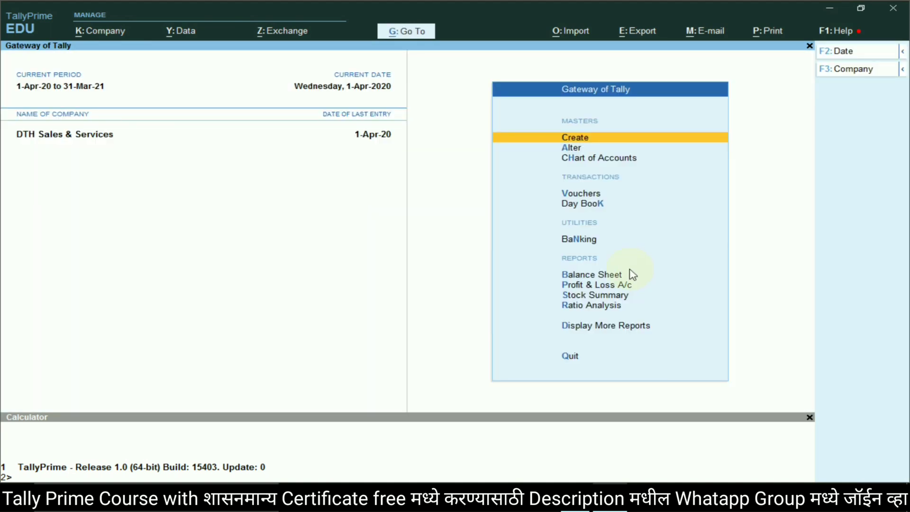
# Begin a new stock item and accept its configuration with Use Stock Category for Stock Items set to Yes
pyautogui.click(587, 139)
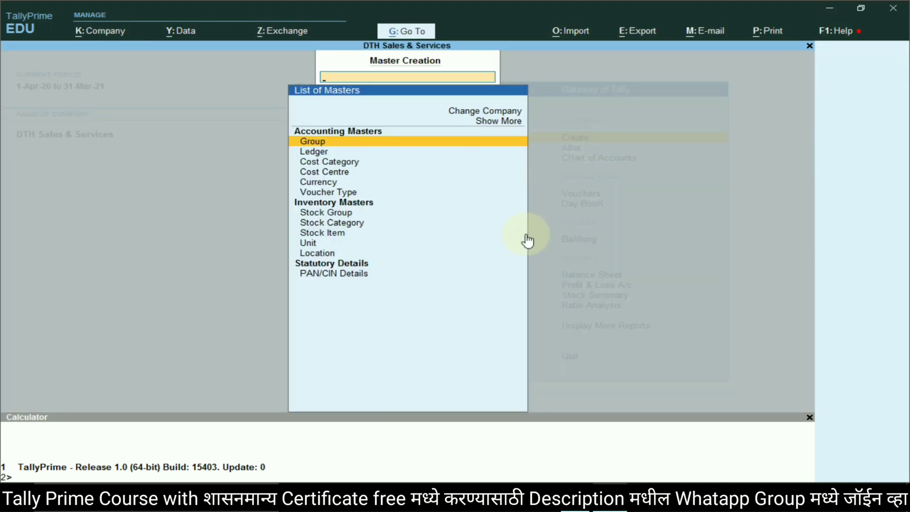
pyautogui.click(336, 234)
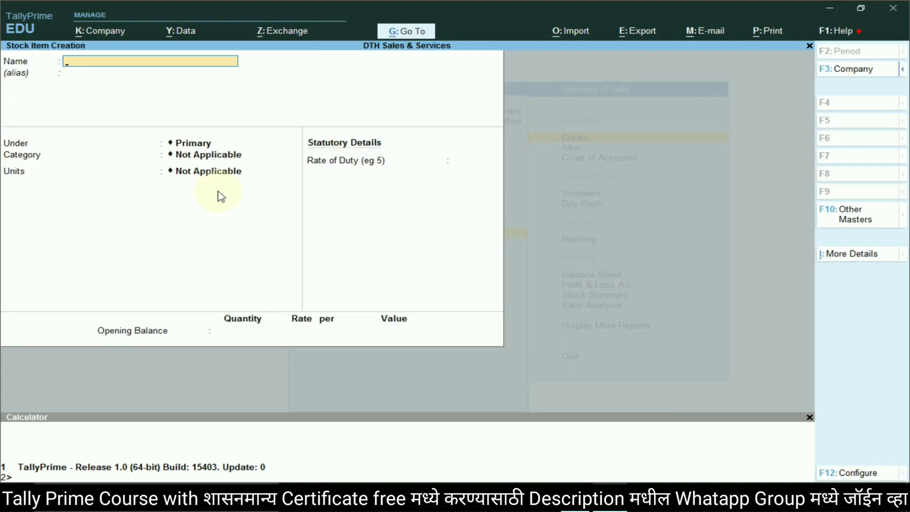
pyautogui.press('F12')
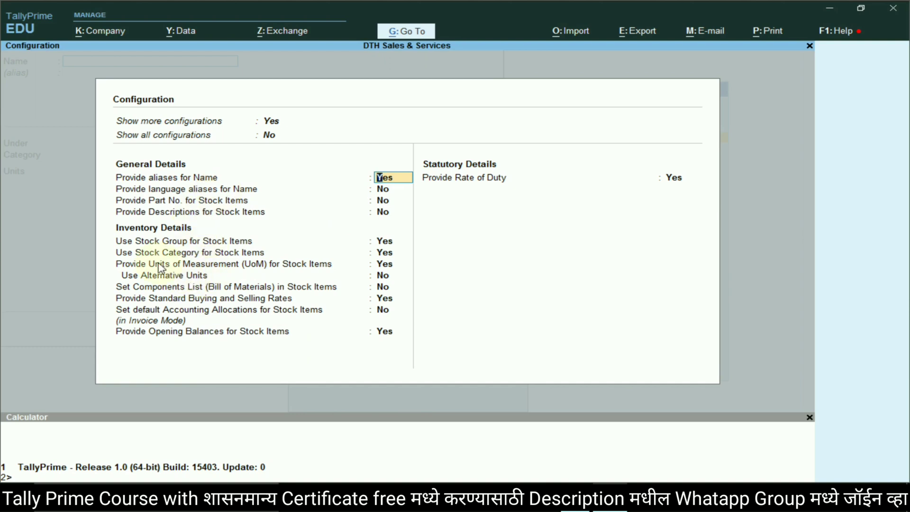
pyautogui.click(385, 254)
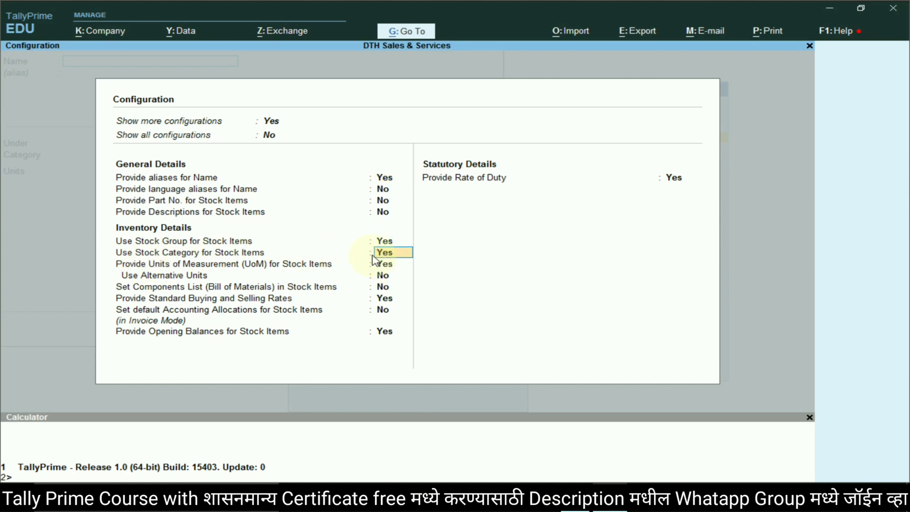
pyautogui.press('Return')
pyautogui.press('Return')
pyautogui.press('Return')
pyautogui.press('Return')
pyautogui.press('Return')
pyautogui.press('Return')
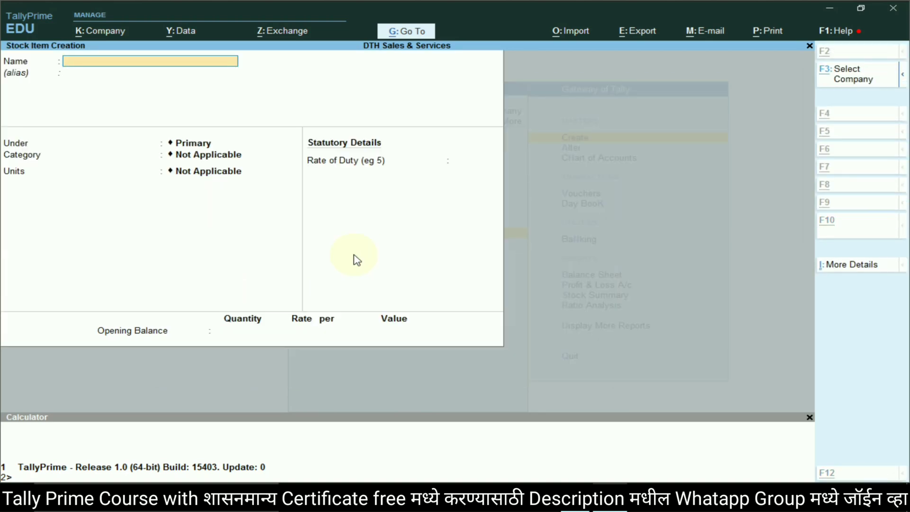
# Consult the 28-06-2020 purchase in the Word assignment and leave TallyPrime's stock item creation for the Gateway of Tally
pyautogui.hotkey('alt', 'Tab')
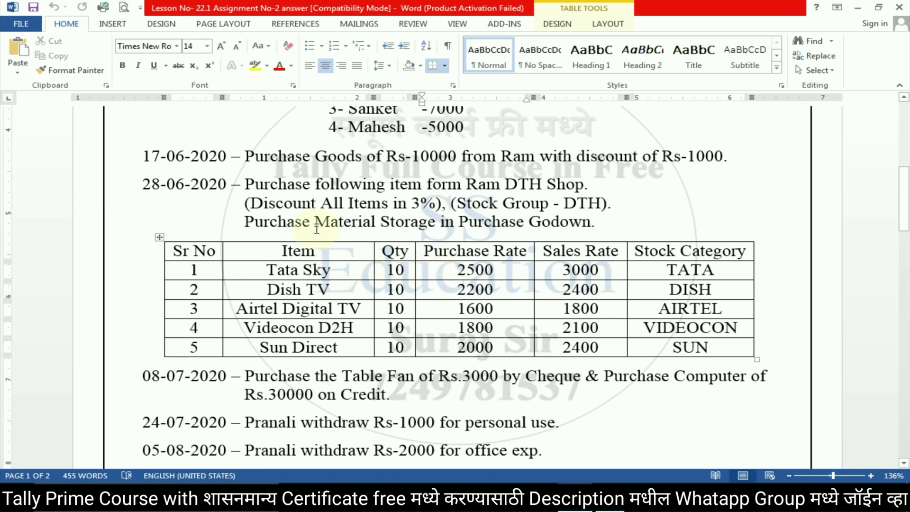
pyautogui.hotkey('alt', 'Tab')
pyautogui.press('Escape')
pyautogui.press('y')
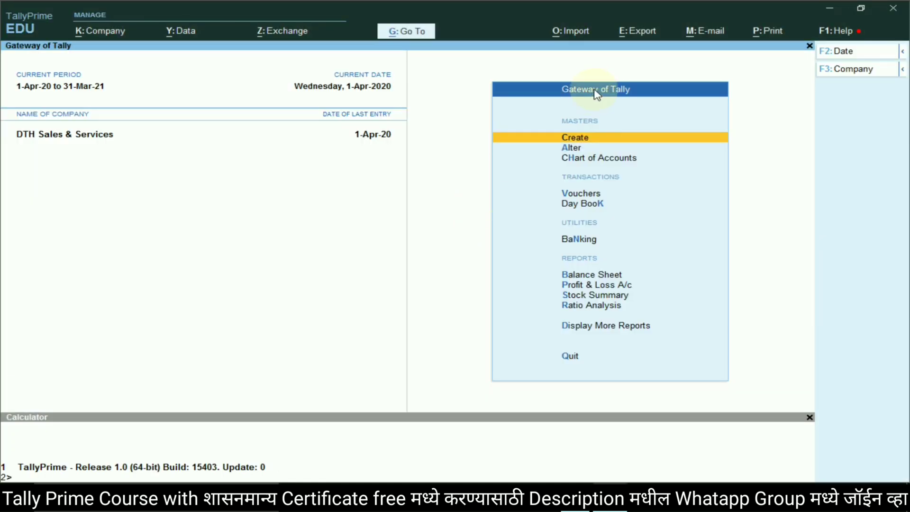
# Switch the purchase voucher entry to Item Invoice mode and reopen it as a blank entry
pyautogui.click(590, 196)
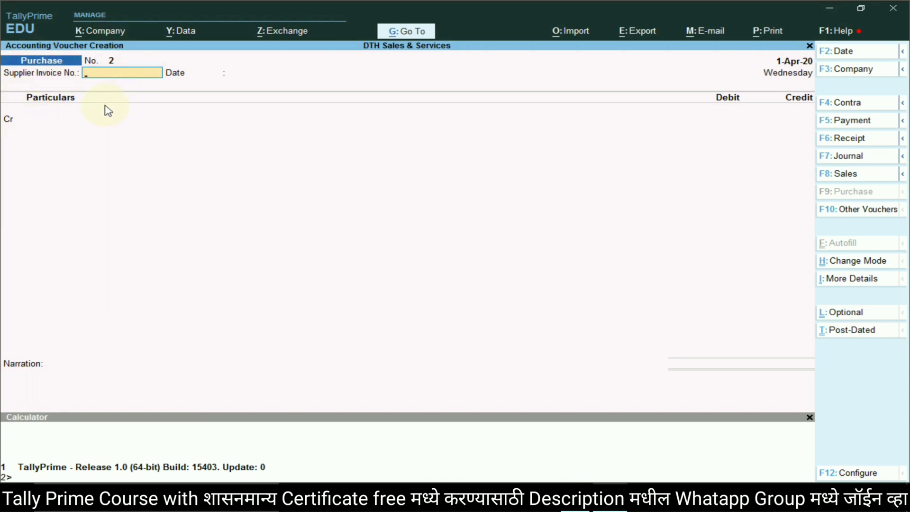
pyautogui.click(860, 261)
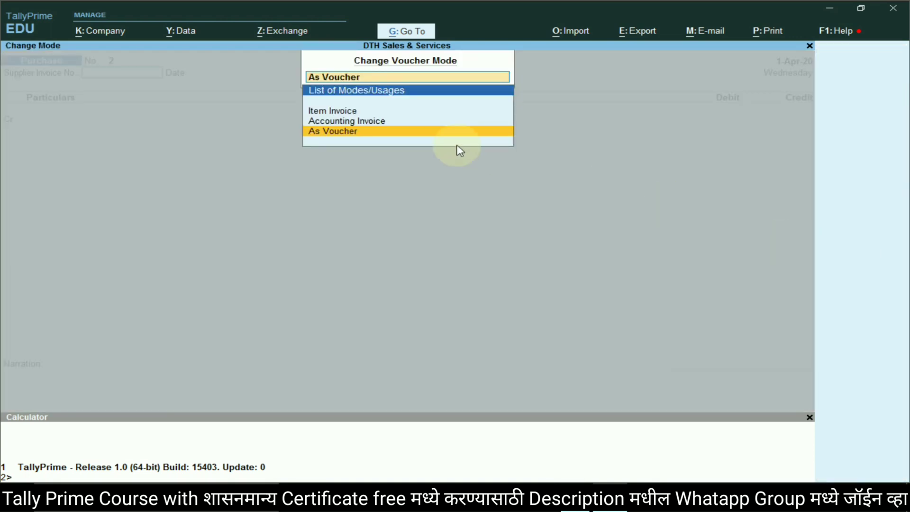
pyautogui.click(337, 110)
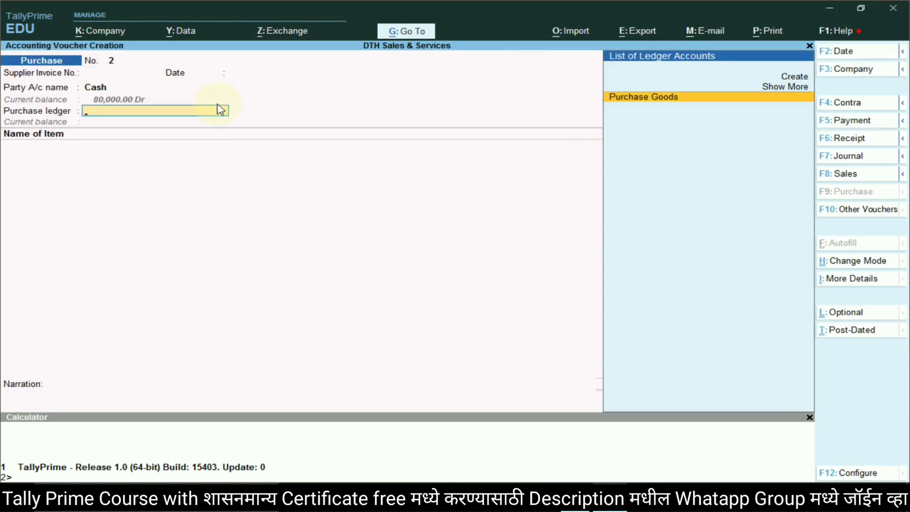
pyautogui.press('BackSpace')
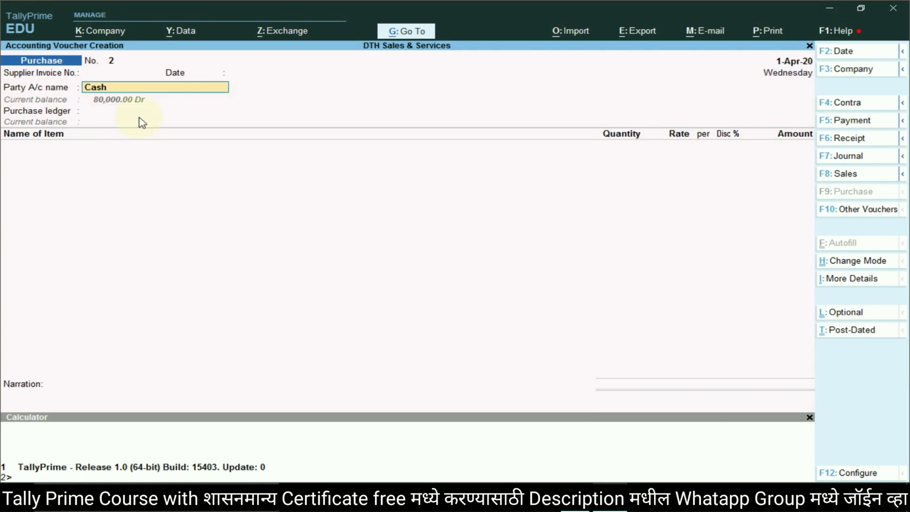
pyautogui.press('space')
pyautogui.press('Escape')
pyautogui.press('y')
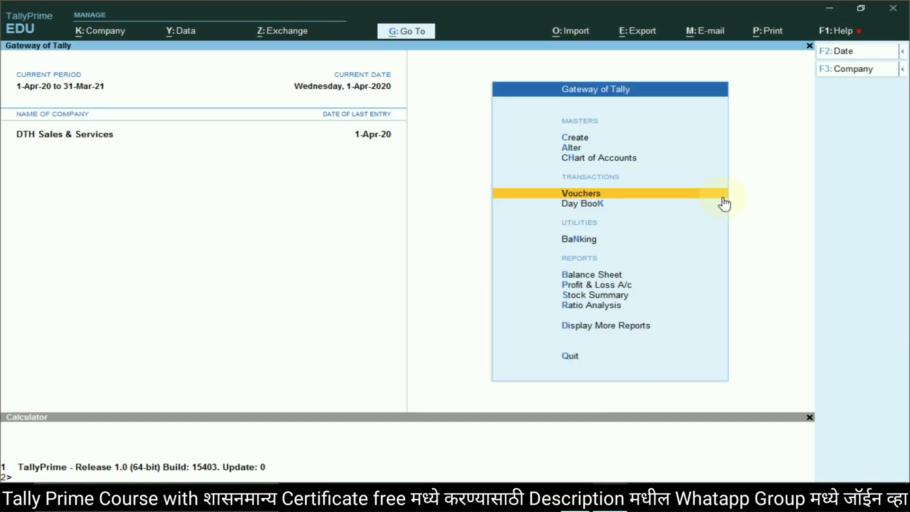
pyautogui.click(663, 197)
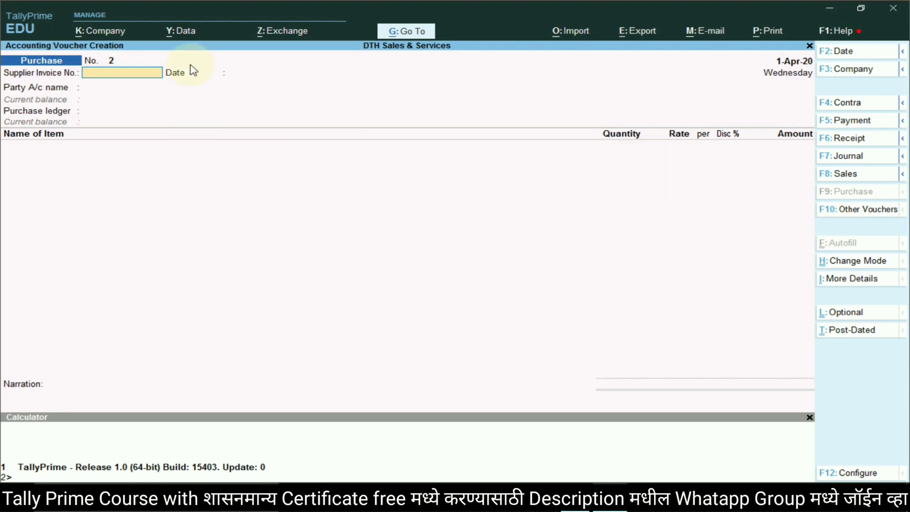
# Copy the supplier name Ram DTH Shop from the Word assignment and go to the party account of TallyPrime's purchase voucher
pyautogui.hotkey('alt', 'Tab')
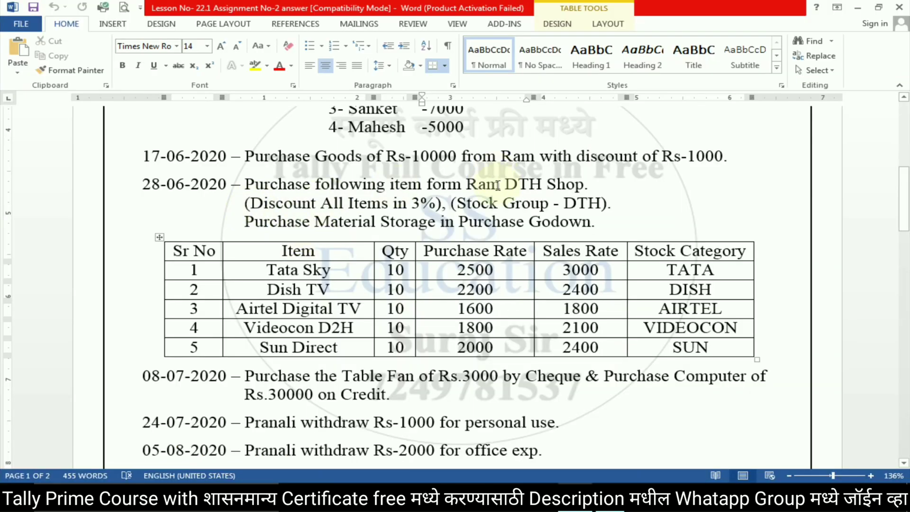
pyautogui.moveTo(467, 184); pyautogui.dragTo(584, 185)
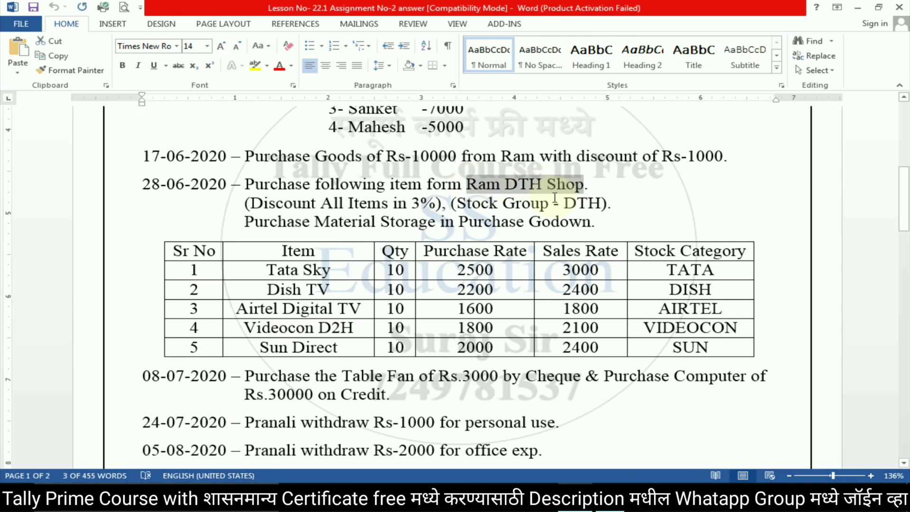
pyautogui.hotkey('alt', 'Tab')
pyautogui.press('Return')
pyautogui.press('Return')
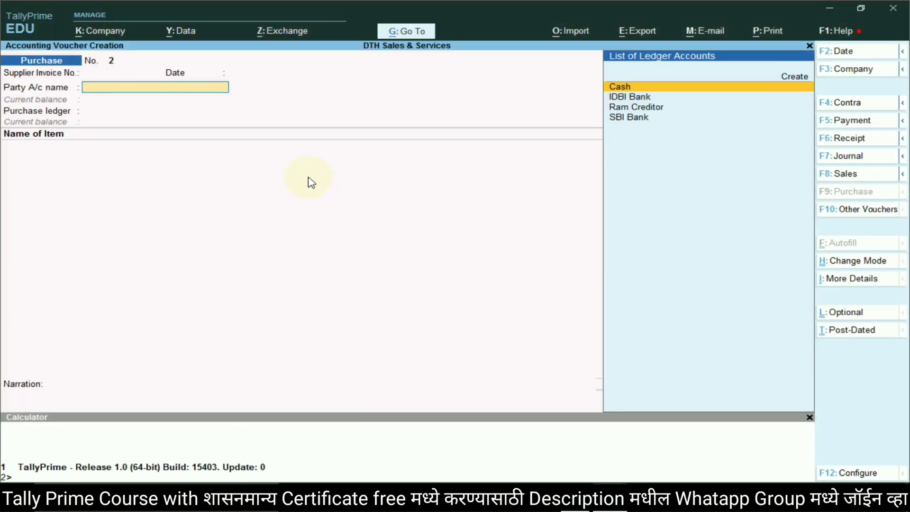
# Create the party ledger Ram DTH Shop under Sundry Creditors from within the purchase voucher, leaving the pincode blank
pyautogui.click(789, 77)
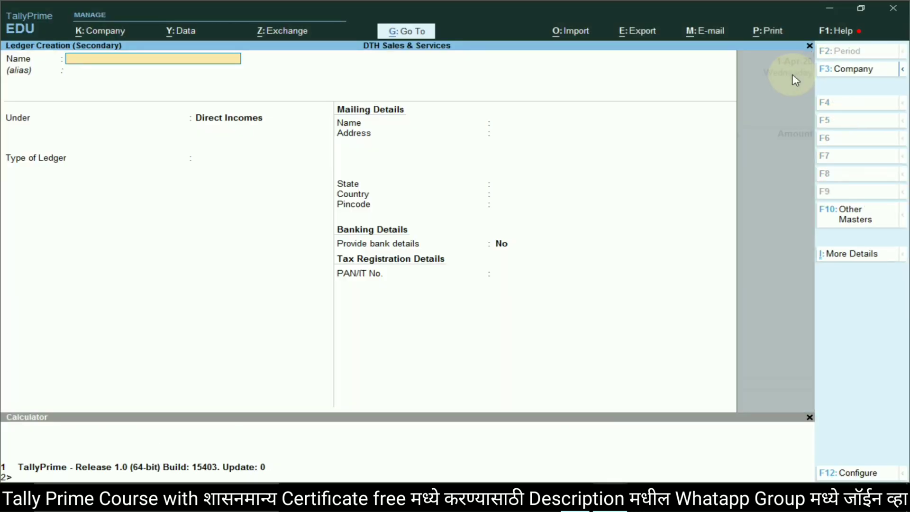
pyautogui.hotkey('ctrl', 'alt', 'v')
pyautogui.press('Return')
pyautogui.write('Sun')
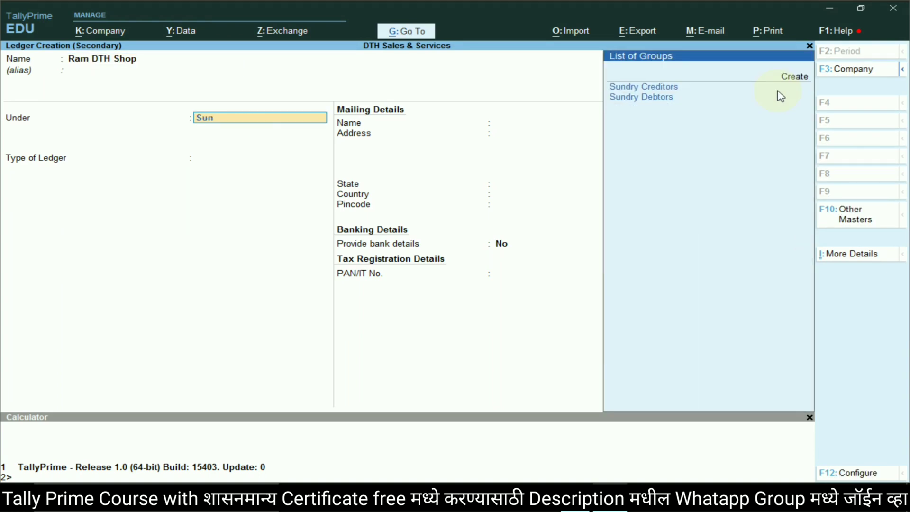
pyautogui.press('Down')
pyautogui.press('Return')
pyautogui.press('Return')
pyautogui.press('Return')
pyautogui.press('Return')
pyautogui.press('Return')
pyautogui.press('Return')
pyautogui.press('Return')
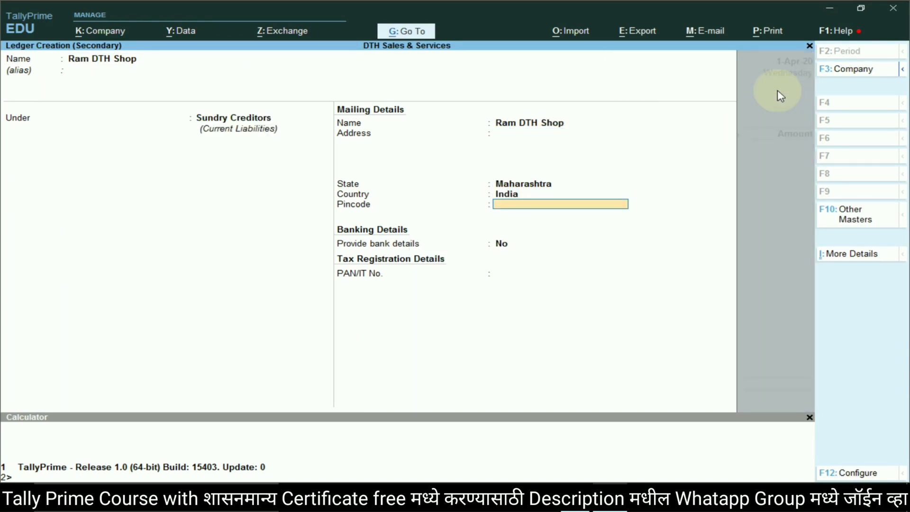
pyautogui.press('Return')
pyautogui.press('Return')
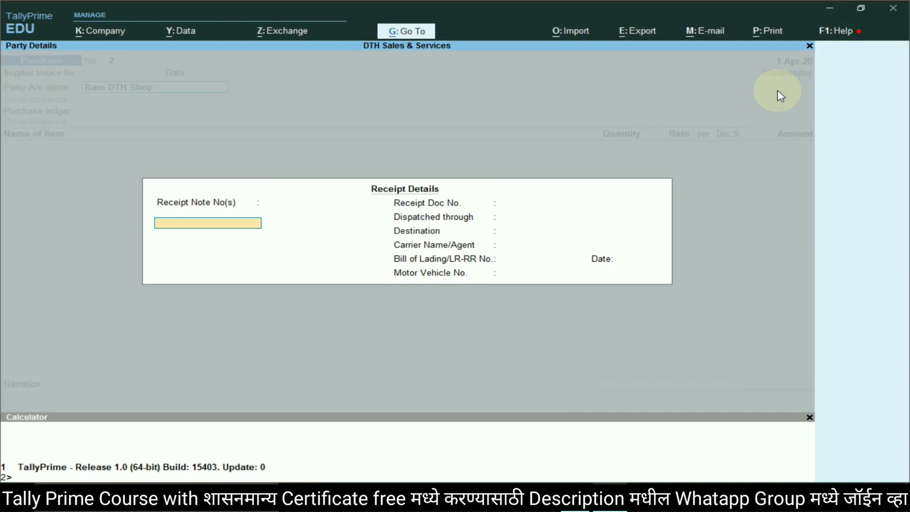
# Leave the receipt details blank and accept the party details for Ram DTH Shop
pyautogui.press('Return')
pyautogui.press('Return')
pyautogui.press('Return')
pyautogui.press('Return')
pyautogui.press('Return')
pyautogui.press('Return')
pyautogui.press('Return')
pyautogui.press('Return')
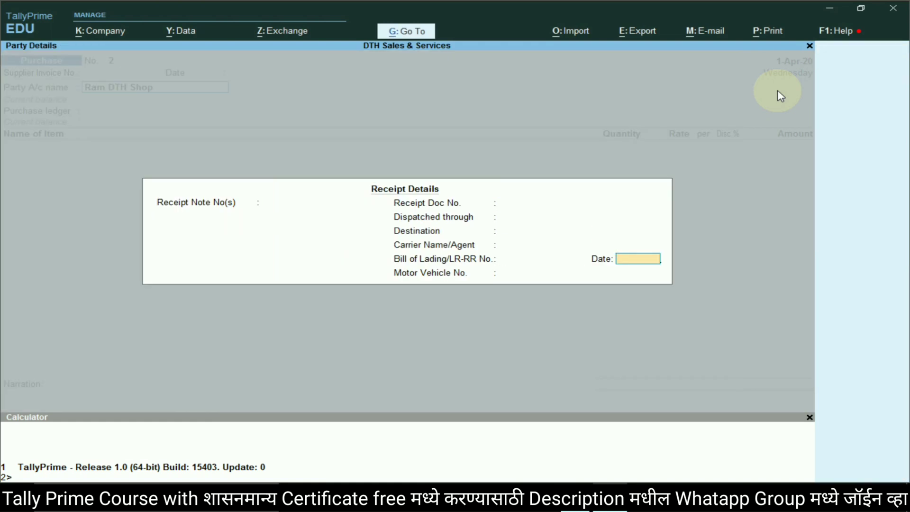
pyautogui.press('Return')
pyautogui.press('Return')
pyautogui.press('Return')
pyautogui.press('Return')
pyautogui.press('Return')
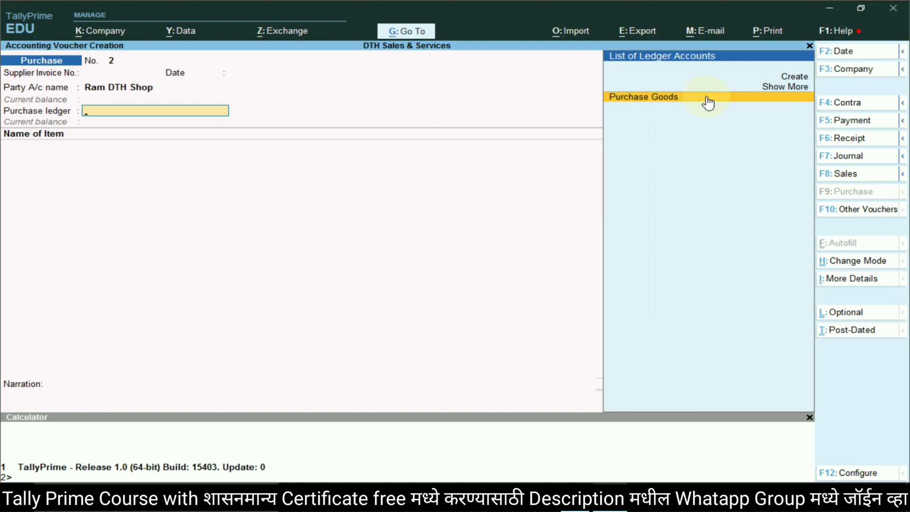
# Create the ledger Purchase under Purchase Accounts and use it as the voucher's purchase ledger
pyautogui.click(794, 78)
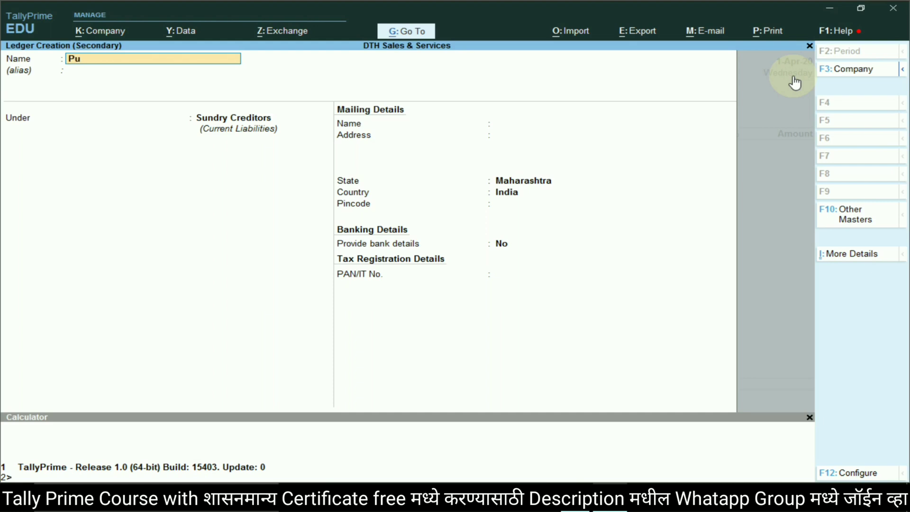
pyautogui.press('Return')
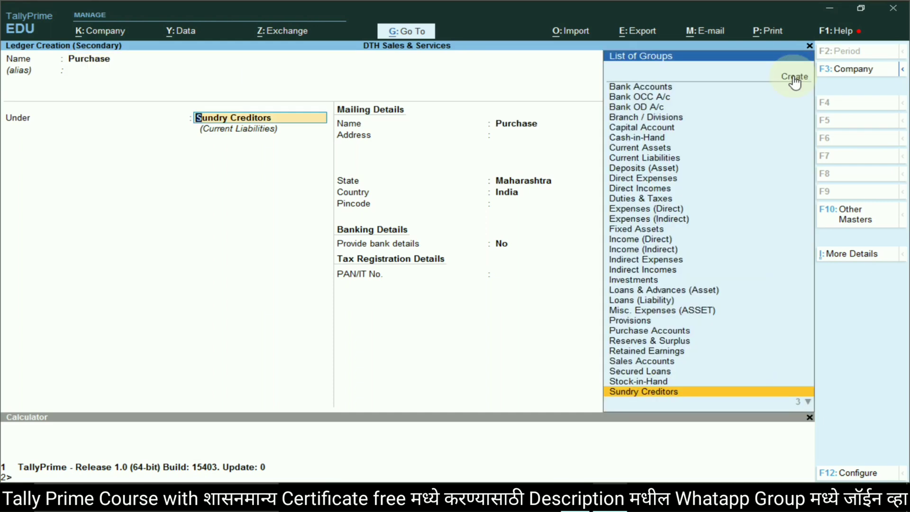
pyautogui.write('Pur')
pyautogui.press('Return')
pyautogui.press('Return')
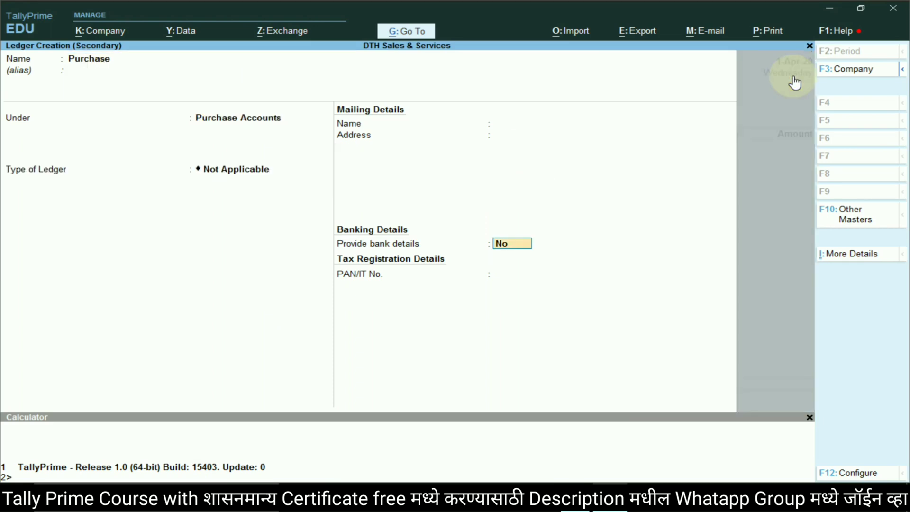
pyautogui.press('Return')
pyautogui.press('Return')
pyautogui.press('Return')
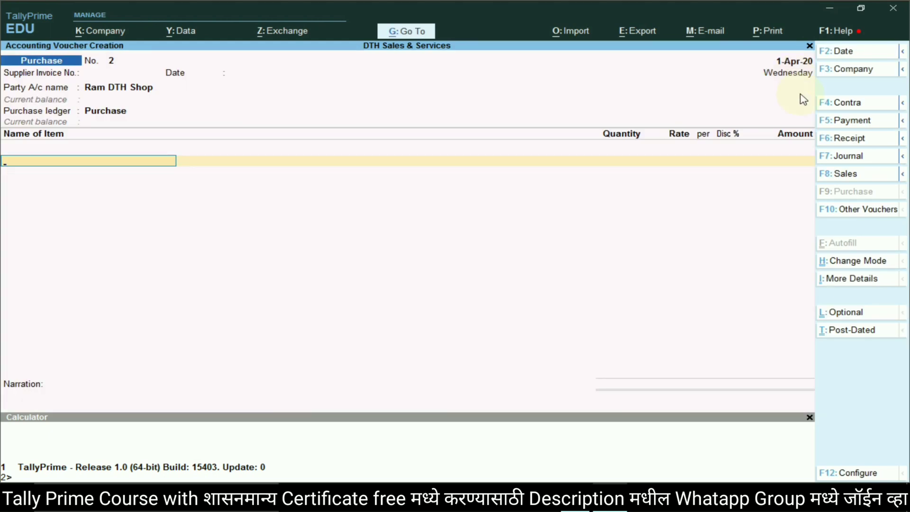
# Copy the item name Tata Sky from the Word assignment and start a new stock item with that name from TallyPrime's purchase voucher
pyautogui.hotkey('alt', 'Tab')
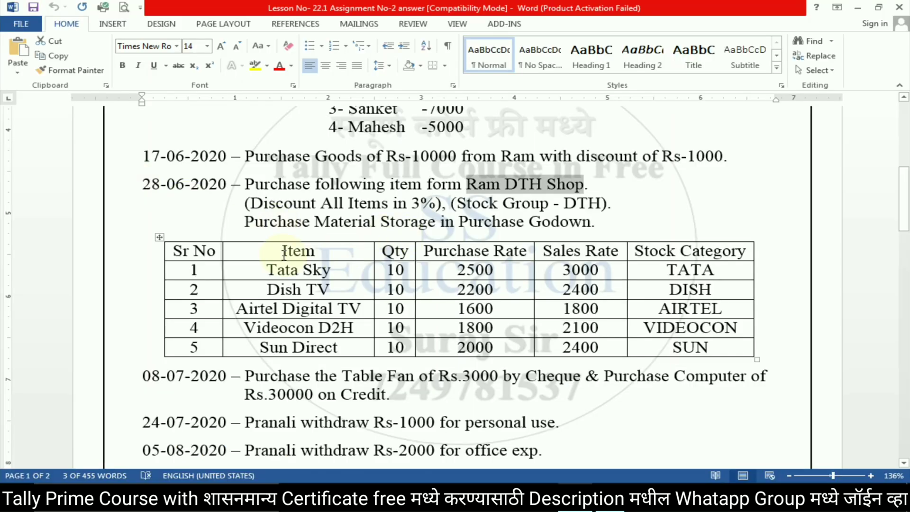
pyautogui.moveTo(267, 270); pyautogui.dragTo(331, 272)
pyautogui.hotkey('alt', 'Tab')
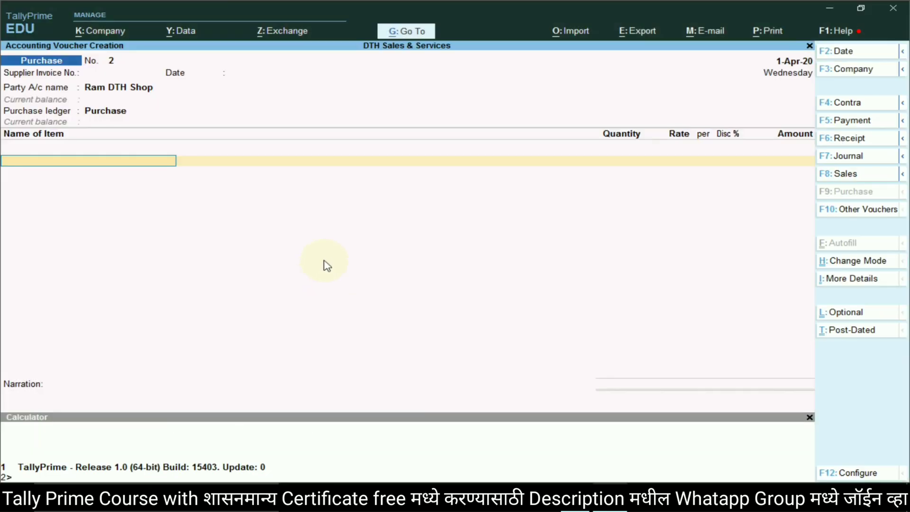
pyautogui.hotkey('alt', 'c')
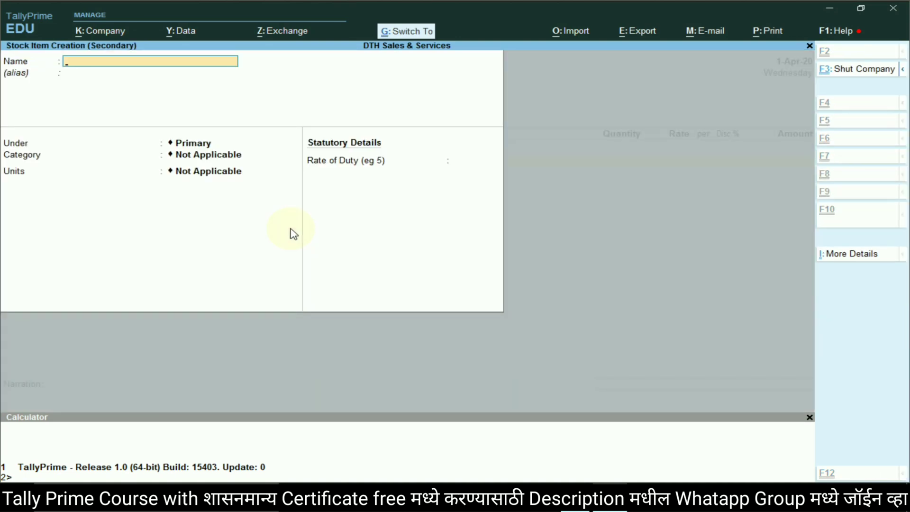
pyautogui.hotkey('ctrl', 'alt', 'v')
pyautogui.press('Return')
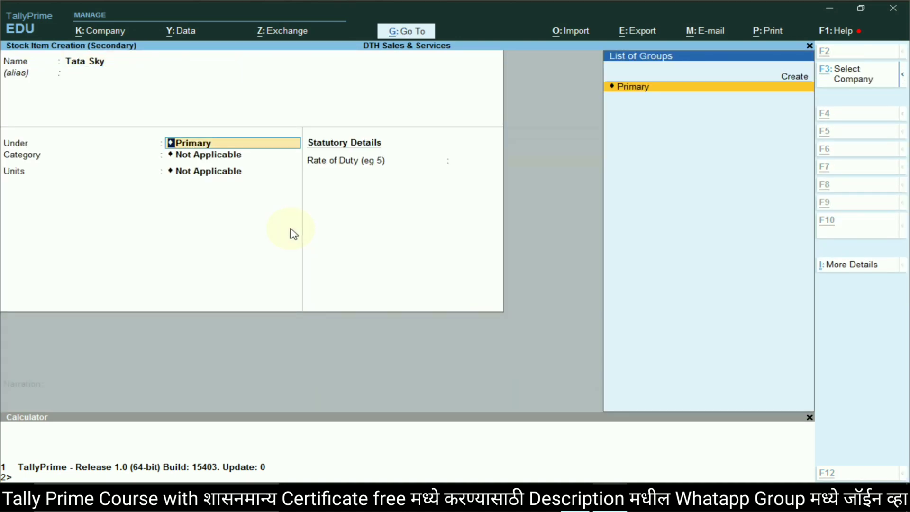
# Copy DTH from the Word assignment, create it as a primary stock group in TallyPrime and place Tata Sky under it
pyautogui.hotkey('alt', 'Tab')
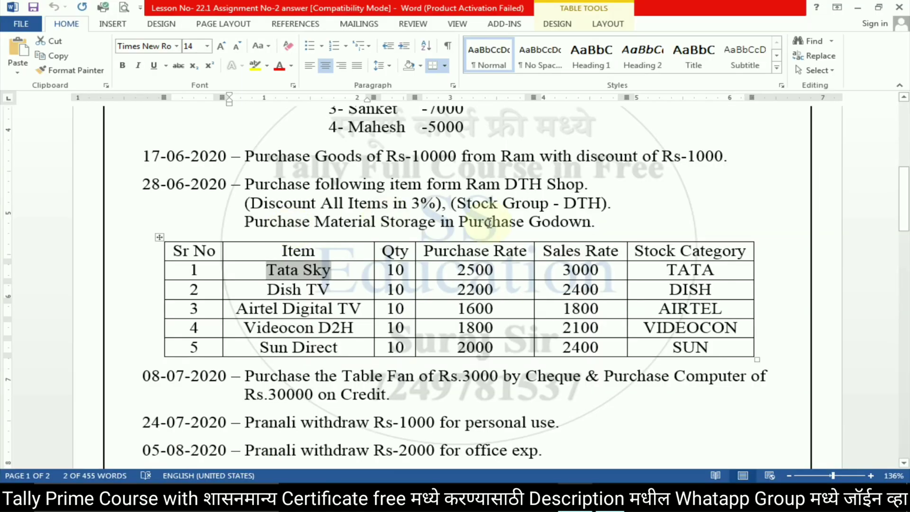
pyautogui.doubleClick(567, 203)
pyautogui.hotkey('ctrl', 'c')
pyautogui.hotkey('alt', 'Tab')
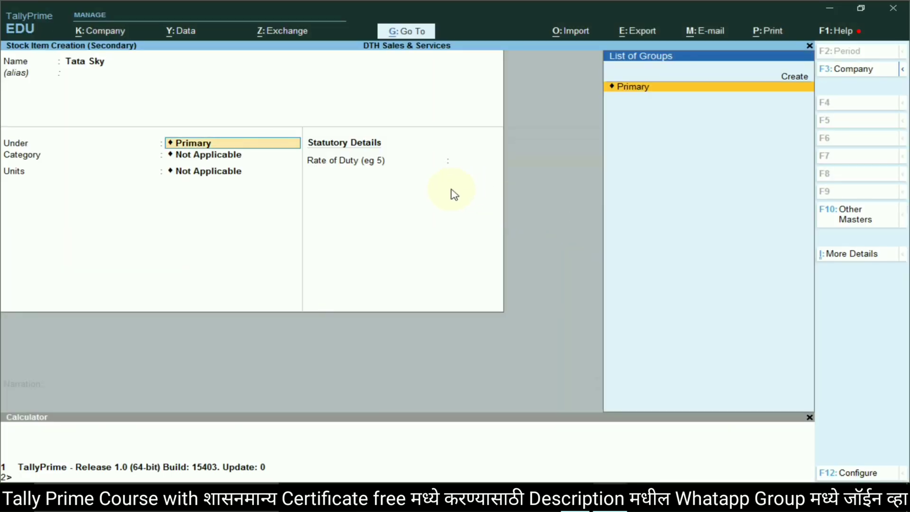
pyautogui.click(799, 78)
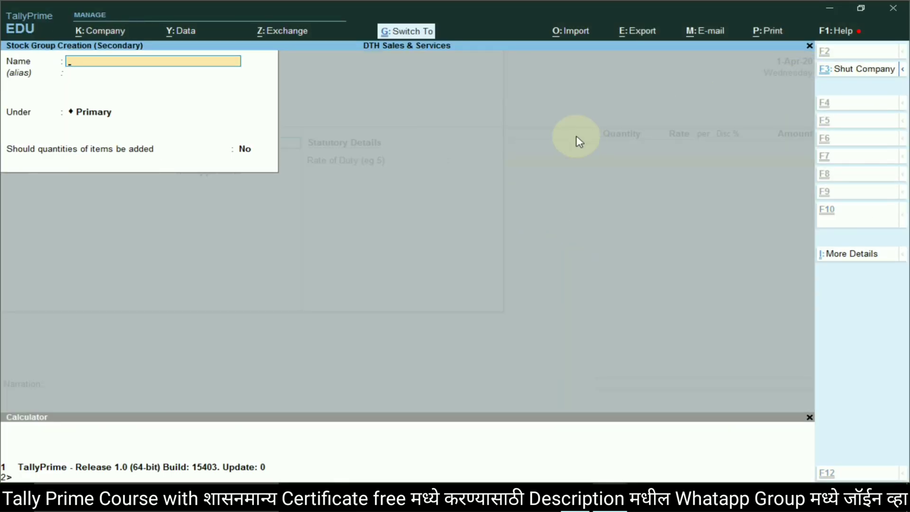
pyautogui.hotkey('ctrl', 'v')
pyautogui.press('Return')
pyautogui.press('Return')
pyautogui.press('Return')
pyautogui.press('Return')
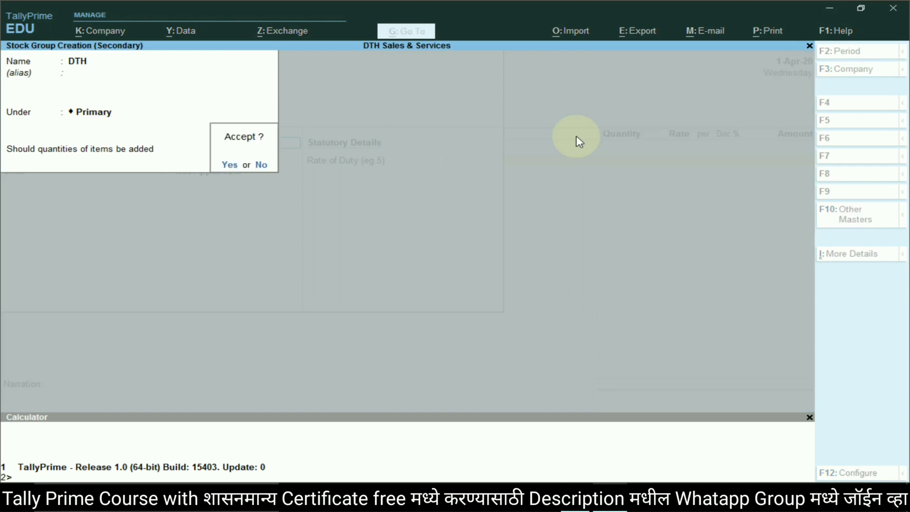
pyautogui.press('Return')
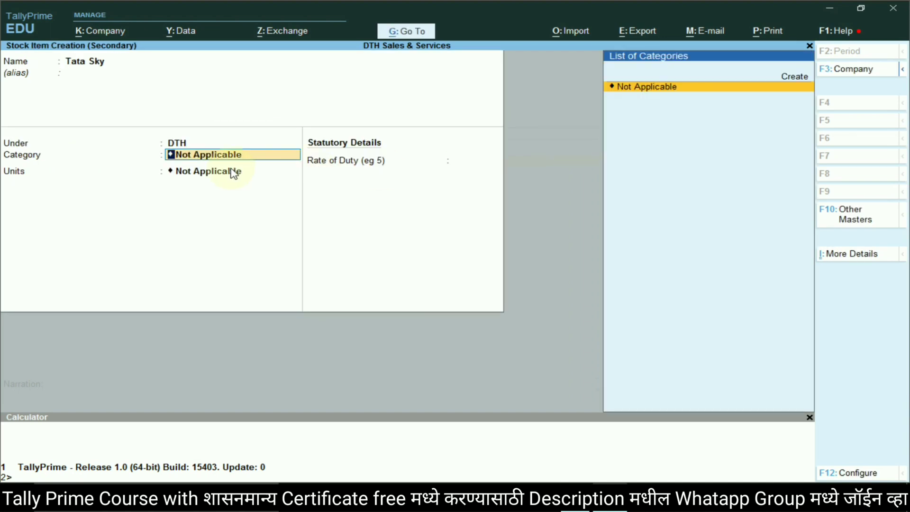
# Copy TATA from the Word table and create it in TallyPrime as a primary stock category for Tata Sky
pyautogui.hotkey('alt', 'Tab')
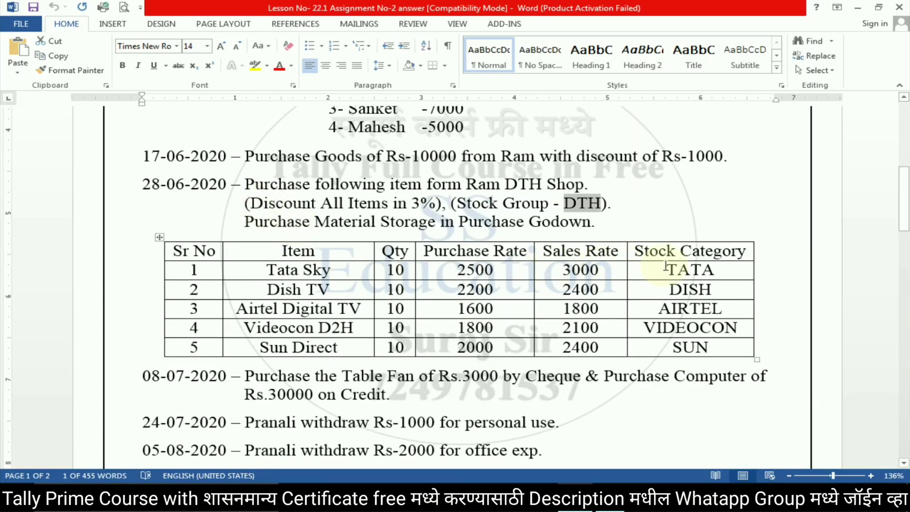
pyautogui.moveTo(666, 270); pyautogui.dragTo(734, 271)
pyautogui.hotkey('alt', 'Tab')
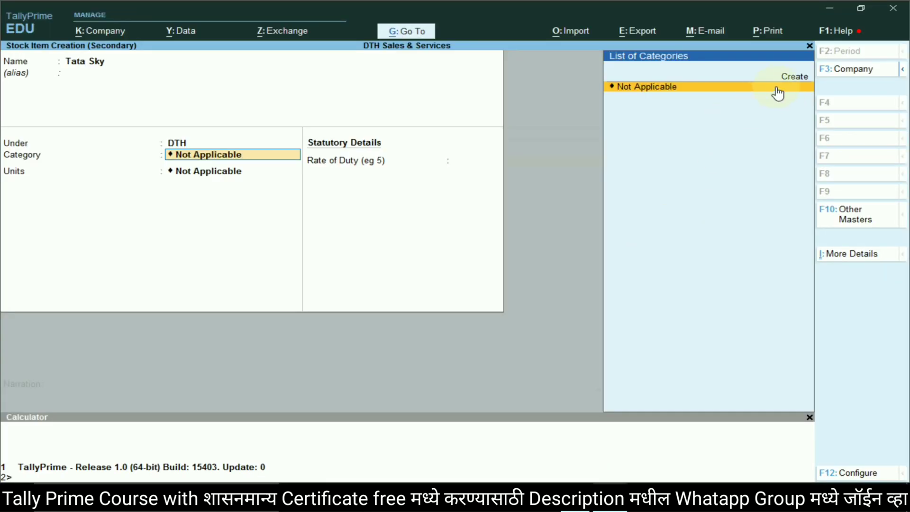
pyautogui.click(792, 82)
pyautogui.hotkey('ctrl', 'v')
pyautogui.press('Return')
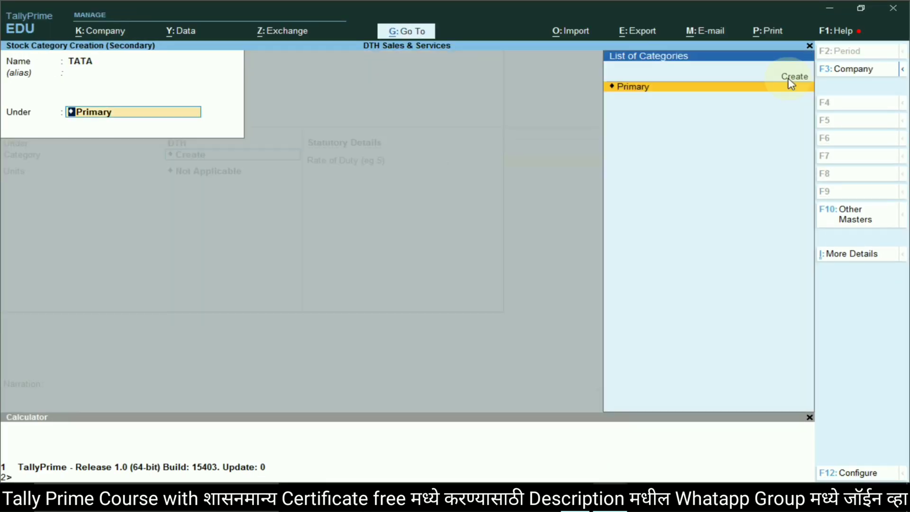
pyautogui.press('Return')
pyautogui.press('Return')
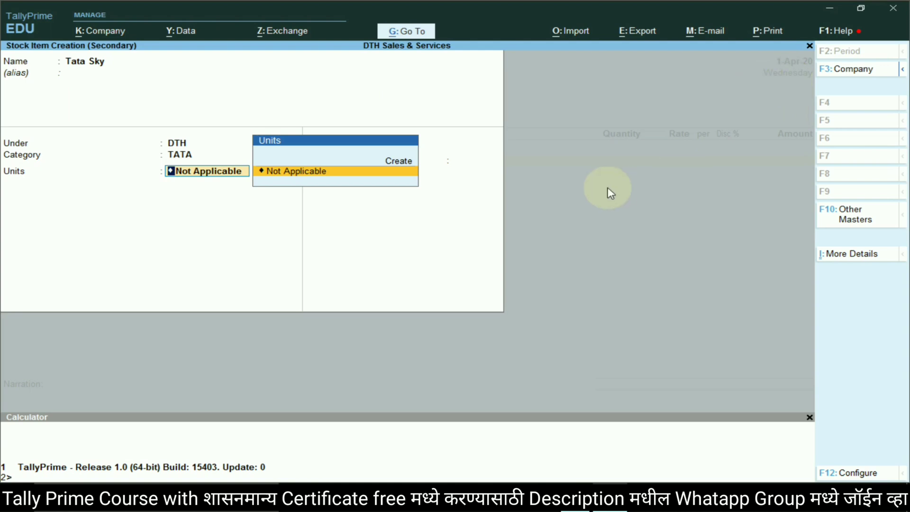
# Create a simple unit with symbol nos, formal name Number and 0 decimal places for the Tata Sky item
pyautogui.click(398, 161)
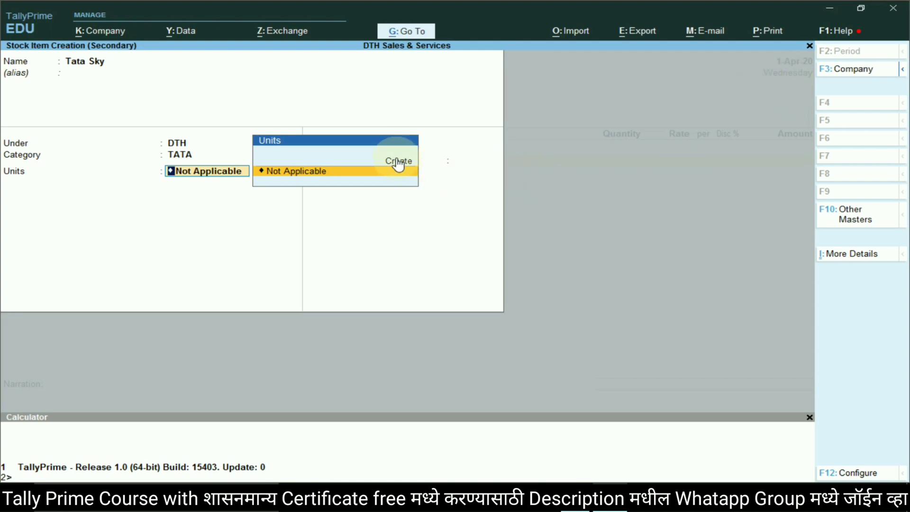
pyautogui.click(399, 161)
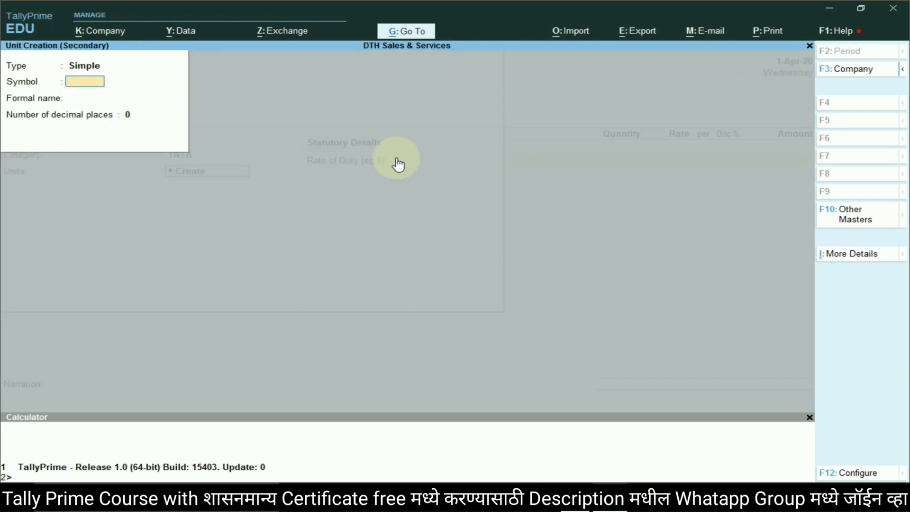
pyautogui.press('Return')
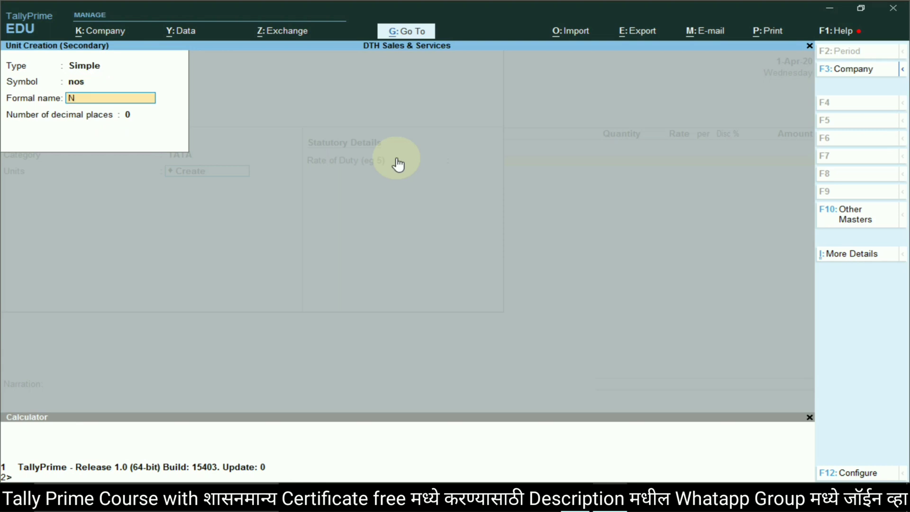
pyautogui.press('Return')
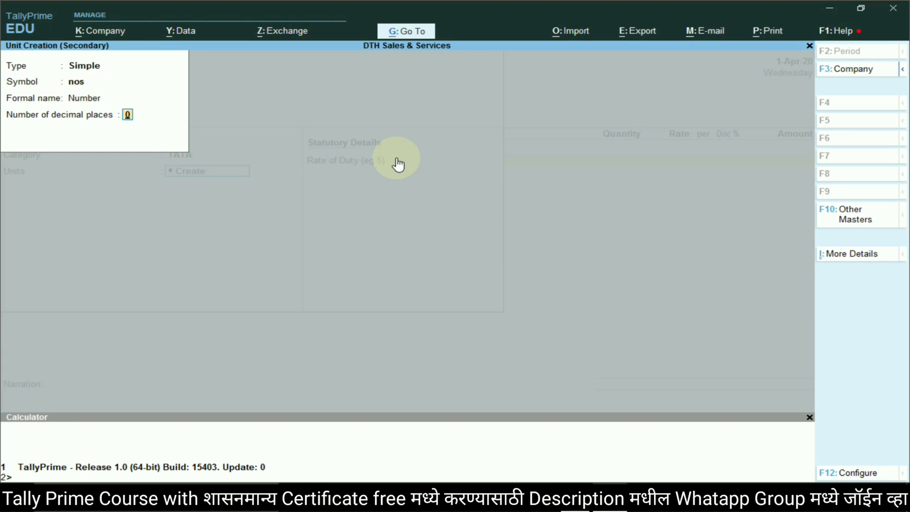
pyautogui.press('Return')
pyautogui.press('Return')
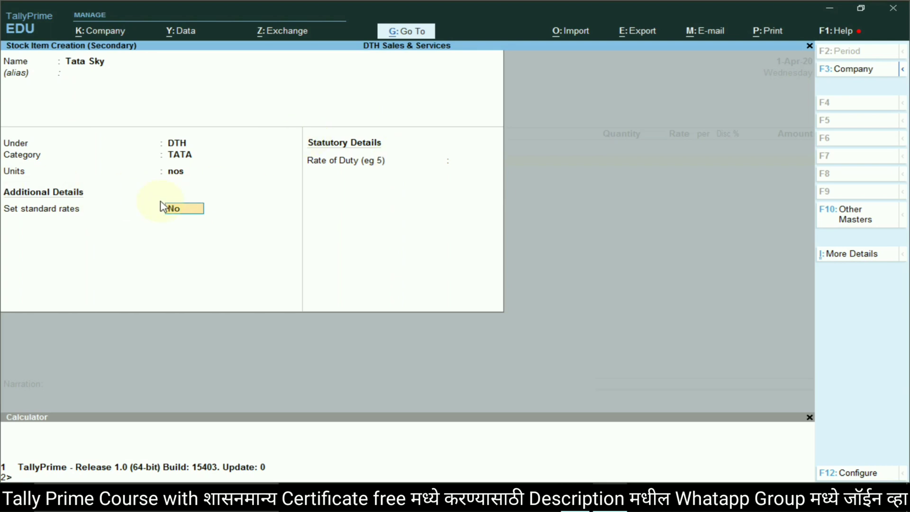
# Enable standard rates for Tata Sky and set its standard cost to 2,500 per nos from 1-Apr-20, as in the Word table
pyautogui.write('yes')
pyautogui.press('Return')
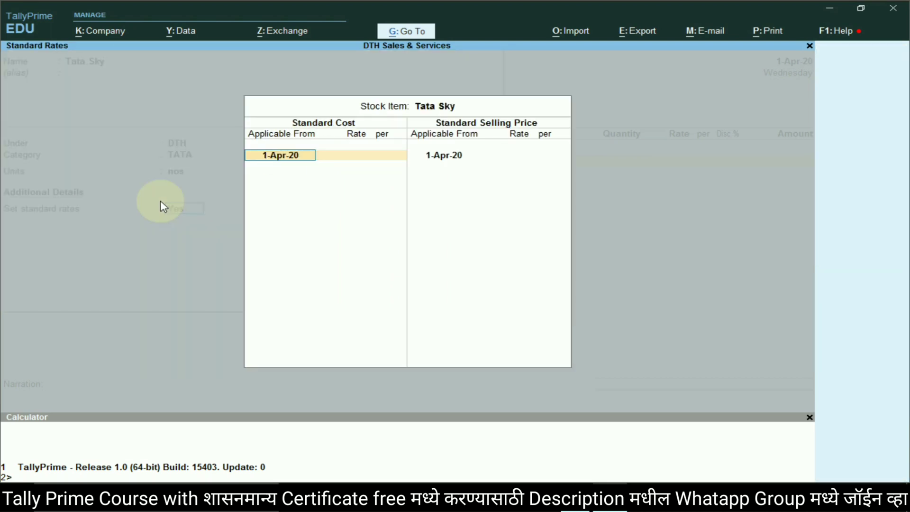
pyautogui.hotkey('alt', 'Tab')
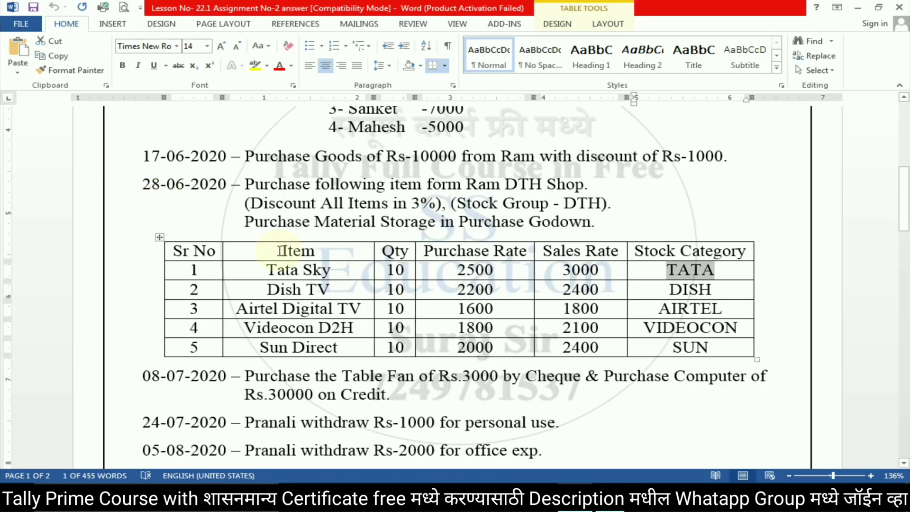
pyautogui.hotkey('alt', 'Tab')
pyautogui.write('2')
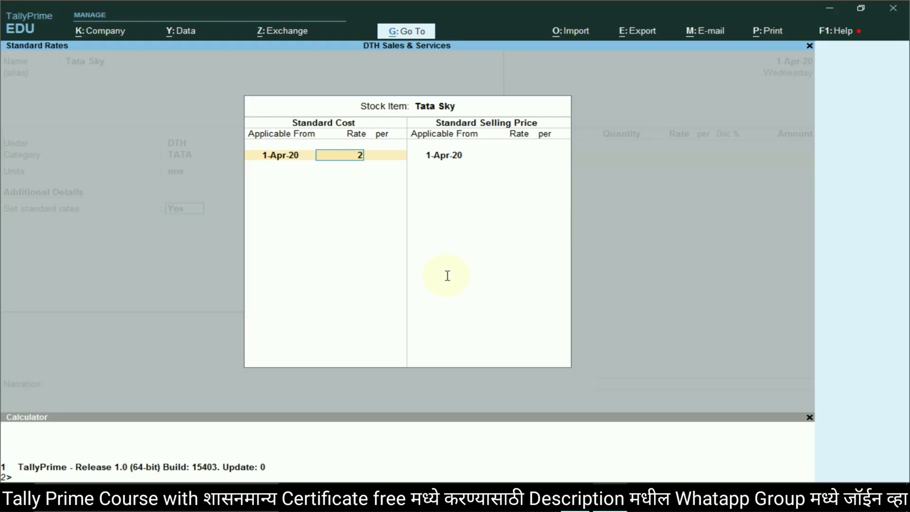
pyautogui.write(',500')
pyautogui.press('Return')
pyautogui.press('Return')
pyautogui.press('Return')
pyautogui.press('Return')
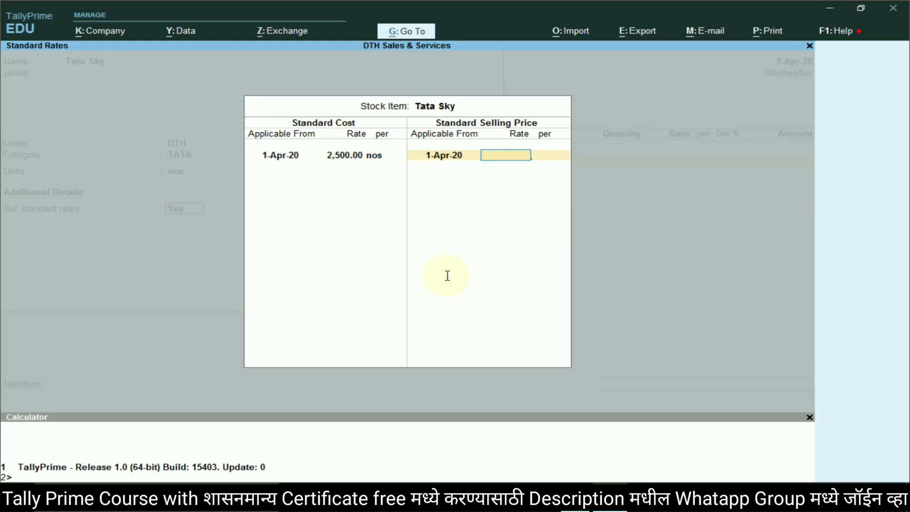
# Set Tata Sky's standard selling price to 3000 per nos, leave the rate of duty blank and save the stock item
pyautogui.write('3000')
pyautogui.press('Return')
pyautogui.press('Return')
pyautogui.press('Return')
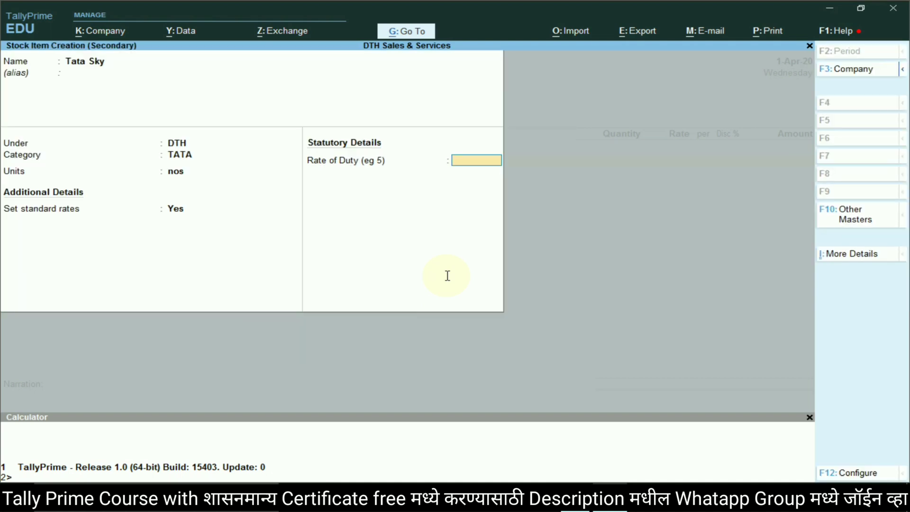
pyautogui.press('Return')
pyautogui.press('Return')
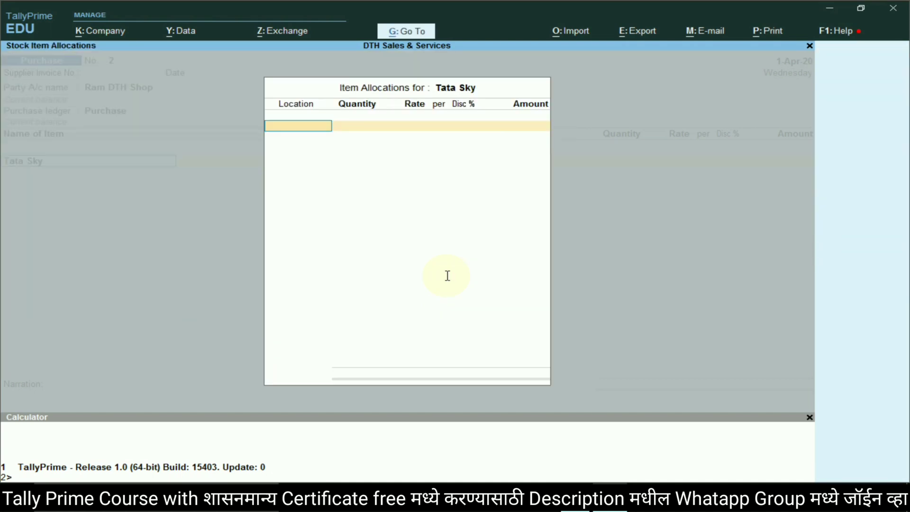
# Look up the storage location in the Word assignment and allocate Tata Sky to Purchase Godown in TallyPrime
pyautogui.hotkey('alt', 'Tab')
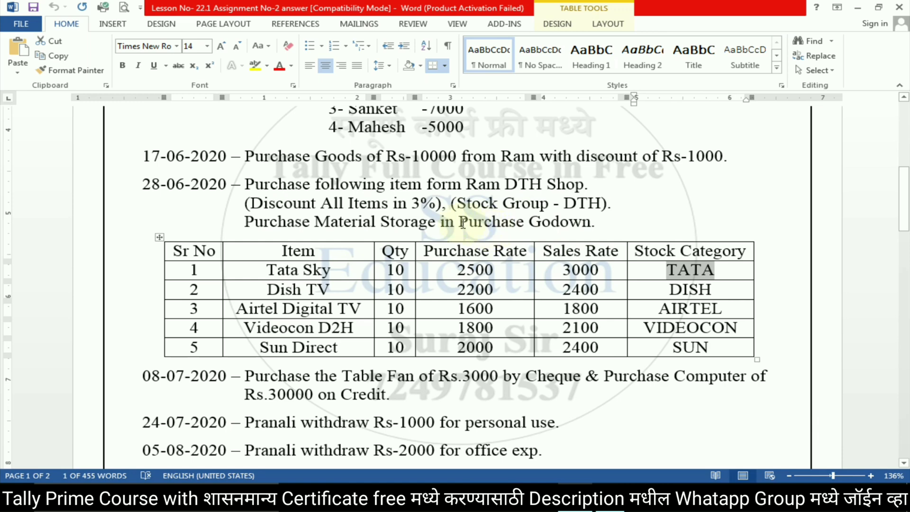
pyautogui.moveTo(462, 223); pyautogui.dragTo(559, 224)
pyautogui.hotkey('alt', 'Tab')
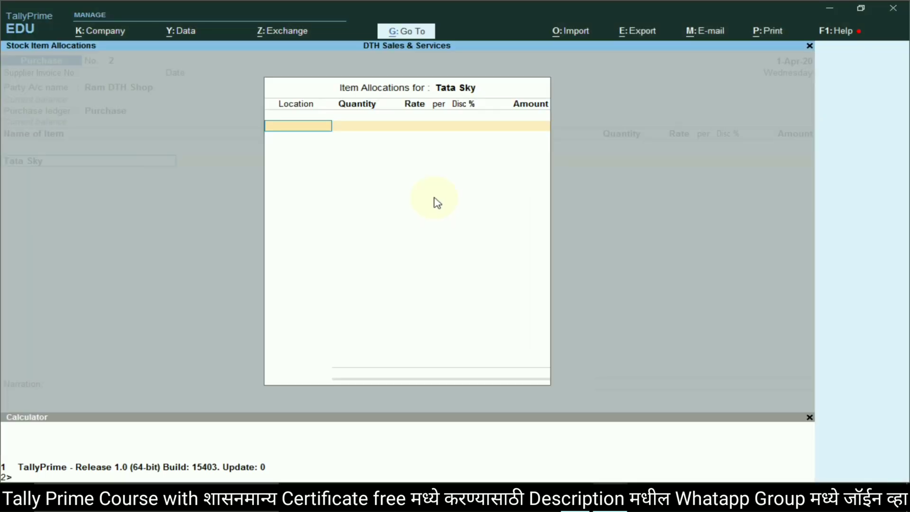
pyautogui.write('Pur')
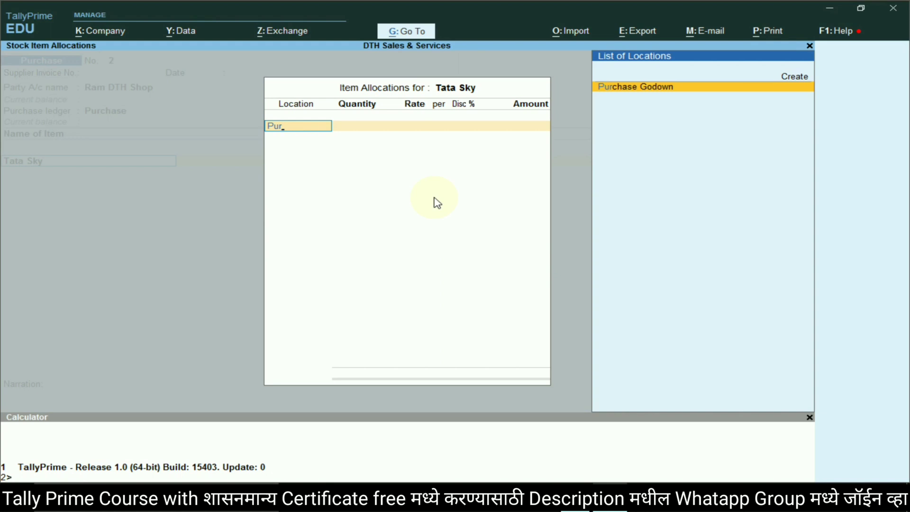
pyautogui.press('Return')
# Enter 10 nos of Tata Sky at rate 2,500 with a 3 % discount, checking Word, and finish the item allocation
pyautogui.hotkey('alt', 'Tab')
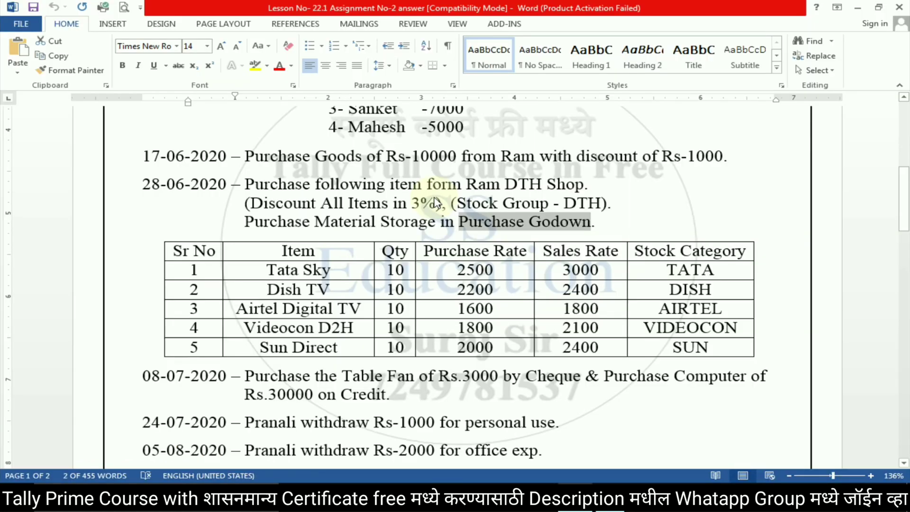
pyautogui.hotkey('alt', 'Tab')
pyautogui.write('10')
pyautogui.press('Return')
pyautogui.press('Return')
pyautogui.press('Return')
pyautogui.hotkey('alt', 'Tab')
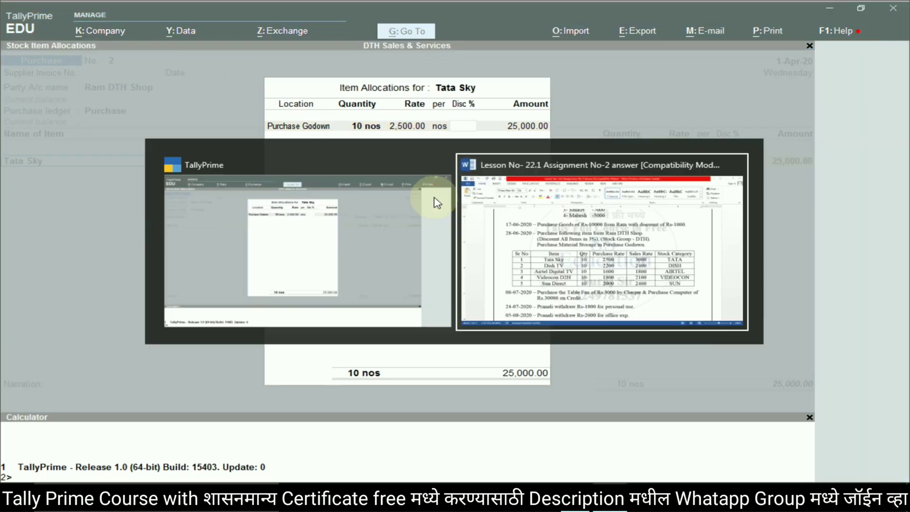
pyautogui.hotkey('alt', 'Tab')
pyautogui.write('3')
pyautogui.press('Return')
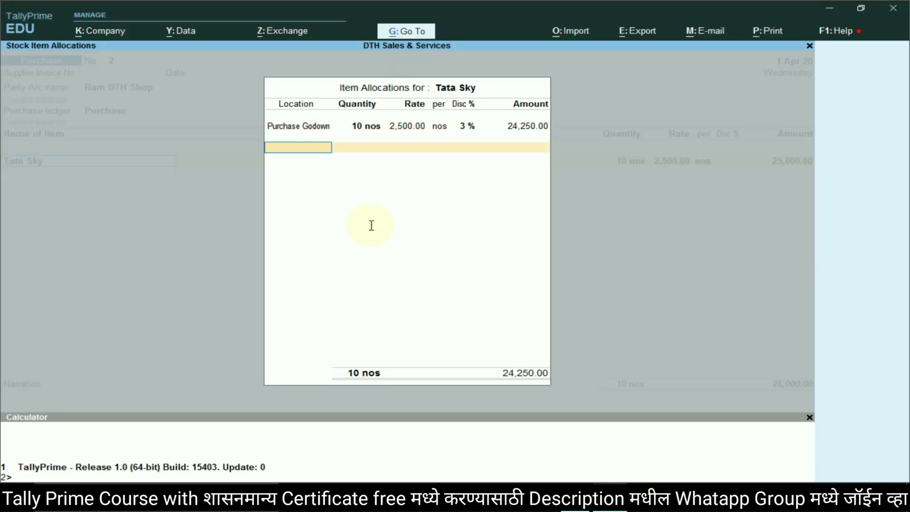
pyautogui.press('Return')
# Copy Dish TV from the Word table and start a stock item with that name under the DTH group in TallyPrime's voucher
pyautogui.hotkey('alt', 'Tab')
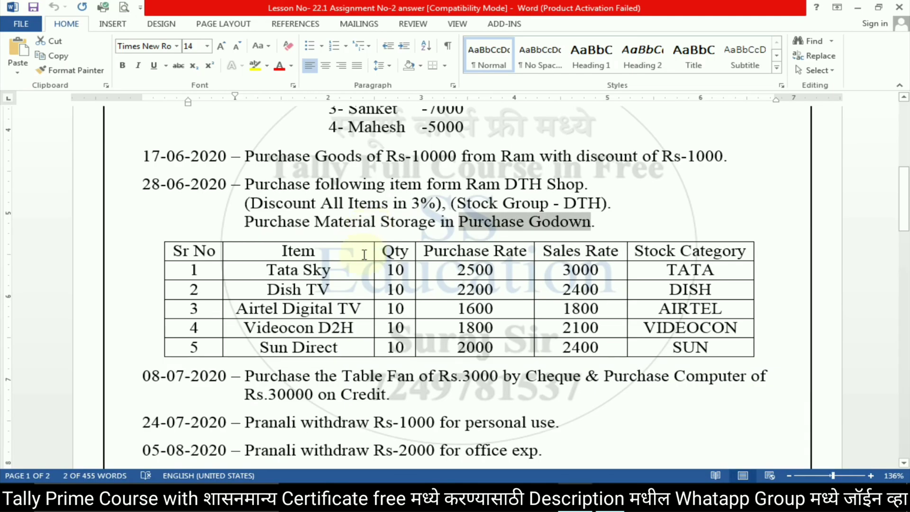
pyautogui.moveTo(268, 290); pyautogui.dragTo(347, 291)
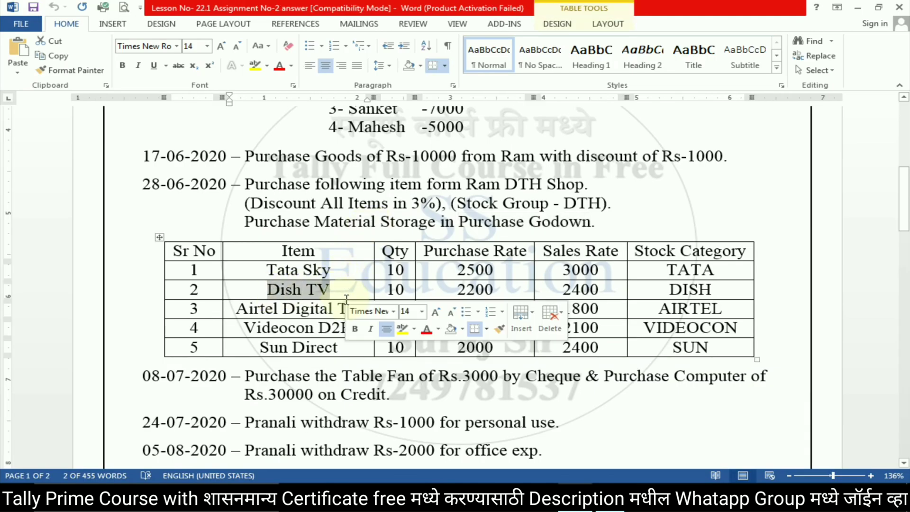
pyautogui.hotkey('alt', 'Tab')
pyautogui.hotkey('alt', 'c')
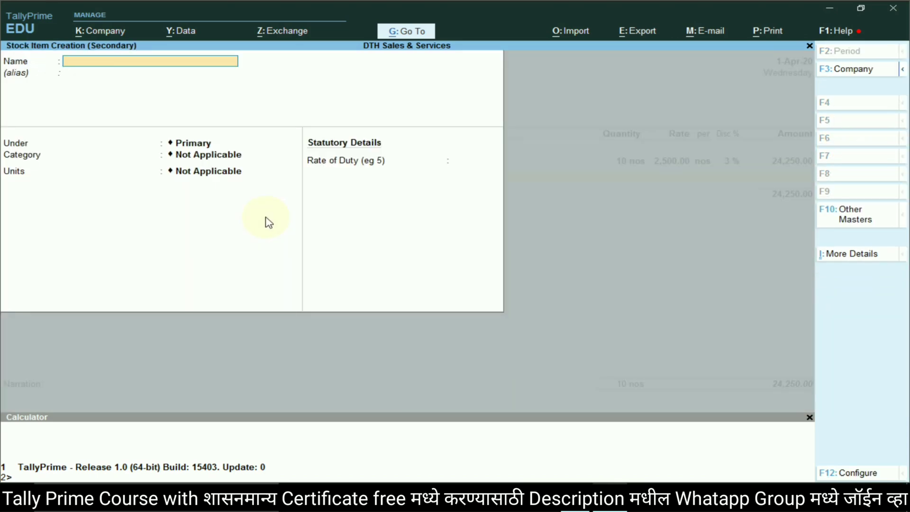
pyautogui.hotkey('ctrl', 'alt', 'v')
pyautogui.press('Return')
pyautogui.press('Return')
pyautogui.press('Down')
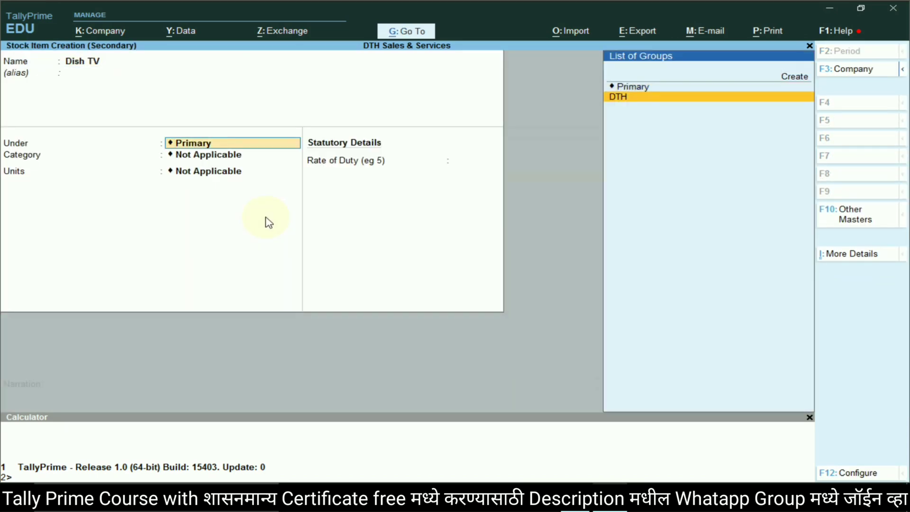
pyautogui.press('Return')
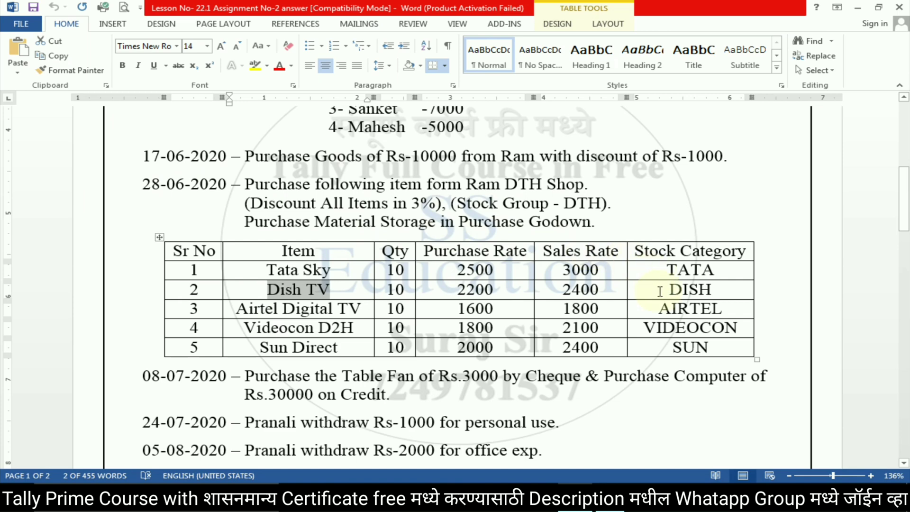
# Copy DISH from the Word table and create it as Dish TV's stock category under Primary in TallyPrime
pyautogui.doubleClick(685, 290)
pyautogui.hotkey('alt', 'Tab')
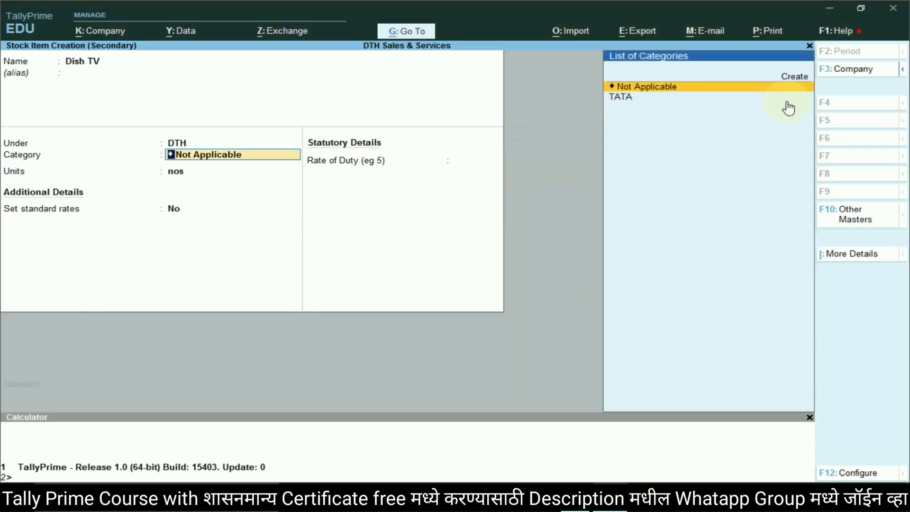
pyautogui.click(794, 80)
pyautogui.hotkey('ctrl', 'alt', 'v')
pyautogui.press('Return')
pyautogui.press('Return')
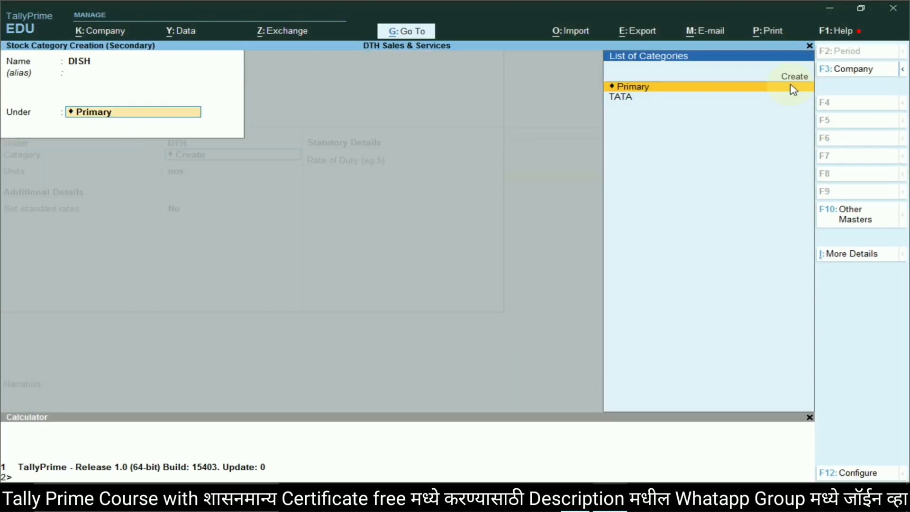
pyautogui.press('Return')
pyautogui.press('Return')
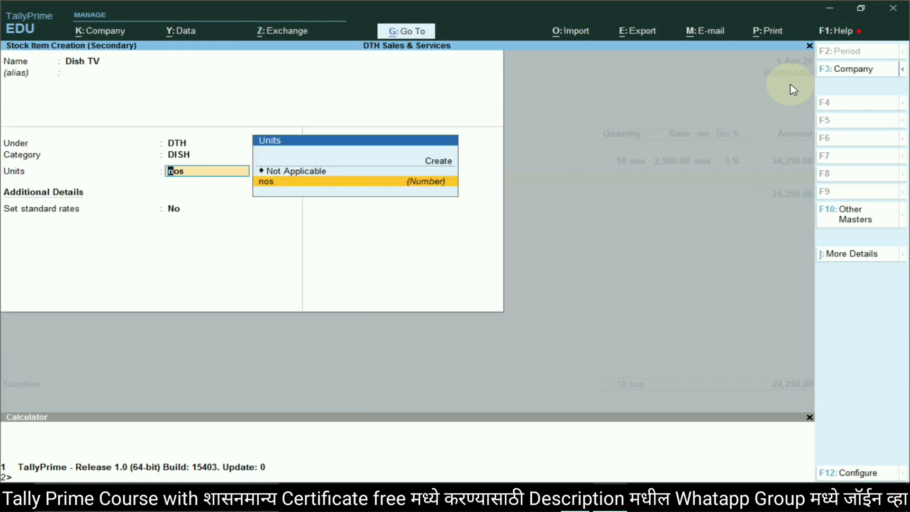
# Keep nos as Dish TV's unit, enable standard rates and set the standard cost to 2,200 per nos, checking Word
pyautogui.press('Return')
pyautogui.write('ye')
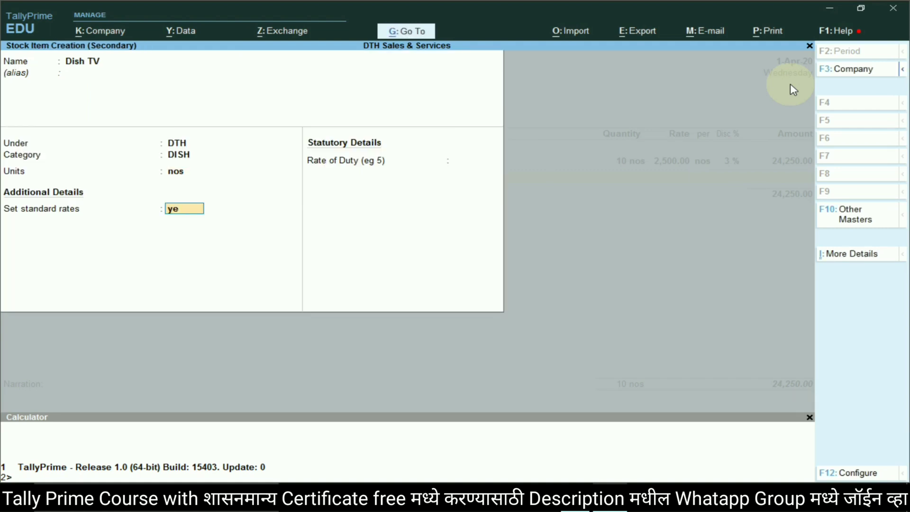
pyautogui.write('s')
pyautogui.press('Return')
pyautogui.press('Return')
pyautogui.hotkey('alt', 'Tab')
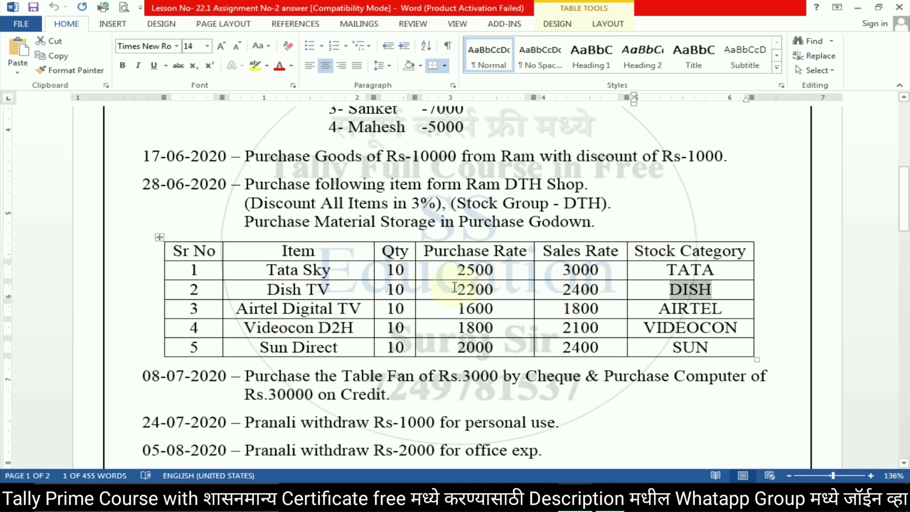
pyautogui.hotkey('alt', 'Tab')
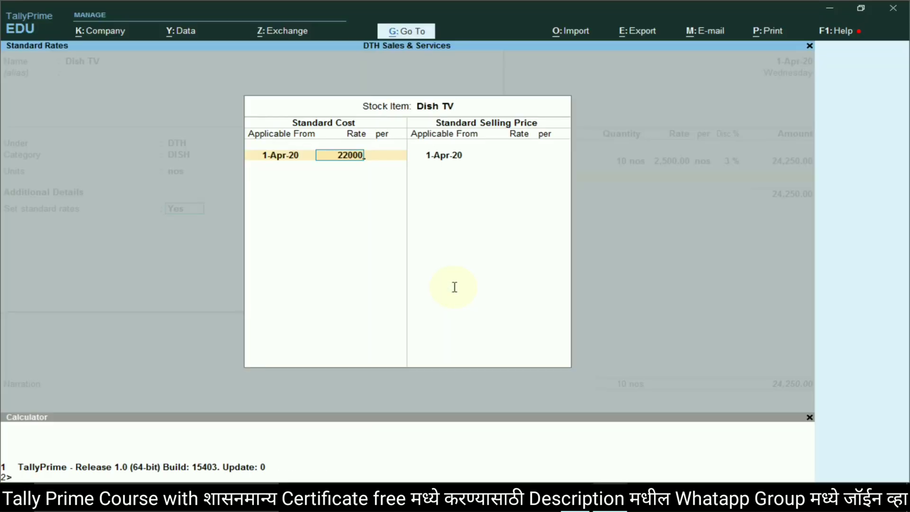
pyautogui.press('Return')
pyautogui.press('Return')
# Set Dish TV's standard selling price to 2400 per nos and save the stock item
pyautogui.press('Return')
pyautogui.write('240')
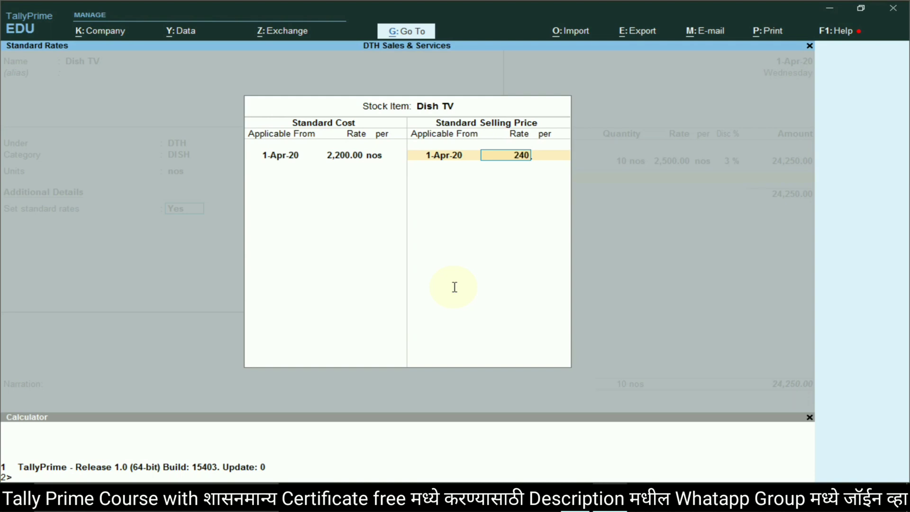
pyautogui.write('0')
pyautogui.press('Return')
pyautogui.press('Return')
pyautogui.press('Return')
pyautogui.press('Return')
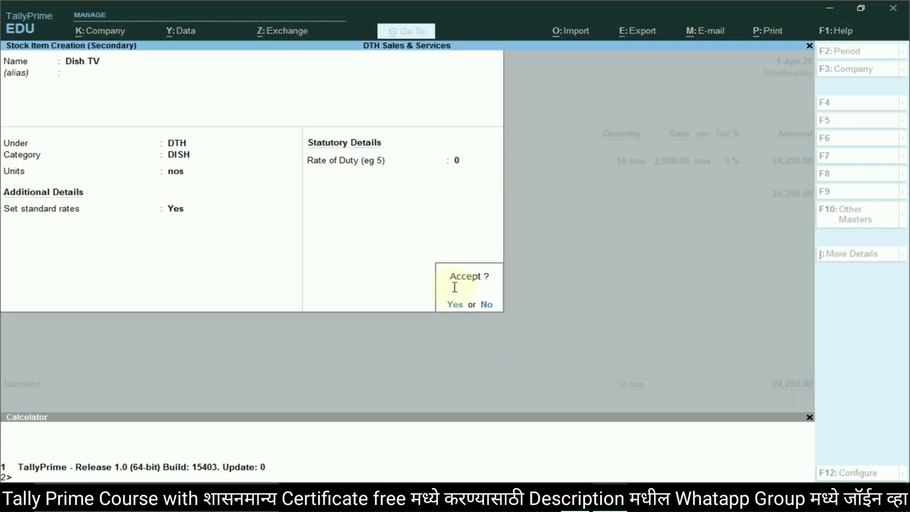
pyautogui.press('Return')
# Allocate 10 nos of Dish TV to Purchase Godown
pyautogui.write('P')
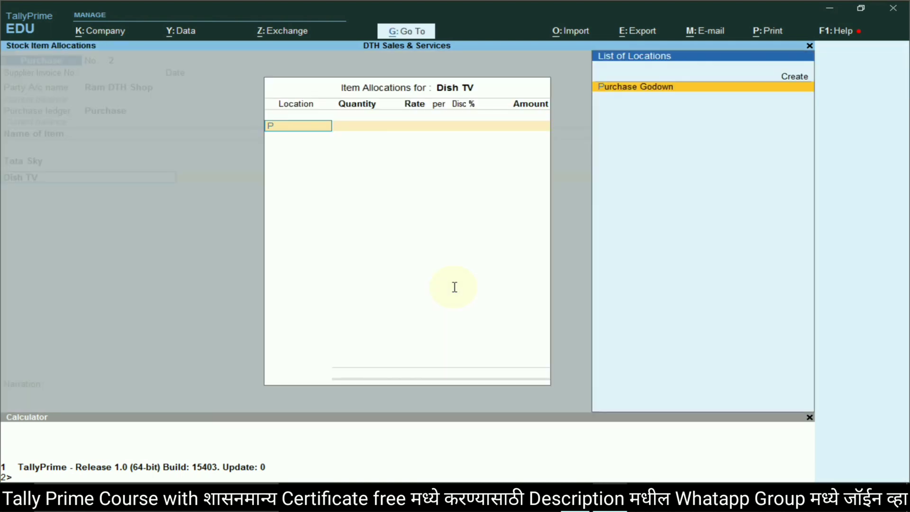
pyautogui.write('ur')
pyautogui.press('Return')
pyautogui.write('1')
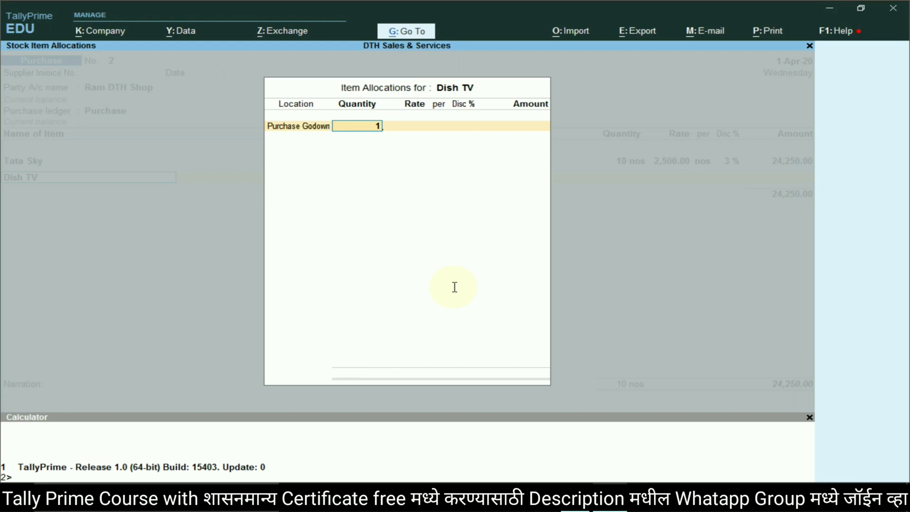
pyautogui.write('0')
pyautogui.press('Return')
# Check the purchase rate in Word, keep 2,200 per nos with a 3 % discount and finish Dish TV's item allocation
pyautogui.hotkey('alt', 'Tab')
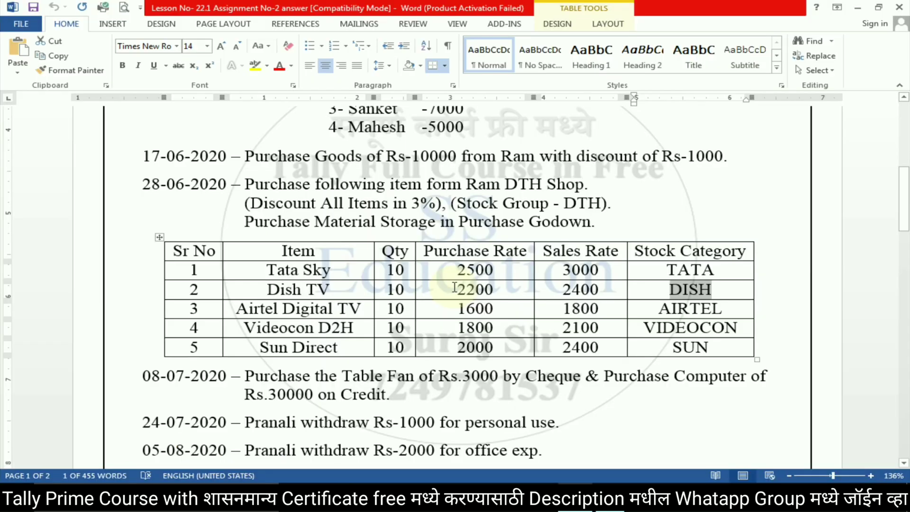
pyautogui.hotkey('alt', 'Tab')
pyautogui.press('Return')
pyautogui.write('3')
pyautogui.press('Return')
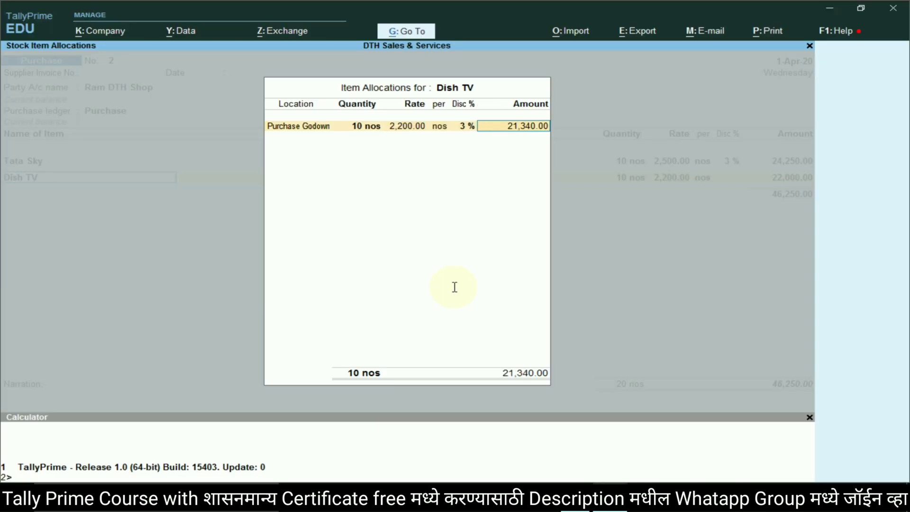
pyautogui.press('Return')
pyautogui.press('Return')
pyautogui.press('Return')
# Copy Airtel Digital TV from the Word table and start a stock item with that name under the DTH group in TallyPrime
pyautogui.hotkey('alt', 'Tab')
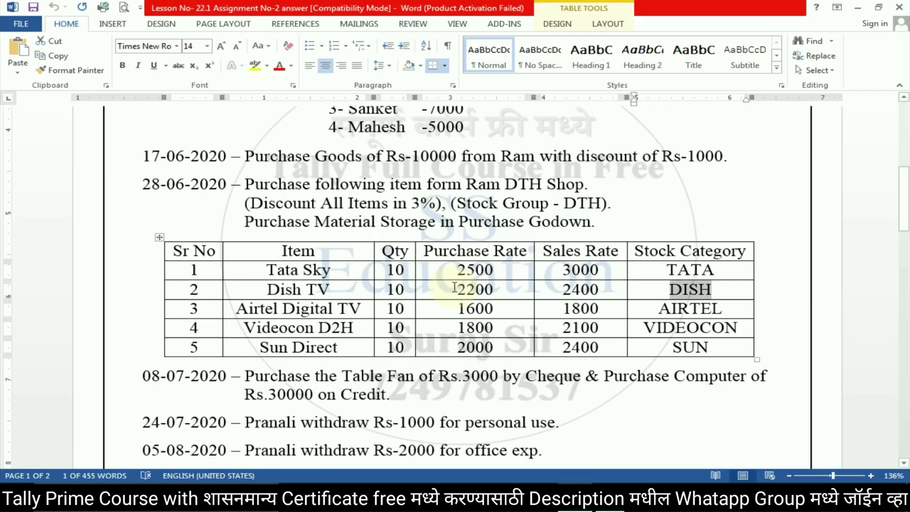
pyautogui.moveTo(237, 309); pyautogui.dragTo(357, 308)
pyautogui.hotkey('ctrl', 'c')
pyautogui.hotkey('alt', 'Tab')
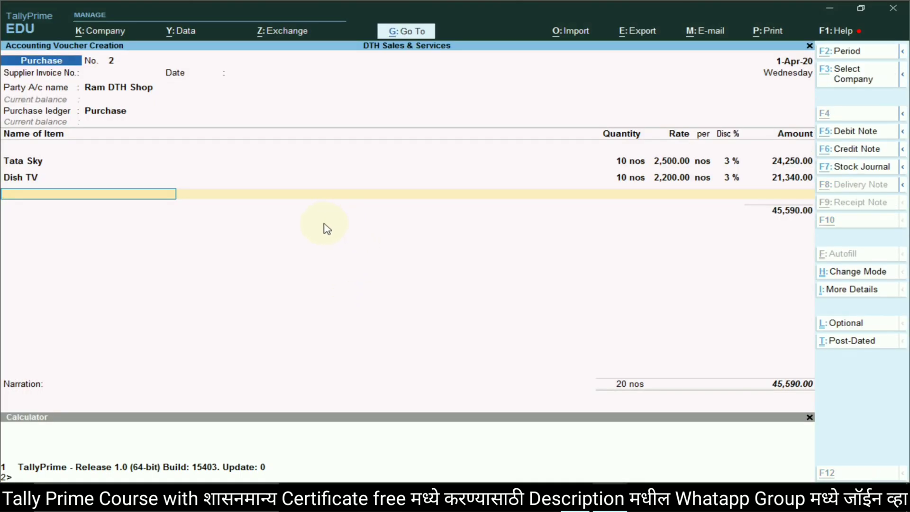
pyautogui.hotkey('alt', 'c')
pyautogui.hotkey('ctrl', 'alt', 'v')
pyautogui.press('Return')
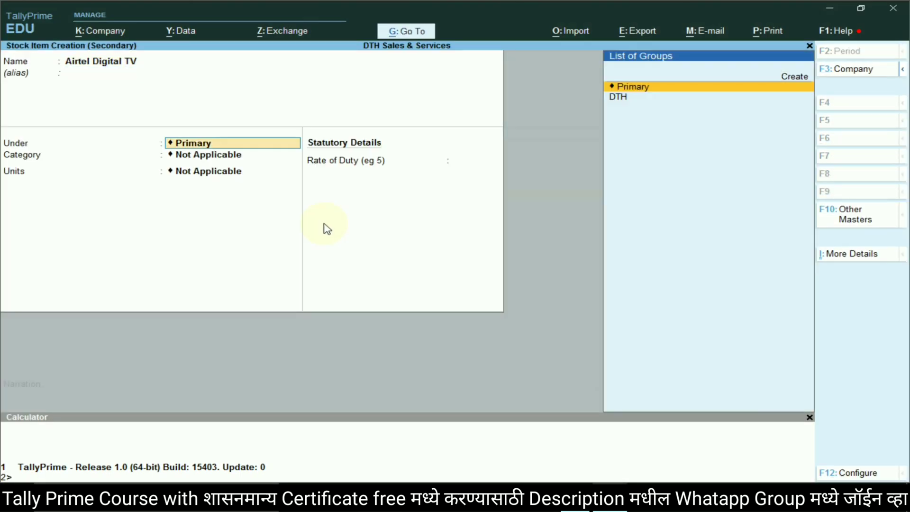
pyautogui.press('Down')
pyautogui.press('Return')
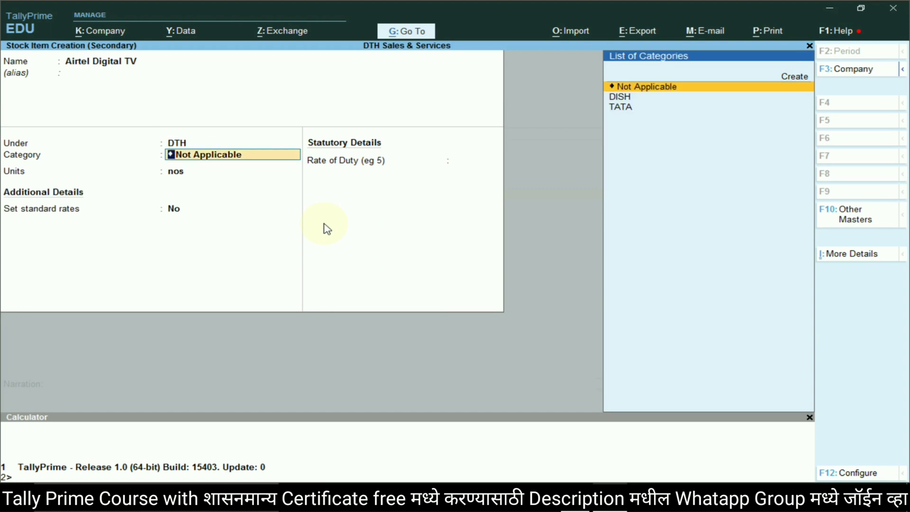
# Copy AIRTEL from Word, create it as Airtel Digital TV's stock category under Primary in TallyPrime and keep nos as the unit
pyautogui.hotkey('alt', 'Tab')
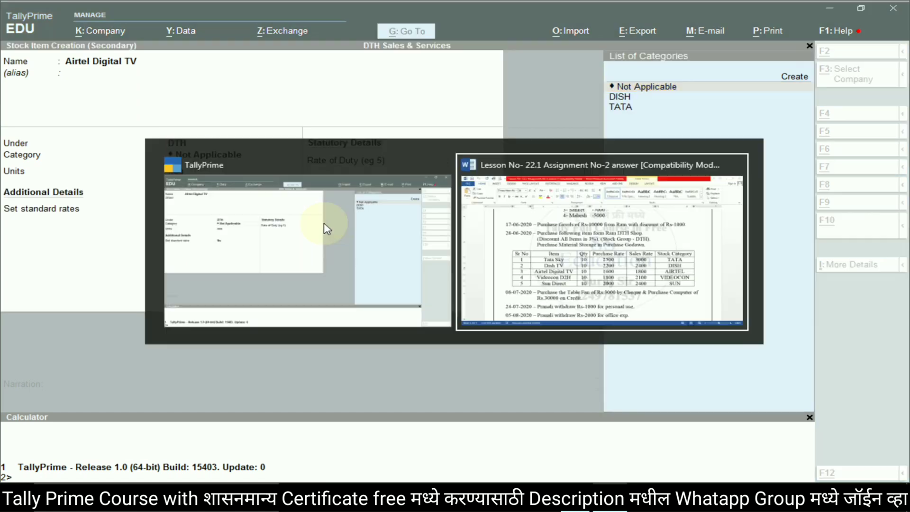
pyautogui.moveTo(660, 309); pyautogui.dragTo(723, 311)
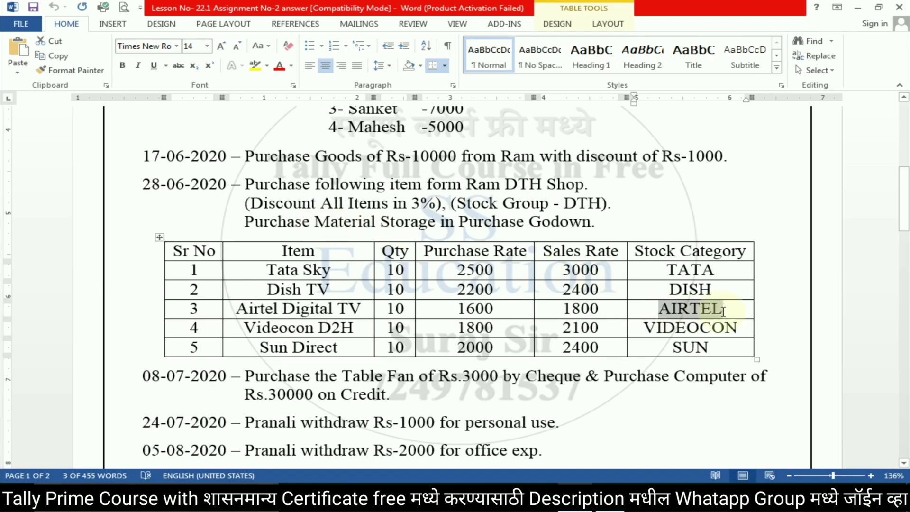
pyautogui.hotkey('alt', 'Tab')
pyautogui.click(808, 82)
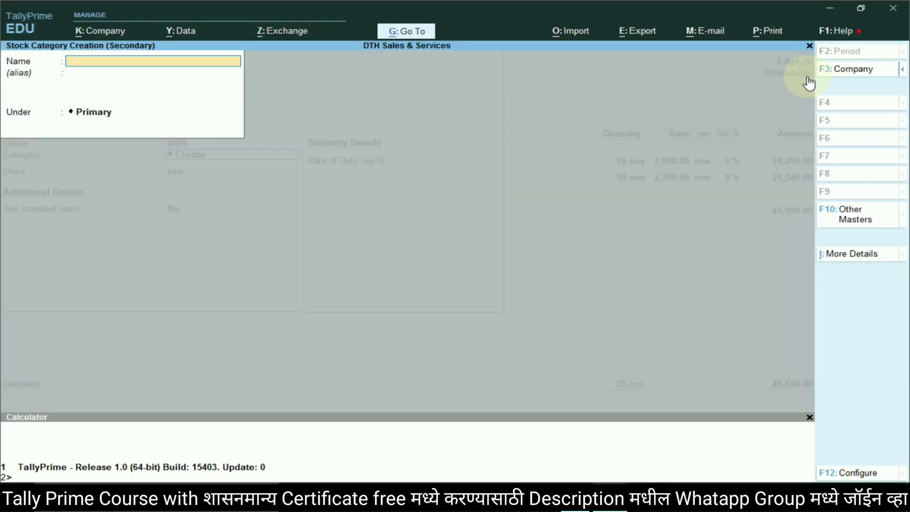
pyautogui.hotkey('ctrl', 'v')
pyautogui.press('Return')
pyautogui.press('Return')
pyautogui.press('Return')
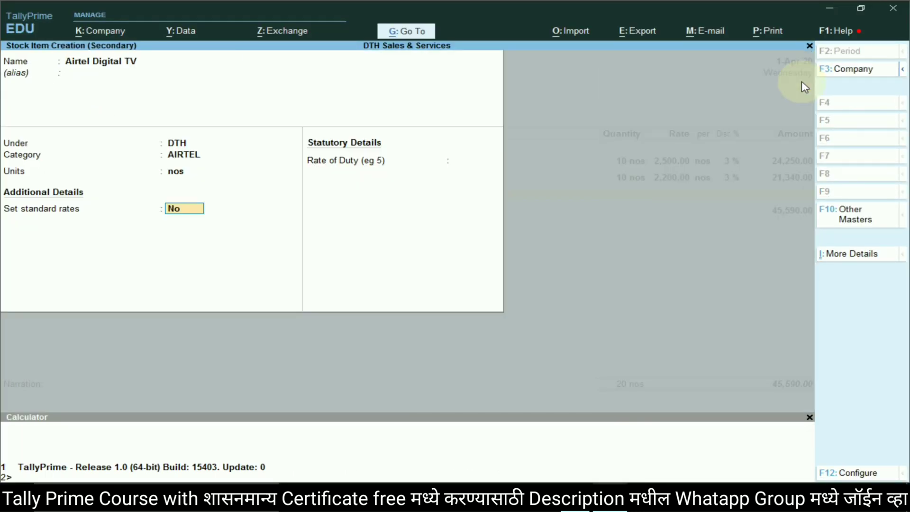
# Enable standard rates for Airtel Digital TV and set its standard cost to 1,600 per nos, checking Word
pyautogui.write('yes')
pyautogui.press('Return')
pyautogui.press('Return')
pyautogui.hotkey('alt', 'Tab')
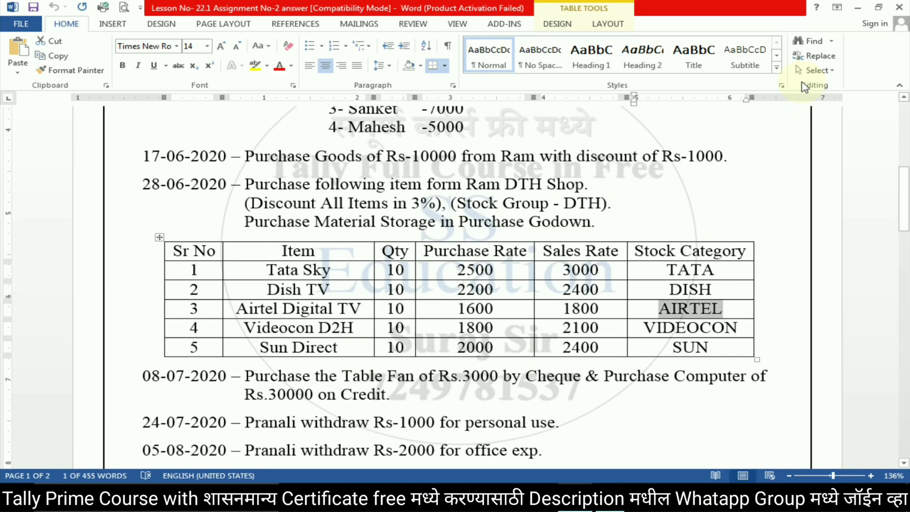
pyautogui.hotkey('alt', 'Tab')
pyautogui.write('1,600')
pyautogui.press('Return')
pyautogui.press('Return')
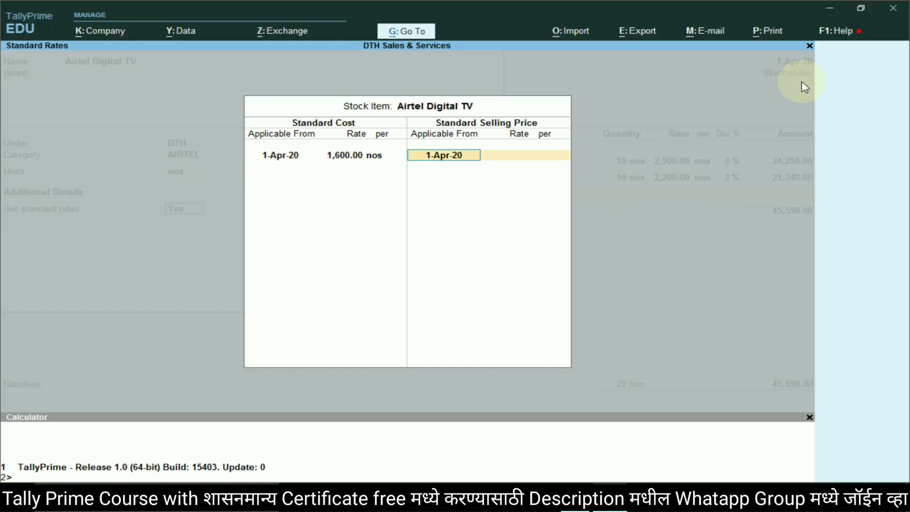
# Set Airtel Digital TV's standard selling price to 1800 per nos and save the stock item
pyautogui.press('Return')
pyautogui.write('1')
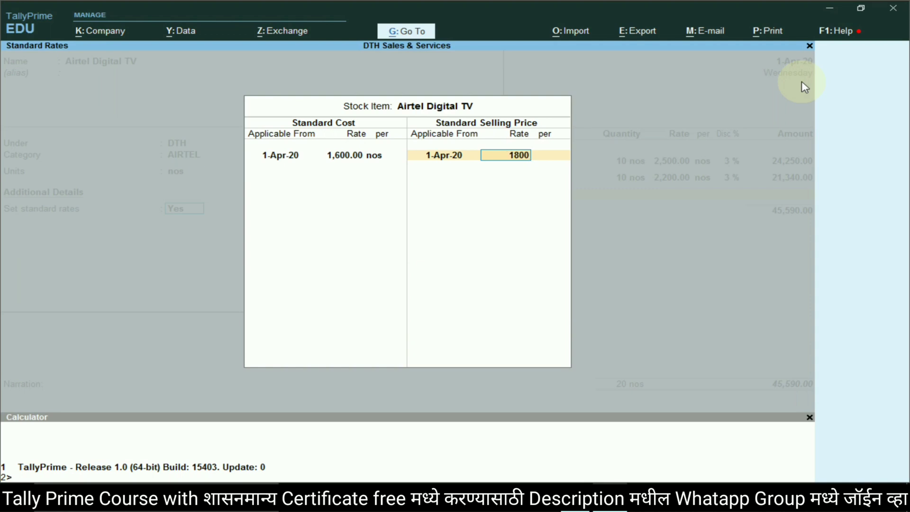
pyautogui.write('800')
pyautogui.press('Return')
pyautogui.press('Return')
pyautogui.press('Return')
pyautogui.press('Return')
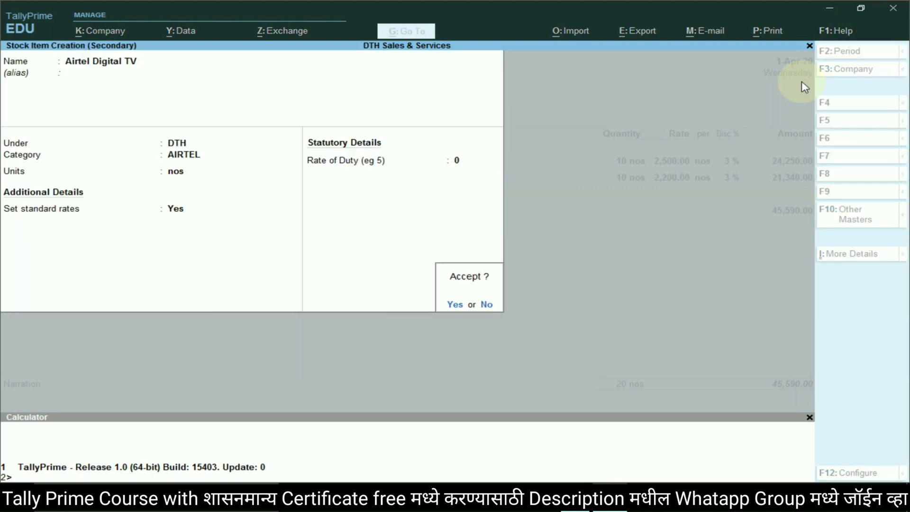
pyautogui.press('Return')
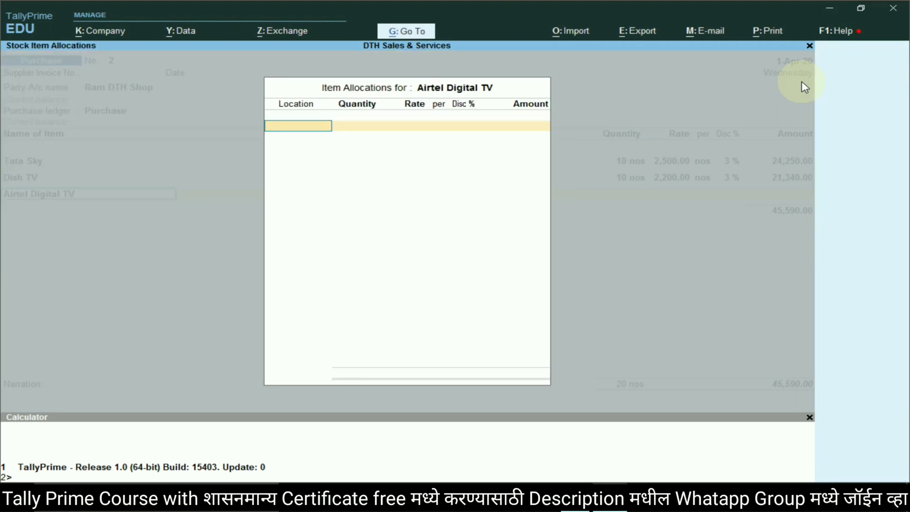
# Allocate 10 nos of Airtel Digital TV to Purchase Godown at rate 1,600 with a 3 % discount
pyautogui.write('Pur')
pyautogui.press('Return')
pyautogui.write('1')
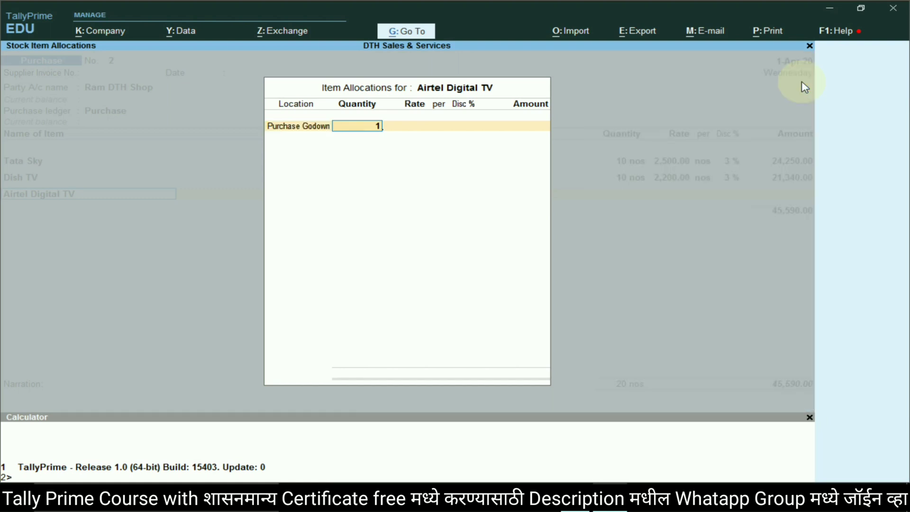
pyautogui.write('0')
pyautogui.press('Return')
pyautogui.press('Return')
pyautogui.press('Return')
pyautogui.write('3')
pyautogui.press('Return')
pyautogui.press('Return')
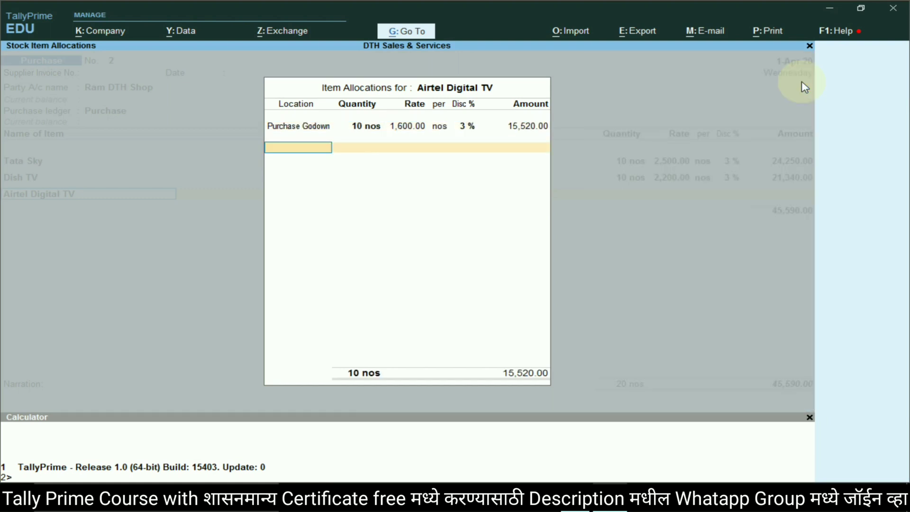
pyautogui.press('Return')
pyautogui.press('Return')
# Copy Videocon D2H from the Word table and start a stock item with that name under the DTH group in TallyPrime
pyautogui.hotkey('alt', 'Tab')
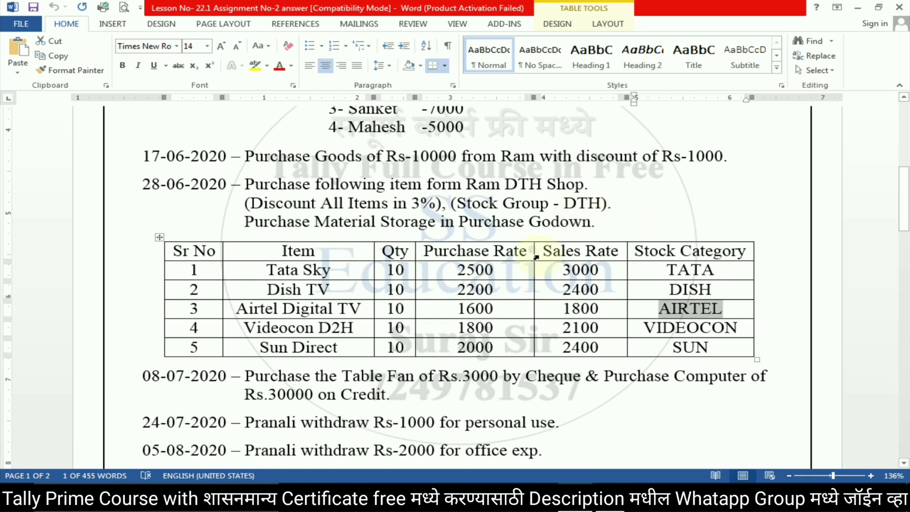
pyautogui.moveTo(243, 327); pyautogui.dragTo(353, 327)
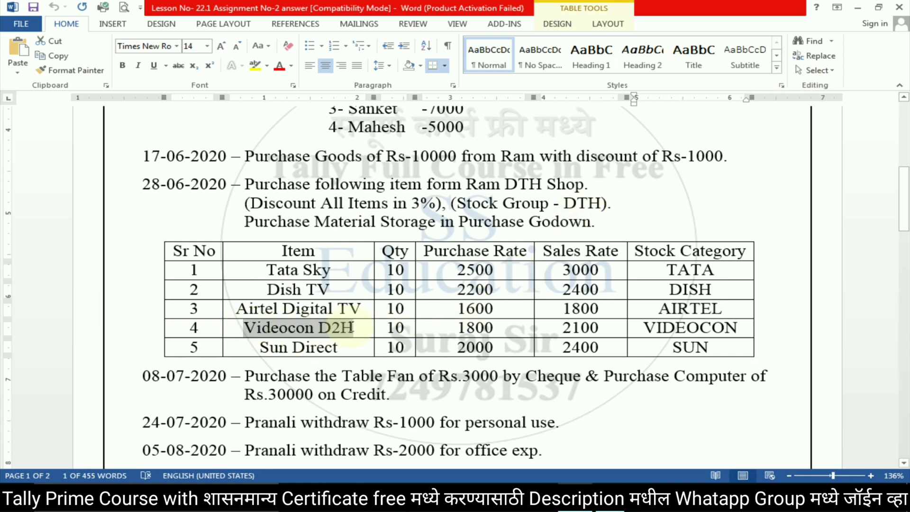
pyautogui.hotkey('alt', 'Tab')
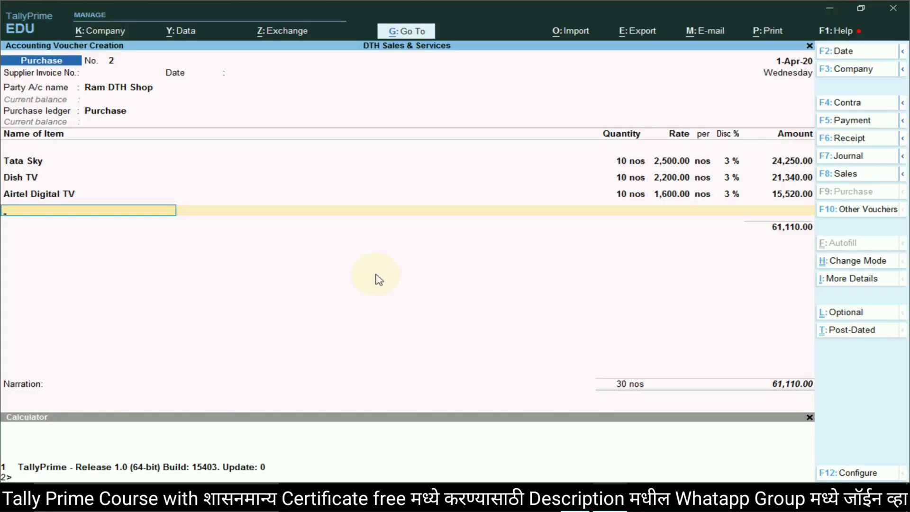
pyautogui.hotkey('alt', 'c')
pyautogui.hotkey('ctrl', 'alt', 'v')
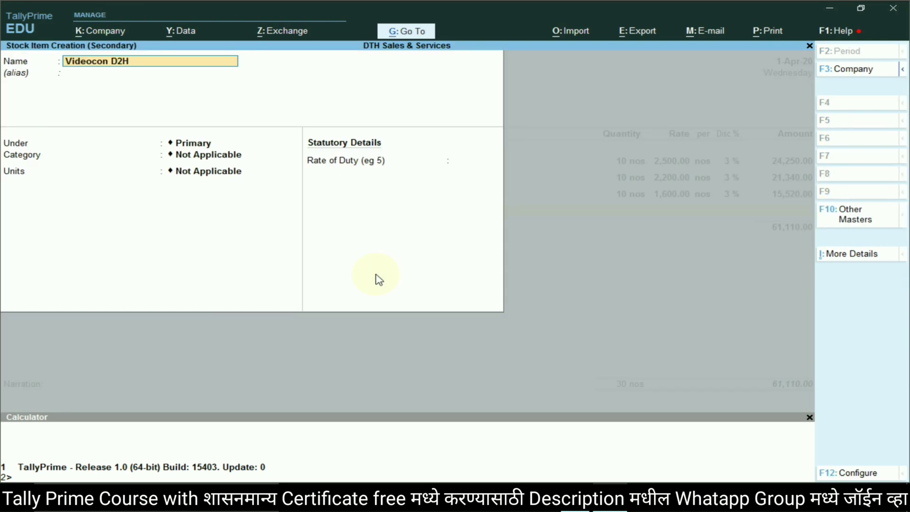
pyautogui.press('Return')
pyautogui.press('Return')
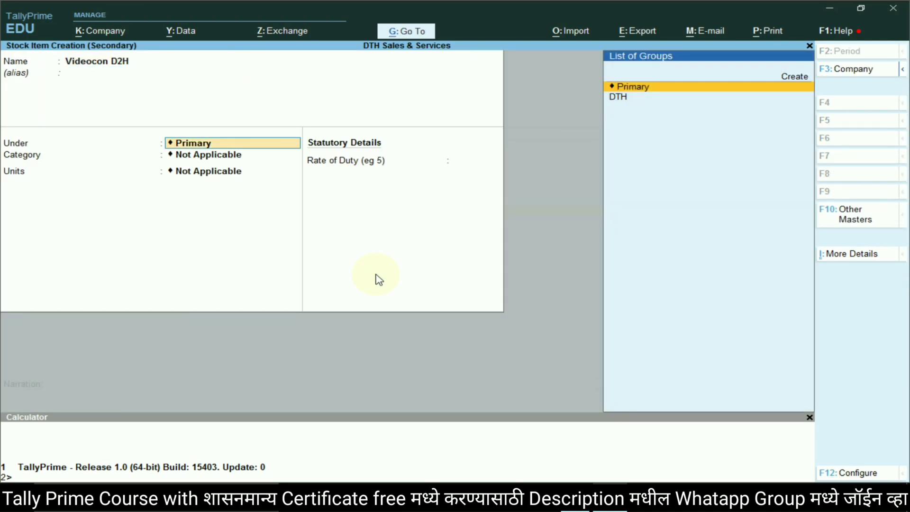
pyautogui.press('Down')
pyautogui.press('Return')
# Copy VIDEOCON from the Word table, create that stock category in TallyPrime for Videocon D2H and choose nos as its unit
pyautogui.hotkey('alt', 'Tab')
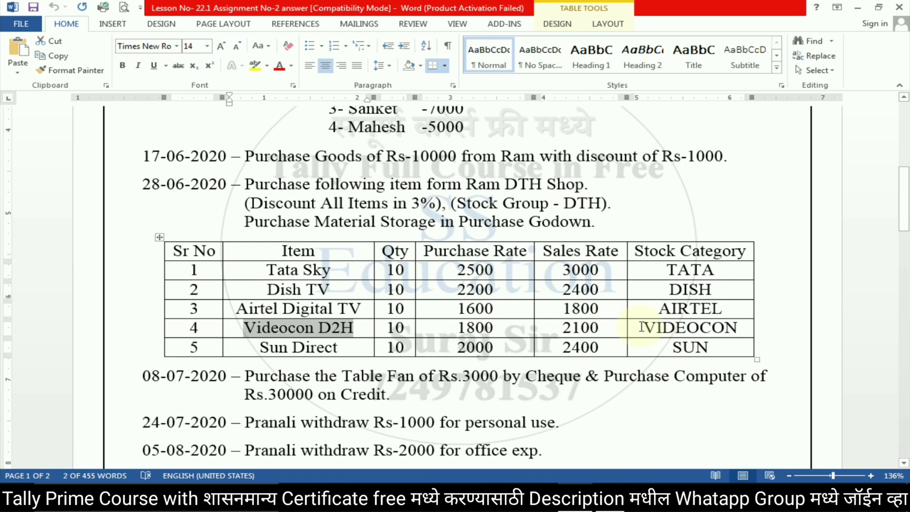
pyautogui.moveTo(641, 327); pyautogui.dragTo(740, 328)
pyautogui.hotkey('alt', 'Tab')
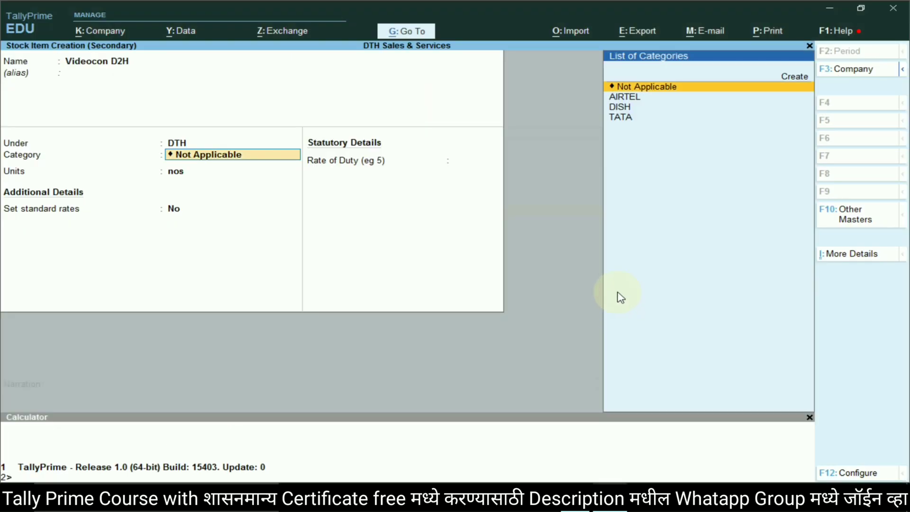
pyautogui.click(792, 78)
pyautogui.hotkey('ctrl', 'alt', 'v')
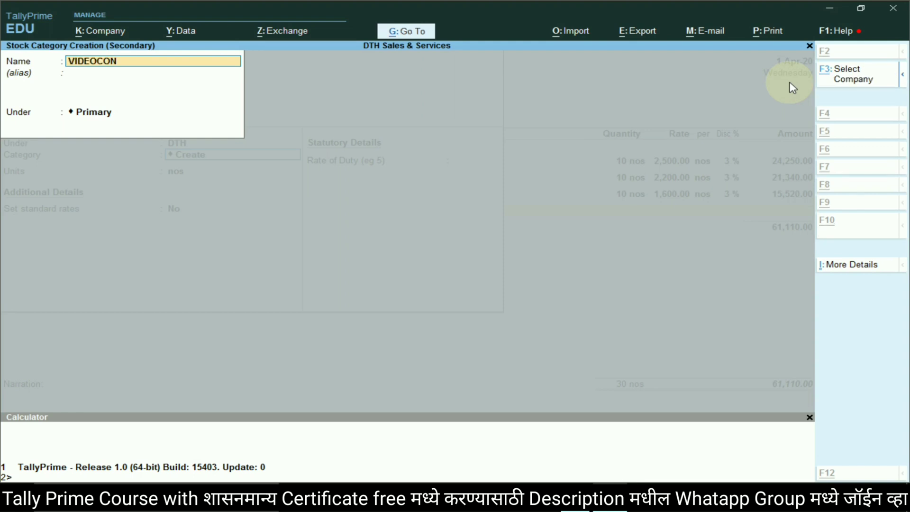
pyautogui.press('Return')
pyautogui.press('Return')
pyautogui.press('Return')
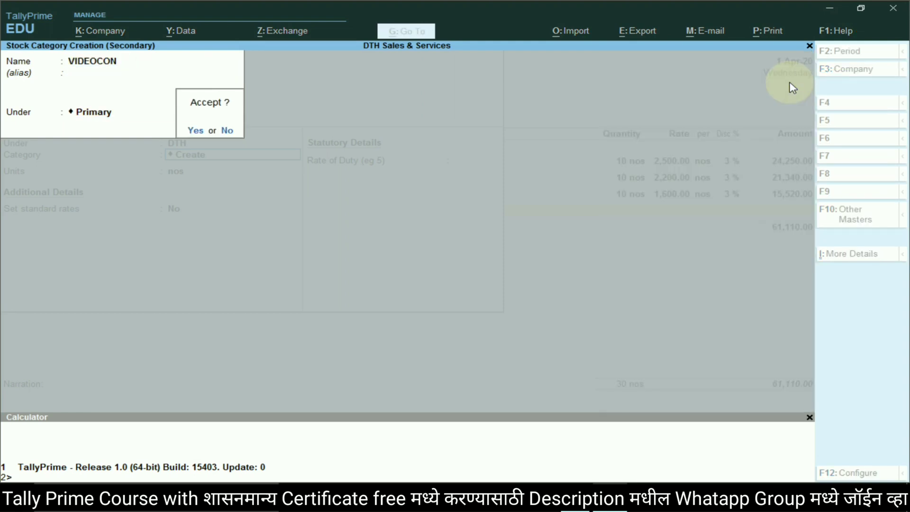
pyautogui.press('Return')
pyautogui.press('Up')
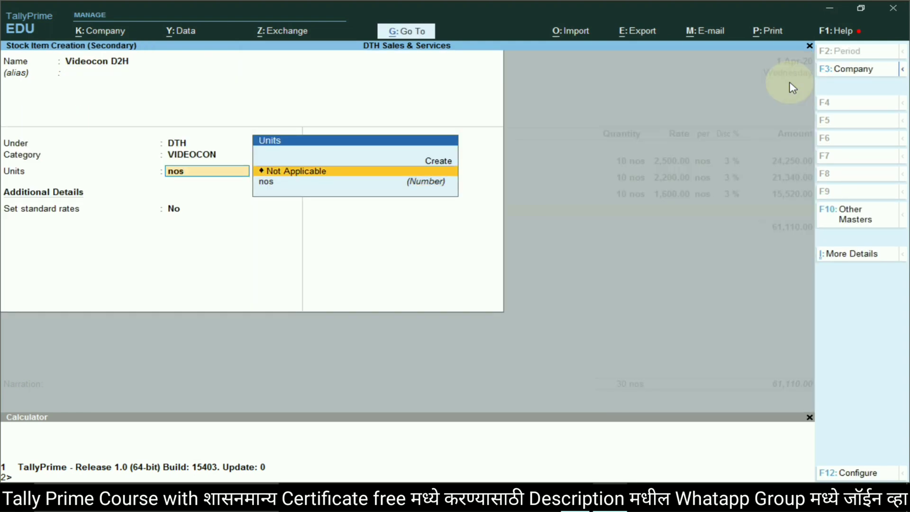
pyautogui.press('Down')
pyautogui.press('Return')
# Enable standard rates for Videocon D2H and set its standard cost to 1800 per nos, checking Word
pyautogui.write('ye')
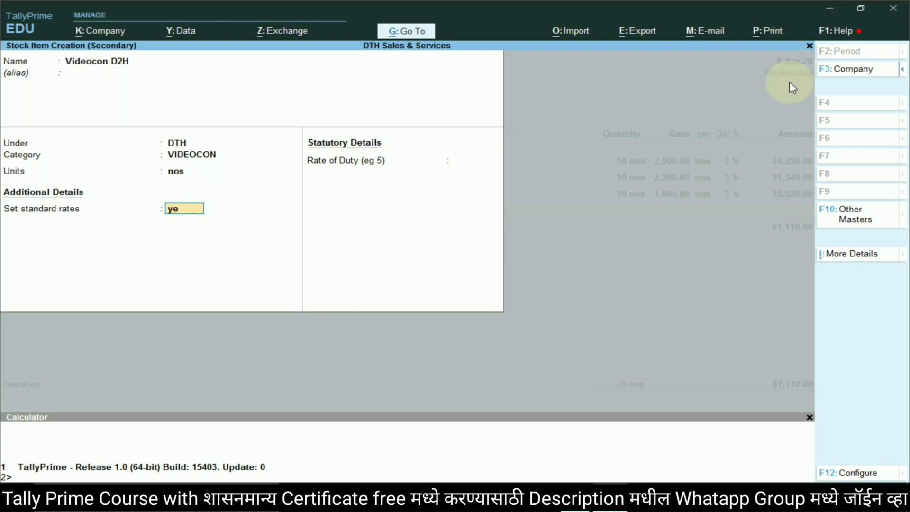
pyautogui.write('s')
pyautogui.press('Return')
pyautogui.press('Return')
pyautogui.hotkey('alt', 'Tab')
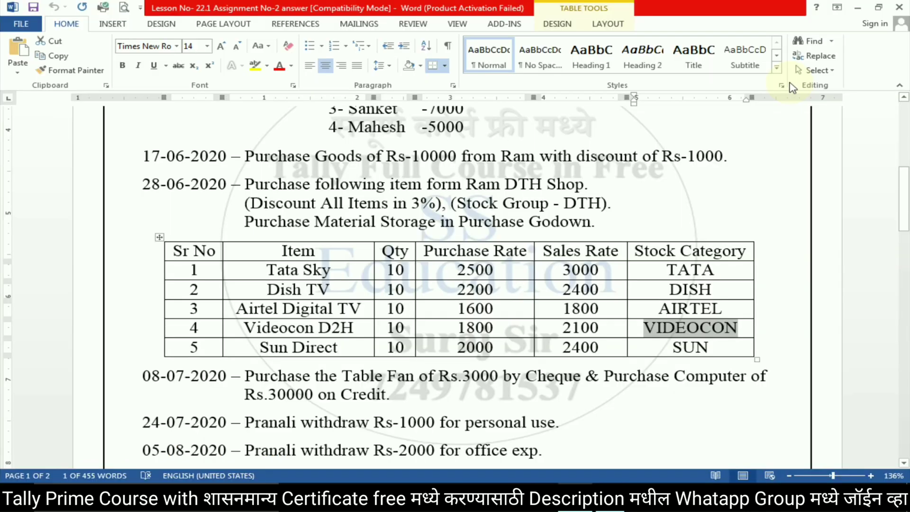
pyautogui.hotkey('alt', 'Tab')
pyautogui.write('18')
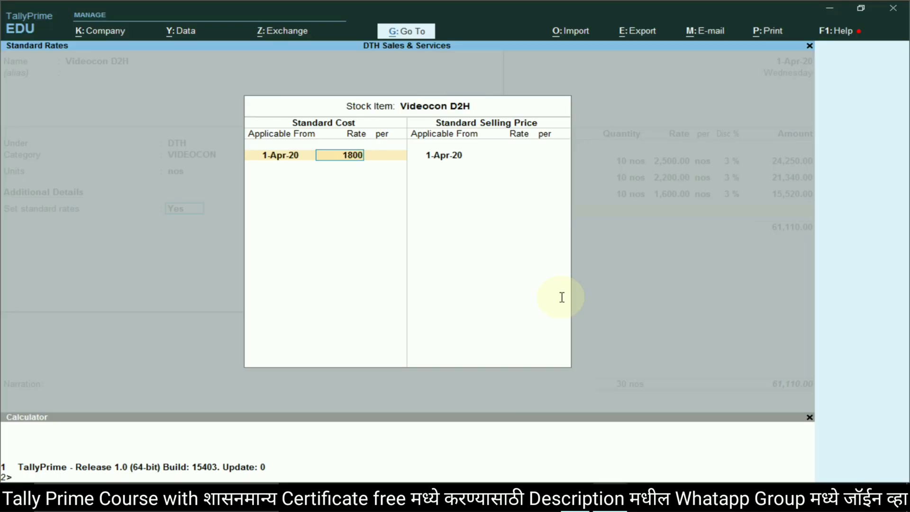
pyautogui.press('Return')
pyautogui.press('Return')
# Set Videocon D2H's standard selling price to 2100 per nos and save the stock item
pyautogui.write('2')
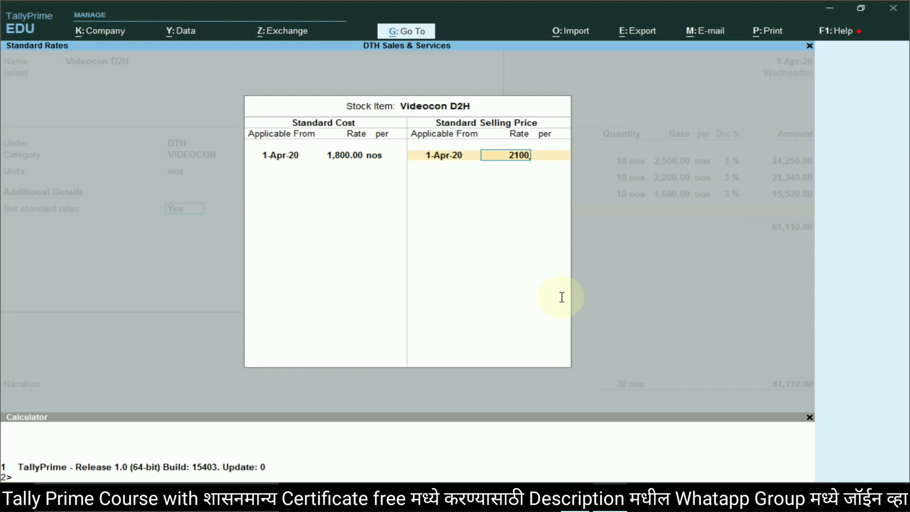
pyautogui.write('100')
pyautogui.press('Return')
pyautogui.press('Return')
pyautogui.press('Return')
pyautogui.press('Return')
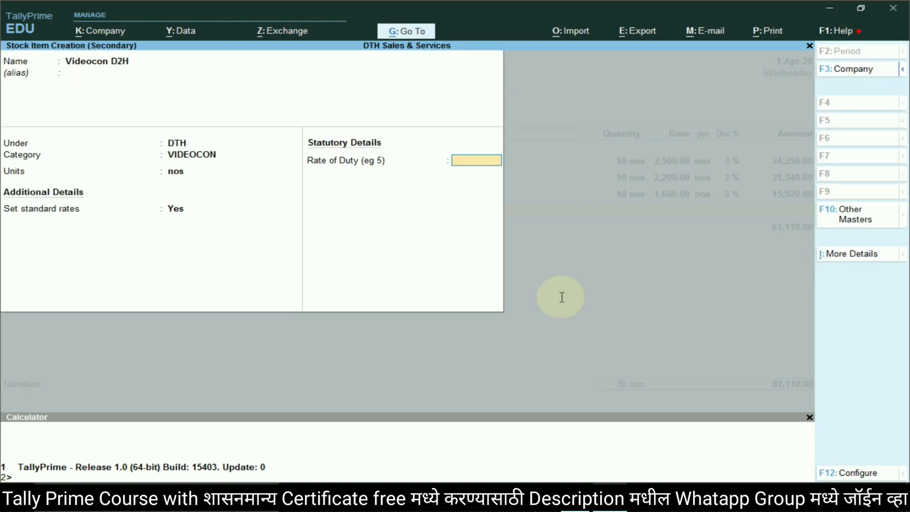
pyautogui.press('Return')
# Allocate 10 nos of Videocon D2H to Purchase Godown at rate 1,800 with a 3 % discount
pyautogui.hotkey('alt', 'Tab')
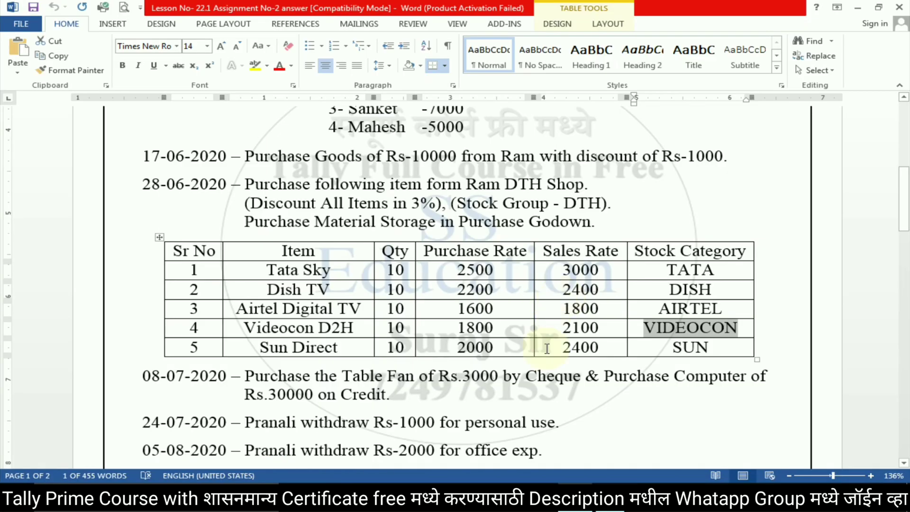
pyautogui.hotkey('alt', 'Tab')
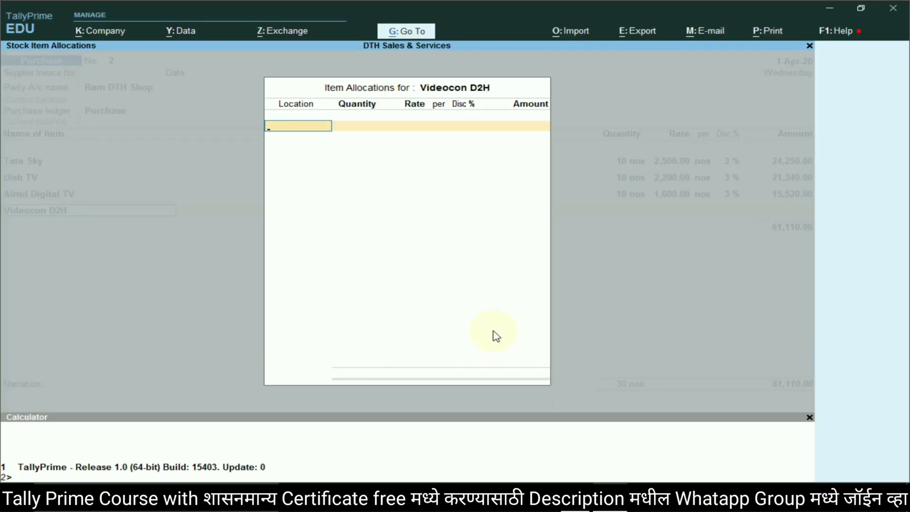
pyautogui.write('Pur')
pyautogui.press('Return')
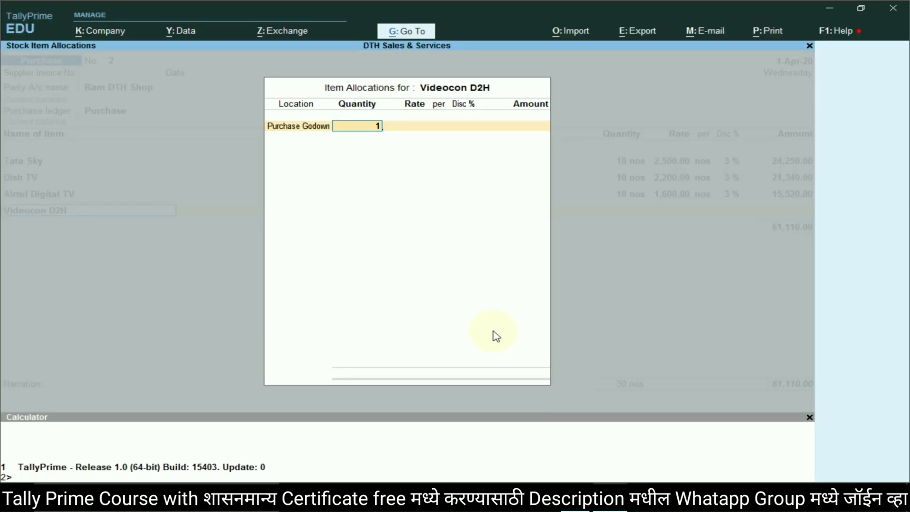
pyautogui.write('0')
pyautogui.press('Return')
pyautogui.press('Return')
pyautogui.press('Return')
pyautogui.write('3')
pyautogui.press('Return')
pyautogui.press('Return')
pyautogui.press('Return')
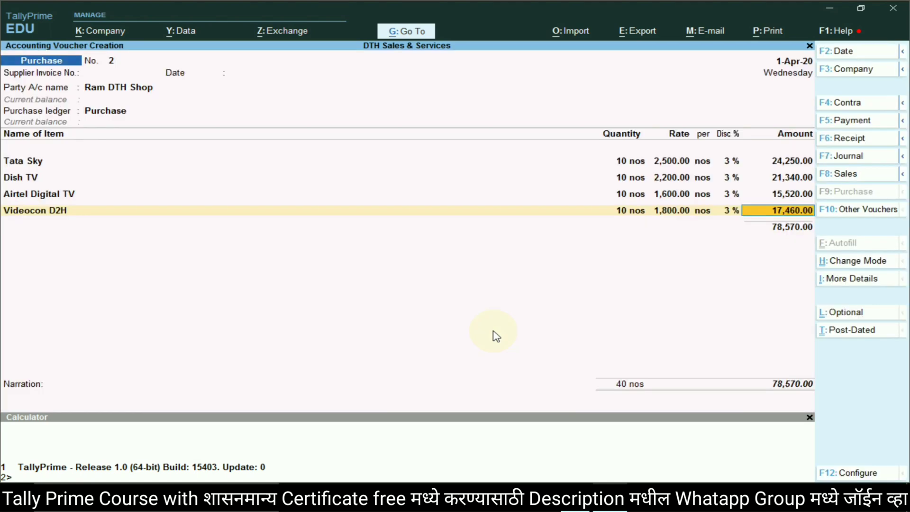
pyautogui.press('Return')
# Copy Sun Direct from the Word table and start a stock item with that name under the DTH group in TallyPrime
pyautogui.hotkey('alt', 'Tab')
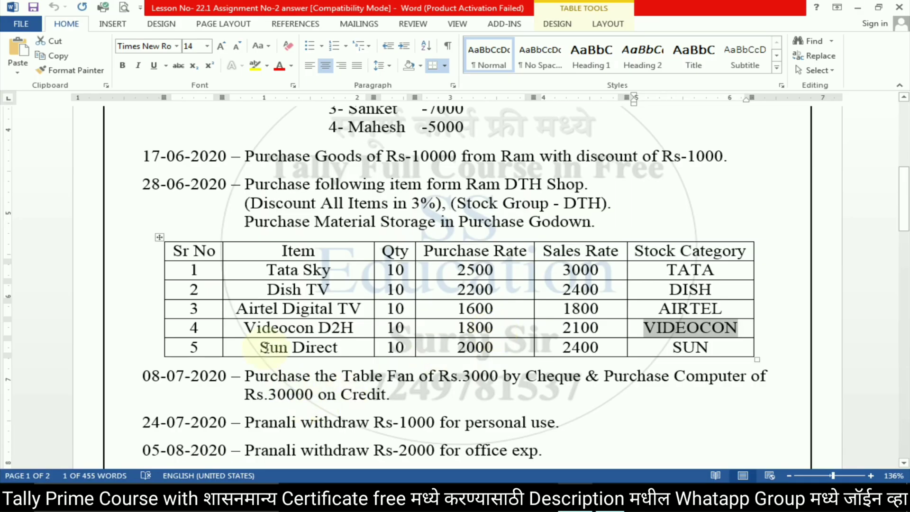
pyautogui.moveTo(262, 347); pyautogui.dragTo(338, 350)
pyautogui.hotkey('alt', 'Tab')
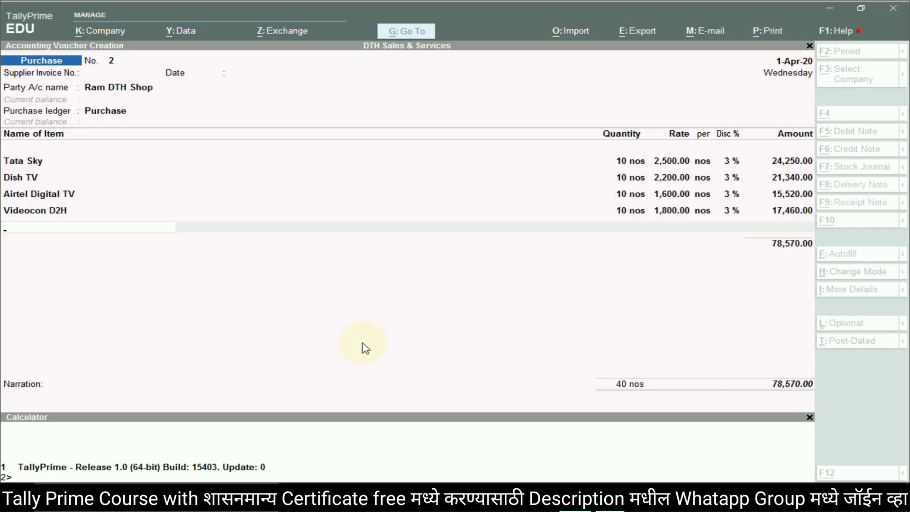
pyautogui.hotkey('alt', 'c')
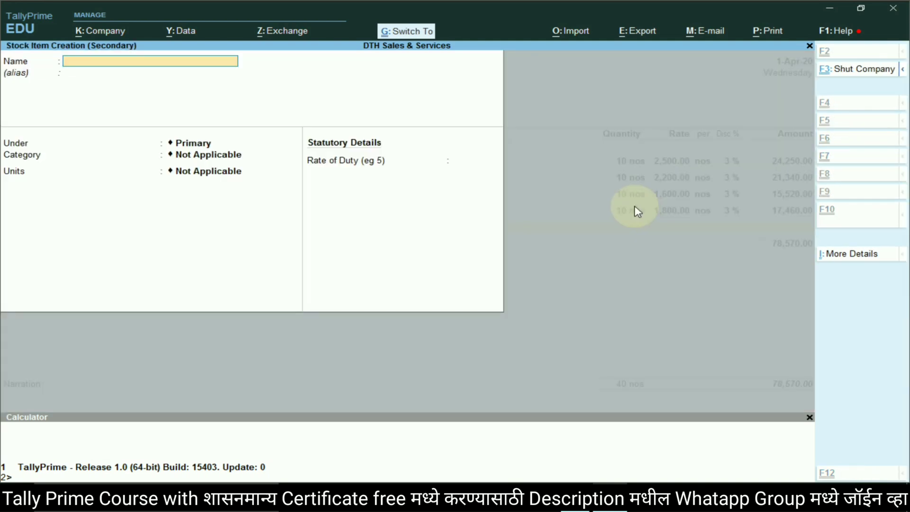
pyautogui.write('Sun Direct')
pyautogui.press('Return')
pyautogui.press('Return')
pyautogui.press('Return')
pyautogui.press('BackSpace')
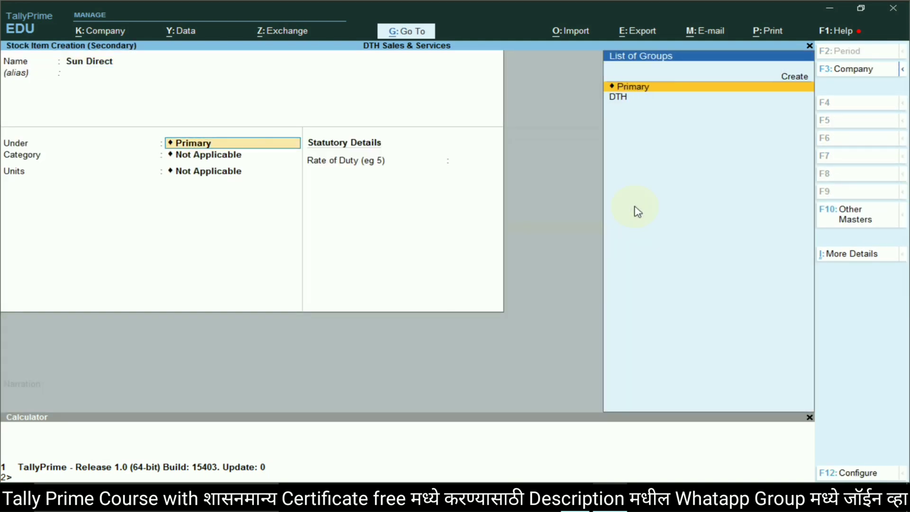
pyautogui.press('Down')
pyautogui.press('Return')
# Copy SUN from the Word table, create that stock category in TallyPrime for Sun Direct and choose nos as its unit
pyautogui.hotkey('alt', 'Tab')
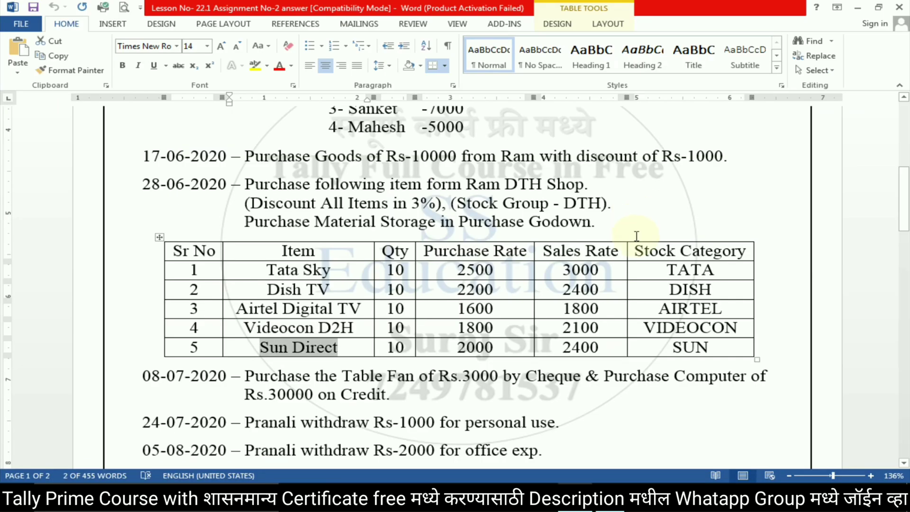
pyautogui.moveTo(674, 348); pyautogui.dragTo(717, 350)
pyautogui.hotkey('alt', 'Tab')
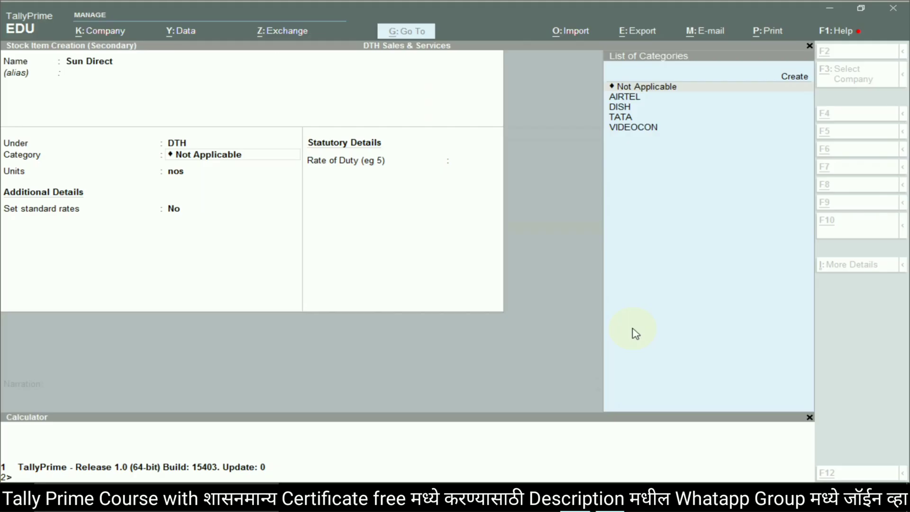
pyautogui.click(795, 78)
pyautogui.write('SUN')
pyautogui.press('Return')
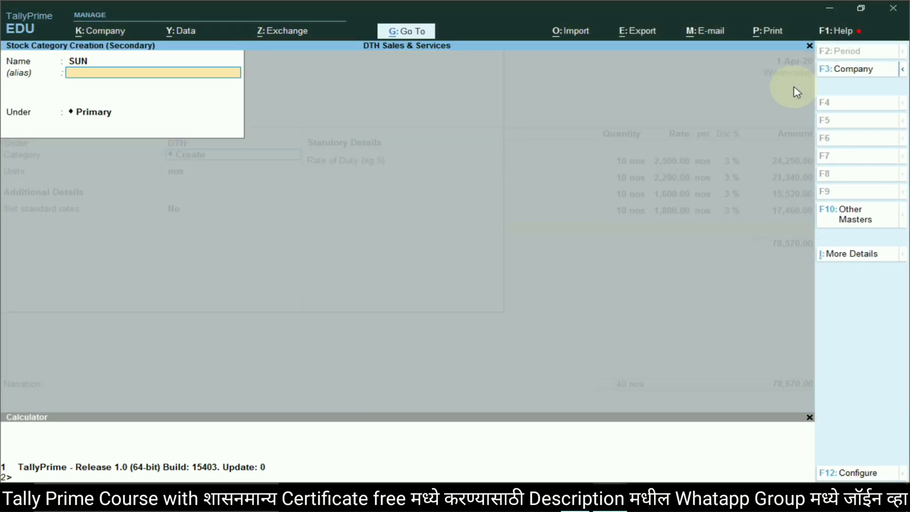
pyautogui.press('Return')
pyautogui.press('Return')
pyautogui.press('Return')
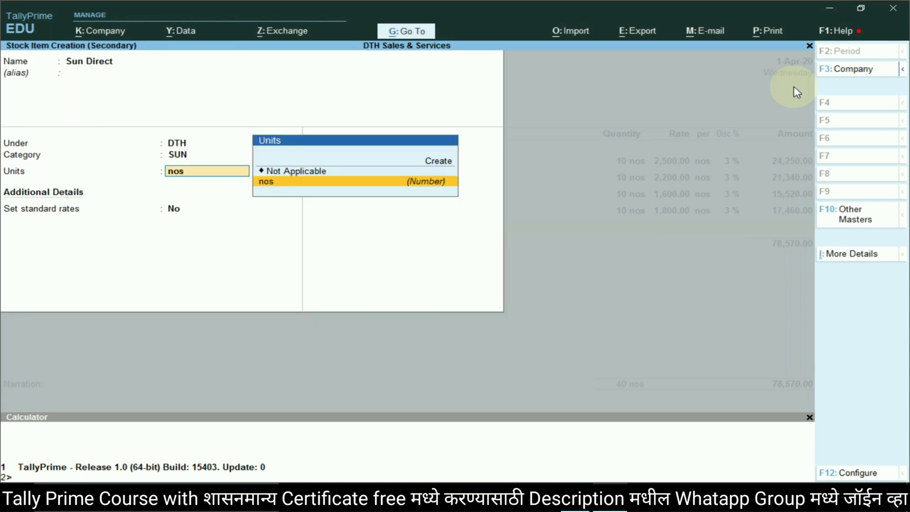
pyautogui.press('Return')
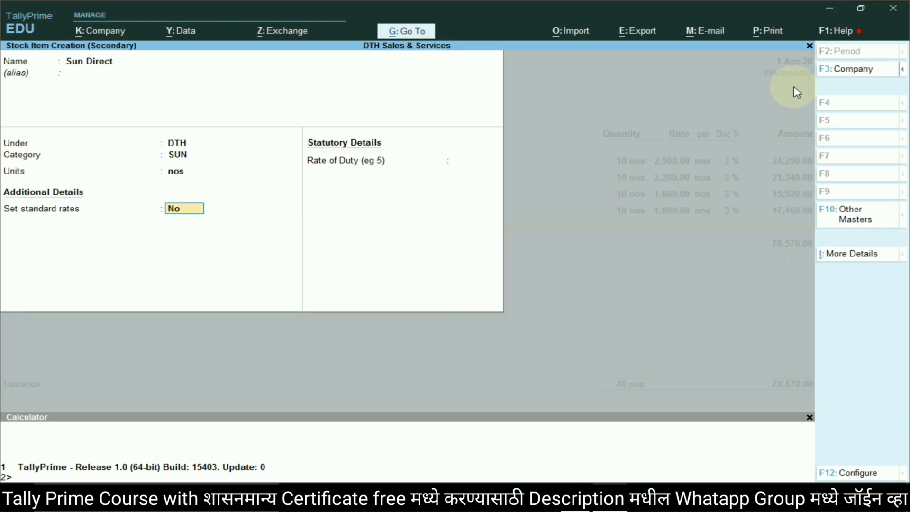
# Enable standard rates for Sun Direct and set its standard cost to 2,000 per nos, checking Word
pyautogui.press('Return')
pyautogui.press('Return')
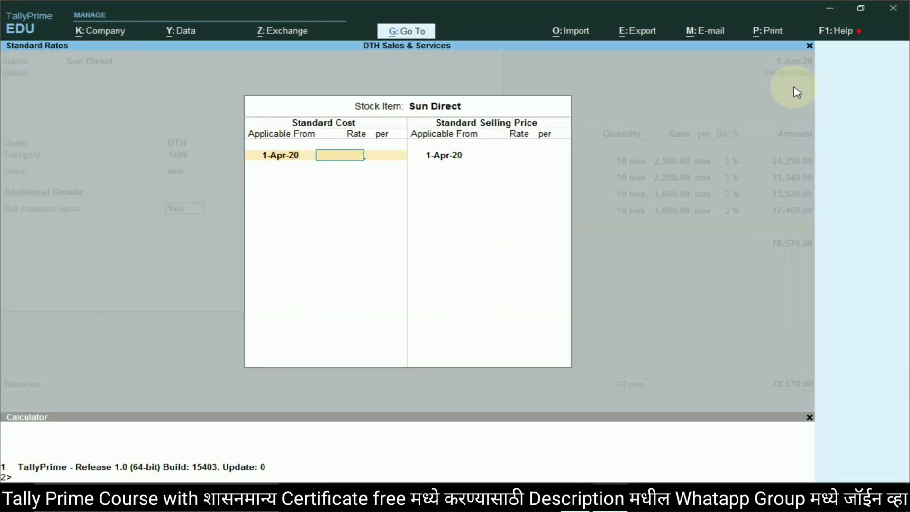
pyautogui.hotkey('alt', 'Tab')
pyautogui.hotkey('alt', 'Tab')
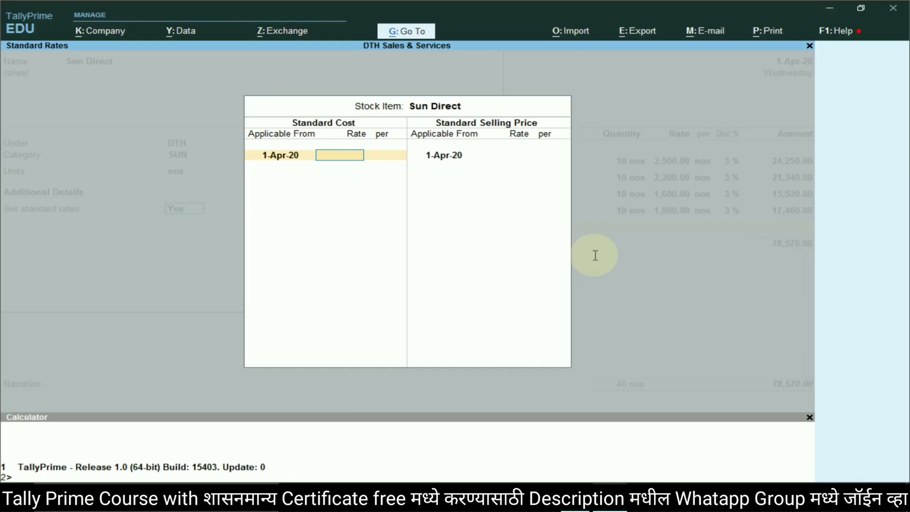
pyautogui.hotkey('alt', 'Tab')
pyautogui.hotkey('alt', 'Tab')
pyautogui.write('2')
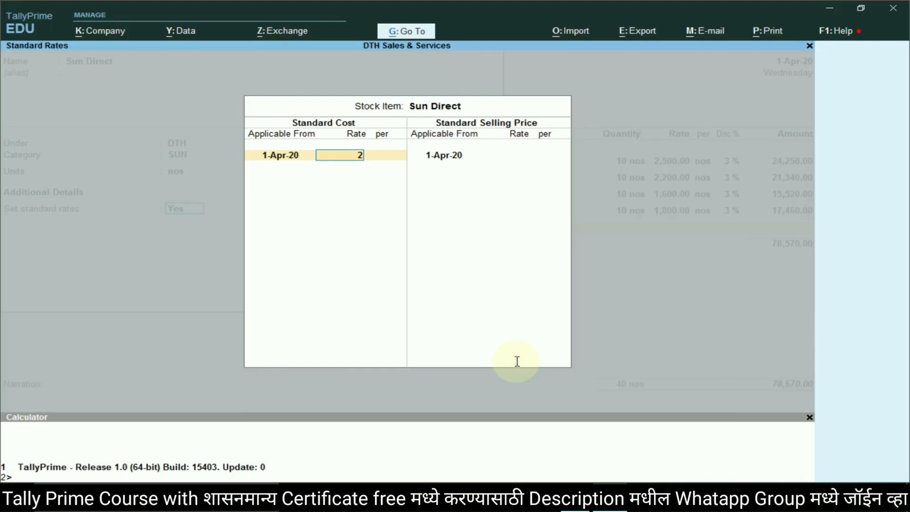
pyautogui.press('Return')
pyautogui.press('Return')
pyautogui.press('Return')
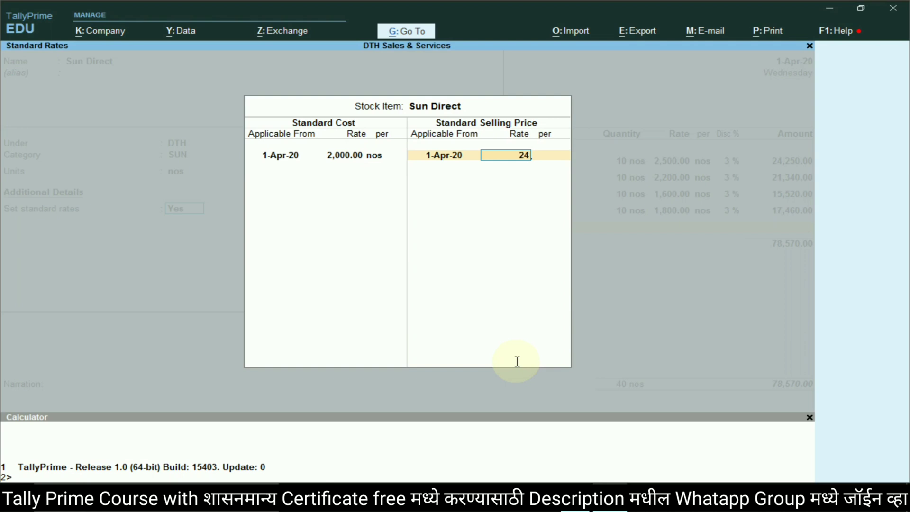
# Set Sun Direct's standard selling price to 2400 per nos and save the stock item
pyautogui.write('2400')
pyautogui.press('Return')
pyautogui.press('Return')
pyautogui.press('Return')
pyautogui.press('Return')
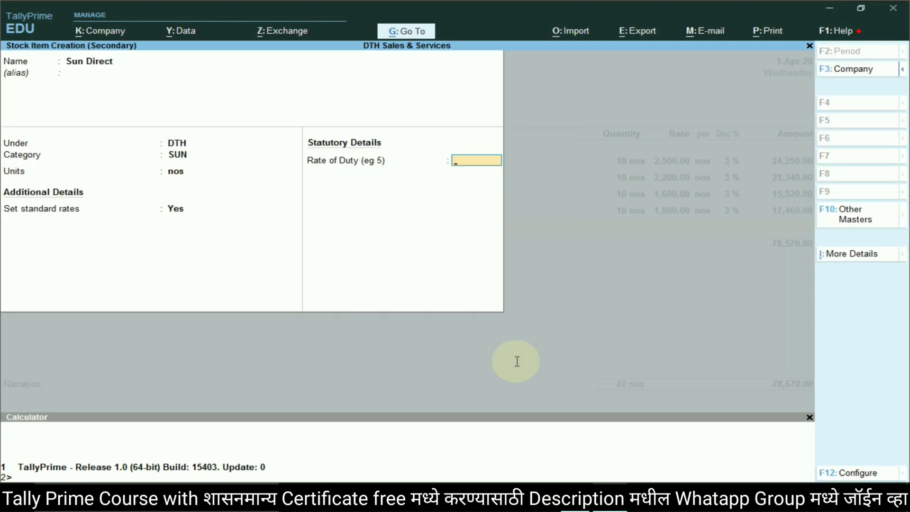
pyautogui.press('Return')
# Allocate 10 nos of Sun Direct to Purchase Godown at rate 2,000 with a 3 % discount
pyautogui.write('Pur')
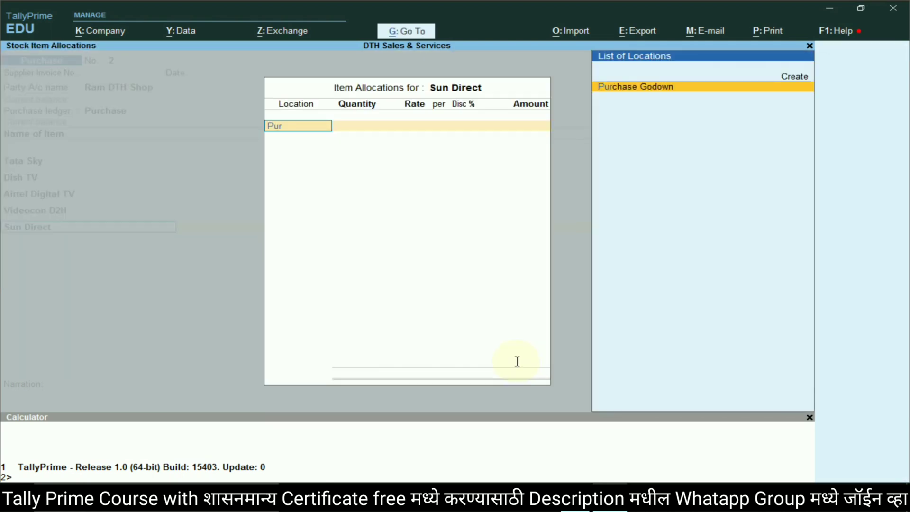
pyautogui.press('Return')
pyautogui.write('10')
pyautogui.press('Return')
pyautogui.write('2000')
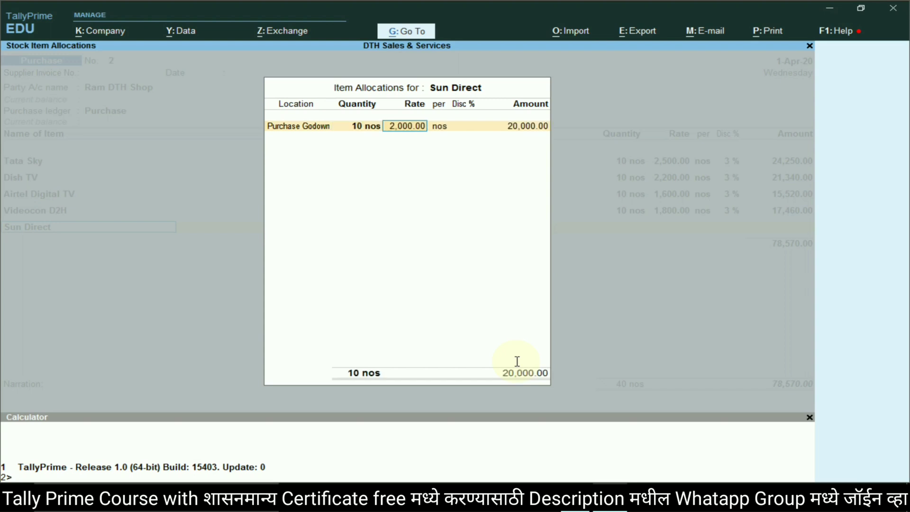
pyautogui.press('Return')
pyautogui.press('Return')
pyautogui.write('3')
pyautogui.press('Return')
pyautogui.press('Return')
pyautogui.press('Return')
pyautogui.press('Return')
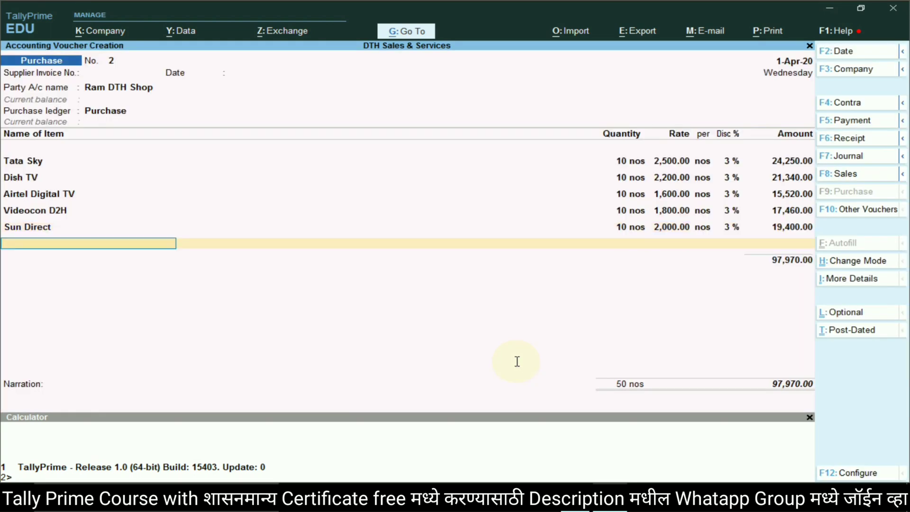
# End the item list after checking Word and save Ram DTH Shop's purchase voucher without a narration
pyautogui.press('Return')
pyautogui.hotkey('alt', 'Tab')
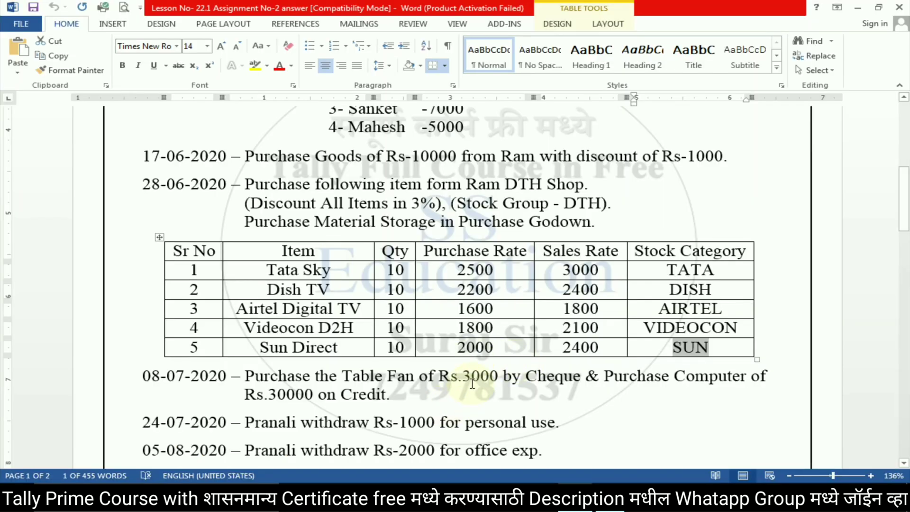
pyautogui.scroll(-3, 480, 364)
pyautogui.hotkey('alt', 'Tab')
pyautogui.press('Return')
pyautogui.press('Return')
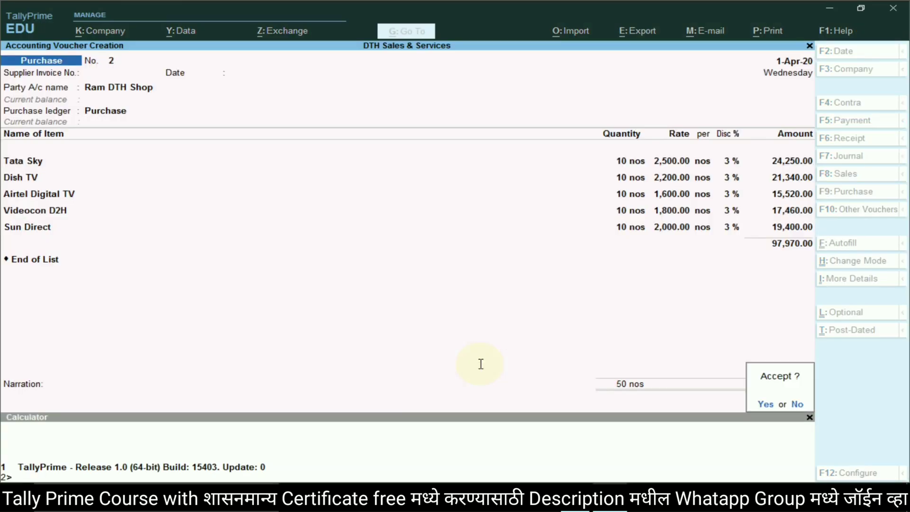
pyautogui.press('Return')
# Examine the 08-07-2020 transaction in the Word assignment, covering the Table Fan and Computer purchases and how each is paid
pyautogui.hotkey('alt', 'Tab')
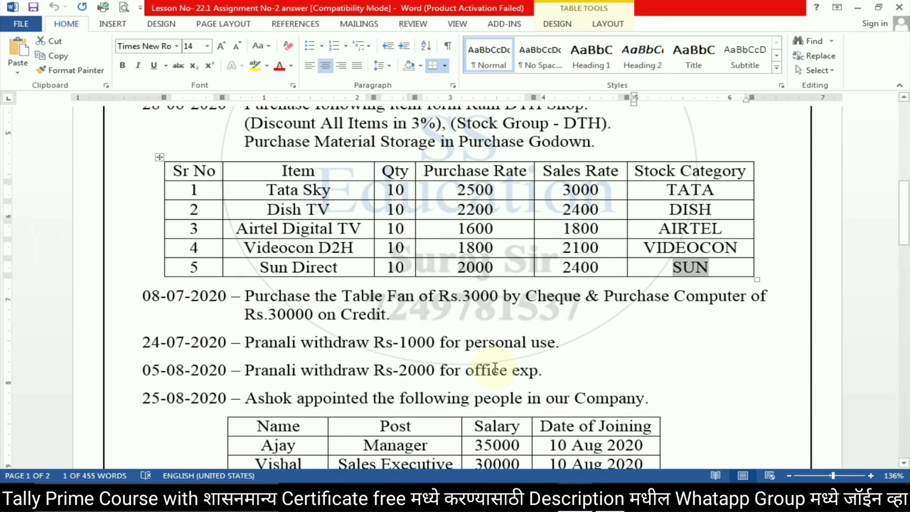
pyautogui.scroll(-2, 481, 364)
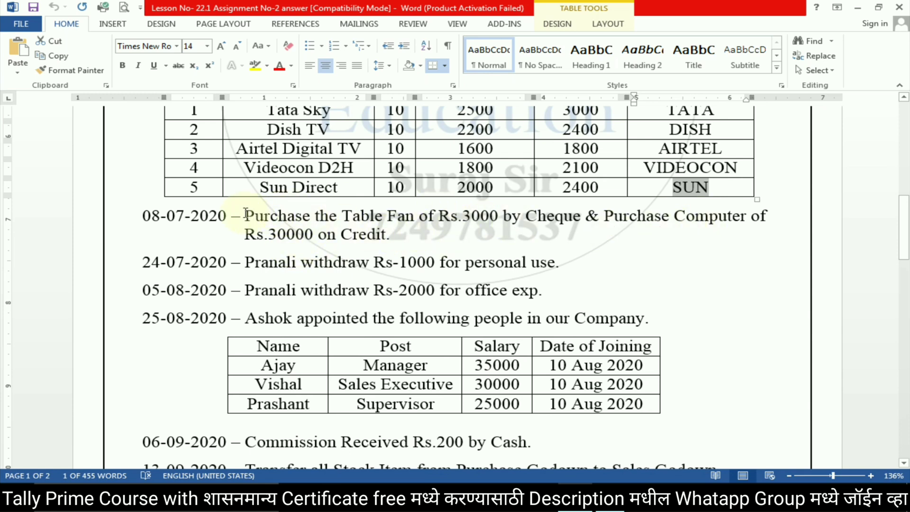
pyautogui.moveTo(245, 217); pyautogui.dragTo(579, 225)
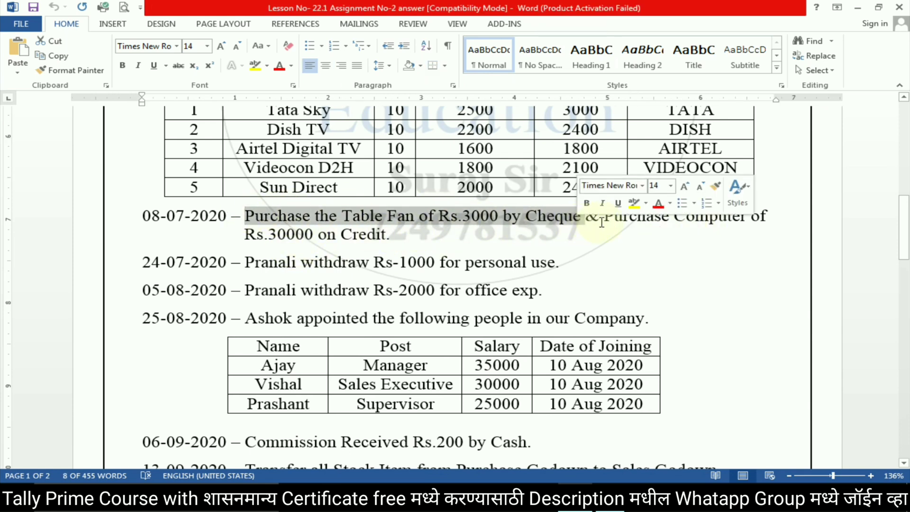
pyautogui.moveTo(389, 235); pyautogui.dragTo(629, 223)
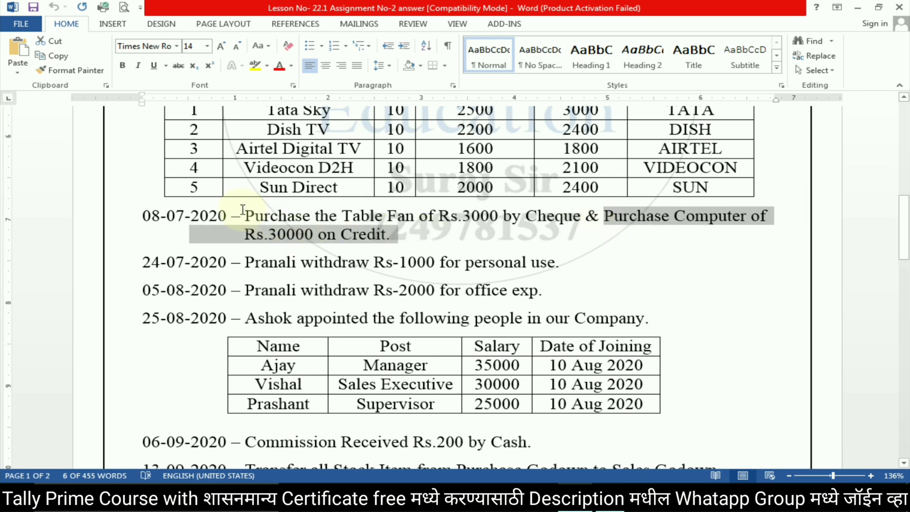
pyautogui.moveTo(232, 217); pyautogui.dragTo(586, 219)
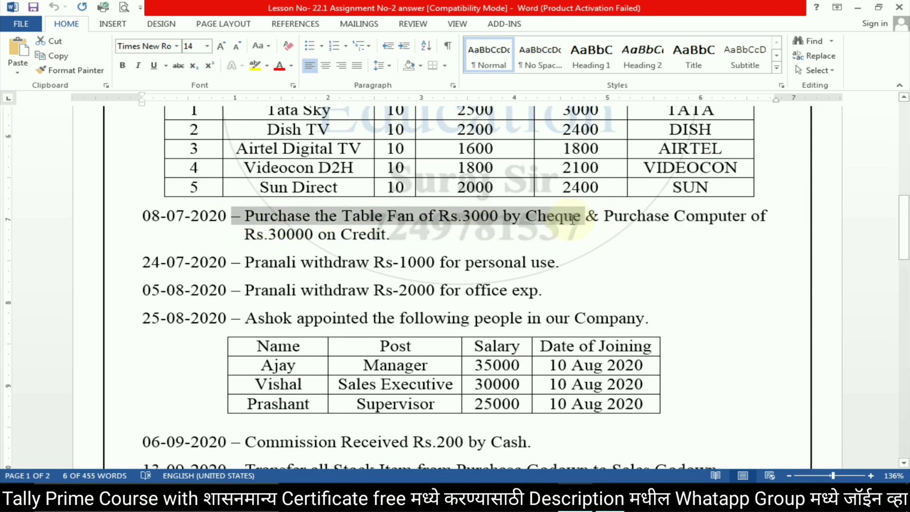
pyautogui.click(388, 226)
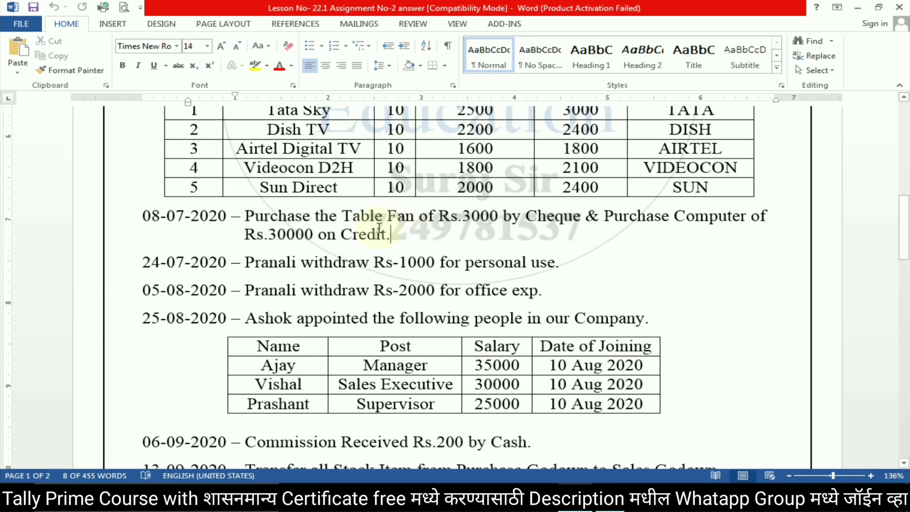
pyautogui.moveTo(341, 217); pyautogui.dragTo(406, 216)
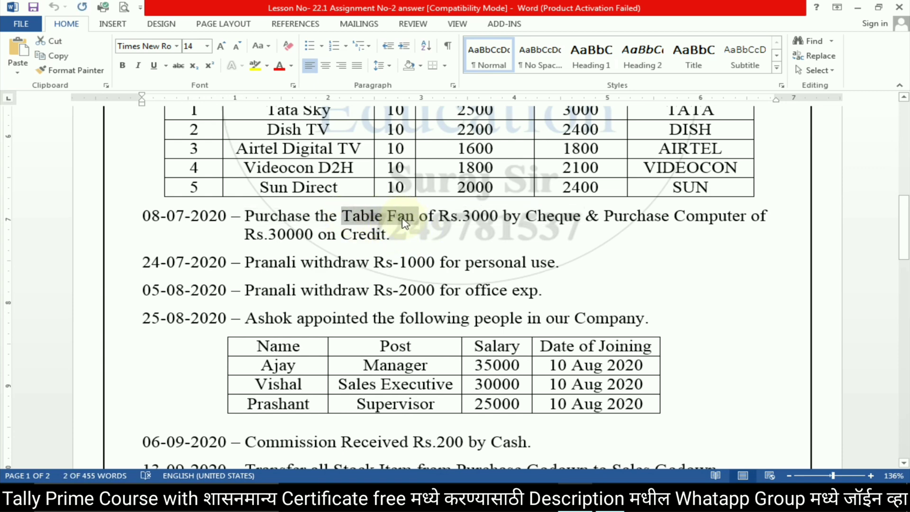
# Switch to TallyPrime and start a payment voucher for the Table Fan purchase, rechecking the transaction in Word
pyautogui.hotkey('alt', 'Tab')
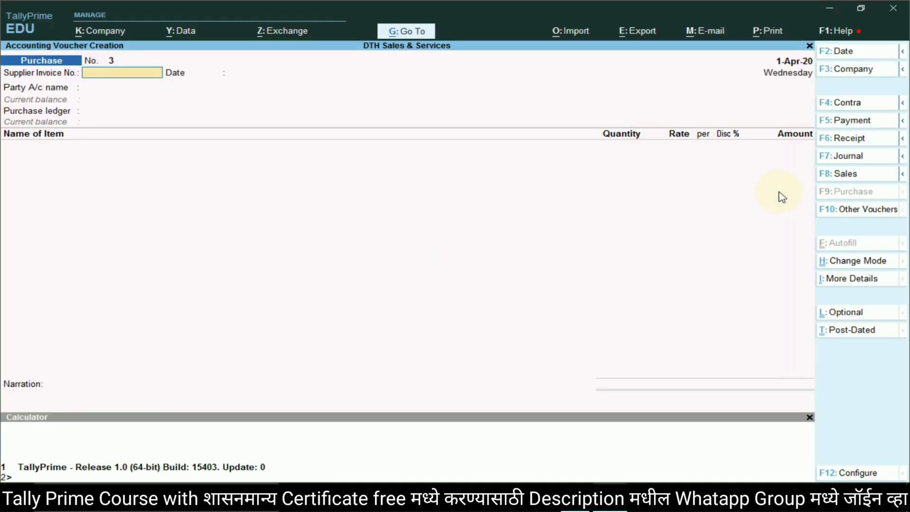
pyautogui.click(848, 121)
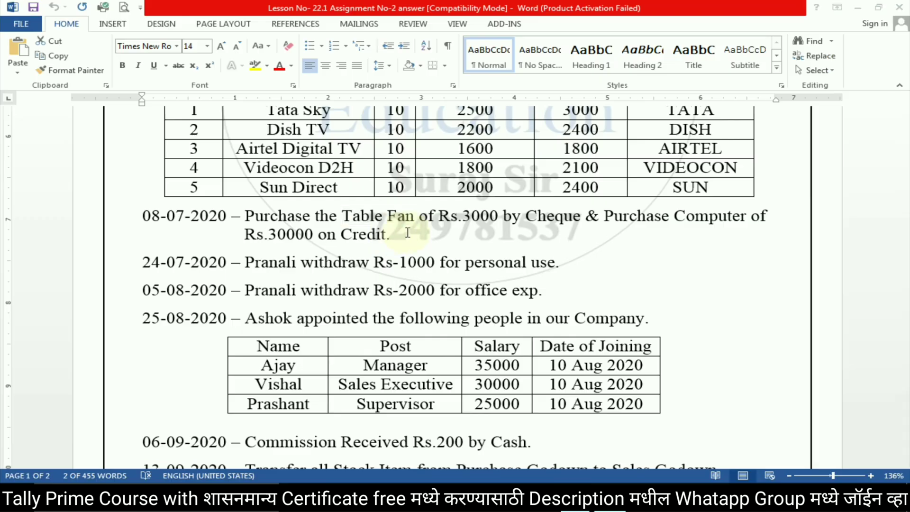
pyautogui.hotkey('alt', 'Tab')
pyautogui.hotkey('alt', 'Tab')
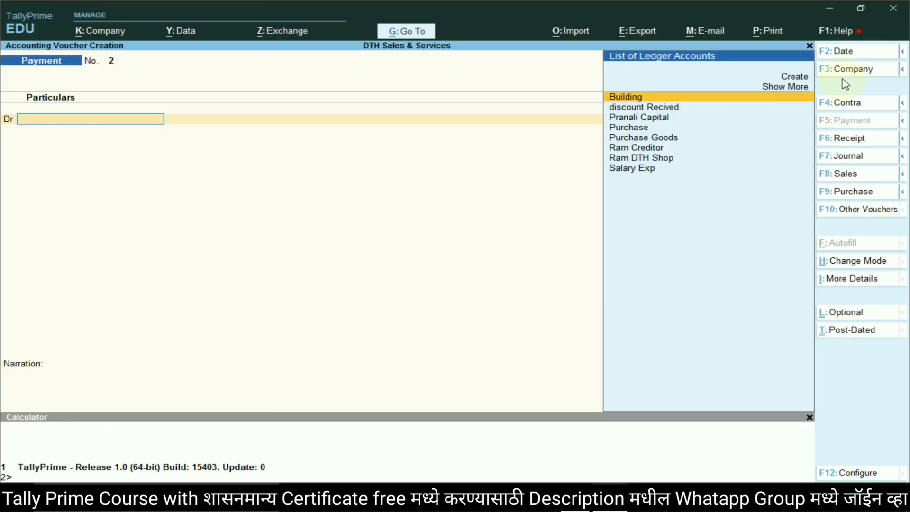
# Create a ledger named Table Fan under Fixed Assets from the voucher's debit line, keeping the default details
pyautogui.click(801, 81)
pyautogui.write('Table Fan')
pyautogui.press('Return')
pyautogui.write('Fi')
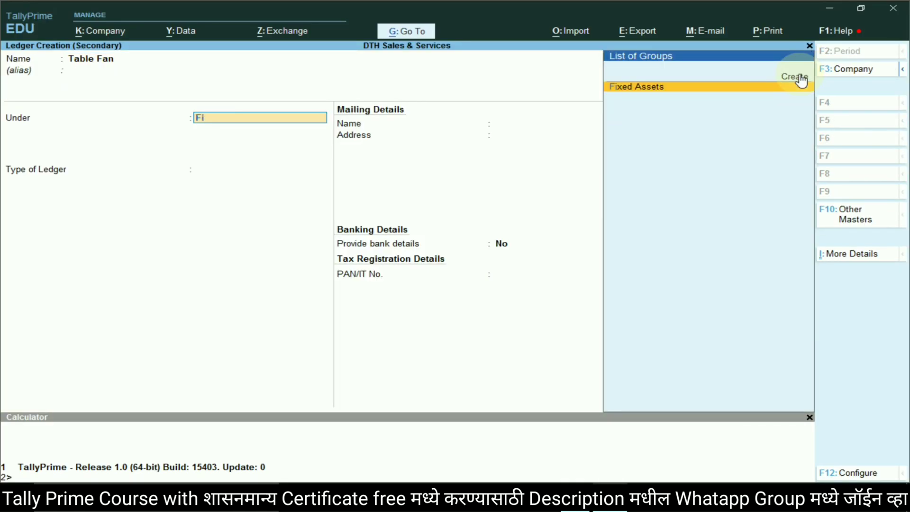
pyautogui.press('Return')
pyautogui.press('Return')
pyautogui.press('Return')
pyautogui.press('Return')
pyautogui.press('Return')
pyautogui.press('Return')
pyautogui.press('Return')
pyautogui.press('Return')
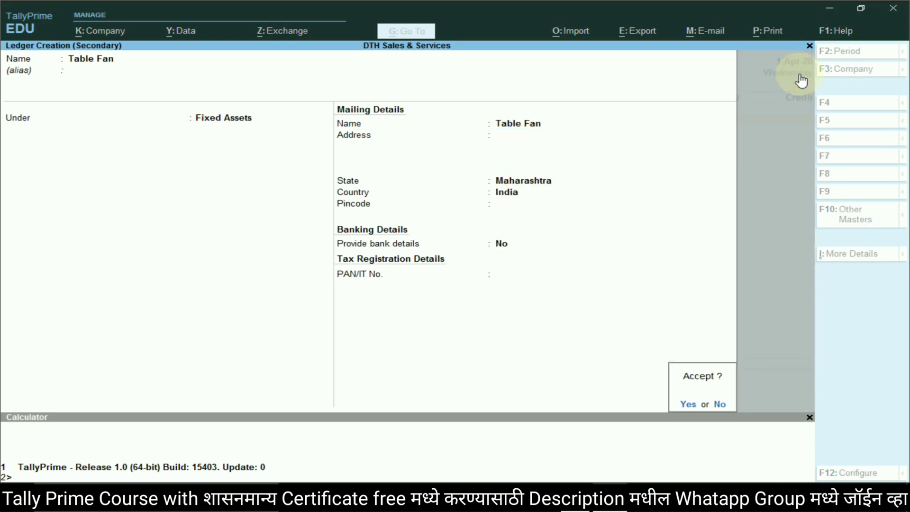
pyautogui.press('Return')
# Debit Table Fan with 3000 and highlight IDBI Bank for the credit line, checking the payment method in Word
pyautogui.write('3')
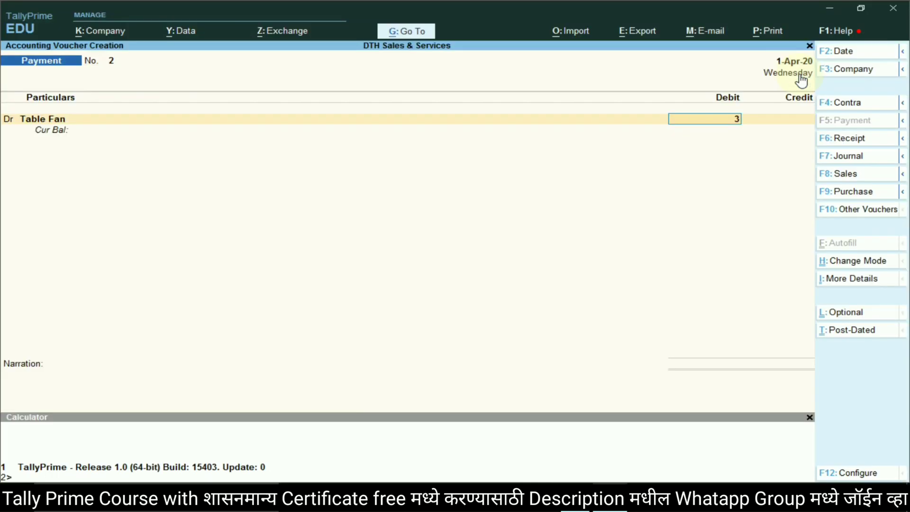
pyautogui.write('000')
pyautogui.press('Return')
pyautogui.press('Return')
pyautogui.hotkey('alt', 'Tab')
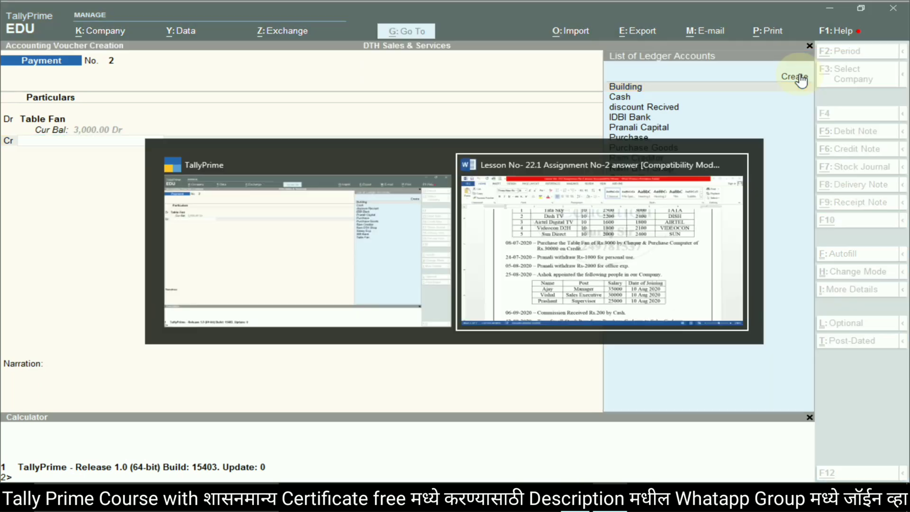
pyautogui.hotkey('alt', 'Tab')
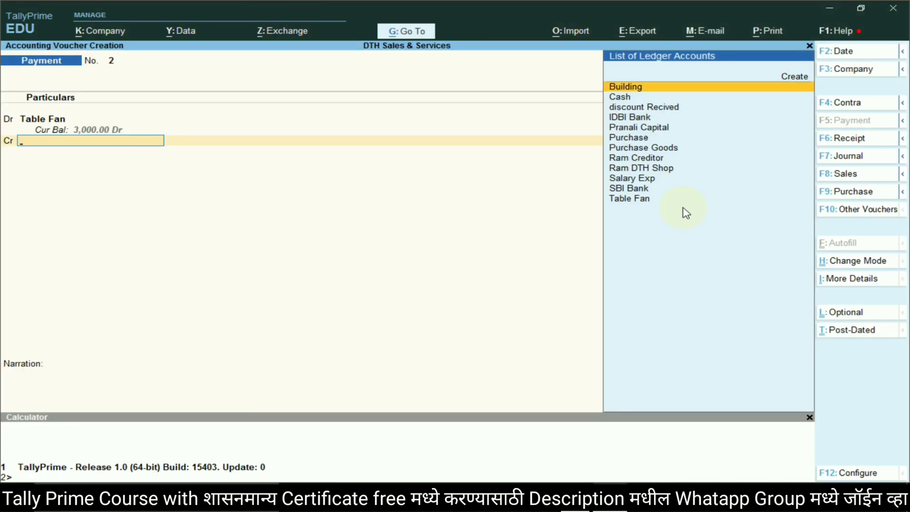
pyautogui.press('Down')
pyautogui.press('Down')
pyautogui.press('Down')
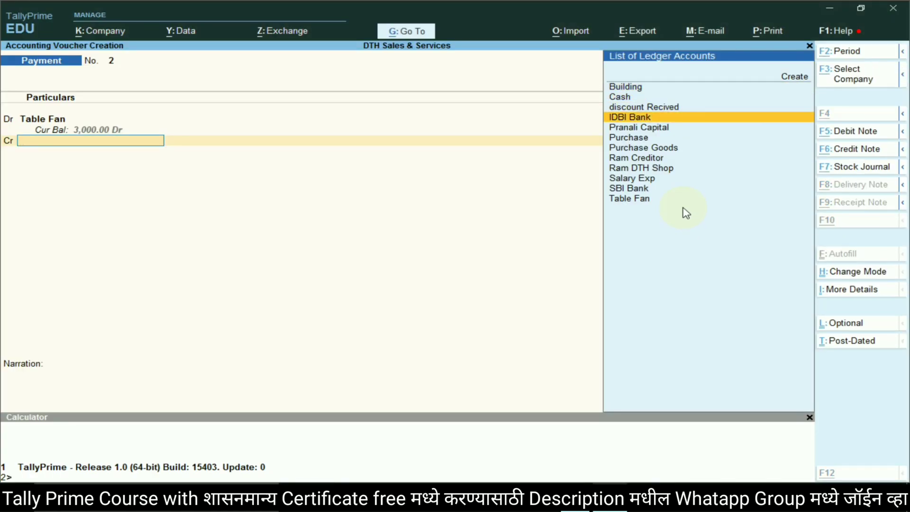
# Review the earlier SBI Bank and IDBI Bank transactions in the Word assignment to determine which bank pays for the Table Fan
pyautogui.hotkey('alt', 'Tab')
pyautogui.scroll(5, 557, 230)
pyautogui.scroll(1, 557, 230)
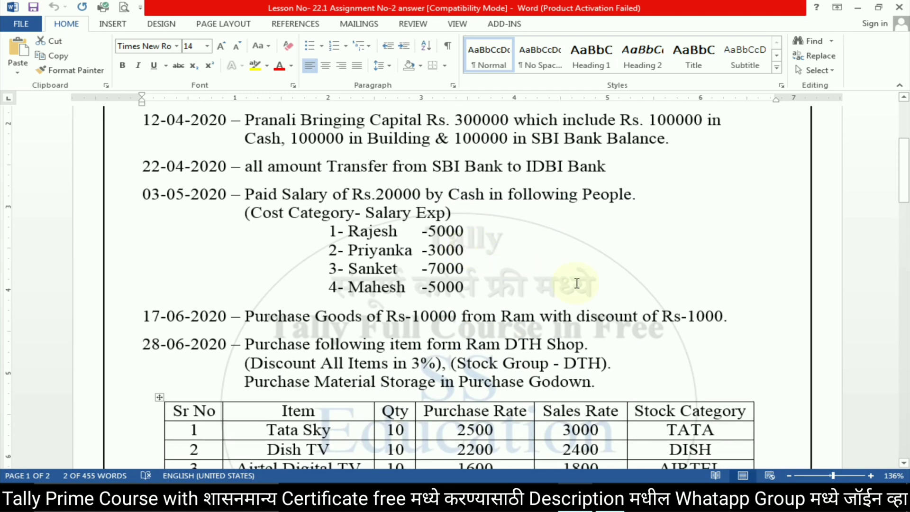
pyautogui.scroll(-2, 522, 163)
pyautogui.scroll(1, 546, 157)
pyautogui.scroll(1, 546, 158)
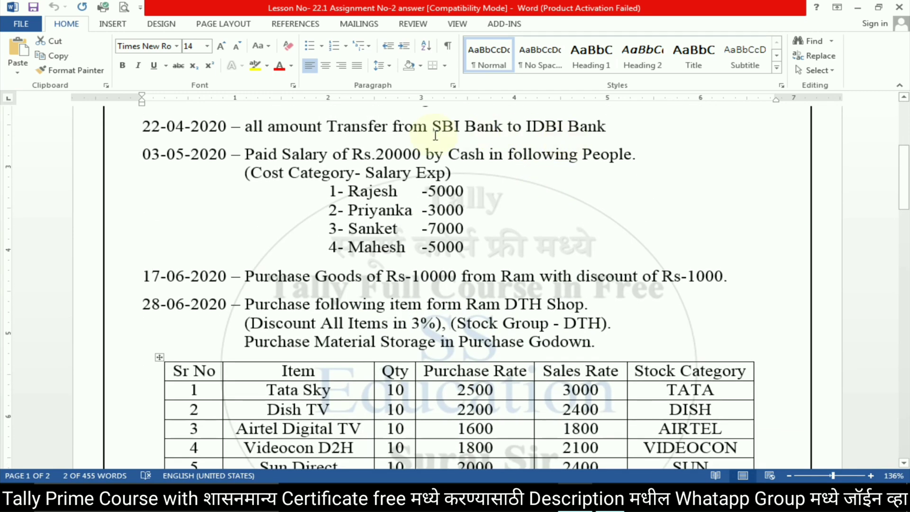
pyautogui.scroll(-6, 589, 172)
pyautogui.scroll(1, 523, 204)
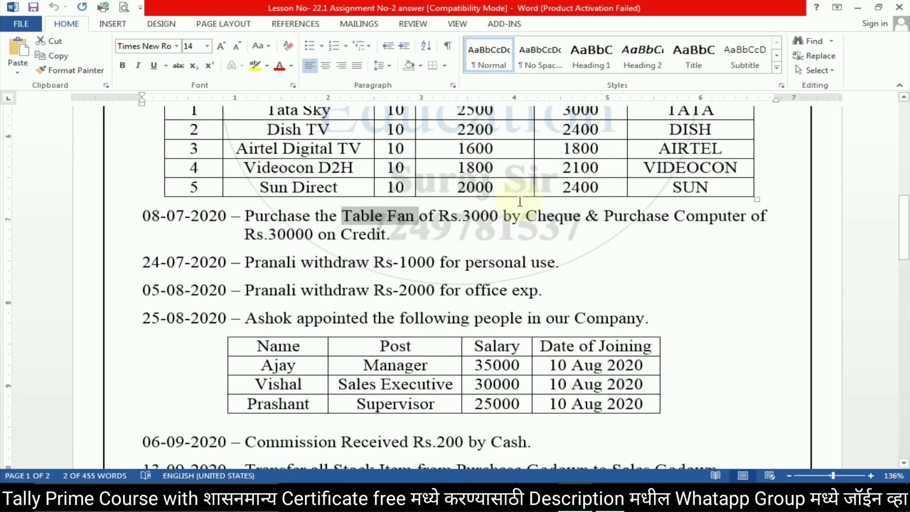
# Credit IDBI Bank with 3,000 as a cheque in TallyPrime and save the payment voucher without a cheque number or narration
pyautogui.hotkey('alt', 'Tab')
pyautogui.press('Return')
pyautogui.press('Return')
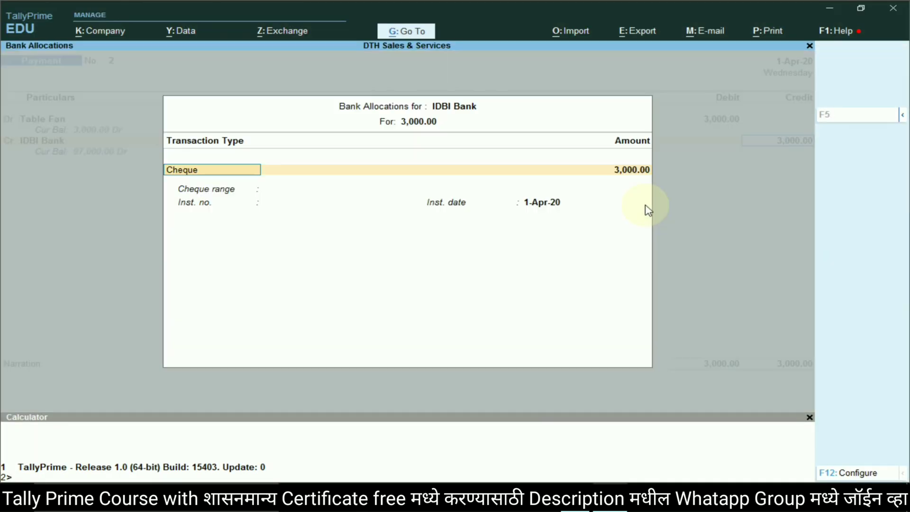
pyautogui.press('Return')
pyautogui.press('Return')
pyautogui.press('Return')
pyautogui.press('Return')
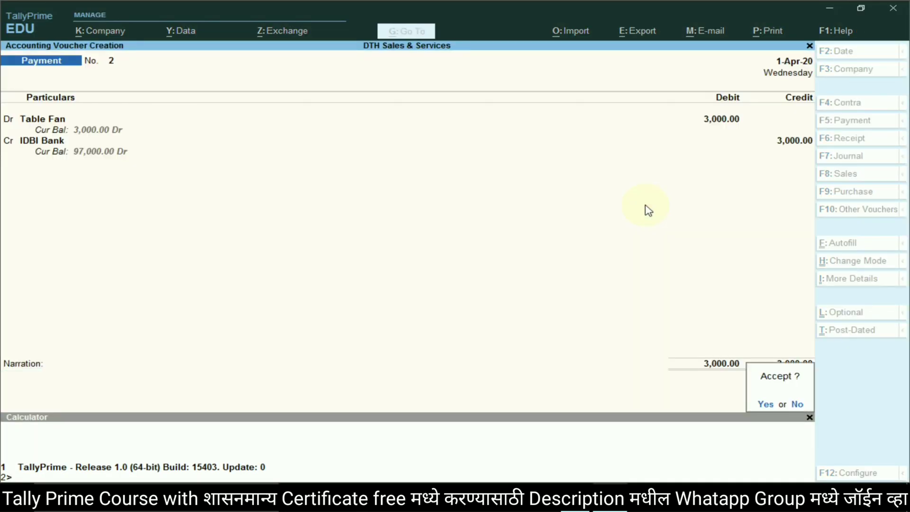
pyautogui.press('Return')
# Check the credit purchase of the Computer in Word and start a journal voucher in TallyPrime
pyautogui.hotkey('alt', 'Tab')
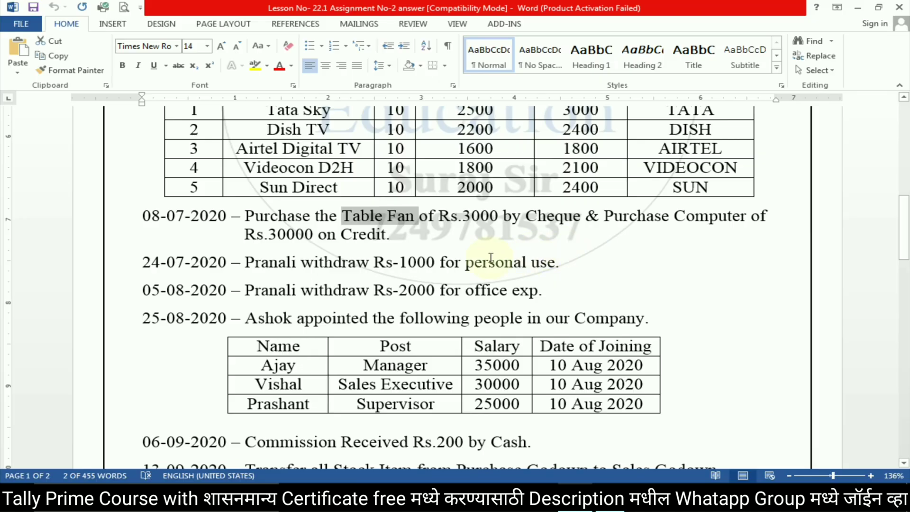
pyautogui.doubleClick(688, 218)
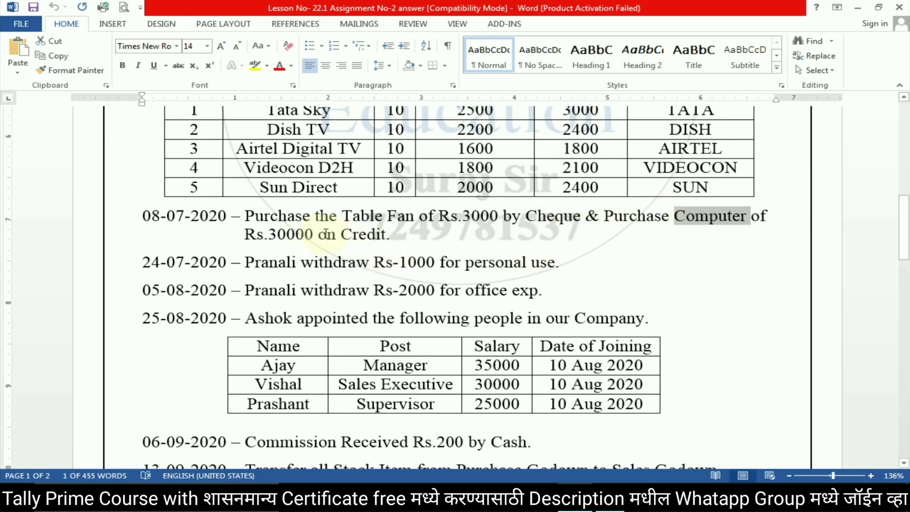
pyautogui.hotkey('alt', 'Tab')
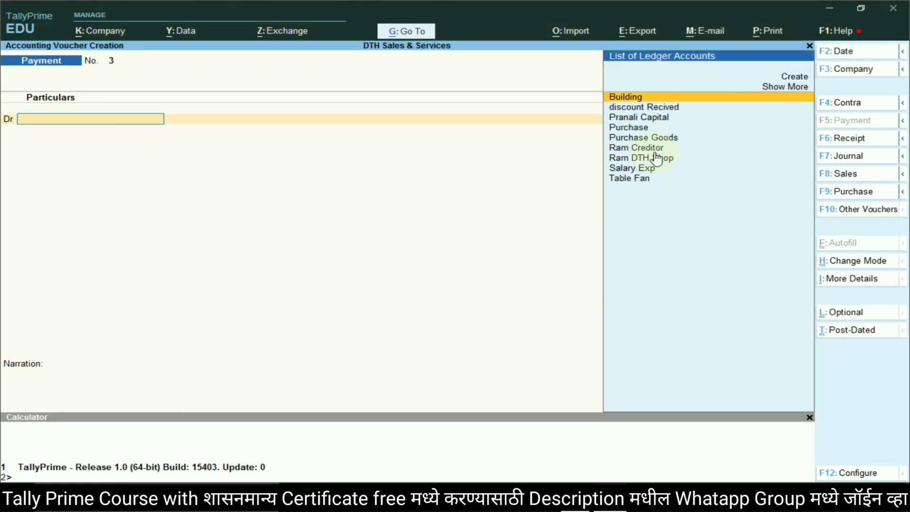
pyautogui.click(863, 161)
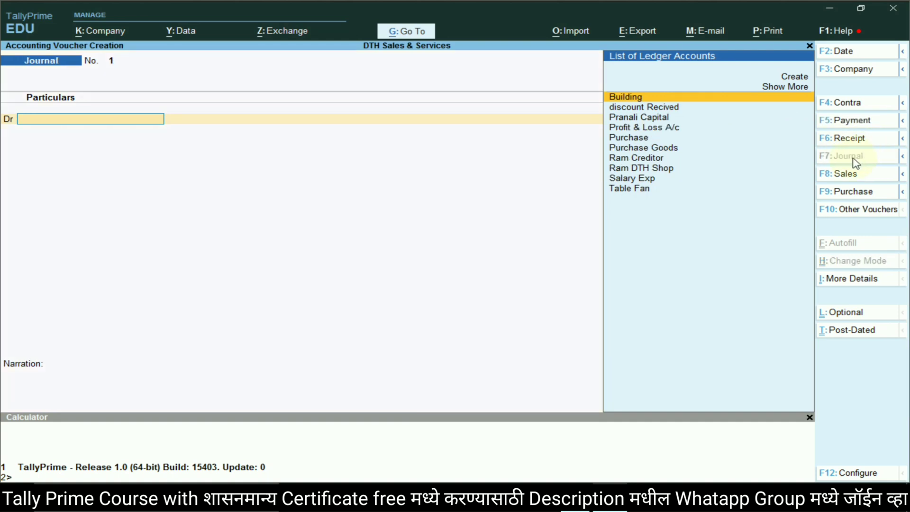
# Create a ledger named Computer under Fixed Assets from the journal's debit line, keeping the default details
pyautogui.click(798, 77)
pyautogui.write('Computer')
pyautogui.press('Return')
pyautogui.press('Return')
pyautogui.press('Return')
pyautogui.press('Return')
pyautogui.press('Return')
pyautogui.press('Return')
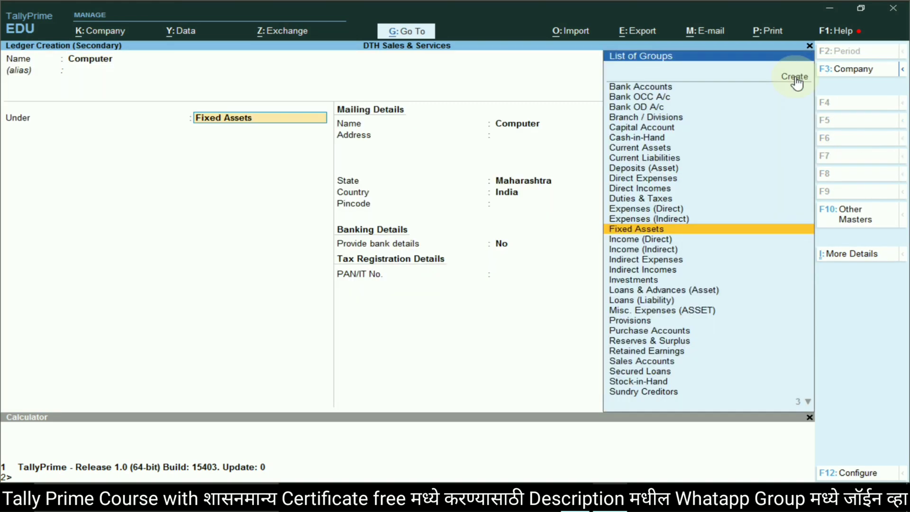
pyautogui.press('Return')
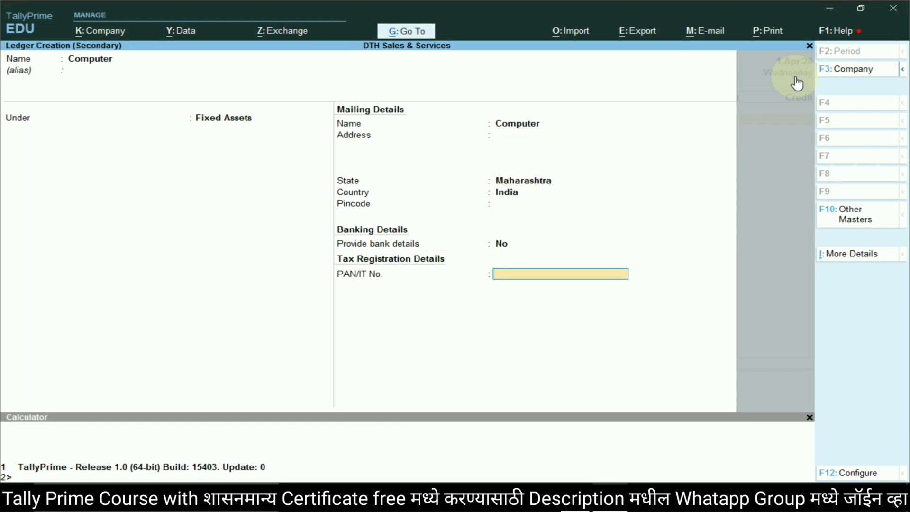
pyautogui.press('Return')
pyautogui.press('Return')
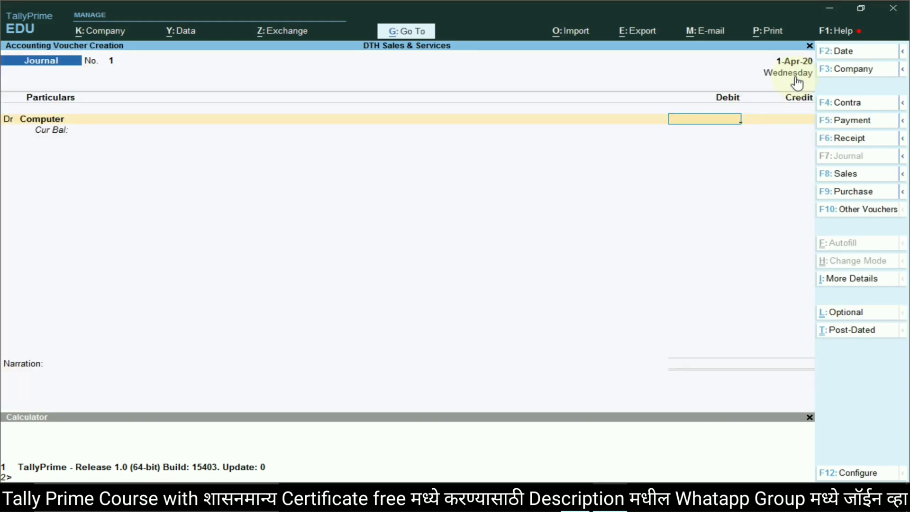
# Debit Computer with 30000 in the journal voucher, checking the amount and credit terms in Word
pyautogui.hotkey('alt', 'Tab')
pyautogui.hotkey('alt', 'Tab')
pyautogui.write('30000')
pyautogui.press('Return')
pyautogui.press('Return')
pyautogui.hotkey('alt', 'Tab')
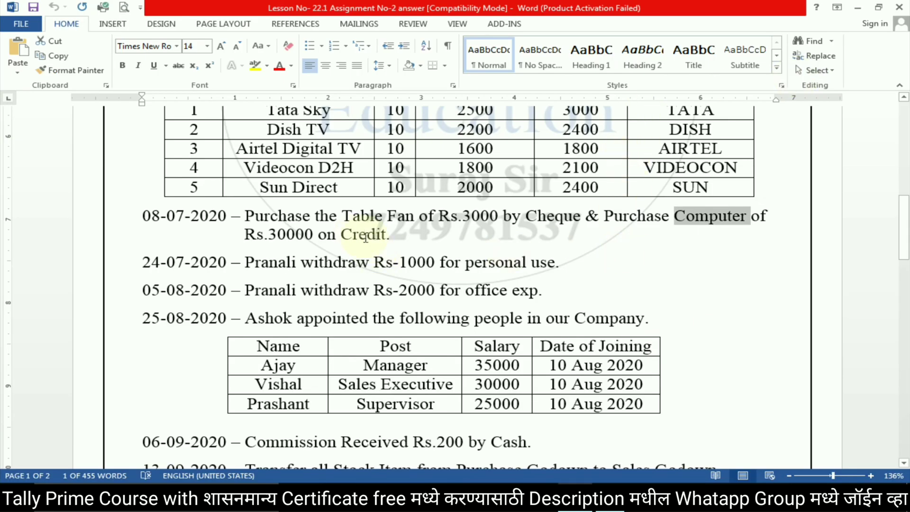
pyautogui.hotkey('alt', 'Tab')
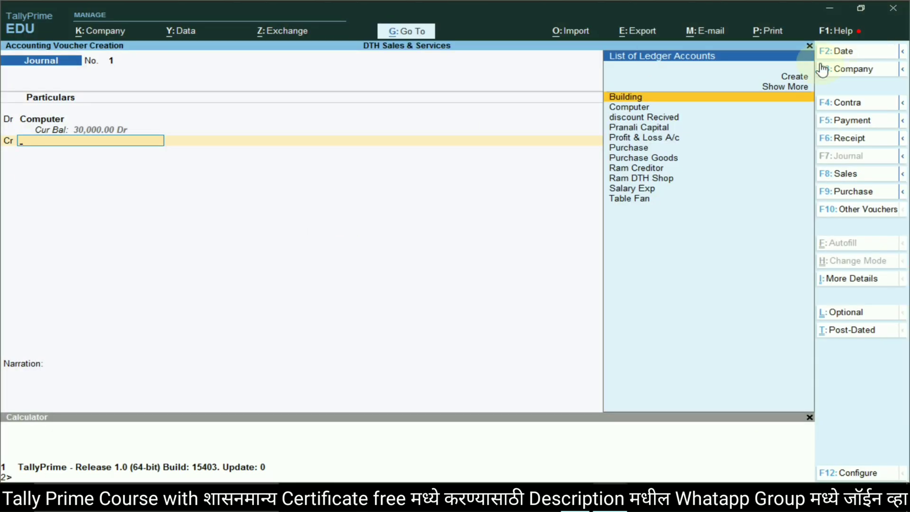
# Create a ledger named Sundry Creditor under Sundry Creditors and credit it with 30,000 in the journal voucher
pyautogui.click(791, 78)
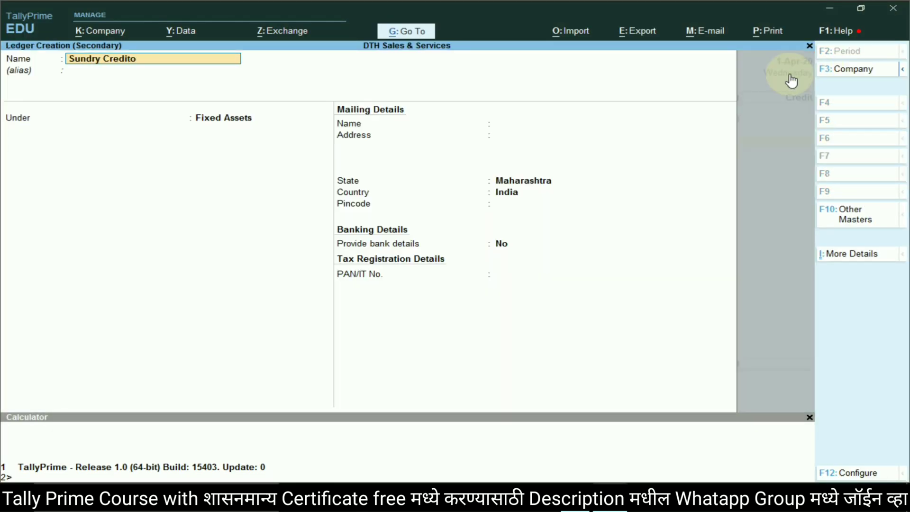
pyautogui.press('Return')
pyautogui.write('Sund')
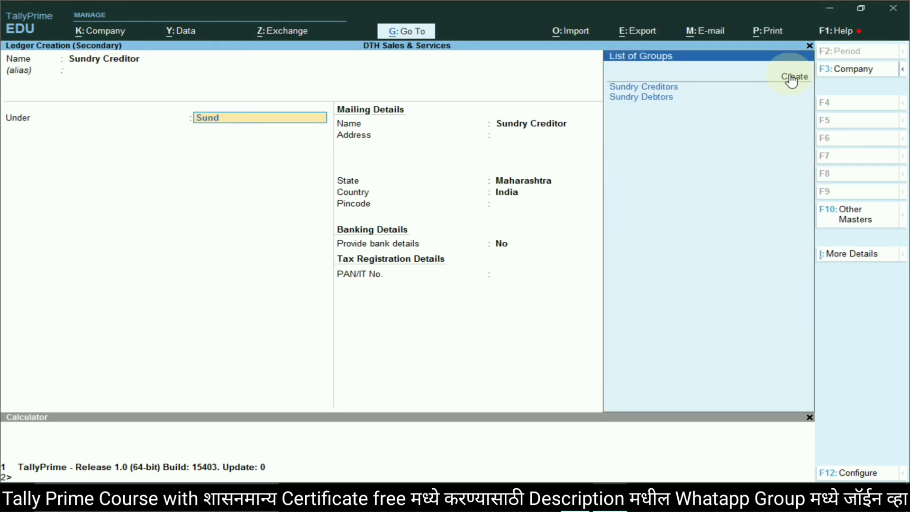
pyautogui.press('Return')
pyautogui.press('Return')
pyautogui.press('Return')
pyautogui.press('Return')
pyautogui.press('Return')
pyautogui.press('Return')
pyautogui.press('Return')
pyautogui.press('Return')
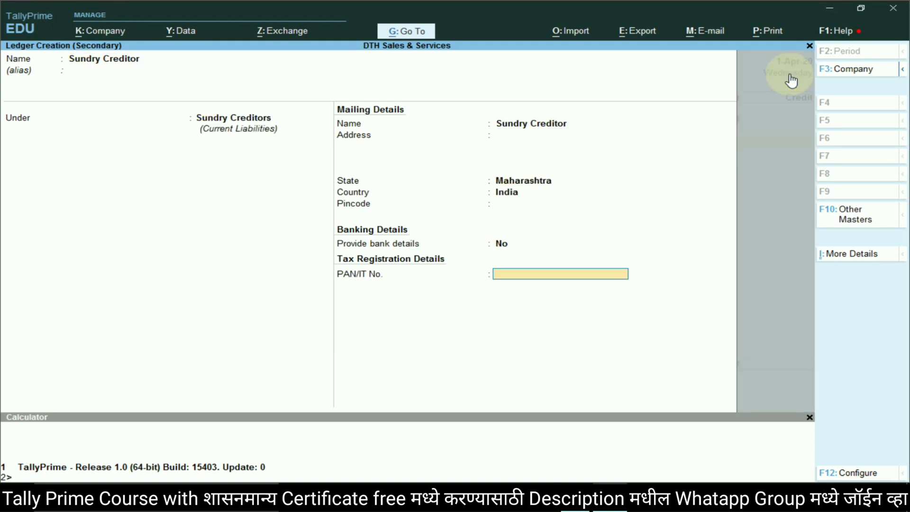
pyautogui.press('Return')
pyautogui.press('Return')
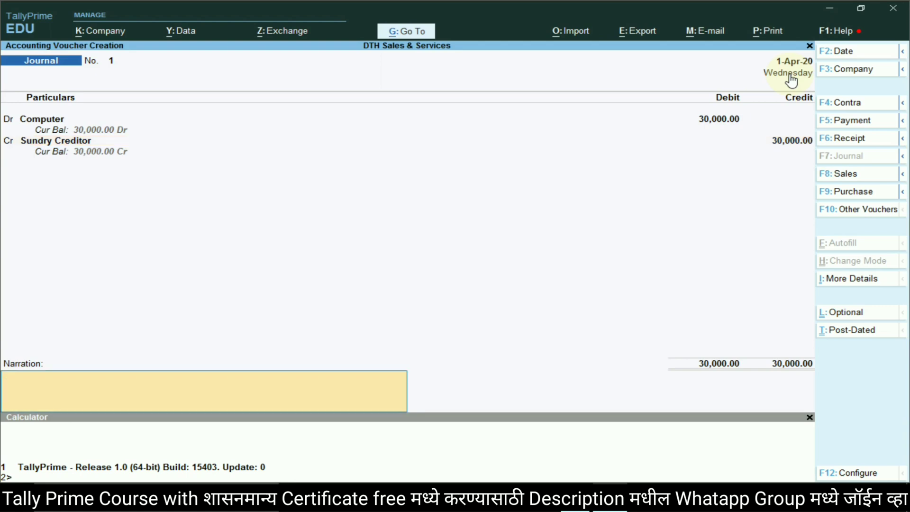
# Save the Computer journal voucher without a narration and return to the Word assignment
pyautogui.press('Return')
pyautogui.press('Return')
pyautogui.hotkey('alt', 'Tab')
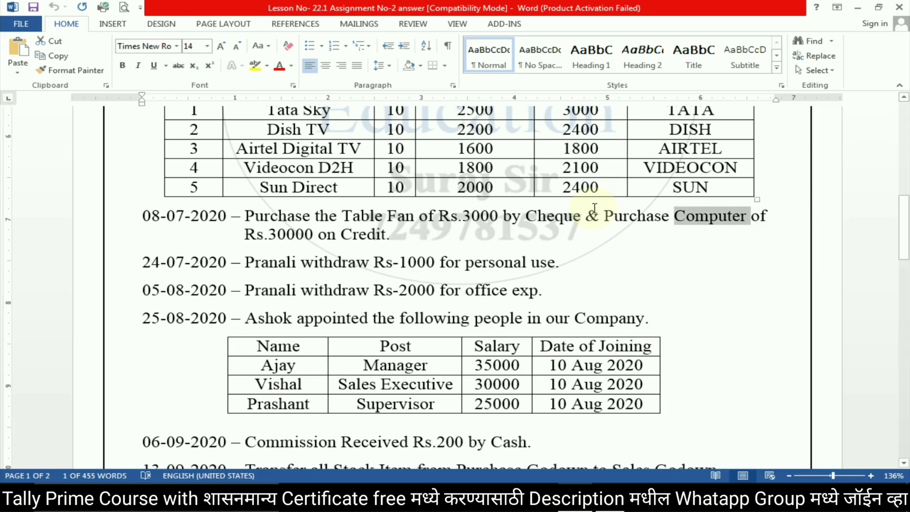
# Review the 24-07-2020 personal withdrawal entry in the Word assignment and open a payment voucher in TallyPrime
pyautogui.scroll(-2, 338, 237)
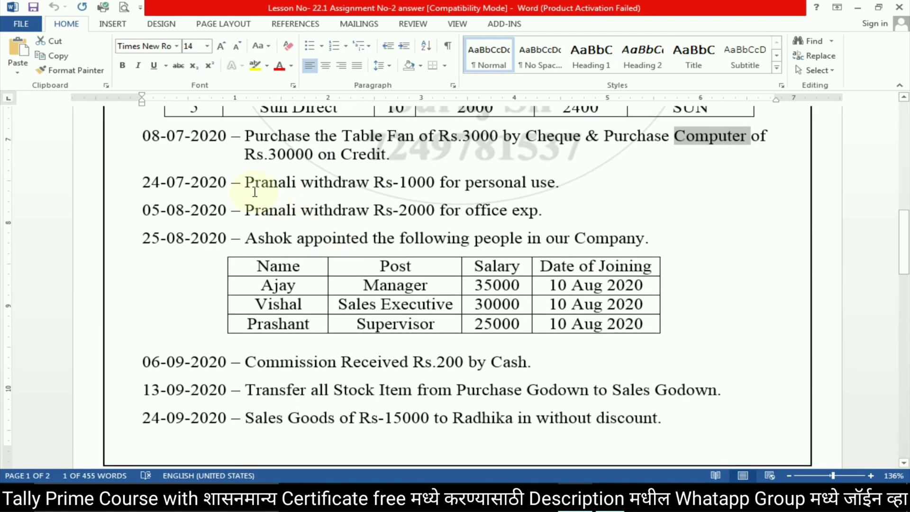
pyautogui.click(523, 183)
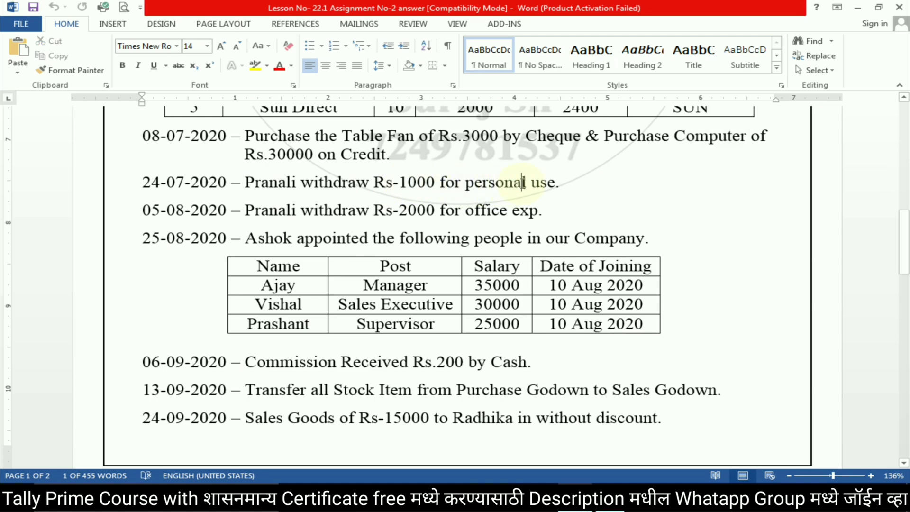
pyautogui.doubleClick(291, 185)
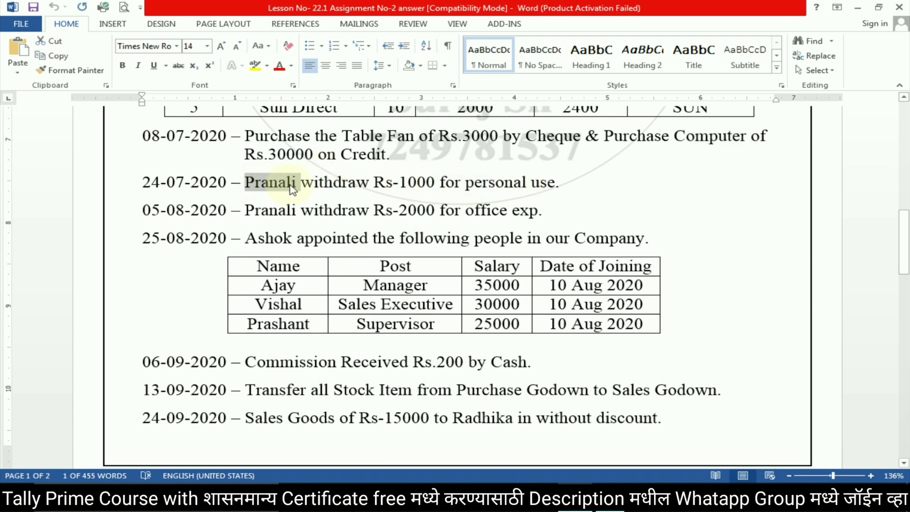
pyautogui.hotkey('alt', 'Tab')
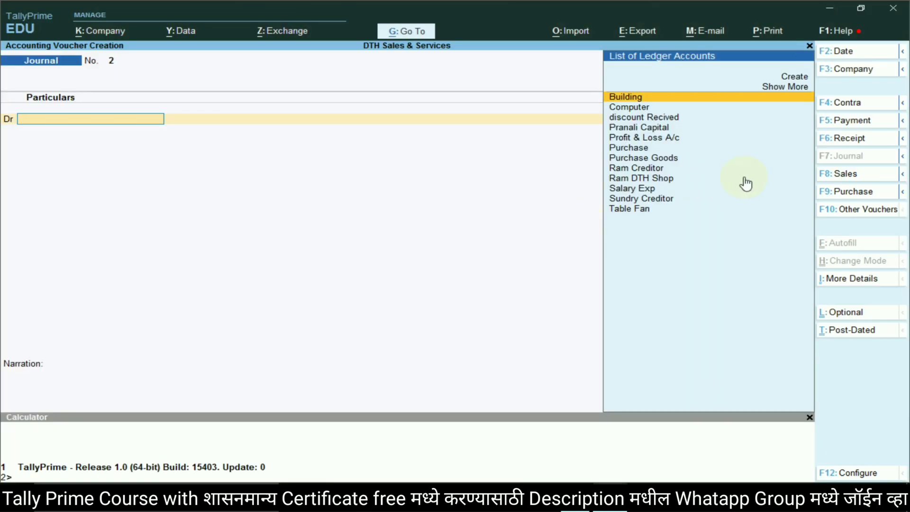
pyautogui.click(852, 124)
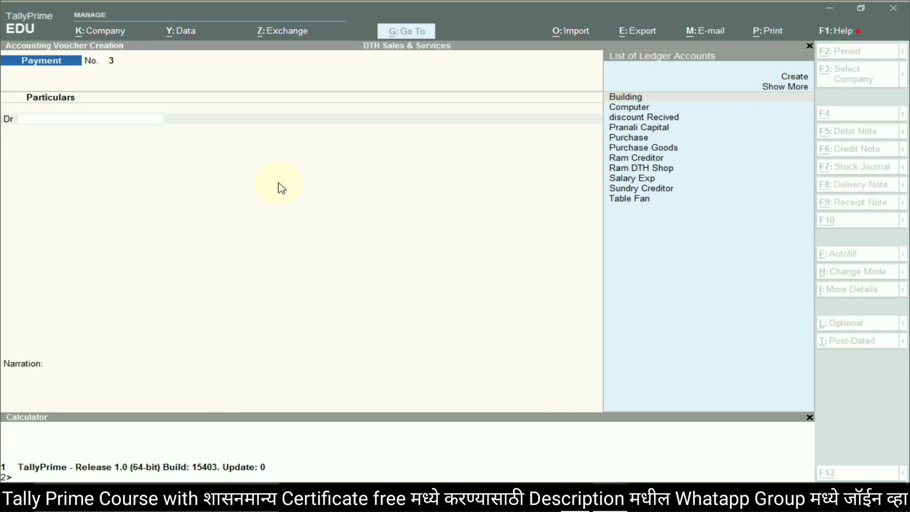
pyautogui.hotkey('alt', 'Tab')
pyautogui.hotkey('alt', 'Tab')
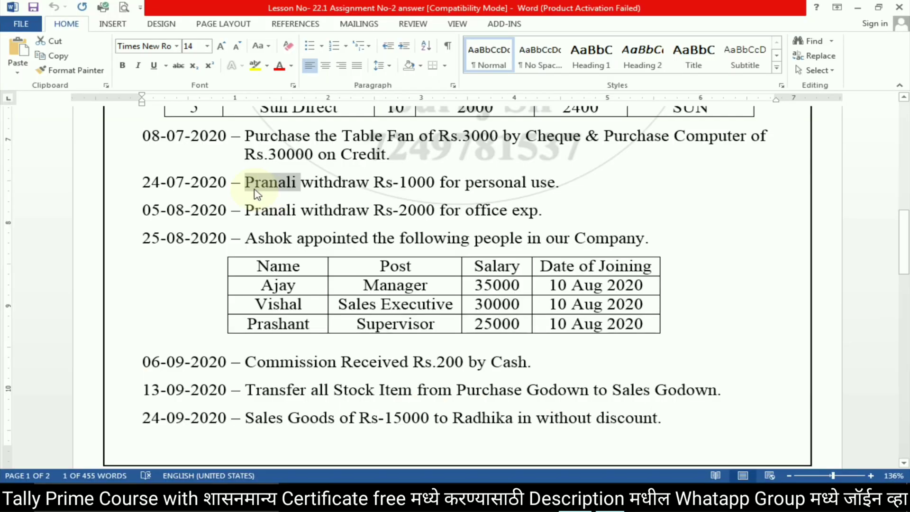
pyautogui.hotkey('alt', 'Tab')
# Create a ledger named with the owner's first name plus Drawing under Capital Account from the payment's debit line, keeping the default details
pyautogui.click(785, 80)
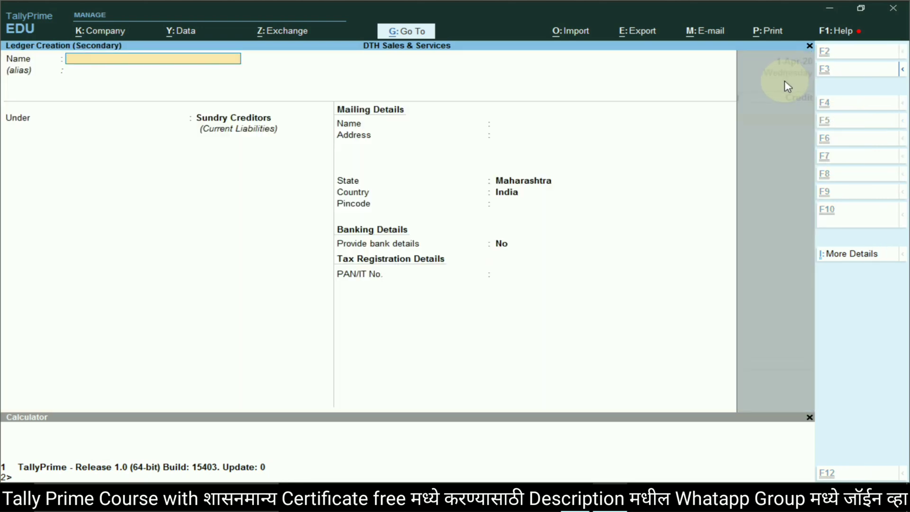
pyautogui.write('Pranali Drawing')
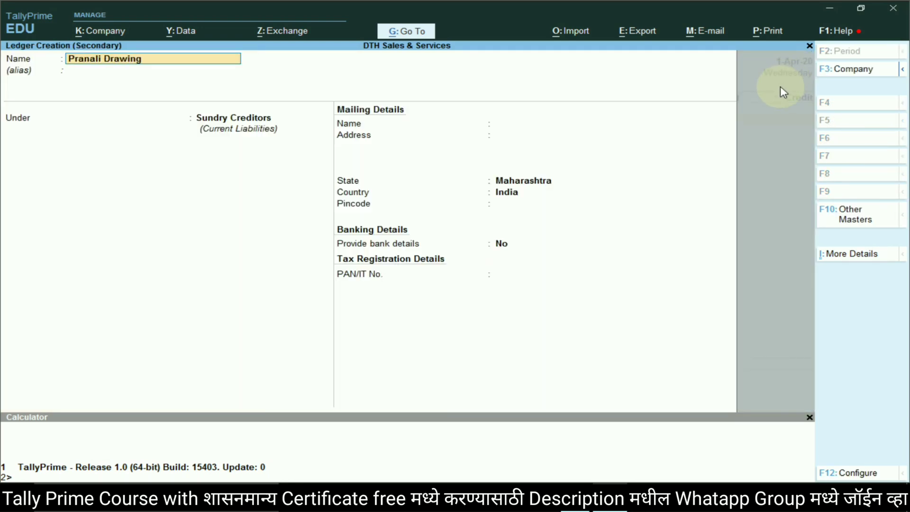
pyautogui.press('Return')
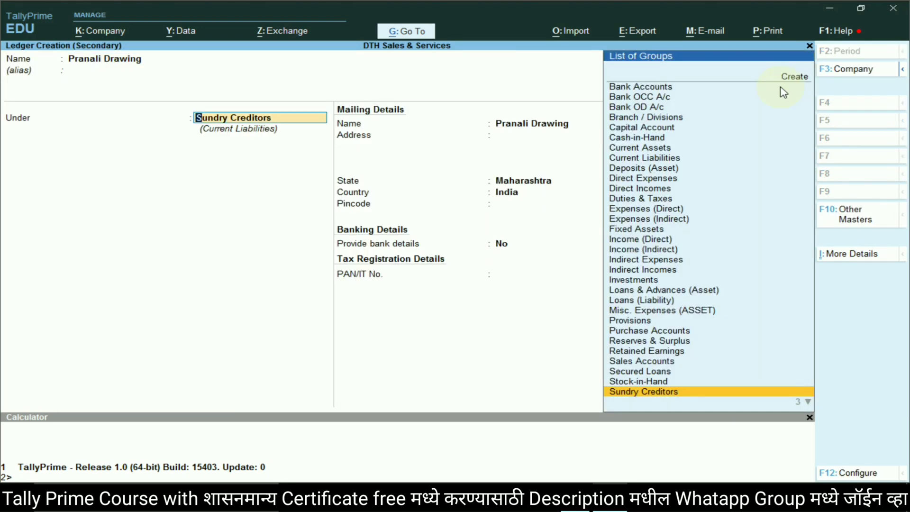
pyautogui.write('Capi')
pyautogui.press('Return')
pyautogui.press('Return')
pyautogui.press('Return')
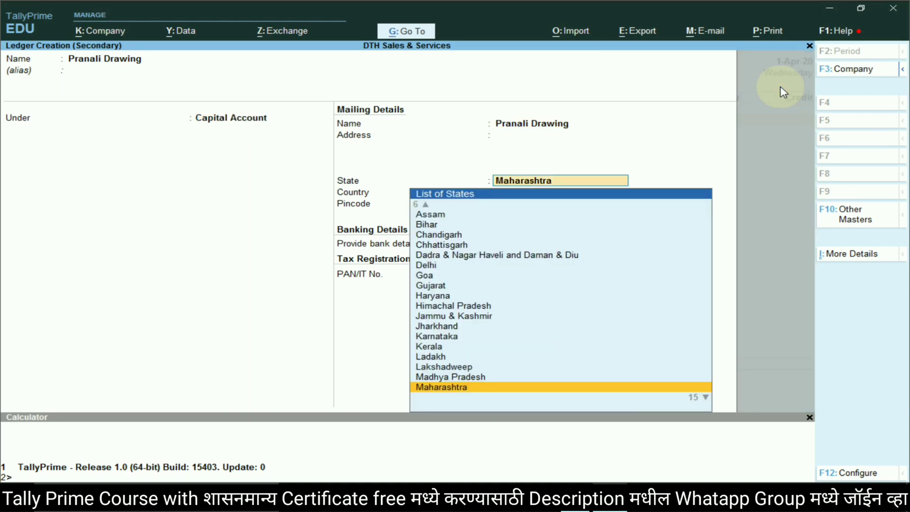
pyautogui.press('Return')
pyautogui.press('Return')
pyautogui.press('Return')
pyautogui.press('Return')
pyautogui.press('Return')
pyautogui.press('Return')
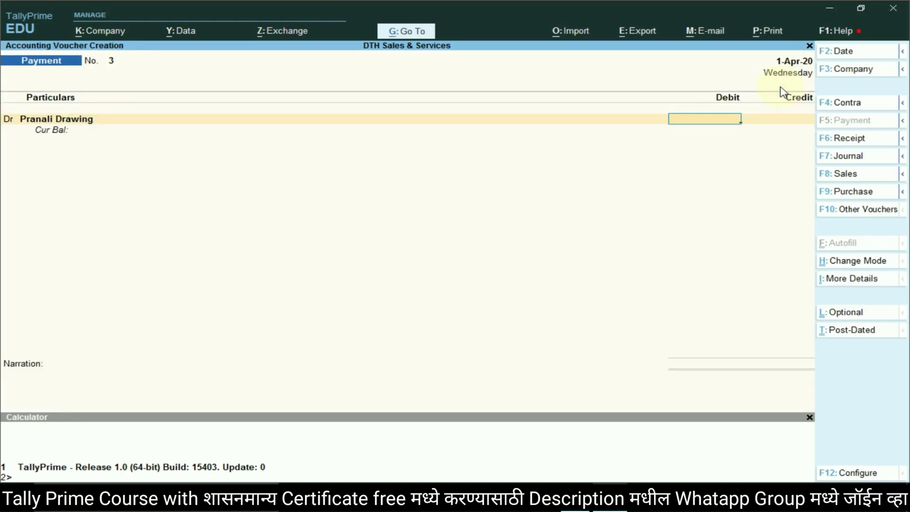
# Debit the owner's Drawing ledger with 1,000 in the payment voucher, checking the withdrawal amount in Word
pyautogui.hotkey('alt', 'Tab')
pyautogui.hotkey('alt', 'Tab')
pyautogui.write('1')
pyautogui.press('Return')
pyautogui.hotkey('alt', 'Tab')
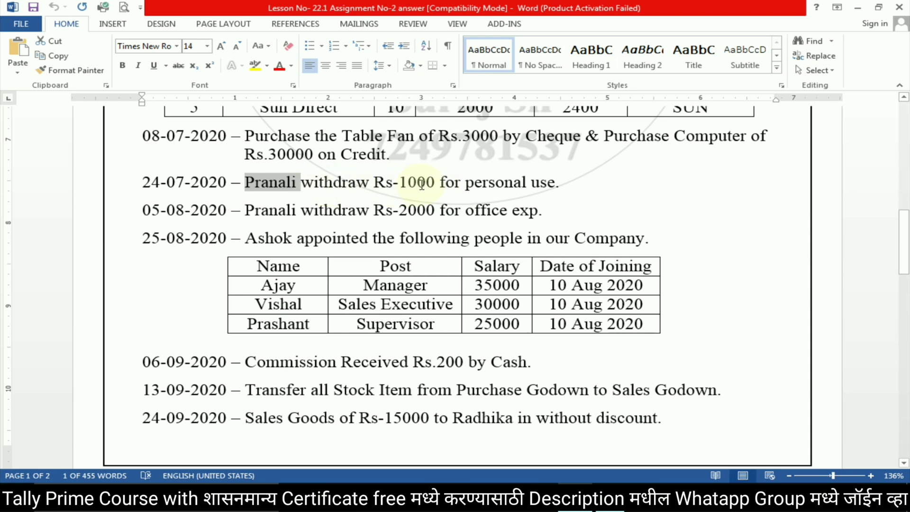
pyautogui.hotkey('alt', 'Tab')
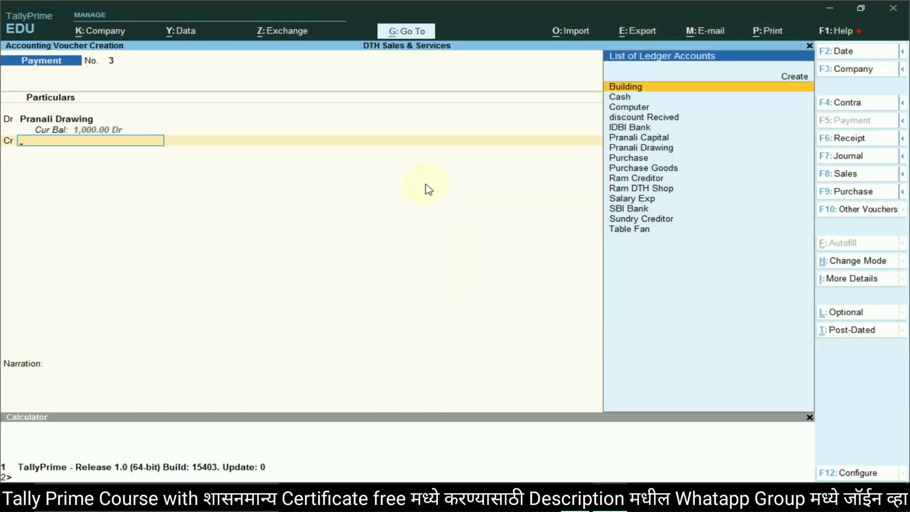
# Credit Cash with 1,000 and save the payment voucher without a narration
pyautogui.press('Down')
pyautogui.press('Return')
pyautogui.press('Return')
pyautogui.press('Return')
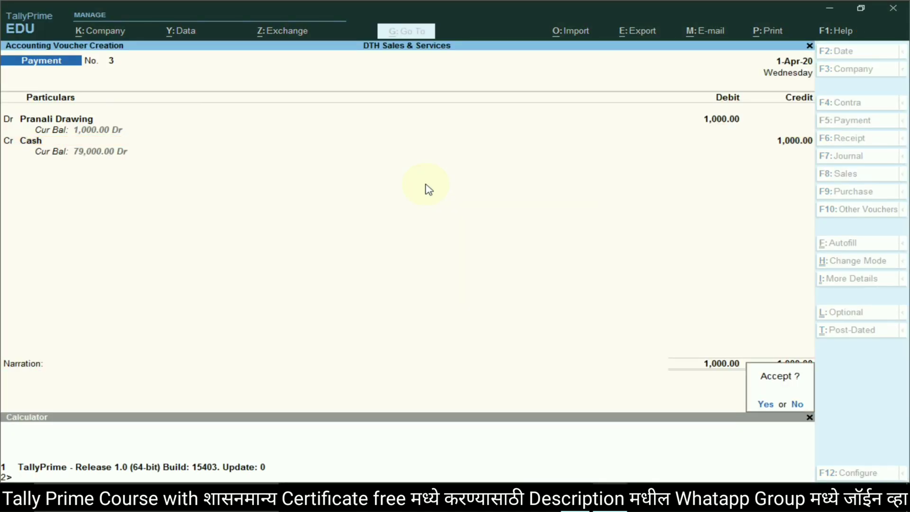
pyautogui.press('Return')
# Switch to the Word assignment and highlight the 05-08-2020 entry about the Rs-2000 withdrawal for office expenses
pyautogui.hotkey('alt', 'Tab')
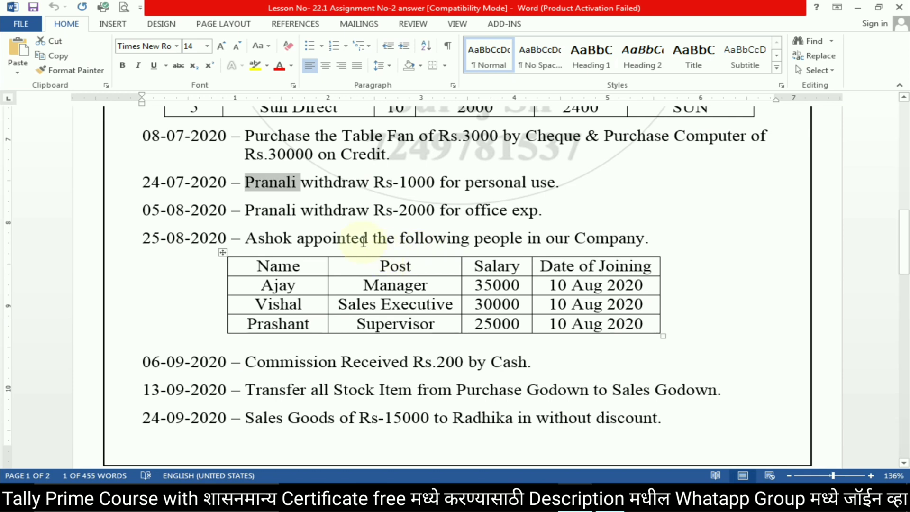
pyautogui.moveTo(274, 219); pyautogui.dragTo(518, 215)
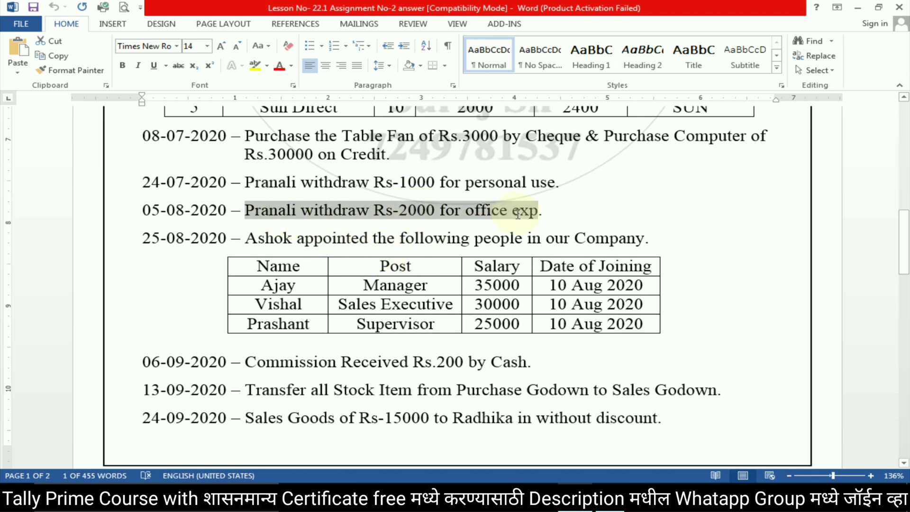
# Review the 05-08-2020 office-expense withdrawal of Rs-2000 in the Word assignment and switch to TallyPrime to start a contra voucher
pyautogui.click(555, 213)
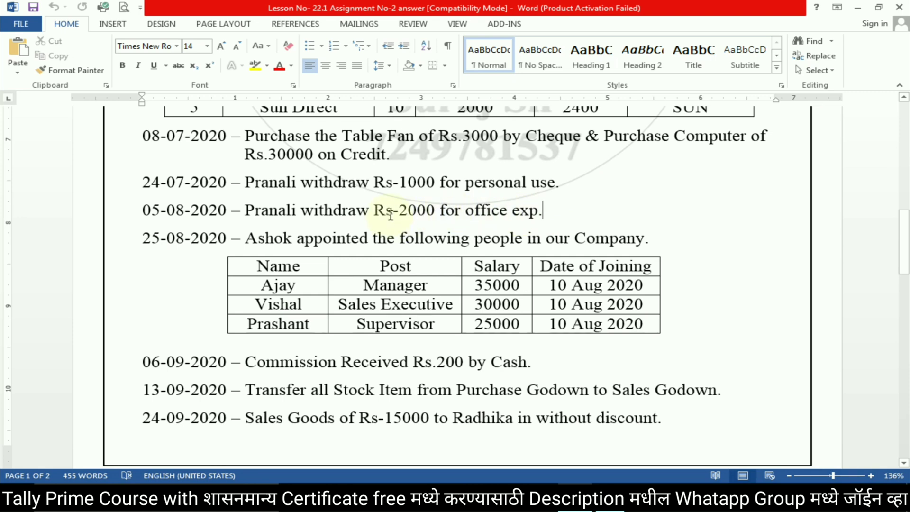
pyautogui.moveTo(558, 213); pyautogui.dragTo(455, 210)
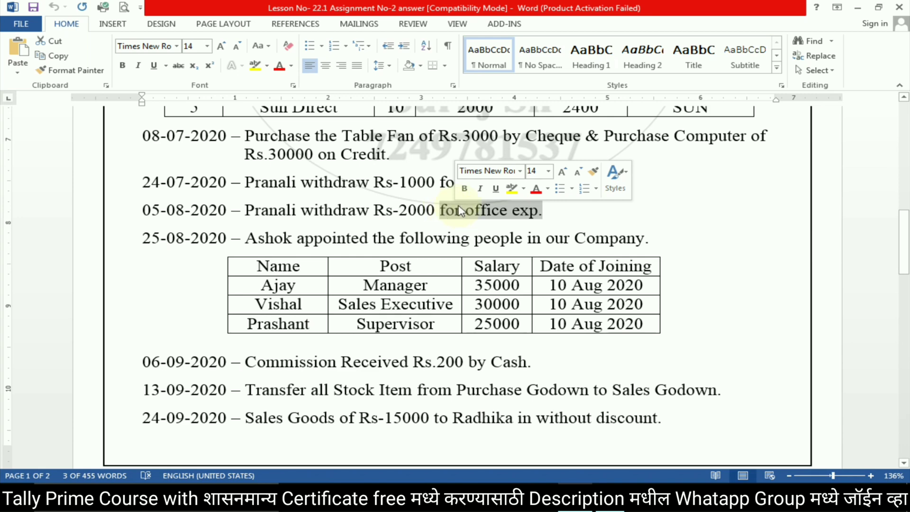
pyautogui.click(372, 214)
pyautogui.hotkey('alt', 'Tab')
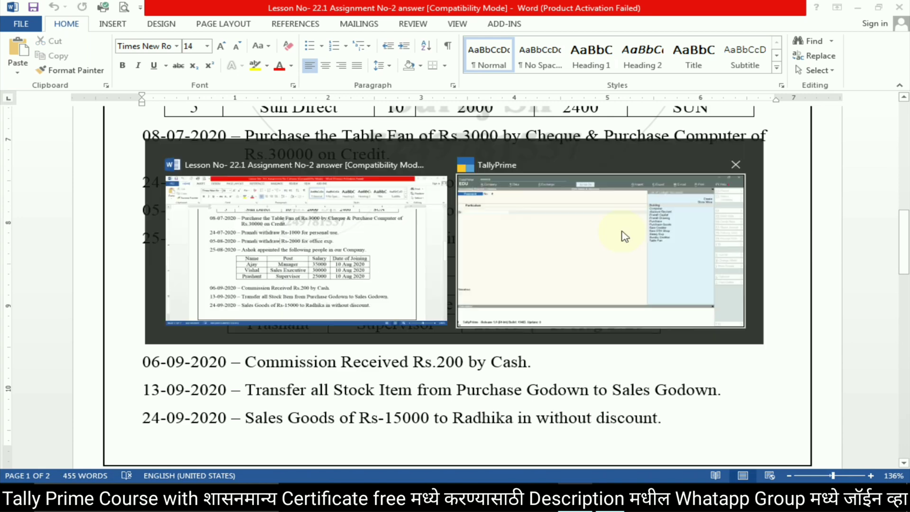
pyautogui.click(846, 106)
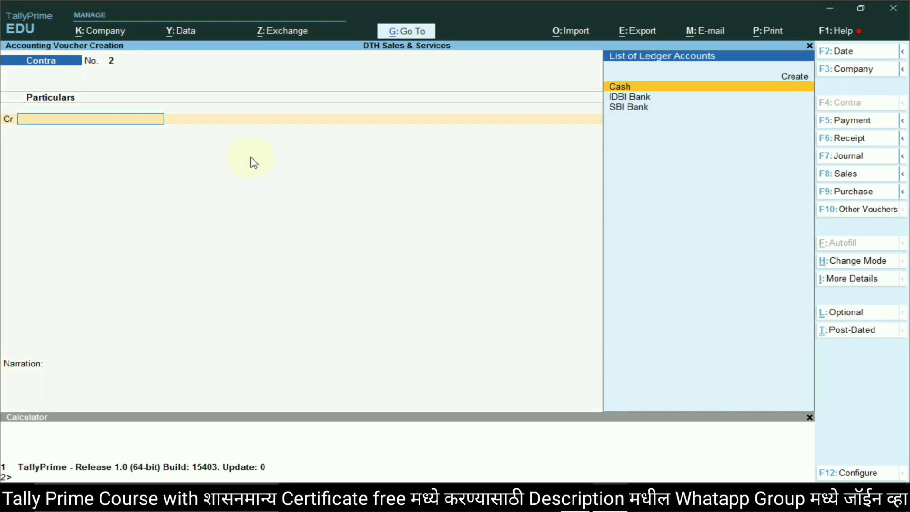
pyautogui.hotkey('alt', 'Tab')
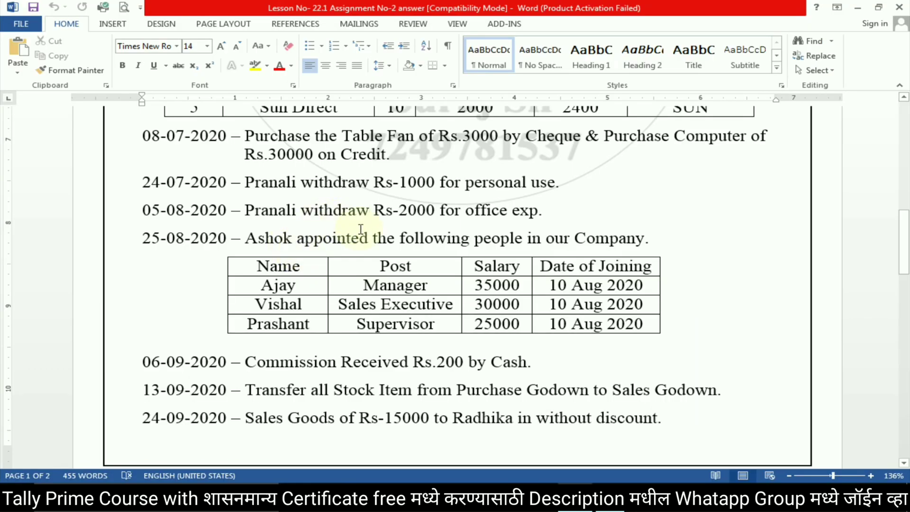
pyautogui.hotkey('alt', 'Tab')
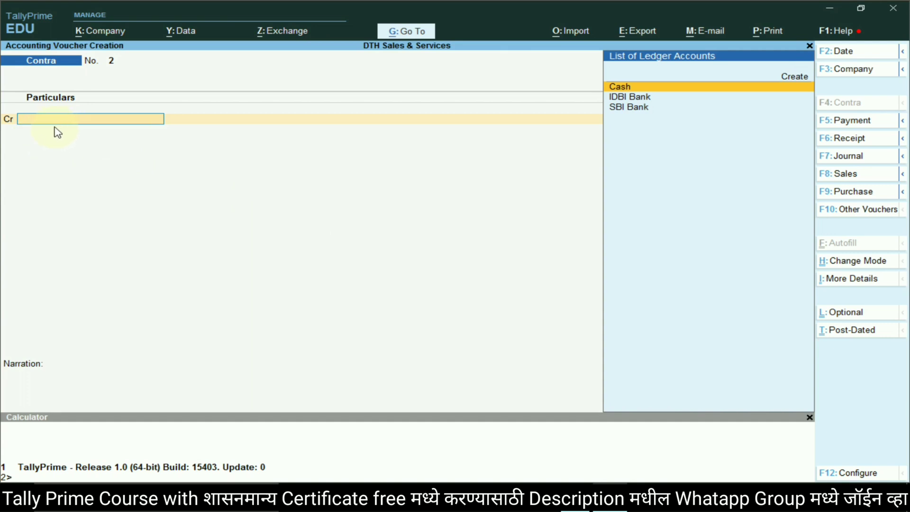
# Credit IDBI Bank with 2000 in the contra voucher, checking the amount against the Word assignment
pyautogui.click(650, 100)
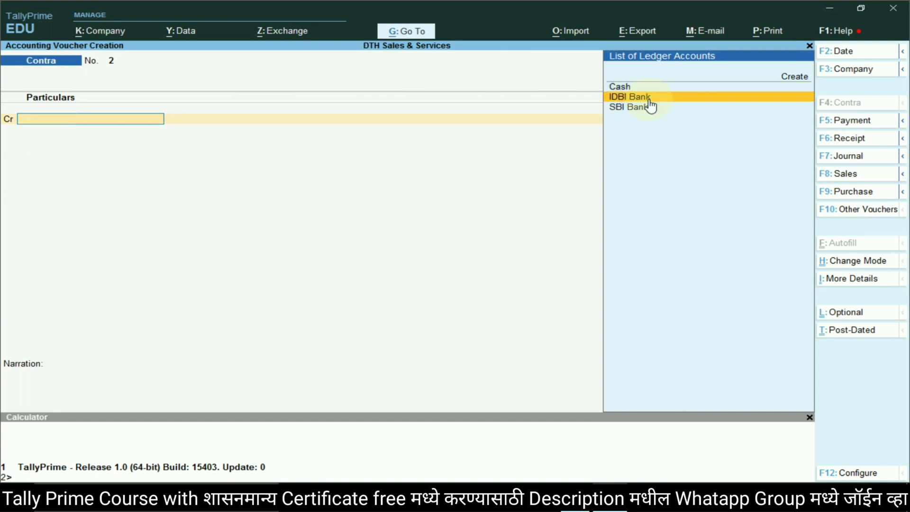
pyautogui.click(650, 100)
pyautogui.hotkey('alt', 'Tab')
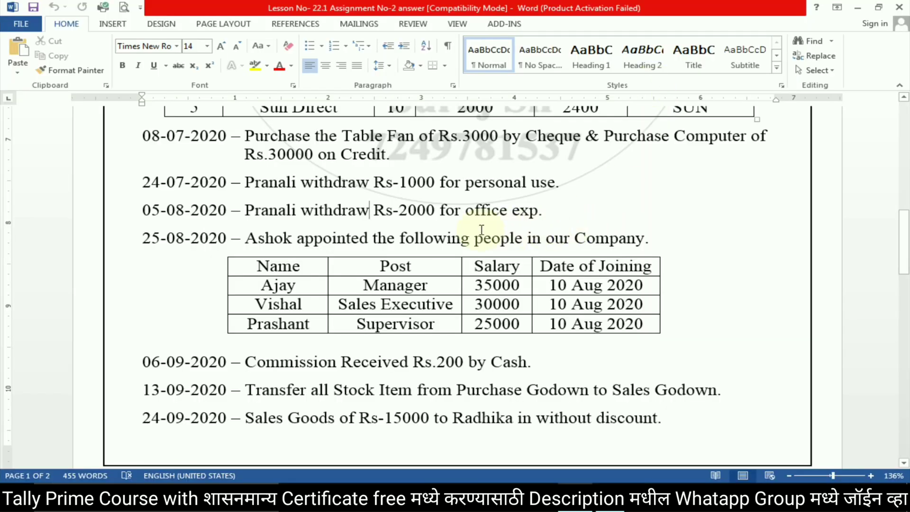
pyautogui.hotkey('alt', 'Tab')
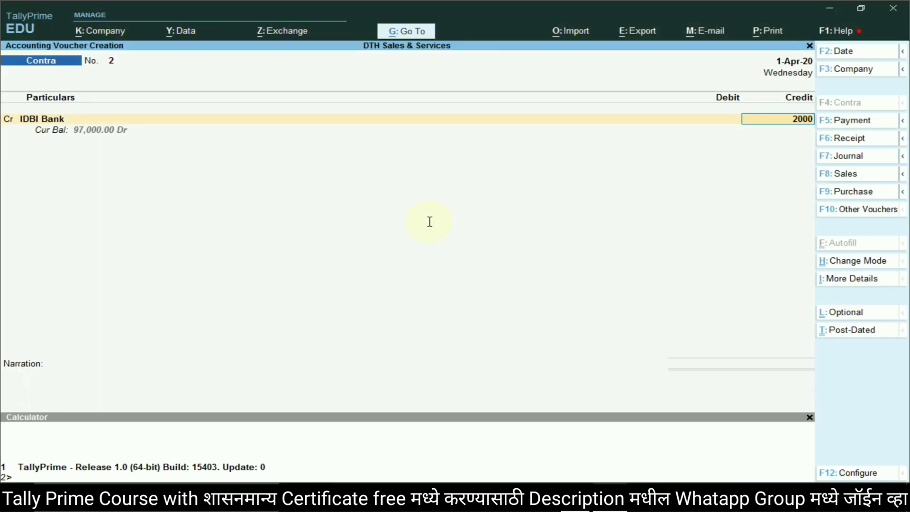
pyautogui.press('Return')
pyautogui.press('Return')
pyautogui.press('Return')
pyautogui.press('Return')
pyautogui.press('Return')
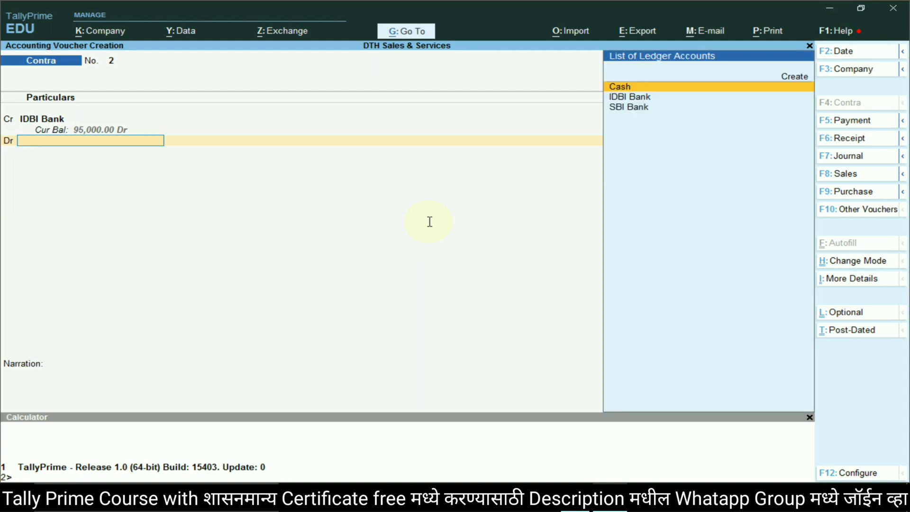
# Debit Cash with 2,000 in the contra voucher and save it without a narration
pyautogui.press('Down')
pyautogui.press('Up')
pyautogui.press('Return')
pyautogui.press('Return')
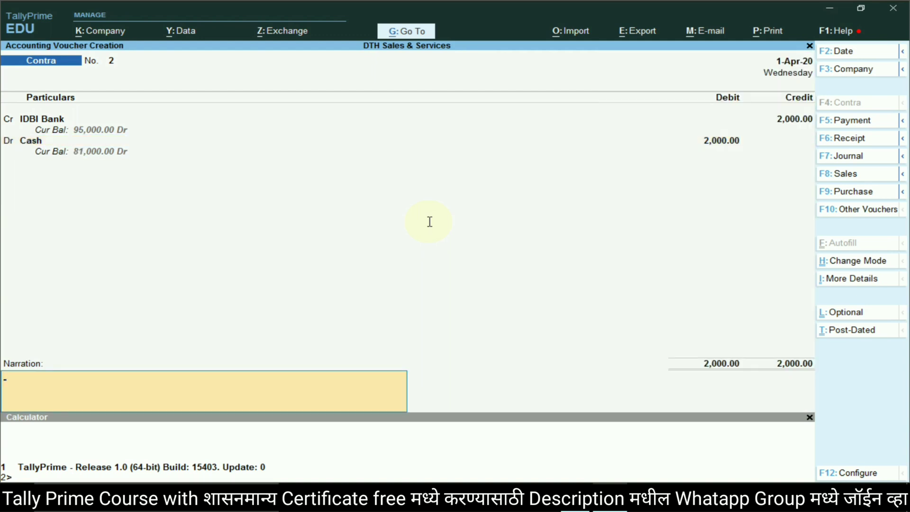
pyautogui.press('Return')
pyautogui.press('Return')
# Read the next assignment entries in Word up to the 06-09-2020 commission, and start a receipt voucher in TallyPrime
pyautogui.hotkey('alt', 'Tab')
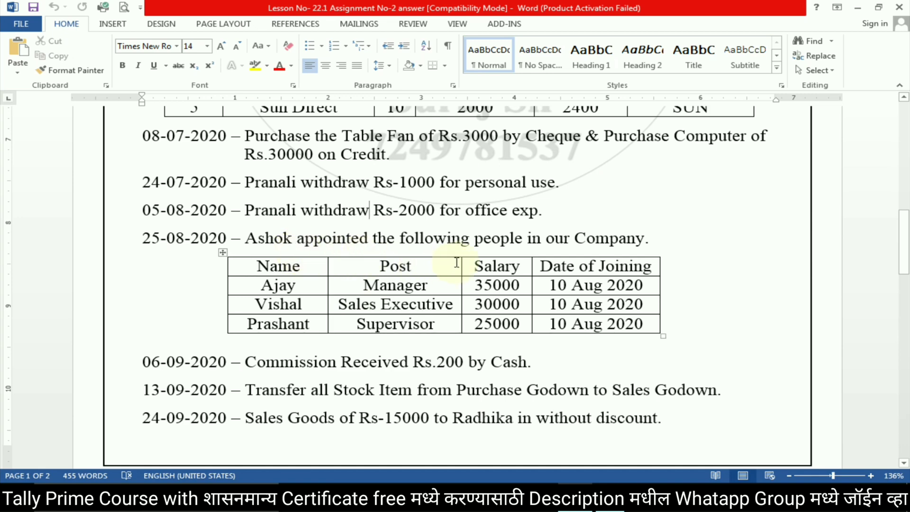
pyautogui.scroll(-2, 456, 264)
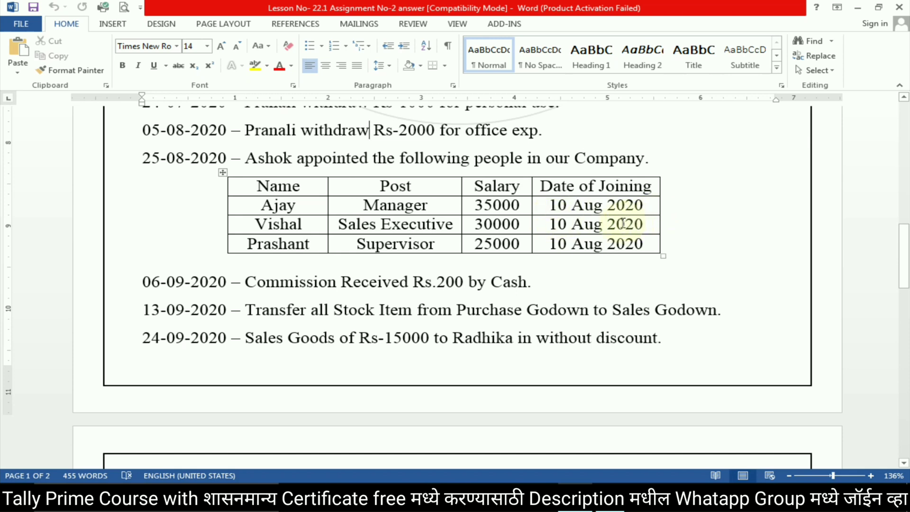
pyautogui.moveTo(460, 186)
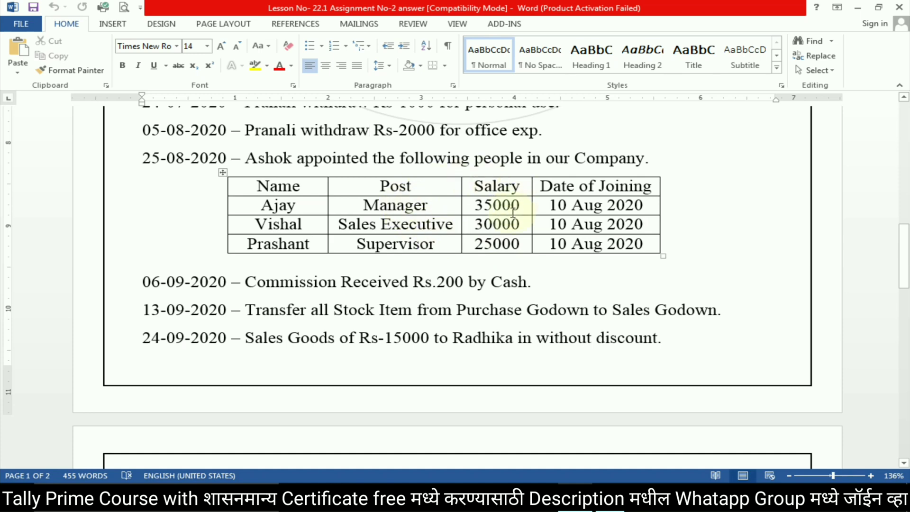
pyautogui.scroll(-1, 347, 222)
pyautogui.scroll(-1, 348, 222)
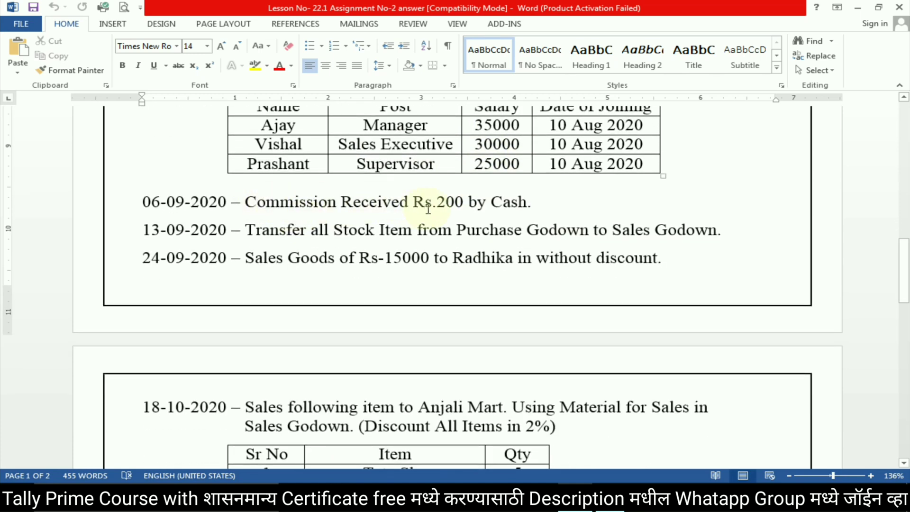
pyautogui.hotkey('alt', 'Tab')
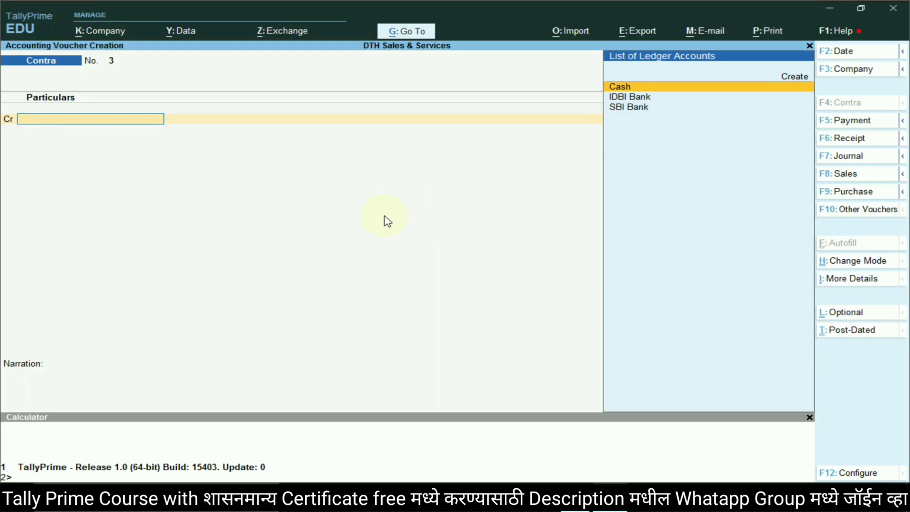
pyautogui.click(849, 139)
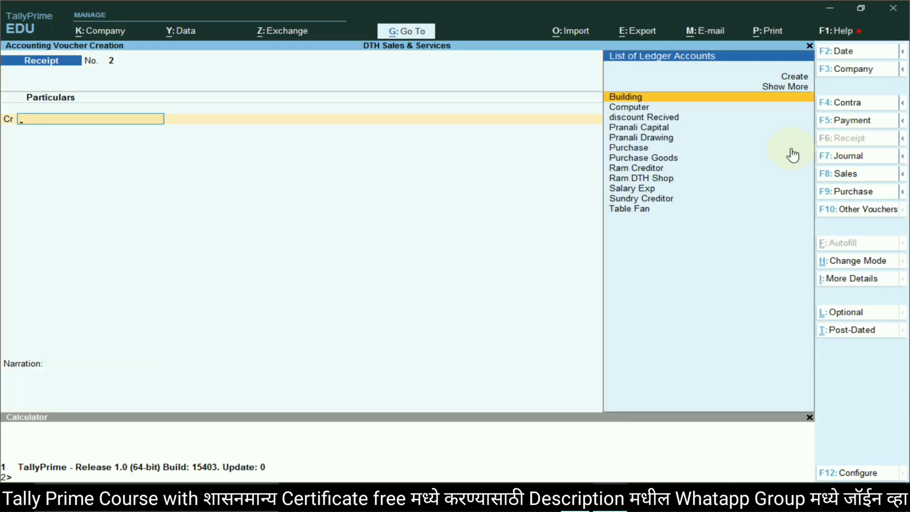
# Copy "Commission Received" from the Word assignment and paste it as the name of a new ledger in TallyPrime
pyautogui.hotkey('alt', 'Tab')
pyautogui.moveTo(280, 203); pyautogui.dragTo(387, 204)
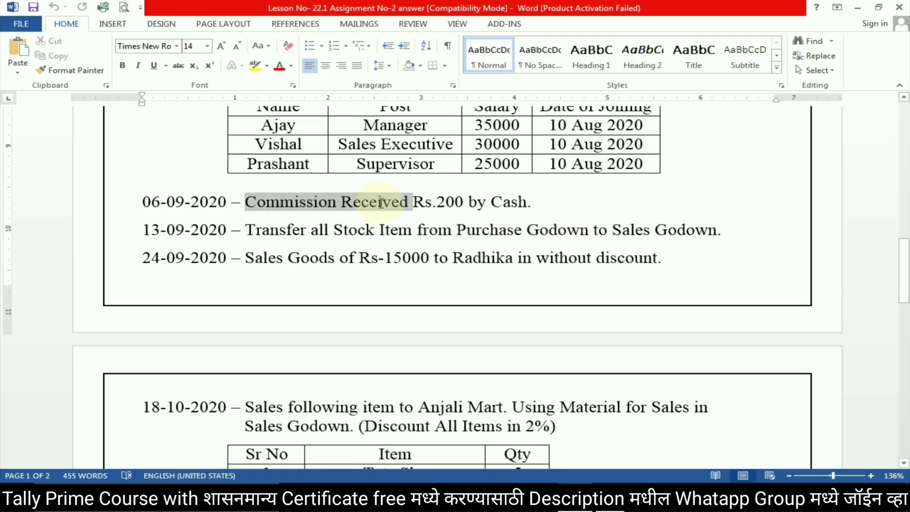
pyautogui.hotkey('alt', 'Tab')
pyautogui.click(787, 77)
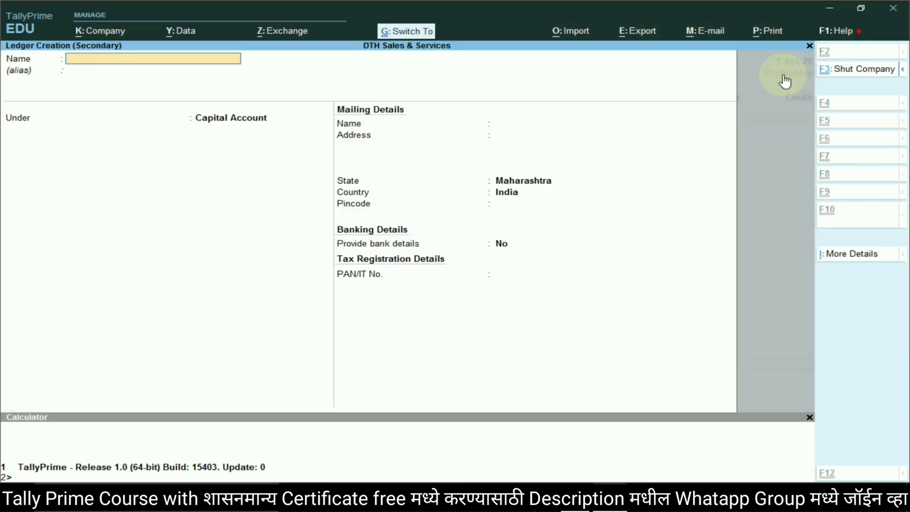
pyautogui.hotkey('ctrl', 'alt', 'v')
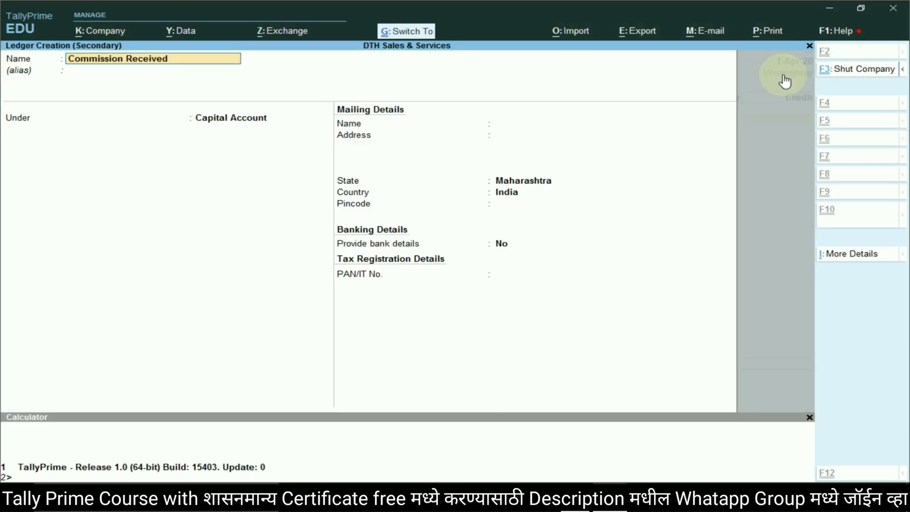
# Group the Commission Received ledger under Direct Incomes, keep the remaining defaults and save it
pyautogui.press('Return')
pyautogui.press('Return')
pyautogui.write('Dire')
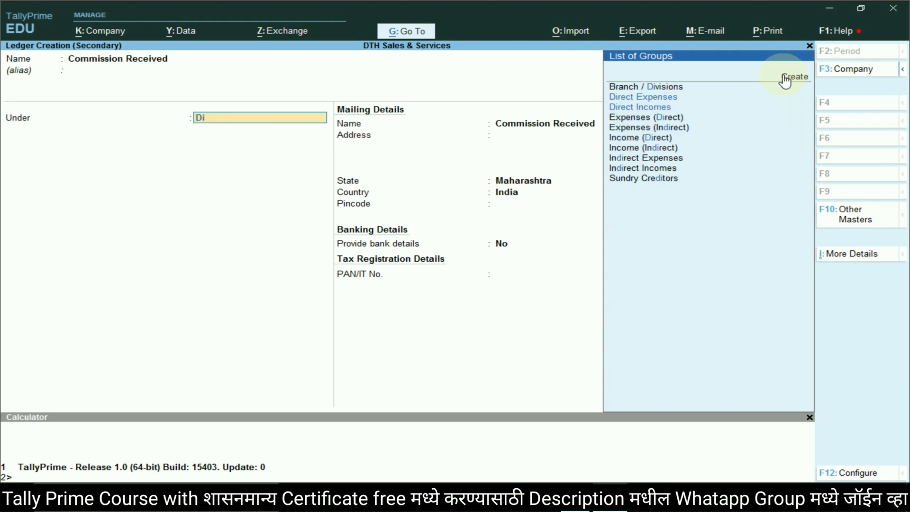
pyautogui.press('Down')
pyautogui.press('Down')
pyautogui.press('Return')
pyautogui.press('Return')
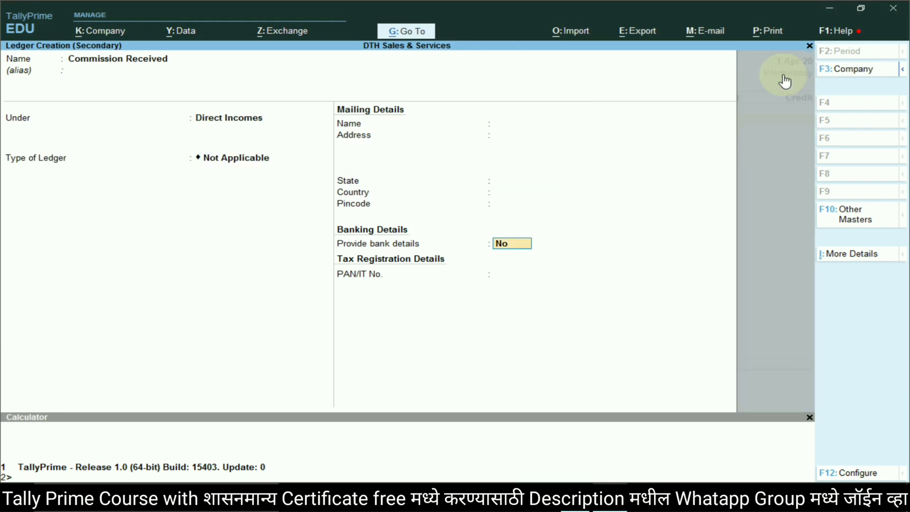
pyautogui.press('Return')
pyautogui.press('Return')
# Check the commission amount in Word and credit Commission Received with 200 in the TallyPrime receipt voucher
pyautogui.hotkey('alt', 'Tab')
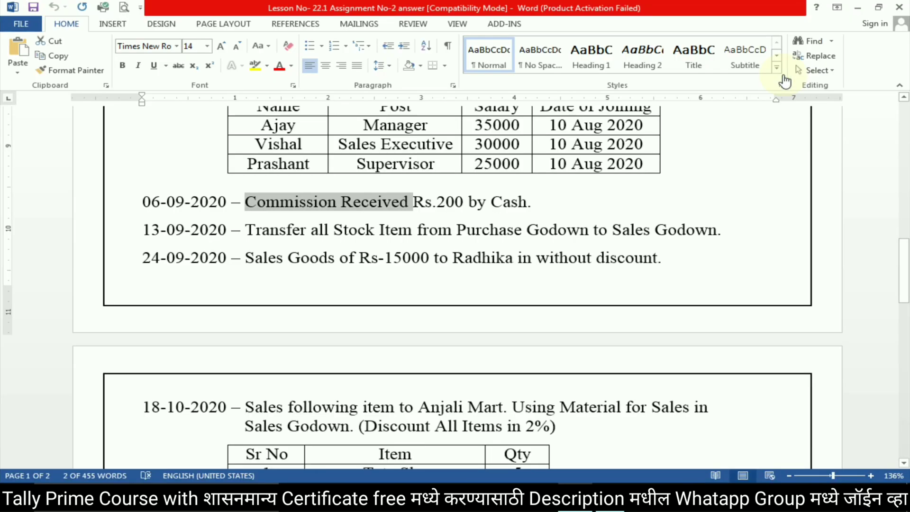
pyautogui.hotkey('alt', 'Tab')
pyautogui.write('200')
pyautogui.press('Return')
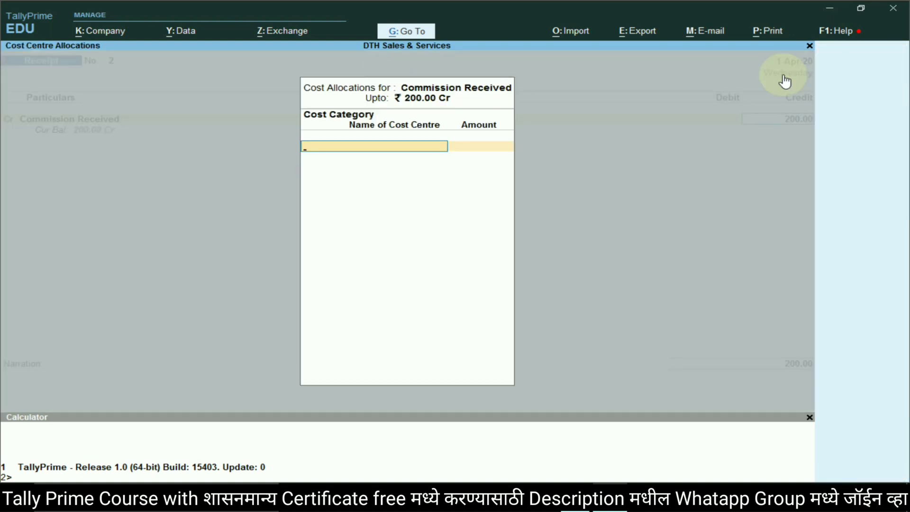
pyautogui.press('Return')
pyautogui.press('BackSpace')
# Recheck the commission entry in Word, and create a cost category named Commission Received in TallyPrime with the default allocation settings
pyautogui.hotkey('alt', 'Tab')
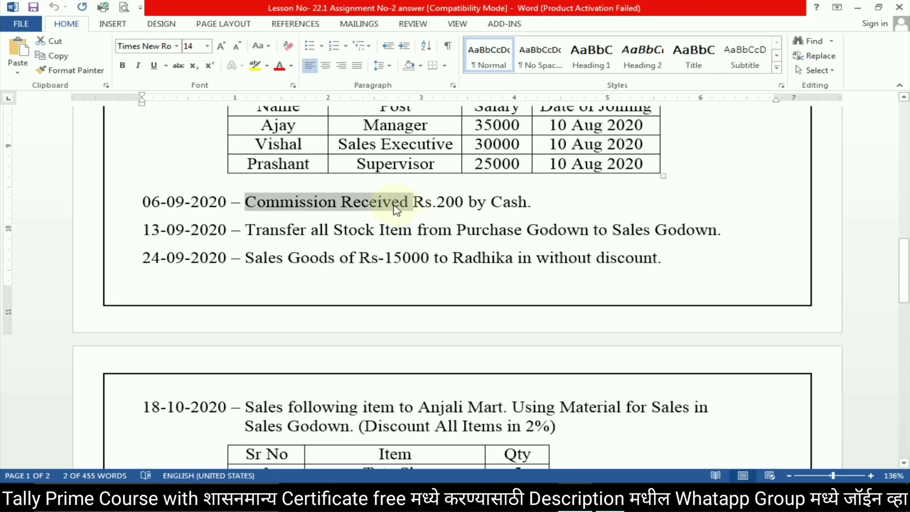
pyautogui.hotkey('alt', 'Tab')
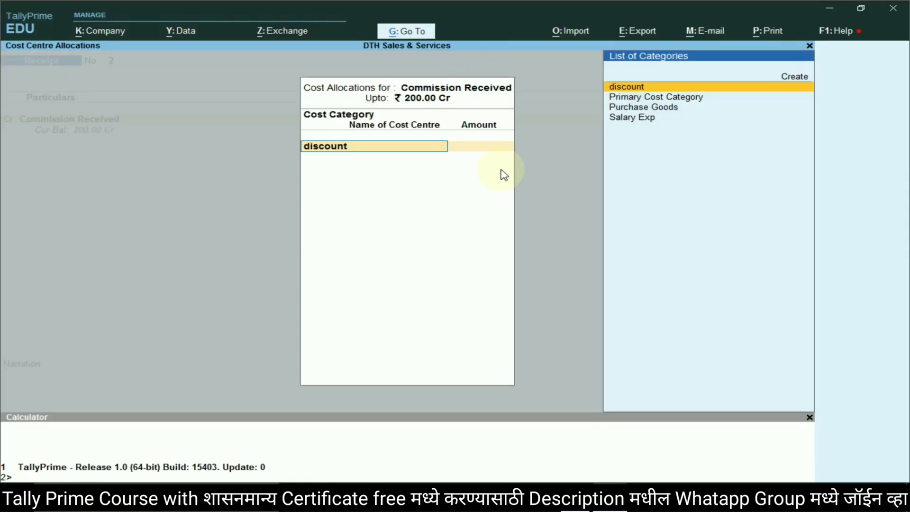
pyautogui.hotkey('alt', 'Tab')
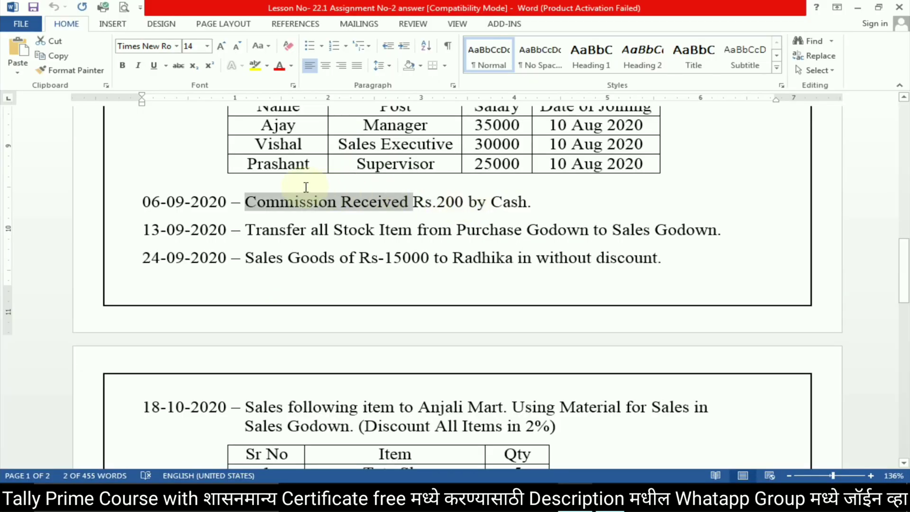
pyautogui.hotkey('alt', 'Tab')
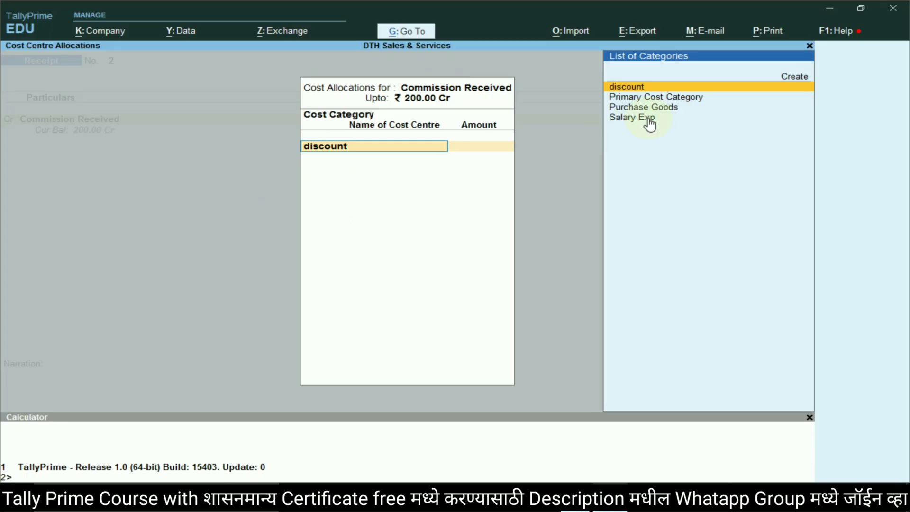
pyautogui.hotkey('alt', 'Tab')
pyautogui.hotkey('alt', 'Tab')
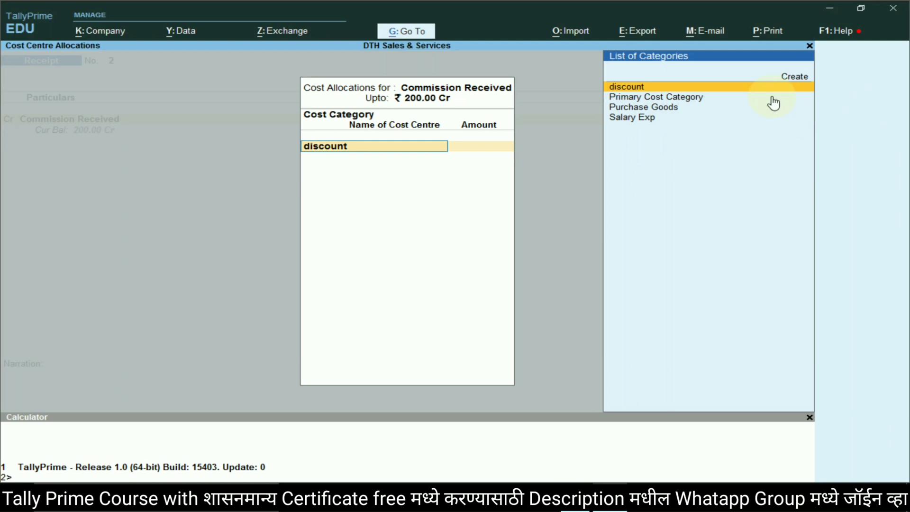
pyautogui.click(797, 78)
pyautogui.write('Commission Received')
pyautogui.press('Return')
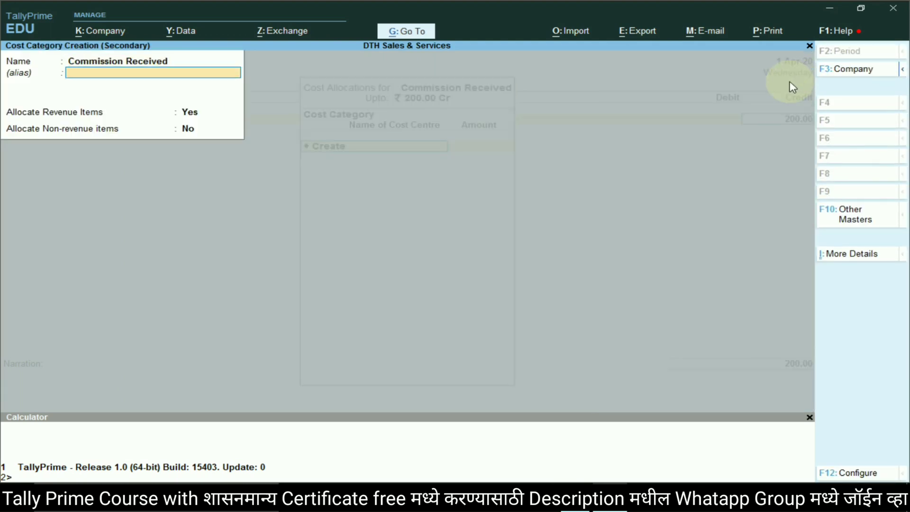
pyautogui.press('Return')
pyautogui.press('Return')
pyautogui.press('Return')
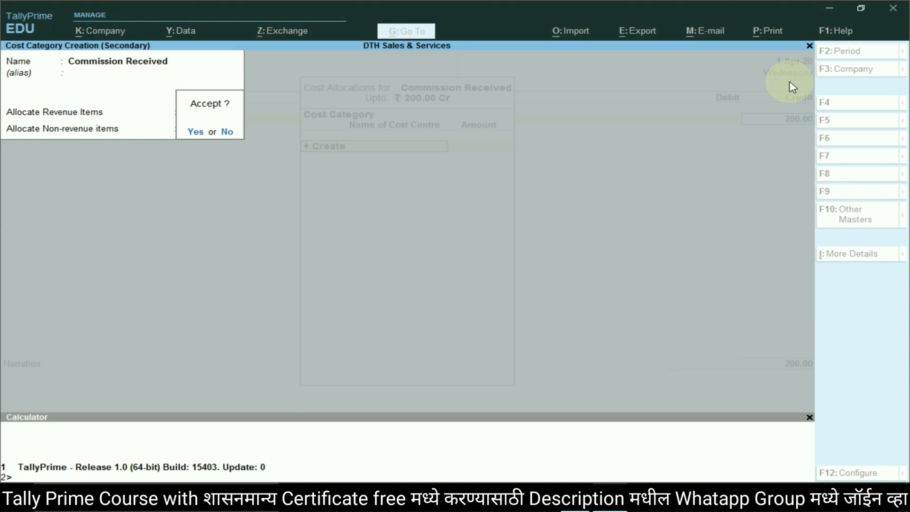
pyautogui.press('Return')
# Create a primary cost centre named Commission Received in the Commission Received category and allocate 200.00 to it
pyautogui.click(791, 79)
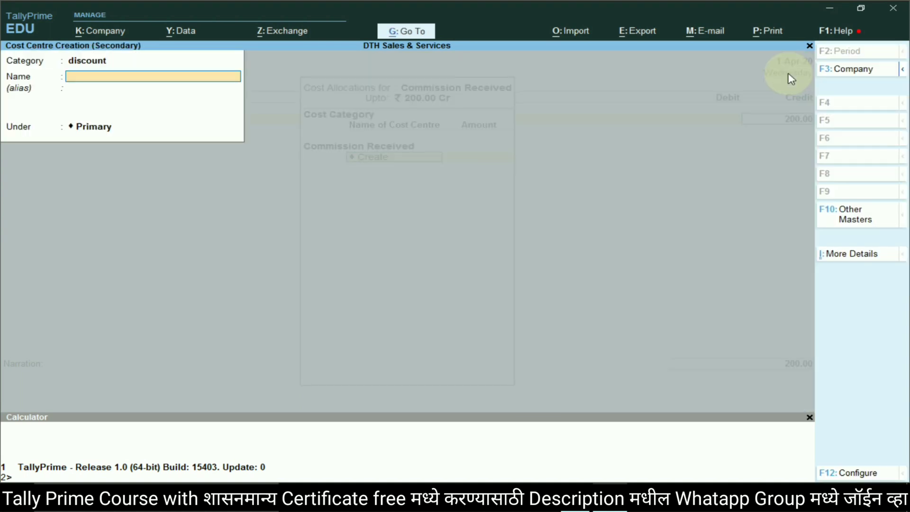
pyautogui.press('BackSpace')
pyautogui.write('c')
pyautogui.press('Return')
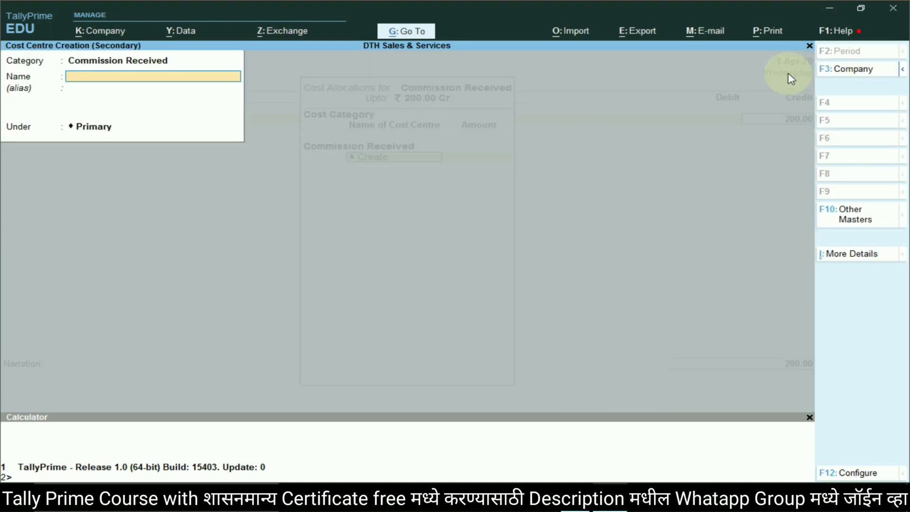
pyautogui.hotkey('ctrl', 'alt', 'v')
pyautogui.press('Return')
pyautogui.press('Return')
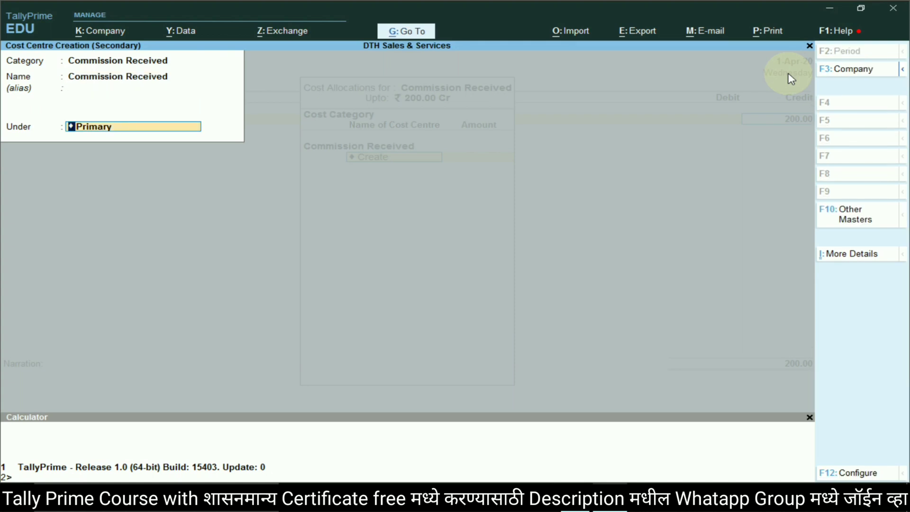
pyautogui.press('Return')
pyautogui.press('Return')
pyautogui.press('Return')
pyautogui.press('Return')
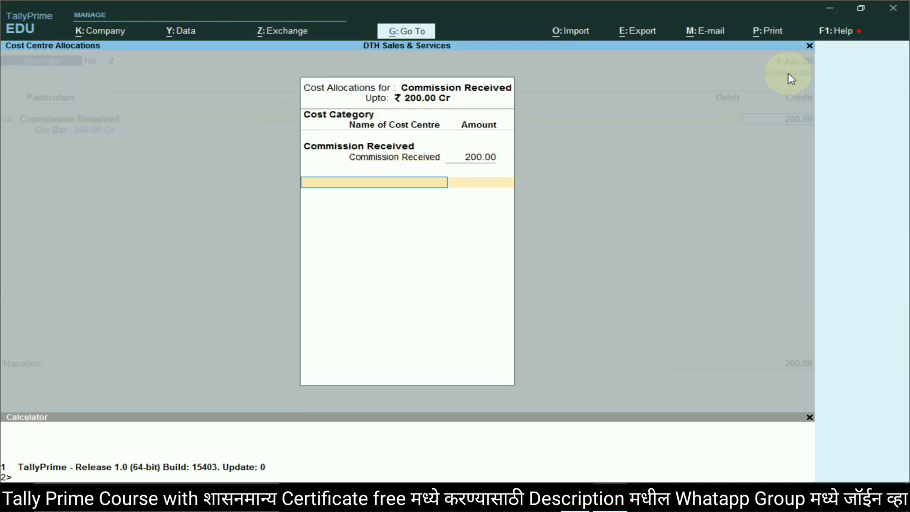
# Check the commission entry in Word, debit Cash with 200.00 in the TallyPrime receipt voucher and accept the voucher
pyautogui.hotkey('alt', 'Tab')
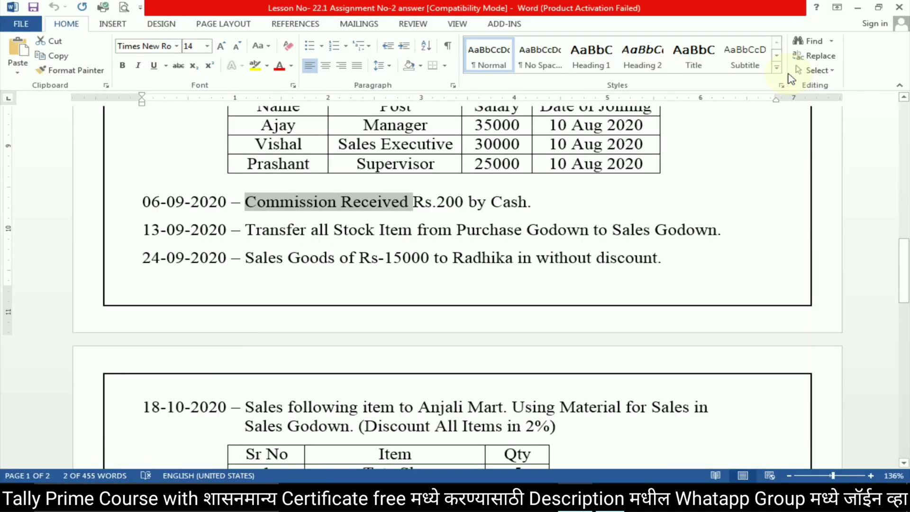
pyautogui.hotkey('alt', 'Tab')
pyautogui.press('Down')
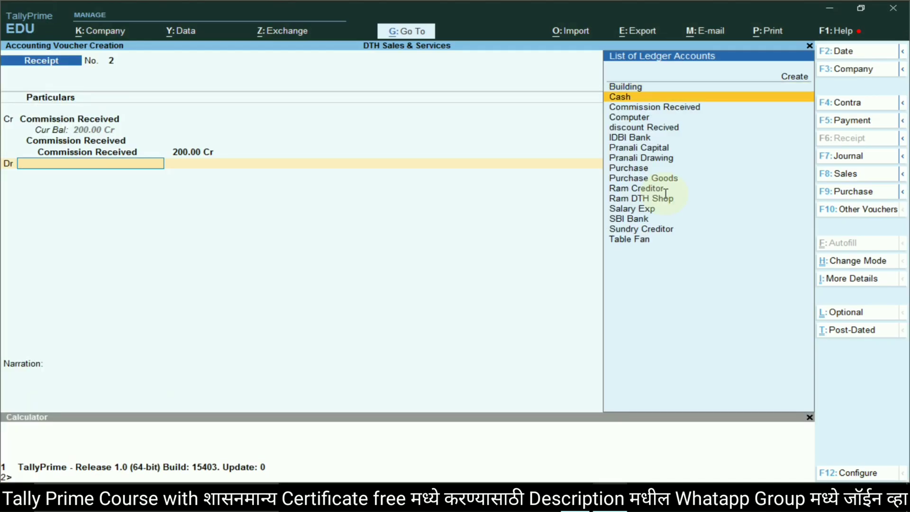
pyautogui.press('Return')
pyautogui.press('Return')
pyautogui.press('Return')
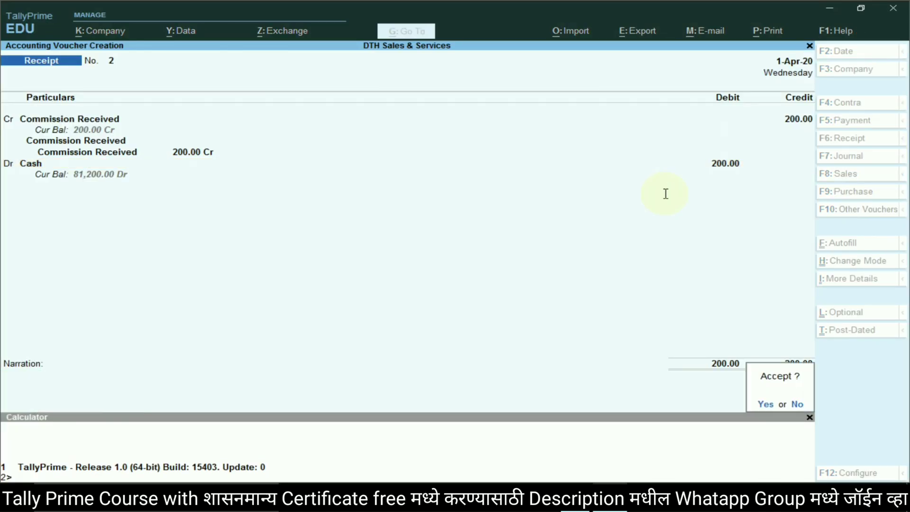
pyautogui.press('Return')
# Review in Word the 13-09-2020 stock transfer from Purchase Godown to Sales Godown and the earlier purchase item table
pyautogui.hotkey('alt', 'Tab')
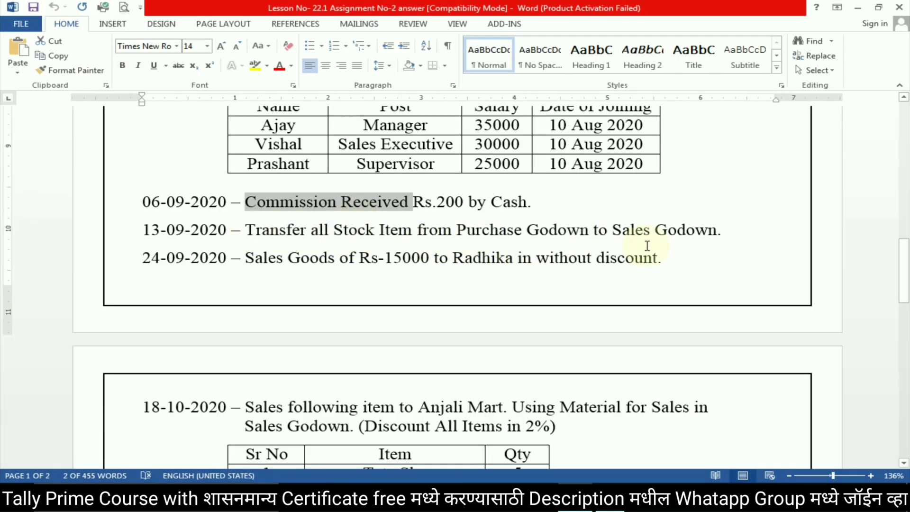
pyautogui.moveTo(286, 229); pyautogui.dragTo(677, 238)
pyautogui.click(407, 237)
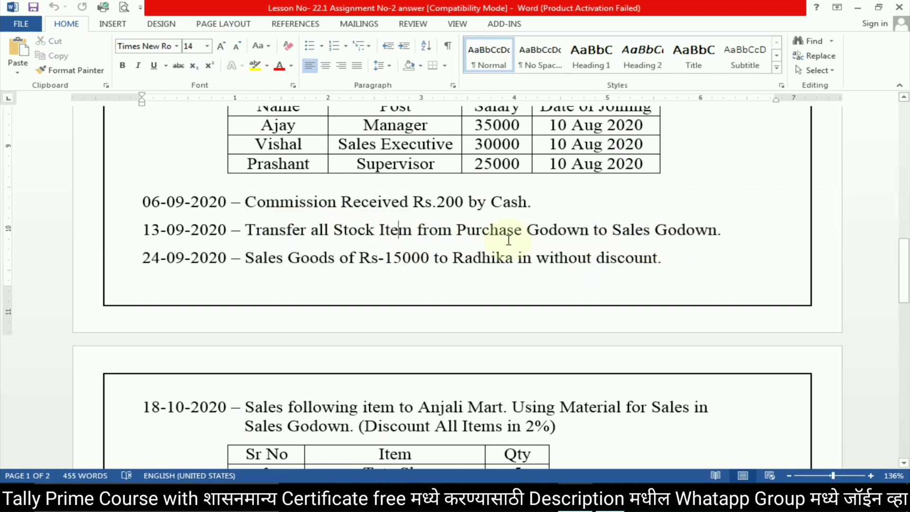
pyautogui.moveTo(479, 236); pyautogui.dragTo(650, 232)
pyautogui.scroll(12, 487, 252)
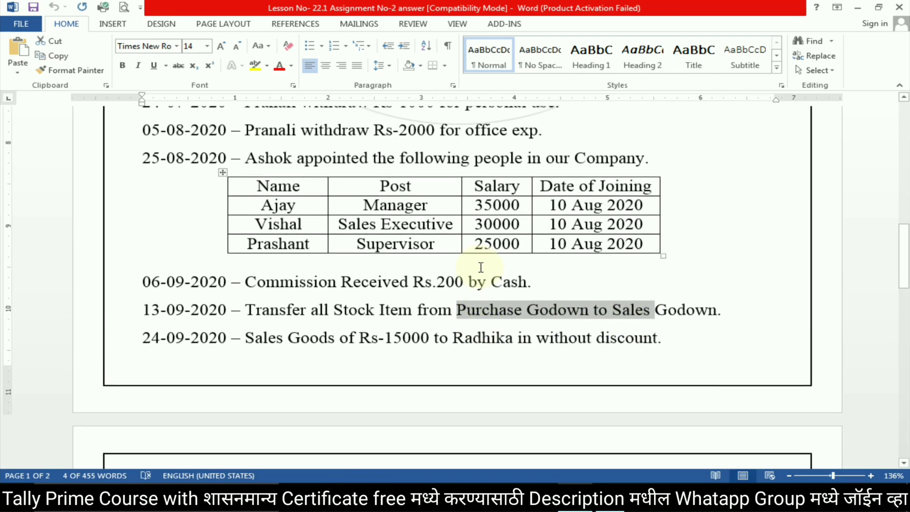
pyautogui.scroll(-2, 487, 266)
pyautogui.scroll(5, 474, 261)
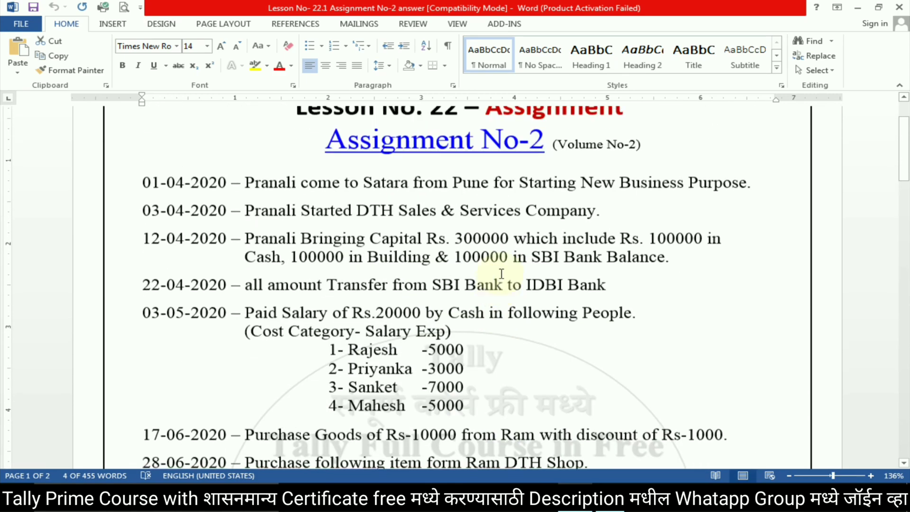
pyautogui.scroll(-8, 399, 250)
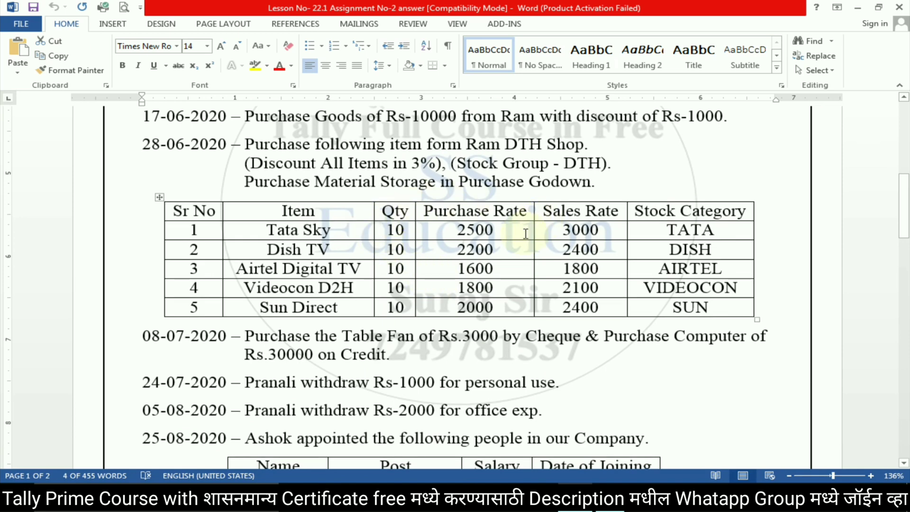
pyautogui.scroll(-3, 508, 243)
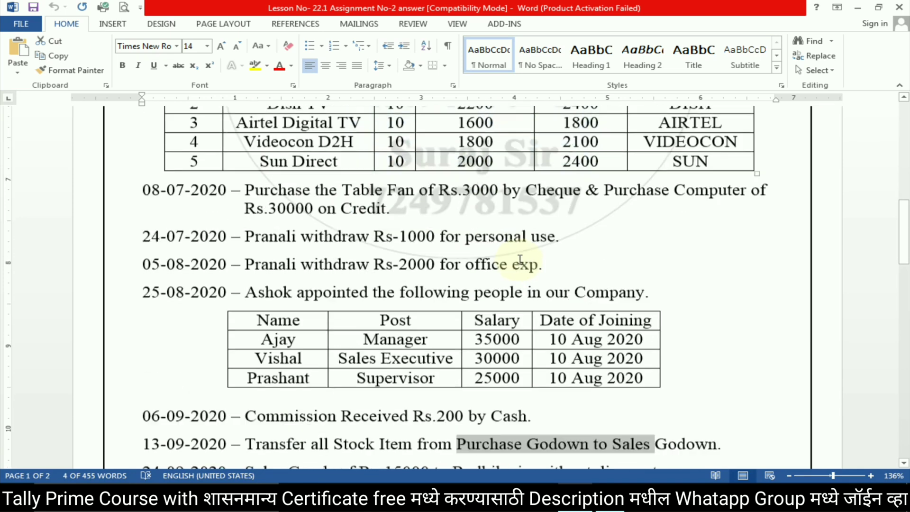
pyautogui.scroll(-3, 518, 240)
pyautogui.scroll(3, 504, 190)
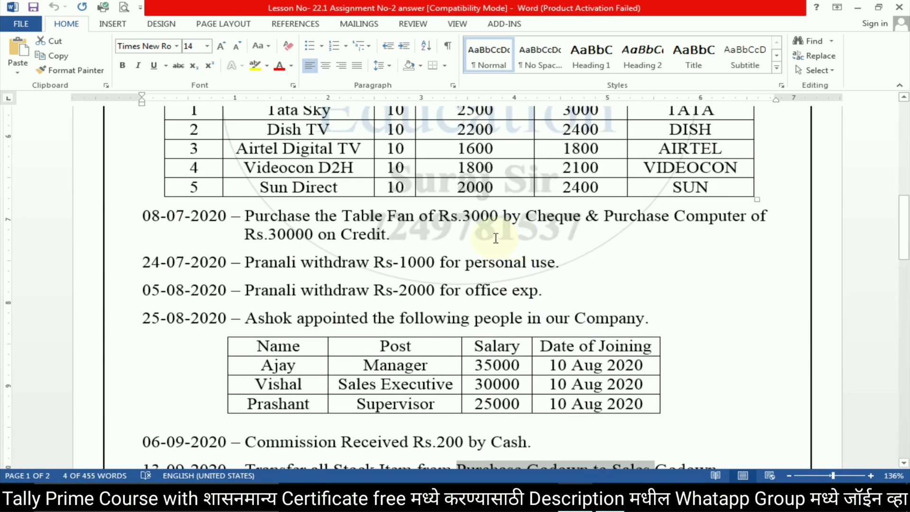
pyautogui.scroll(-3, 440, 307)
pyautogui.scroll(5, 428, 307)
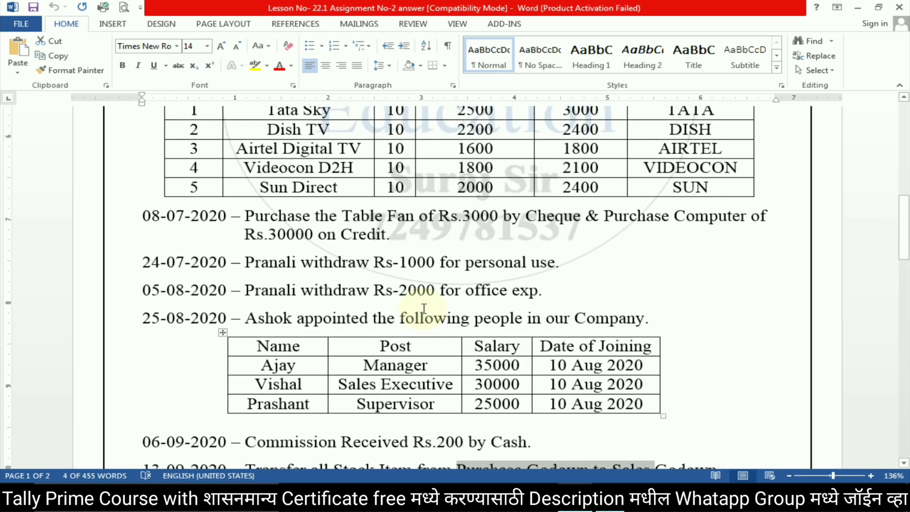
pyautogui.scroll(-2, 412, 239)
# Switch to TallyPrime, examine the detailed location summary for Purchase Godown, and return to the Gateway of Tally
pyautogui.hotkey('alt', 'Tab')
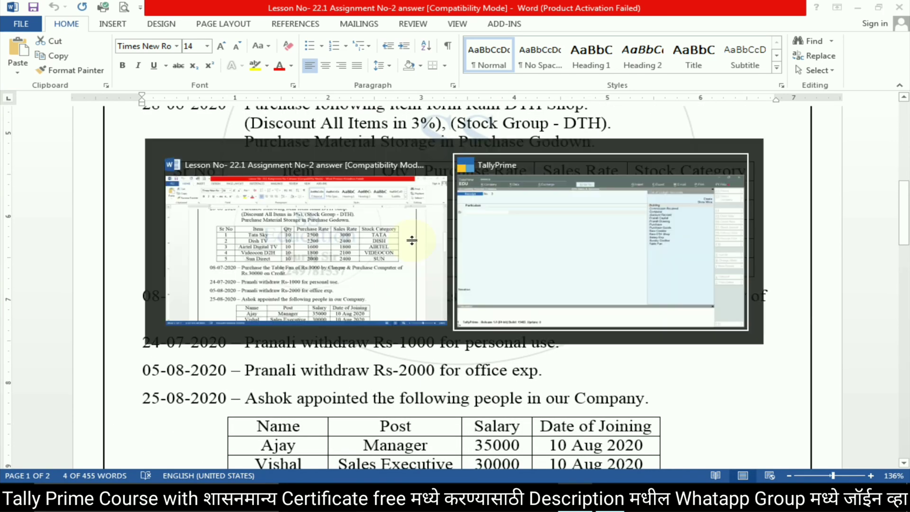
pyautogui.press('Escape')
pyautogui.press('Return')
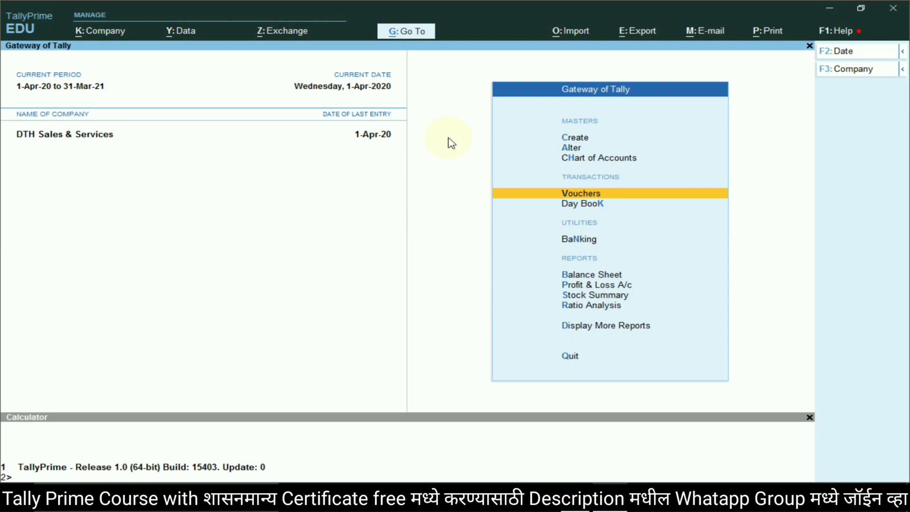
pyautogui.click(613, 327)
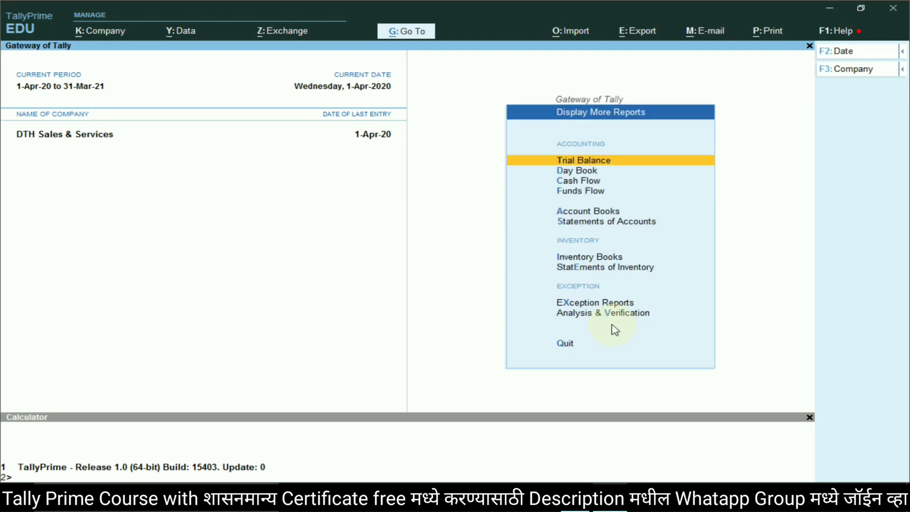
pyautogui.click(592, 258)
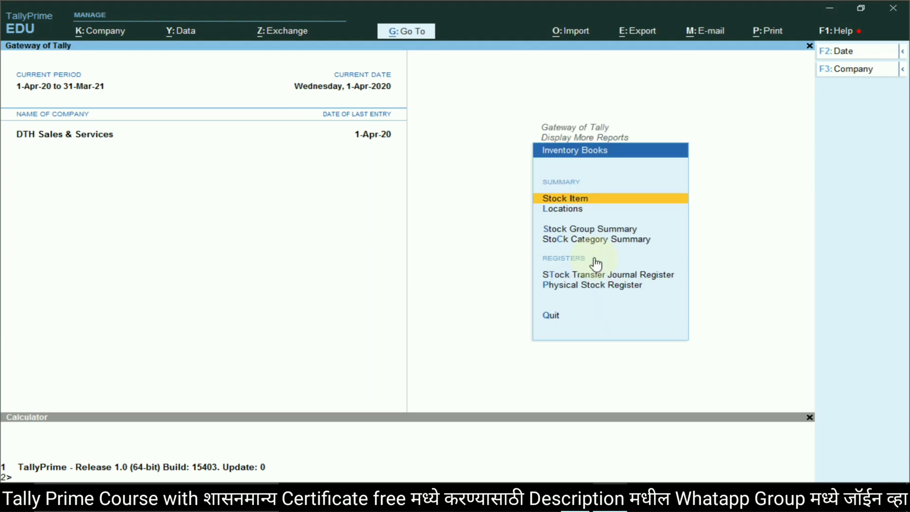
pyautogui.click(564, 210)
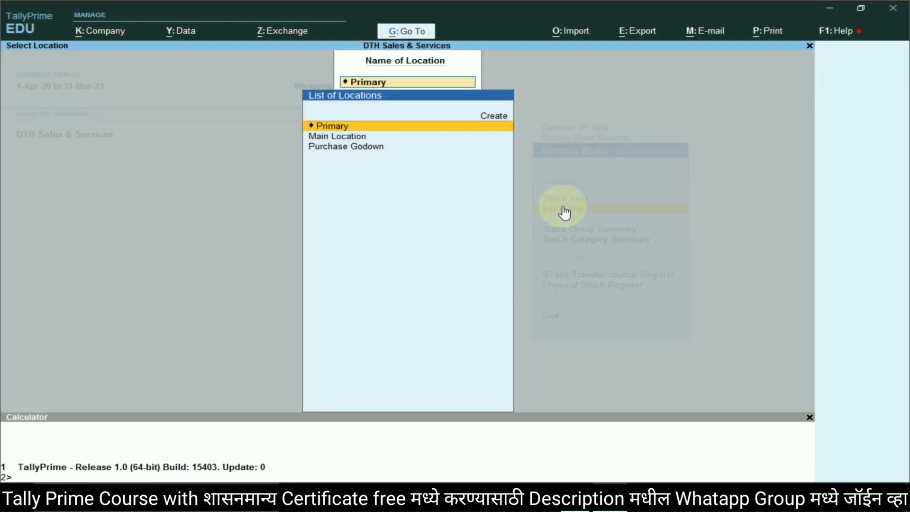
pyautogui.click(344, 150)
pyautogui.click(345, 148)
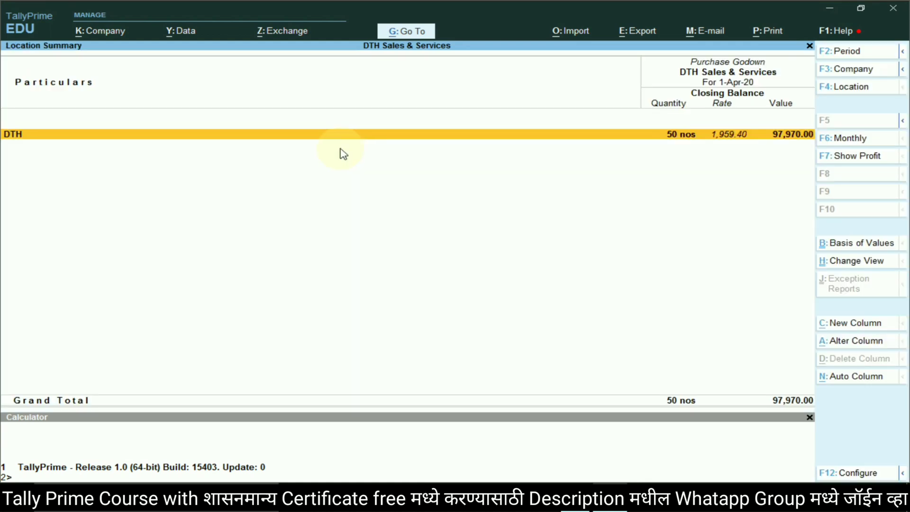
pyautogui.press('alt')
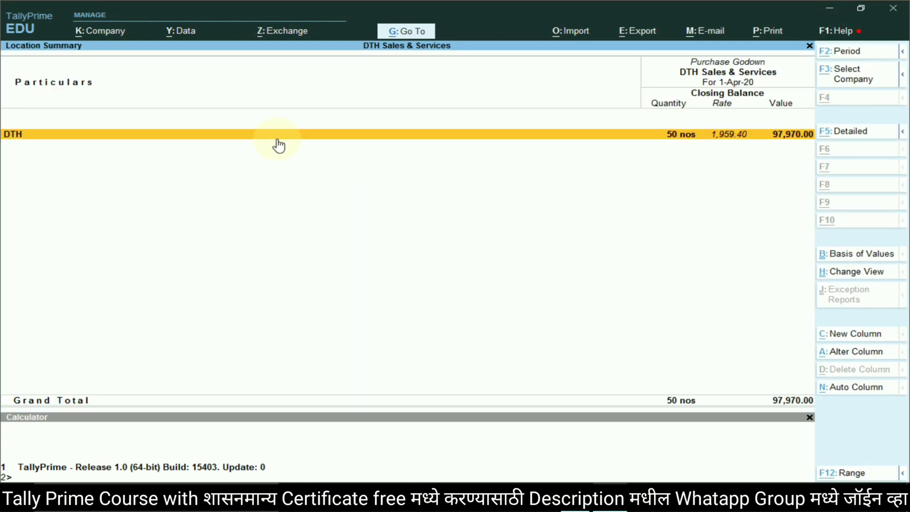
pyautogui.hotkey('alt', 'F5')
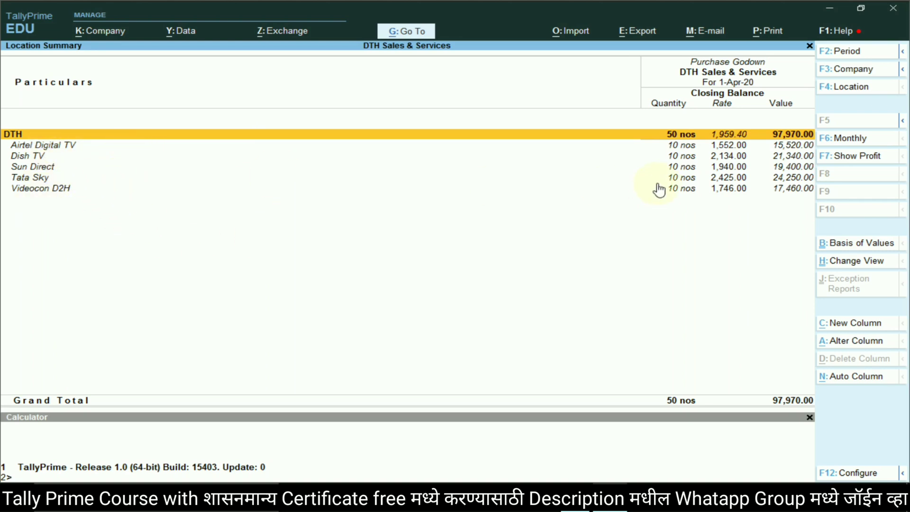
pyautogui.press('Escape')
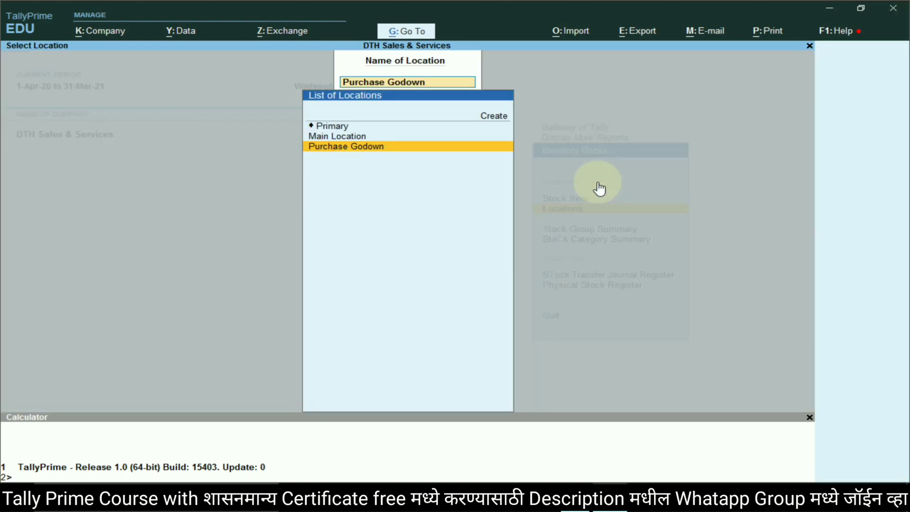
pyautogui.press('Escape')
pyautogui.press('Escape')
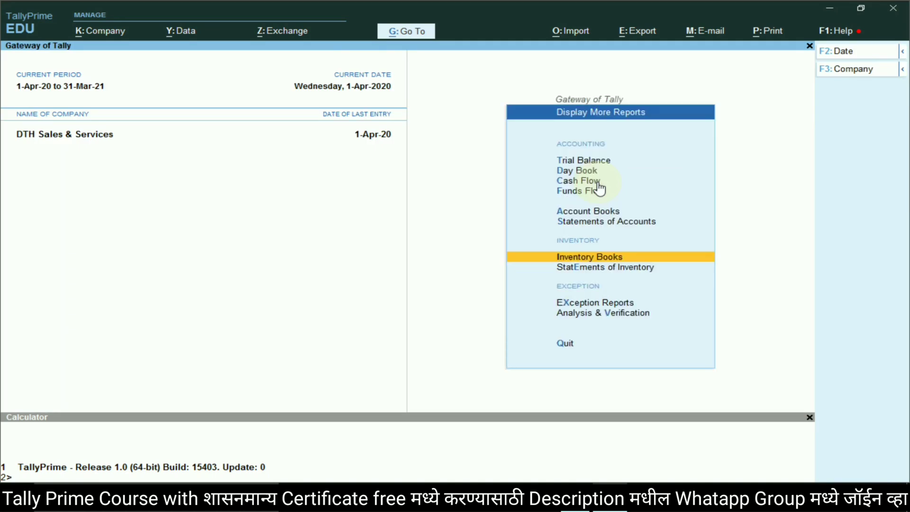
pyautogui.press('Escape')
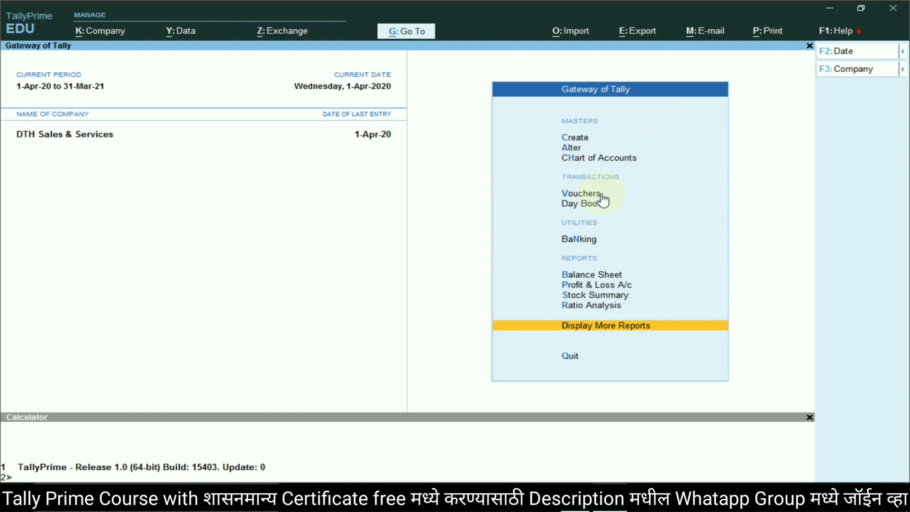
# Start a new Stock Journal inventory voucher for the transfer of materials
pyautogui.click(600, 196)
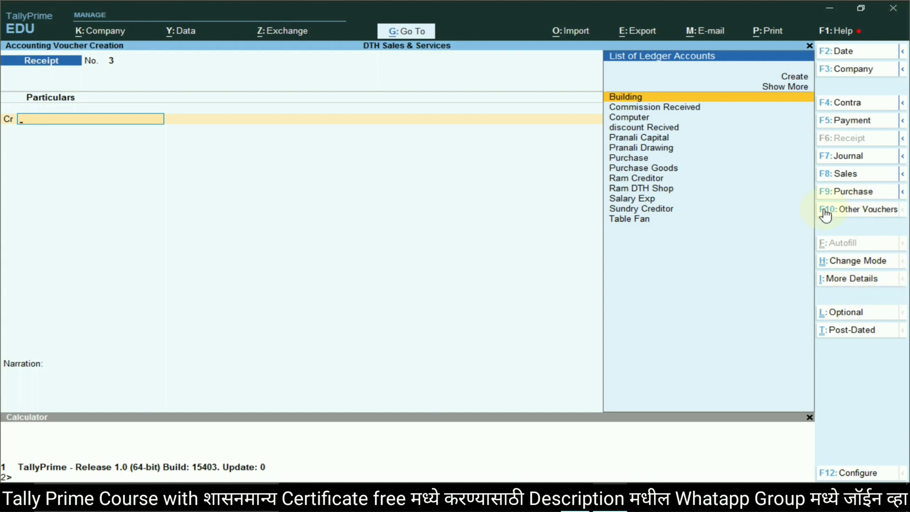
pyautogui.click(852, 211)
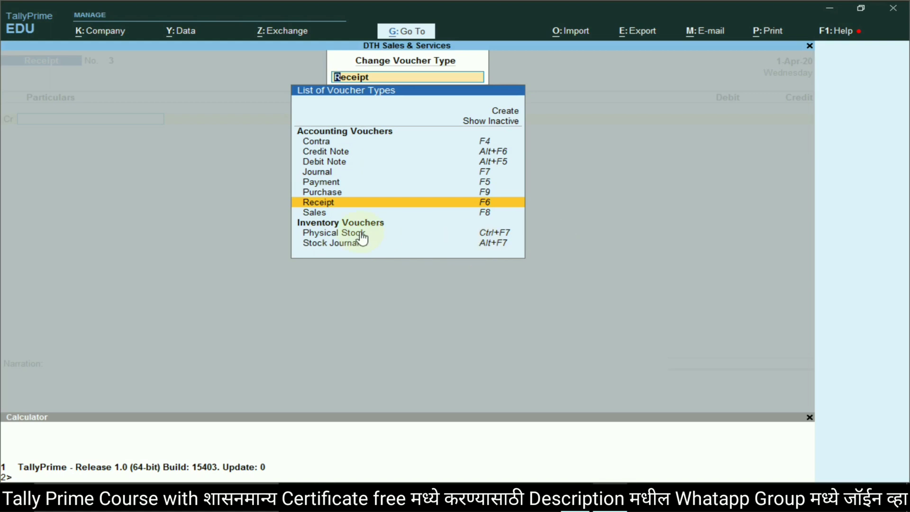
pyautogui.click(338, 244)
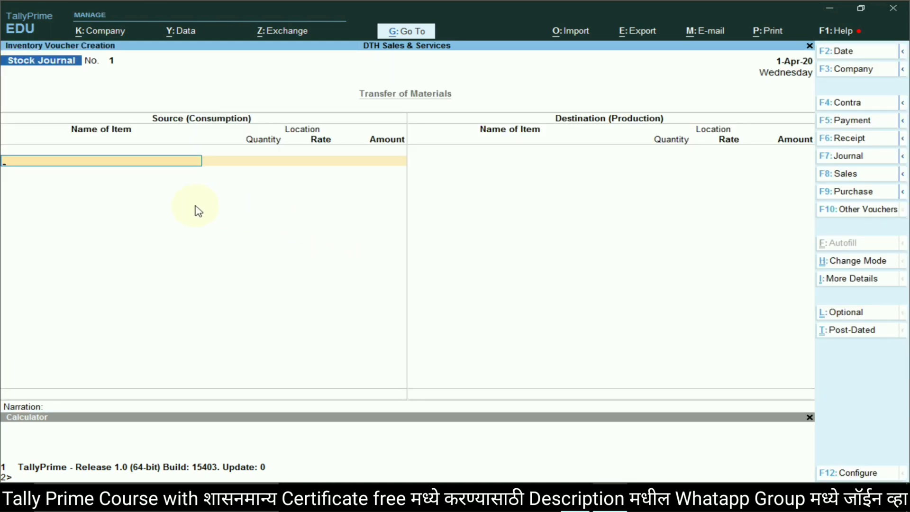
# Check the item table in Word and add Tata Sky, 10 nos from Purchase Godown, as a source item in the TallyPrime stock journal
pyautogui.hotkey('alt', 'Tab')
pyautogui.scroll(-2, 397, 225)
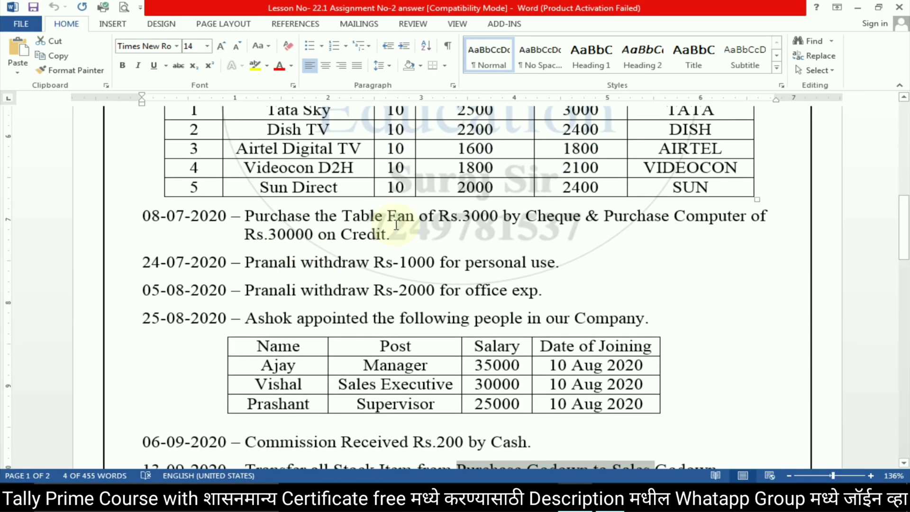
pyautogui.scroll(2, 396, 224)
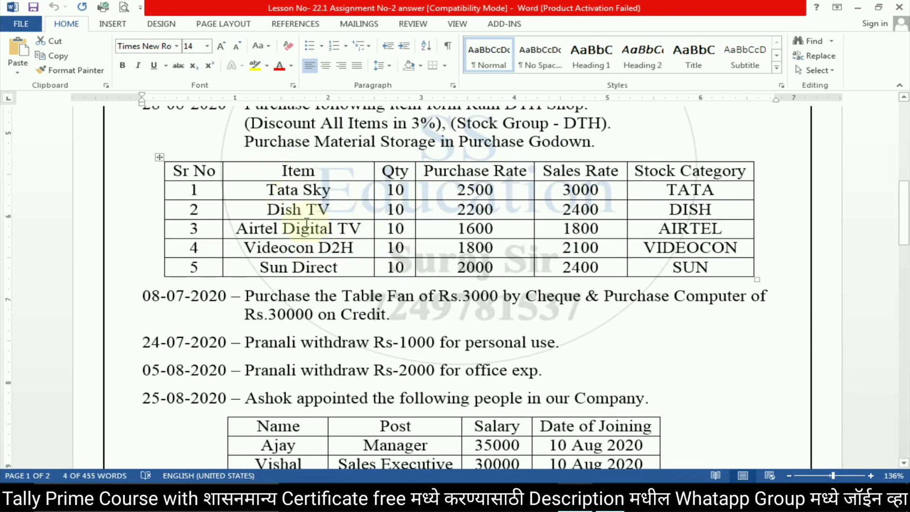
pyautogui.hotkey('alt', 'Tab')
pyautogui.write('Ta')
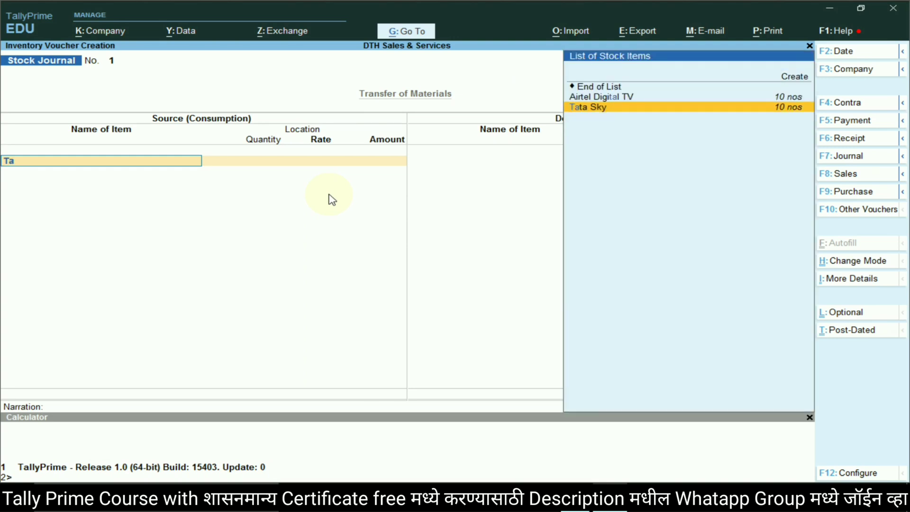
pyautogui.press('Return')
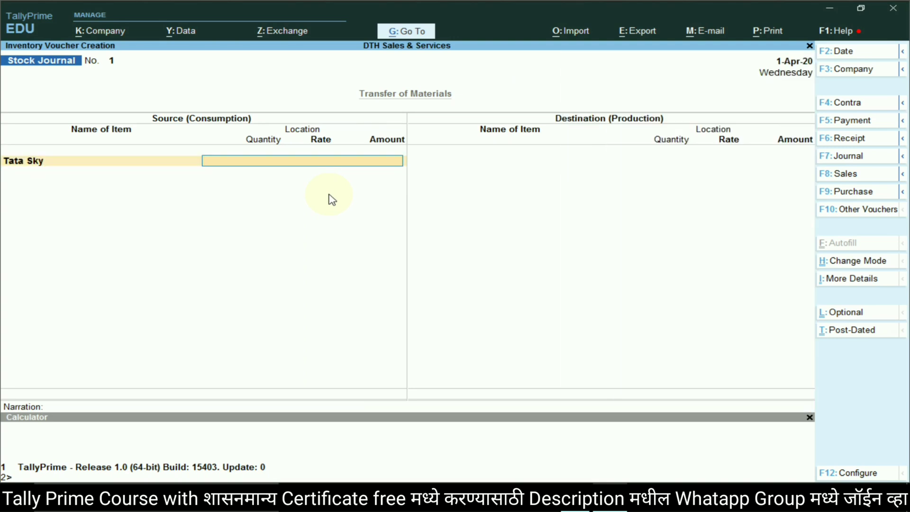
pyautogui.write('Pur')
pyautogui.press('Return')
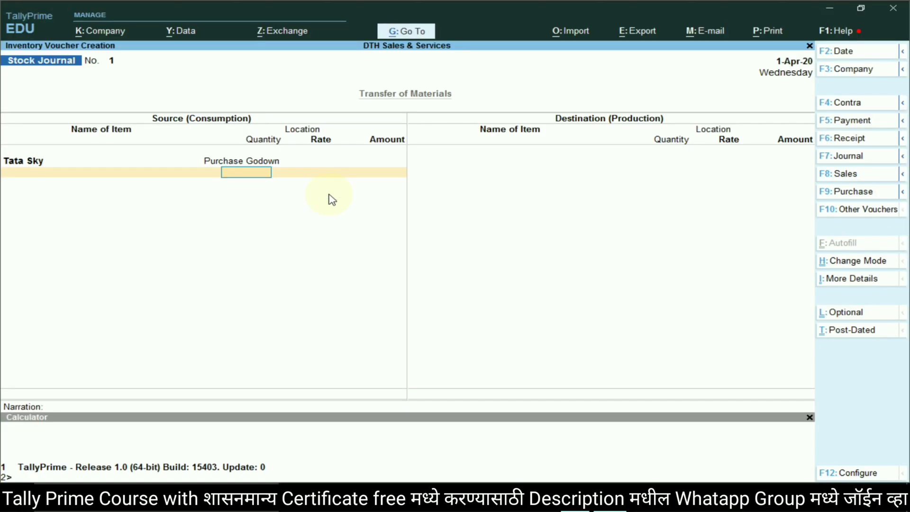
pyautogui.press('Return')
pyautogui.press('Return')
pyautogui.press('Return')
# Check the next item in Word and add Dish TV, 10 nos from Purchase Godown, to the stock journal's source items in TallyPrime
pyautogui.hotkey('alt', 'Tab')
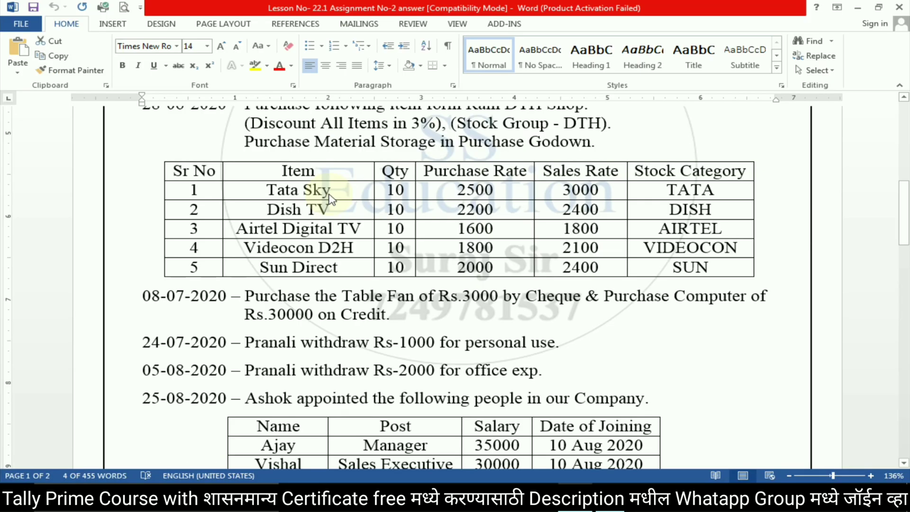
pyautogui.hotkey('alt', 'Tab')
pyautogui.write('Dis')
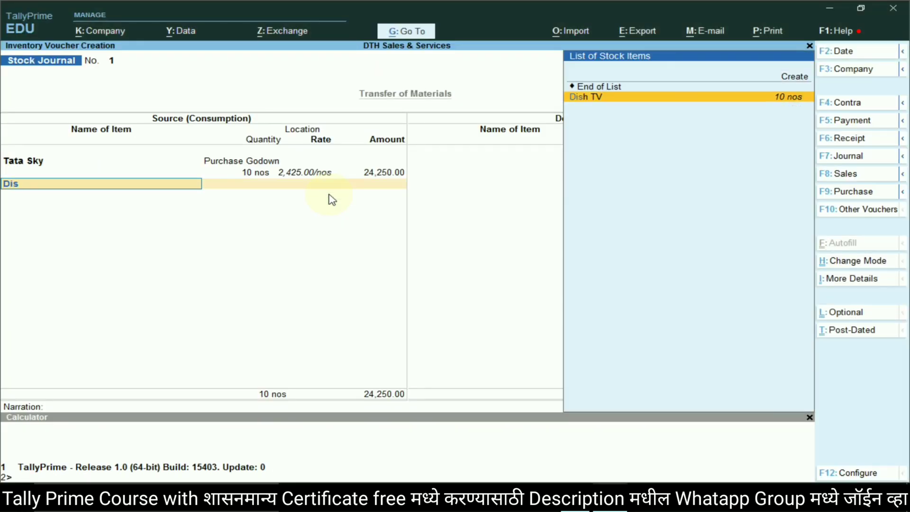
pyautogui.press('Return')
pyautogui.write('Pur')
pyautogui.press('Return')
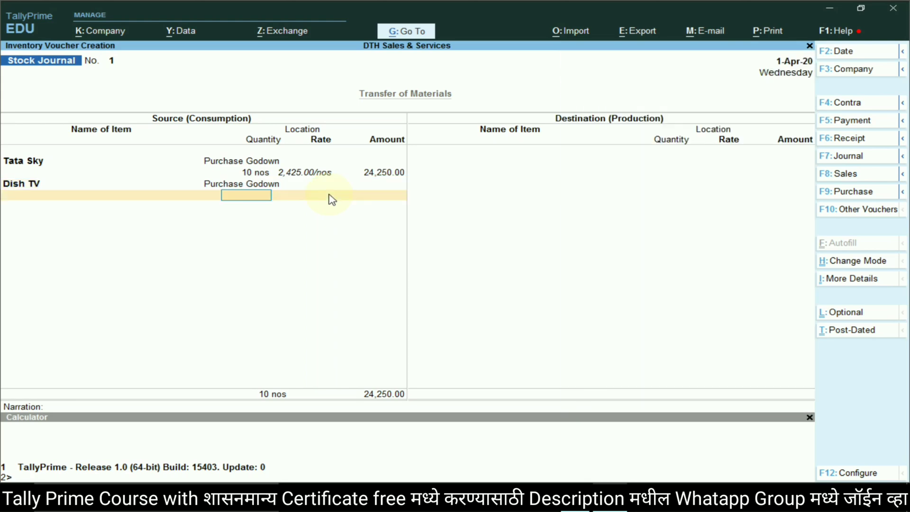
pyautogui.press('Return')
pyautogui.press('Return')
pyautogui.press('Return')
# Check the next item in Word and add Airtel Digital TV, 10 nos from Purchase Godown, to the stock journal's source items in TallyPrime
pyautogui.hotkey('alt', 'Tab')
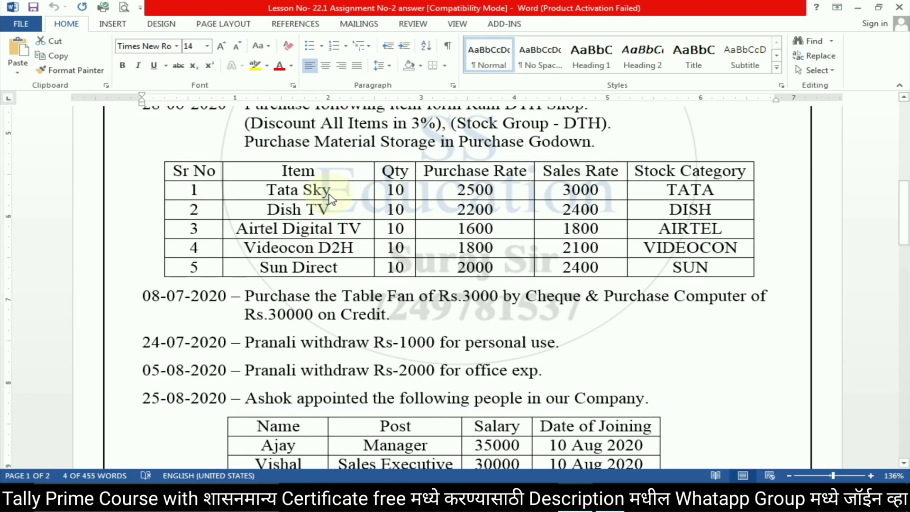
pyautogui.hotkey('alt', 'Tab')
pyautogui.write('Ai')
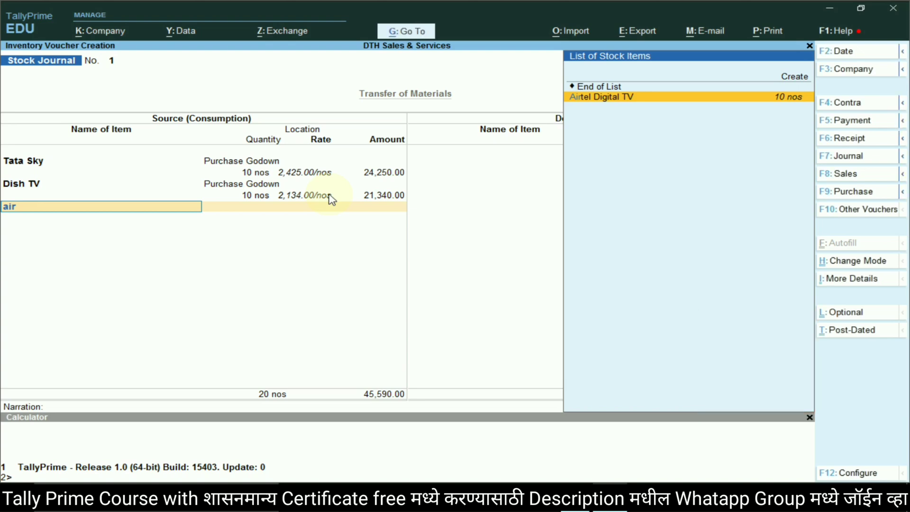
pyautogui.press('Return')
pyautogui.write('Pur')
pyautogui.press('Return')
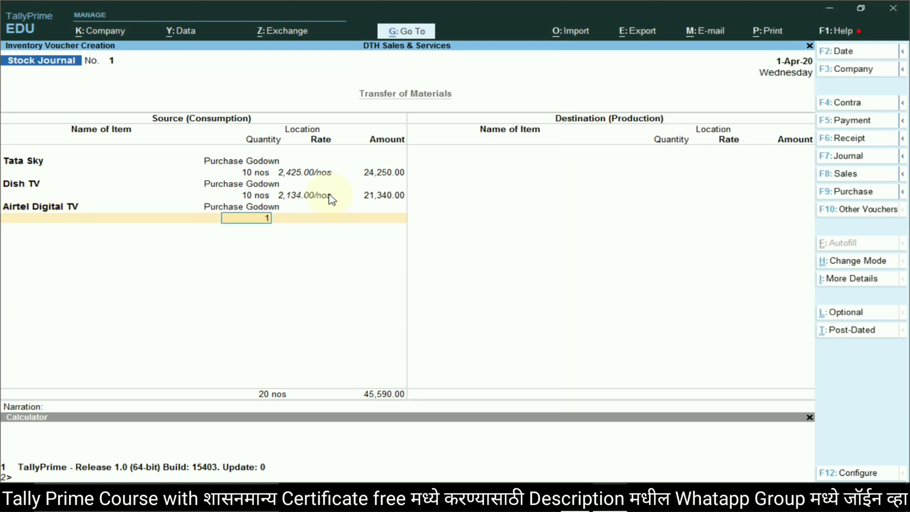
pyautogui.write('10')
pyautogui.press('Return')
pyautogui.press('Return')
pyautogui.press('Return')
# Check the item table in Word and add Videocon D2H, 10 nos from Purchase Godown, as the fourth source item in TallyPrime
pyautogui.hotkey('alt', 'Tab')
pyautogui.hotkey('alt', 'Tab')
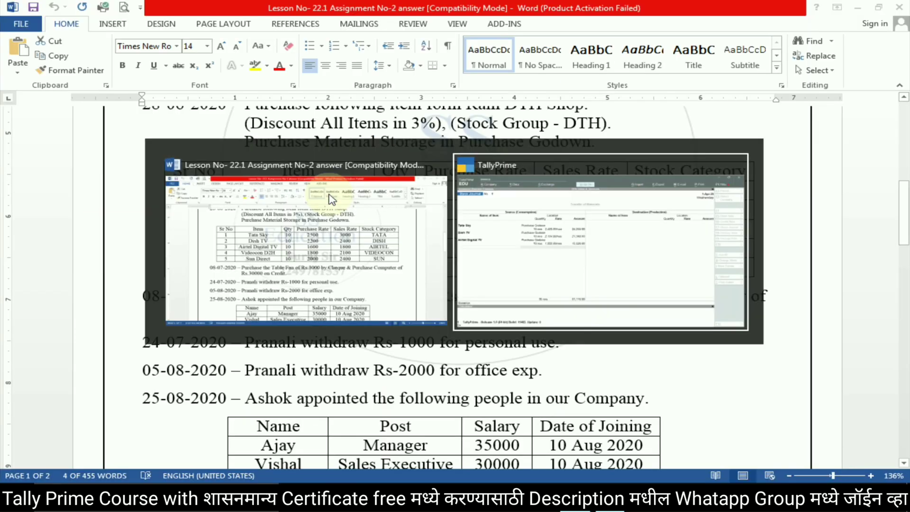
pyautogui.write('Vide')
pyautogui.press('Return')
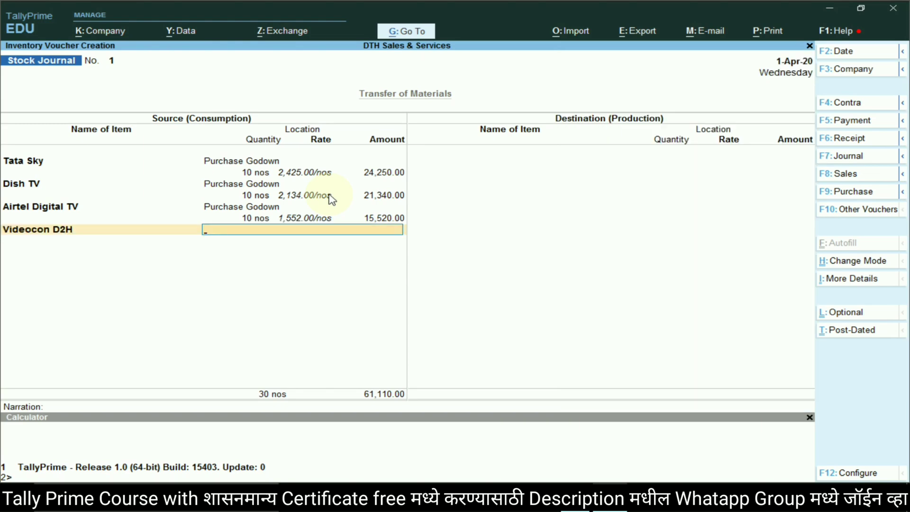
pyautogui.write('Pur')
pyautogui.press('Return')
pyautogui.write('10')
pyautogui.press('Return')
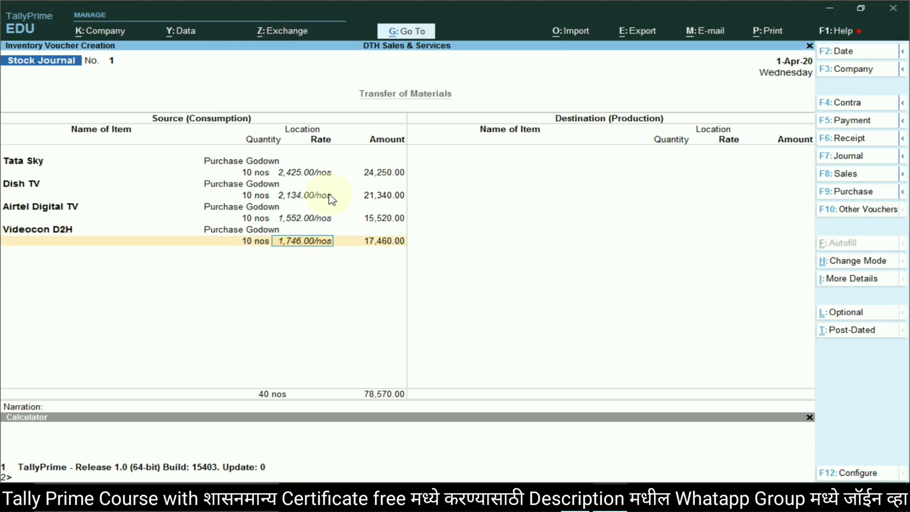
pyautogui.press('Return')
pyautogui.press('Return')
# Check the last item in Word, add Sun Direct, 10 nos from Purchase Godown, as a source item in TallyPrime, and end the source list
pyautogui.hotkey('alt', 'Tab')
pyautogui.hotkey('alt', 'Tab')
pyautogui.write('Su')
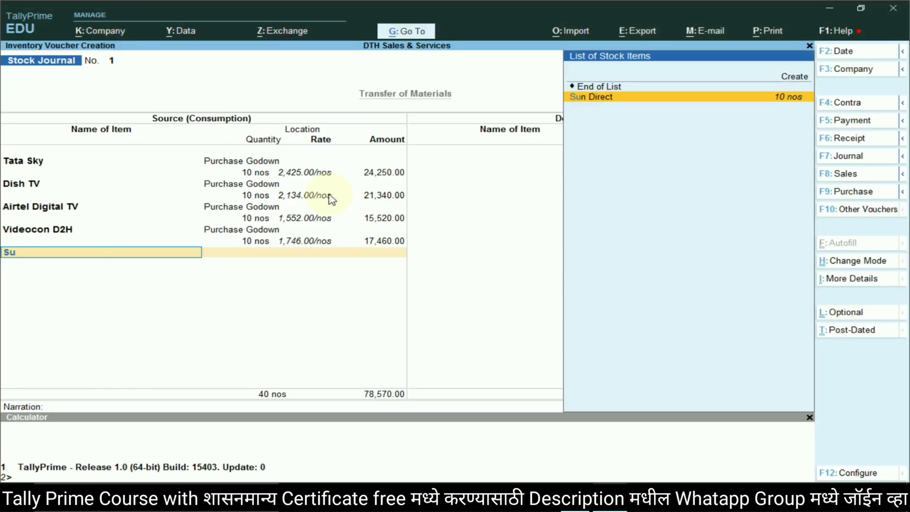
pyautogui.write('nd')
pyautogui.press('Return')
pyautogui.write('Pur')
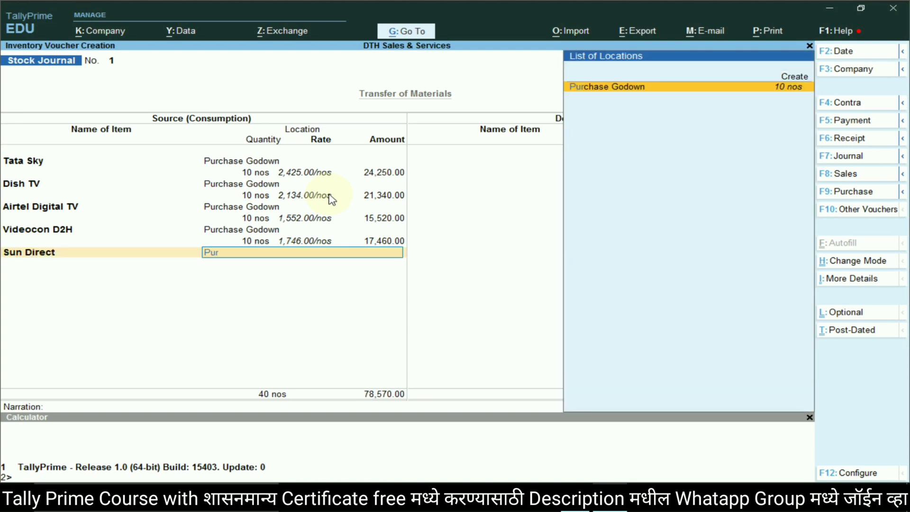
pyautogui.press('Return')
pyautogui.write('10')
pyautogui.press('Return')
pyautogui.press('Return')
pyautogui.press('Return')
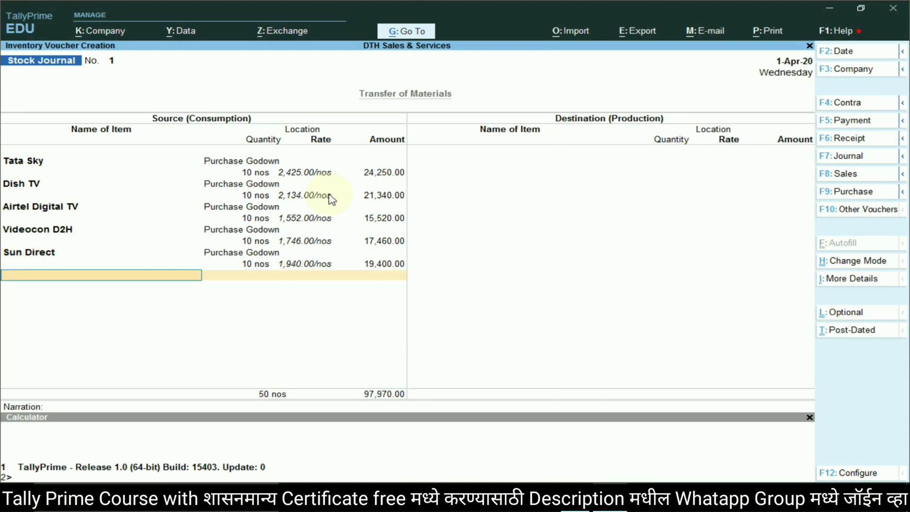
pyautogui.press('Return')
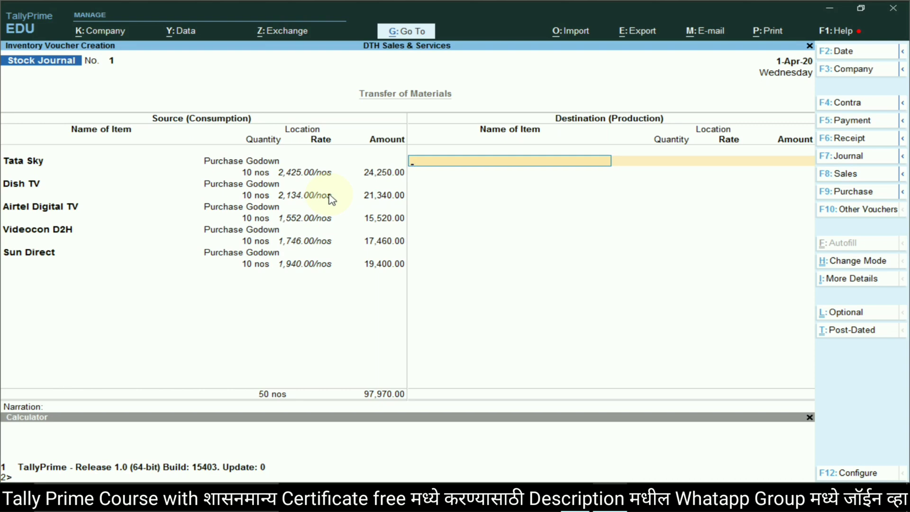
# Select Tata Sky as the first destination item, and select the name Sales Godown in the 13-09-2020 transaction in Word for copying
pyautogui.write('Tata')
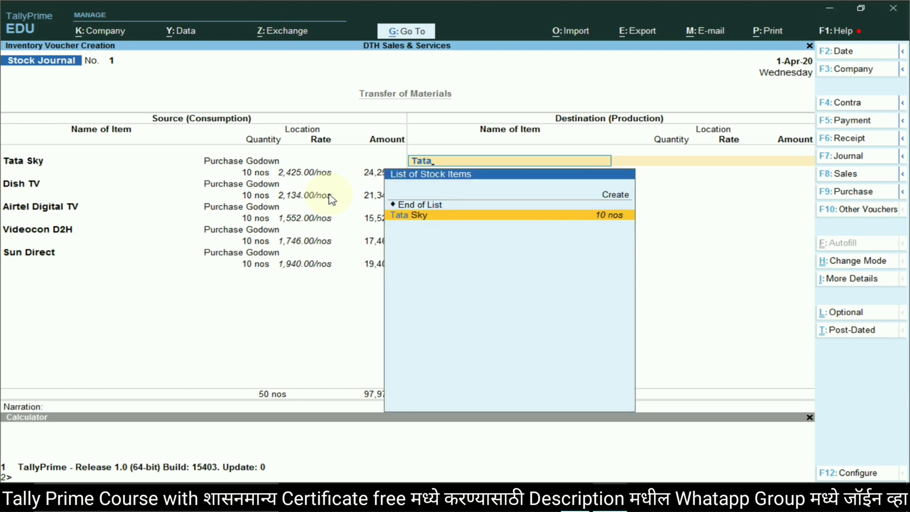
pyautogui.press('Return')
pyautogui.hotkey('alt', 'Tab')
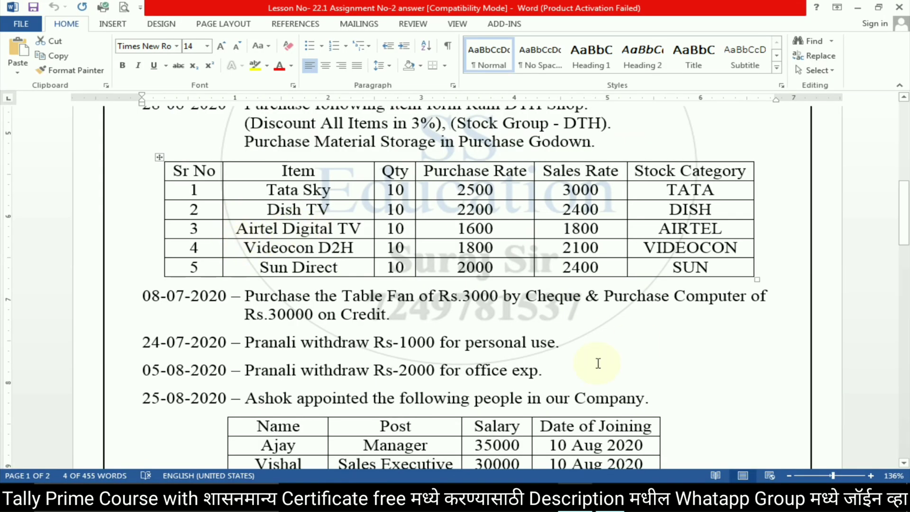
pyautogui.scroll(-3, 415, 326)
pyautogui.scroll(-2, 414, 326)
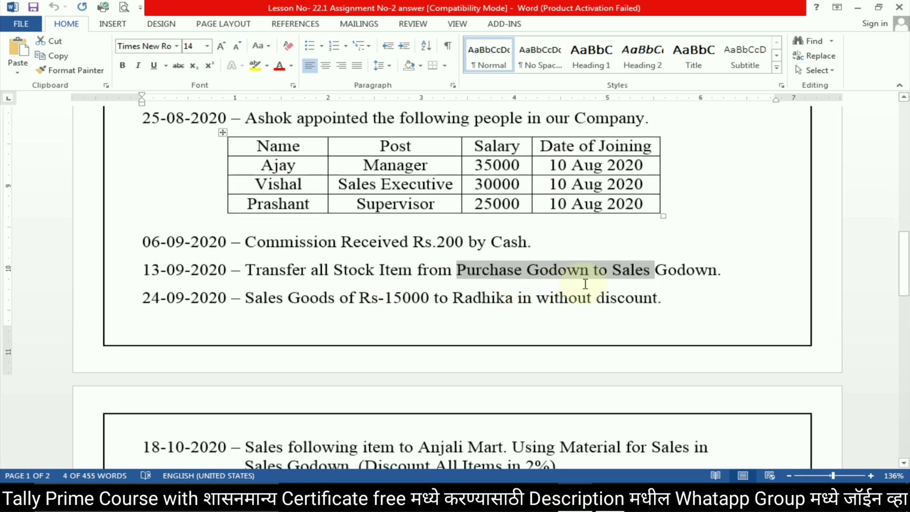
pyautogui.click(611, 270)
pyautogui.moveTo(612, 270); pyautogui.dragTo(717, 271)
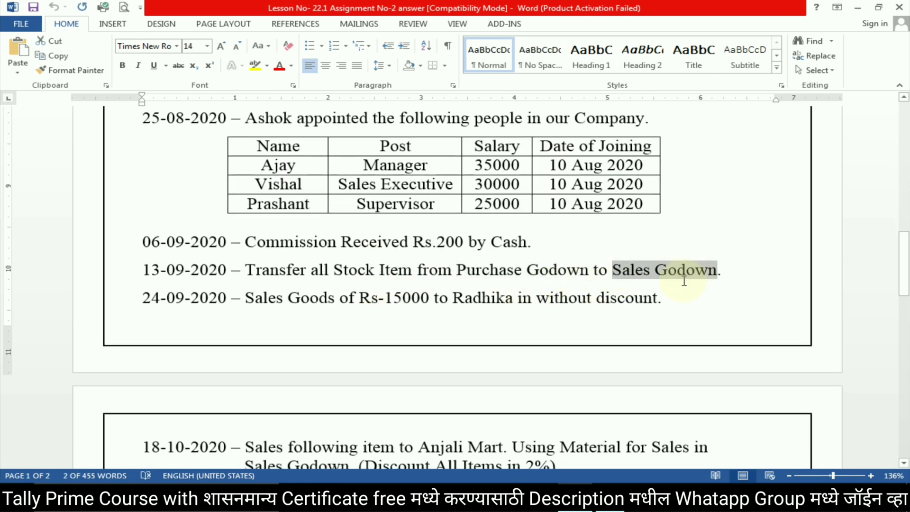
# Create the location Sales Godown under Primary in TallyPrime and enter 10 nos of Tata Sky for it
pyautogui.hotkey('alt', 'Tab')
pyautogui.hotkey('alt', 'c')
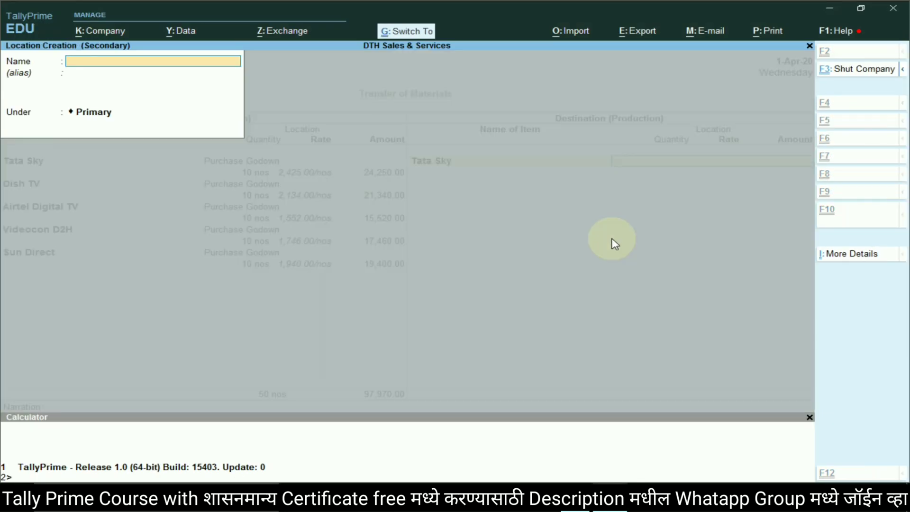
pyautogui.hotkey('ctrl', 'alt', 'v')
pyautogui.press('Return')
pyautogui.press('Return')
pyautogui.press('Return')
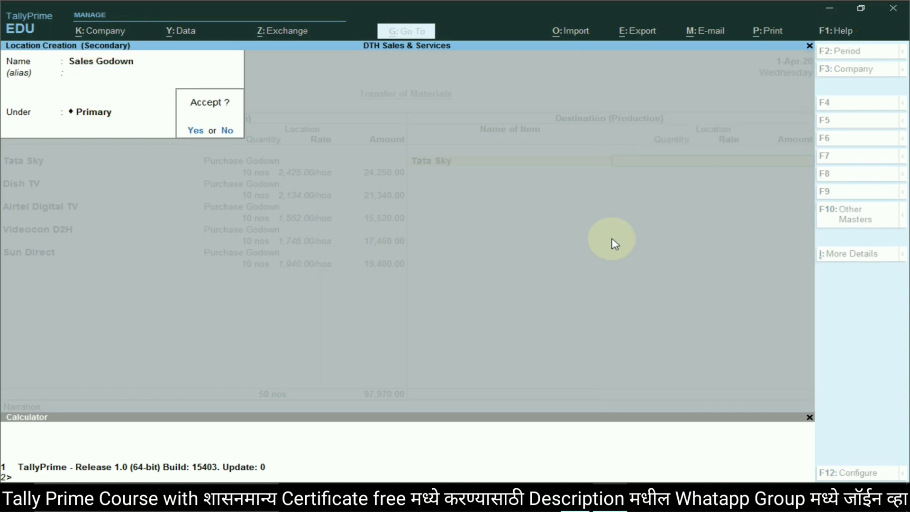
pyautogui.press('Return')
pyautogui.write('10')
pyautogui.press('Return')
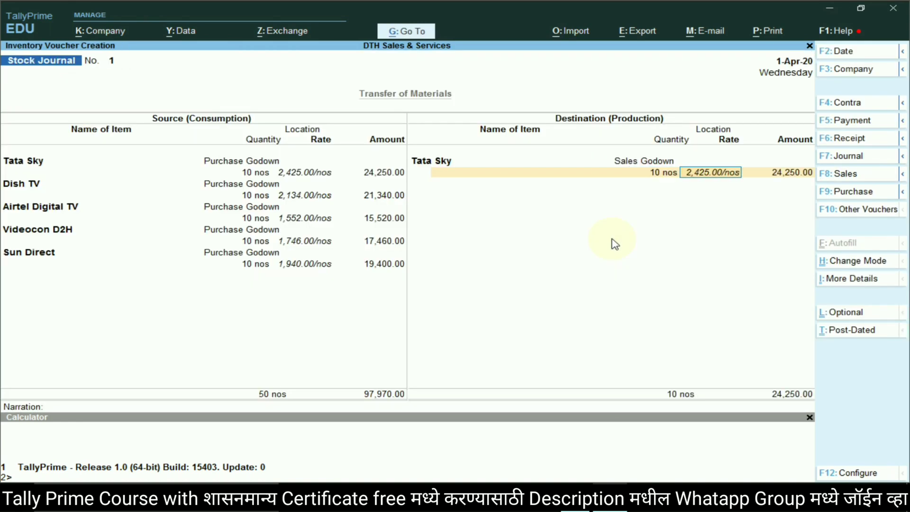
pyautogui.press('Return')
pyautogui.press('Return')
# Add Dish TV, 10 nos to Sales Godown, to the stock journal's destination items
pyautogui.write('Dis')
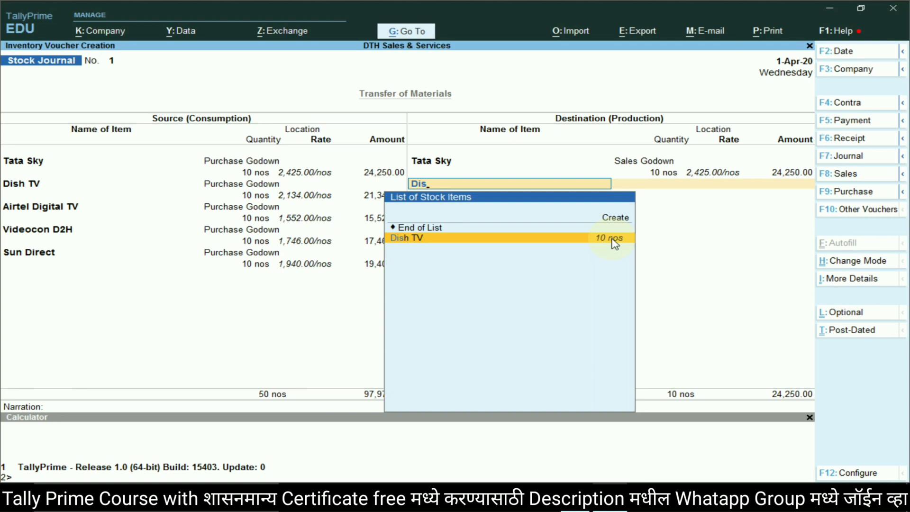
pyautogui.press('Return')
pyautogui.press('Return')
pyautogui.write('10')
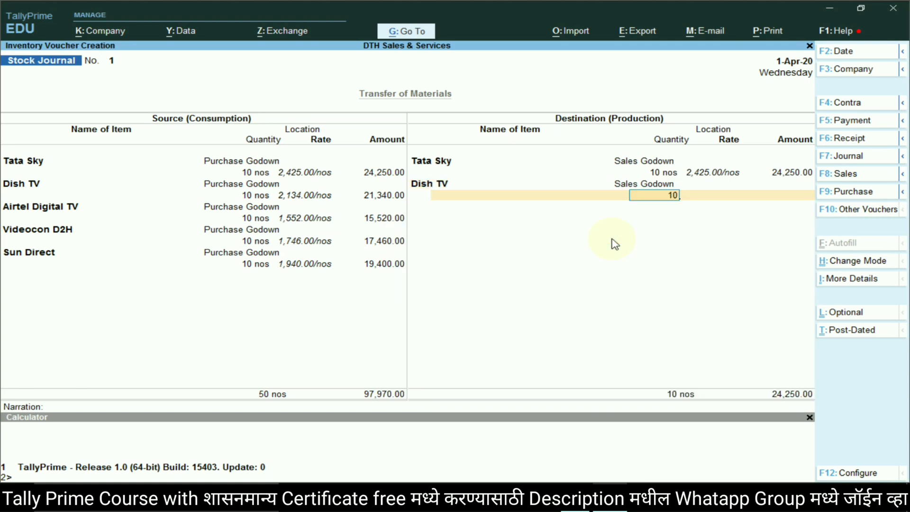
pyautogui.press('Return')
pyautogui.press('Return')
pyautogui.press('Return')
# Add Airtel Digital TV, 10 nos to Sales Godown, to the stock journal's destination items
pyautogui.write('Air')
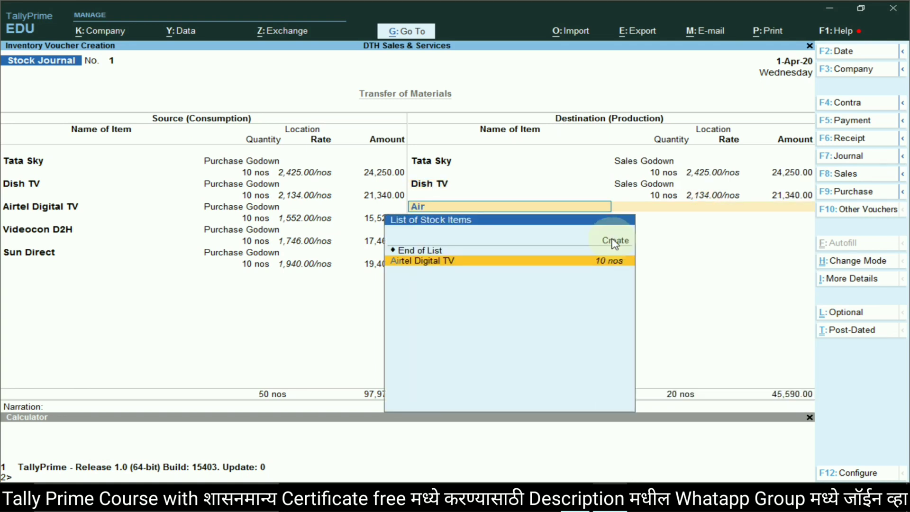
pyautogui.press('Return')
pyautogui.press('Return')
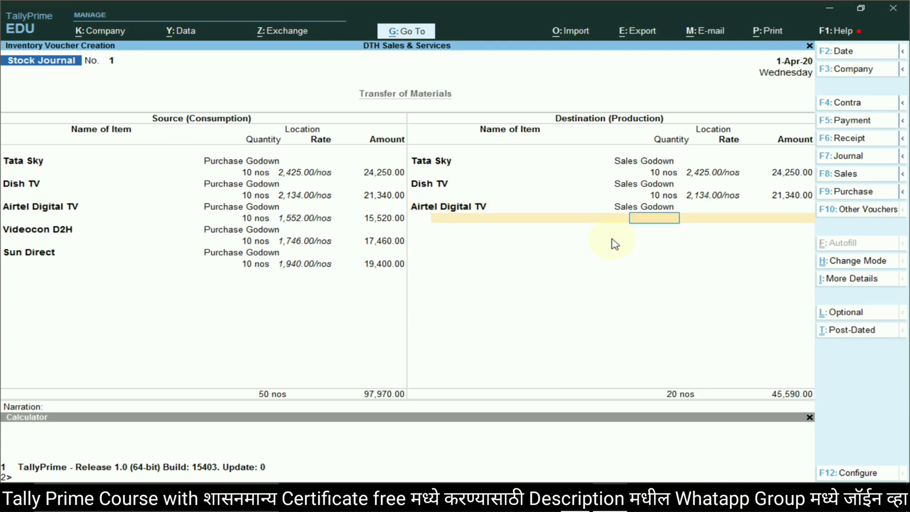
pyautogui.write('10')
pyautogui.press('Return')
pyautogui.press('Return')
pyautogui.press('Return')
# Add Videocon D2H, 10 nos to Sales Godown, to the stock journal's destination items
pyautogui.write('Vid')
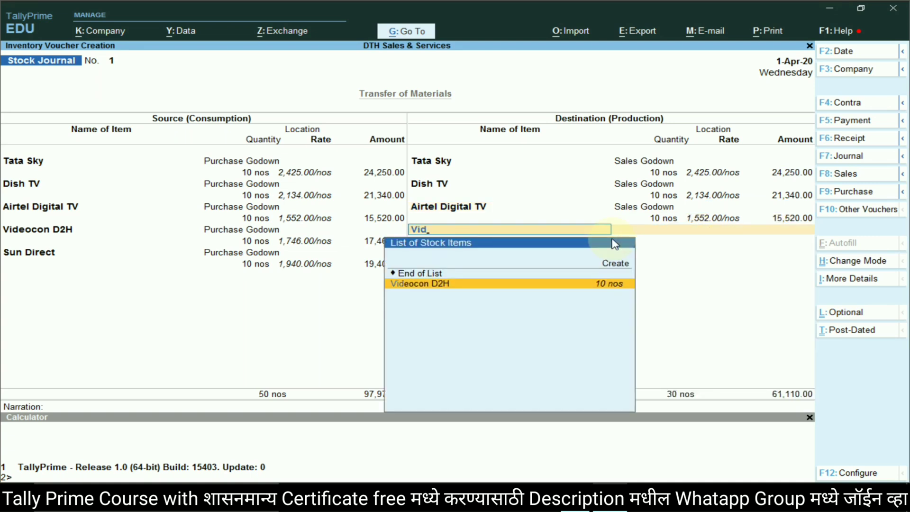
pyautogui.press('Return')
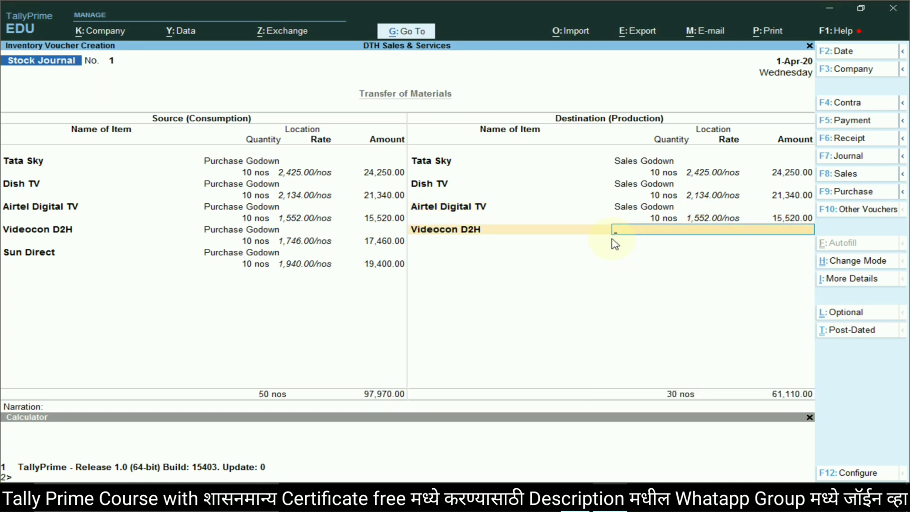
pyautogui.press('Return')
pyautogui.write('10')
pyautogui.press('Return')
pyautogui.press('Return')
pyautogui.press('Return')
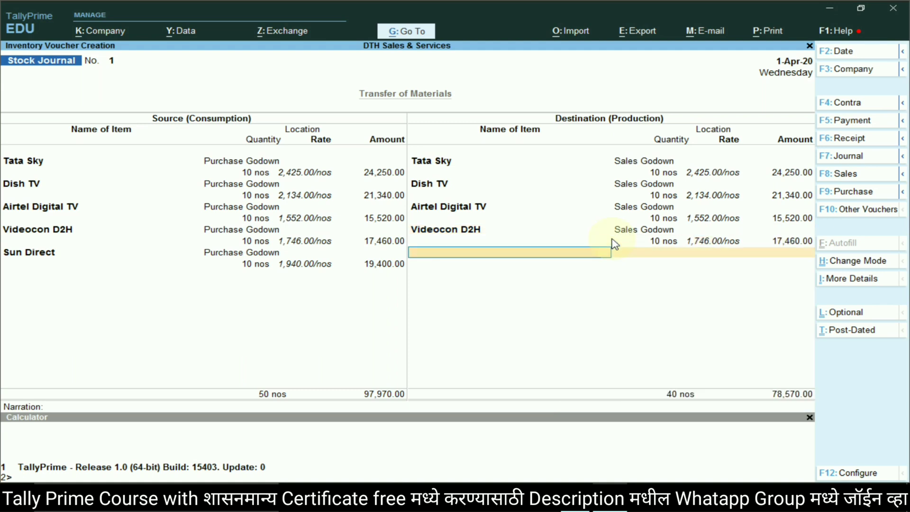
# Add Sun Direct, 10 nos to Sales Godown, to the stock journal's destination items
pyautogui.write('Sund')
pyautogui.press('Return')
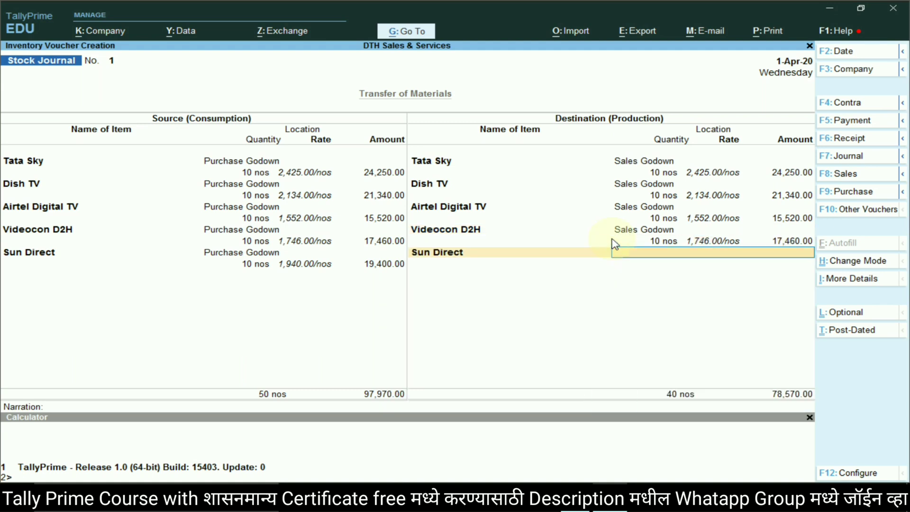
pyautogui.press('Return')
pyautogui.write('10')
pyautogui.press('Return')
pyautogui.press('Return')
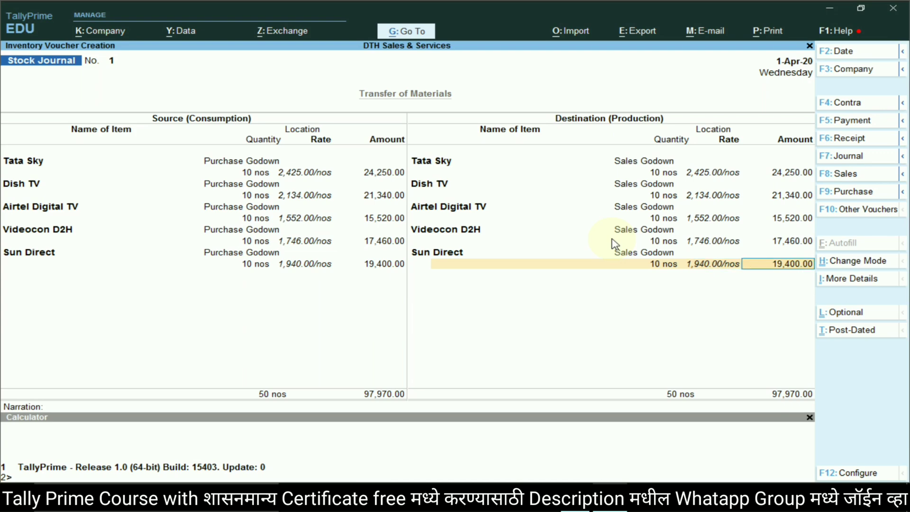
pyautogui.press('Return')
# End the destination item list, leave the narration empty, and save the stock journal voucher
pyautogui.press('Return')
pyautogui.press('Return')
pyautogui.press('Return')
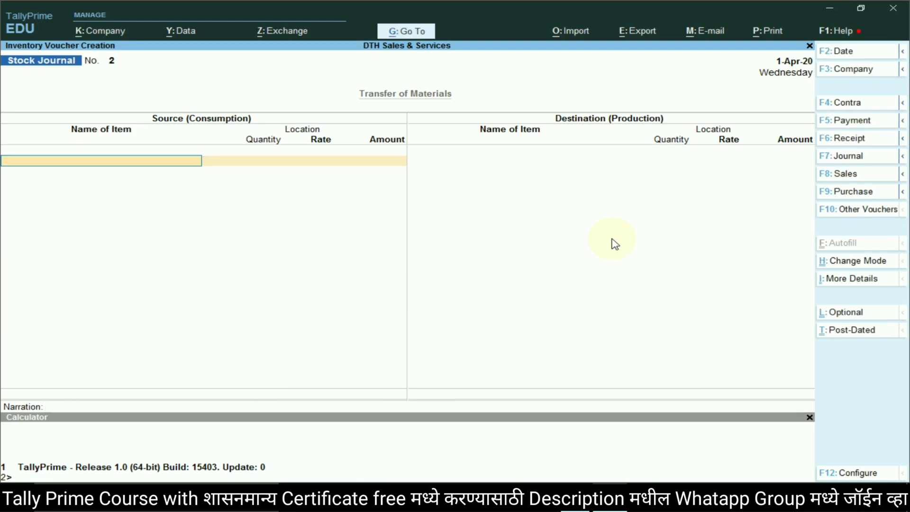
# Read the 24-09-2020 sales transaction in Word and start a new Sales voucher in TallyPrime
pyautogui.hotkey('alt', 'Tab')
pyautogui.scroll(-3, 340, 266)
pyautogui.scroll(2, 313, 246)
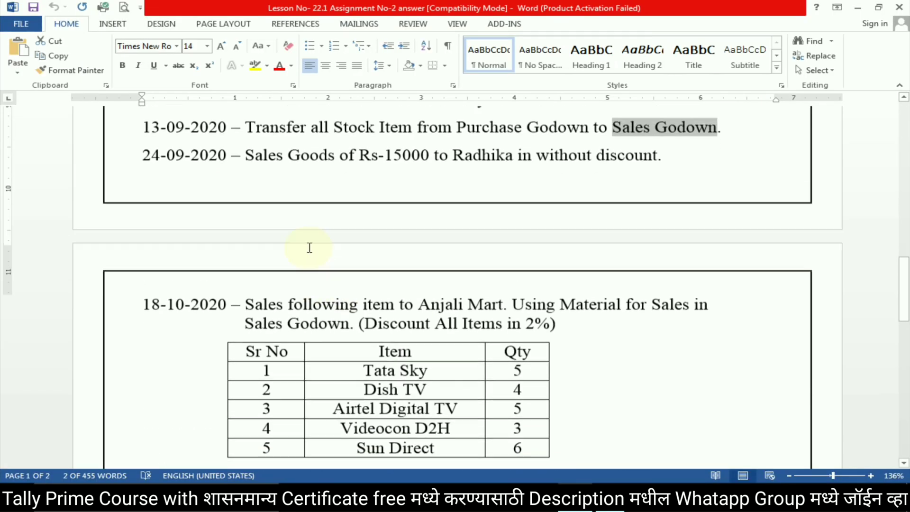
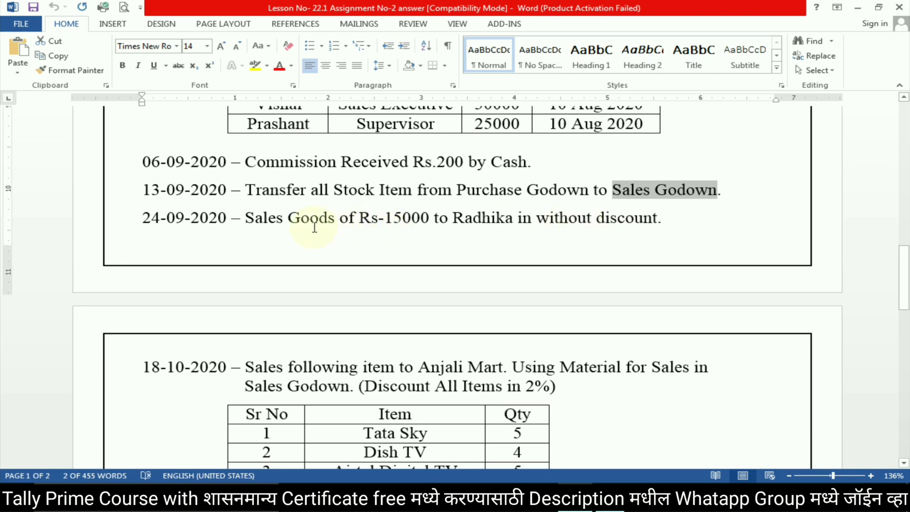
pyautogui.hotkey('alt', 'Tab')
pyautogui.click(849, 174)
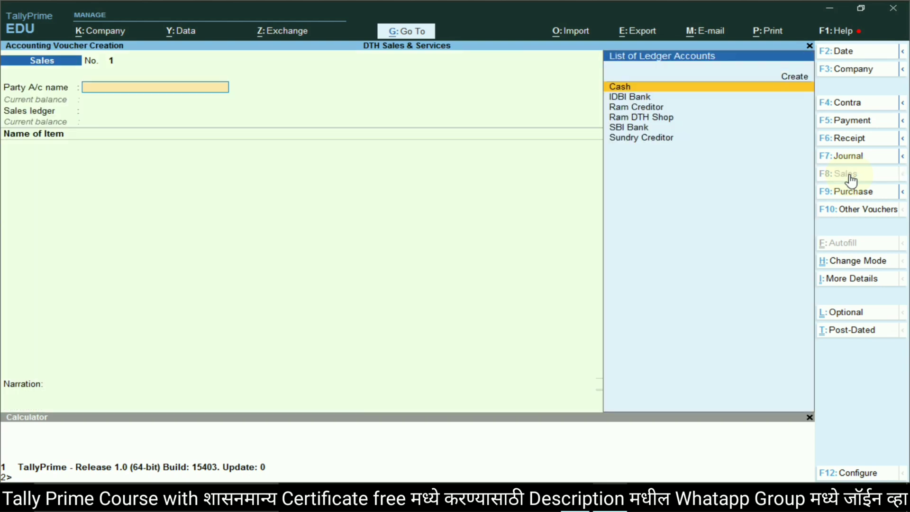
# Recheck the 24-09-2020 sale in Word, change the TallyPrime sales voucher's mode to As Voucher, and return to the Word document
pyautogui.hotkey('alt', 'Tab')
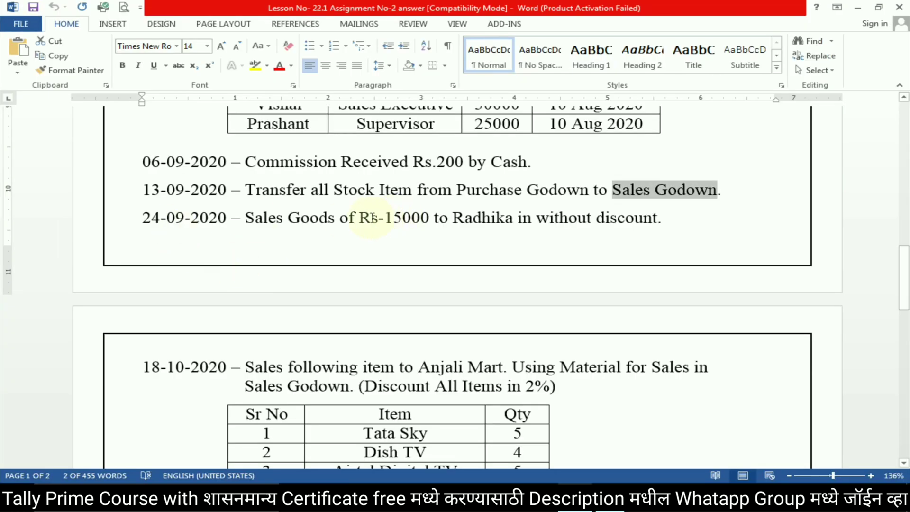
pyautogui.click(302, 190)
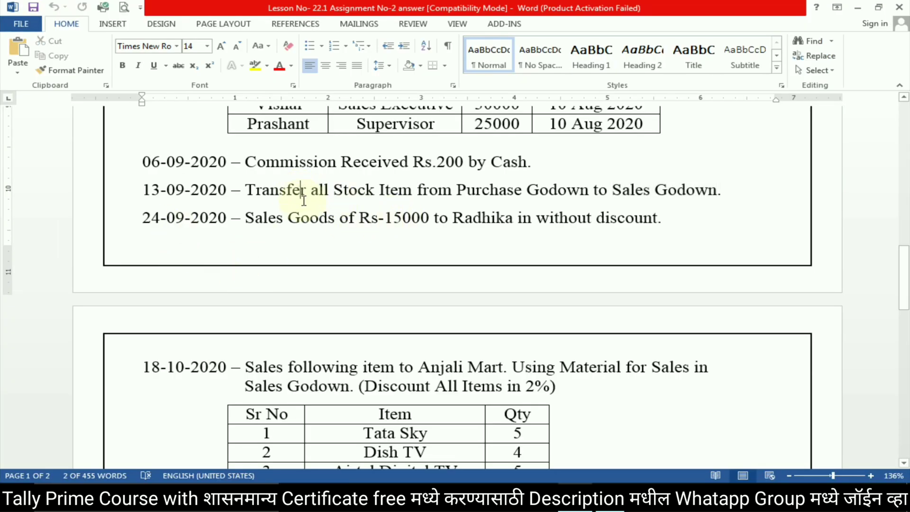
pyautogui.moveTo(303, 218); pyautogui.dragTo(569, 221)
pyautogui.hotkey('alt', 'Tab')
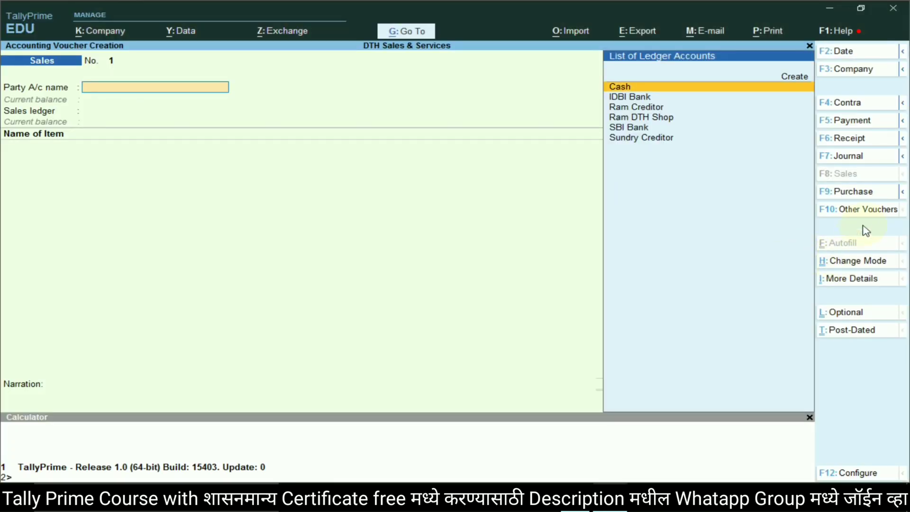
pyautogui.click(858, 262)
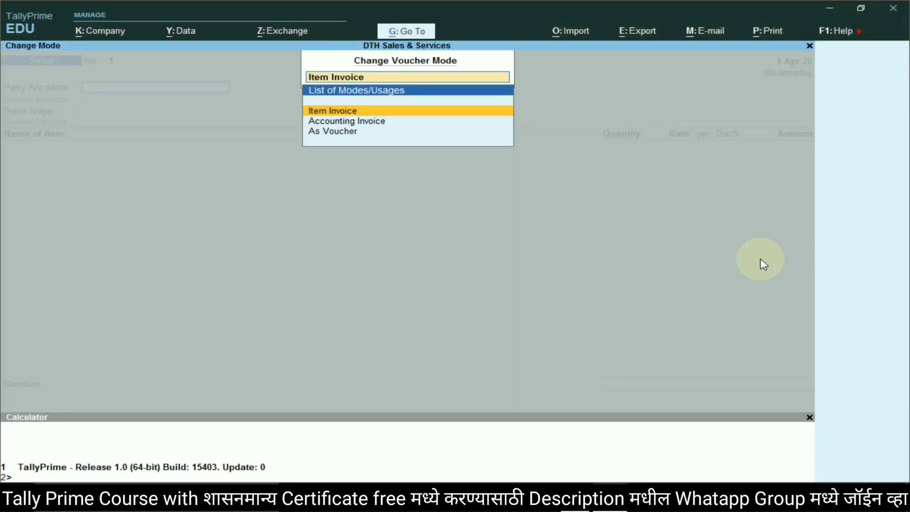
pyautogui.click(327, 133)
pyautogui.hotkey('alt', 'Tab')
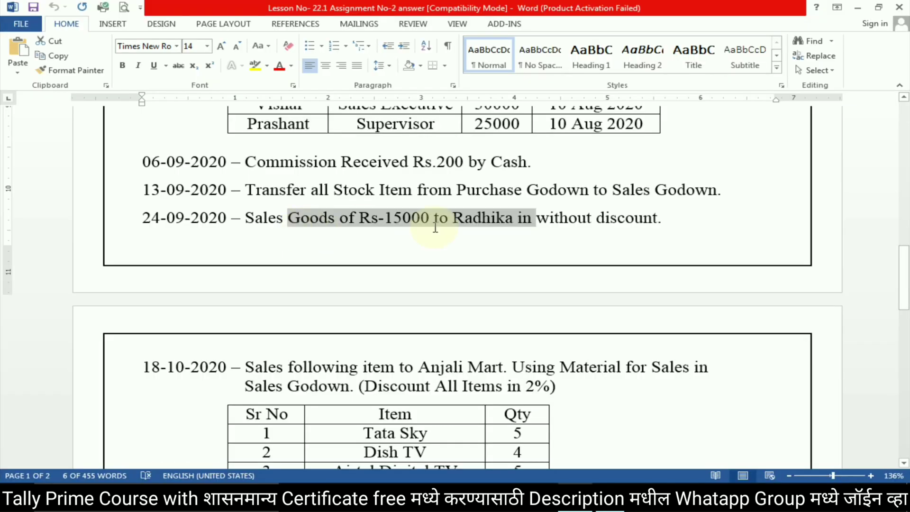
# Copy the customer's name from the 24-09-2020 sale in Word and start creating a debit ledger in the TallyPrime sales voucher
pyautogui.click(568, 219)
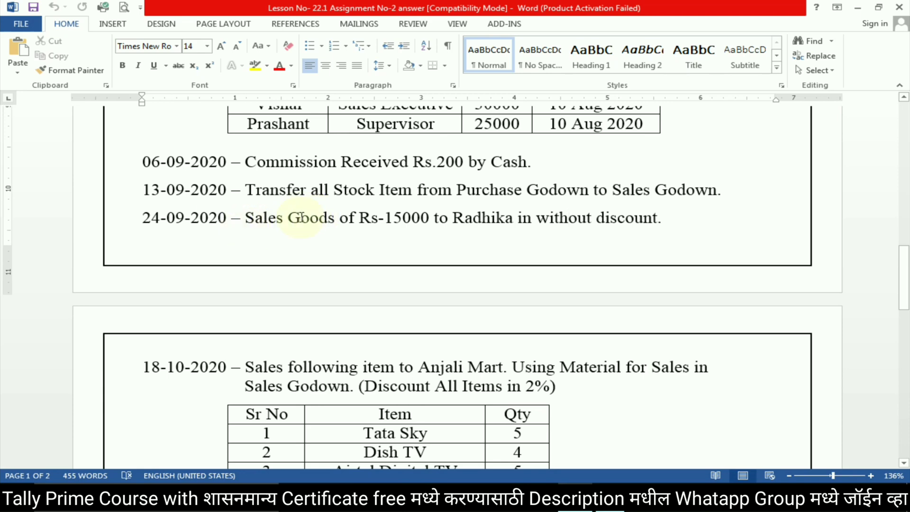
pyautogui.click(462, 217)
pyautogui.doubleClick(462, 217)
pyautogui.hotkey('ctrl', 'c')
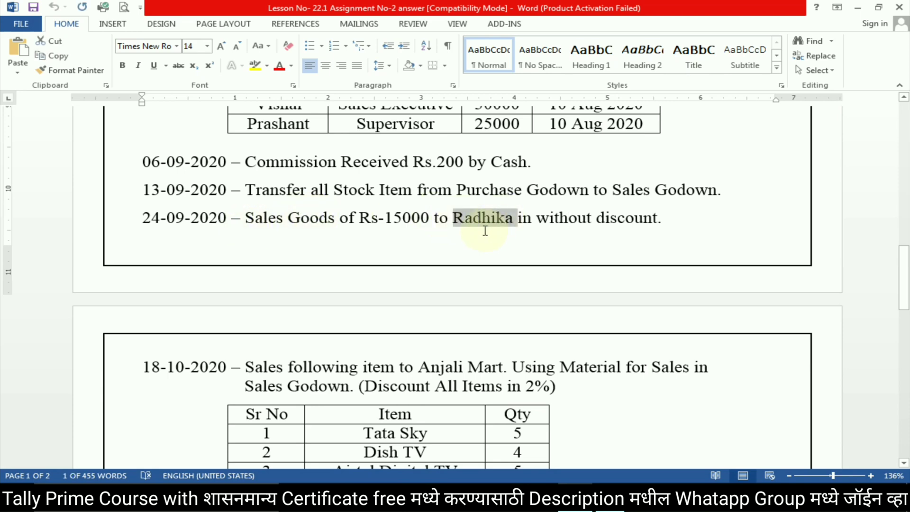
pyautogui.hotkey('alt', 'Tab')
pyautogui.click(783, 79)
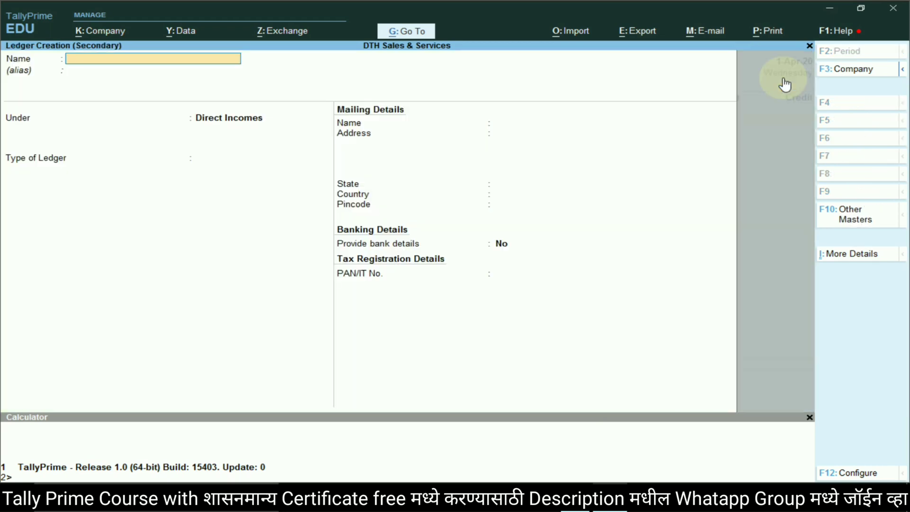
# Name the ledger with the customer's name followed by Debtors, group it under Sundry Debtors, keep the default mailing details, and save it
pyautogui.press('ctrl')
pyautogui.hotkey('ctrl', 'v')
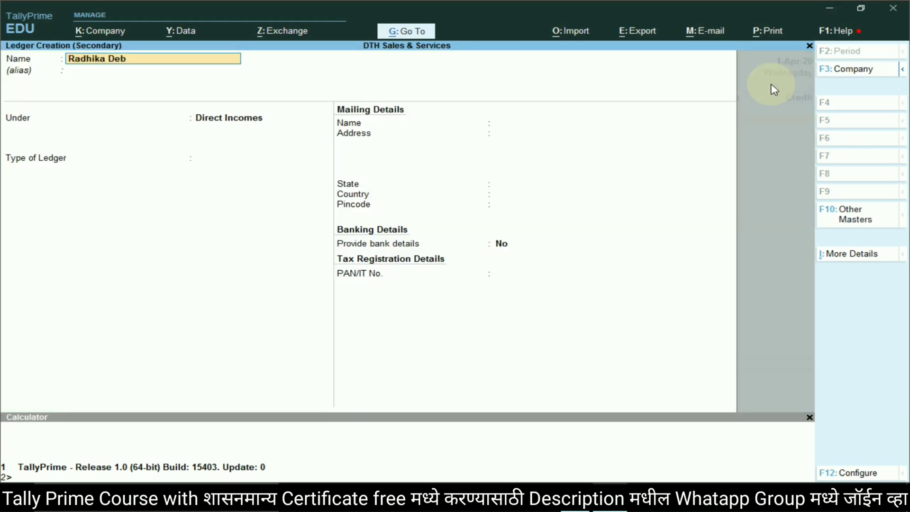
pyautogui.press('Return')
pyautogui.press('Return')
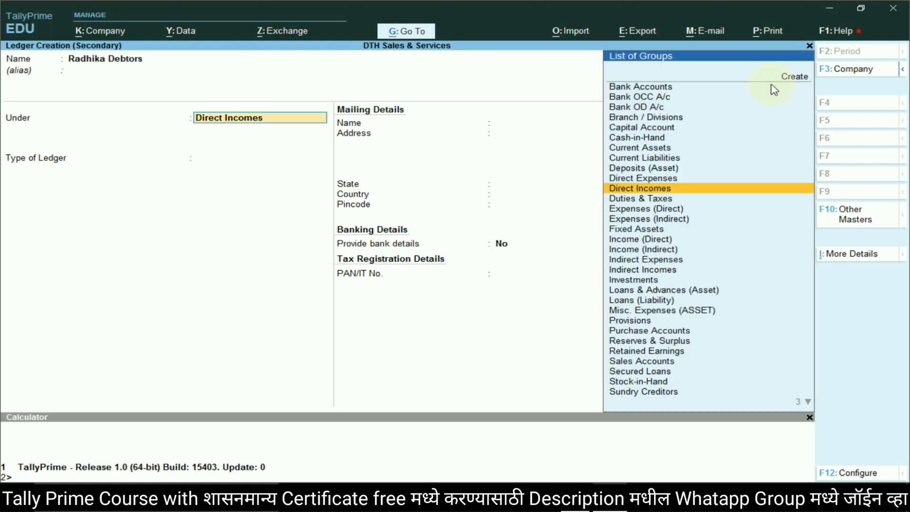
pyautogui.write('s')
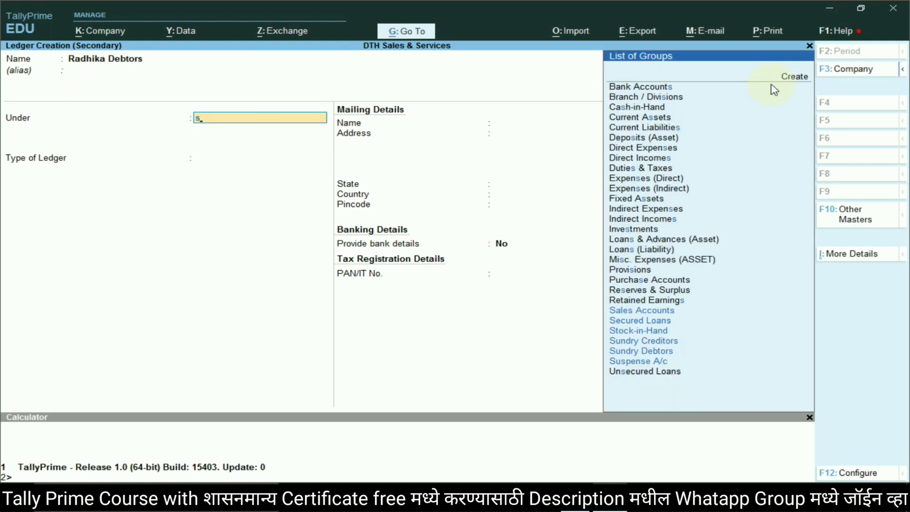
pyautogui.press('Down')
pyautogui.press('Down')
pyautogui.press('Down')
pyautogui.press('Down')
pyautogui.press('Return')
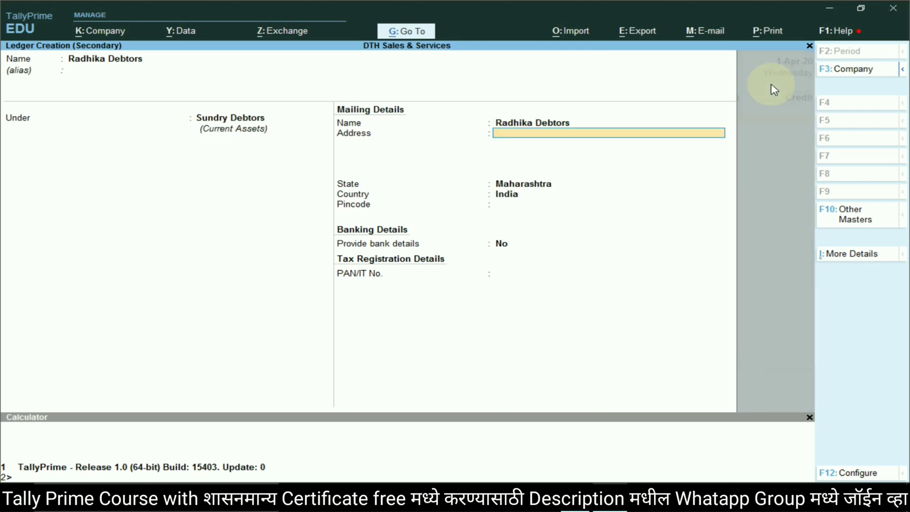
pyautogui.press('Return')
pyautogui.press('Return')
pyautogui.press('Return')
pyautogui.press('Return')
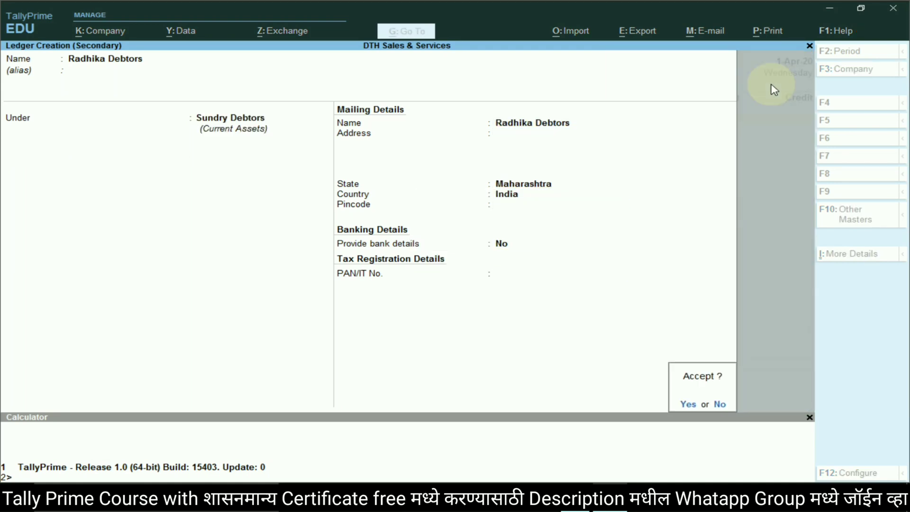
pyautogui.press('Return')
# Leave the dispatch and party details unfilled, check the sale amount in Word, and debit the customer's debtor ledger with 15000
pyautogui.press('Return')
pyautogui.press('Return')
pyautogui.press('Return')
pyautogui.press('Return')
pyautogui.press('Return')
pyautogui.press('Return')
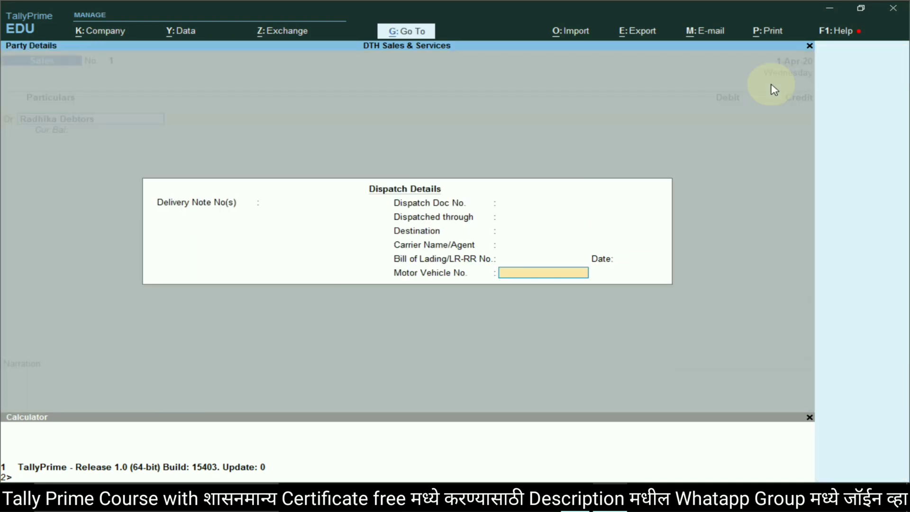
pyautogui.press('Return')
pyautogui.press('Return')
pyautogui.press('Return')
pyautogui.press('Return')
pyautogui.press('Return')
pyautogui.press('Return')
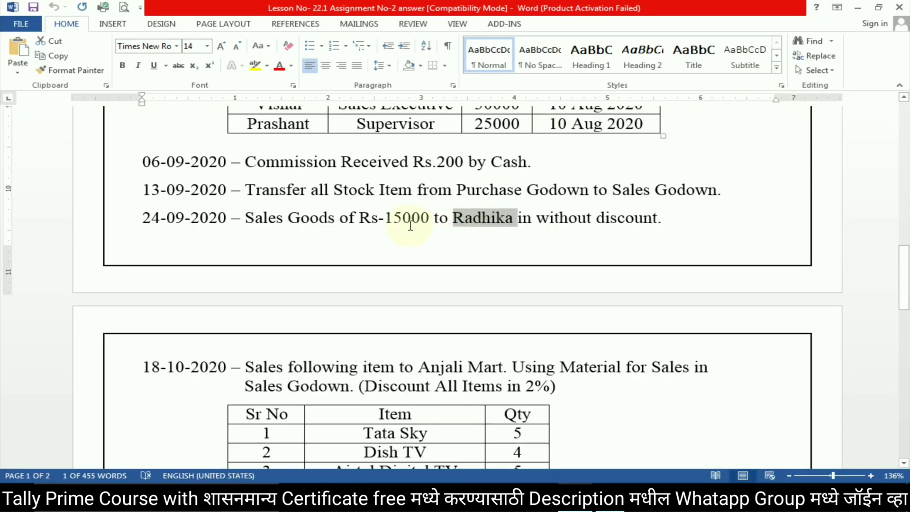
pyautogui.hotkey('alt', 'Tab')
pyautogui.press('Return')
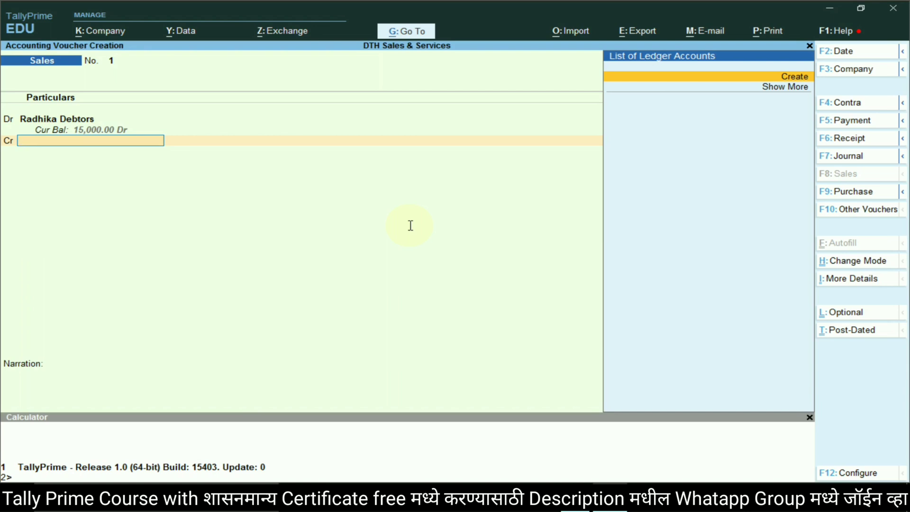
# Copy "Sales Goods" from the 24-09-2020 sale in Word and start creating a ledger for the TallyPrime voucher's credit line
pyautogui.hotkey('alt', 'Tab')
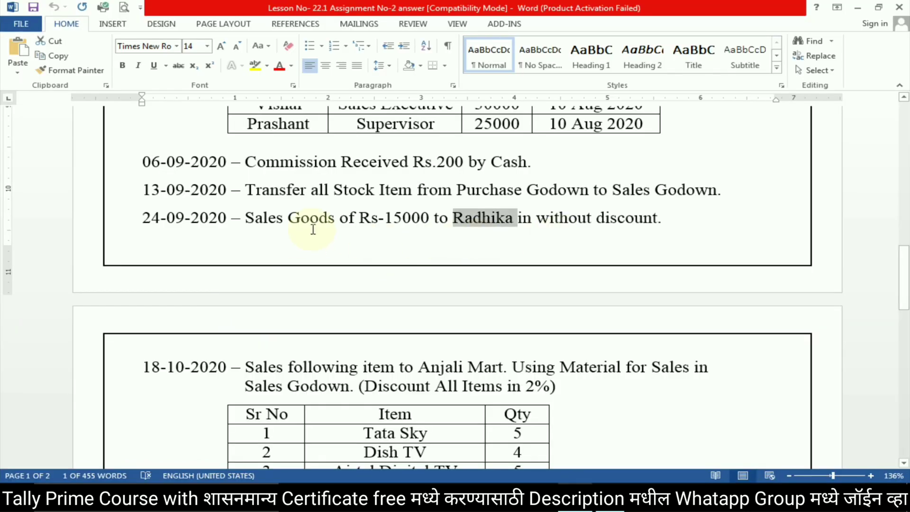
pyautogui.moveTo(260, 218); pyautogui.dragTo(342, 217)
pyautogui.hotkey('ctrl', 'c')
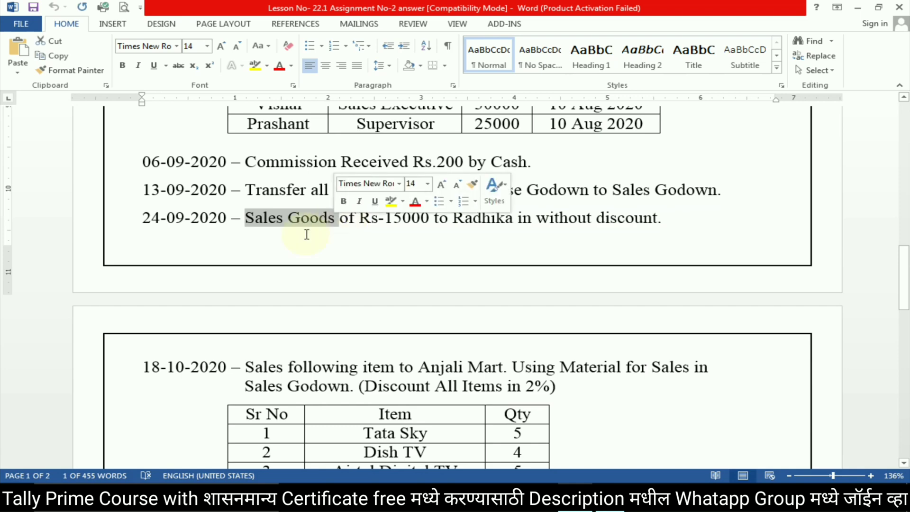
pyautogui.hotkey('alt', 'Tab')
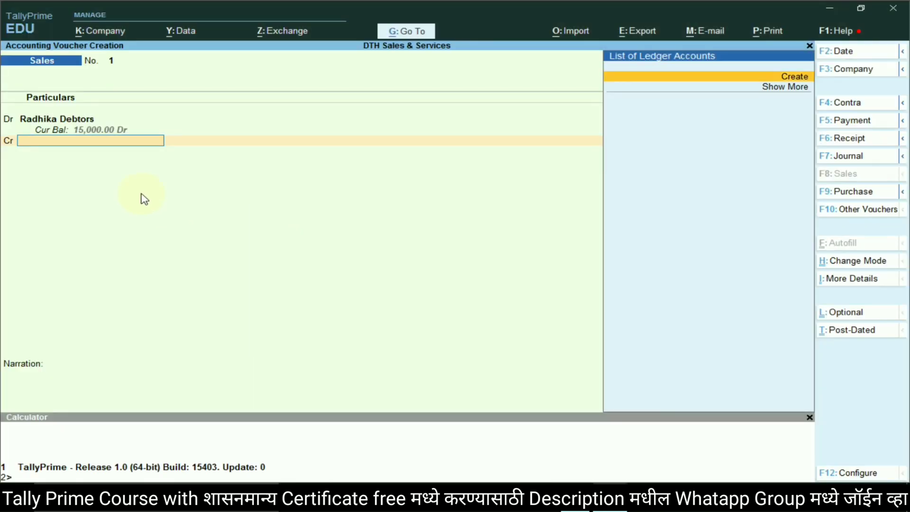
pyautogui.click(793, 92)
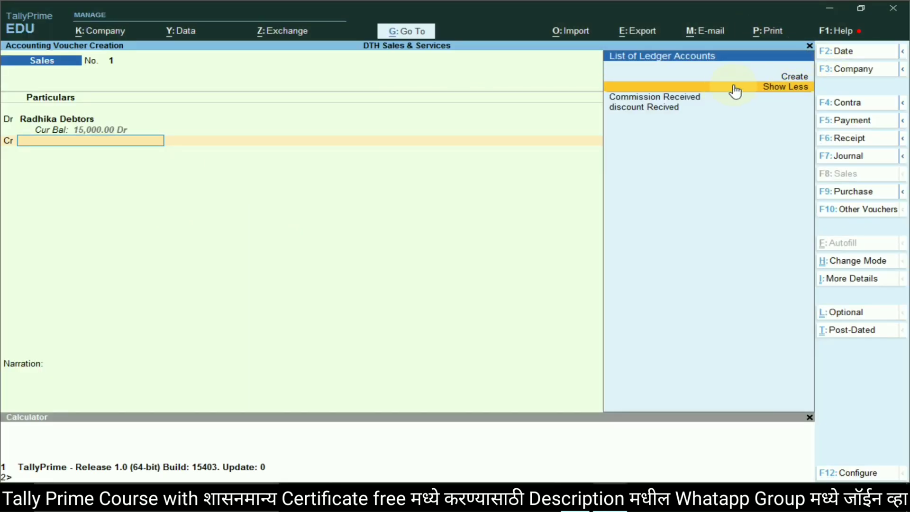
pyautogui.click(801, 77)
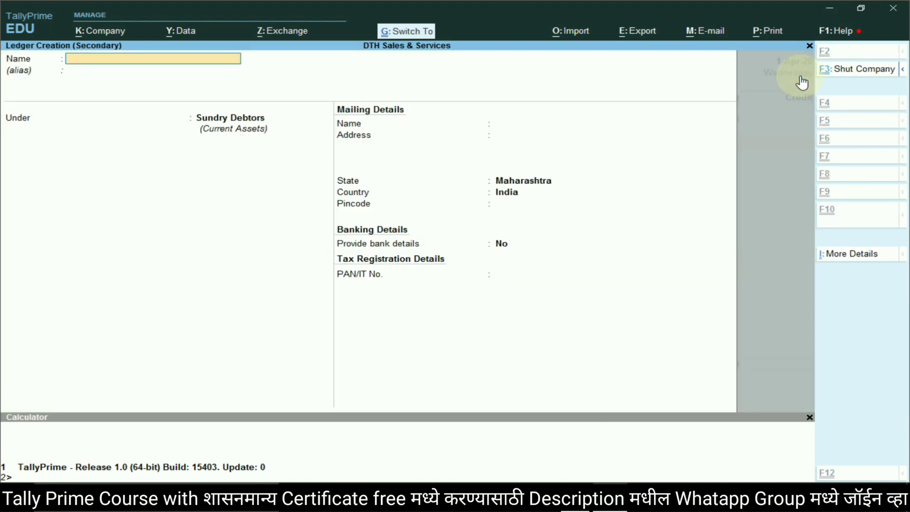
# Create the ledger Sales Goods under Sales Accounts with ledger type Not Applicable, and credit it with 15,000.00
pyautogui.write('Sales Goods')
pyautogui.press('Return')
pyautogui.write('Sale')
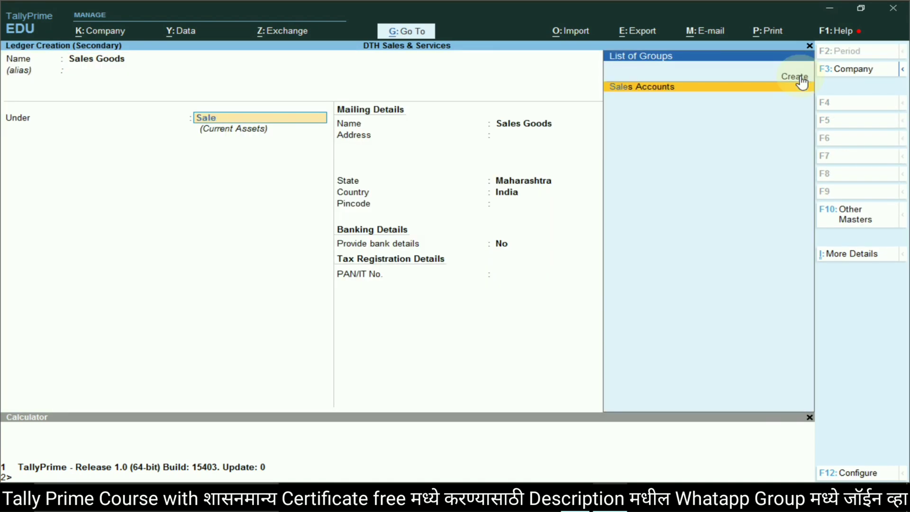
pyautogui.press('Return')
pyautogui.press('Return')
pyautogui.press('Return')
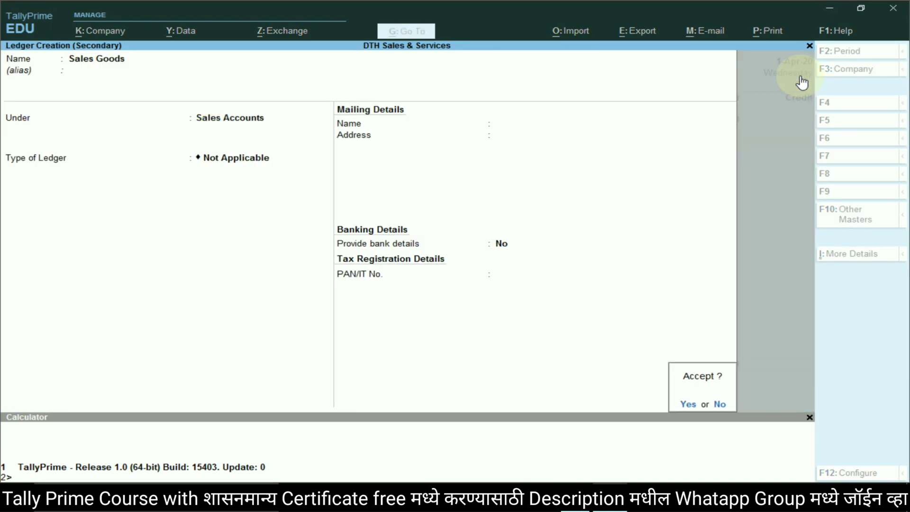
pyautogui.press('Return')
pyautogui.press('Return')
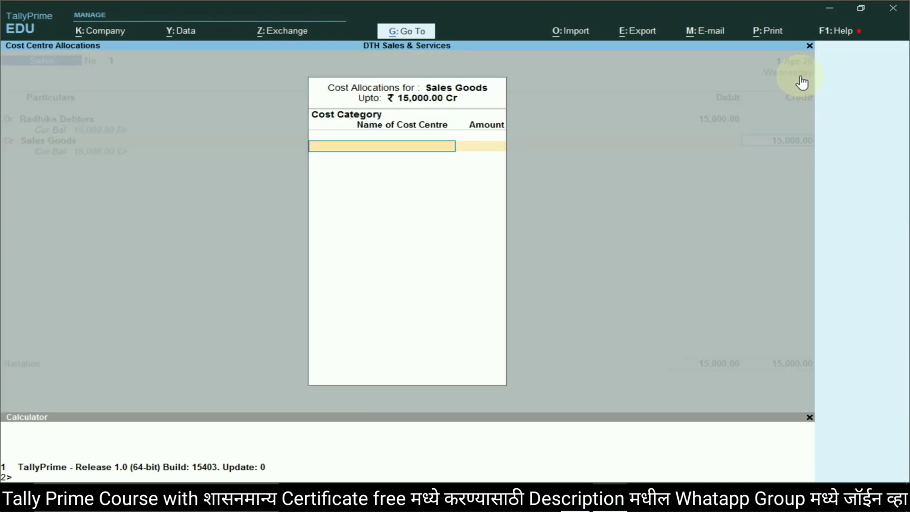
pyautogui.press('Return')
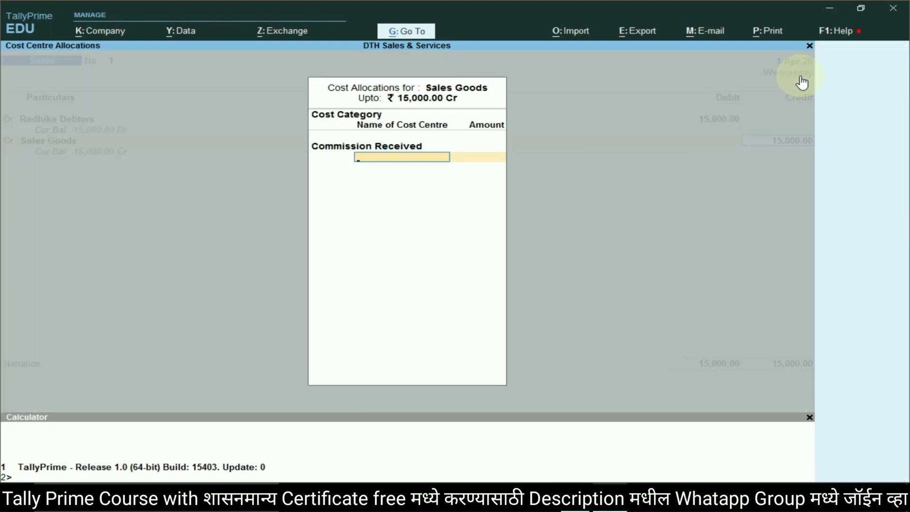
pyautogui.press('BackSpace')
pyautogui.hotkey('alt', 'Tab')
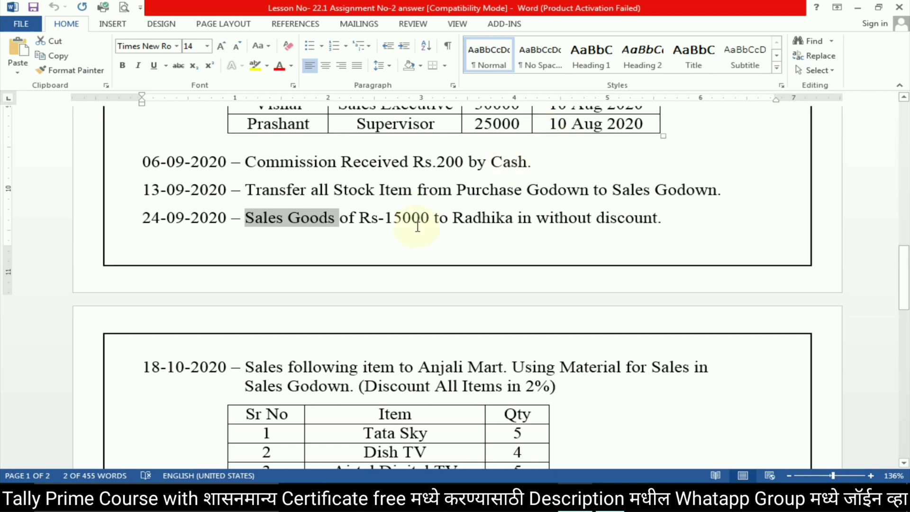
pyautogui.hotkey('alt', 'Tab')
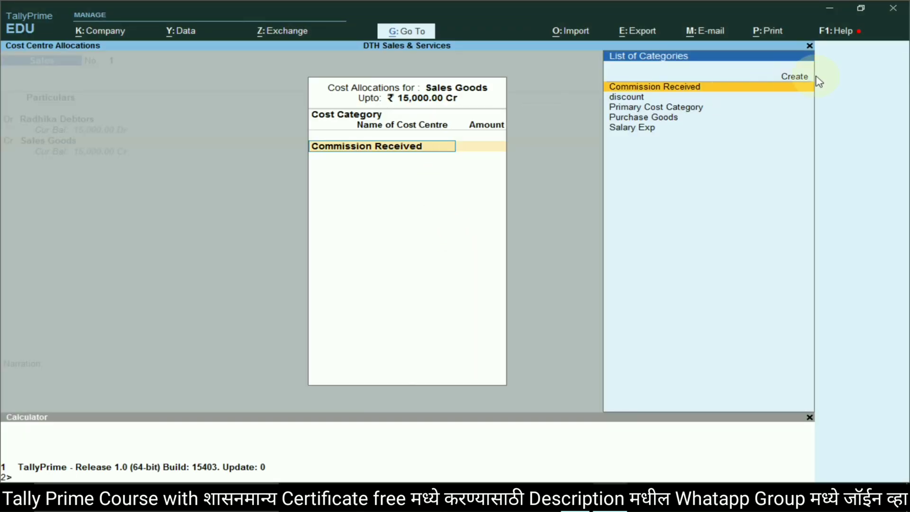
# Create the cost category Sales Goods with revenue item allocation set to Yes and non-revenue item allocation set to No
pyautogui.click(790, 75)
pyautogui.hotkey('ctrl', 'v')
pyautogui.press('Return')
pyautogui.press('Return')
pyautogui.press('Return')
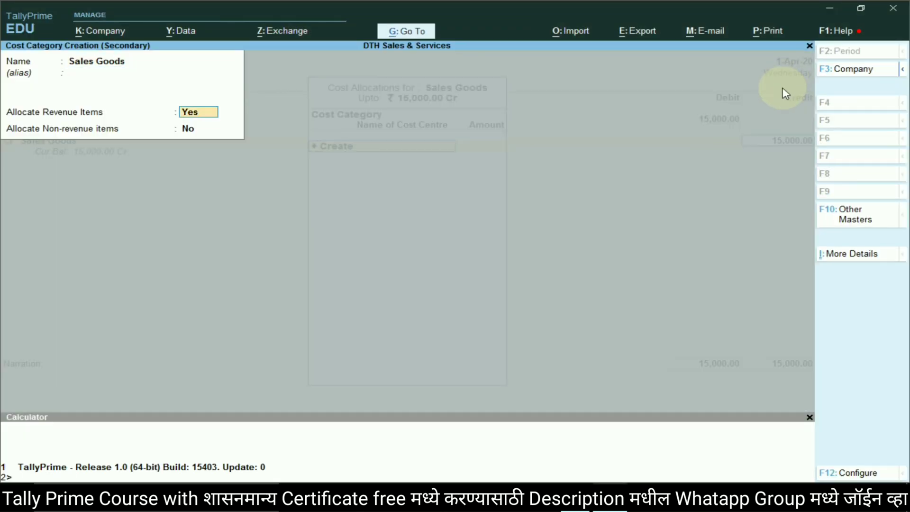
pyautogui.press('Return')
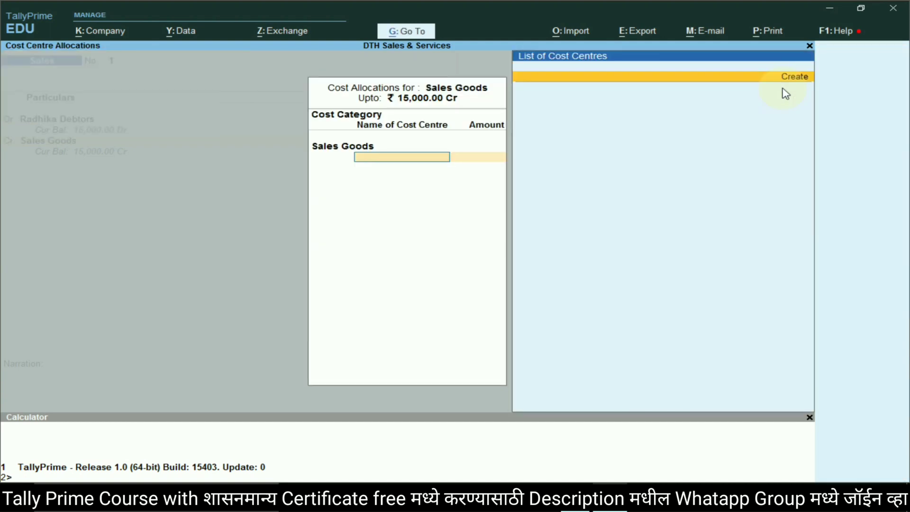
# Create the cost centre Sales Goods in the Sales Goods category, placed under Primary
pyautogui.click(786, 94)
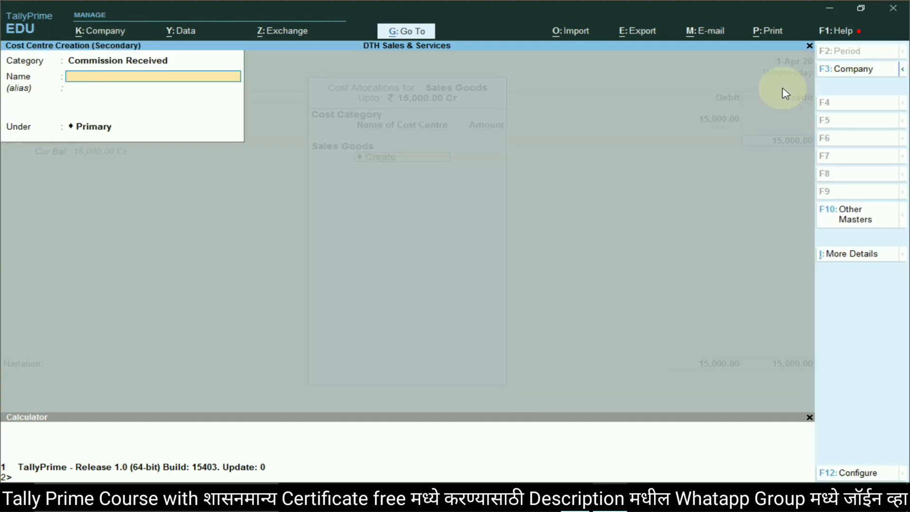
pyautogui.press('BackSpace')
pyautogui.write('Sa')
pyautogui.press('Return')
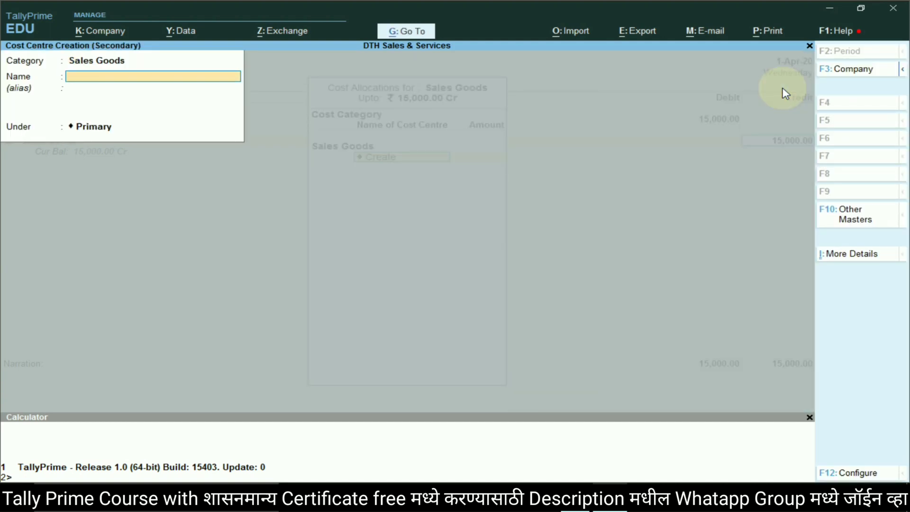
pyautogui.hotkey('ctrl', 'v')
pyautogui.press('Return')
pyautogui.press('Return')
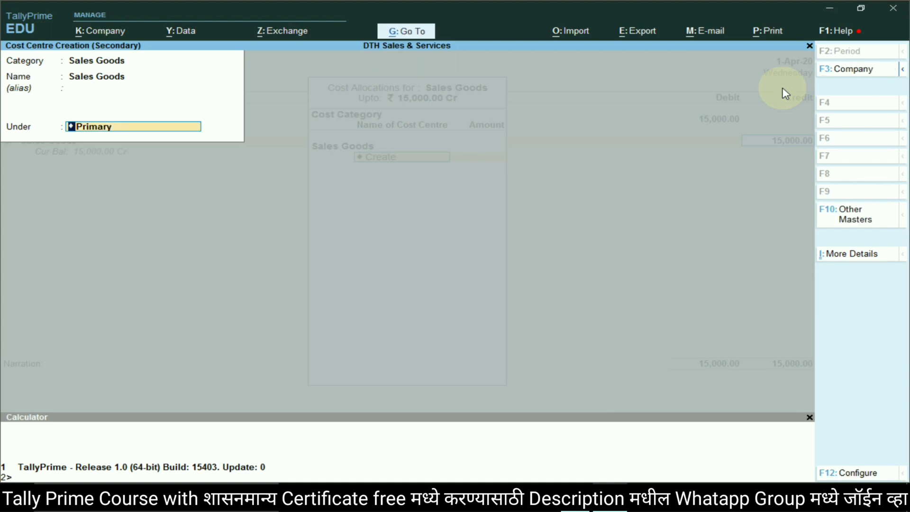
pyautogui.press('Return')
pyautogui.press('Return')
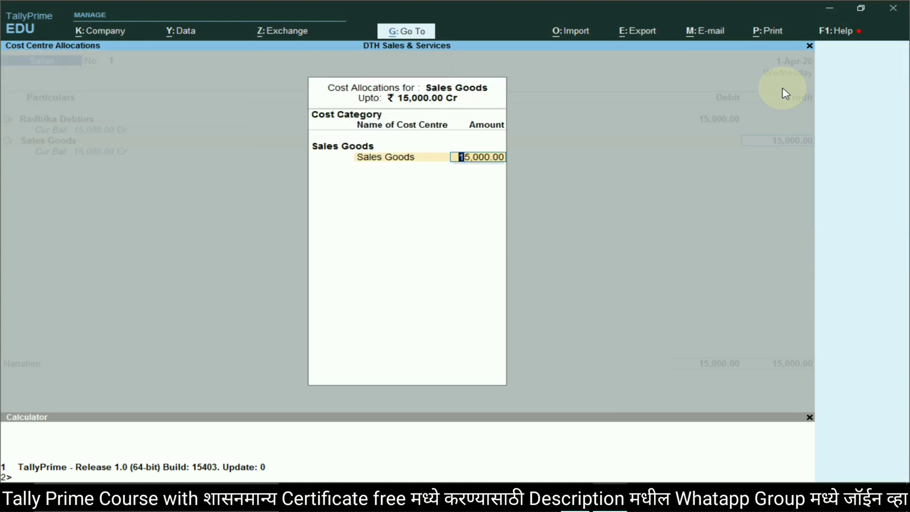
# Allocate 15,000.00 to the Sales Goods cost centre, leave the narration empty, and save the sales voucher
pyautogui.press('Return')
pyautogui.press('Return')
pyautogui.press('Return')
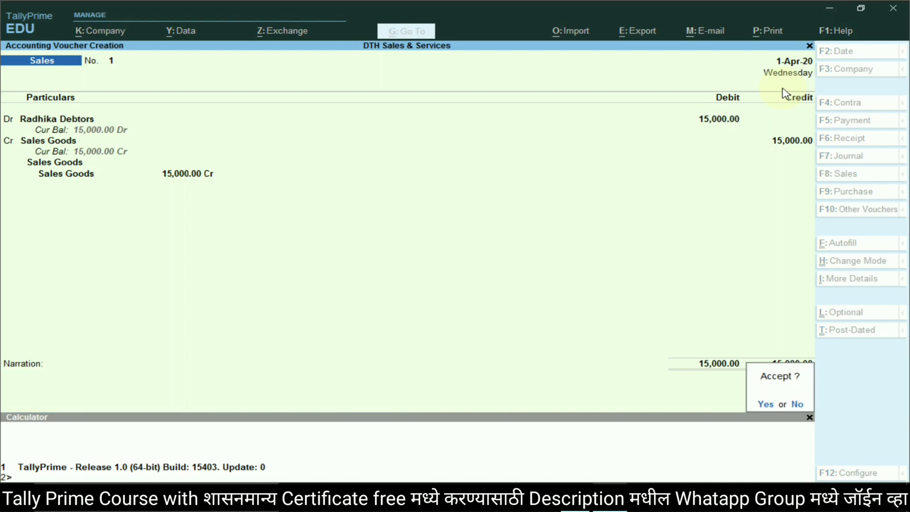
pyautogui.press('Return')
# Read the 18-10-2020 sale to Anjali Mart in Word and change the new TallyPrime sales voucher's mode to Item Invoice
pyautogui.hotkey('alt', 'Tab')
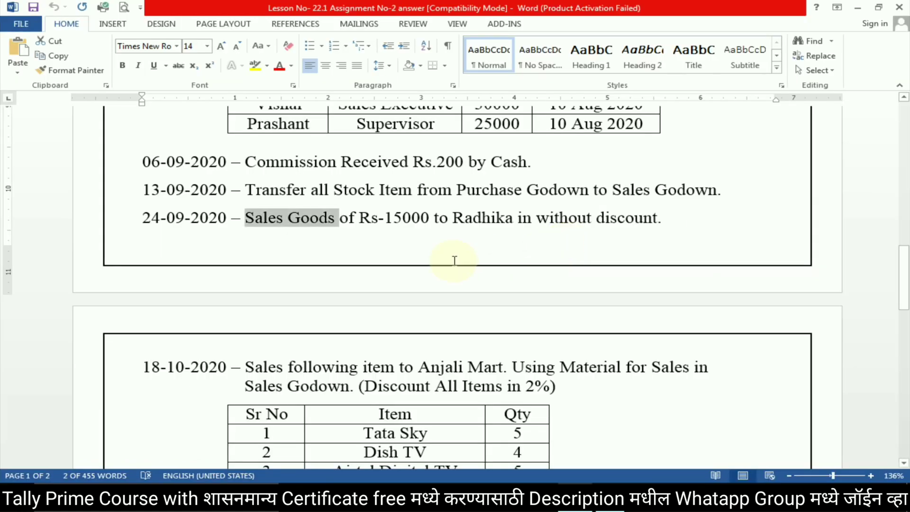
pyautogui.scroll(-5, 445, 227)
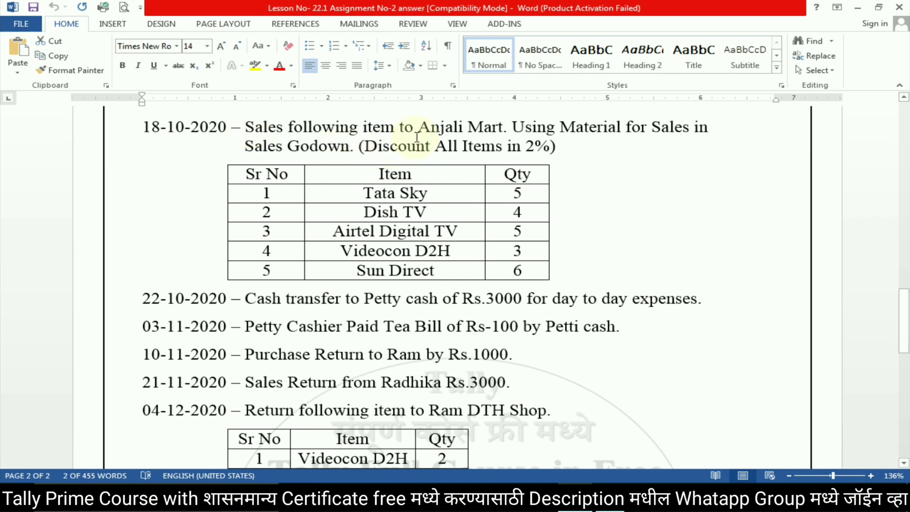
pyautogui.moveTo(419, 127); pyautogui.dragTo(504, 128)
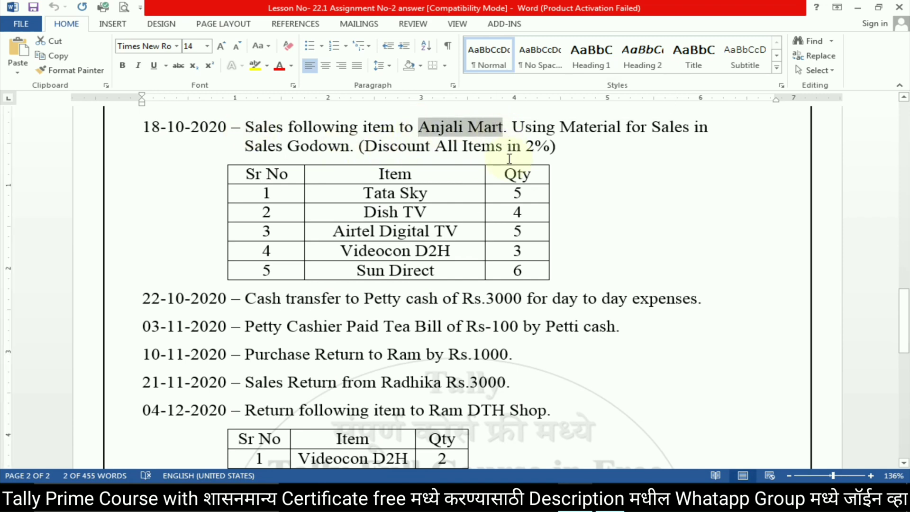
pyautogui.hotkey('alt', 'Tab')
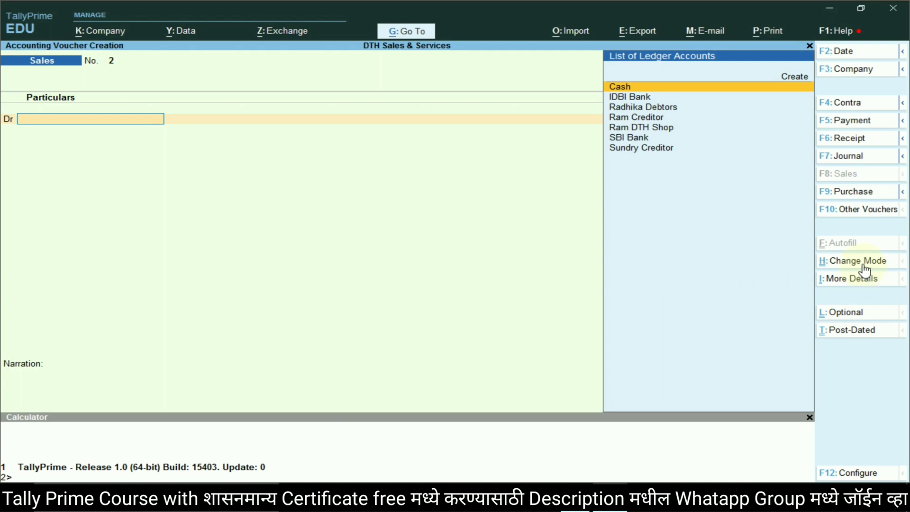
pyautogui.click(819, 262)
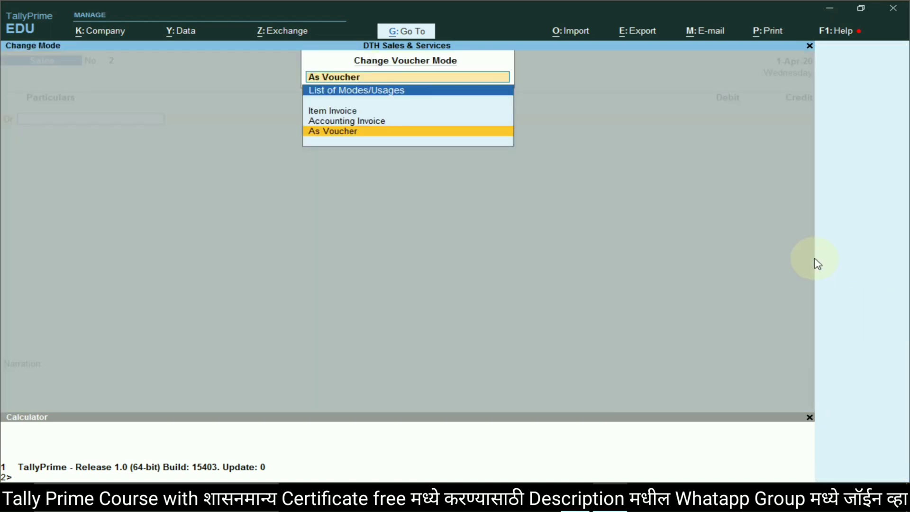
pyautogui.click(339, 121)
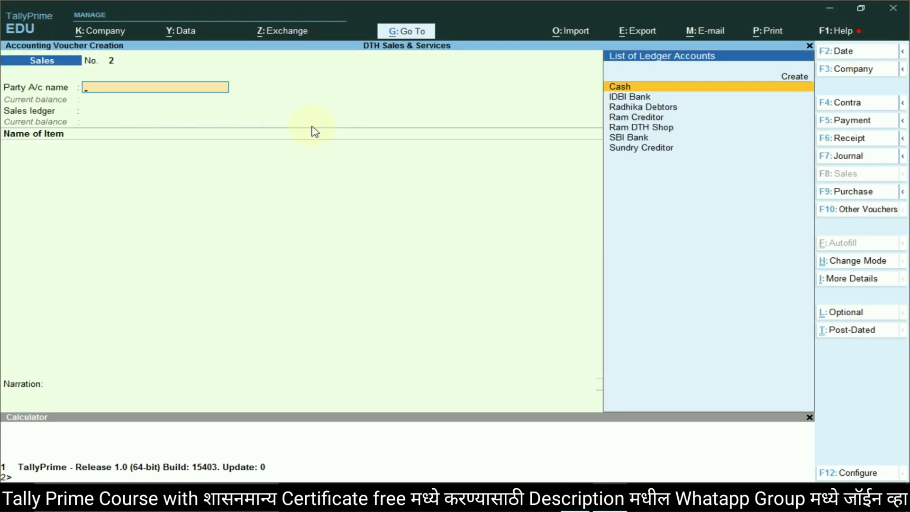
# Create the ledger Anjali Mart under Sundry Debtors with default mailing and banking details as the party of the sales voucher
pyautogui.hotkey('alt', 'Tab')
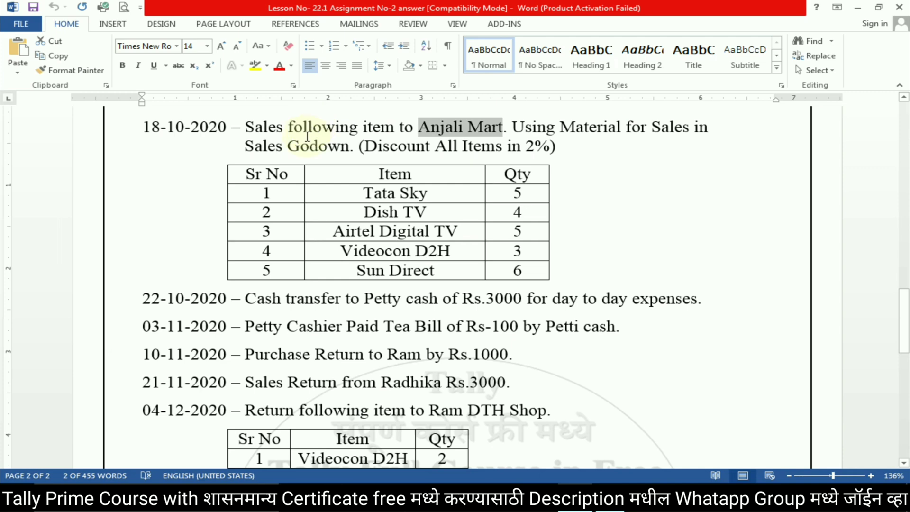
pyautogui.hotkey('alt', 'Tab')
pyautogui.click(783, 79)
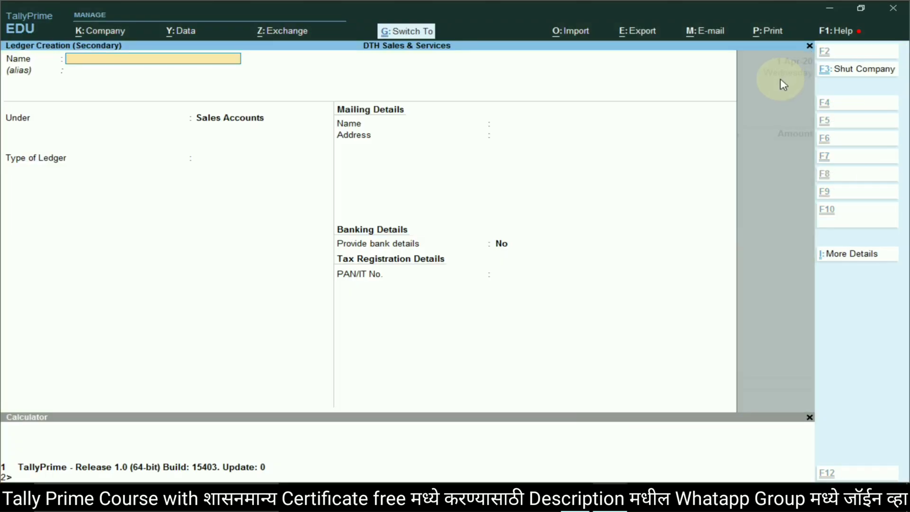
pyautogui.hotkey('ctrl', 'alt', 'v')
pyautogui.press('Return')
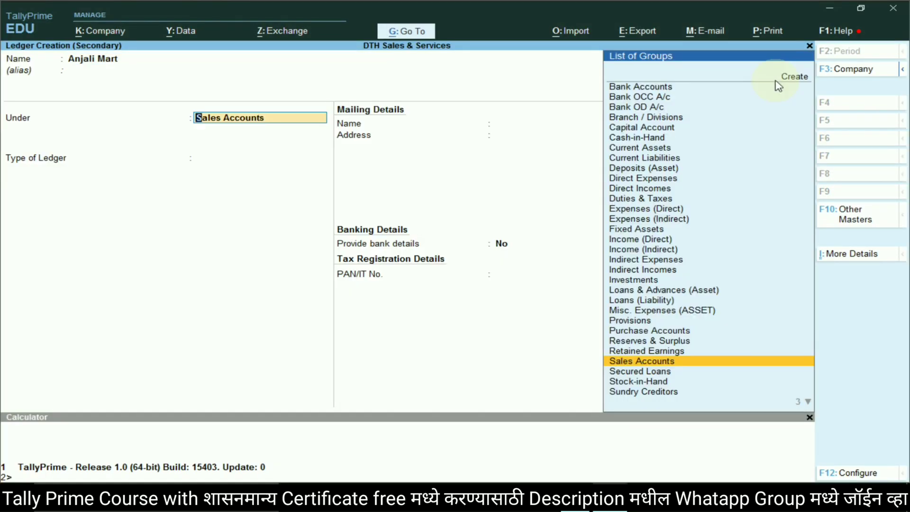
pyautogui.write('sund')
pyautogui.press('Down')
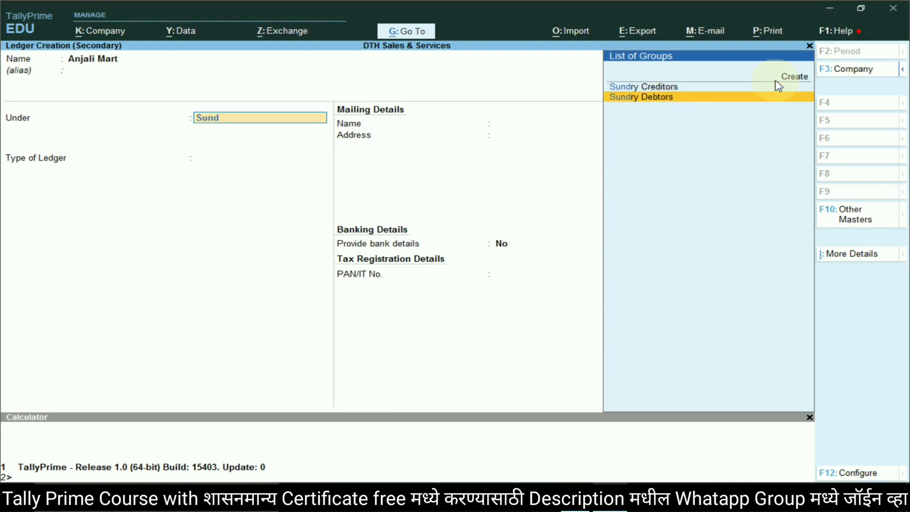
pyautogui.press('Return')
pyautogui.press('Return')
pyautogui.press('Return')
pyautogui.press('Return')
pyautogui.press('Return')
pyautogui.press('Return')
pyautogui.press('Return')
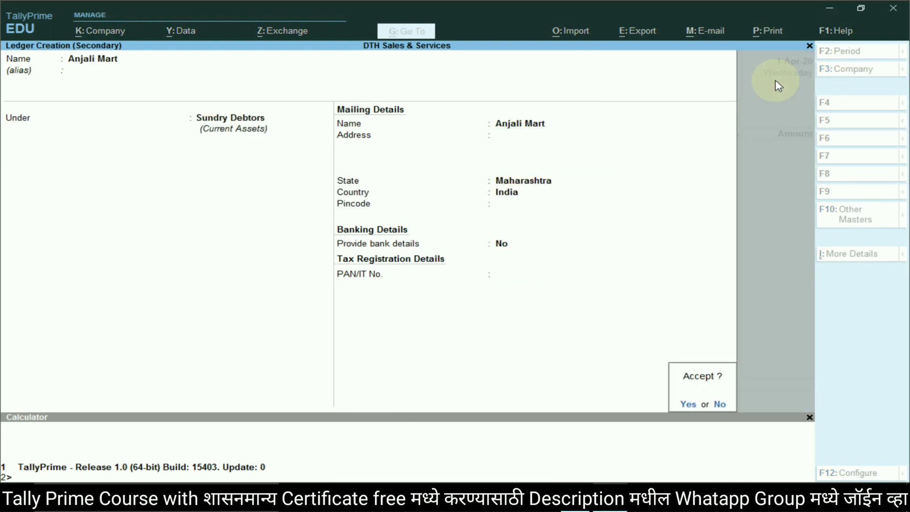
pyautogui.press('Return')
# Leave the dispatch details blank, accept the default party details for Anjali Mart, and pick Sales Goods as the sales ledger
pyautogui.press('Return')
pyautogui.press('Return')
pyautogui.press('Return')
pyautogui.press('Return')
pyautogui.press('Return')
pyautogui.press('Return')
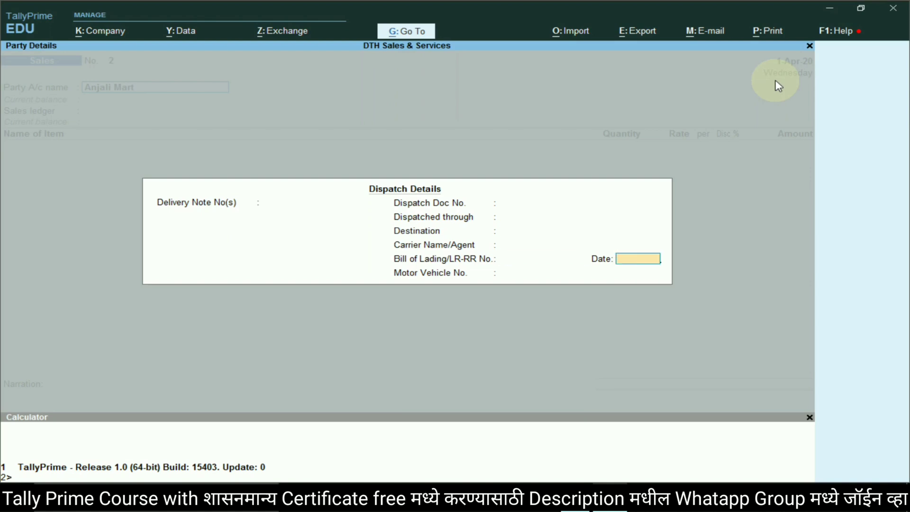
pyautogui.press('Return')
pyautogui.press('Return')
pyautogui.press('Return')
pyautogui.press('Return')
pyautogui.press('Return')
pyautogui.press('Return')
pyautogui.press('Return')
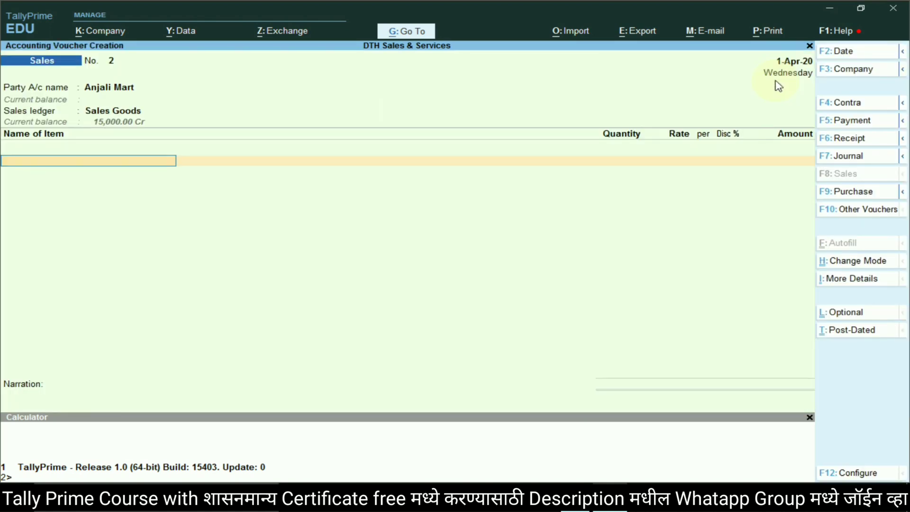
# Replace the voucher's sales ledger with a new ledger named Sales, created under Sales Accounts with no bank details
pyautogui.press('BackSpace')
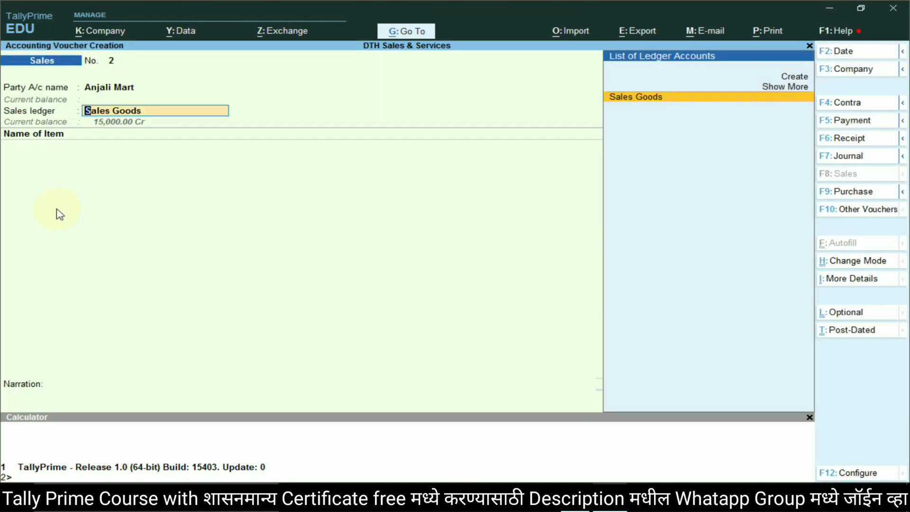
pyautogui.click(792, 79)
pyautogui.write('Sales')
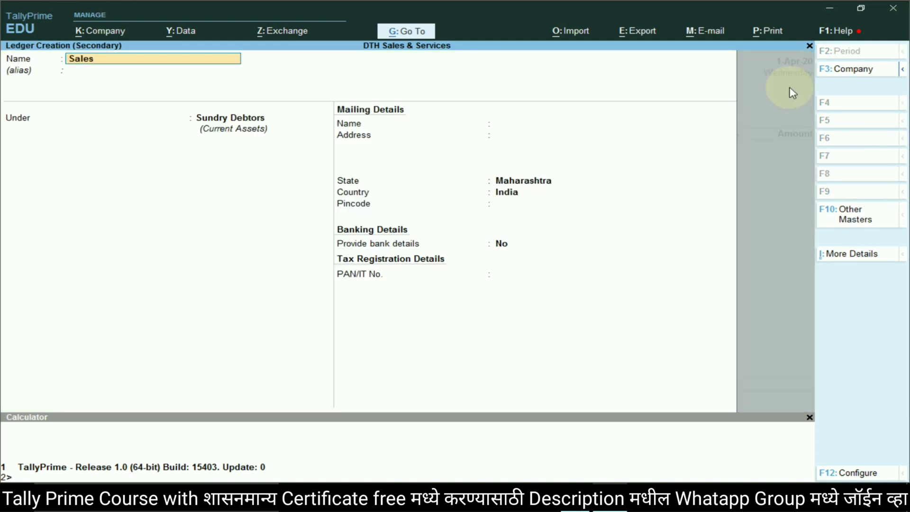
pyautogui.press('Return')
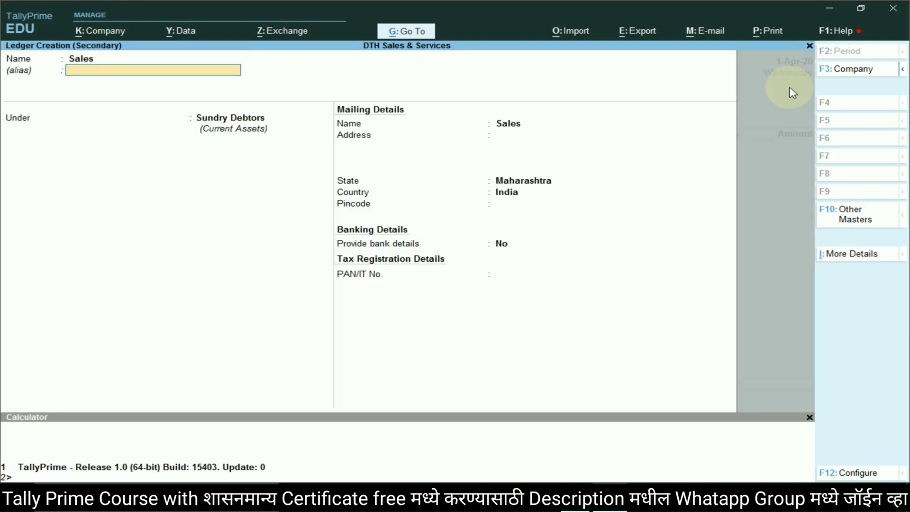
pyautogui.write('Sales')
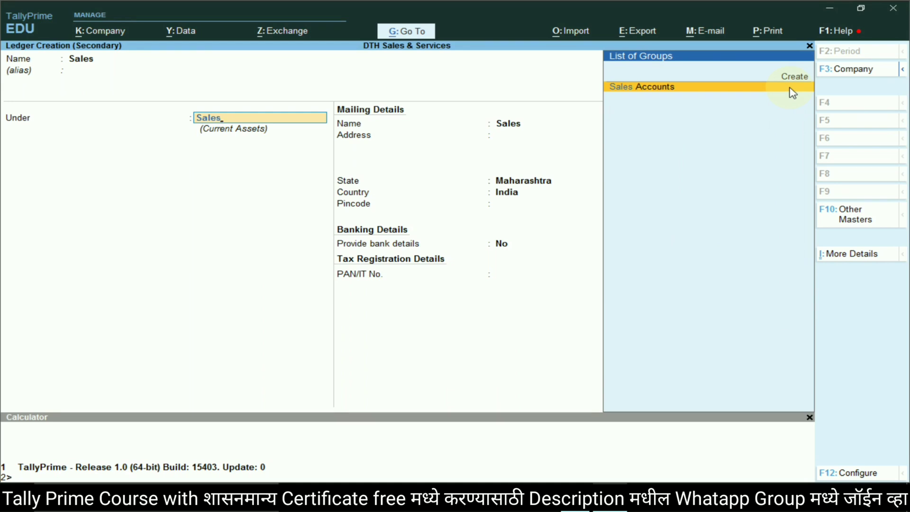
pyautogui.press('Return')
pyautogui.press('Return')
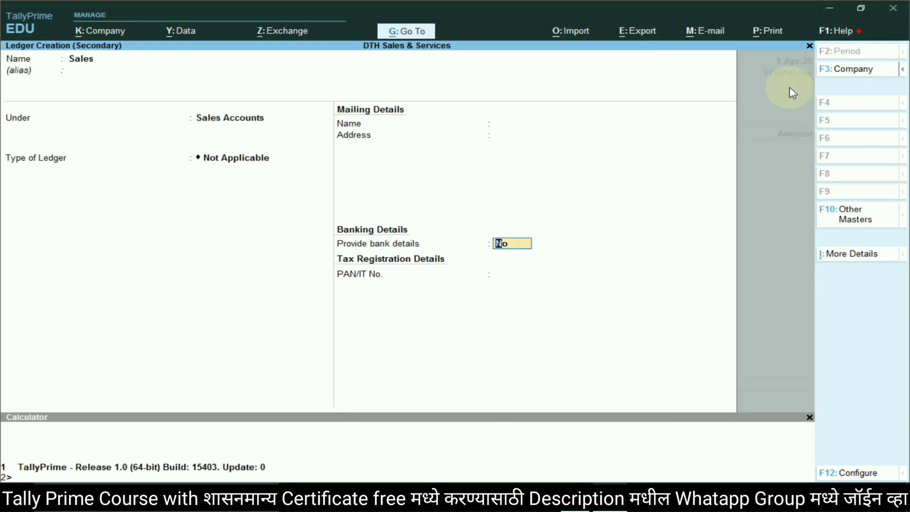
pyautogui.press('Return')
pyautogui.press('Return')
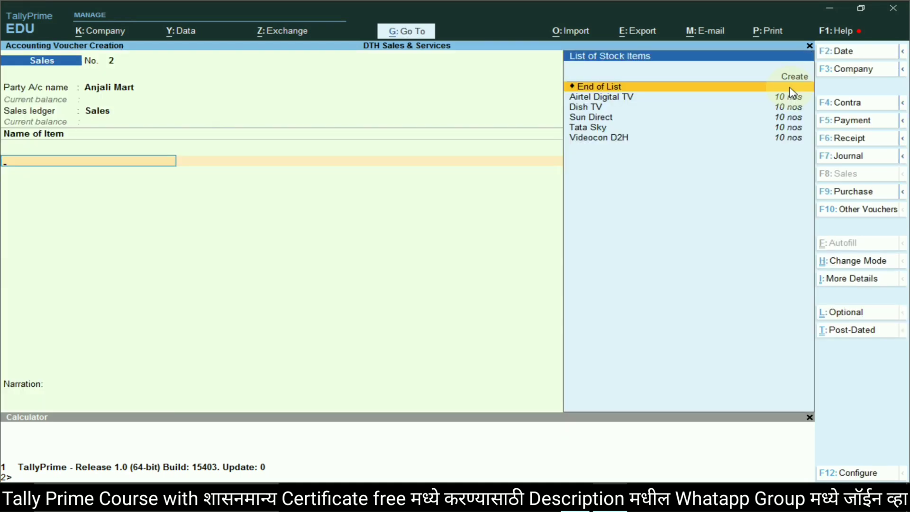
# Add Tata Sky as the voucher's first item and allocate it from Sales Godown, following the item table in Word
pyautogui.hotkey('alt', 'Tab')
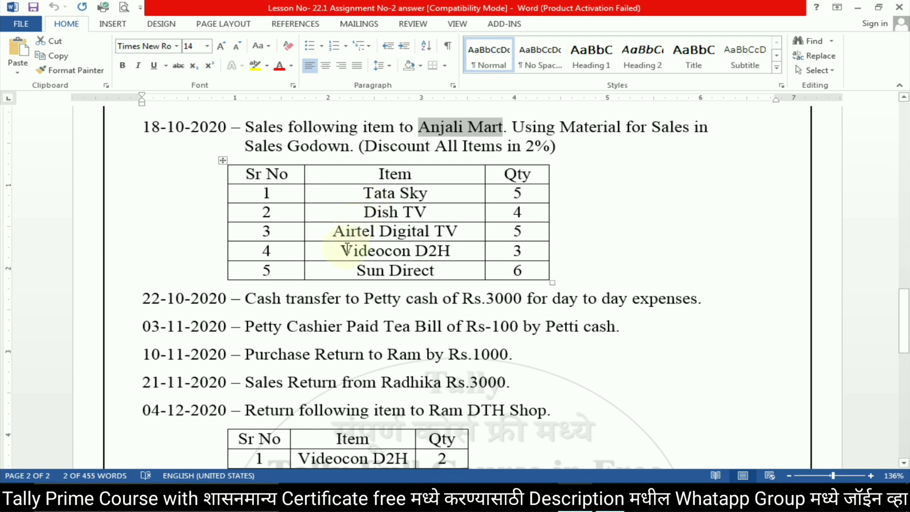
pyautogui.hotkey('alt', 'Tab')
pyautogui.write('Ta')
pyautogui.press('Return')
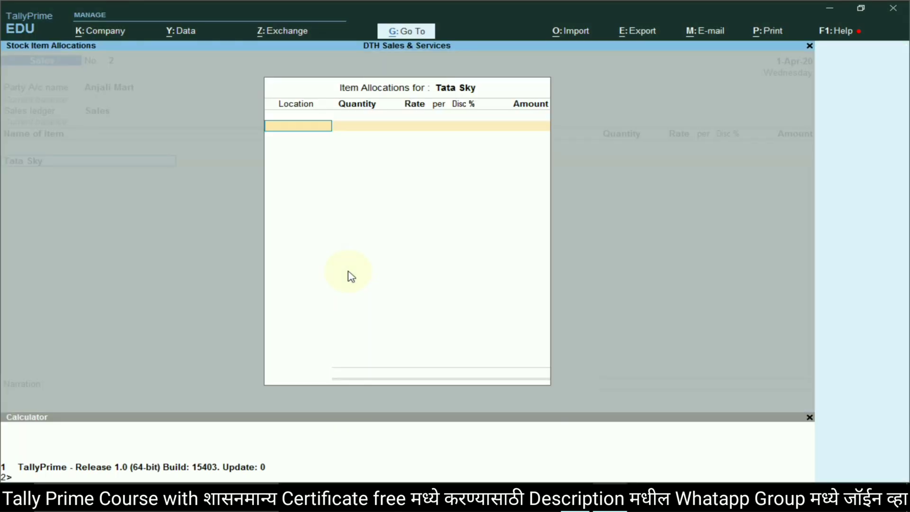
pyautogui.hotkey('alt', 'Tab')
pyautogui.hotkey('alt', 'Tab')
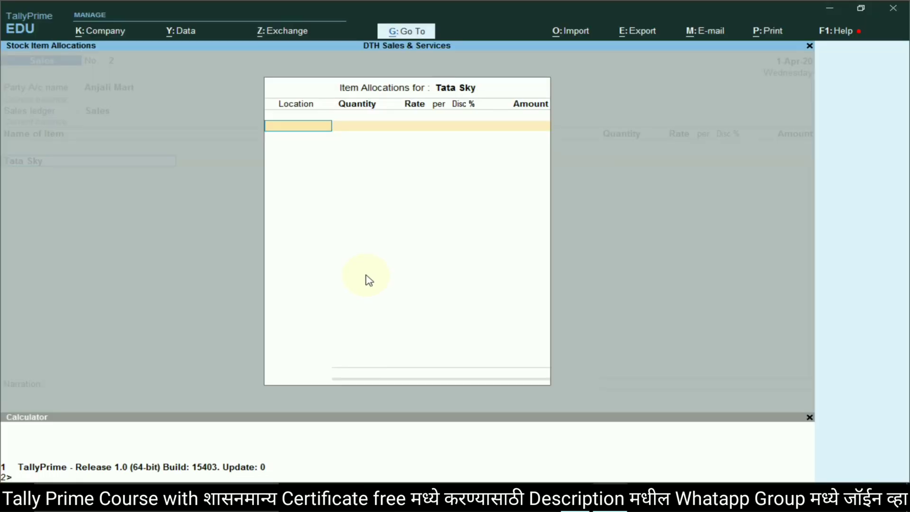
pyautogui.write('Sa')
pyautogui.press('Return')
pyautogui.hotkey('alt', 'Tab')
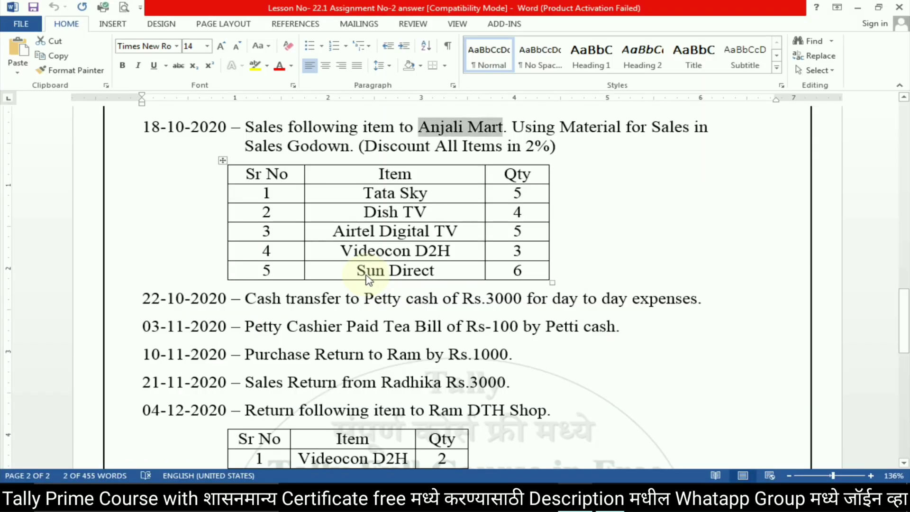
pyautogui.hotkey('alt', 'Tab')
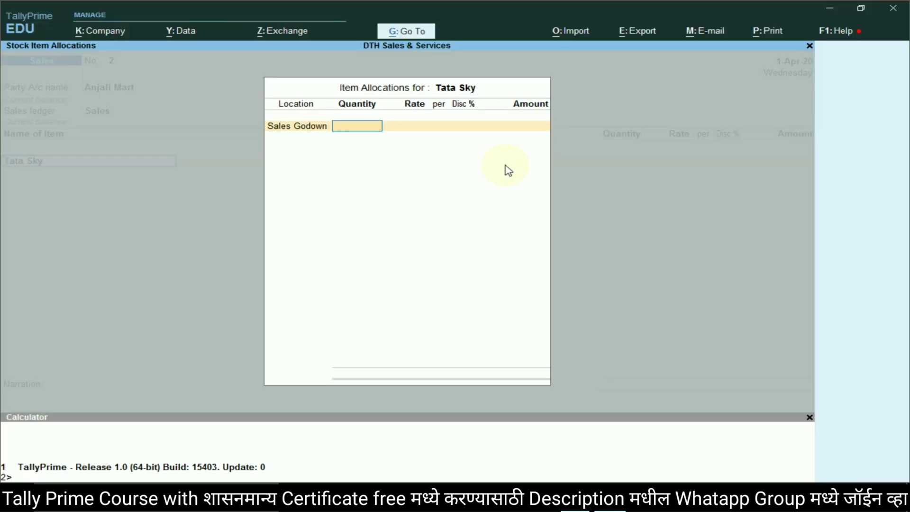
# Enter 5 nos of Tata Sky at a rate of 3,000.00 with a 2% discount and accept the item line
pyautogui.hotkey('alt', 'Tab')
pyautogui.hotkey('alt', 'Tab')
pyautogui.write('5')
pyautogui.press('Return')
pyautogui.write('3000')
pyautogui.press('Return')
pyautogui.press('Return')
pyautogui.write('2')
pyautogui.press('Return')
pyautogui.press('Return')
pyautogui.press('Return')
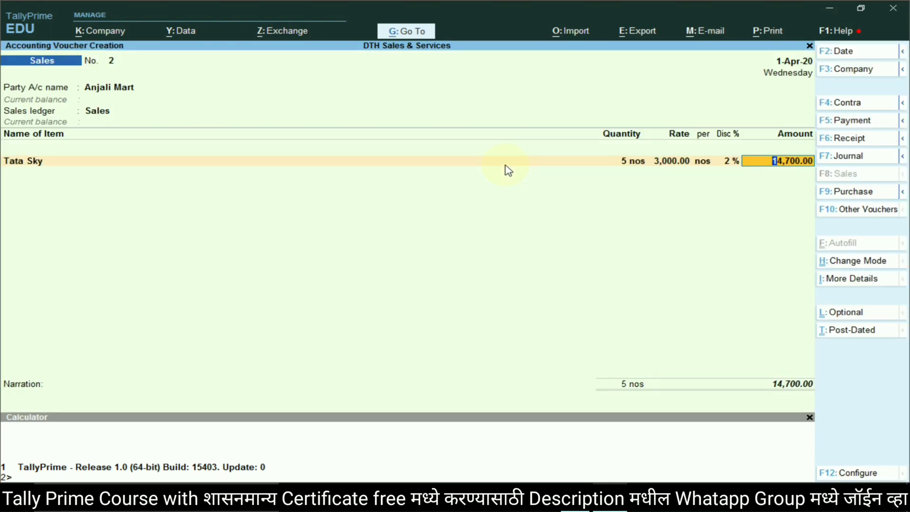
pyautogui.press('Return')
# Add Dish TV as the second item and allocate it from Sales Godown
pyautogui.hotkey('alt', 'Tab')
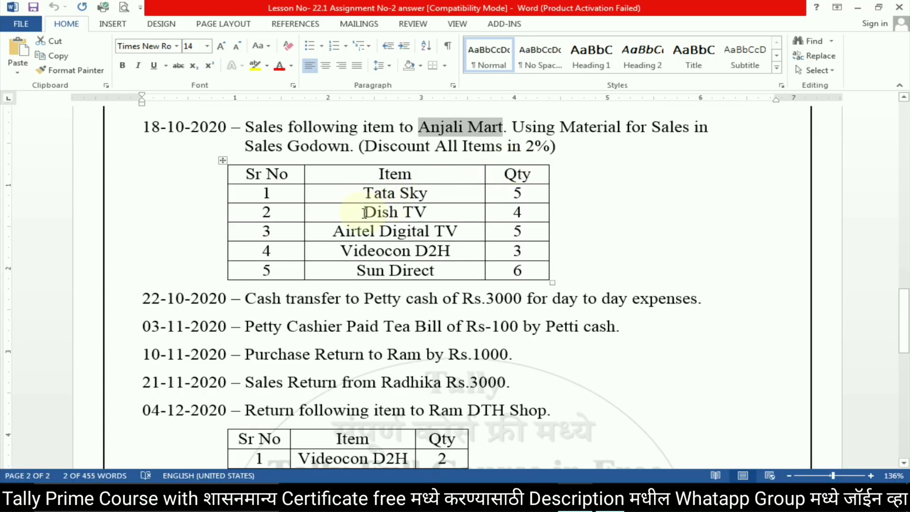
pyautogui.hotkey('alt', 'Tab')
pyautogui.write('Dis')
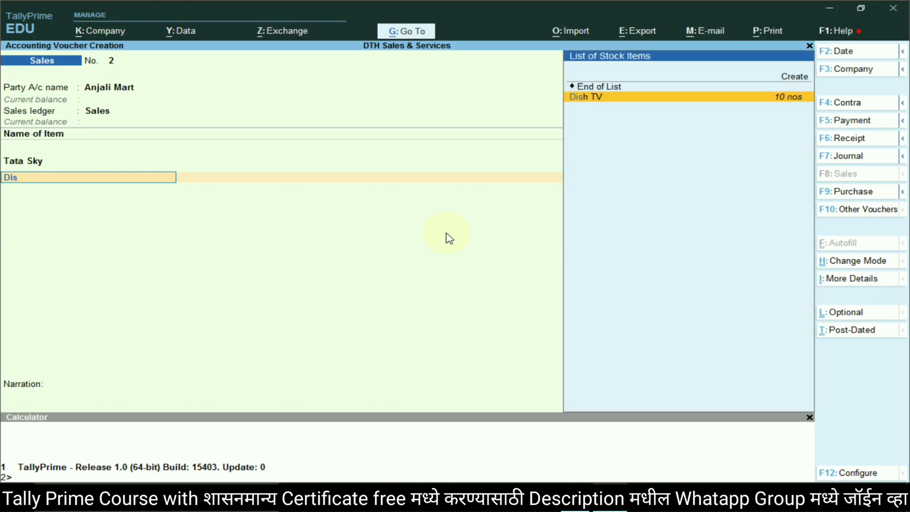
pyautogui.press('Return')
pyautogui.write('S')
pyautogui.press('Return')
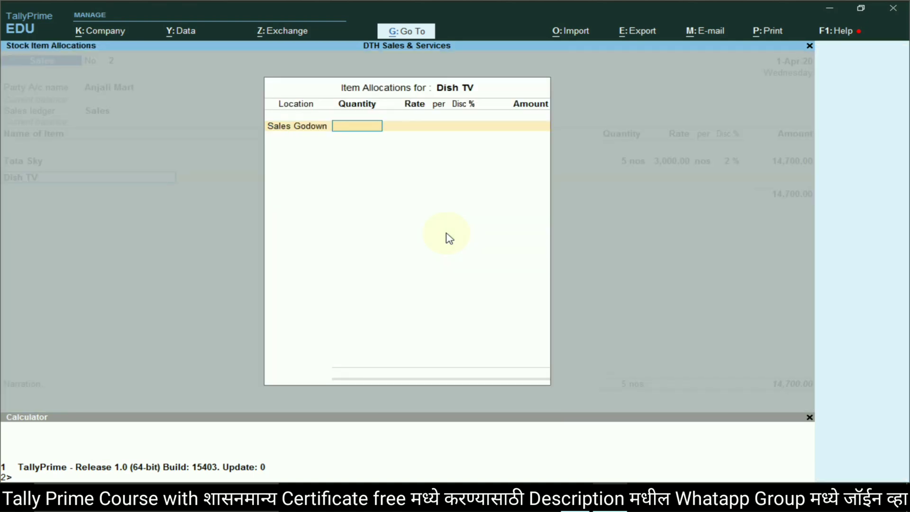
# Enter 4 nos of Dish TV, keep the filled-in rate, apply a 2% discount, and accept the item line
pyautogui.hotkey('alt', 'Tab')
pyautogui.hotkey('alt', 'Tab')
pyautogui.write('4')
pyautogui.press('Return')
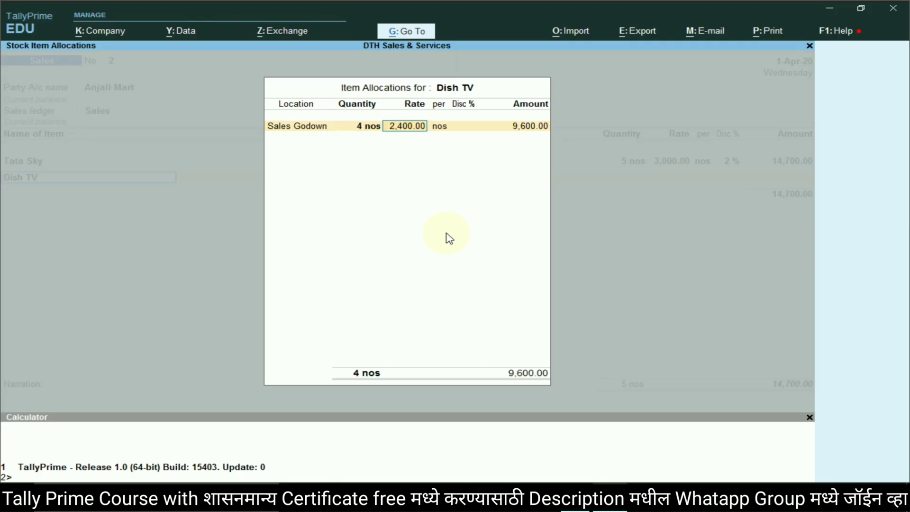
pyautogui.press('Return')
pyautogui.press('Return')
pyautogui.write('2')
pyautogui.press('Return')
pyautogui.press('Return')
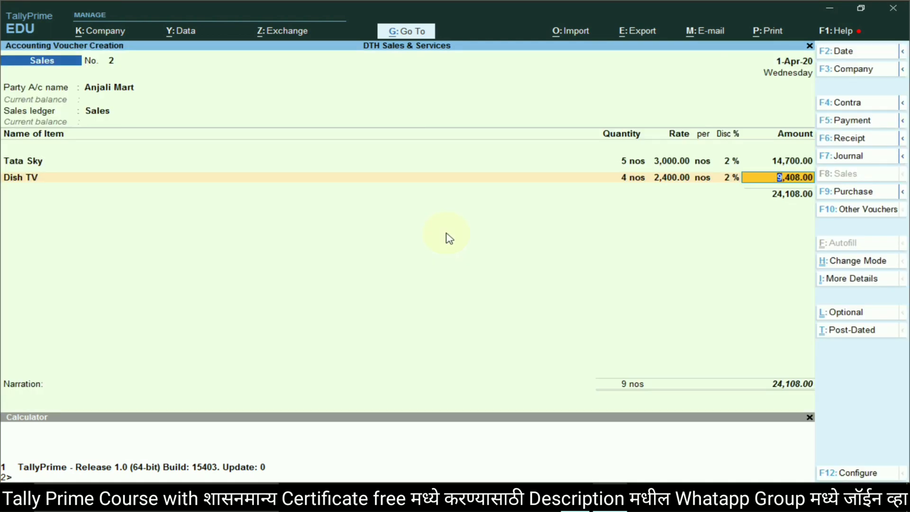
pyautogui.hotkey('alt', 'Tab')
pyautogui.hotkey('alt', 'Tab')
pyautogui.press('Return')
# Add Airtel Digital TV as the third item and allocate it from Sales Godown
pyautogui.write('Ai')
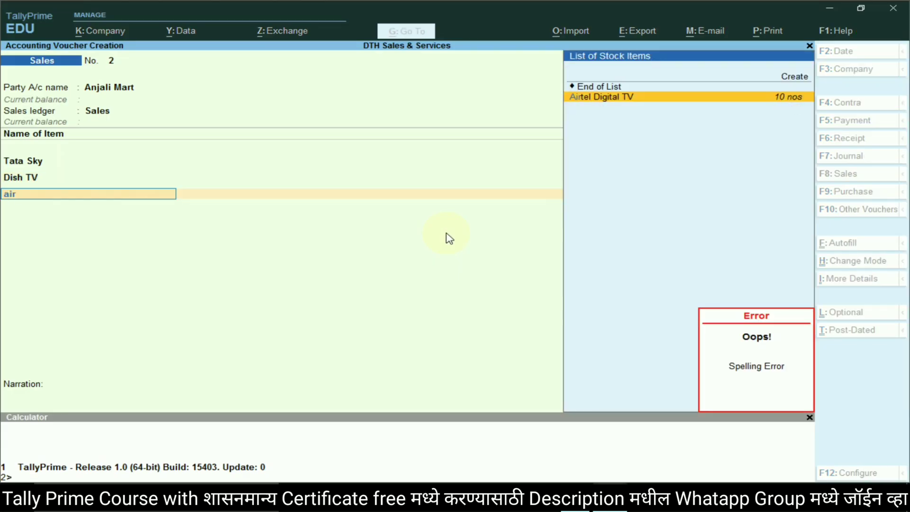
pyautogui.press('Return')
pyautogui.write('Sa')
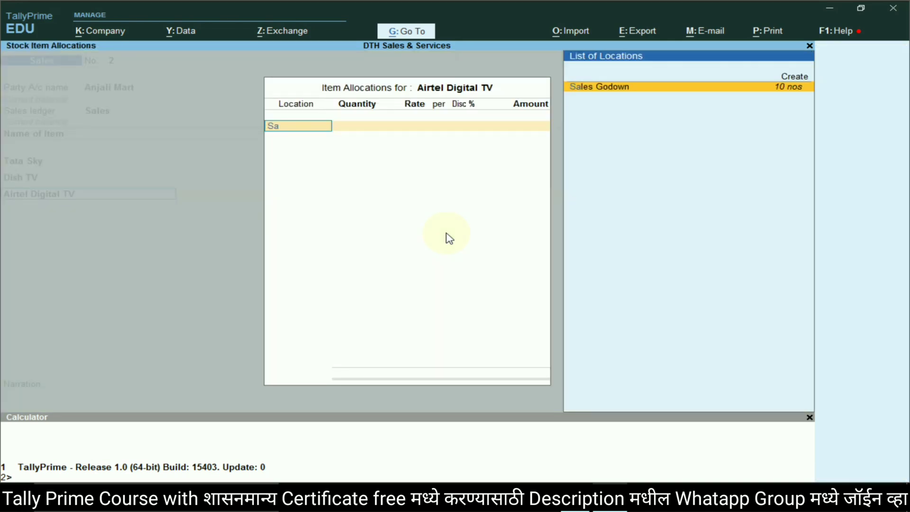
pyautogui.press('Return')
# Enter 5 nos of Airtel Digital TV, keep the filled-in rate, apply a 2% discount, and accept the item line
pyautogui.hotkey('alt', 'Tab')
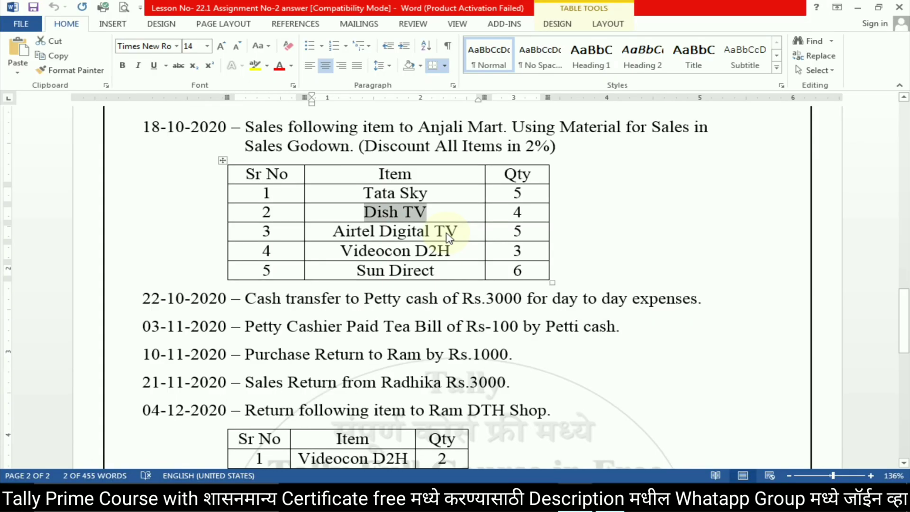
pyautogui.hotkey('alt', 'Tab')
pyautogui.write('5')
pyautogui.press('Return')
pyautogui.press('Return')
pyautogui.write('2')
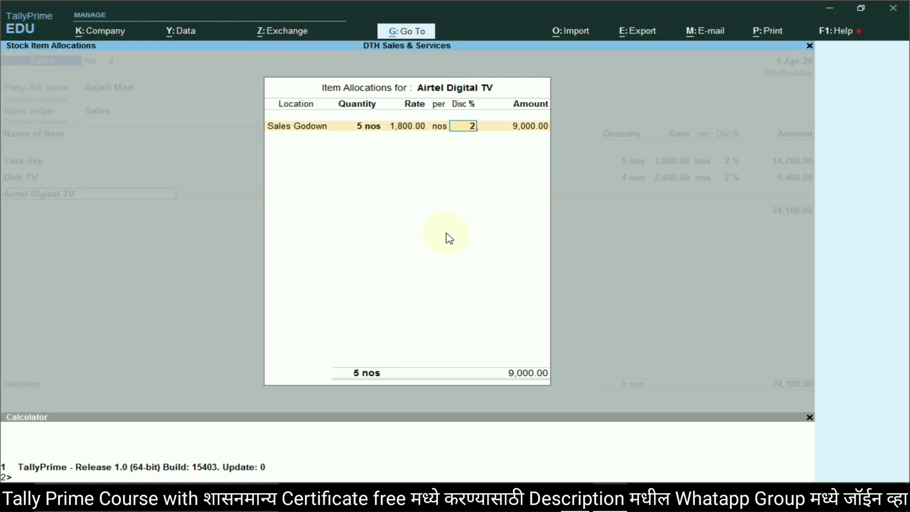
pyautogui.press('Return')
pyautogui.press('Return')
pyautogui.press('Return')
pyautogui.press('Return')
# Add Videocon D2H as the fourth item and allocate it from Sales Godown
pyautogui.hotkey('alt', 'Tab')
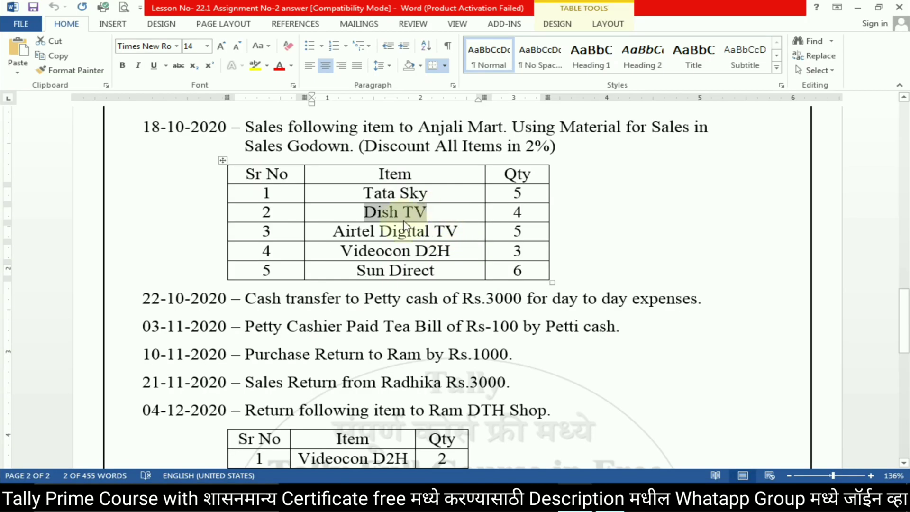
pyautogui.hotkey('alt', 'Tab')
pyautogui.write('Vid')
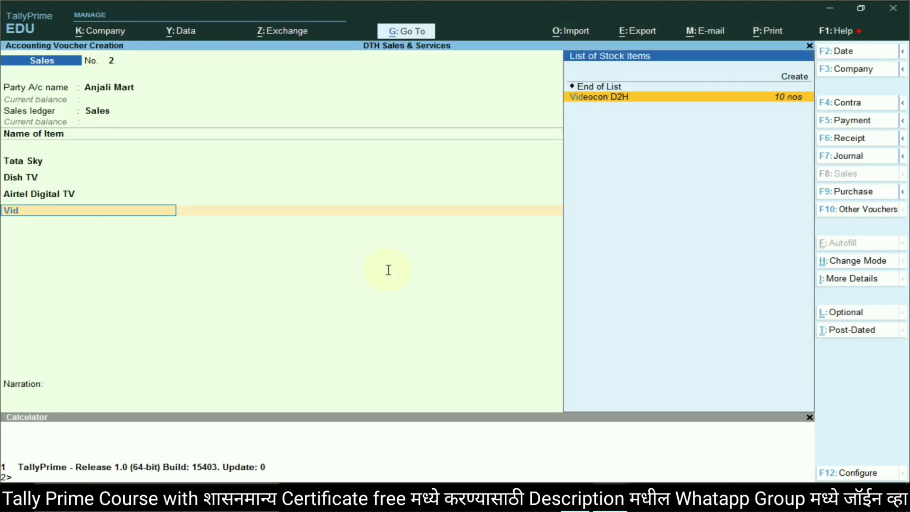
pyautogui.press('Return')
pyautogui.hotkey('alt', 'Tab')
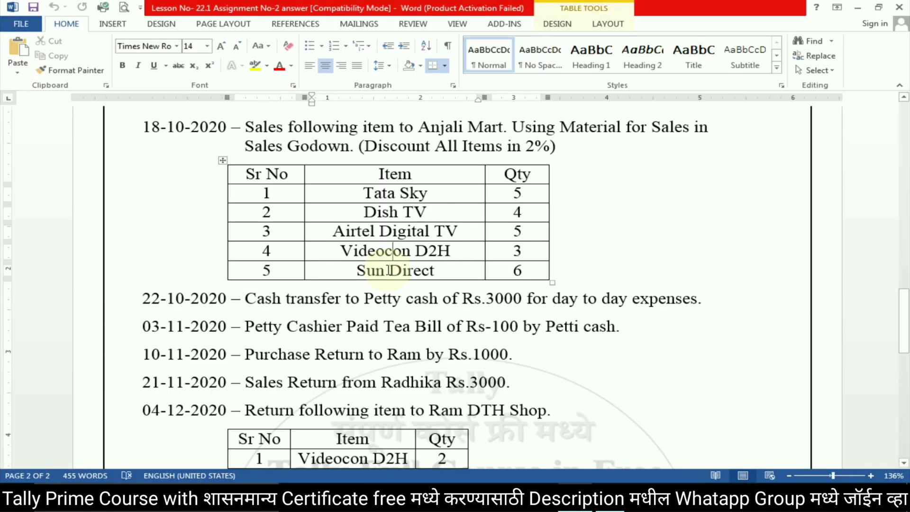
pyautogui.hotkey('alt', 'Tab')
pyautogui.write('Sa')
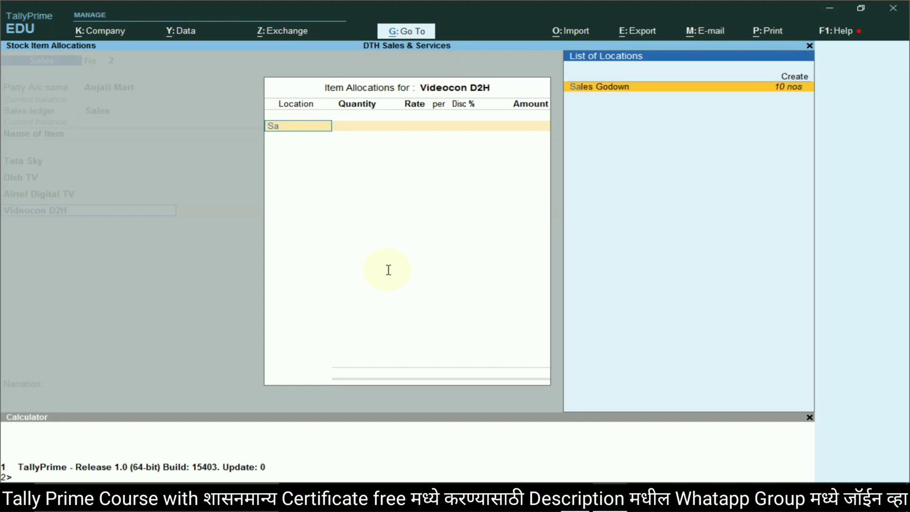
pyautogui.press('Return')
# Enter 3 nos of Videocon D2H, keep the filled-in rate, apply a 2% discount, and accept the item line
pyautogui.hotkey('alt', 'Tab')
pyautogui.hotkey('alt', 'Tab')
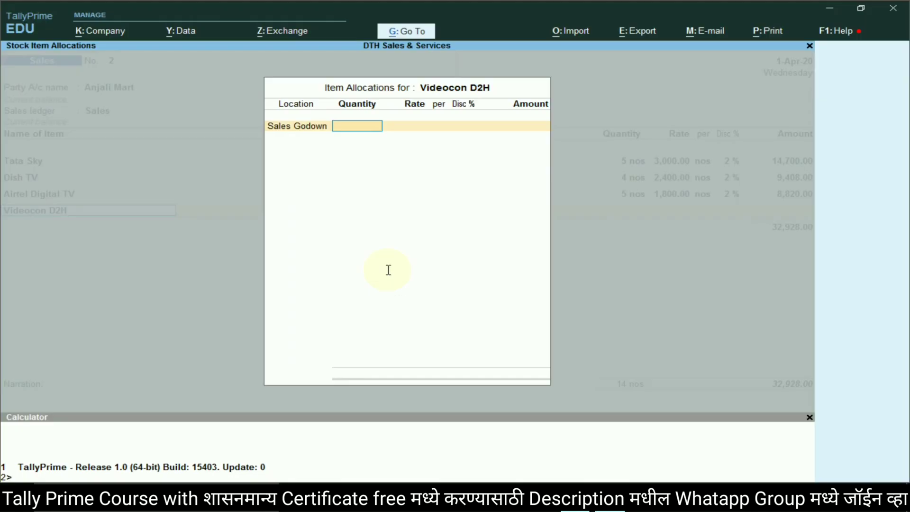
pyautogui.write('3')
pyautogui.press('Return')
pyautogui.press('Return')
pyautogui.press('Return')
pyautogui.hotkey('alt', 'Tab')
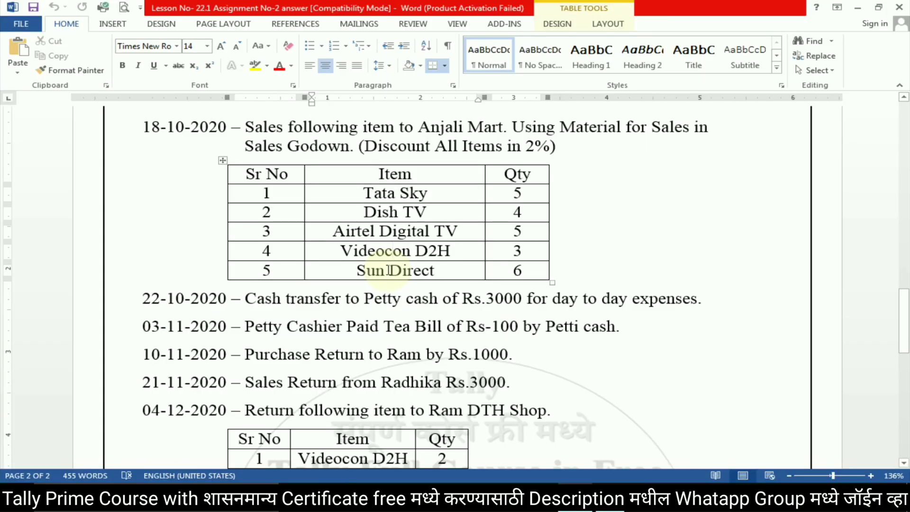
pyautogui.hotkey('alt', 'Tab')
pyautogui.write('2')
pyautogui.press('Return')
pyautogui.press('Return')
pyautogui.press('Return')
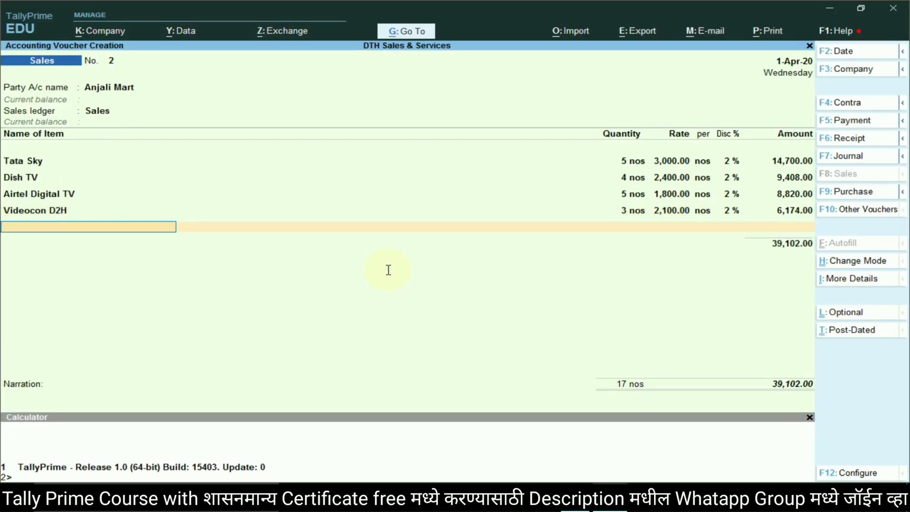
# Add Sun Direct as the fifth item and allocate it from Sales Godown
pyautogui.hotkey('alt', 'Tab')
pyautogui.hotkey('alt', 'Tab')
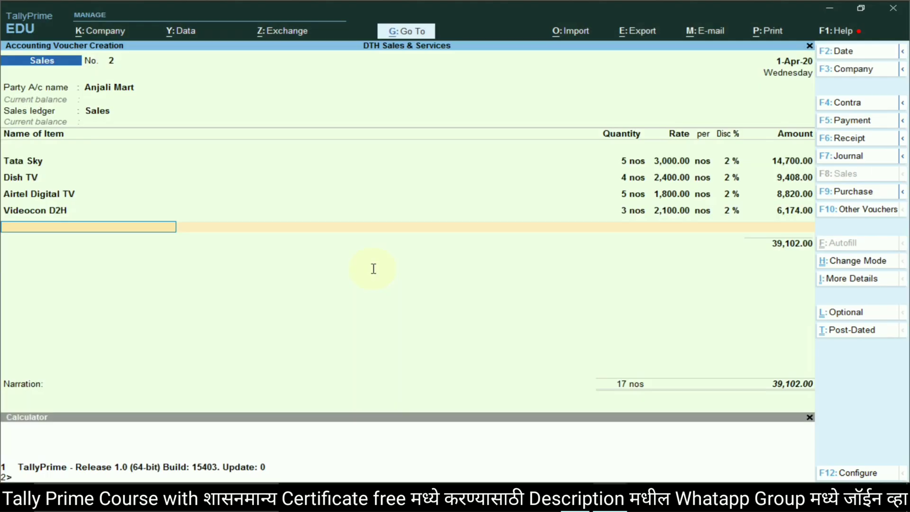
pyautogui.write('Su')
pyautogui.press('Return')
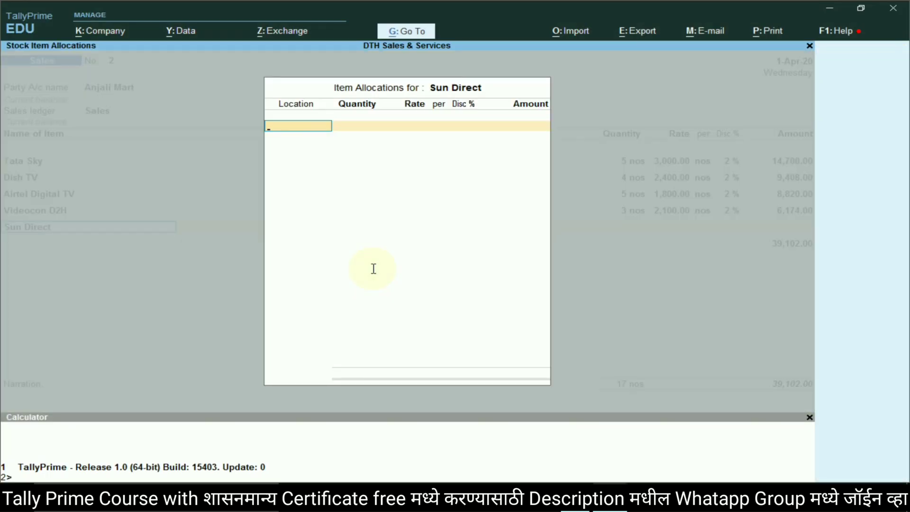
pyautogui.write('Sa')
pyautogui.press('Return')
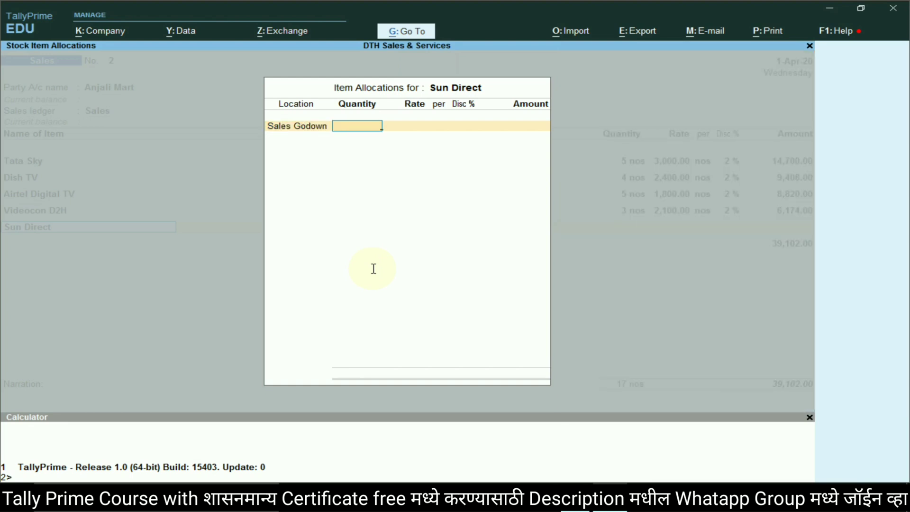
# Enter 6 nos of Sun Direct, keep the filled-in rate, apply a 2% discount, and accept the item line
pyautogui.hotkey('alt', 'Tab')
pyautogui.hotkey('alt', 'Tab')
pyautogui.write('6')
pyautogui.press('Return')
pyautogui.press('Return')
pyautogui.press('Return')
pyautogui.write('2')
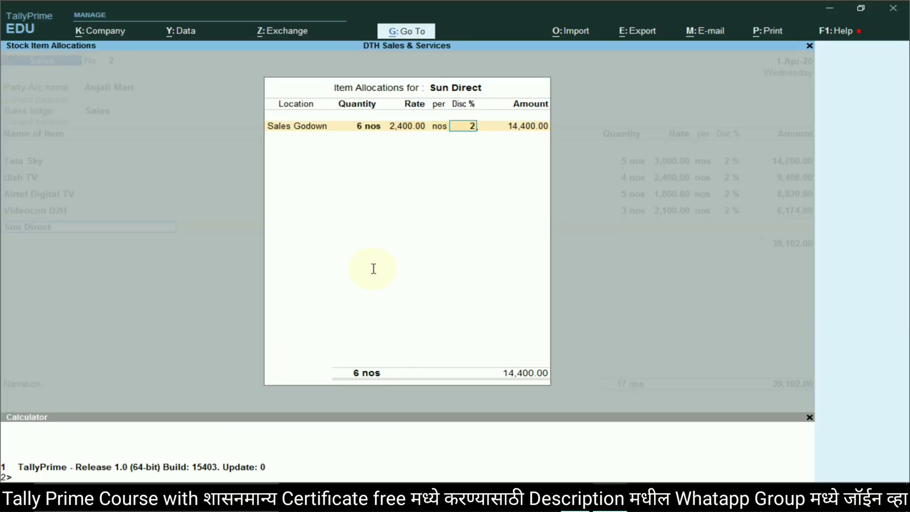
pyautogui.press('Return')
pyautogui.press('Return')
# End the item list, leave the narration blank, and accept the Anjali Mart sales voucher
pyautogui.press('Return')
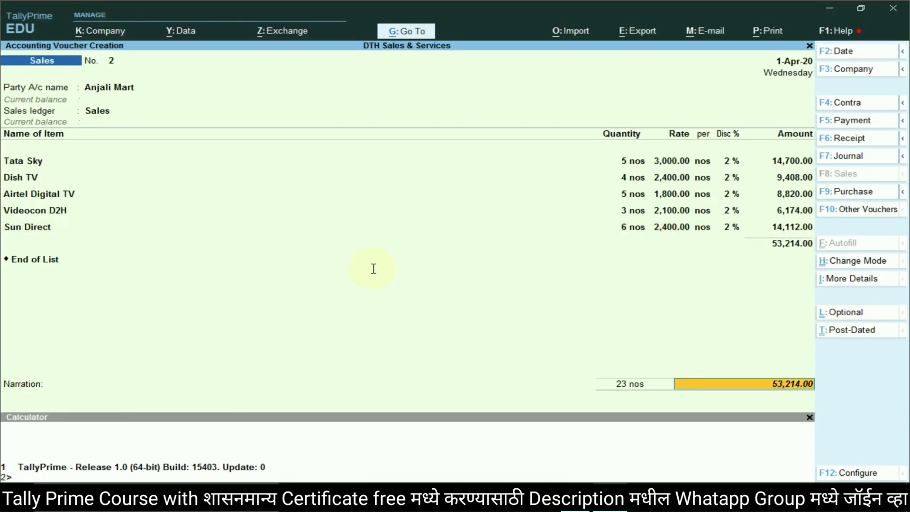
pyautogui.press('Return')
pyautogui.press('Return')
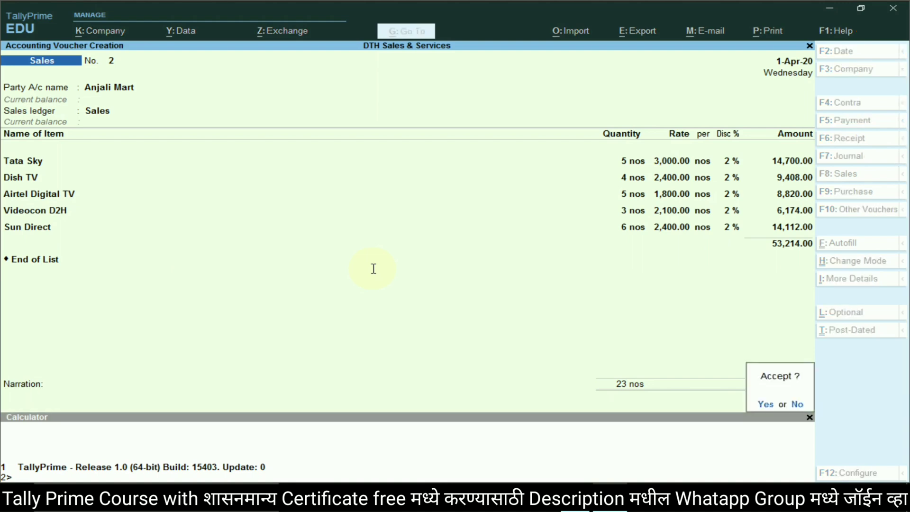
pyautogui.press('Return')
# Start a contra voucher for the assignment's 22-10-2020 petty cash transfer and credit Cash with 3,000
pyautogui.hotkey('alt', 'Tab')
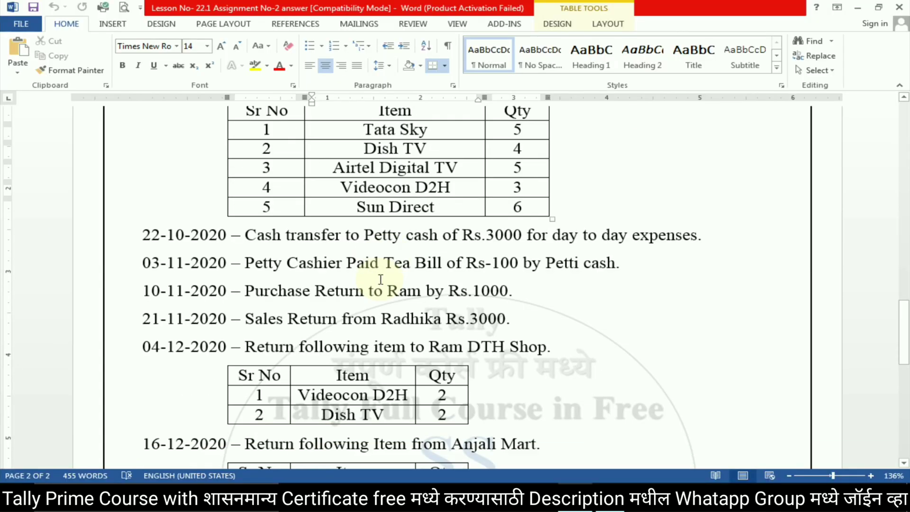
pyautogui.scroll(-1, 380, 280)
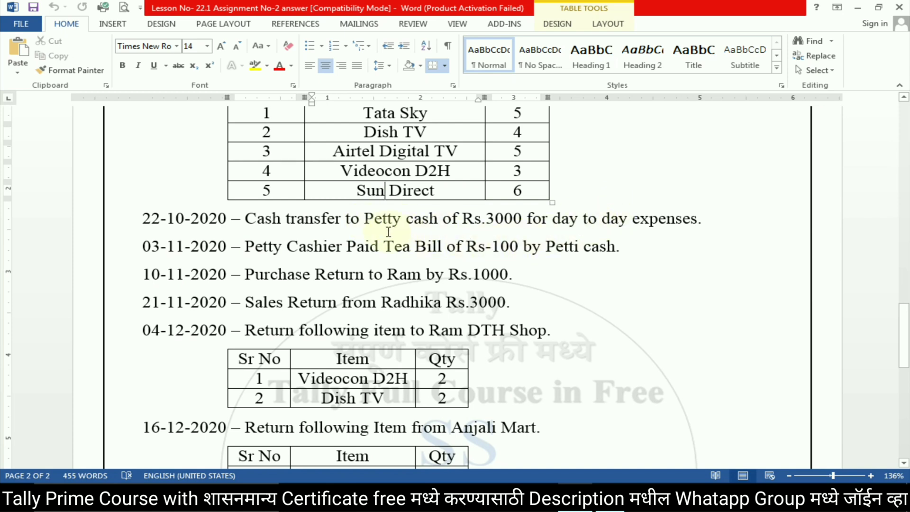
pyautogui.hotkey('alt', 'Tab')
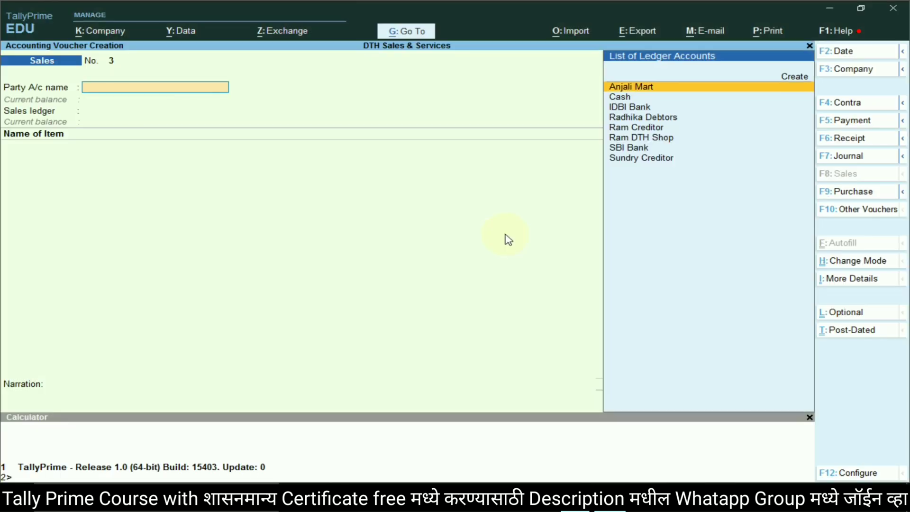
pyautogui.click(848, 104)
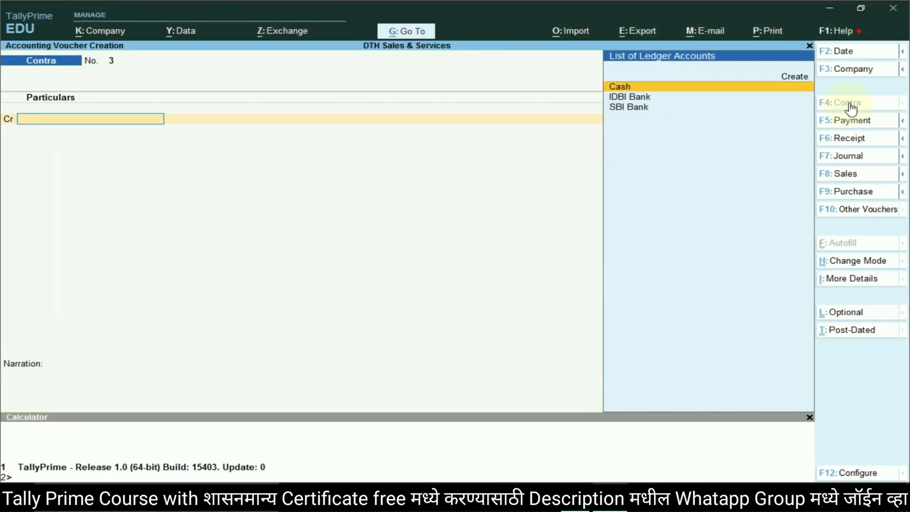
pyautogui.hotkey('alt', 'Tab')
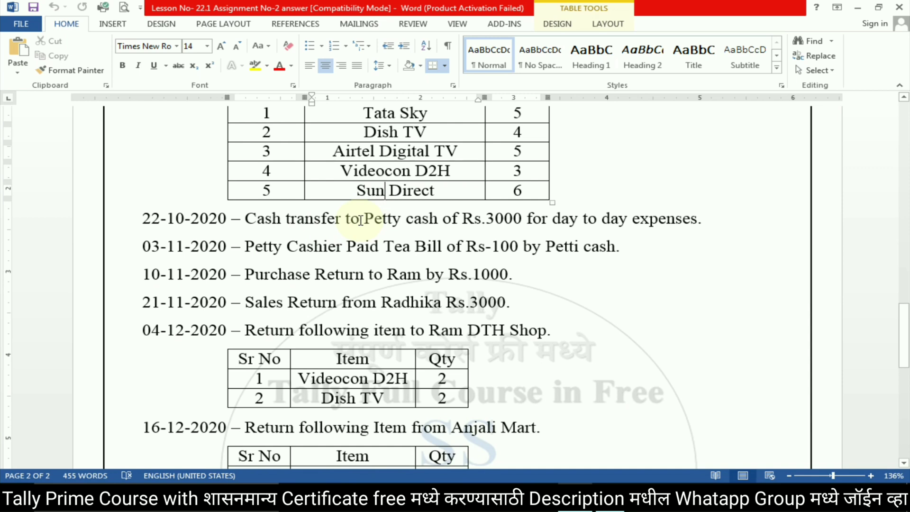
pyautogui.hotkey('alt', 'Tab')
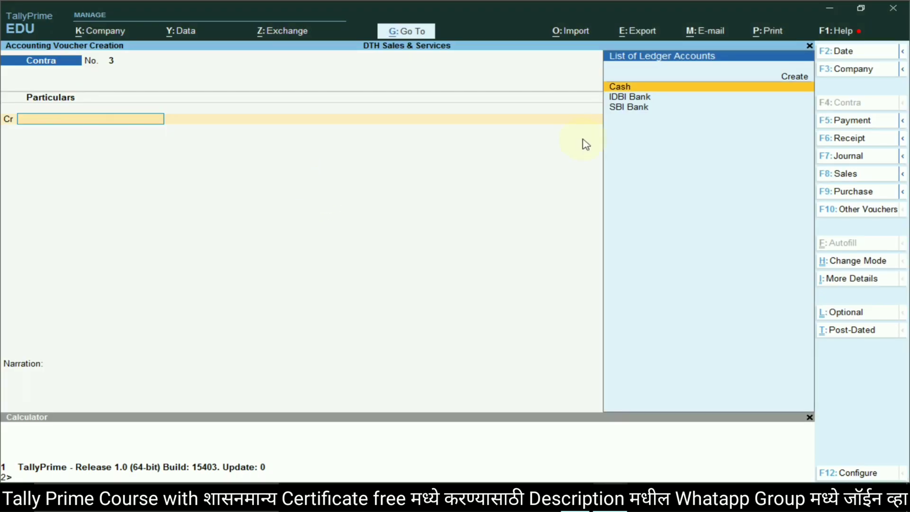
pyautogui.press('Return')
pyautogui.hotkey('alt', 'Tab')
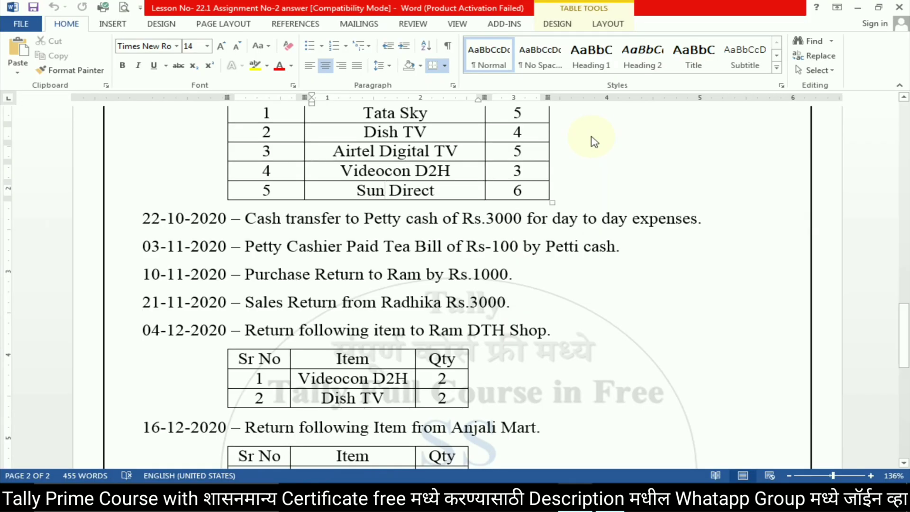
pyautogui.hotkey('alt', 'Tab')
pyautogui.write('30')
pyautogui.press('Return')
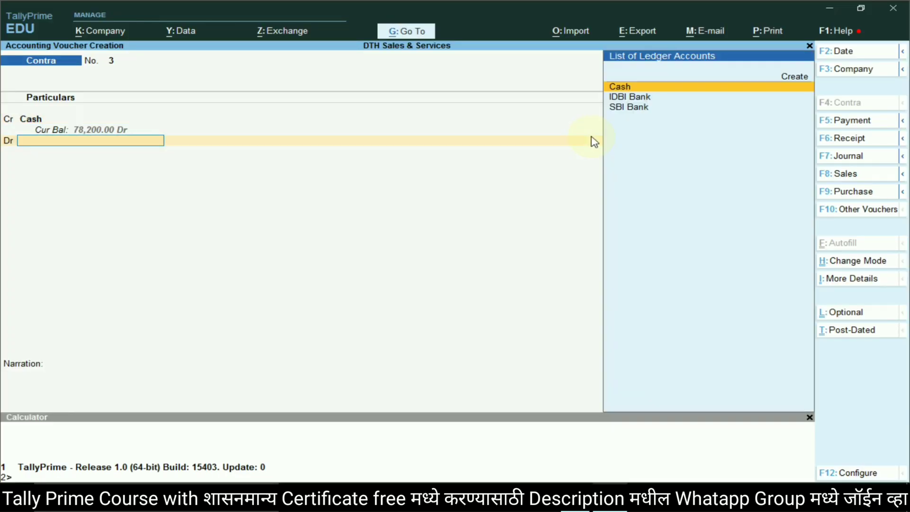
# Create a Petti cash ledger under Cash-in-Hand for the debit line and accept the 3,000 contra voucher
pyautogui.click(792, 78)
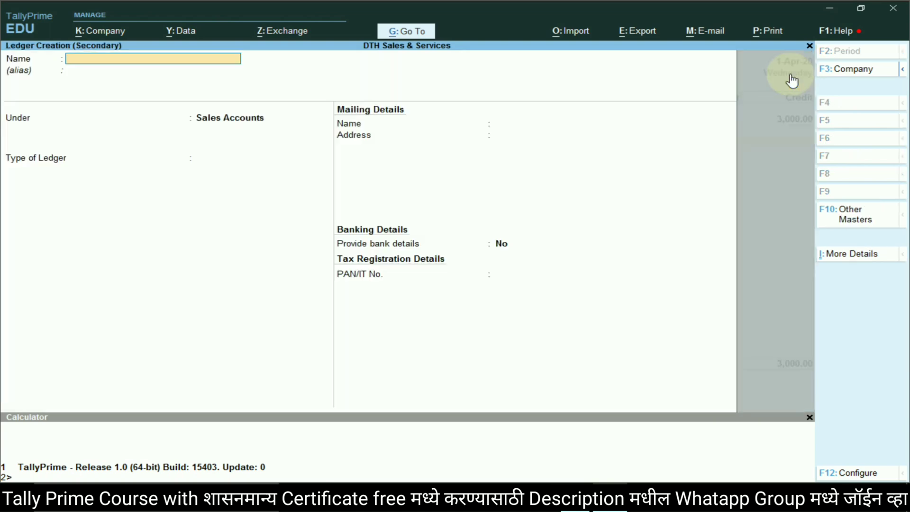
pyautogui.hotkey('alt', 'Tab')
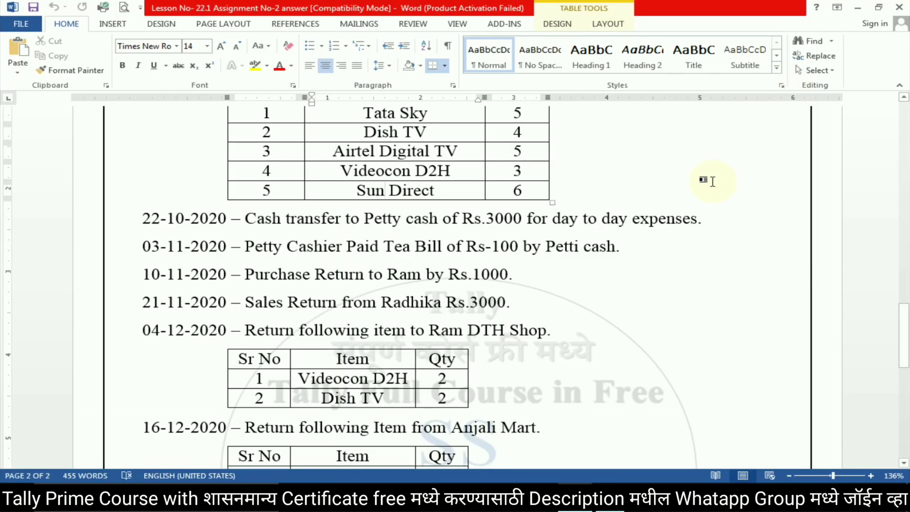
pyautogui.moveTo(547, 249); pyautogui.dragTo(619, 249)
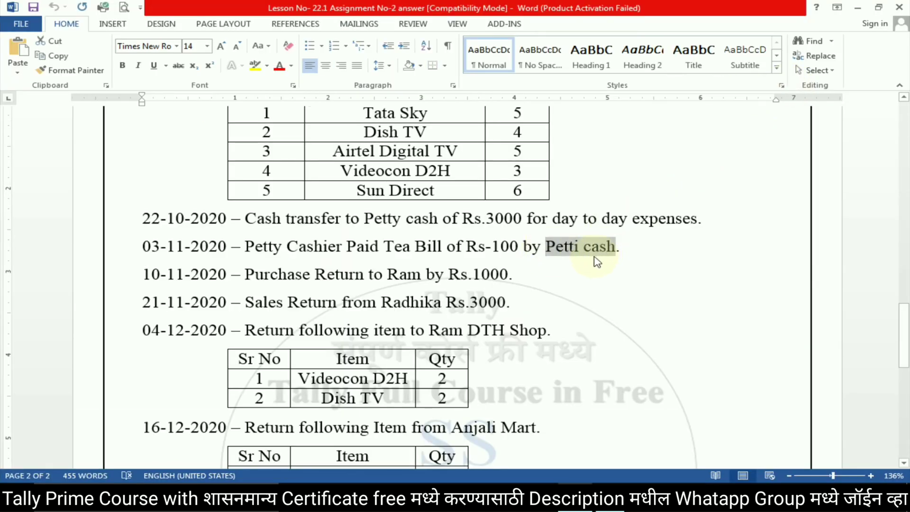
pyautogui.hotkey('alt', 'Tab')
pyautogui.hotkey('ctrl', 'alt', 'v')
pyautogui.press('Return')
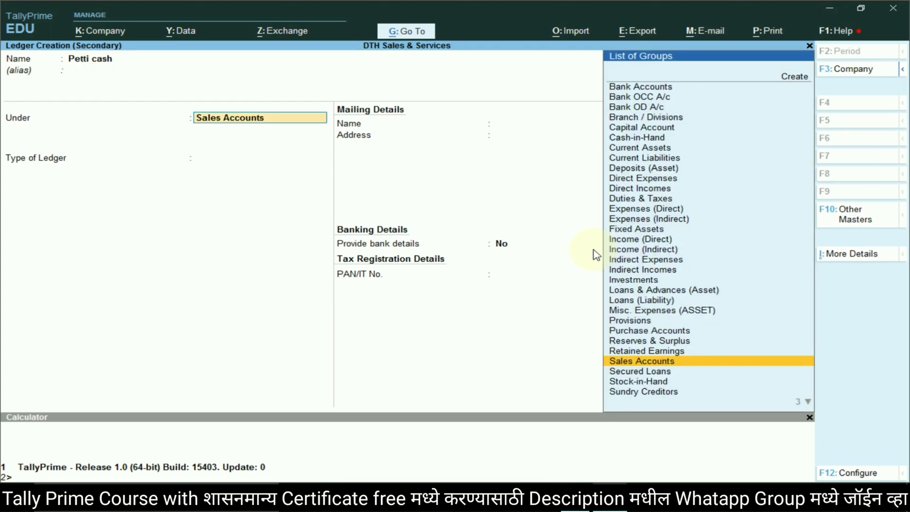
pyautogui.write('Cas')
pyautogui.press('Return')
pyautogui.press('Return')
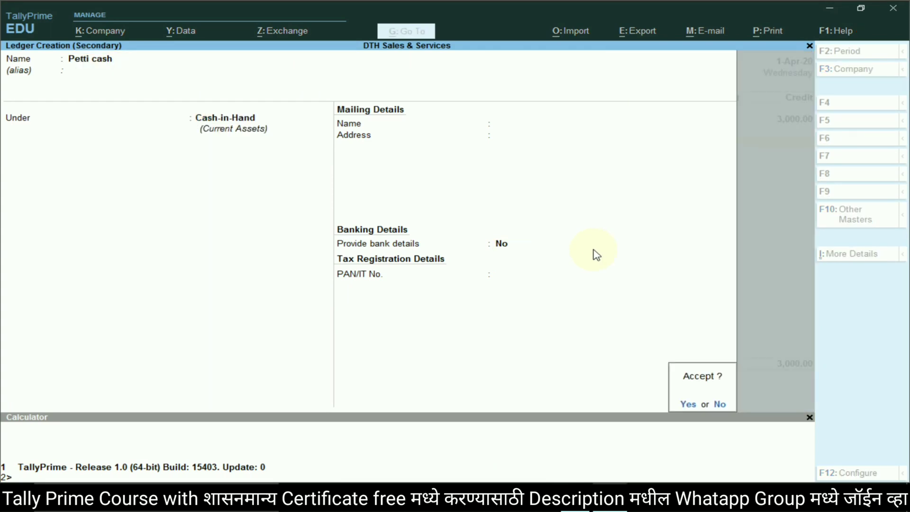
pyautogui.press('Return')
pyautogui.press('Return')
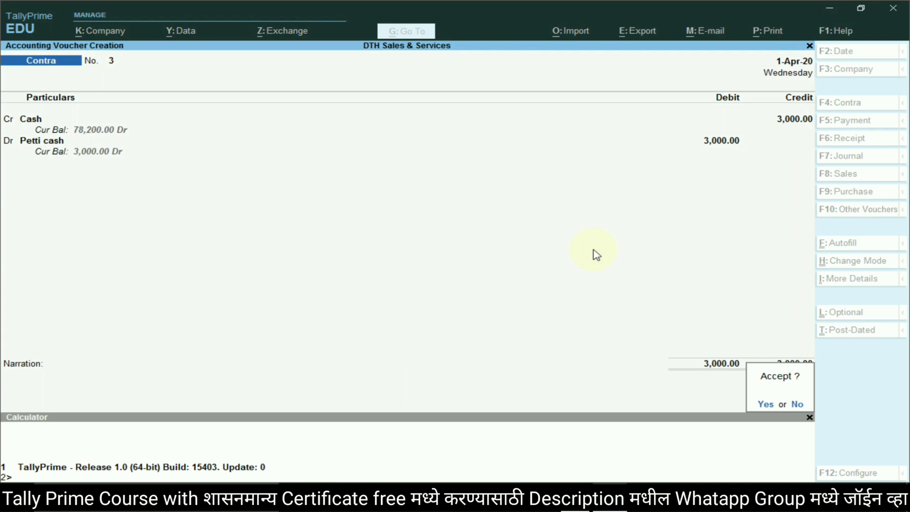
pyautogui.press('Return')
# Find the 10-11-2020 purchase return of Rs.1000 in the assignment and start a journal voucher for it
pyautogui.hotkey('alt', 'Tab')
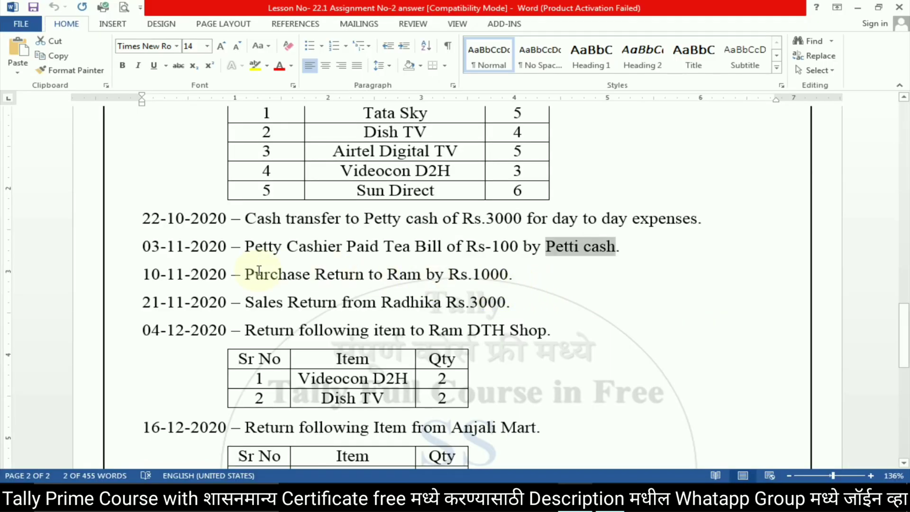
pyautogui.moveTo(264, 274); pyautogui.dragTo(508, 277)
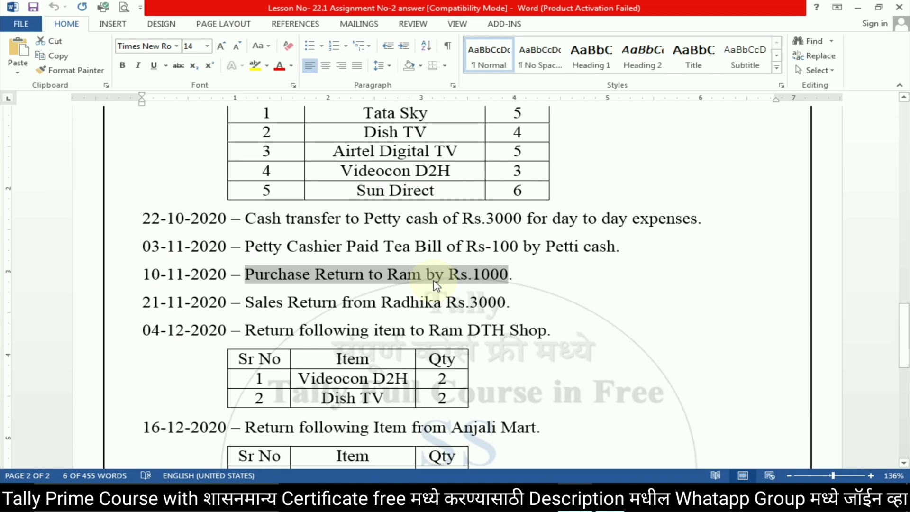
pyautogui.hotkey('alt', 'Tab')
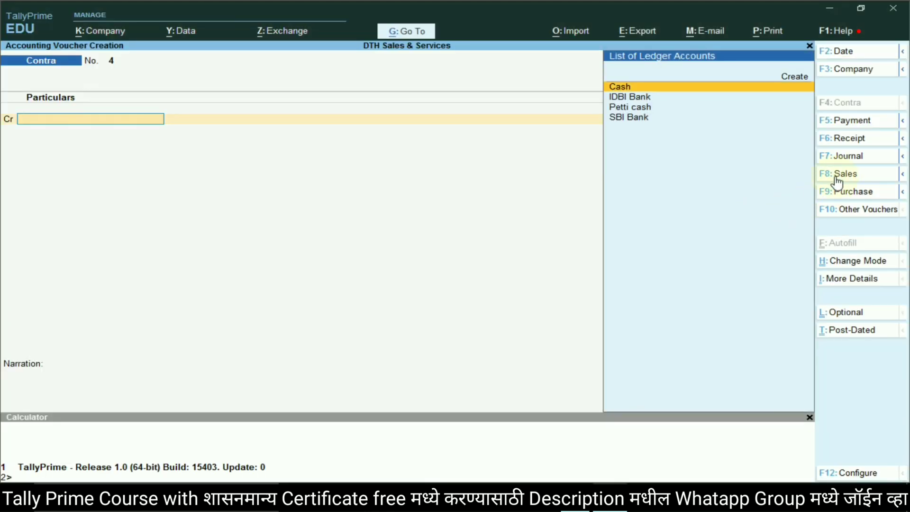
pyautogui.click(849, 163)
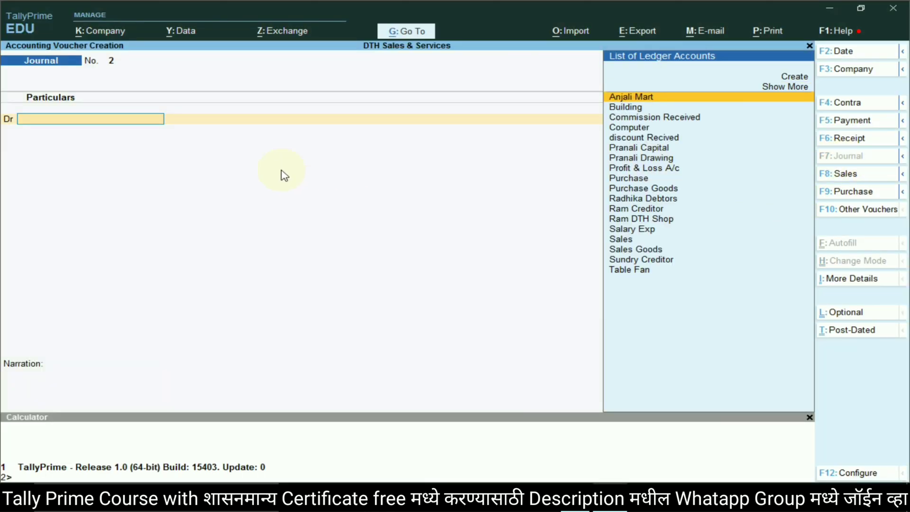
pyautogui.hotkey('alt', 'Tab')
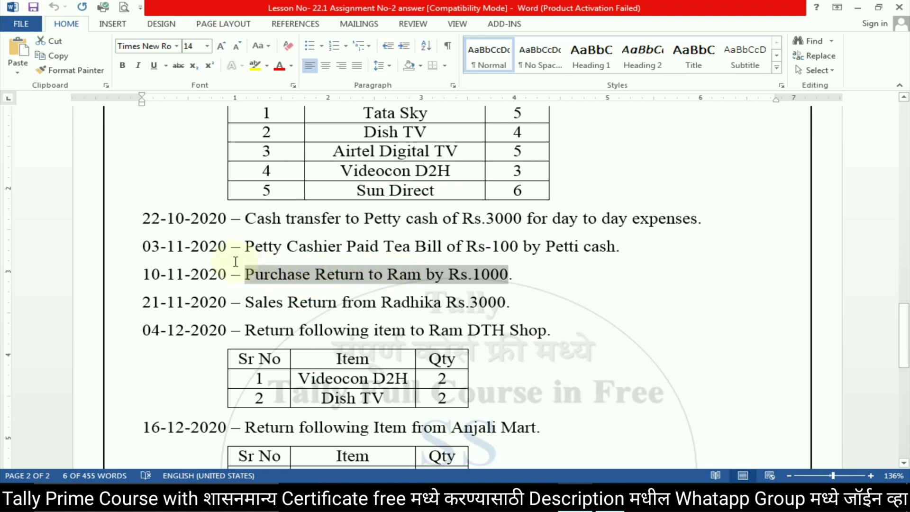
pyautogui.hotkey('alt', 'Tab')
pyautogui.hotkey('alt', 'Tab')
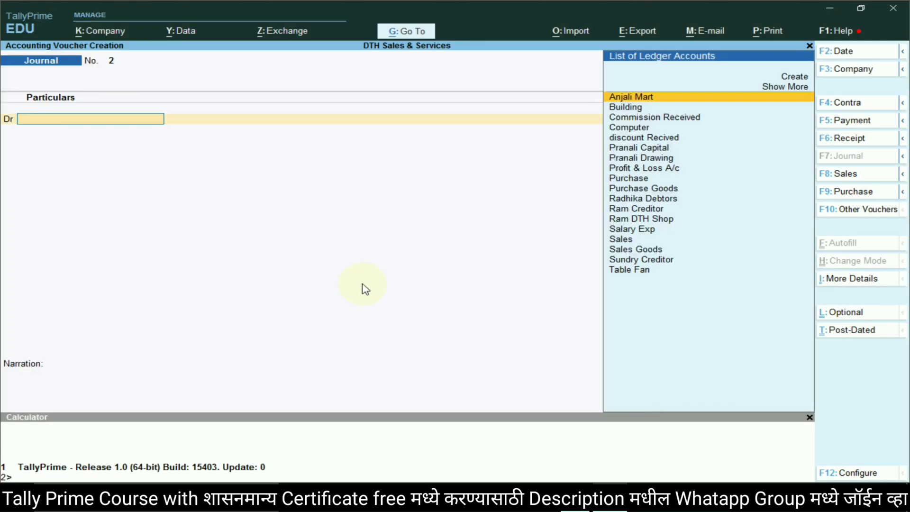
# Check the 17-06-2020 goods purchase in the assignment and choose that supplier's creditor ledger for the journal's debit line
pyautogui.hotkey('alt', 'Tab')
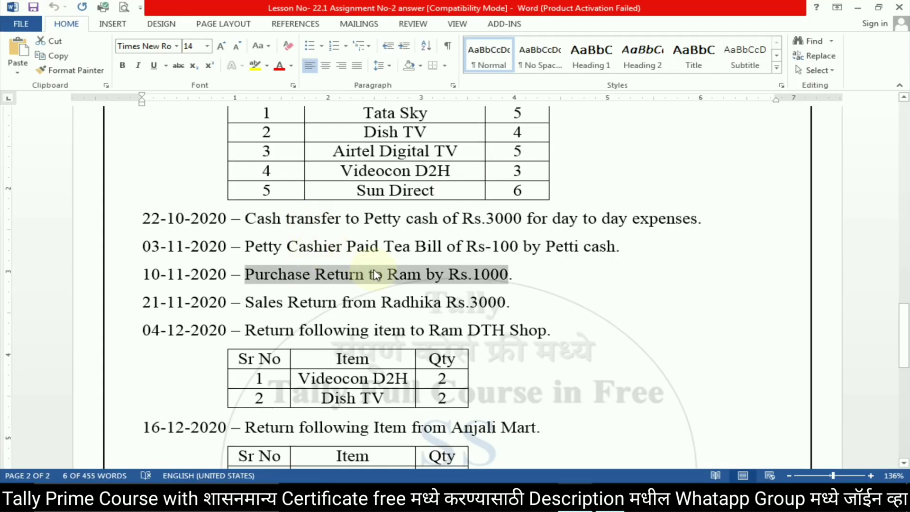
pyautogui.click(390, 276)
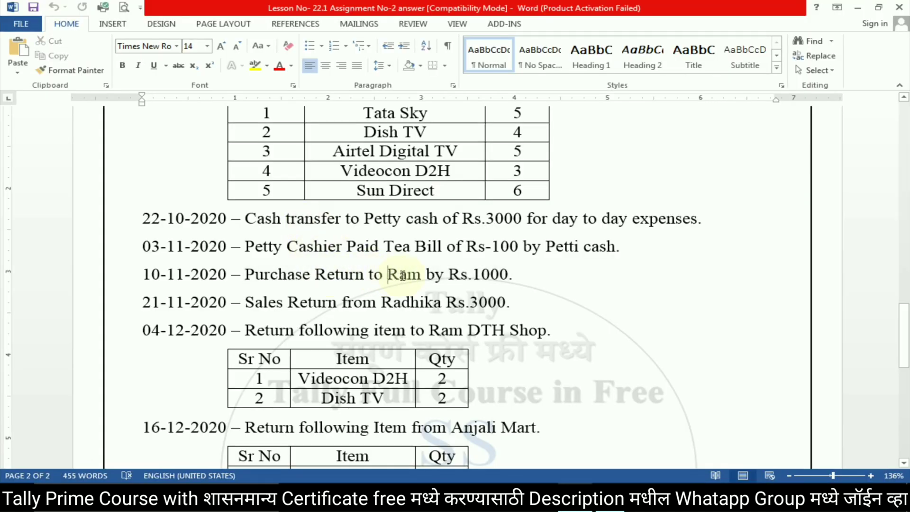
pyautogui.hotkey('alt', 'Tab')
pyautogui.write('Ra')
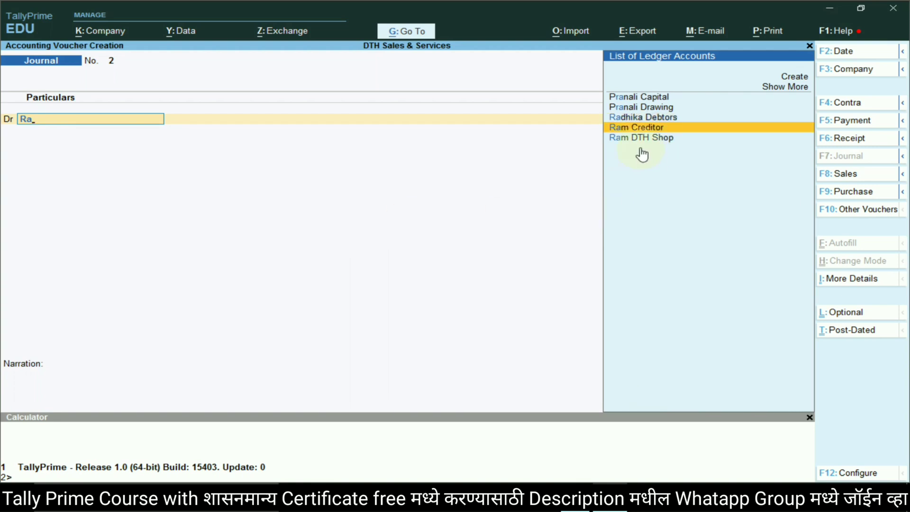
pyautogui.hotkey('alt', 'Tab')
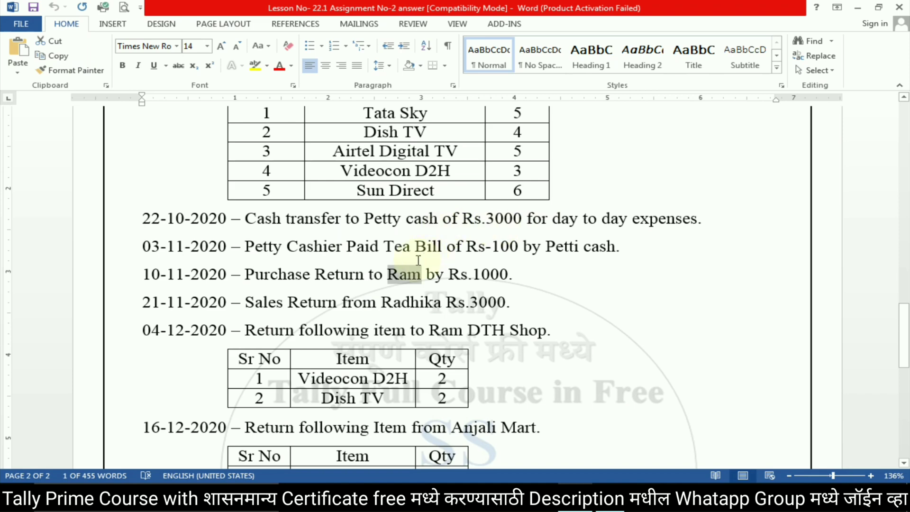
pyautogui.scroll(7, 382, 262)
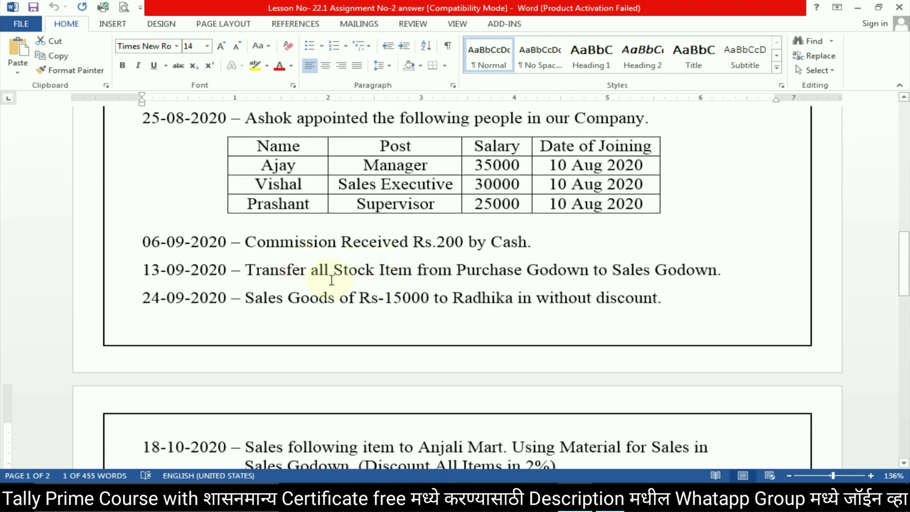
pyautogui.scroll(7, 338, 269)
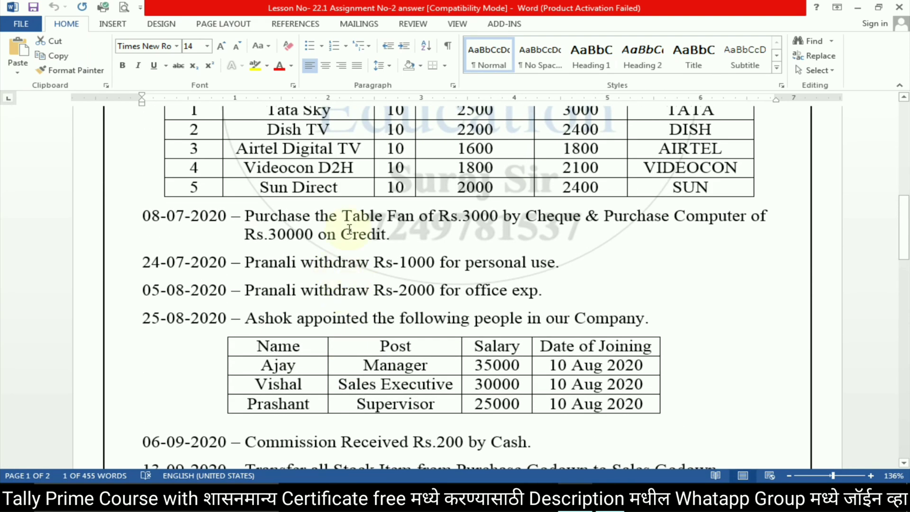
pyautogui.scroll(8, 369, 265)
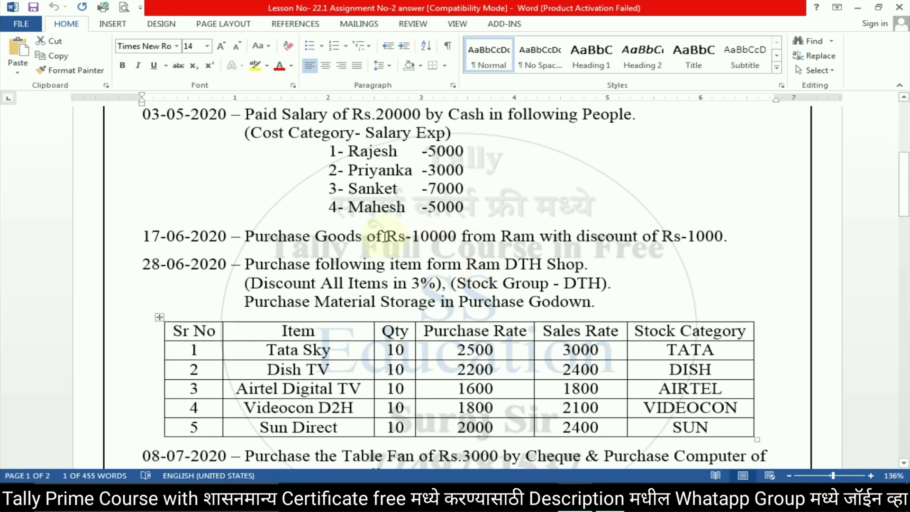
pyautogui.scroll(-15, 503, 257)
pyautogui.scroll(-10, 512, 268)
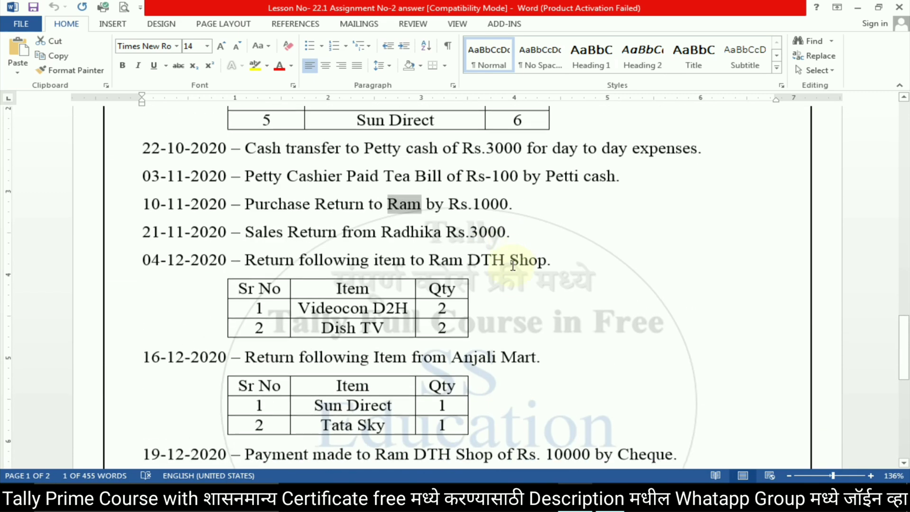
pyautogui.hotkey('alt', 'Tab')
pyautogui.press('Return')
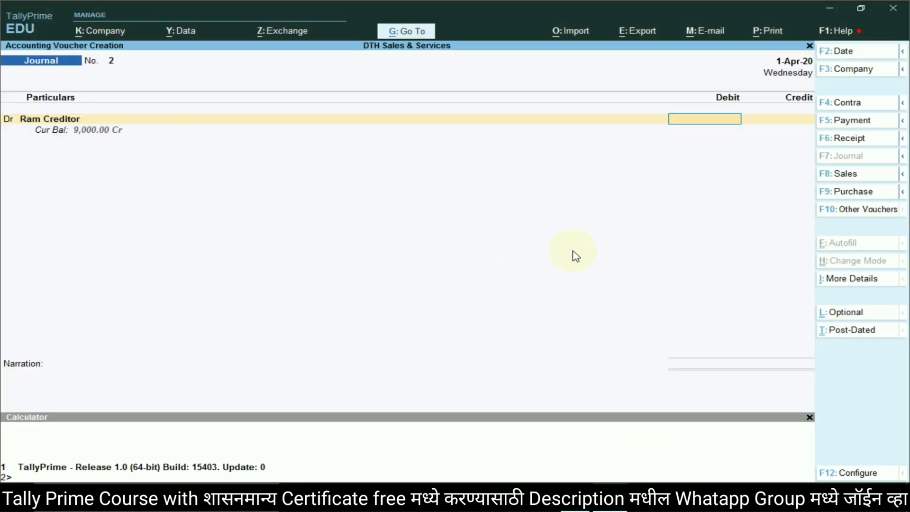
# Check the purchase return amount in the assignment and debit the goods creditor with 1,000
pyautogui.hotkey('alt', 'Tab')
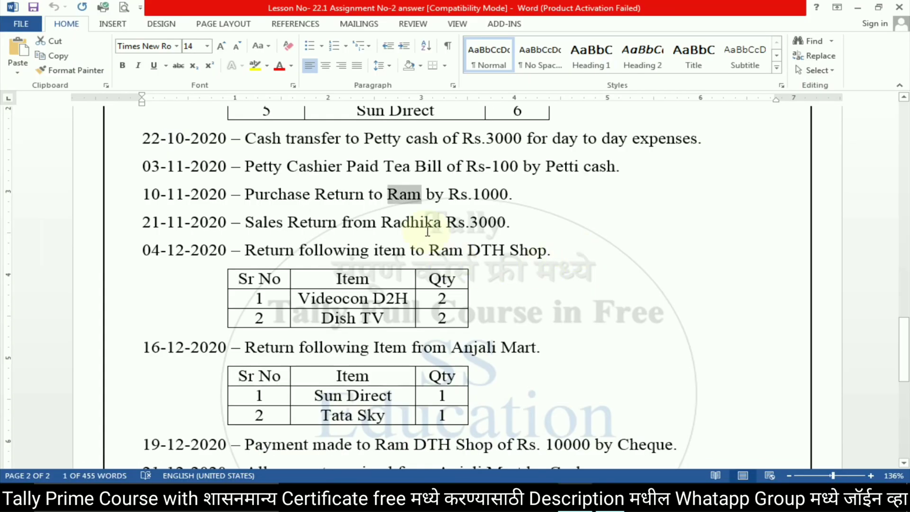
pyautogui.hotkey('alt', 'Tab')
pyautogui.write('1000')
pyautogui.press('Return')
pyautogui.press('Return')
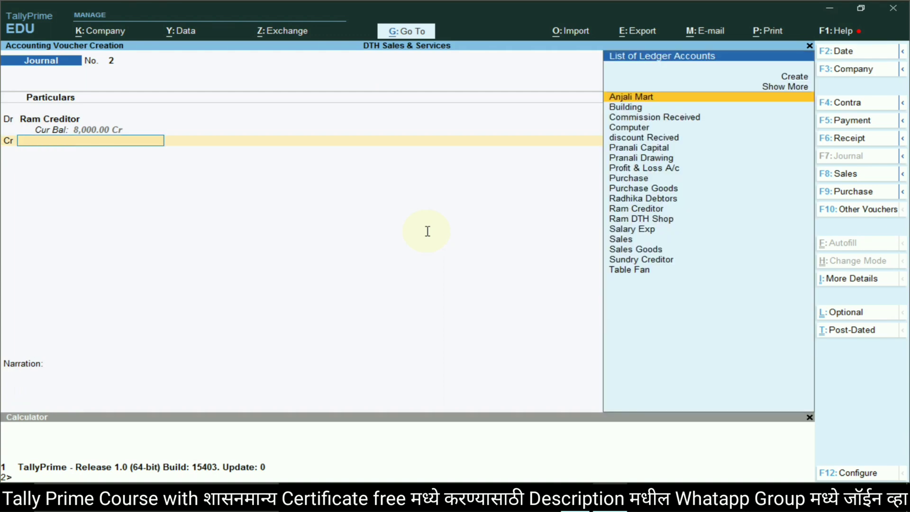
# Copy "Purchase Return" from the assignment's 10-11-2020 entry and use it to name a new ledger for the credit line
pyautogui.hotkey('alt', 'Tab')
pyautogui.moveTo(245, 194); pyautogui.dragTo(370, 194)
pyautogui.hotkey('ctrl', 'c')
pyautogui.hotkey('alt', 'Tab')
pyautogui.click(793, 77)
pyautogui.hotkey('ctrl', 'alt', 'v')
pyautogui.press('Return')
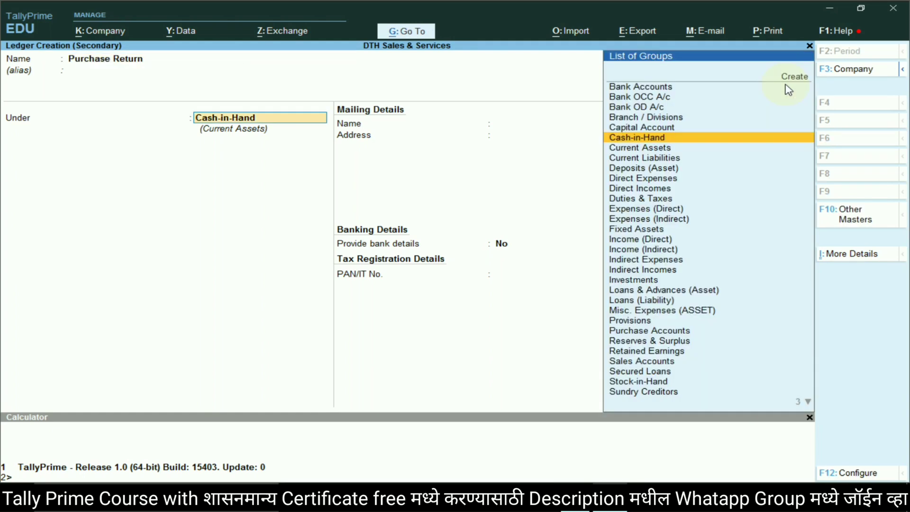
# Group the Purchase Return ledger under Purchase Accounts, save it, and credit it with 1,000 without any inventory allocation
pyautogui.hotkey('alt', 'Tab')
pyautogui.hotkey('alt', 'Tab')
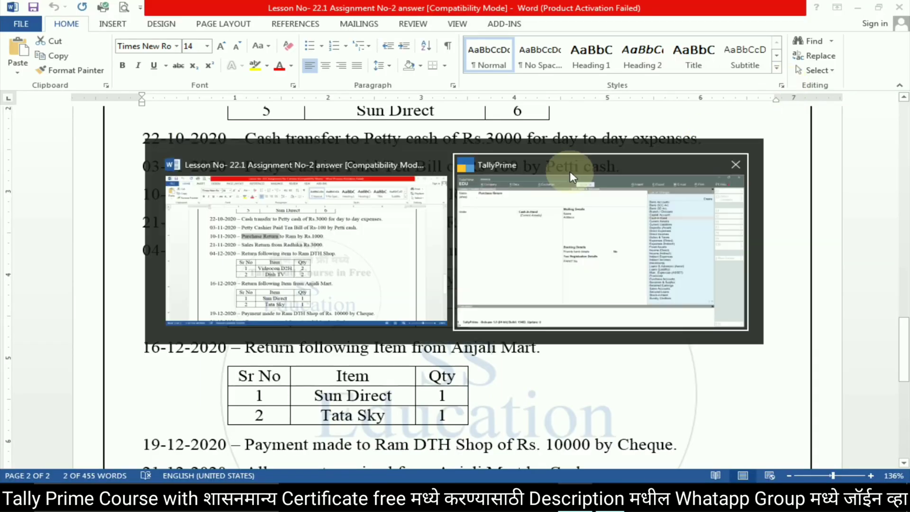
pyautogui.write('Pu')
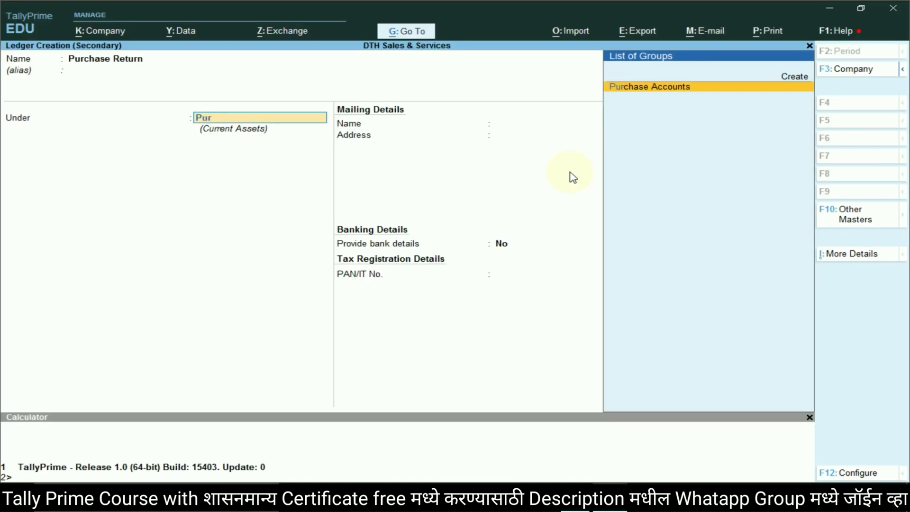
pyautogui.write('r')
pyautogui.press('Return')
pyautogui.press('Return')
pyautogui.press('Return')
pyautogui.press('Return')
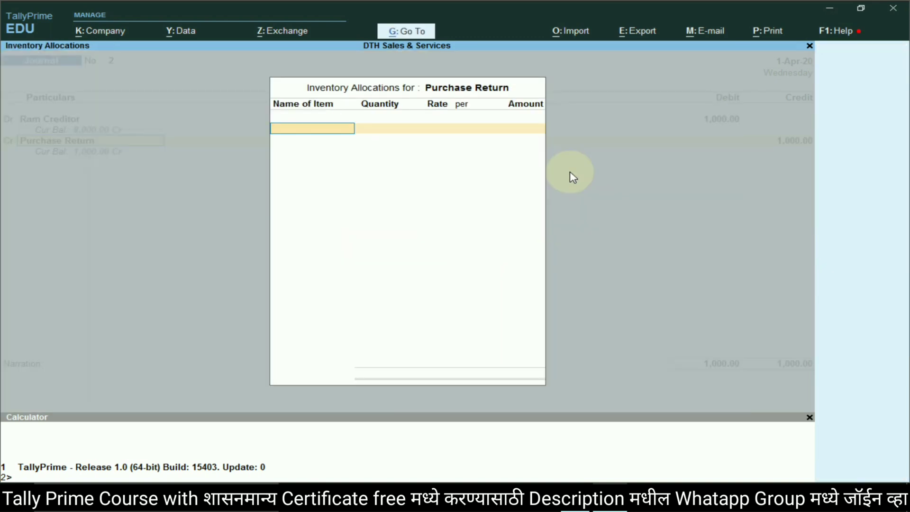
pyautogui.press('Escape')
pyautogui.press('Return')
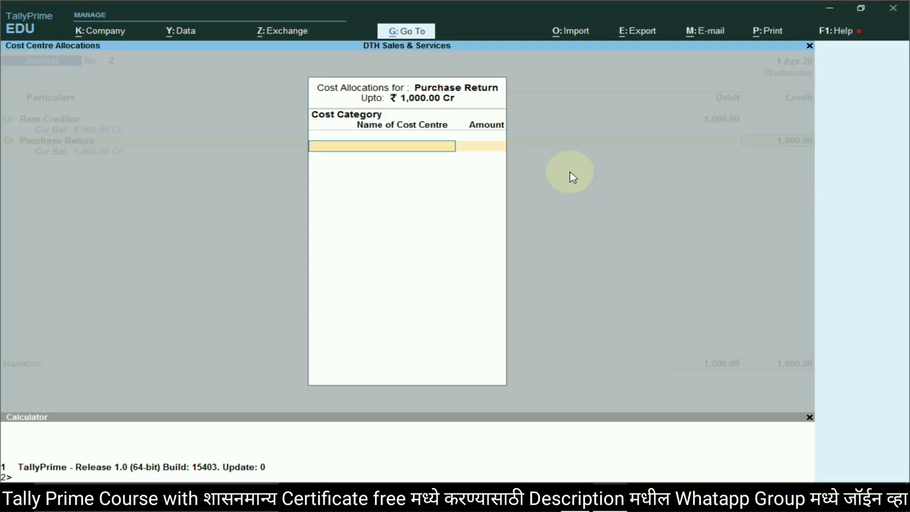
# Create a Purchase Return cost category, keeping the default revenue allocation settings, for the ledger's cost allocation
pyautogui.hotkey('alt', 'Tab')
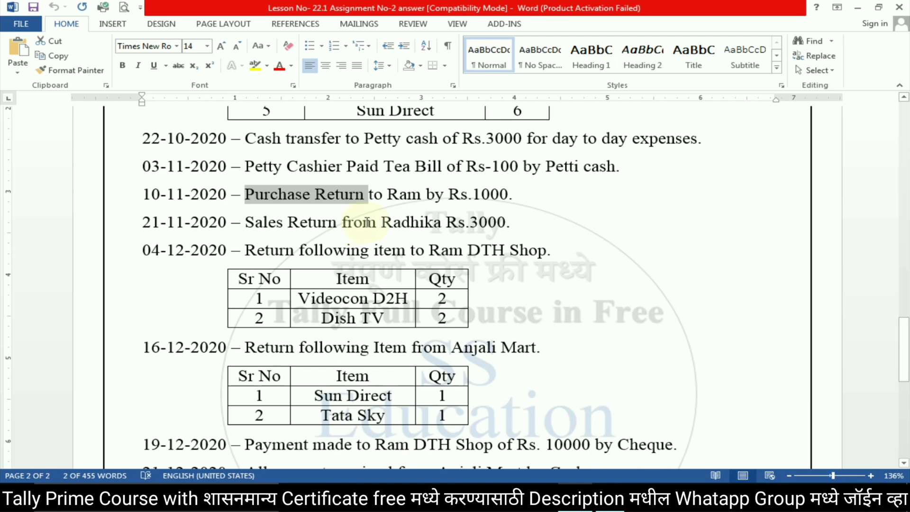
pyautogui.hotkey('alt', 'Tab')
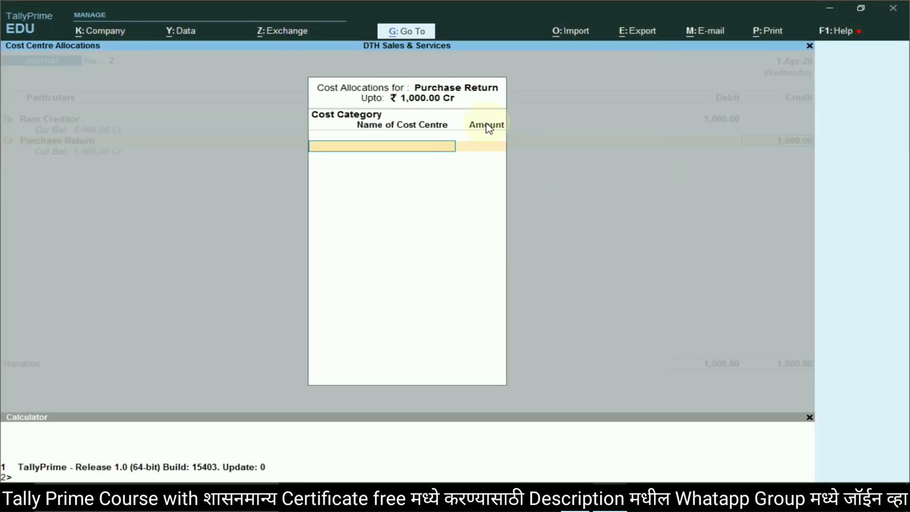
pyautogui.hotkey('alt', 'c')
pyautogui.write('Purchase Return')
pyautogui.press('Return')
pyautogui.press('Return')
pyautogui.press('Return')
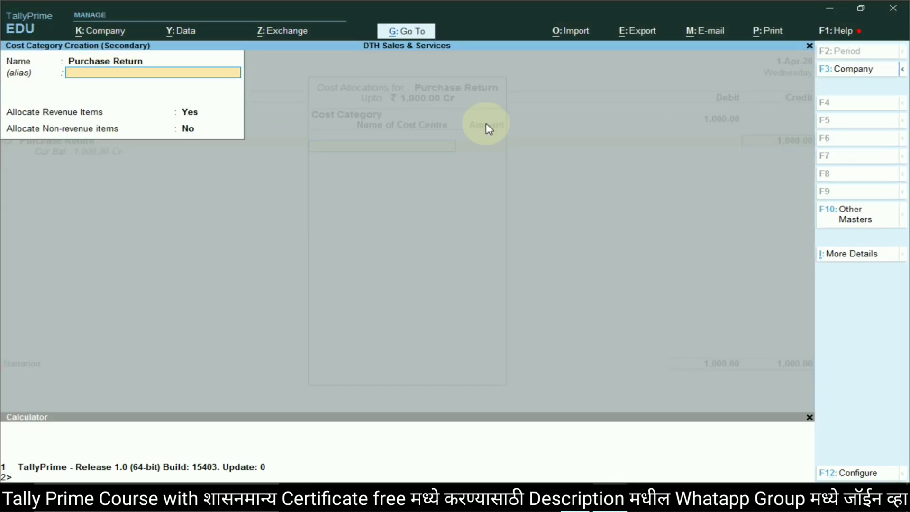
pyautogui.press('Return')
pyautogui.press('Return')
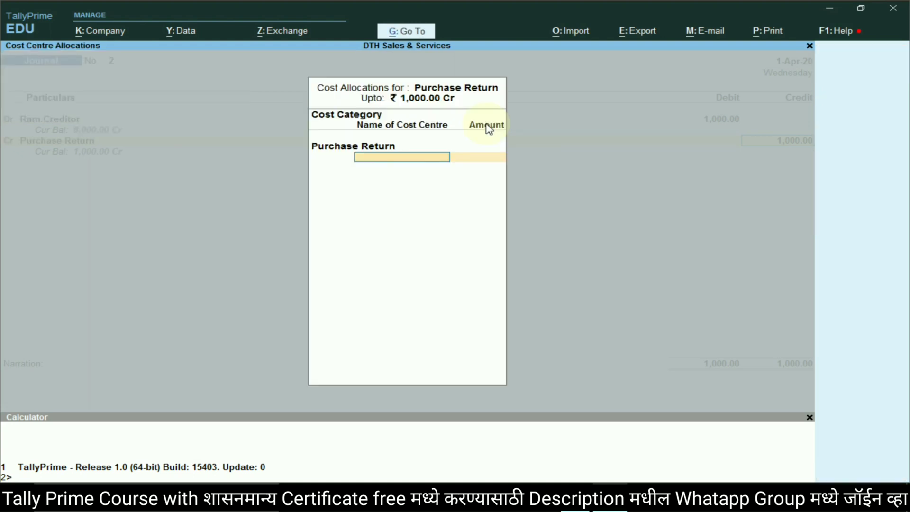
# Create a Purchase Return cost centre in the Purchase Return category under Primary and allocate 1,000 to it
pyautogui.hotkey('alt', 'c')
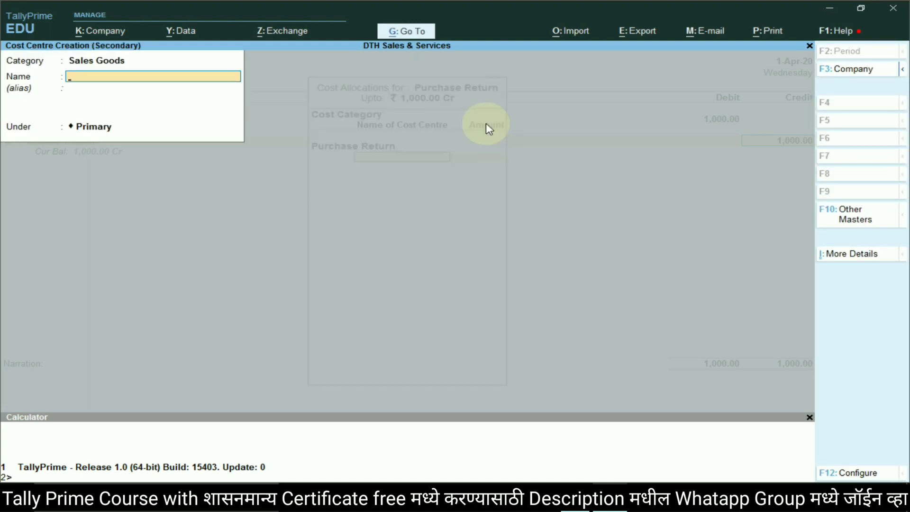
pyautogui.press('BackSpace')
pyautogui.write('Purchase')
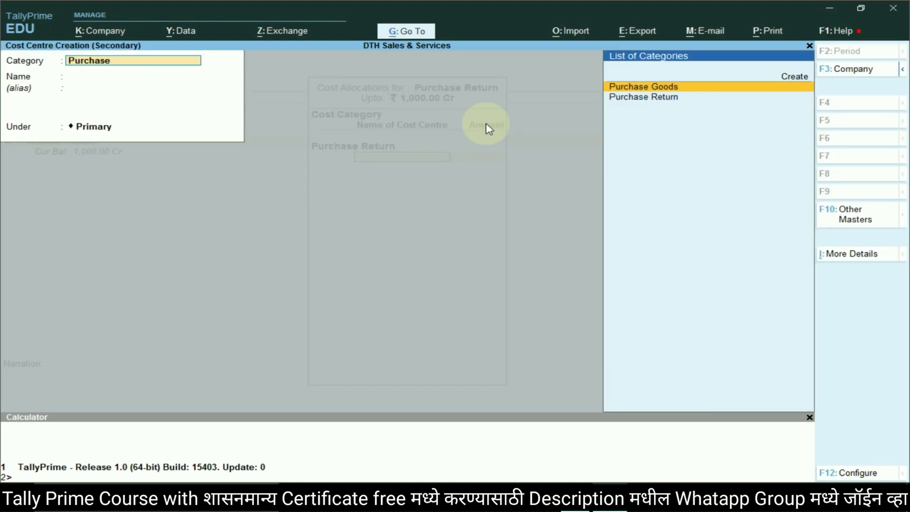
pyautogui.press('Down')
pyautogui.press('Return')
pyautogui.hotkey('ctrl', 'v')
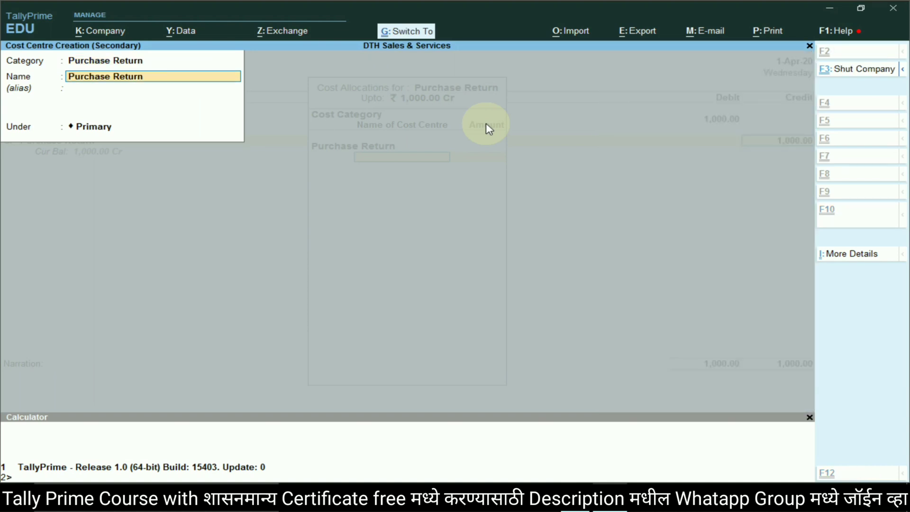
pyautogui.press('Return')
pyautogui.press('Return')
pyautogui.press('Return')
pyautogui.press('Return')
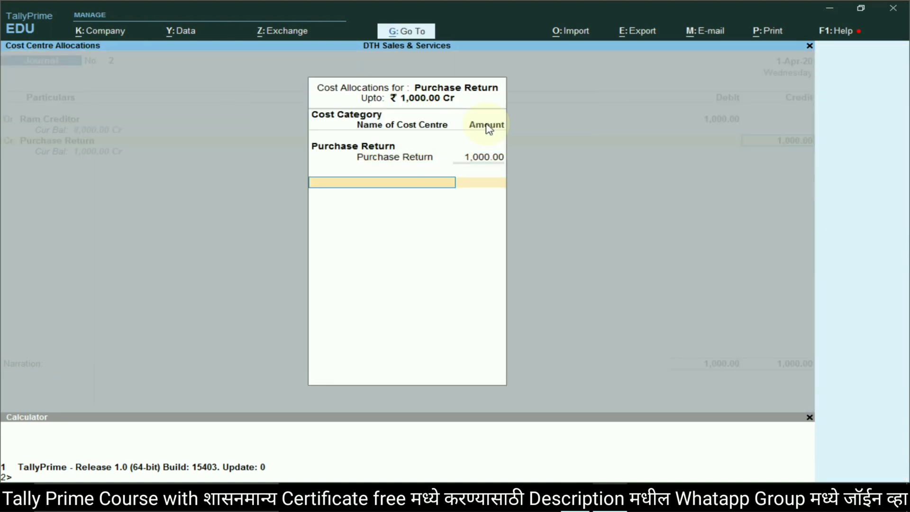
# Finish the cost allocation and accept the 1,000 purchase return journal voucher
pyautogui.press('Return')
pyautogui.press('Return')
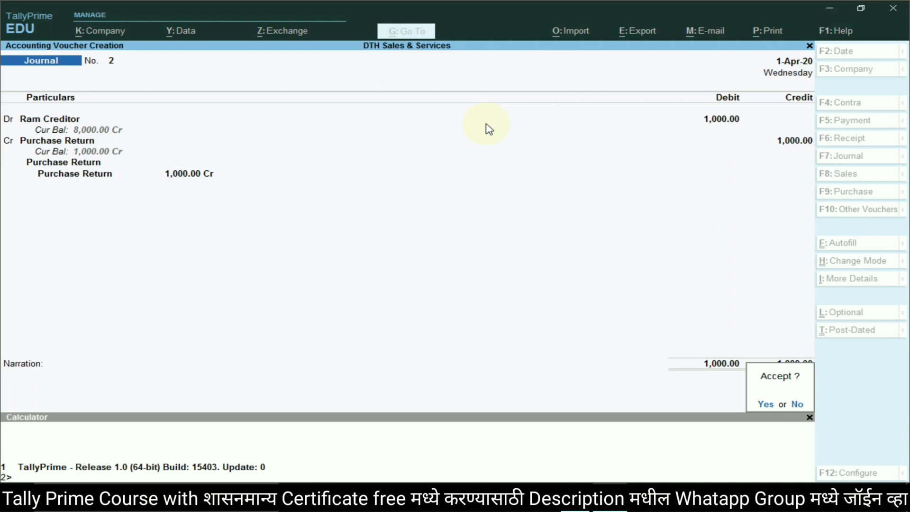
pyautogui.press('Return')
# Check the assignment's 21-11-2020 sales return and create a Sales Return ledger under Sales Accounts for the new journal's debit line
pyautogui.hotkey('alt', 'Tab')
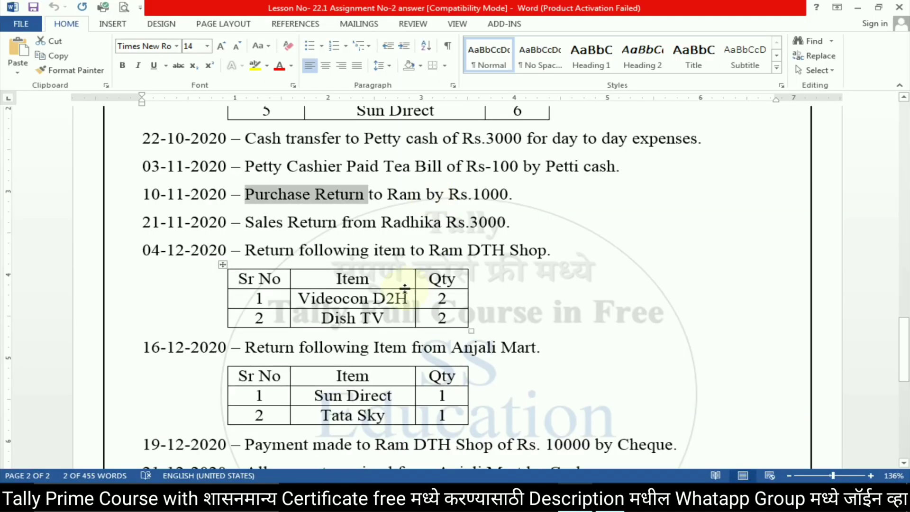
pyautogui.click(375, 222)
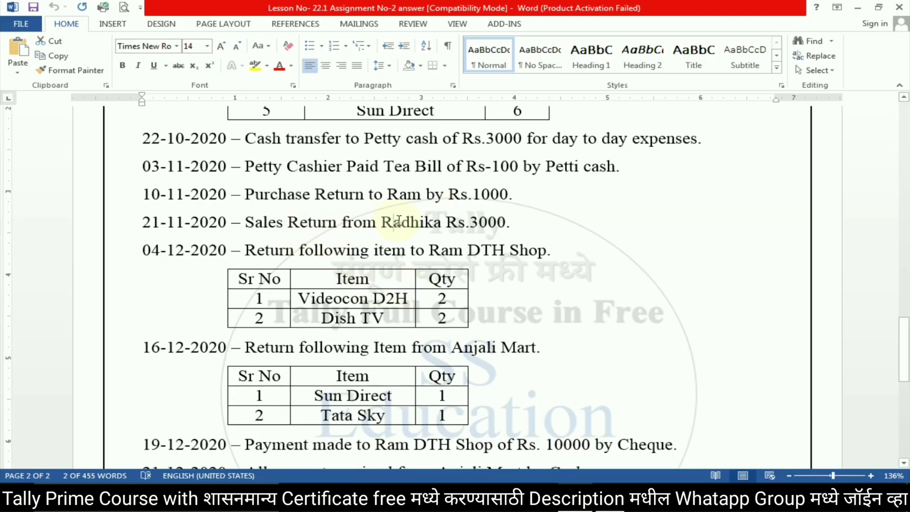
pyautogui.hotkey('alt', 'Tab')
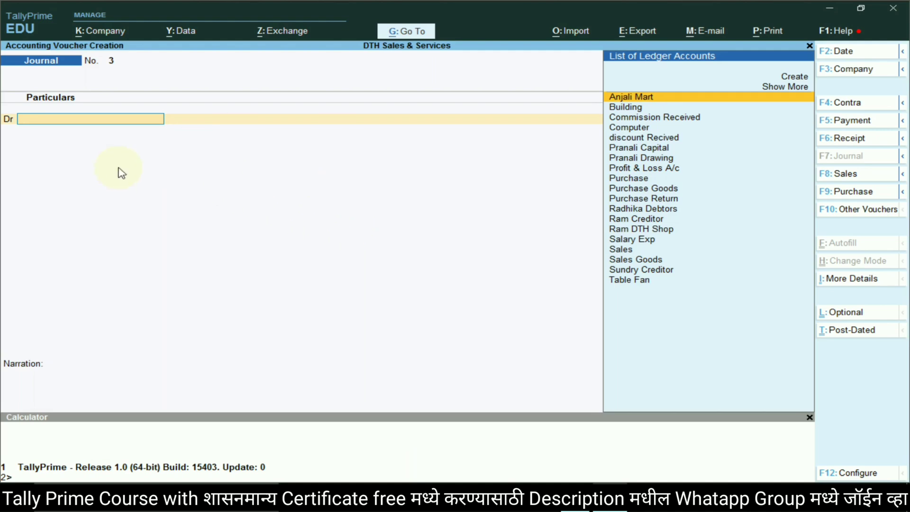
pyautogui.hotkey('alt', 'Tab')
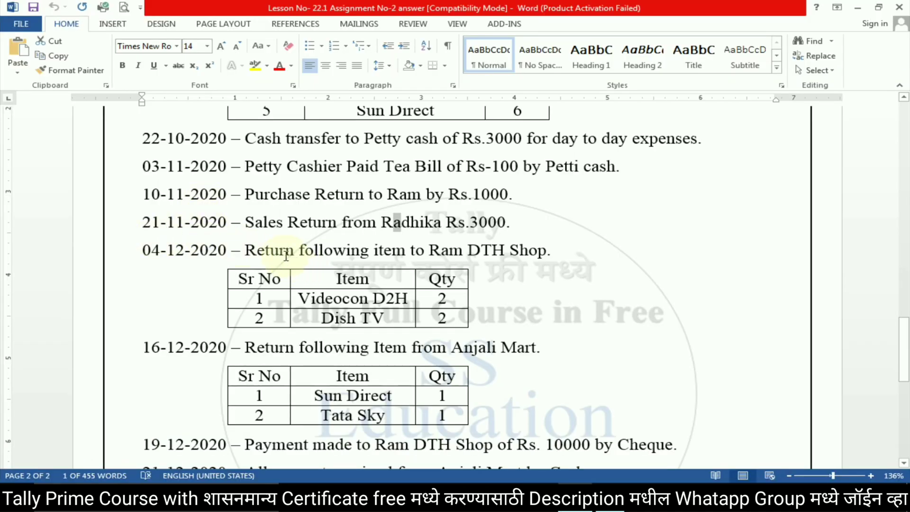
pyautogui.hotkey('alt', 'Tab')
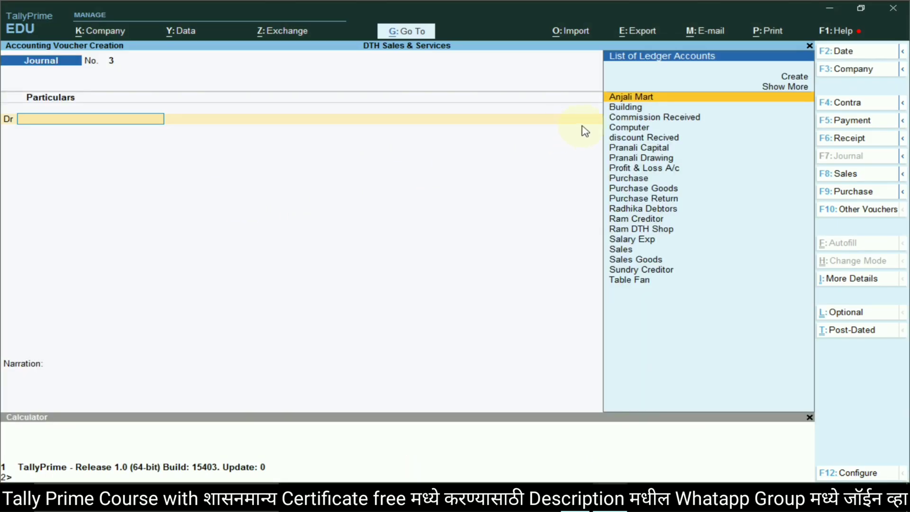
pyautogui.click(795, 77)
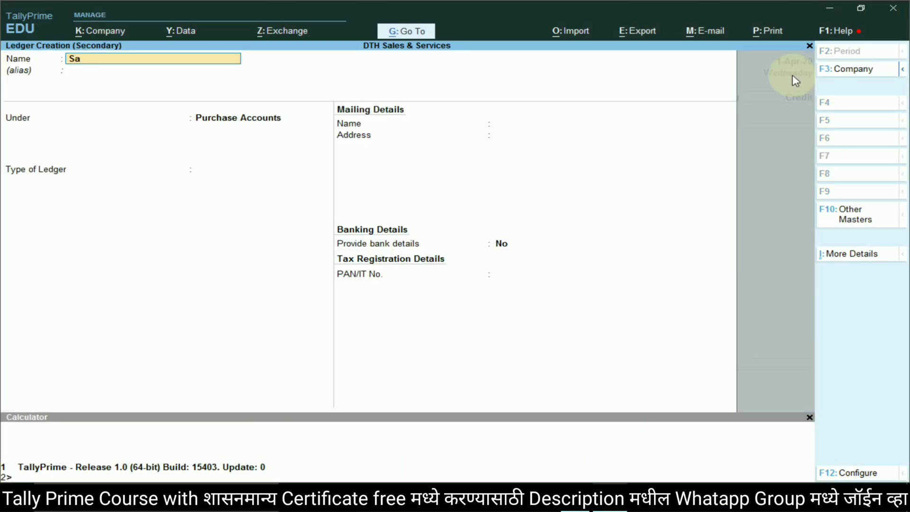
pyautogui.write('Sales Return')
pyautogui.press('Return')
pyautogui.write('Sa')
pyautogui.press('Return')
pyautogui.press('Return')
pyautogui.press('Return')
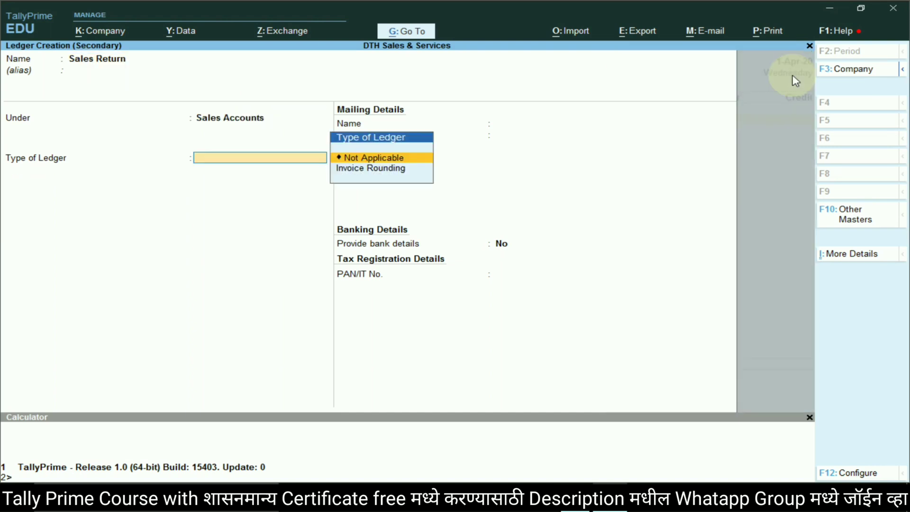
pyautogui.press('Return')
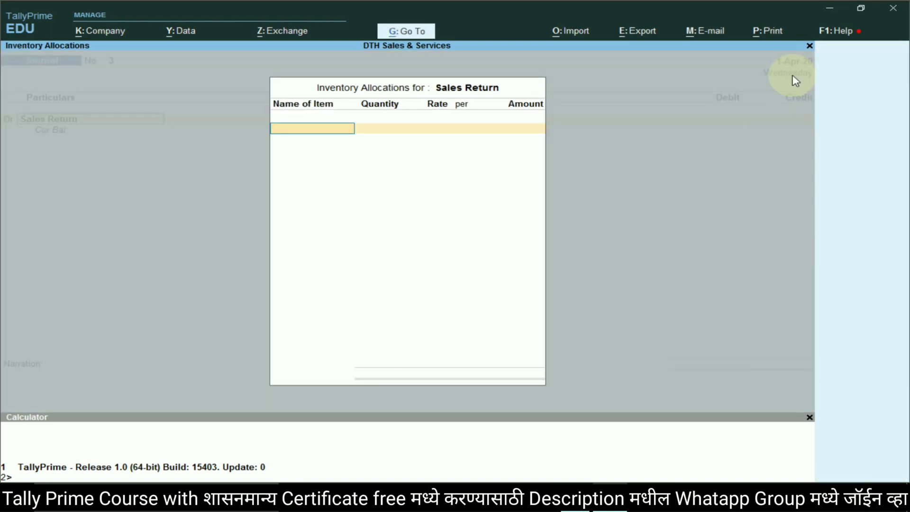
# Skip the inventory allocation, check the amount in the assignment and debit Sales Return with 3,000
pyautogui.press('Escape')
pyautogui.hotkey('alt', 'Tab')
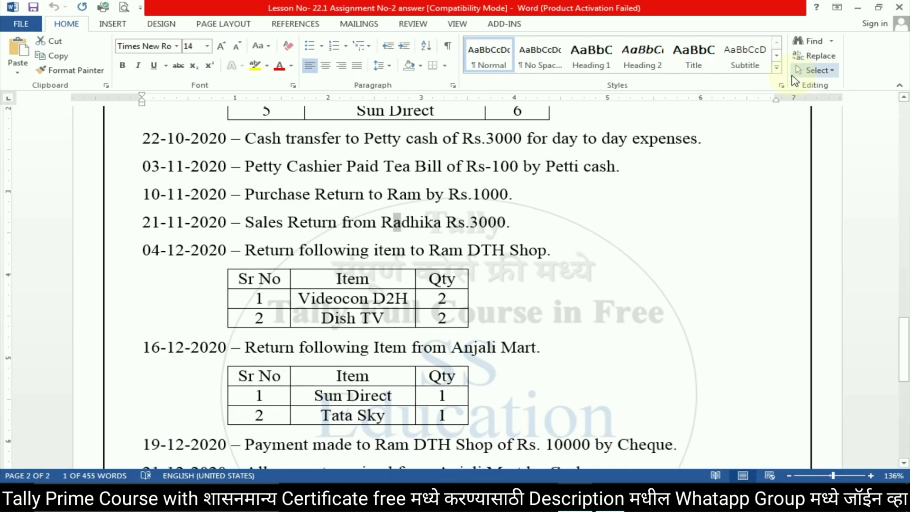
pyautogui.hotkey('alt', 'Tab')
pyautogui.write('3')
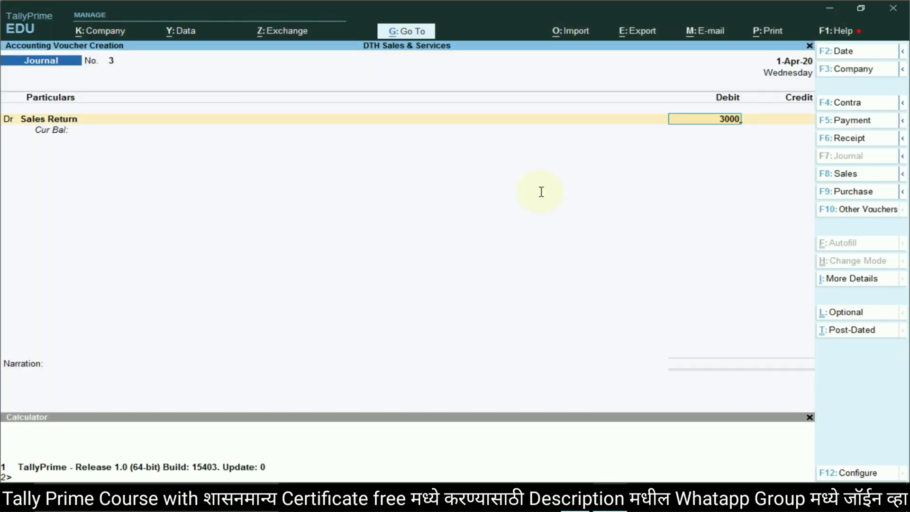
pyautogui.press('Return')
# Copy "Sales Return" from the assignment and create a cost category with that name, keeping the default allocation settings
pyautogui.hotkey('alt', 'Tab')
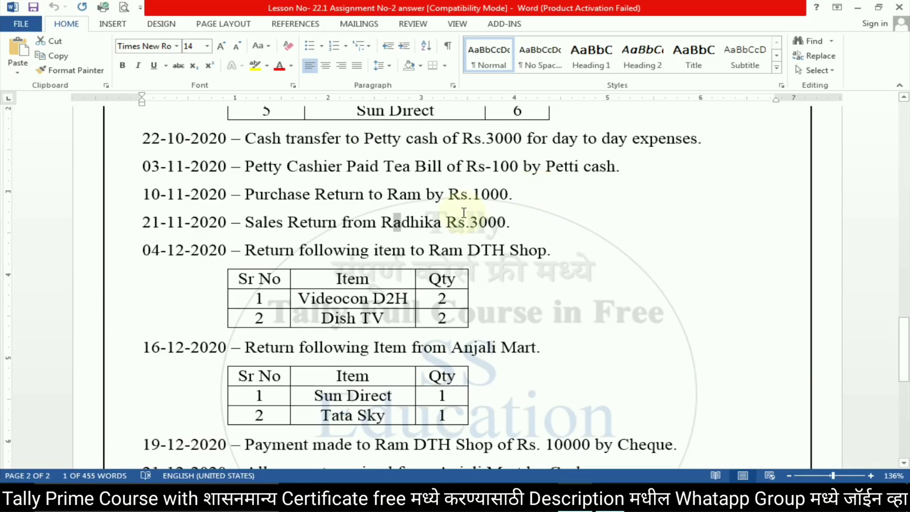
pyautogui.moveTo(256, 223); pyautogui.dragTo(303, 225)
pyautogui.hotkey('ctrl', 'c')
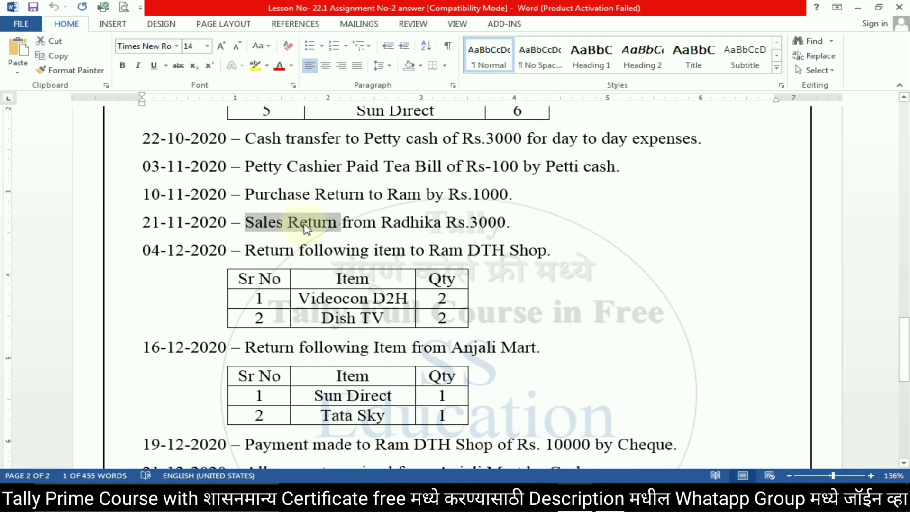
pyautogui.hotkey('alt', 'Tab')
pyautogui.hotkey('alt', 'c')
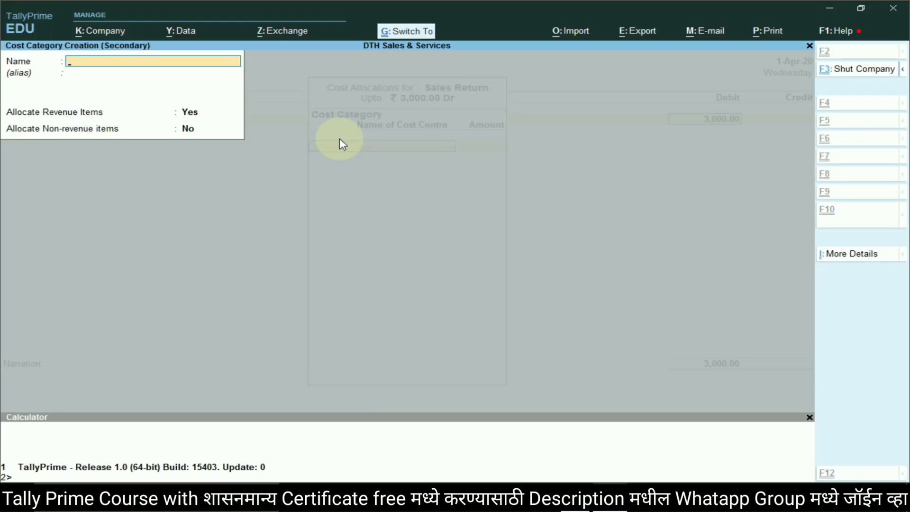
pyautogui.hotkey('ctrl', 'v')
pyautogui.press('Return')
pyautogui.press('Return')
pyautogui.press('Return')
pyautogui.press('Return')
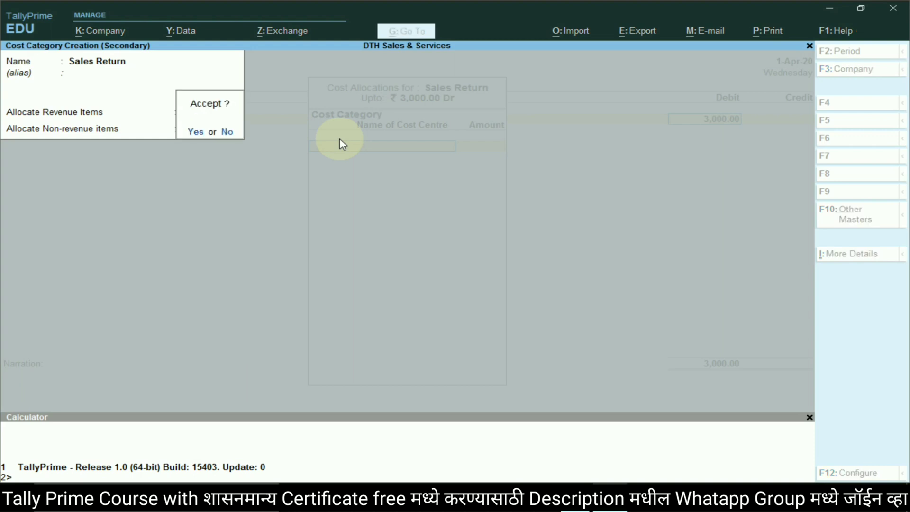
pyautogui.press('Return')
# Create a Sales Return cost centre in the Sales Return category under Primary and allocate the 3,000 debit to it
pyautogui.hotkey('alt', 'c')
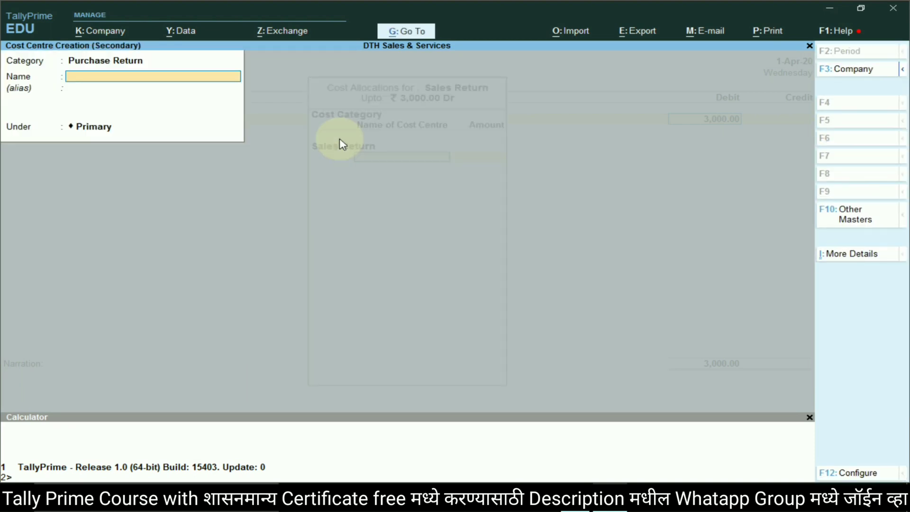
pyautogui.press('BackSpace')
pyautogui.write('Sa')
pyautogui.press('Down')
pyautogui.press('Down')
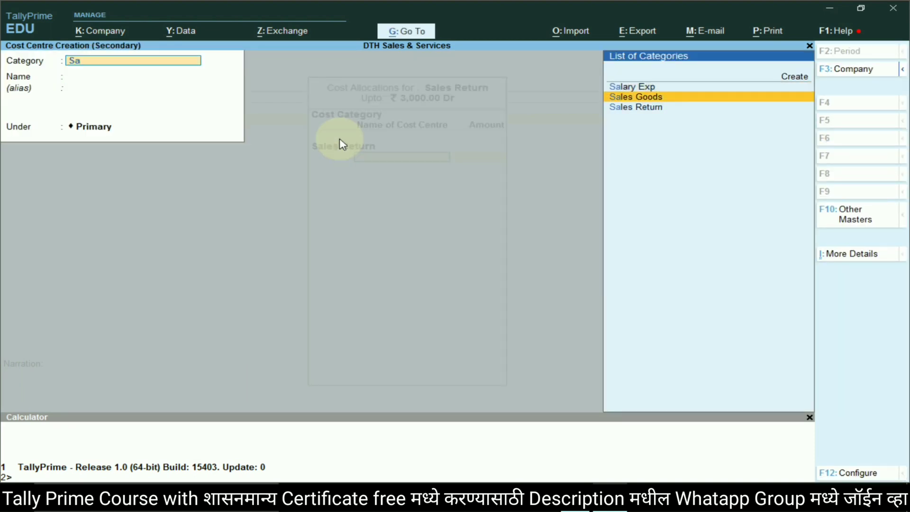
pyautogui.press('Return')
pyautogui.write('Sales Return')
pyautogui.press('Return')
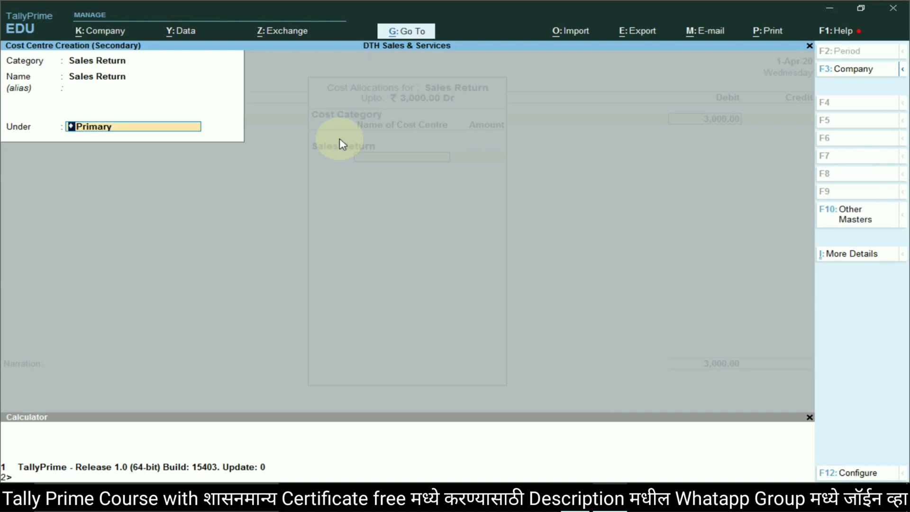
pyautogui.press('Return')
pyautogui.press('Return')
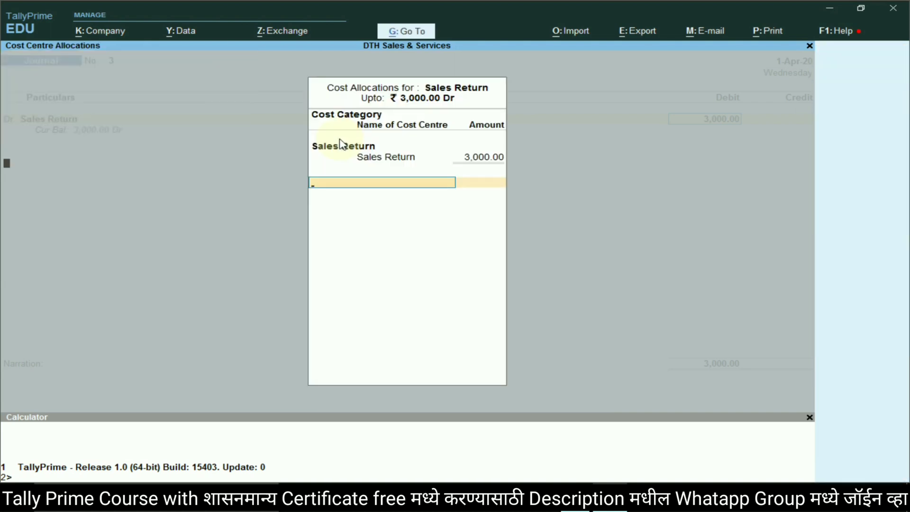
pyautogui.press('Return')
pyautogui.hotkey('alt', 'Tab')
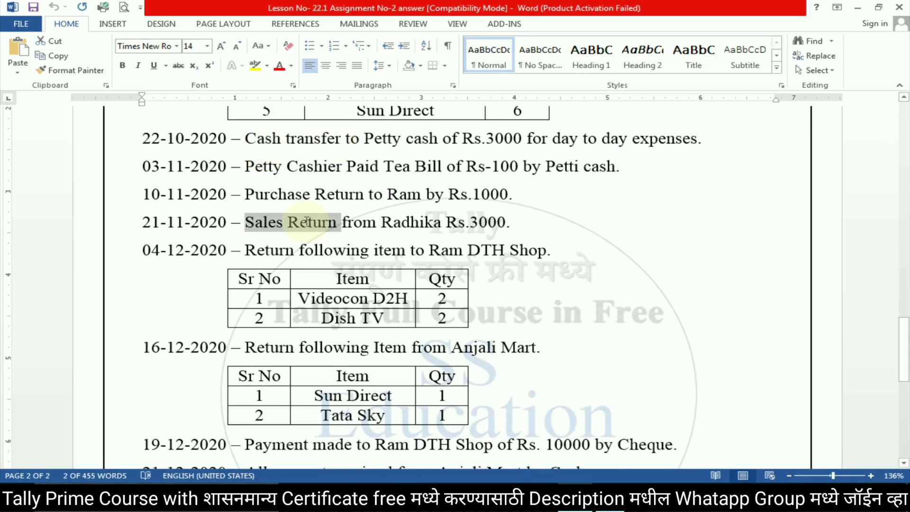
# Credit the customer's debtor ledger with 3,000 and save the sales return journal voucher without a narration
pyautogui.hotkey('alt', 'Tab')
pyautogui.write('Rad')
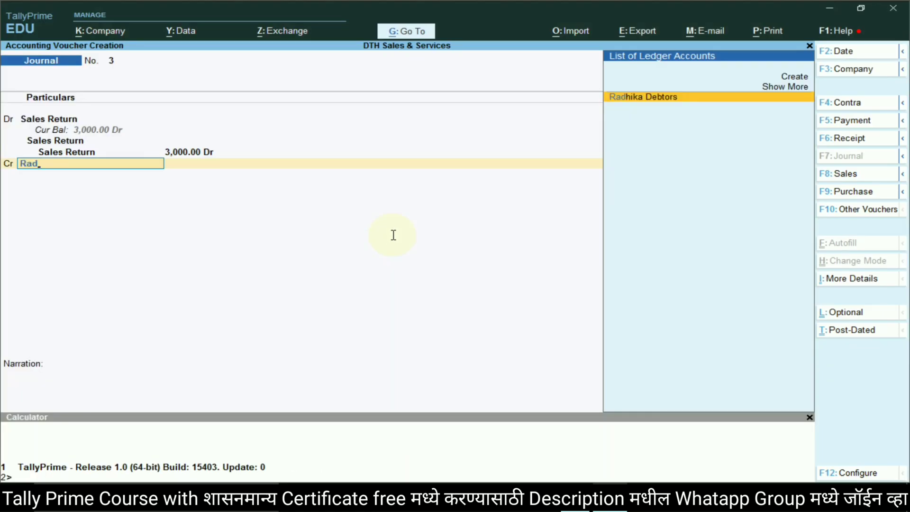
pyautogui.press('Return')
pyautogui.press('Return')
pyautogui.press('Return')
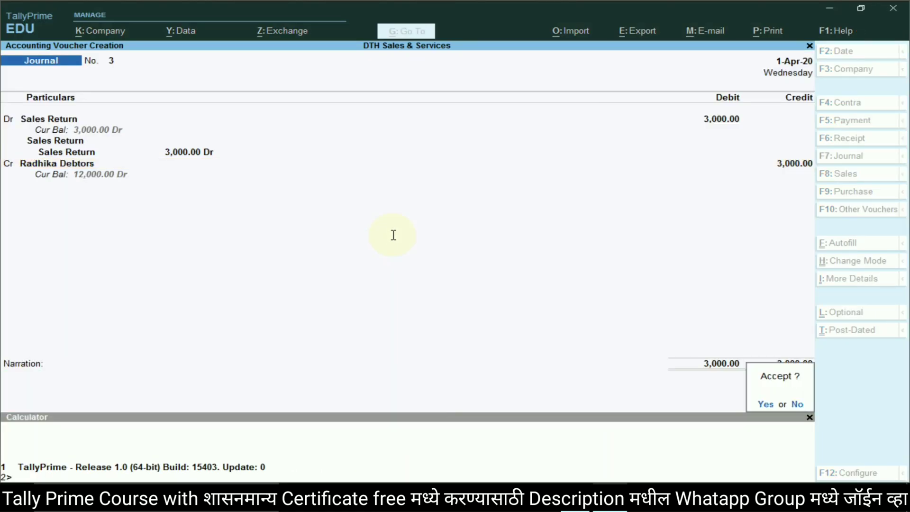
pyautogui.press('Return')
# Examine the assignment's 04-12-2020 return to Ram DTH Shop and the earlier purchase entry for its items
pyautogui.hotkey('alt', 'Tab')
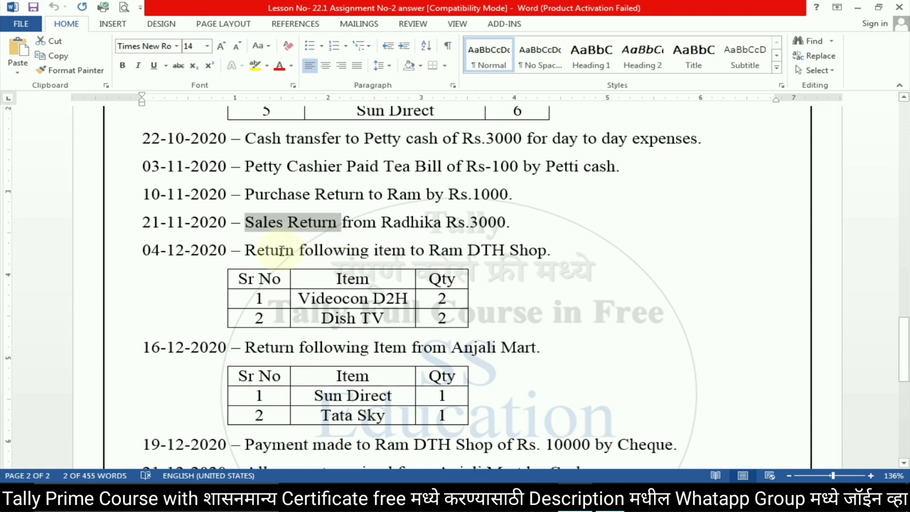
pyautogui.click(281, 250)
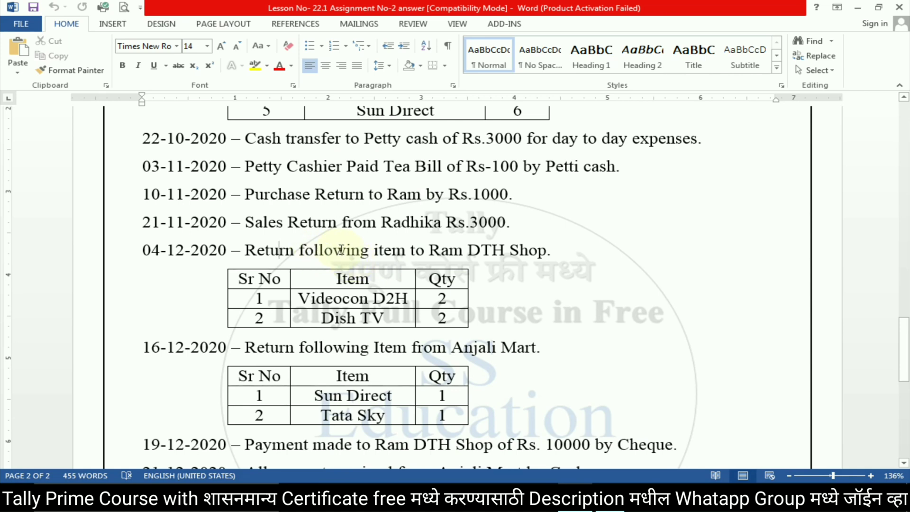
pyautogui.scroll(7, 486, 262)
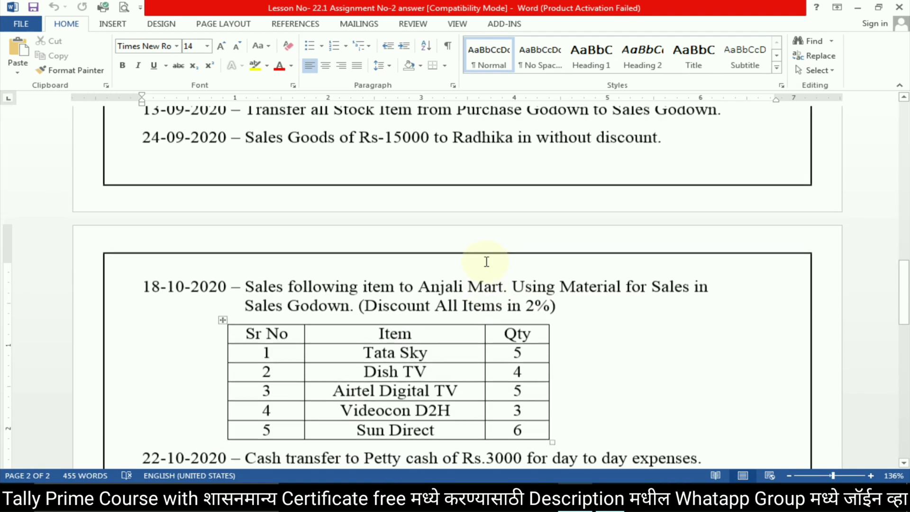
pyautogui.scroll(5, 486, 261)
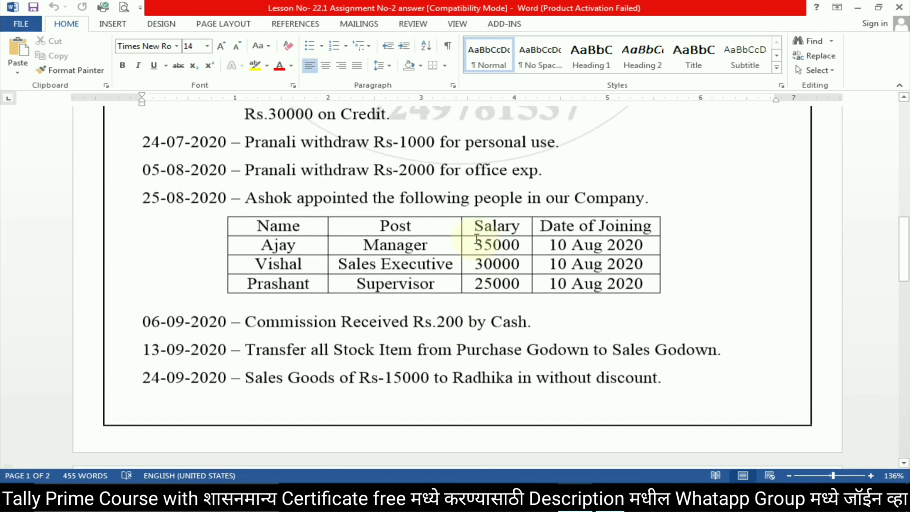
pyautogui.scroll(5, 402, 210)
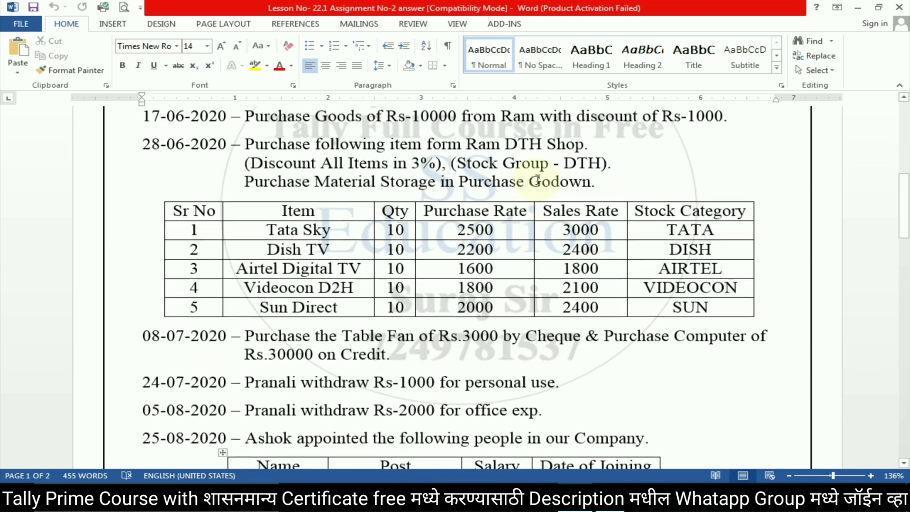
pyautogui.scroll(-15, 463, 285)
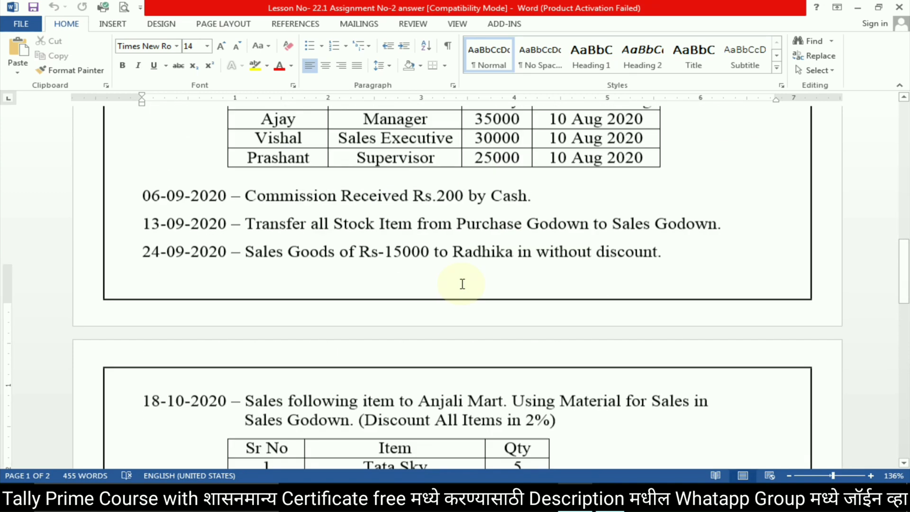
pyautogui.scroll(-2, 401, 276)
pyautogui.scroll(2, 401, 276)
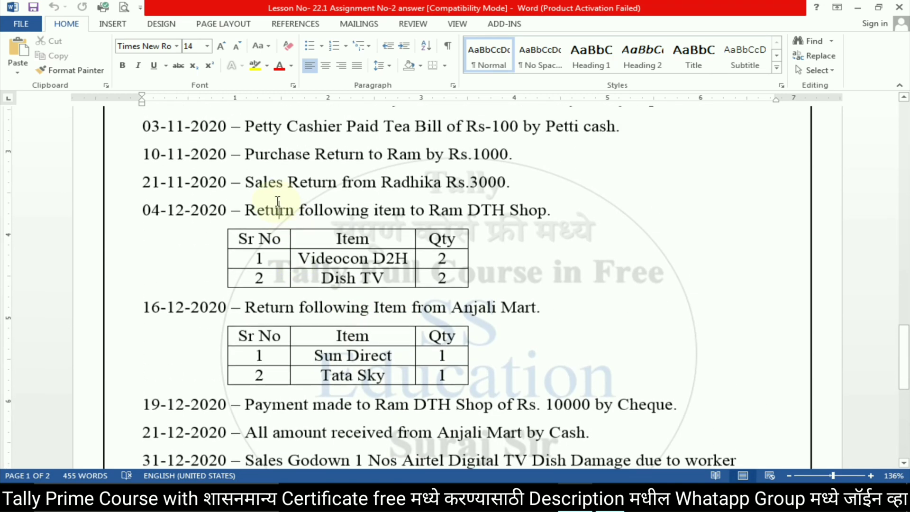
pyautogui.moveTo(143, 210); pyautogui.dragTo(546, 209)
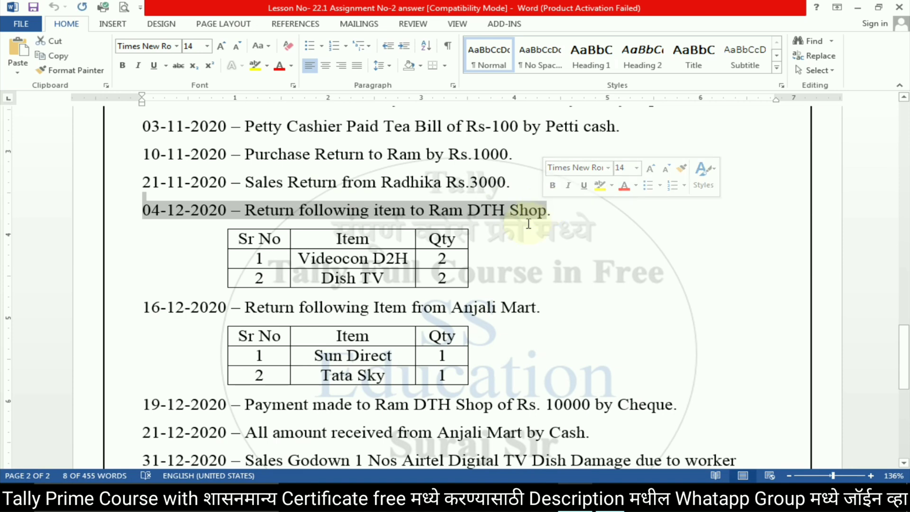
pyautogui.scroll(-3, 521, 225)
pyautogui.scroll(3, 503, 228)
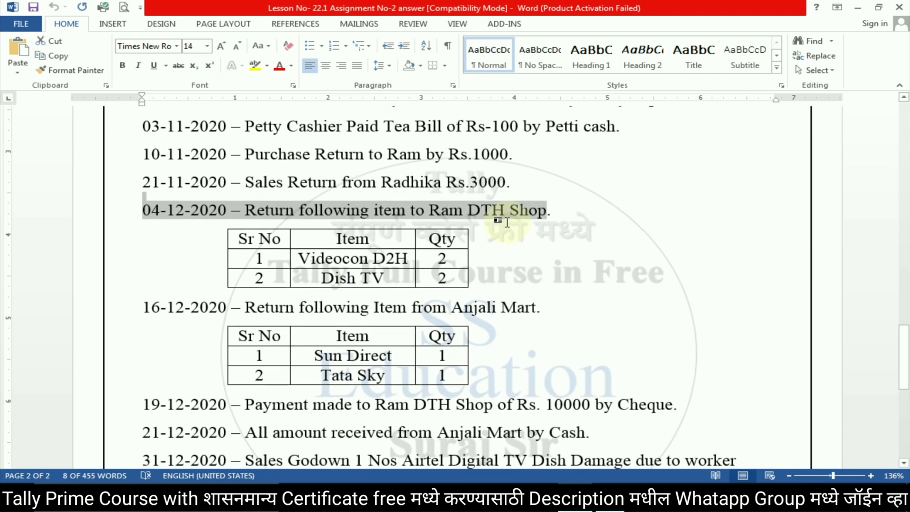
# Reopen voucher entry, change the voucher type to Debit Note and check the 04-12-2020 return in the assignment
pyautogui.hotkey('alt', 'Tab')
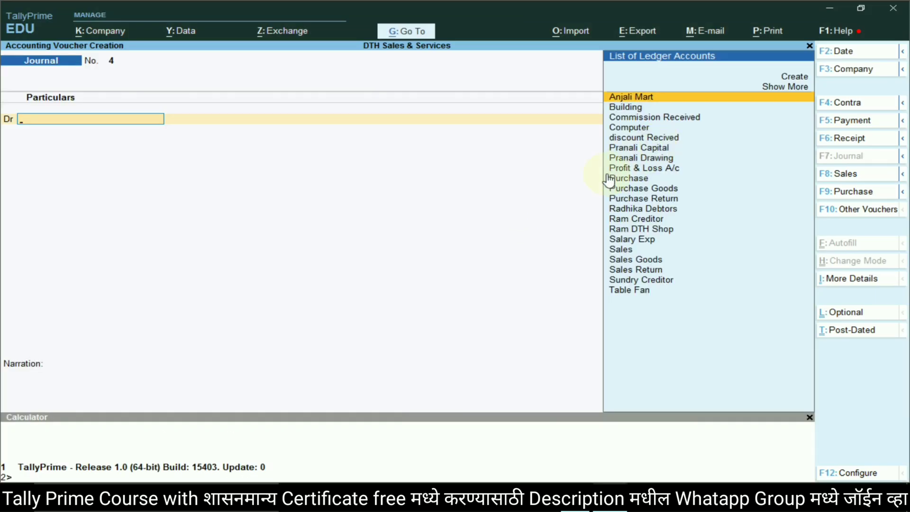
pyautogui.press('Escape')
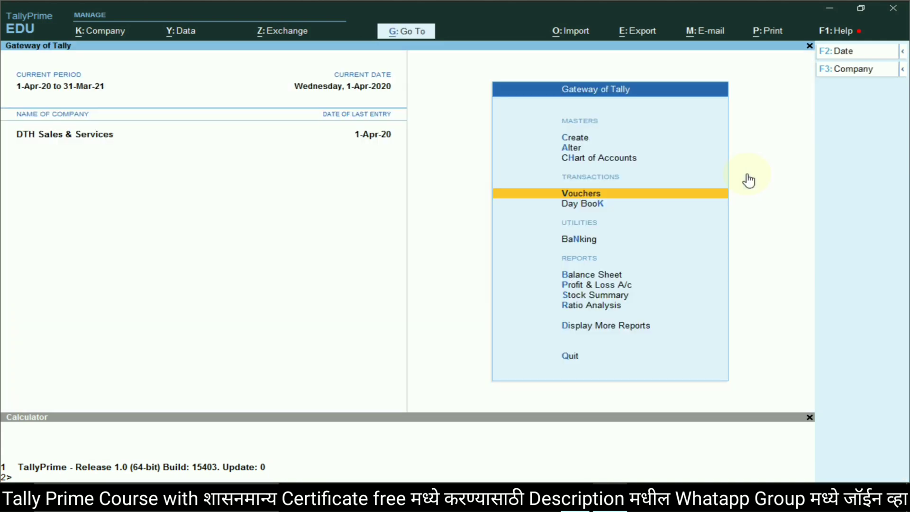
pyautogui.click(636, 196)
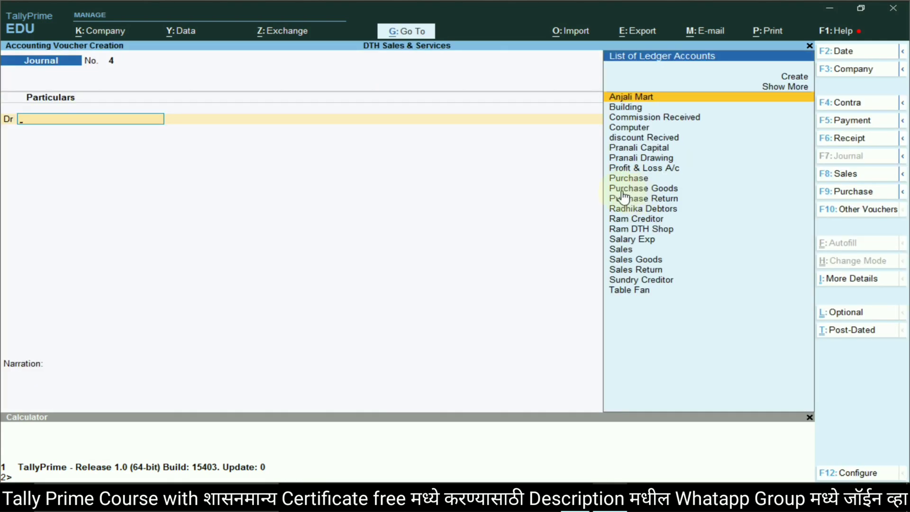
pyautogui.click(851, 211)
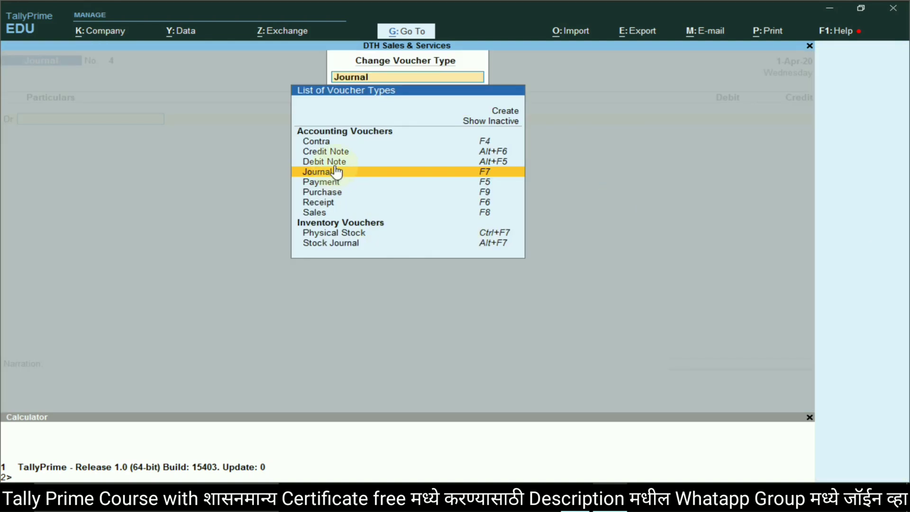
pyautogui.click(436, 163)
pyautogui.hotkey('alt', 'Tab')
pyautogui.moveTo(142, 210); pyautogui.dragTo(480, 218)
pyautogui.hotkey('alt', 'Tab')
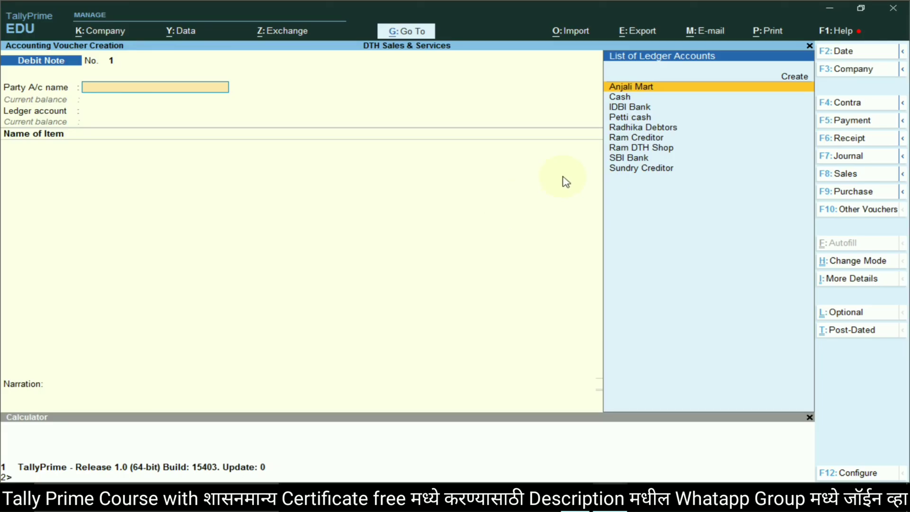
# Set Ram DTH Shop as the debit note's party and accept the default dispatch and party details
pyautogui.write('T')
pyautogui.press('BackSpace')
pyautogui.write('Ra')
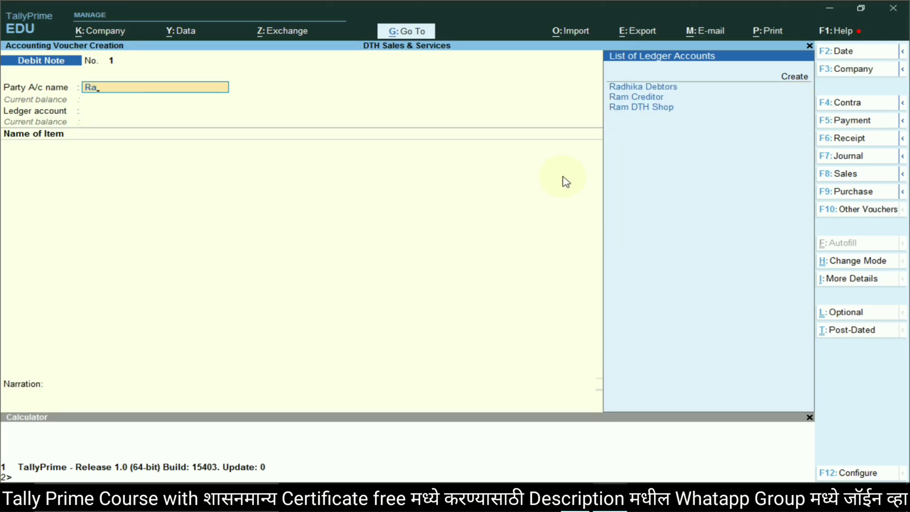
pyautogui.press('Down')
pyautogui.press('Down')
pyautogui.press('Return')
pyautogui.press('Return')
pyautogui.press('Return')
pyautogui.press('Return')
pyautogui.press('Return')
pyautogui.press('Return')
pyautogui.press('Return')
pyautogui.press('Return')
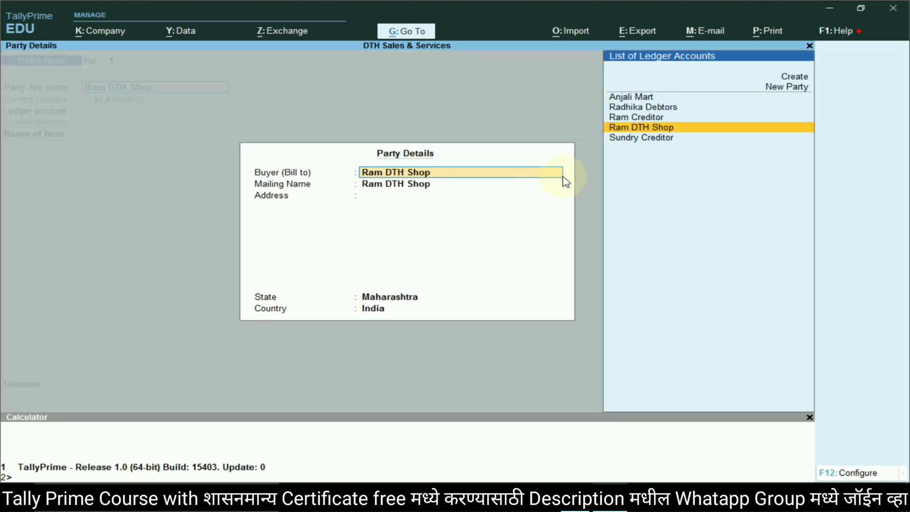
pyautogui.press('Return')
pyautogui.press('Return')
pyautogui.press('Return')
pyautogui.press('Return')
pyautogui.press('Return')
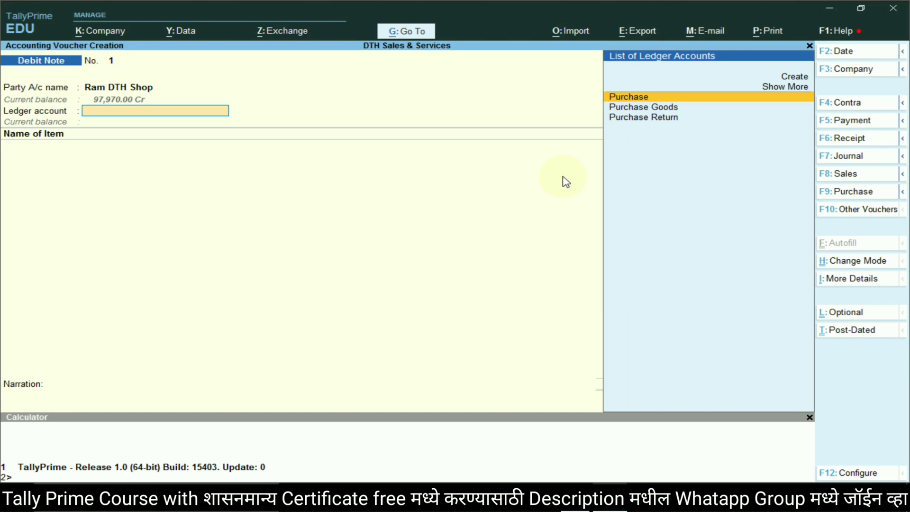
# Choose Purchase as the debit note's ledger account
pyautogui.hotkey('alt', 'Tab')
pyautogui.hotkey('alt', 'Tab')
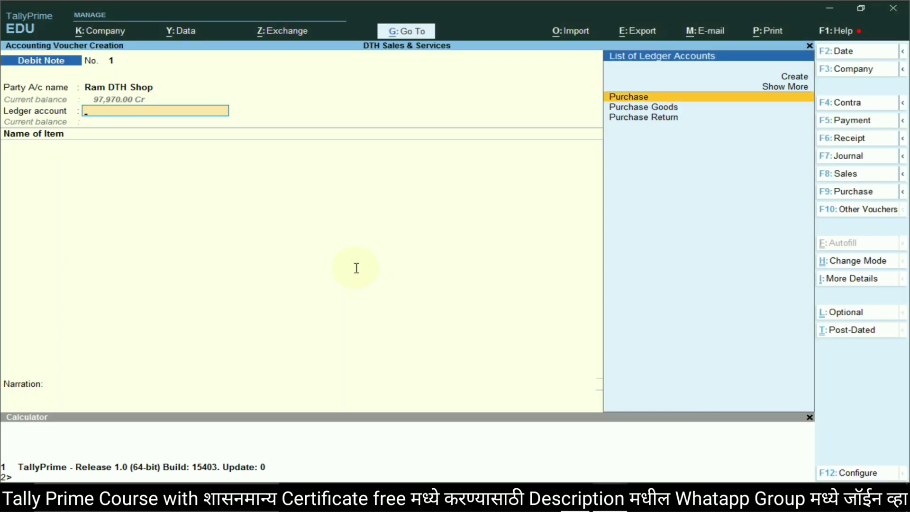
pyautogui.press('Return')
pyautogui.press('BackSpace')
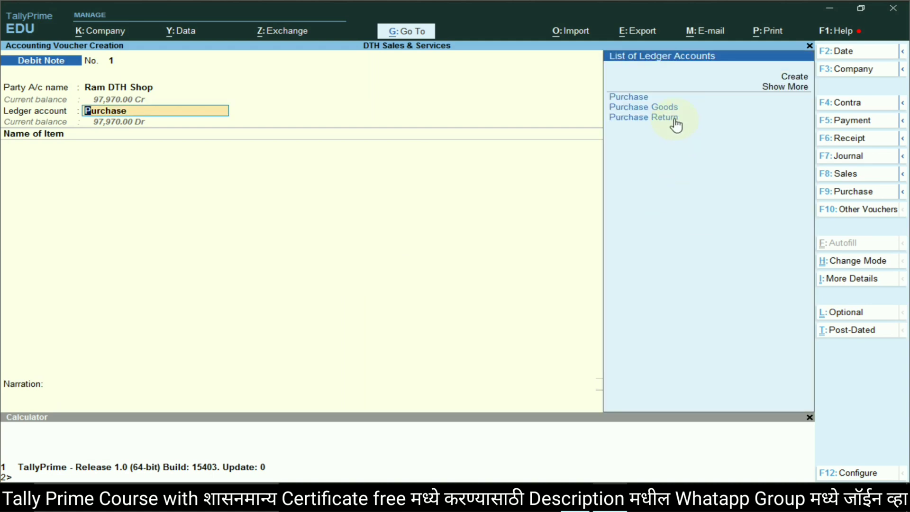
pyautogui.click(636, 96)
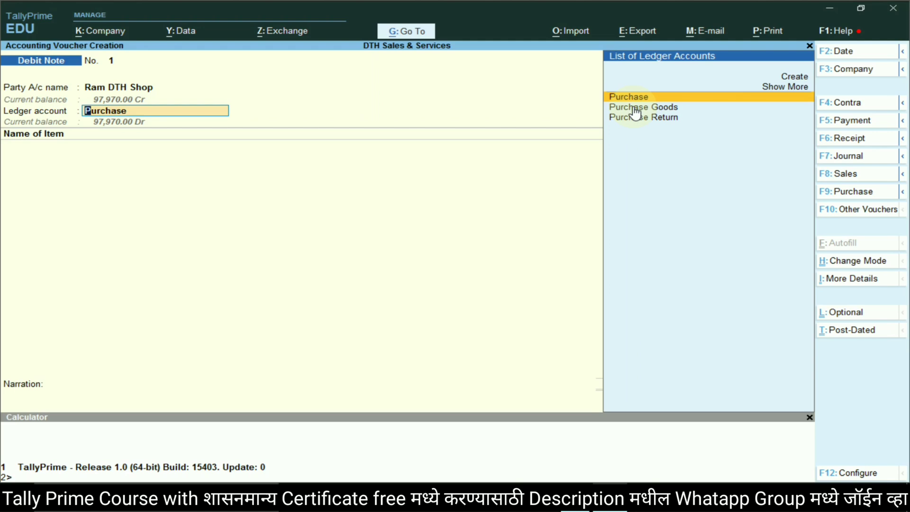
pyautogui.press('Return')
# Check the returned items in the assignment, add Videocon D2H to the debit note and choose Sales Godown as its location
pyautogui.hotkey('alt', 'Tab')
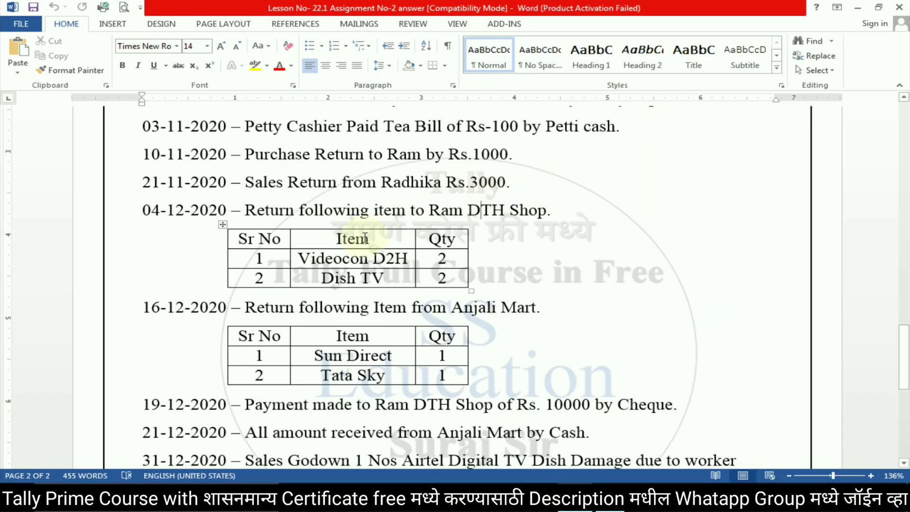
pyautogui.hotkey('alt', 'Tab')
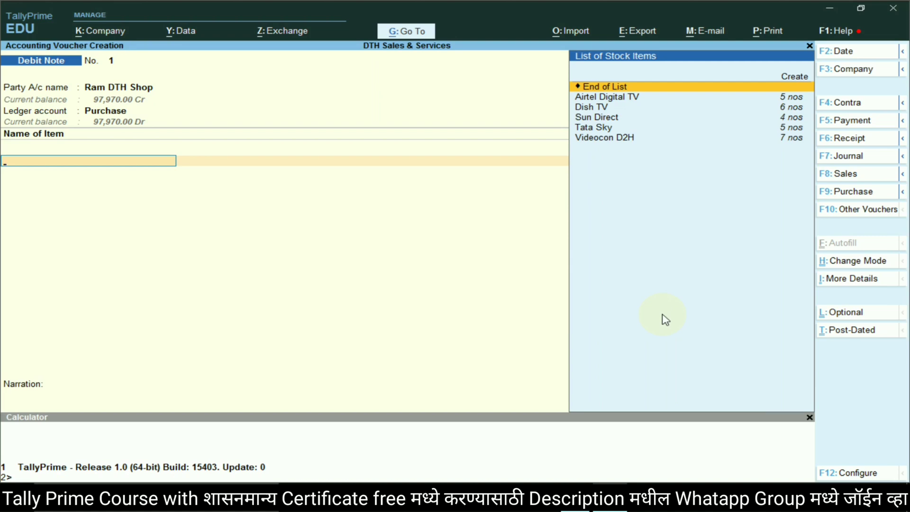
pyautogui.write('Vid')
pyautogui.press('Return')
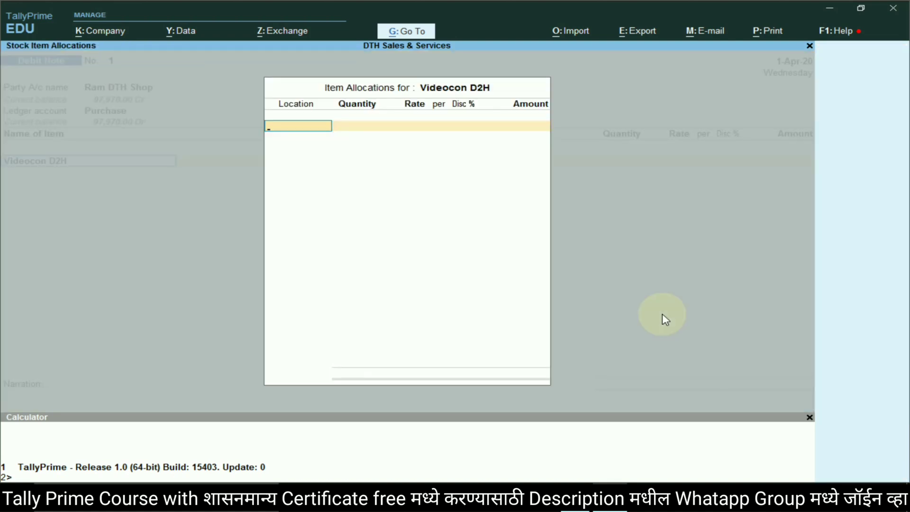
pyautogui.hotkey('alt', 'Tab')
pyautogui.hotkey('alt', 'Tab')
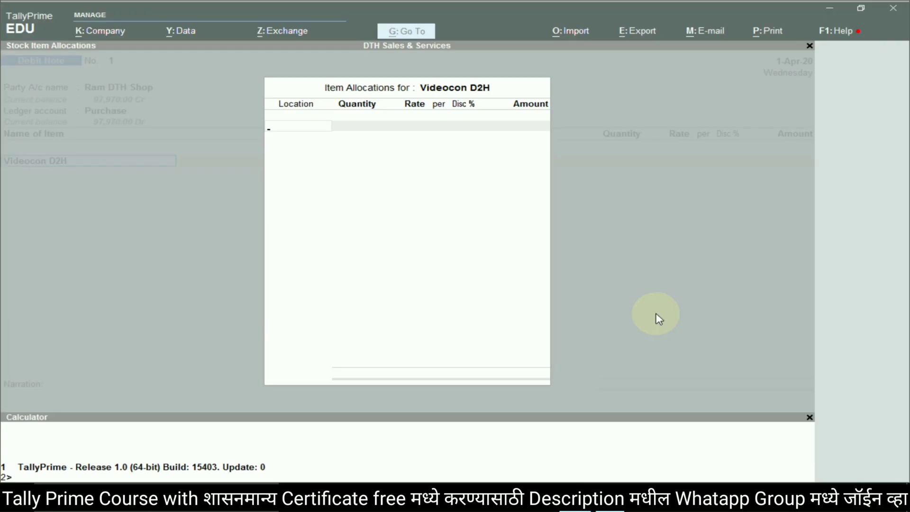
pyautogui.write('D')
pyautogui.press('BackSpace')
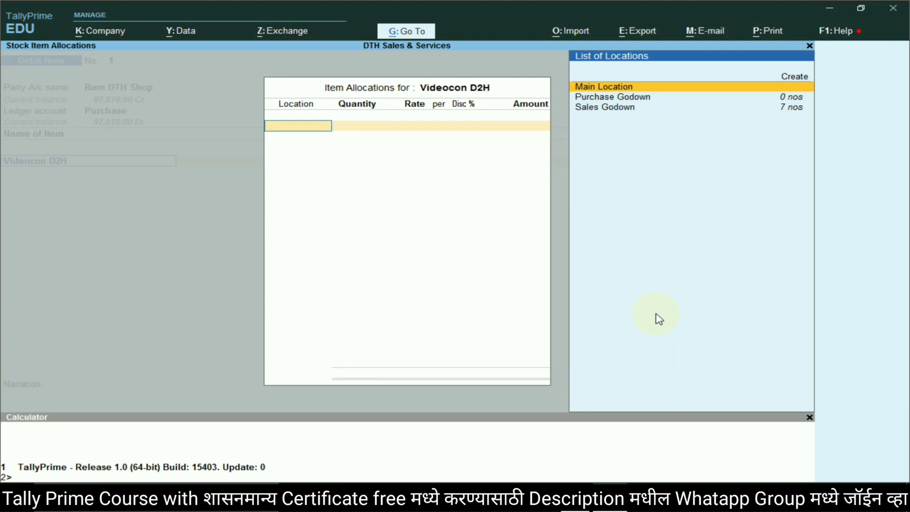
pyautogui.click(612, 108)
# Set the Videocon D2H quantity to 2 nos, keep the 1,800 rate without discount and accept the item line
pyautogui.hotkey('alt', 'Tab')
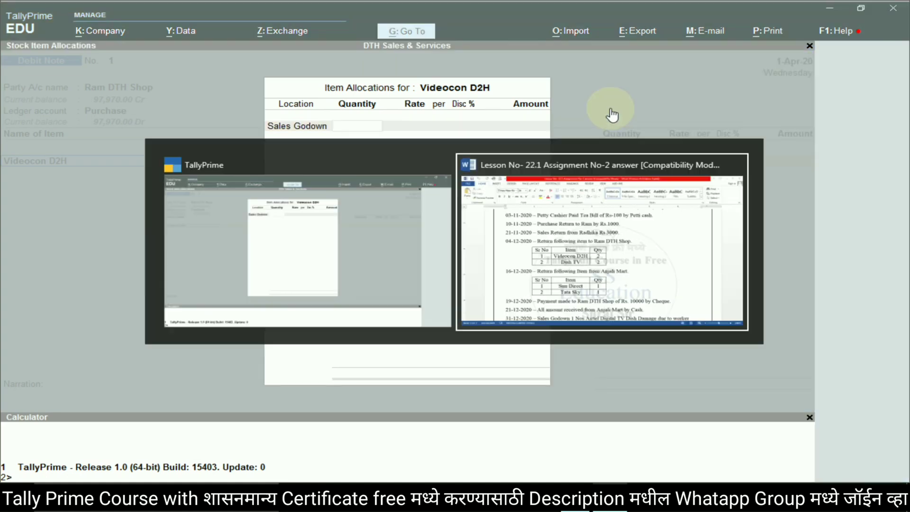
pyautogui.hotkey('alt', 'Tab')
pyautogui.write('2')
pyautogui.press('Return')
pyautogui.press('Return')
pyautogui.press('Return')
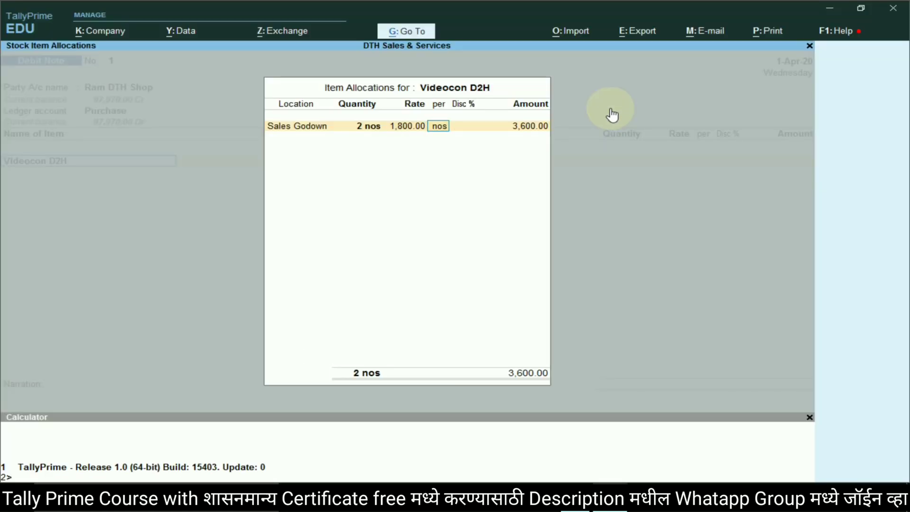
pyautogui.hotkey('alt', 'Tab')
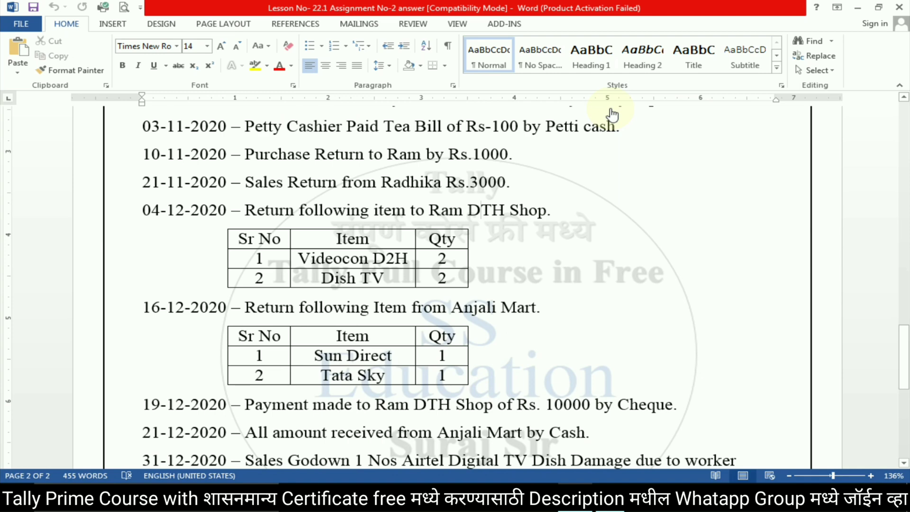
pyautogui.hotkey('alt', 'Tab')
pyautogui.press('Return')
pyautogui.press('Return')
pyautogui.press('Return')
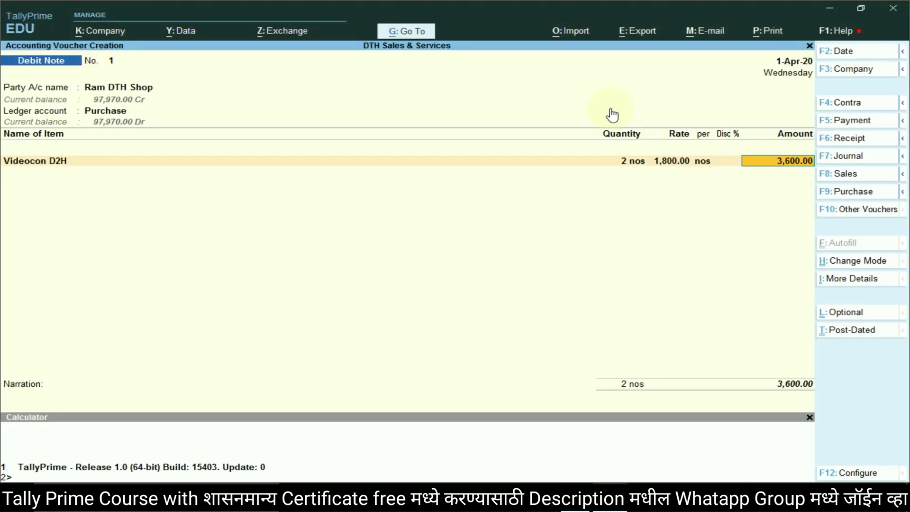
pyautogui.press('Return')
# Check the next returned item in the assignment, add Dish TV to the debit note and choose Sales Godown as its location
pyautogui.hotkey('alt', 'Tab')
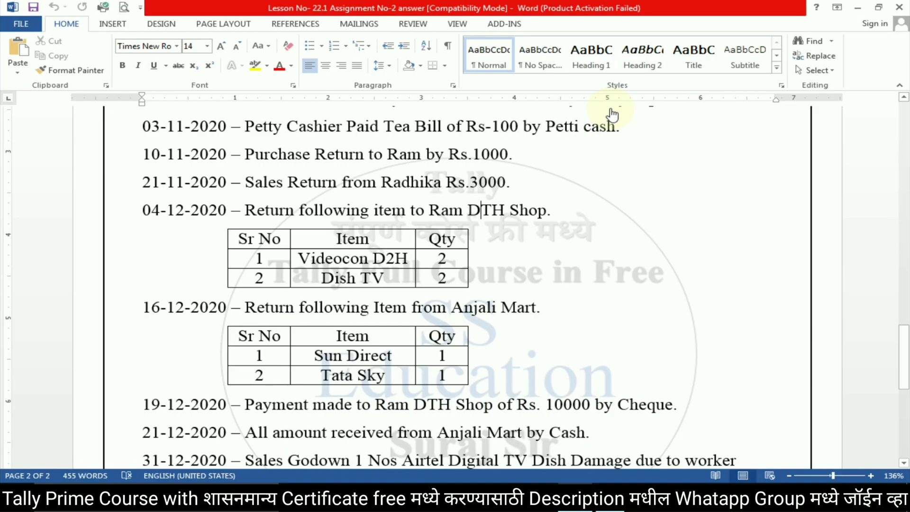
pyautogui.hotkey('alt', 'Tab')
pyautogui.write('Dis')
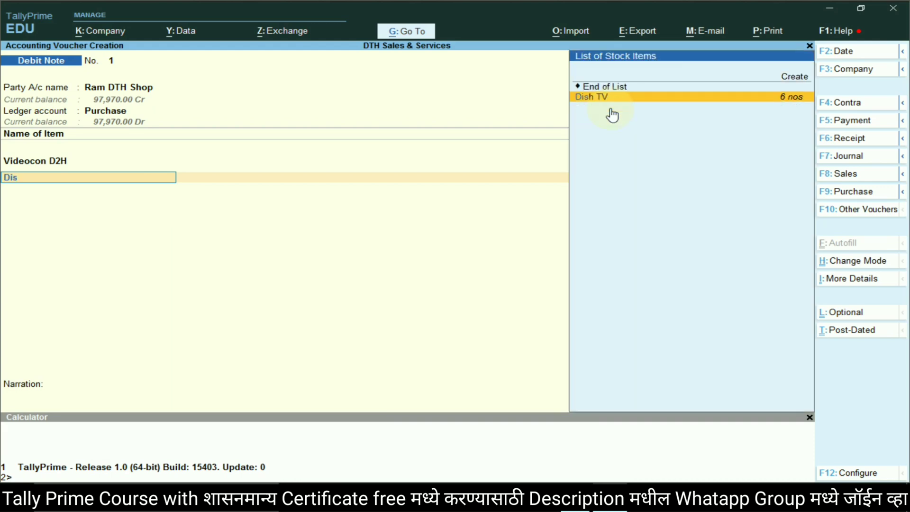
pyautogui.press('Return')
pyautogui.write('Sa')
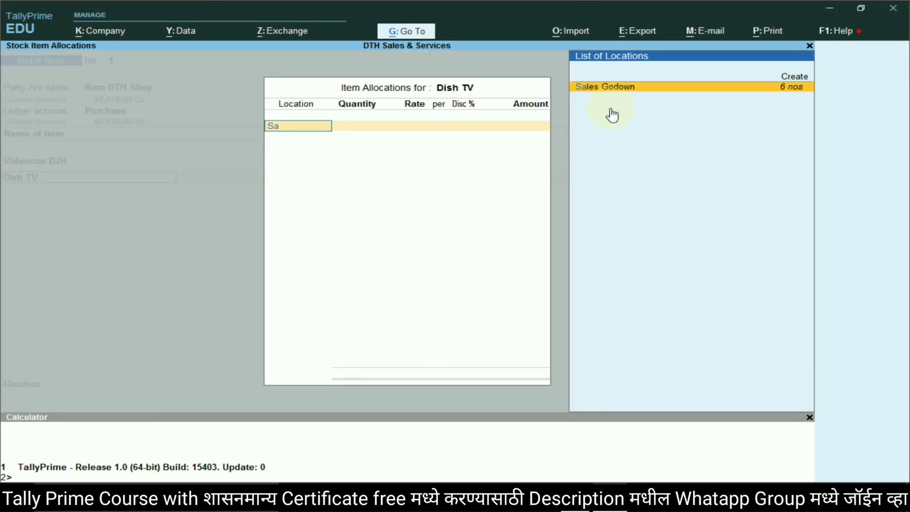
pyautogui.press('Return')
# Set the Dish TV quantity to 2 nos as in the assignment, keep the 2,200 rate without discount and accept the item line
pyautogui.hotkey('alt', 'Tab')
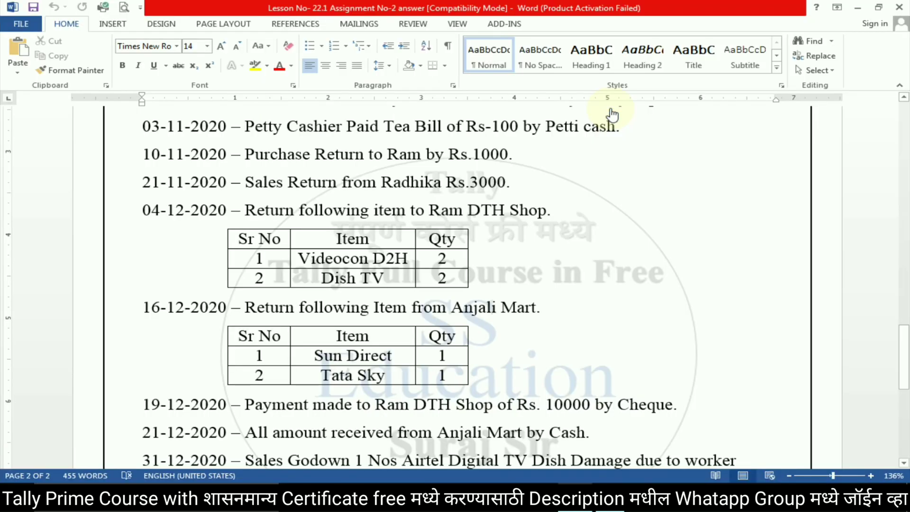
pyautogui.hotkey('alt', 'Tab')
pyautogui.write('2')
pyautogui.press('Return')
pyautogui.press('Return')
pyautogui.press('Return')
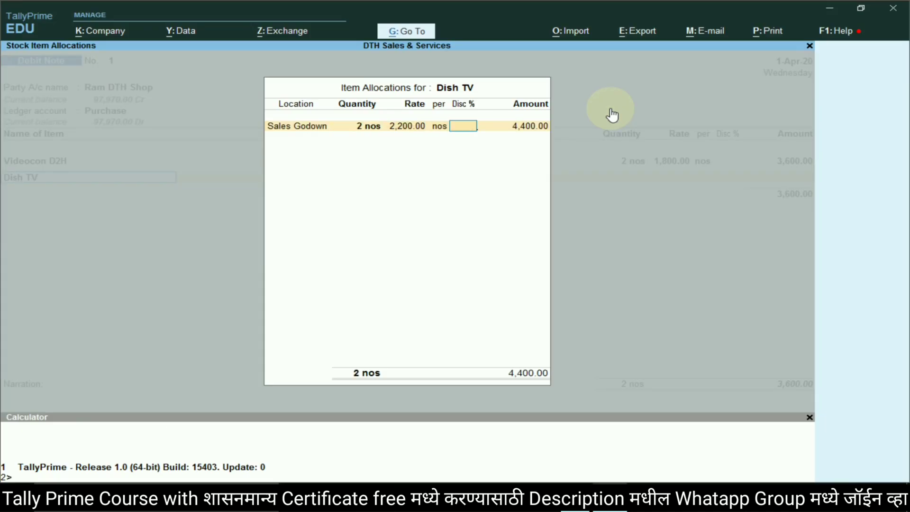
pyautogui.press('Return')
pyautogui.press('Return')
pyautogui.press('Return')
pyautogui.press('Return')
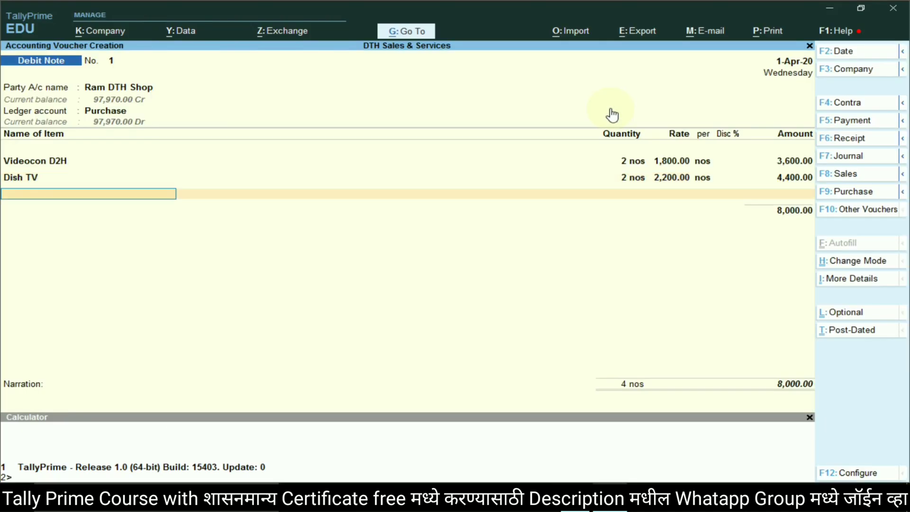
# End the item list and save the Ram DTH Shop debit note without a narration
pyautogui.press('Return')
pyautogui.press('Return')
pyautogui.press('Return')
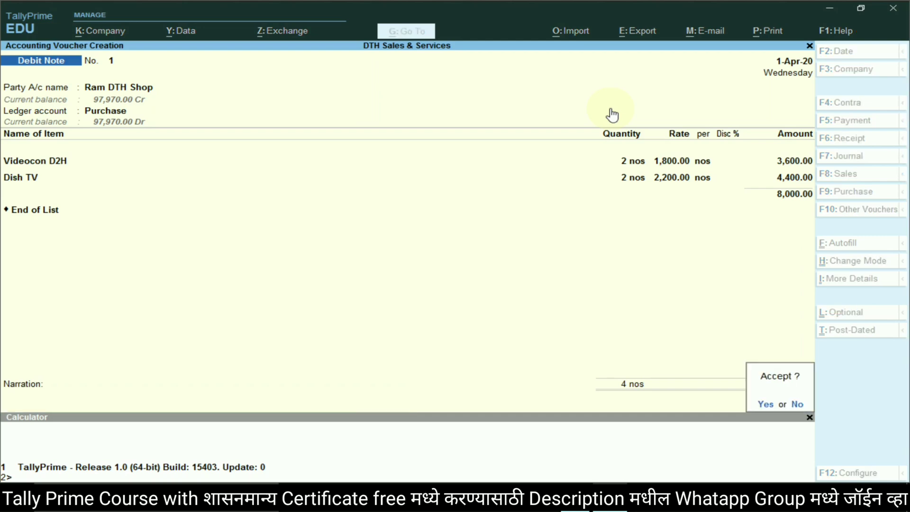
pyautogui.press('Return')
# Read the 16-12-2020 item return from Anjali Mart in the assignment and change the voucher type to Credit Note
pyautogui.hotkey('alt', 'Tab')
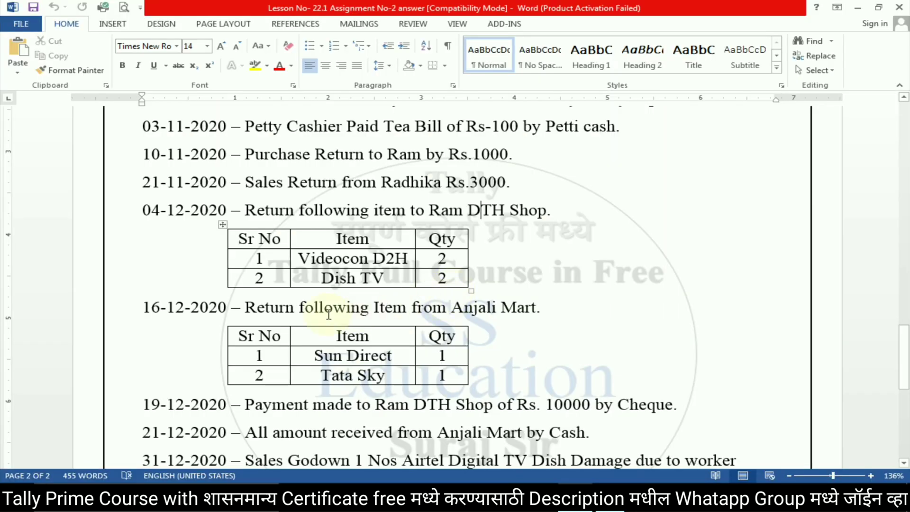
pyautogui.moveTo(244, 304); pyautogui.dragTo(482, 302)
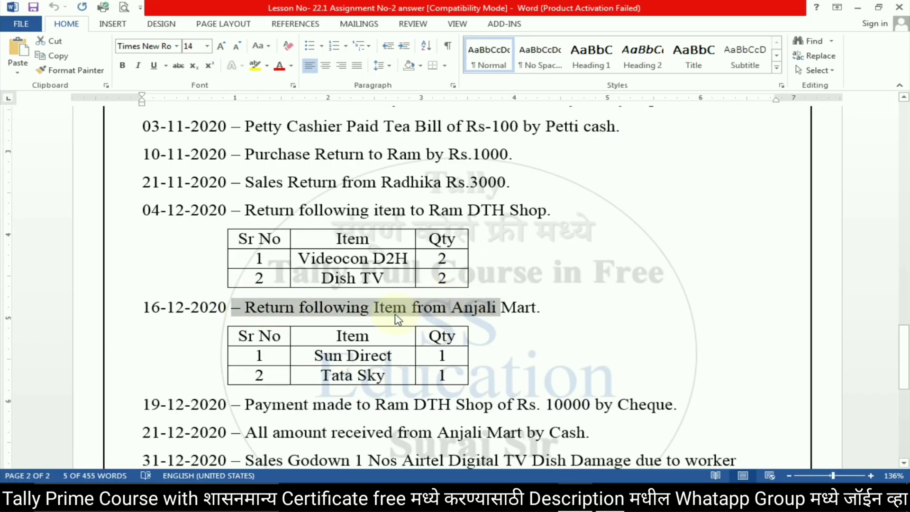
pyautogui.scroll(5, 398, 319)
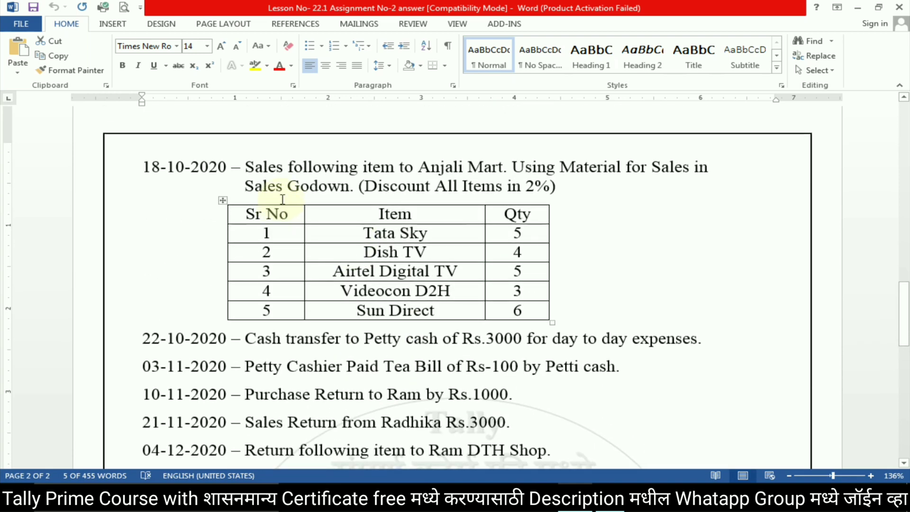
pyautogui.scroll(-5, 471, 271)
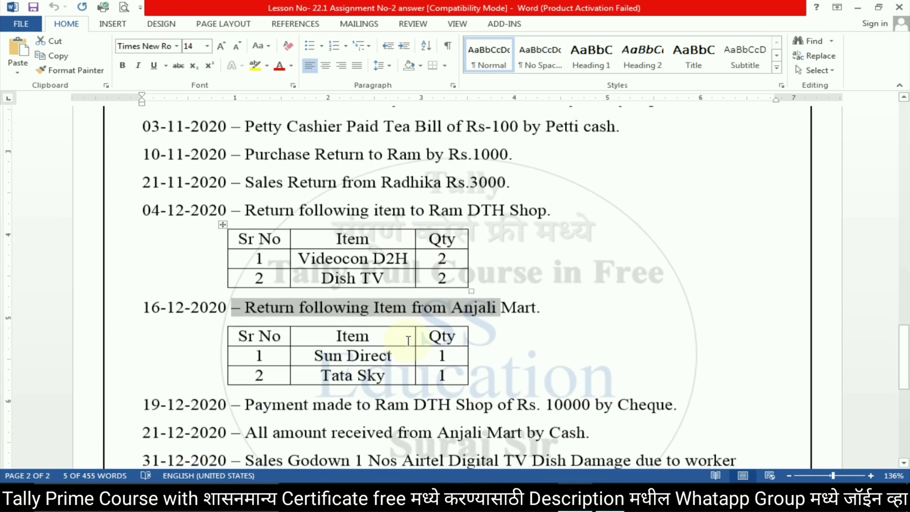
pyautogui.click(388, 317)
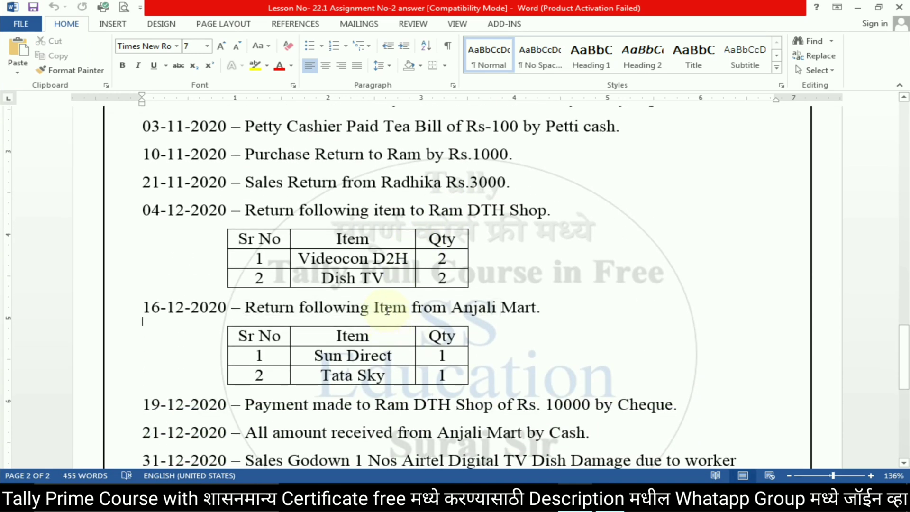
pyautogui.hotkey('alt', 'Tab')
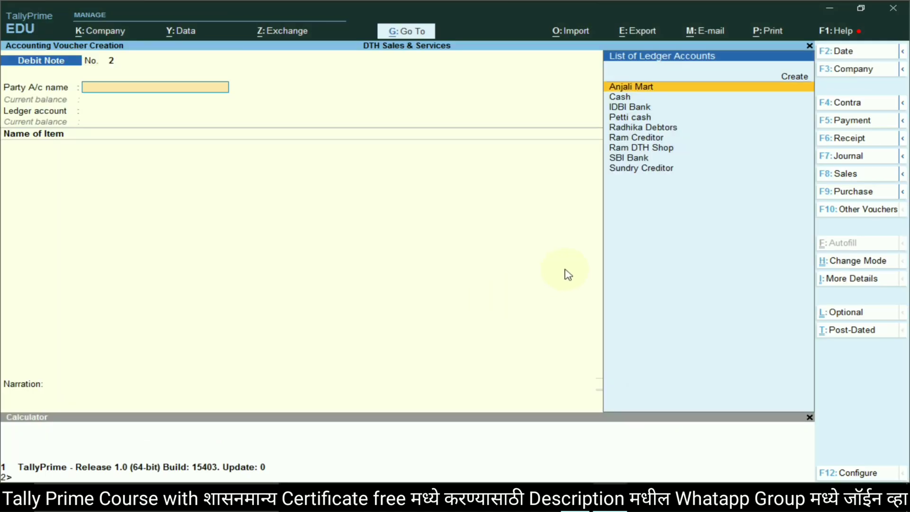
pyautogui.click(864, 211)
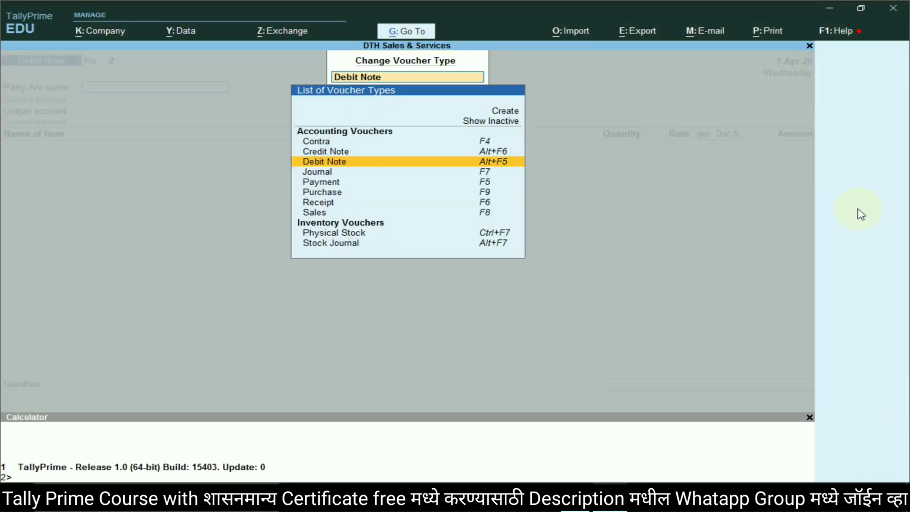
pyautogui.click(326, 152)
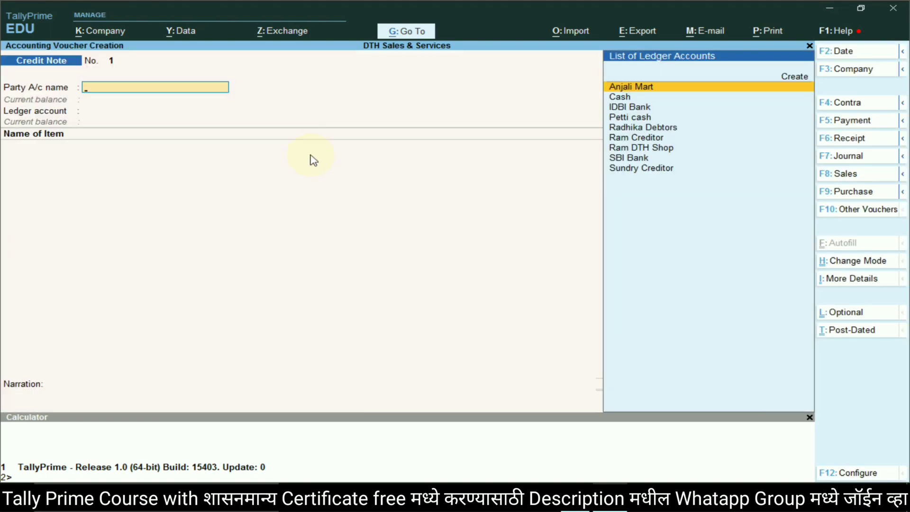
# Check the returning party in the assignment and set Anjali Mart as the credit note's party account
pyautogui.hotkey('alt', 'Tab')
pyautogui.moveTo(443, 307); pyautogui.dragTo(535, 323)
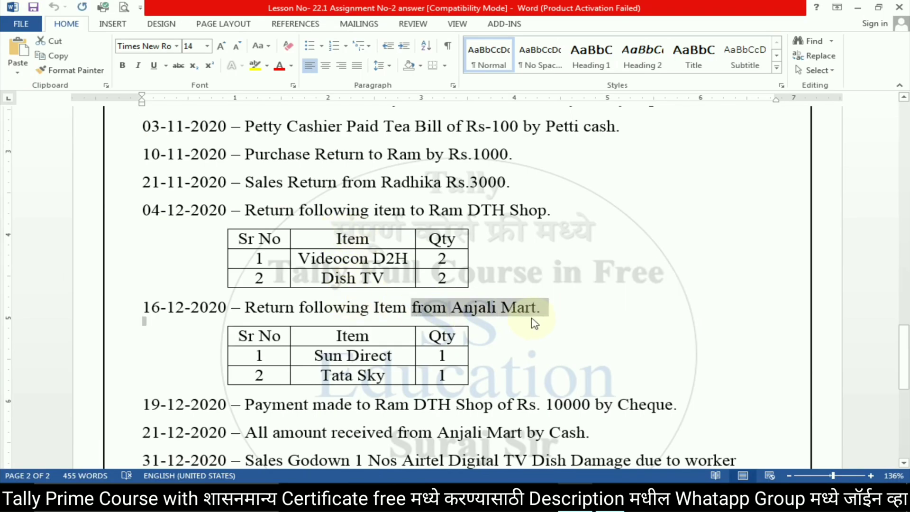
pyautogui.hotkey('alt', 'Tab')
pyautogui.press('Return')
# Leave the receipt, original invoice and party details at their defaults and choose Sales as the credit note's ledger account
pyautogui.press('Return')
pyautogui.press('Return')
pyautogui.press('Return')
pyautogui.press('Return')
pyautogui.press('Return')
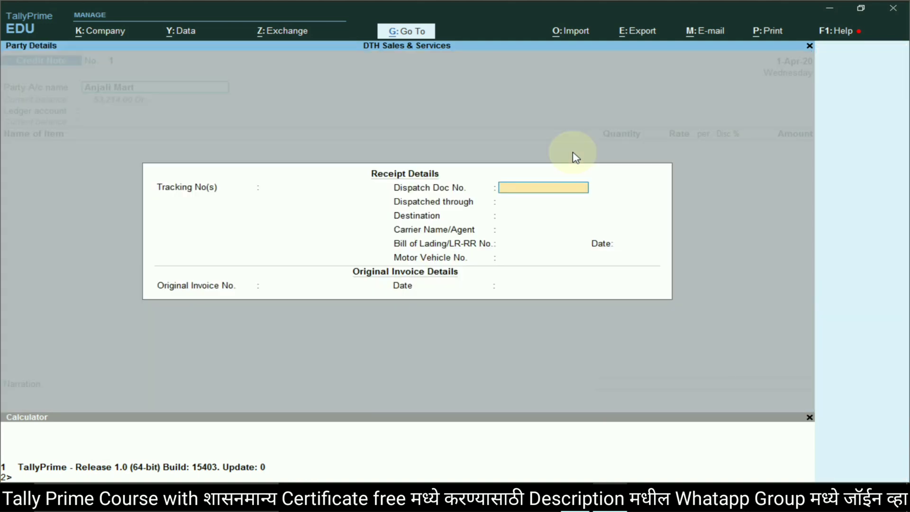
pyautogui.press('Return')
pyautogui.press('Return')
pyautogui.press('Return')
pyautogui.press('Return')
pyautogui.press('Return')
pyautogui.press('Return')
pyautogui.press('Return')
pyautogui.press('Return')
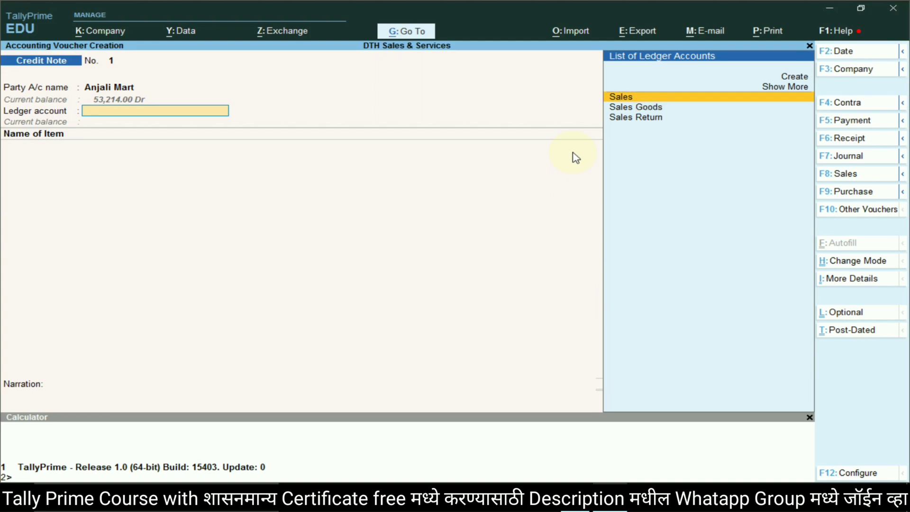
pyautogui.press('Return')
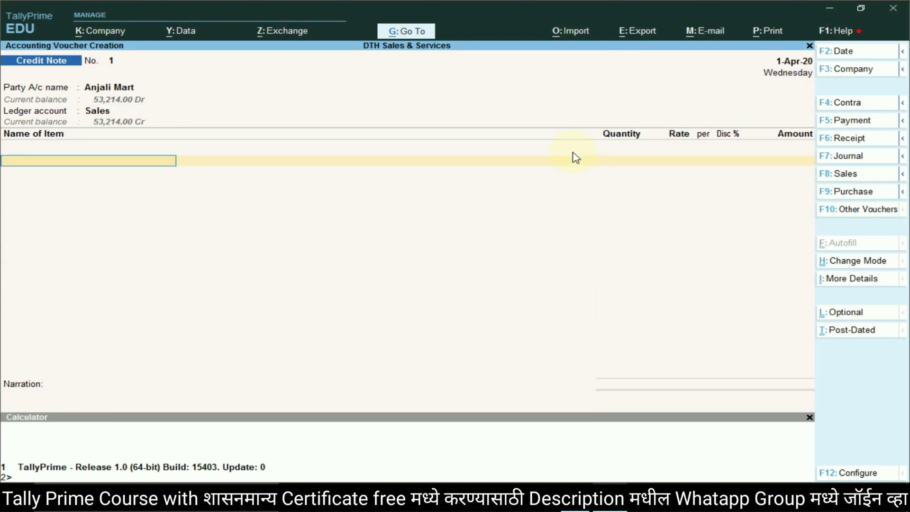
# Check the returned items in the assignment, add Sun Direct to the credit note and choose Sales Godown as its location
pyautogui.hotkey('alt', 'Tab')
pyautogui.hotkey('alt', 'Tab')
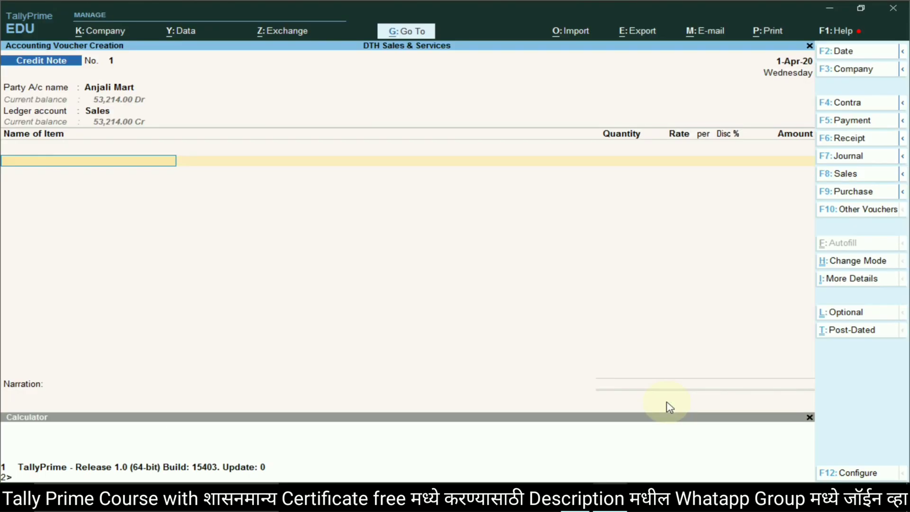
pyautogui.write('Sund')
pyautogui.press('Return')
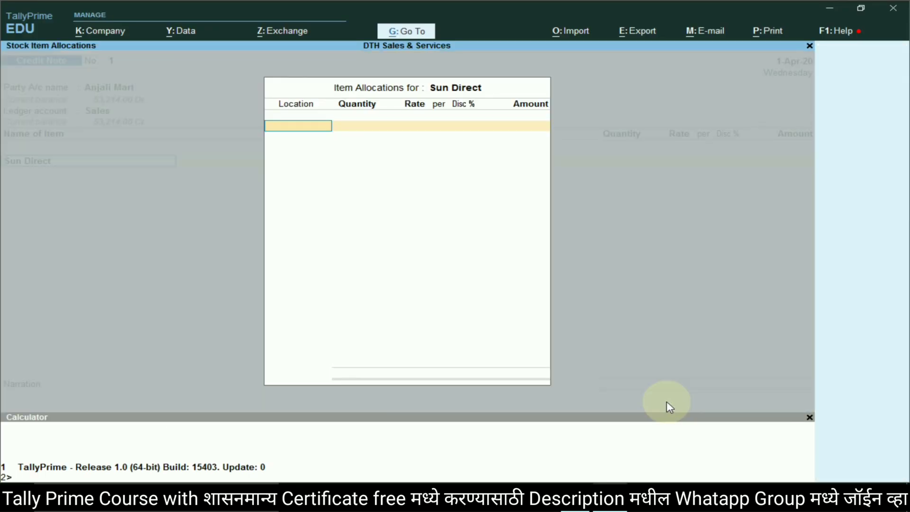
pyautogui.write('D')
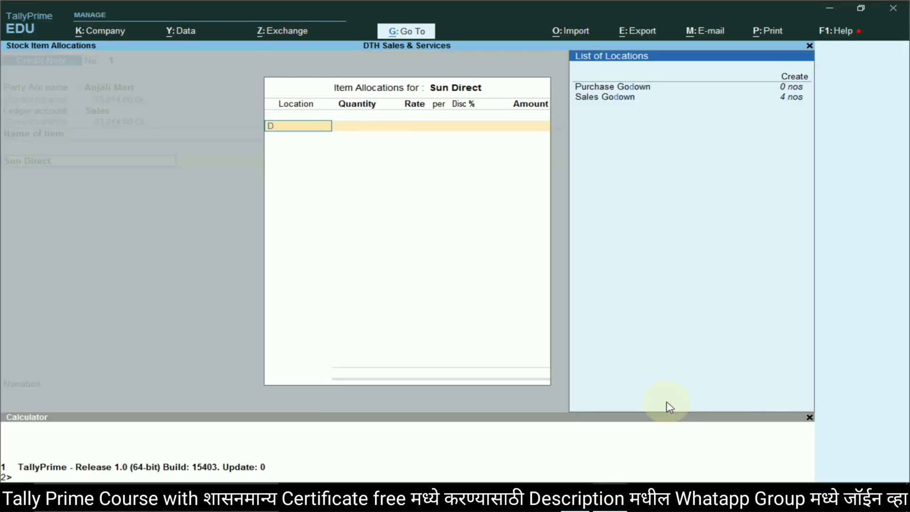
pyautogui.press('Down')
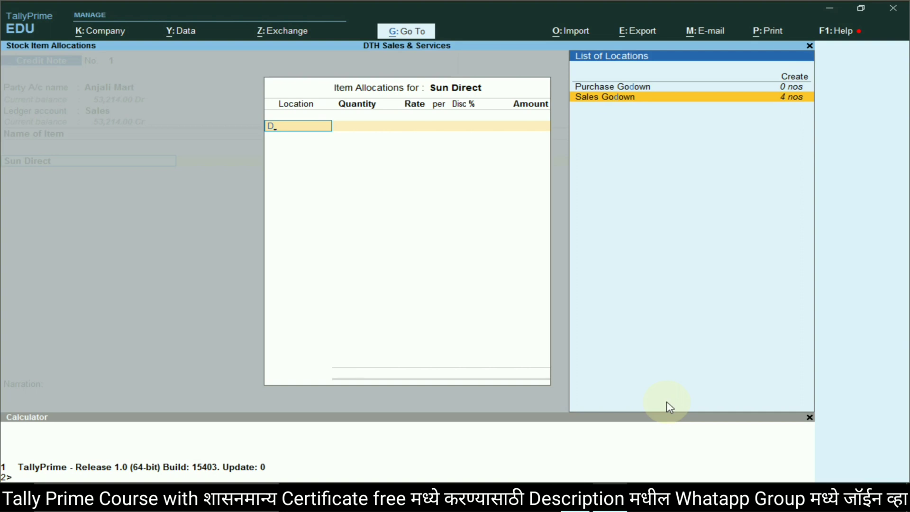
pyautogui.press('Return')
# Set the Sun Direct quantity to 1 nos as in the assignment, keep the 2,400 rate without discount and accept the item line
pyautogui.hotkey('alt', 'Tab')
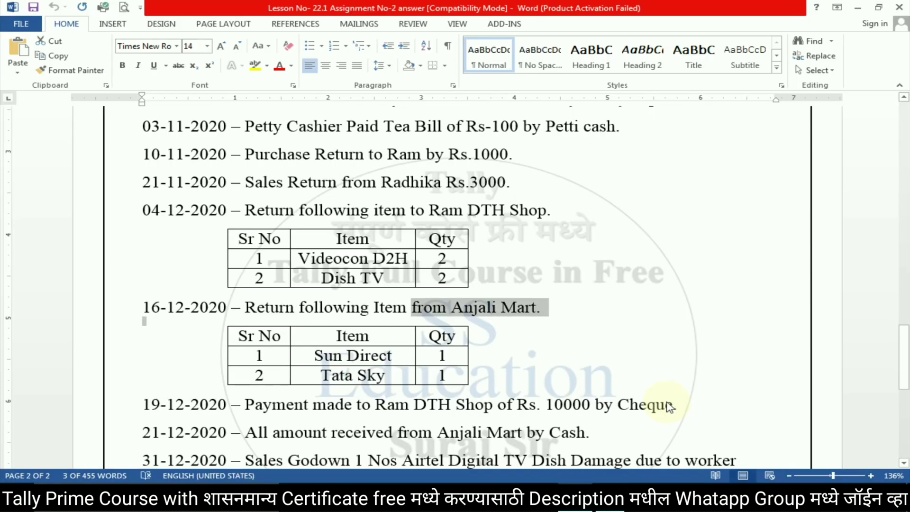
pyautogui.hotkey('alt', 'Tab')
pyautogui.write('1')
pyautogui.press('Return')
pyautogui.press('Return')
pyautogui.press('Return')
pyautogui.press('Return')
pyautogui.press('Return')
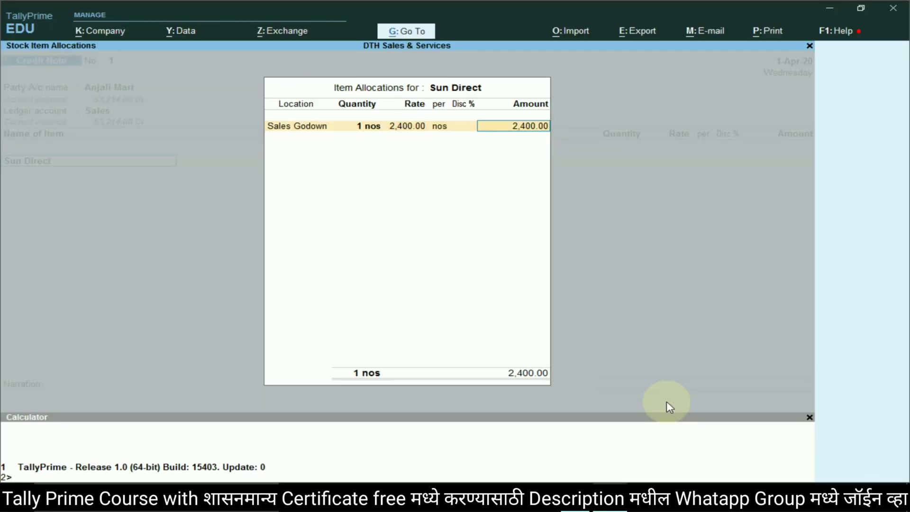
pyautogui.press('Return')
pyautogui.press('Return')
# Check the second returned item in the assignment, add Tata Sky to the credit note and choose Sales Godown as its location
pyautogui.hotkey('alt', 'Tab')
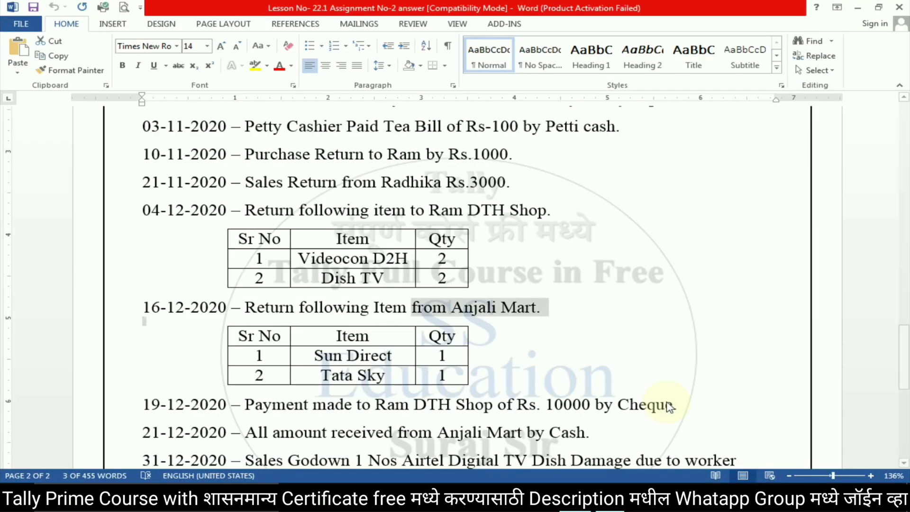
pyautogui.hotkey('alt', 'Tab')
pyautogui.write('Ta')
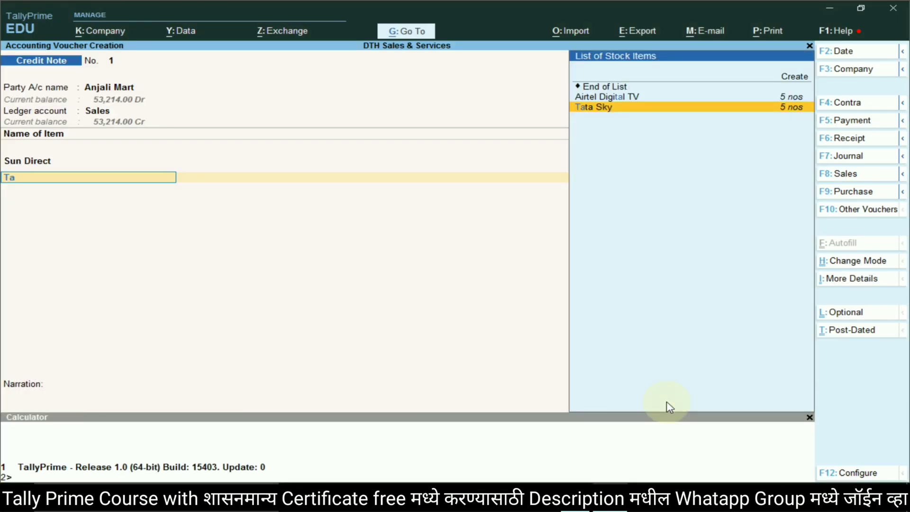
pyautogui.press('Return')
pyautogui.write('Sa')
pyautogui.press('Return')
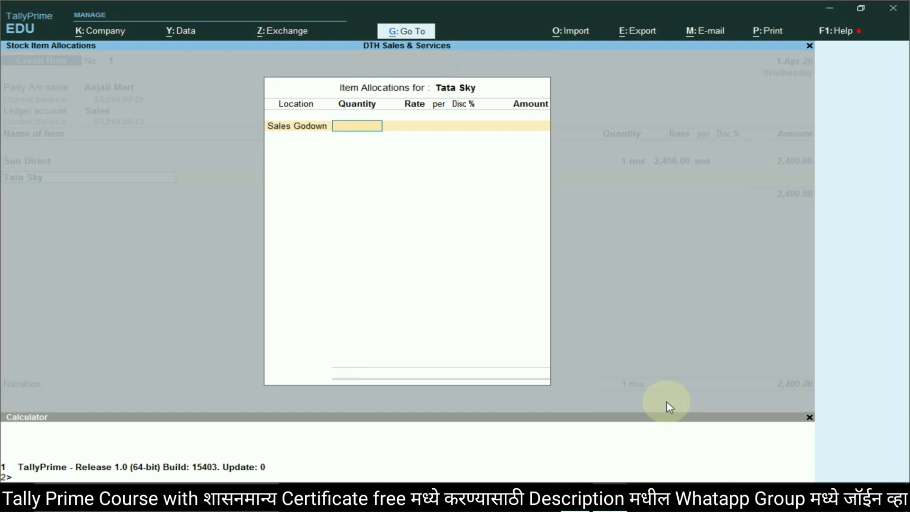
# Set the Tata Sky quantity to 1 nos, keep the 3,000 rate without discount and accept the item line
pyautogui.write('1')
pyautogui.press('Return')
pyautogui.press('Return')
pyautogui.press('Return')
pyautogui.press('Return')
pyautogui.press('Return')
pyautogui.press('Return')
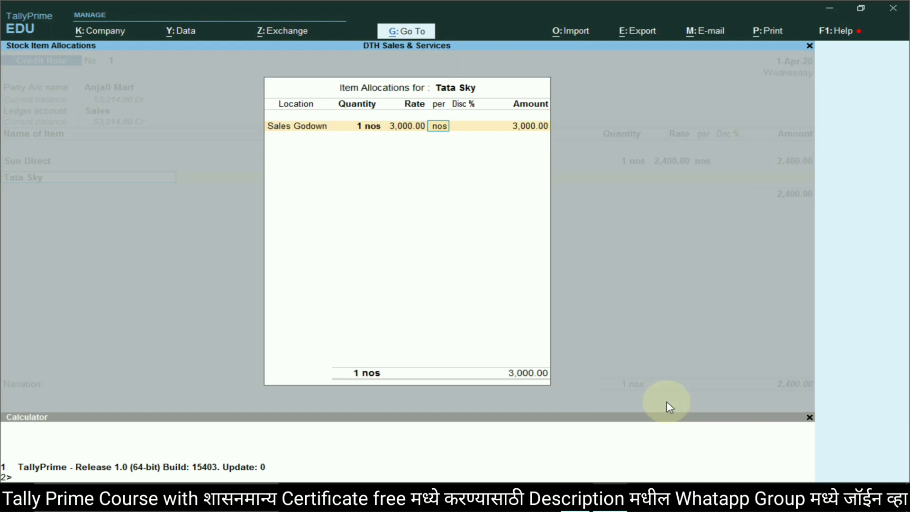
pyautogui.press('Return')
# End the item list and save the Anjali Mart credit note without a narration
pyautogui.press('Return')
pyautogui.press('Return')
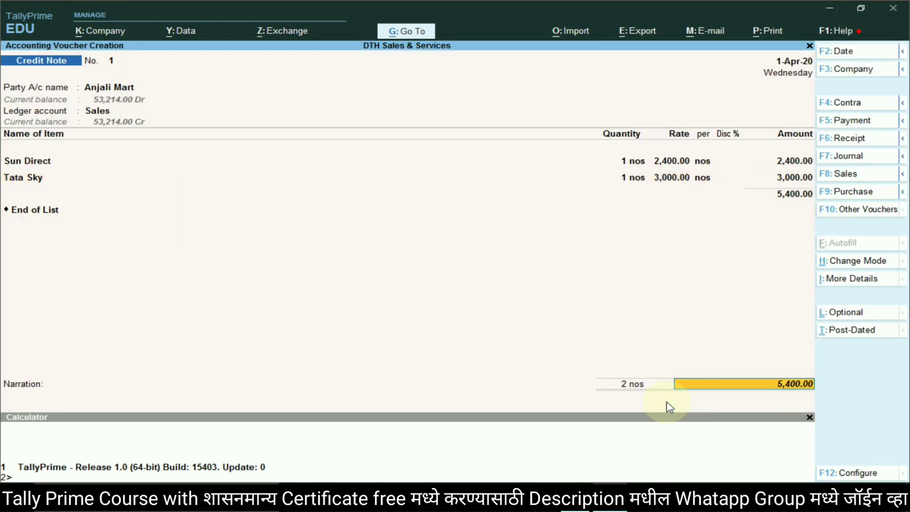
pyautogui.press('Return')
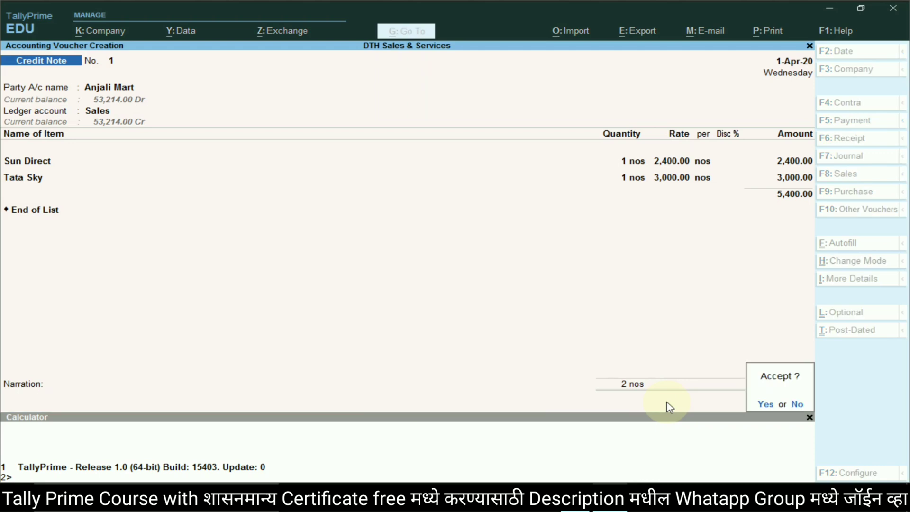
pyautogui.press('Return')
# Read the 19-12-2020 cheque payment to Ram DTH Shop in the assignment and switch to a new Payment voucher
pyautogui.hotkey('alt', 'Tab')
pyautogui.scroll(-4, 324, 209)
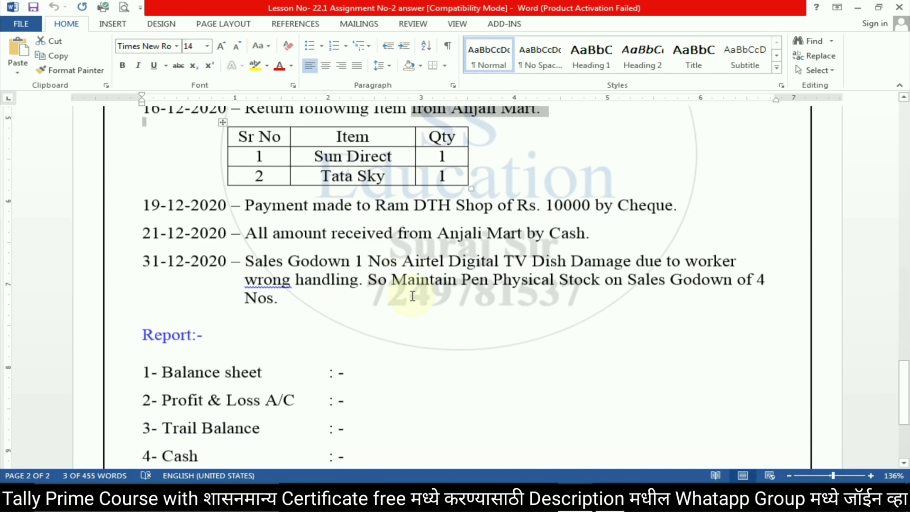
pyautogui.click(312, 204)
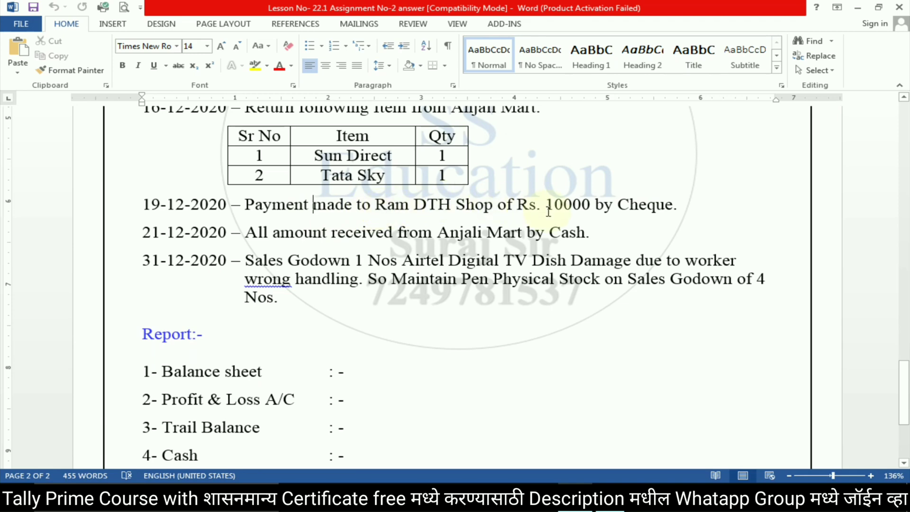
pyautogui.hotkey('alt', 'Tab')
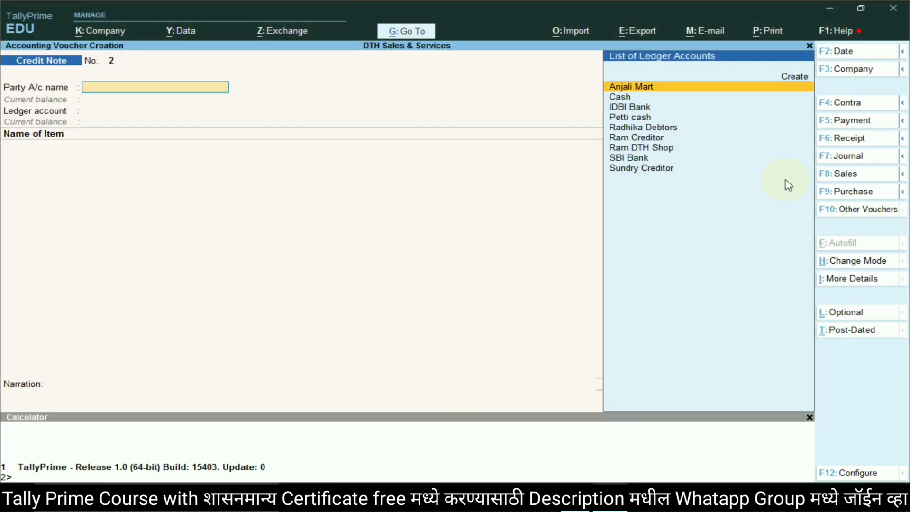
pyautogui.click(836, 122)
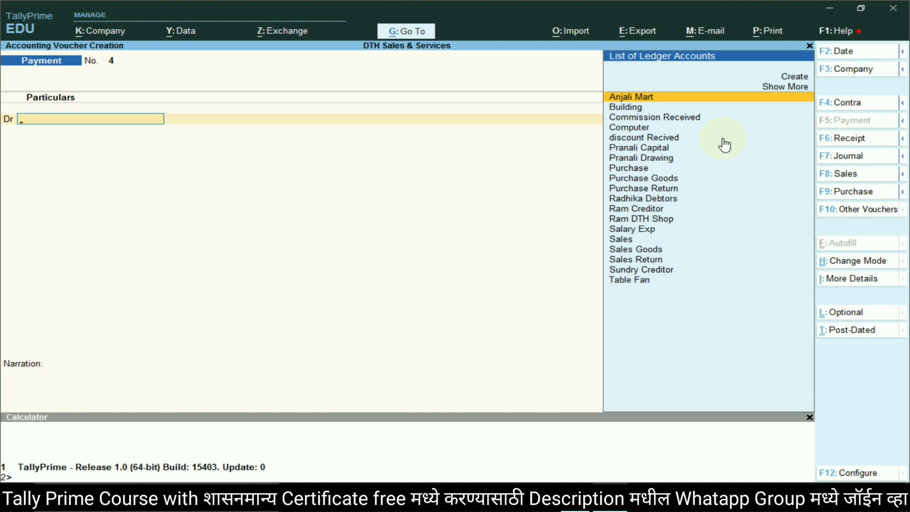
# Recheck the payment in the assignment and debit Ram DTH Shop with 10,000 in the Payment voucher
pyautogui.hotkey('alt', 'Tab')
pyautogui.hotkey('alt', 'Tab')
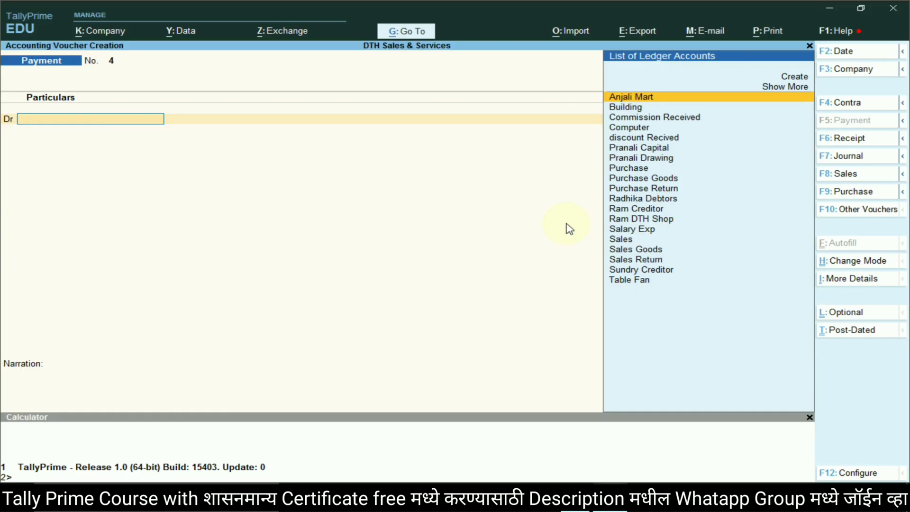
pyautogui.write('Ram')
pyautogui.press('Down')
pyautogui.press('Return')
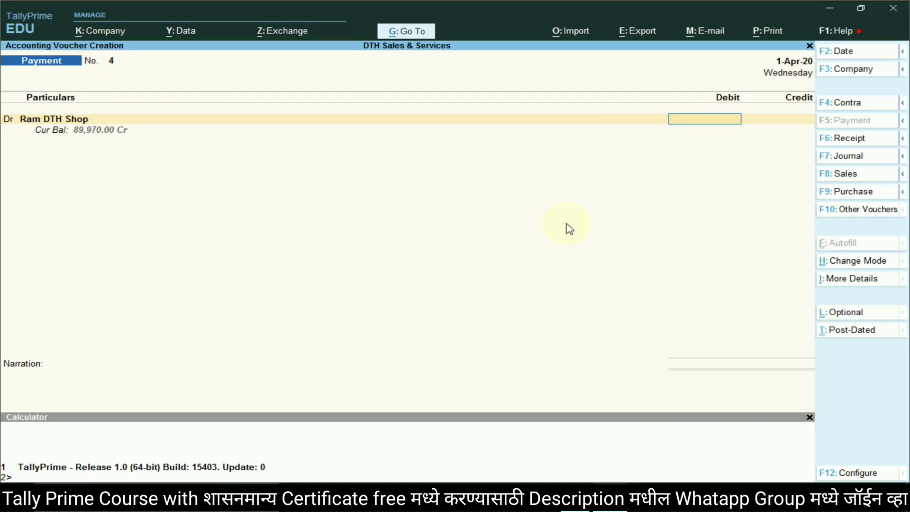
pyautogui.press('Return')
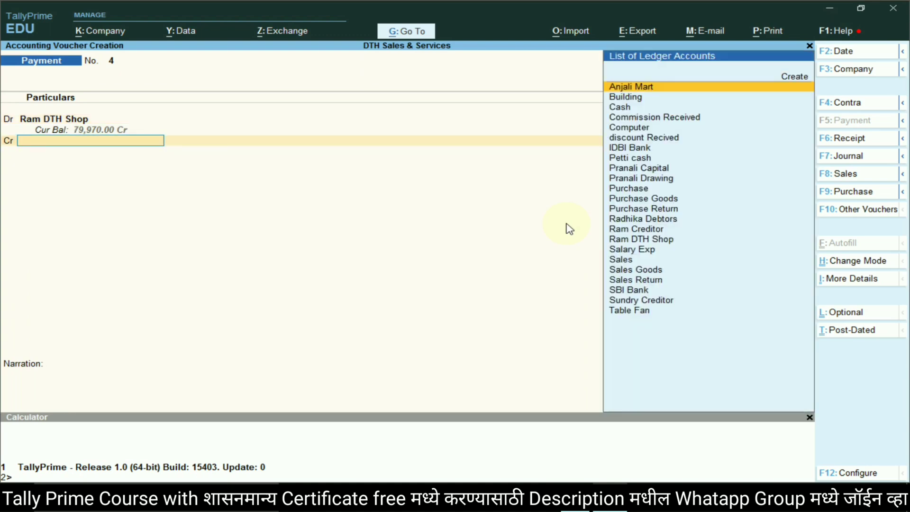
# Credit IDBI Bank with 10,000 for the cheque payment and save the voucher without a narration
pyautogui.hotkey('alt', 'Tab')
pyautogui.hotkey('alt', 'Tab')
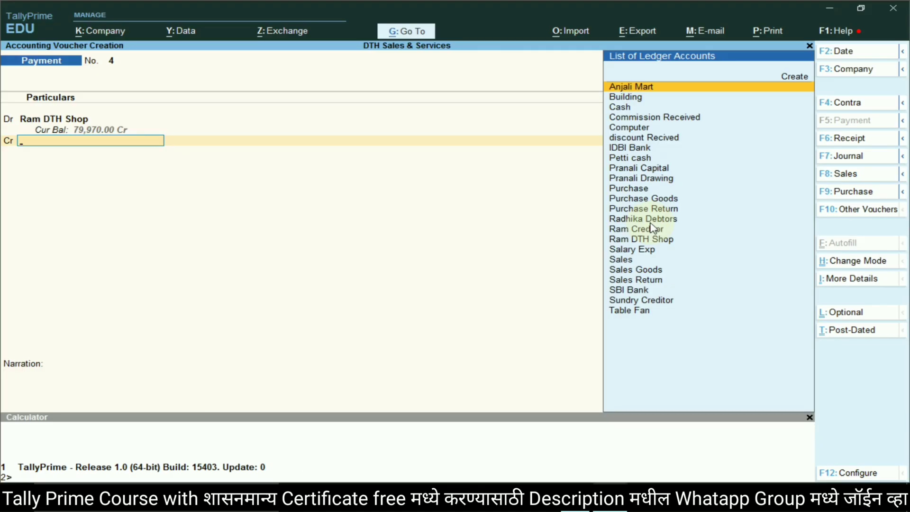
pyautogui.write('Id')
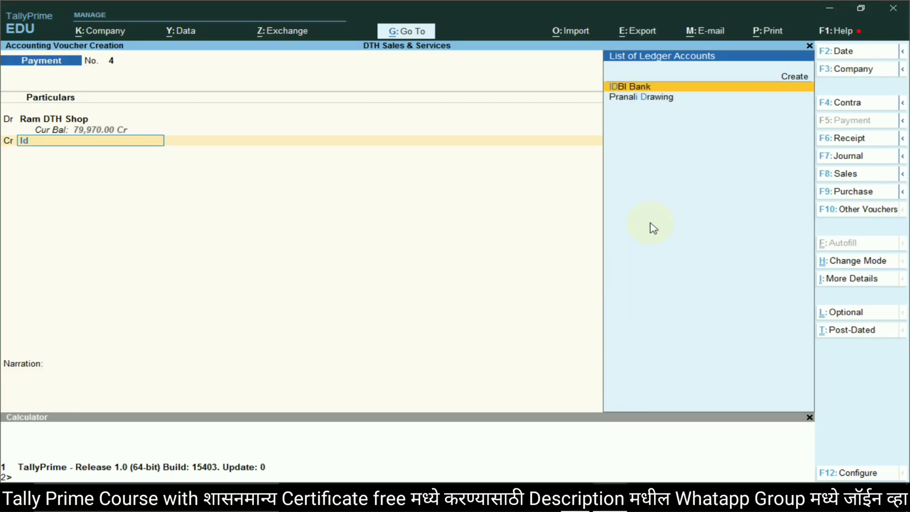
pyautogui.press('Return')
pyautogui.press('Return')
pyautogui.press('Return')
pyautogui.press('Return')
pyautogui.press('Return')
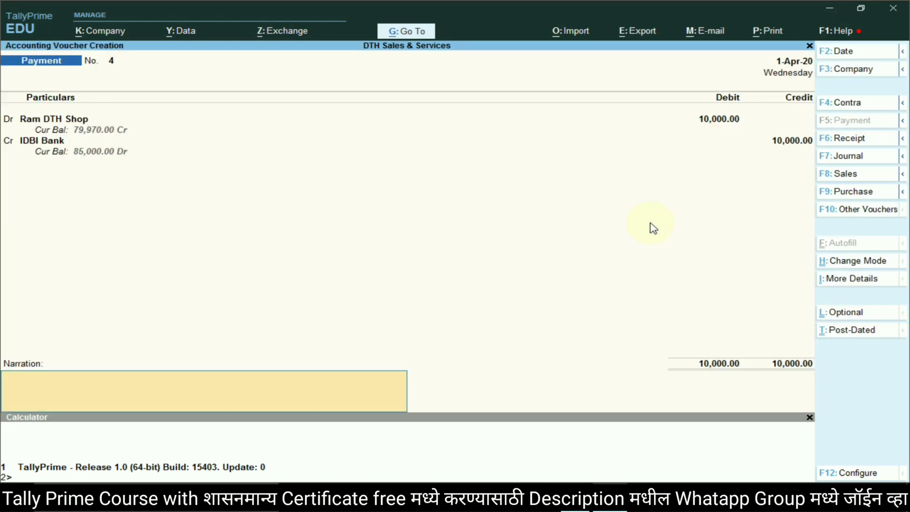
pyautogui.press('Return')
pyautogui.press('Return')
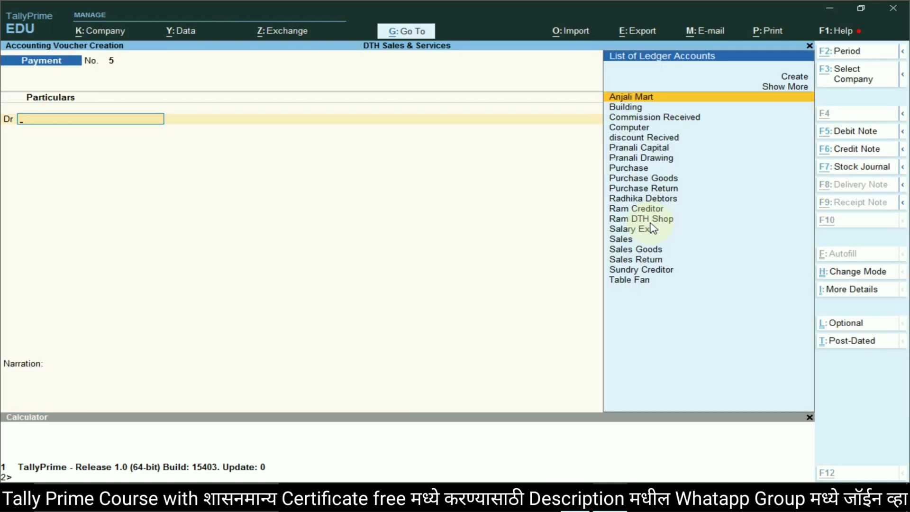
# Read the 21-12-2020 transaction in the assignment and credit Anjali Mart with 47,814 in a new Receipt voucher
pyautogui.hotkey('alt', 'Tab')
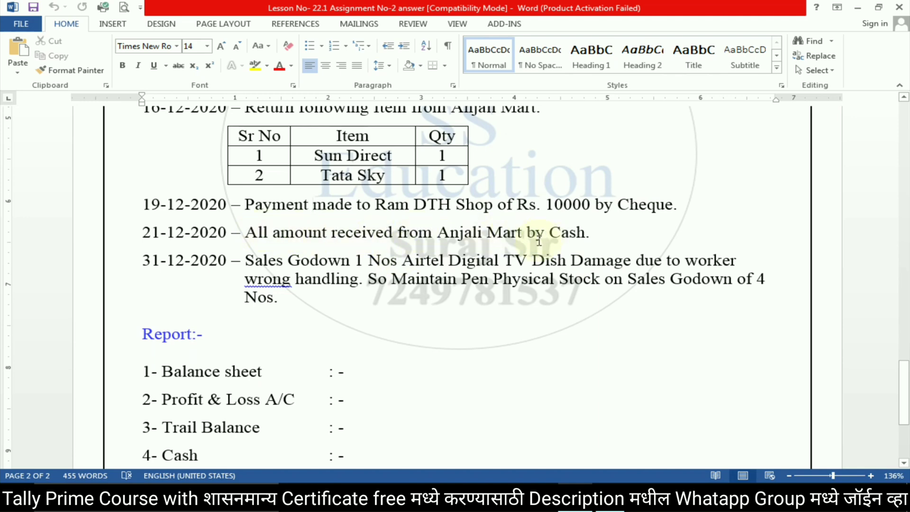
pyautogui.hotkey('alt', 'Tab')
pyautogui.click(852, 142)
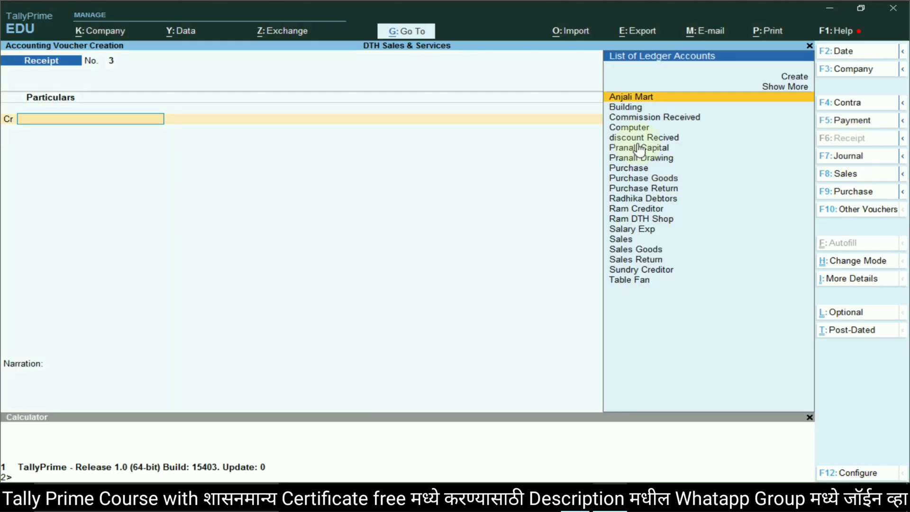
pyautogui.write('ana')
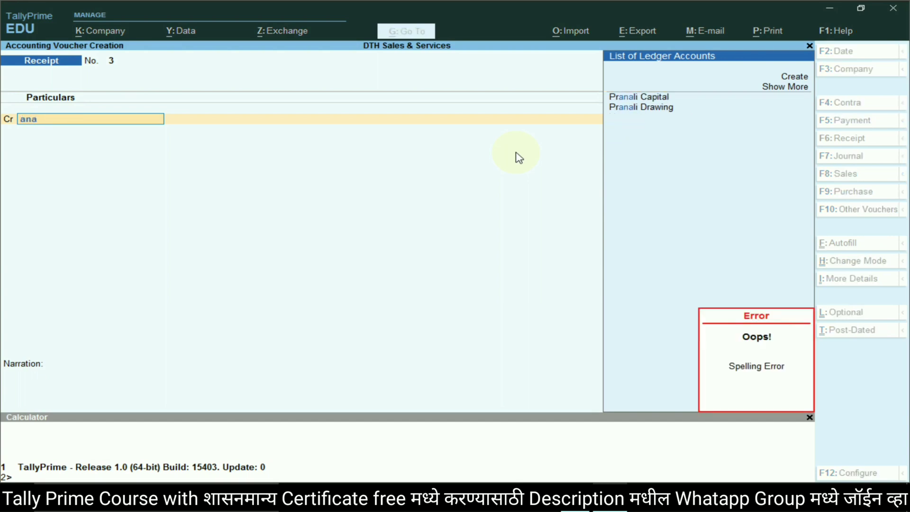
pyautogui.press('BackSpace')
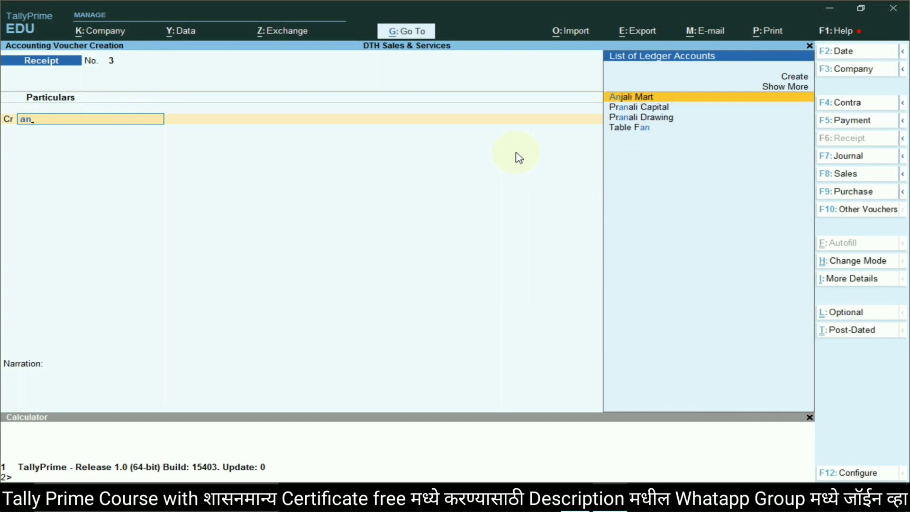
pyautogui.press('Return')
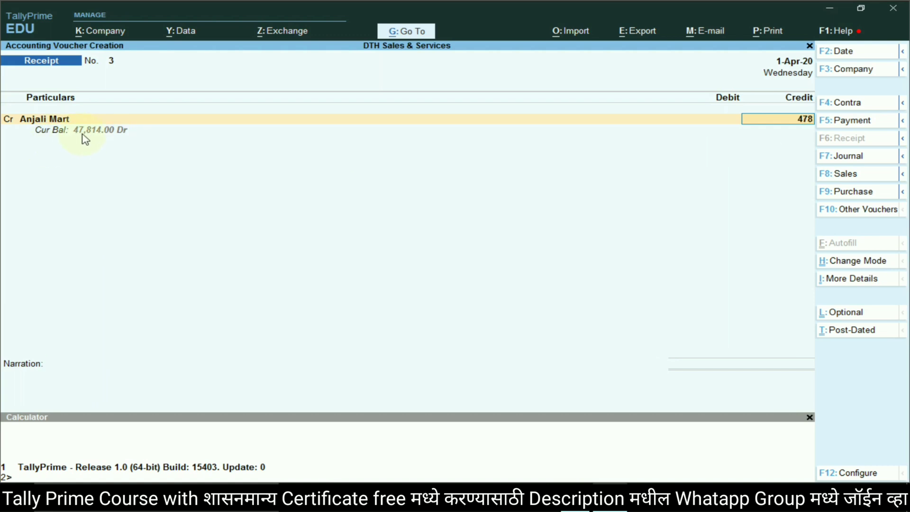
pyautogui.press('Return')
pyautogui.press('Return')
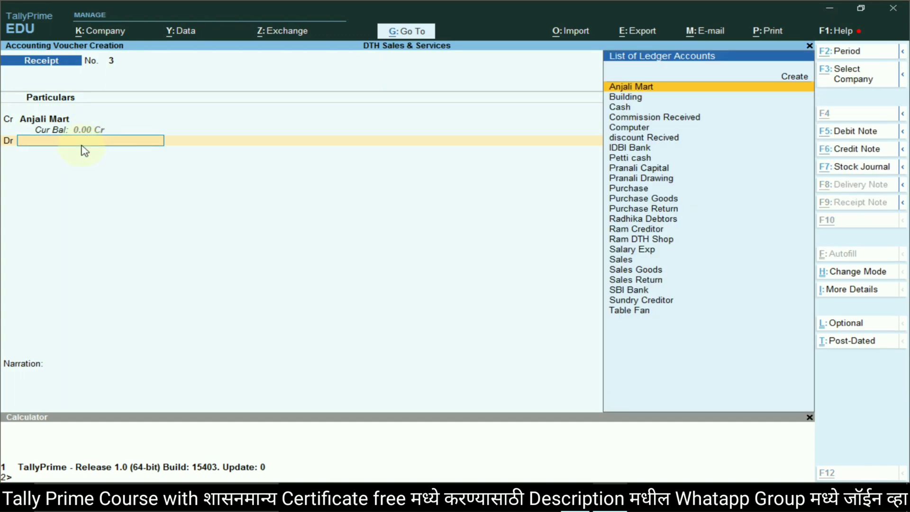
# Check the mode of receipt in the assignment, debit Cash with 47,814 and save the Receipt voucher without a narration
pyautogui.hotkey('alt', 'Tab')
pyautogui.hotkey('alt', 'Tab')
pyautogui.press('Down')
pyautogui.press('Down')
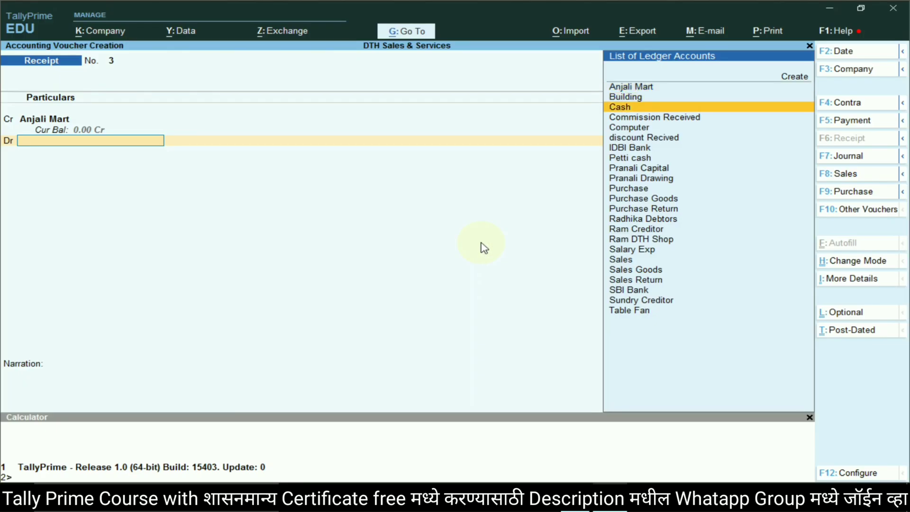
pyautogui.press('Return')
pyautogui.press('Return')
pyautogui.press('Return')
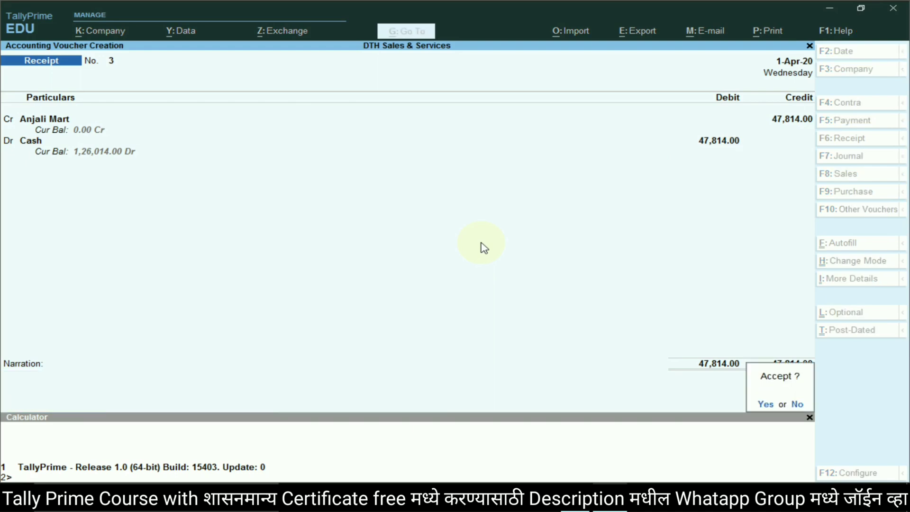
pyautogui.press('Return')
# Read the 31-12-2020 Airtel Digital TV damage entry in the assignment and open a new Physical Stock voucher
pyautogui.hotkey('alt', 'Tab')
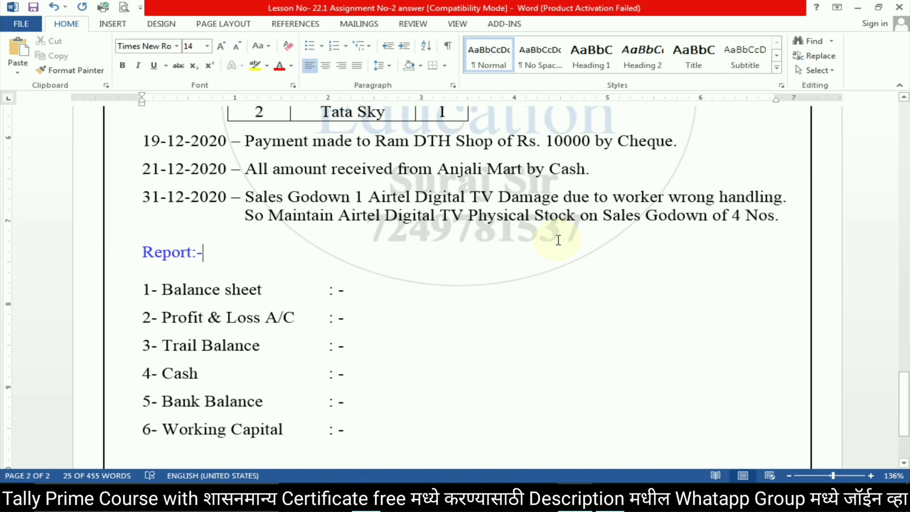
pyautogui.hotkey('alt', 'Tab')
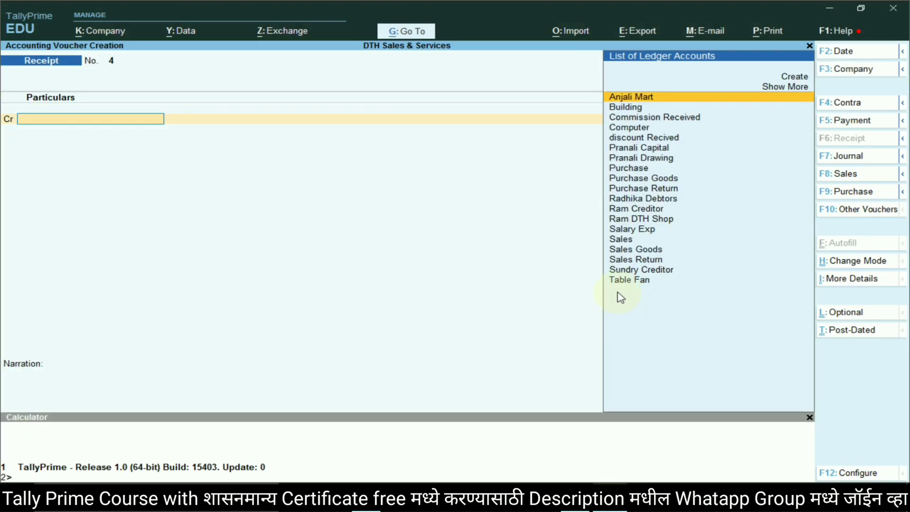
pyautogui.press('Escape')
pyautogui.press('Escape')
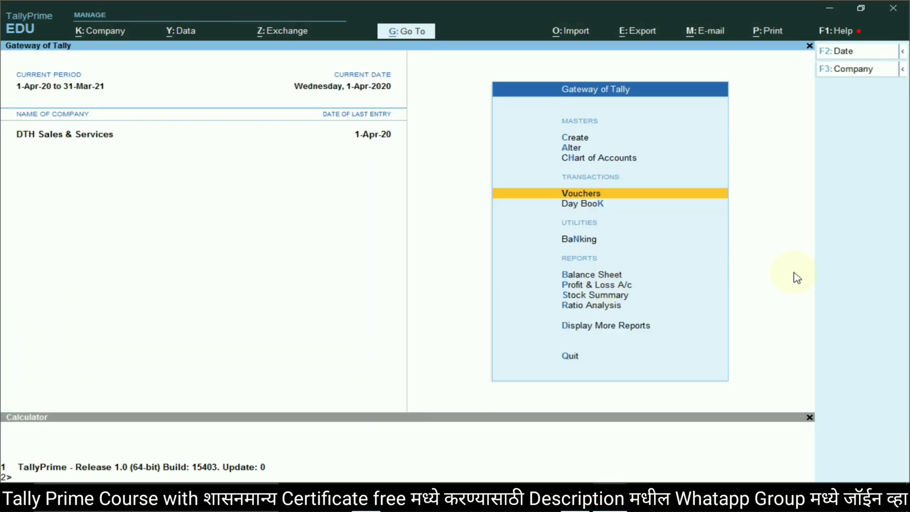
pyautogui.click(587, 194)
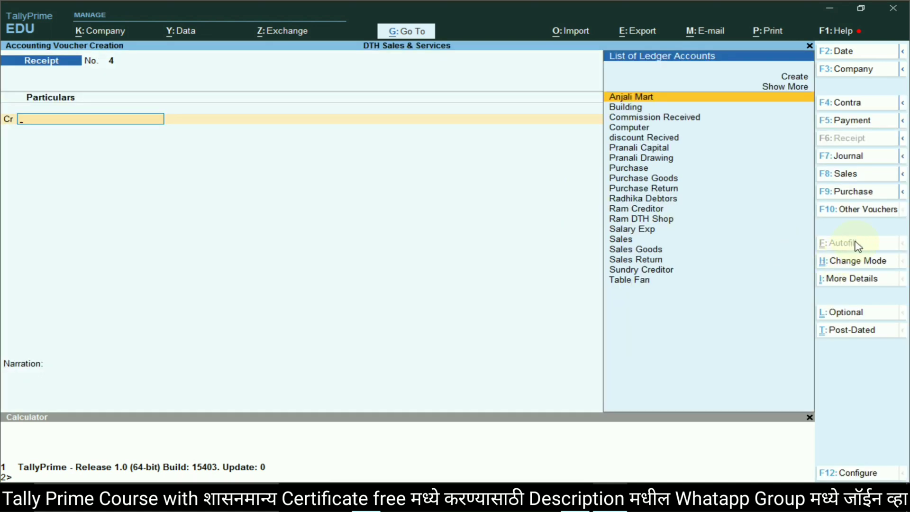
pyautogui.click(856, 209)
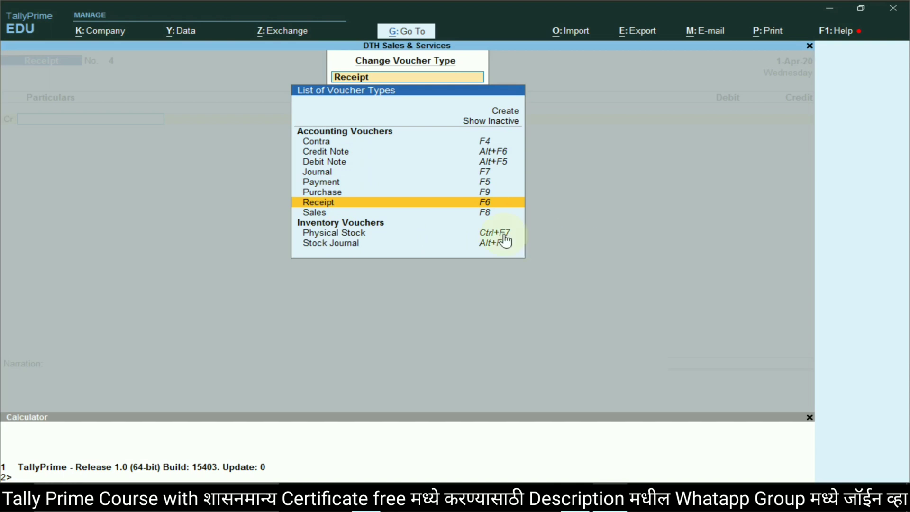
pyautogui.click(351, 233)
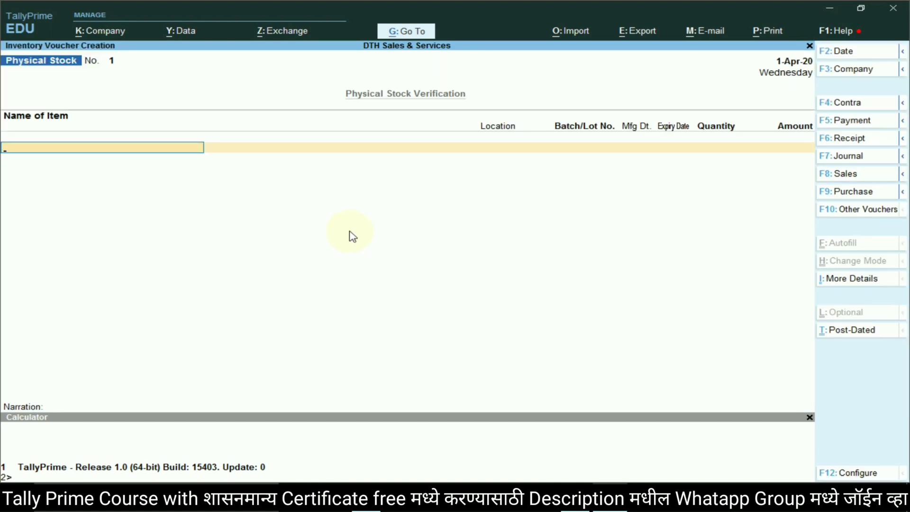
pyautogui.hotkey('alt', 'Tab')
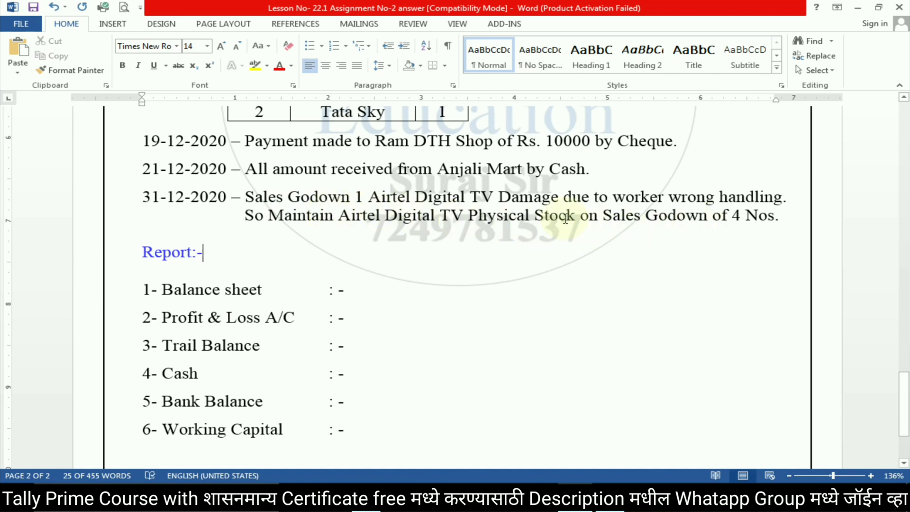
pyautogui.hotkey('alt', 'Tab')
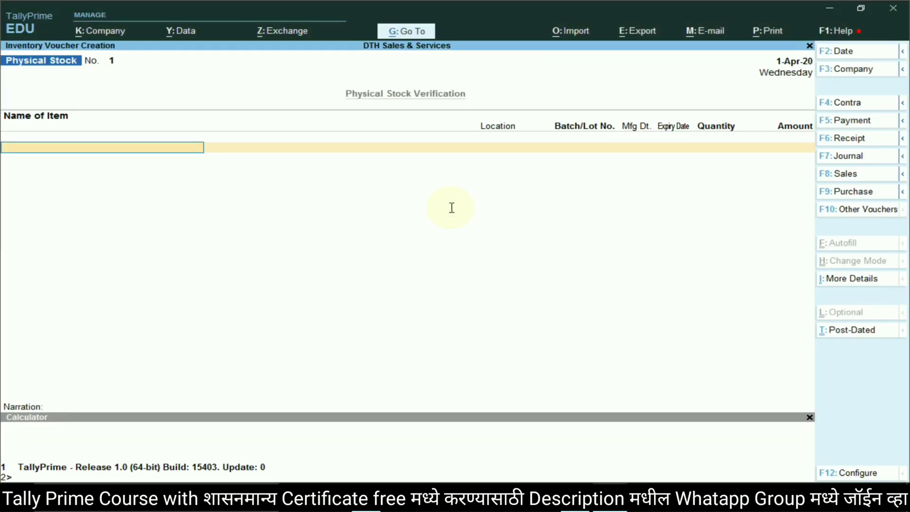
# Record the physical stock of Airtel Digital TV in Sales Godown as 4 nos and save the voucher
pyautogui.write('Air')
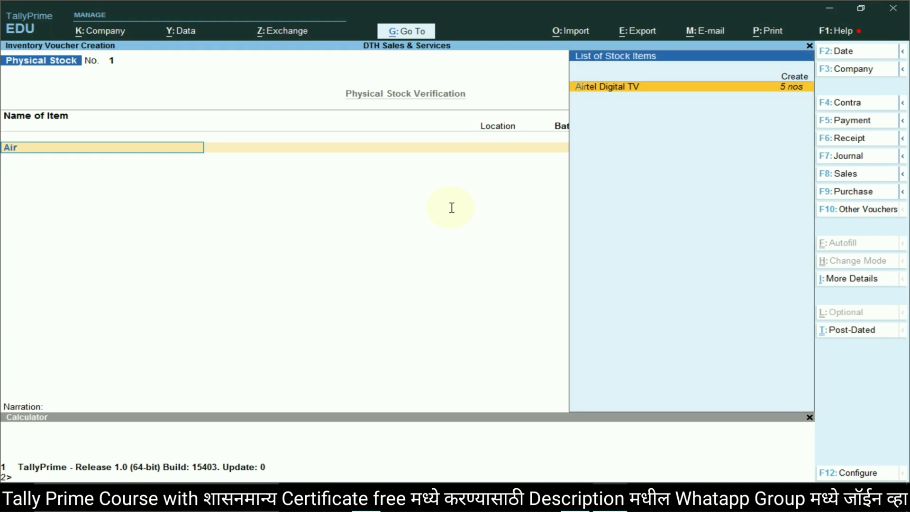
pyautogui.click(805, 90)
pyautogui.write('Sal')
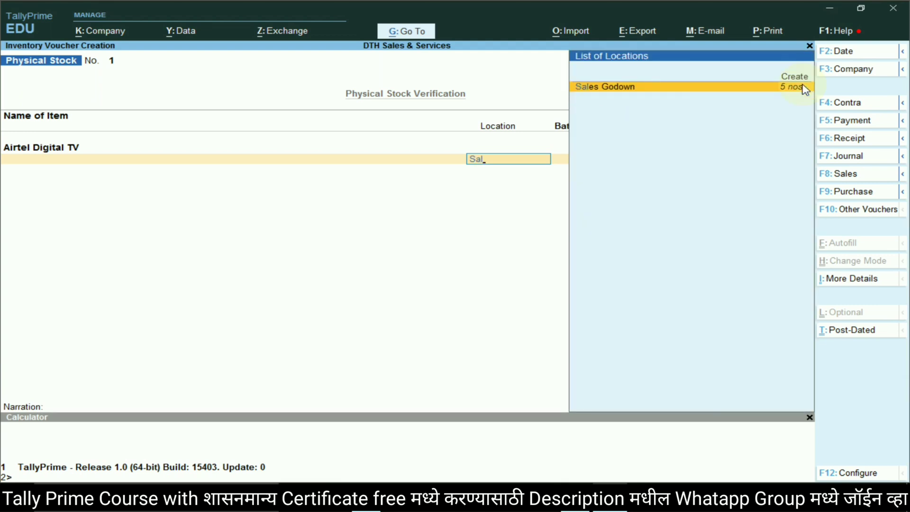
pyautogui.click(805, 91)
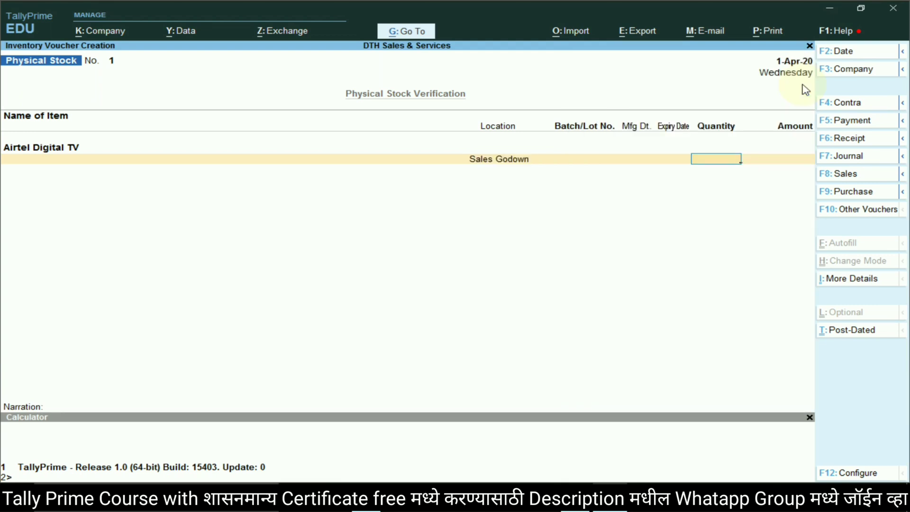
pyautogui.press('Return')
pyautogui.press('Return')
pyautogui.press('Return')
pyautogui.press('Return')
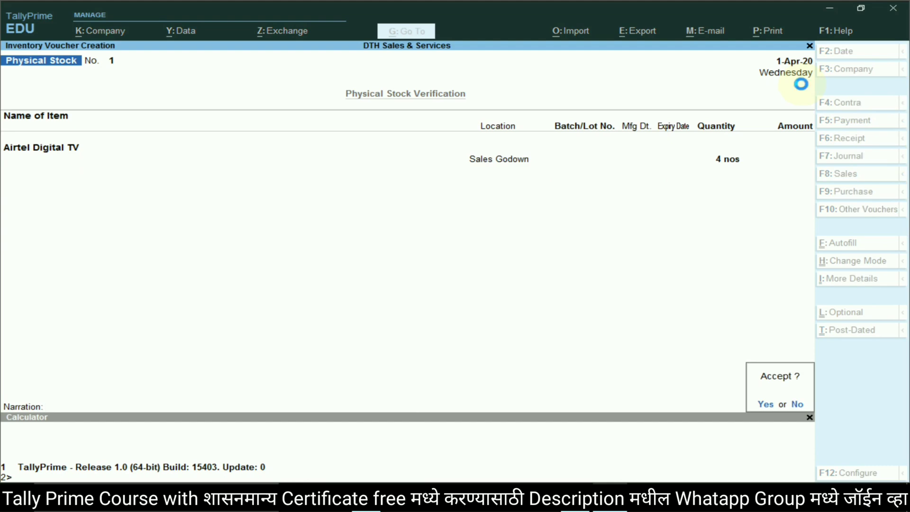
pyautogui.press('Return')
# Review the assignment through to its Report list, leave voucher entry and open the company's Balance Sheet
pyautogui.hotkey('alt', 'Tab')
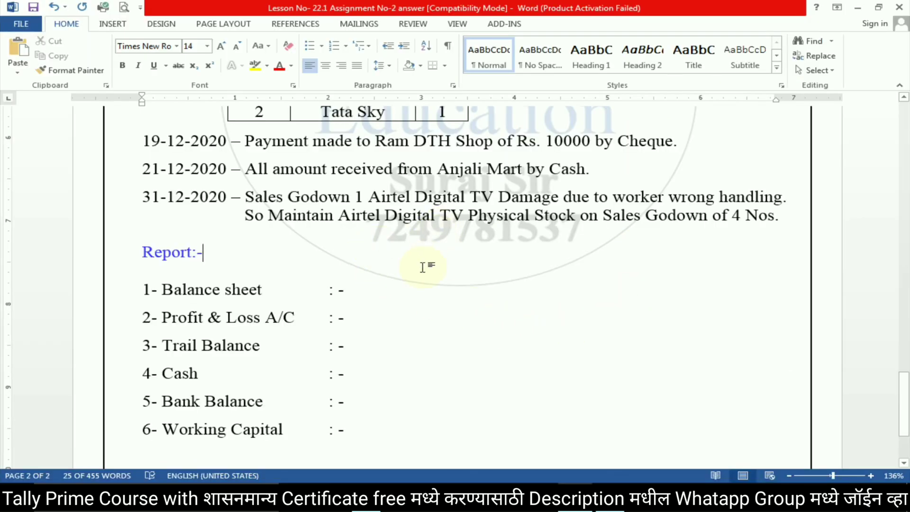
pyautogui.scroll(20, 424, 271)
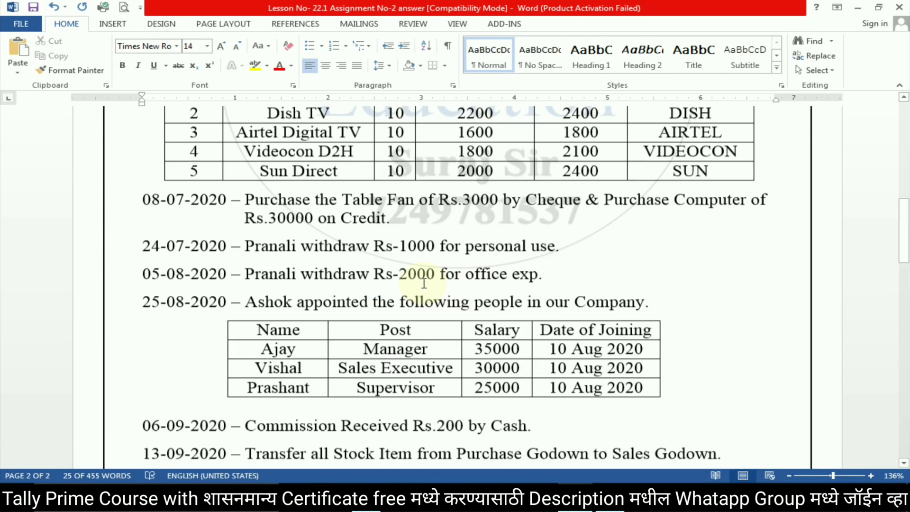
pyautogui.scroll(6, 425, 283)
pyautogui.scroll(-18, 468, 321)
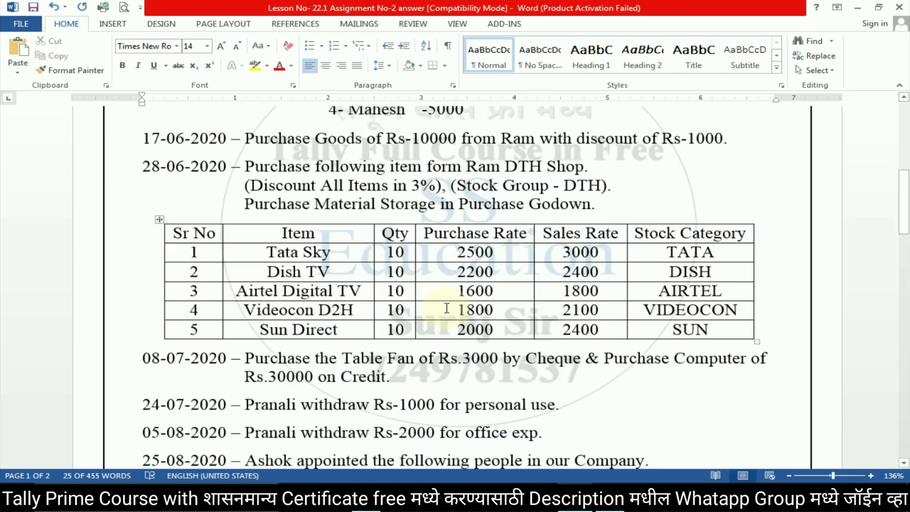
pyautogui.scroll(-20, 469, 321)
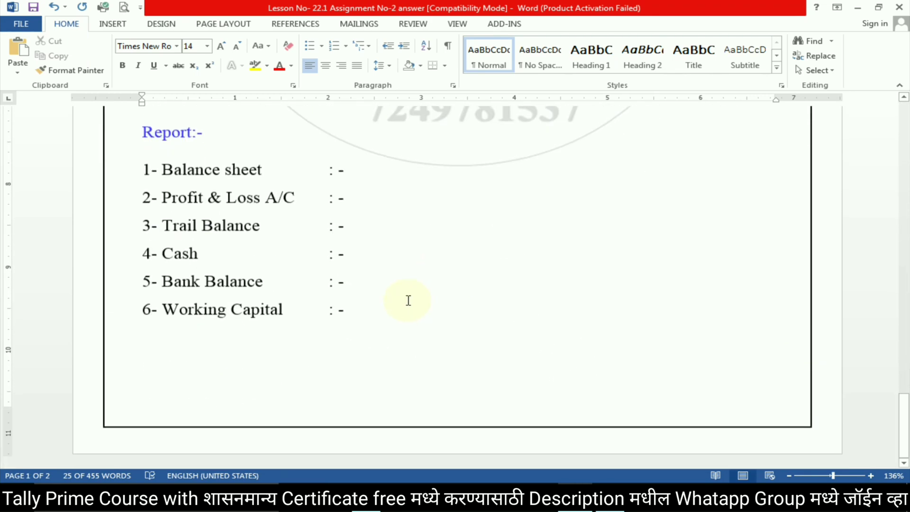
pyautogui.hotkey('alt', 'Tab')
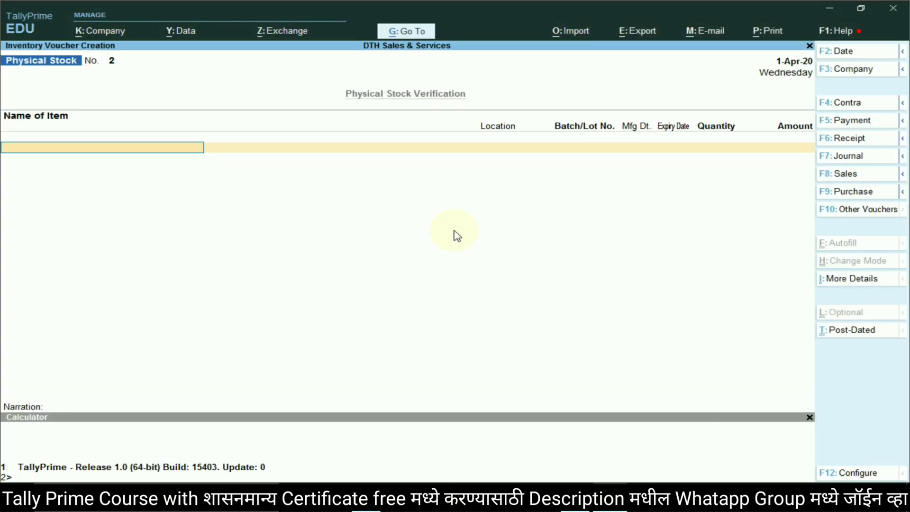
pyautogui.press('Escape')
pyautogui.press('y')
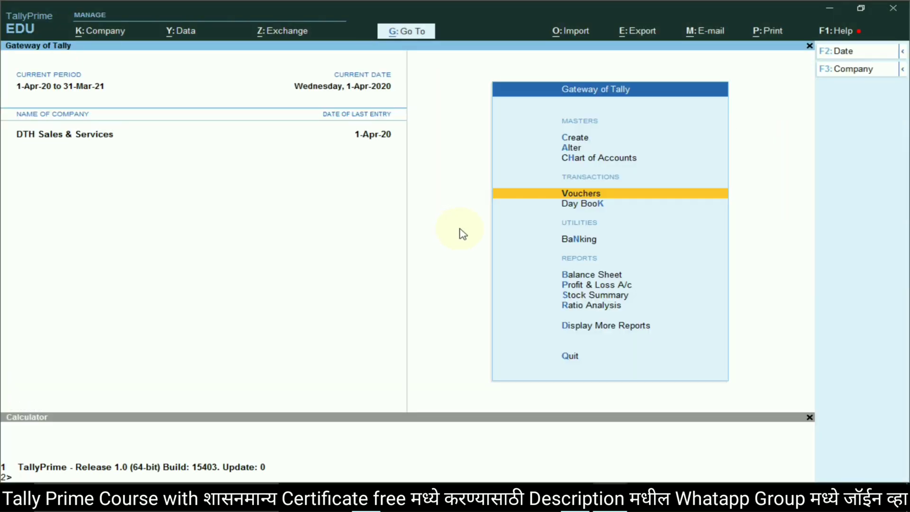
pyautogui.click(572, 275)
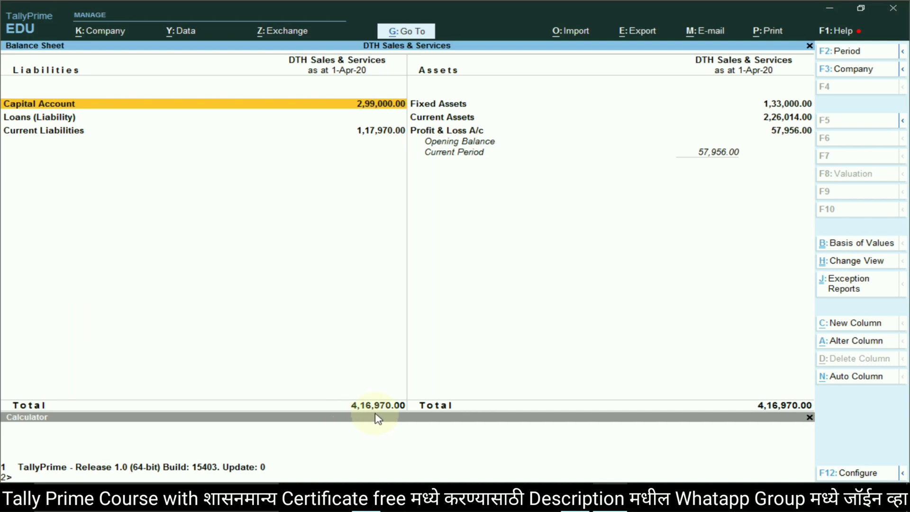
# Switch to the Word assignment and enter 416970 as the Balance sheet figure in the Report list
pyautogui.hotkey('alt', 'Tab')
pyautogui.write('4')
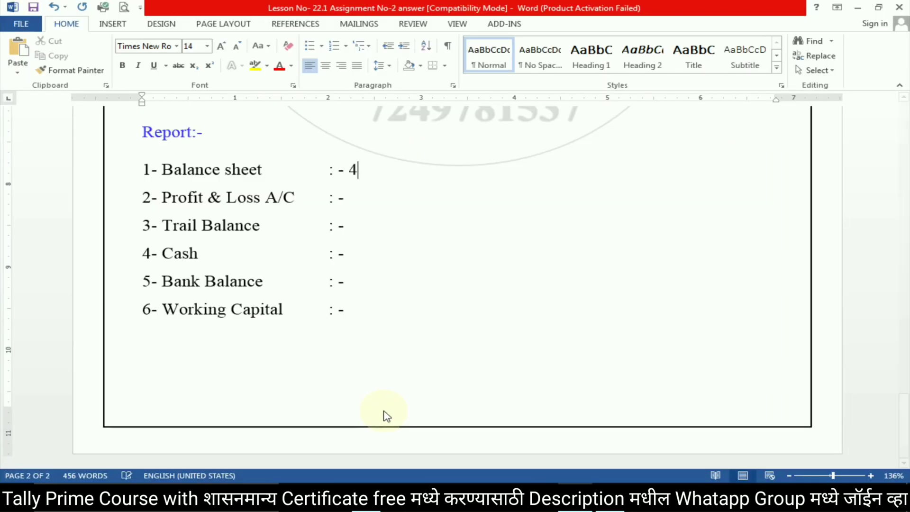
pyautogui.write('16970')
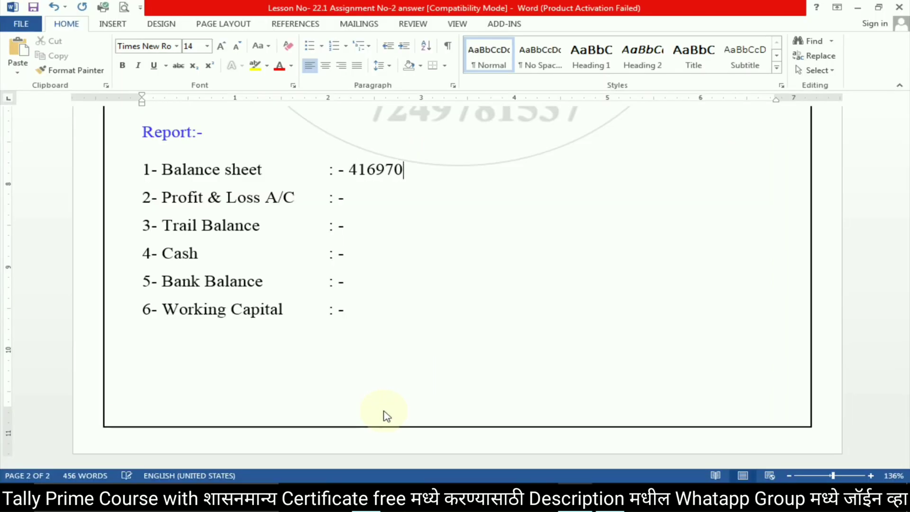
# Switch back to TallyPrime, leave the Balance Sheet and open the Profit & Loss A/c
pyautogui.hotkey('alt', 'Tab')
pyautogui.press('Escape')
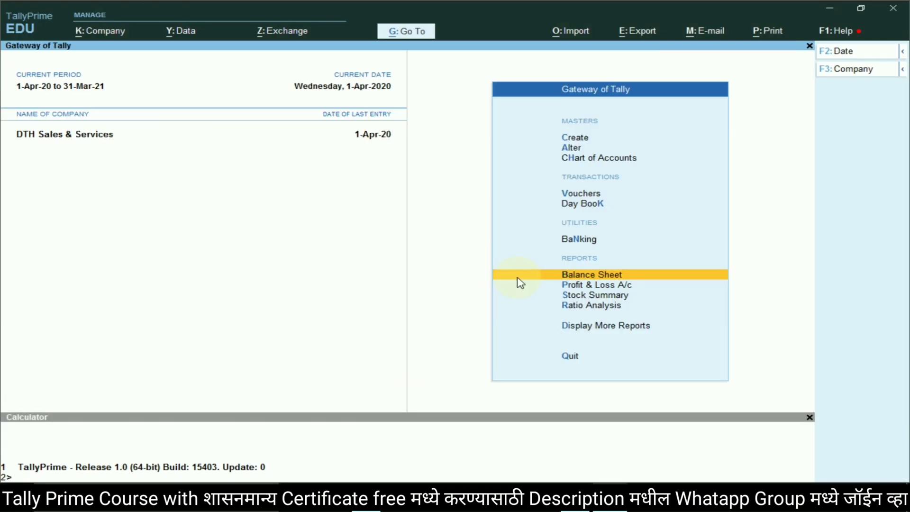
pyautogui.click(603, 285)
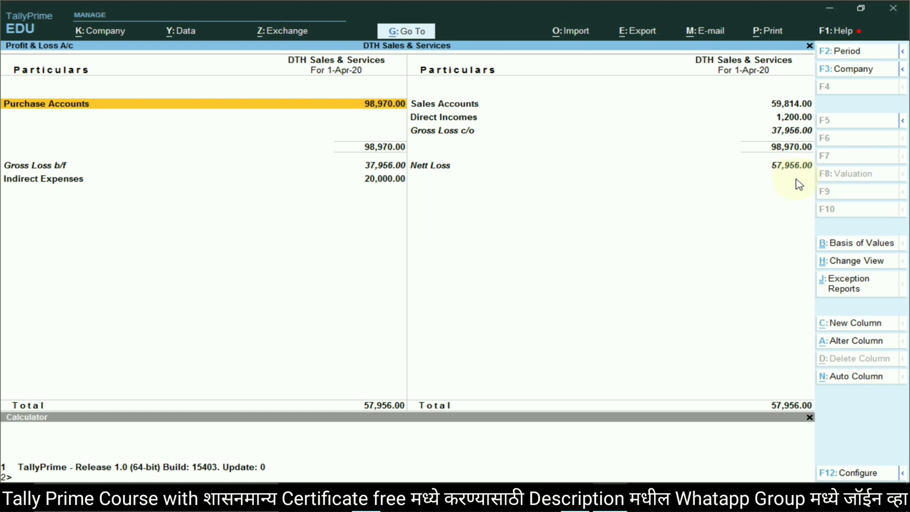
# Fill the Profit & Loss A/C line of the Word assignment's Report list with "57956 (Net Loss)"
pyautogui.hotkey('alt', 'Tab')
pyautogui.write('579')
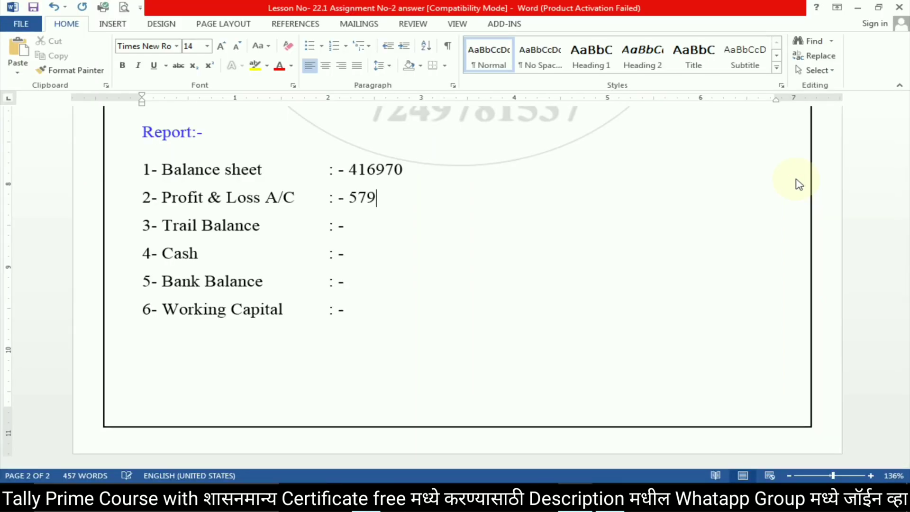
pyautogui.write('56 (Ne ')
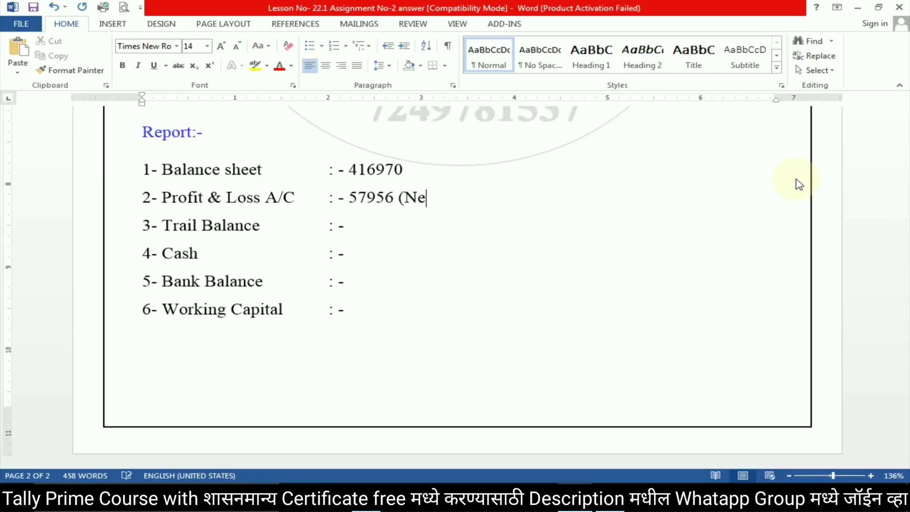
pyautogui.write('t IO')
pyautogui.press('BackSpace')
pyautogui.press('BackSpace')
pyautogui.write('Loss)')
# Return to TallyPrime, leave the Profit & Loss A/c and open the company's Trial Balance
pyautogui.hotkey('alt', 'Tab')
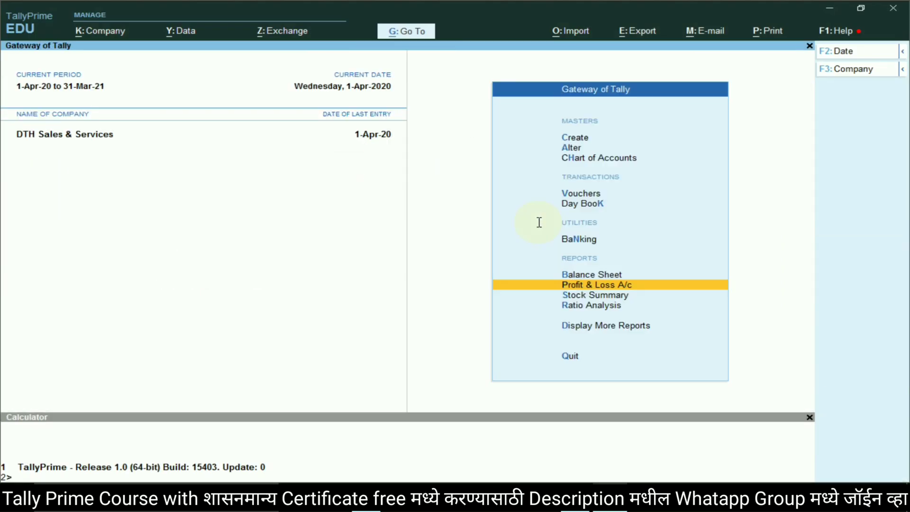
pyautogui.press('Down')
pyautogui.press('Down')
pyautogui.press('Down')
pyautogui.press('Down')
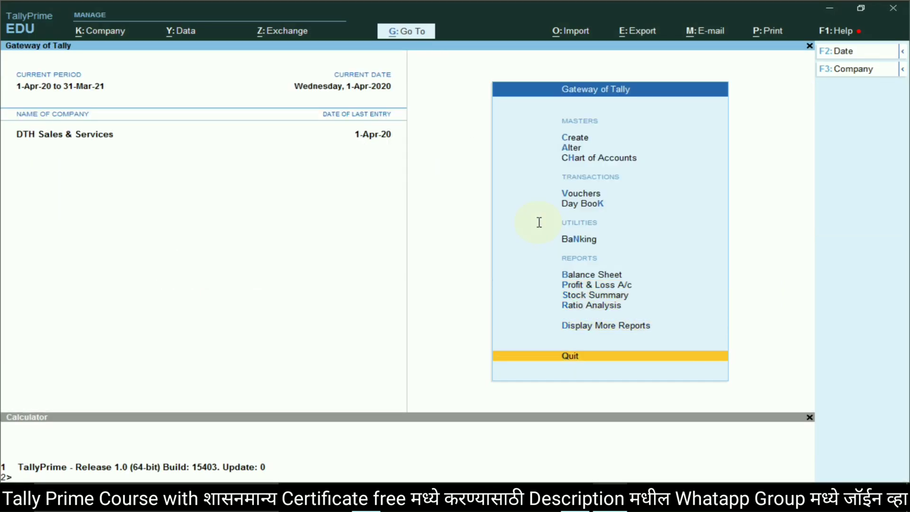
pyautogui.press('Up')
pyautogui.press('Return')
pyautogui.press('Return')
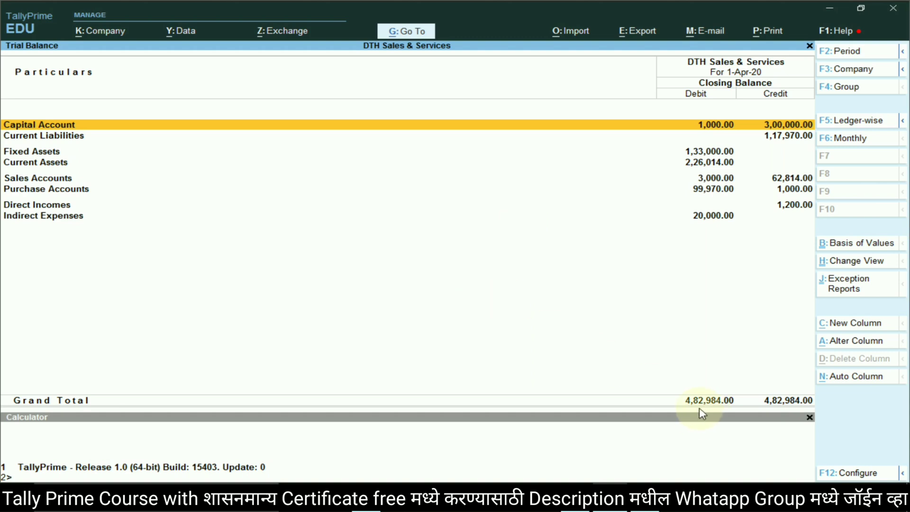
# Enter 482984 as the Trail Balance figure in the Word assignment's Report list
pyautogui.hotkey('alt', 'Tab')
pyautogui.write('4')
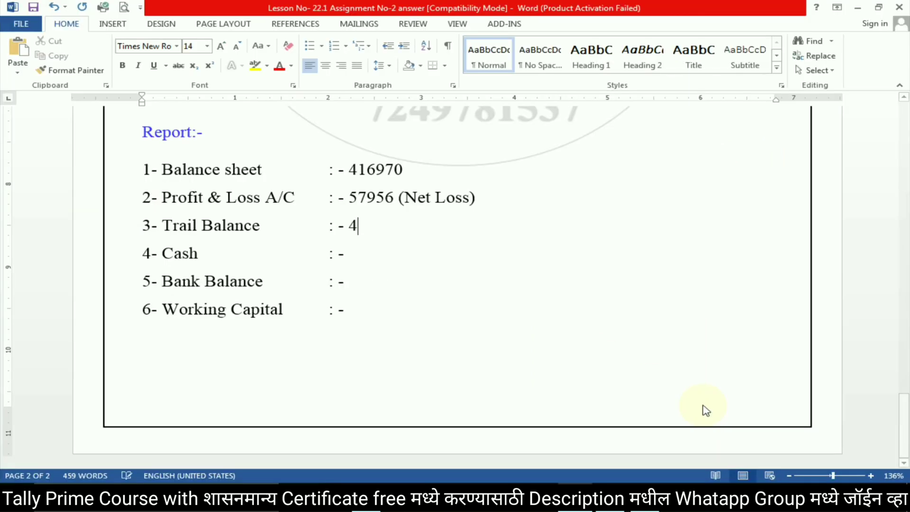
pyautogui.write('82984')
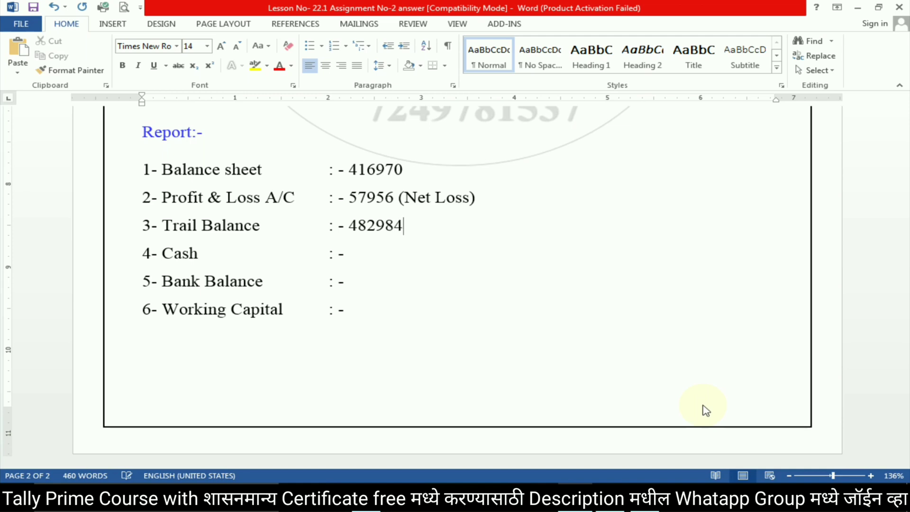
# Ready the assignment's Cash line for entry, then open the Cash/Bank Book(s) summary in TallyPrime and select the Cash ledger
pyautogui.click(374, 252)
pyautogui.hotkey('alt', 'Tab')
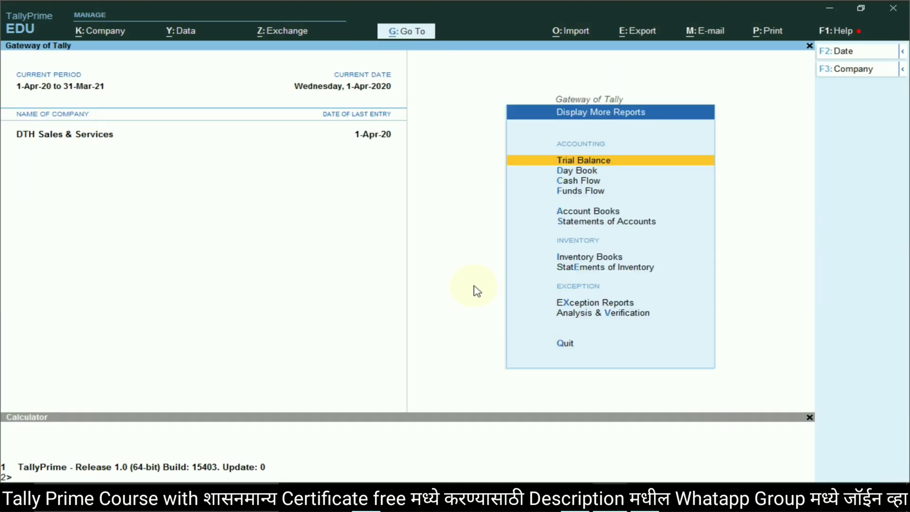
pyautogui.press('Escape')
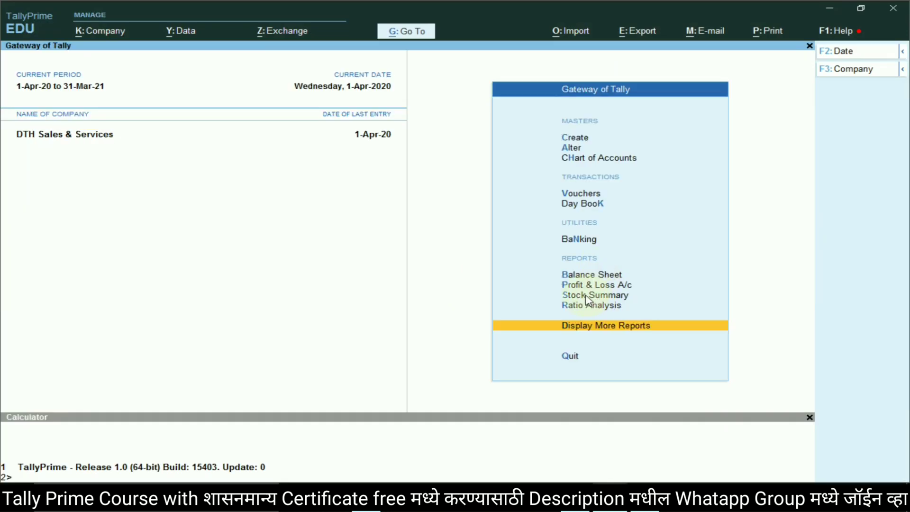
pyautogui.click(597, 327)
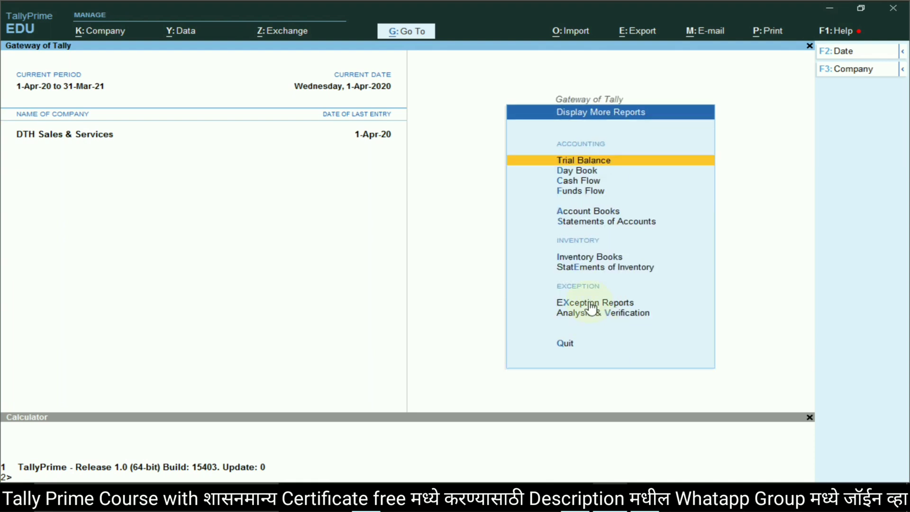
pyautogui.click(571, 212)
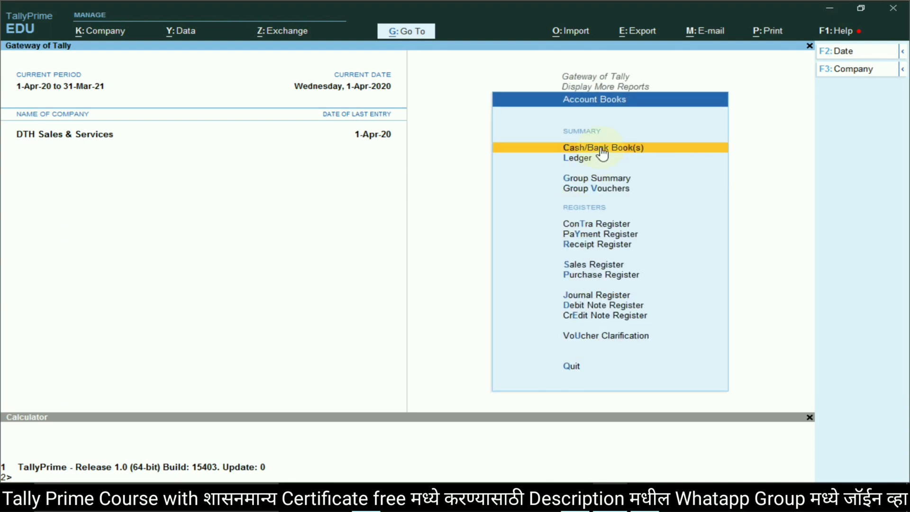
pyautogui.click(602, 153)
pyautogui.click(397, 147)
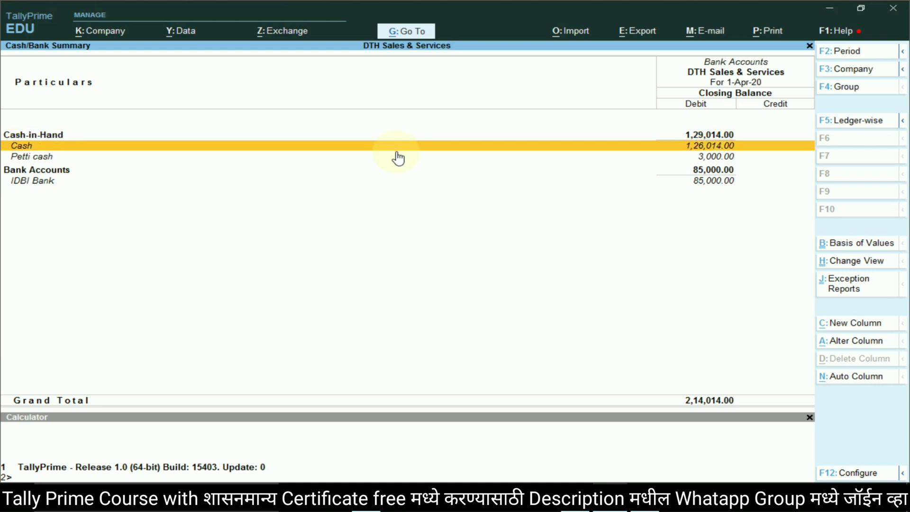
# Fill the Cash line of the Word assignment's Report list with "126014 Cash & 3000 Petty Cash"
pyautogui.hotkey('alt', 'Tab')
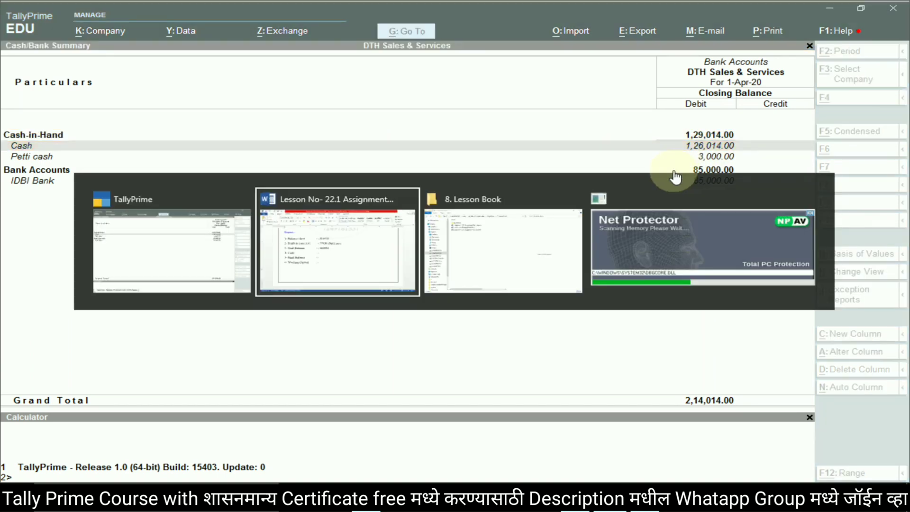
pyautogui.write('126014')
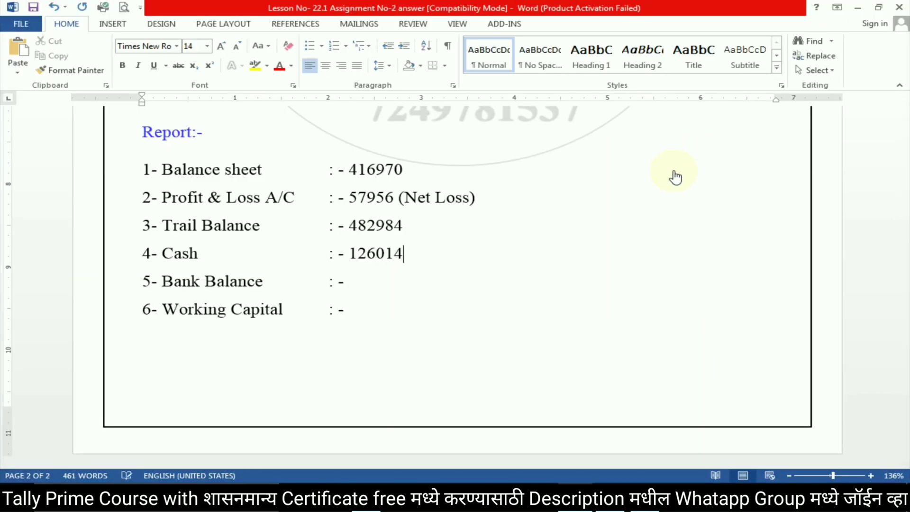
pyautogui.write(' Cash &')
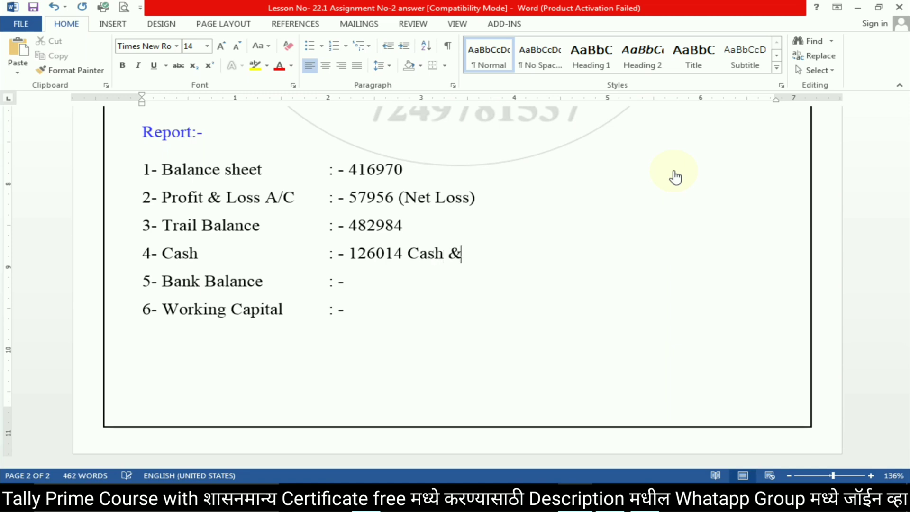
pyautogui.hotkey('alt', 'Tab')
pyautogui.hotkey('alt', 'Tab')
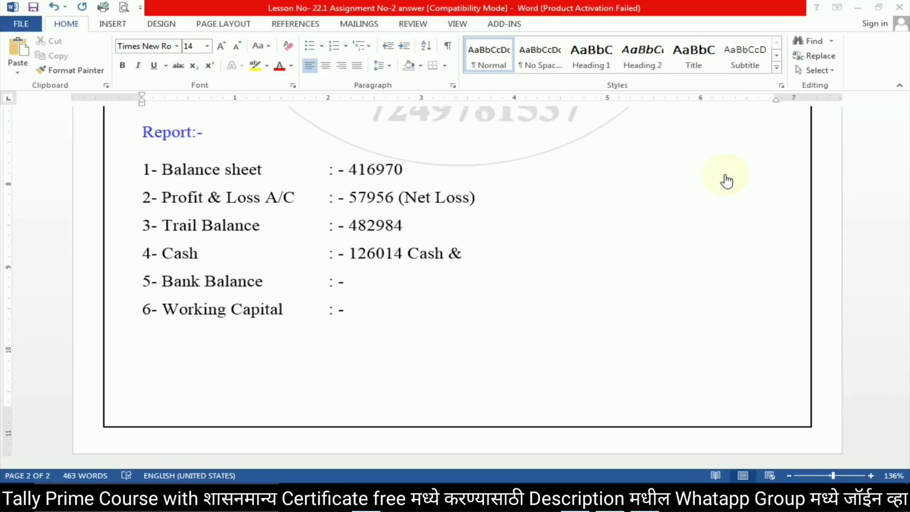
pyautogui.write('3000 Pe')
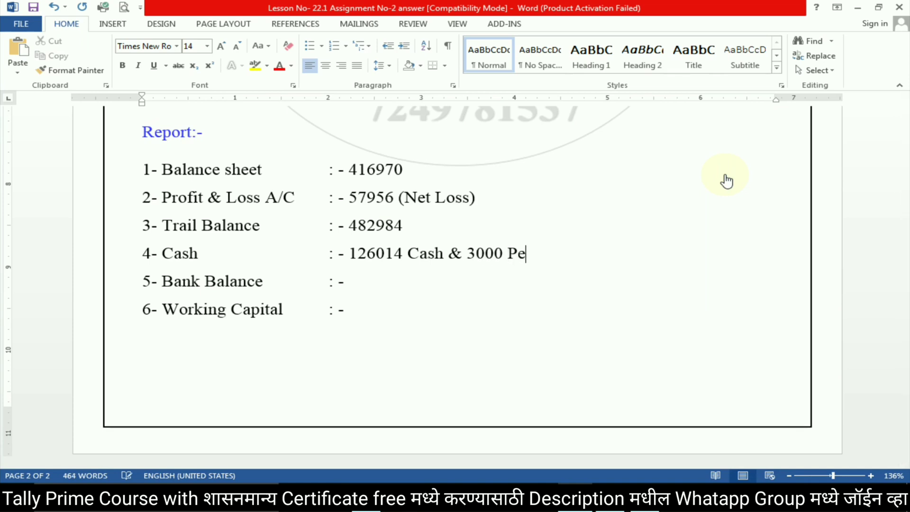
pyautogui.write('tty Cash')
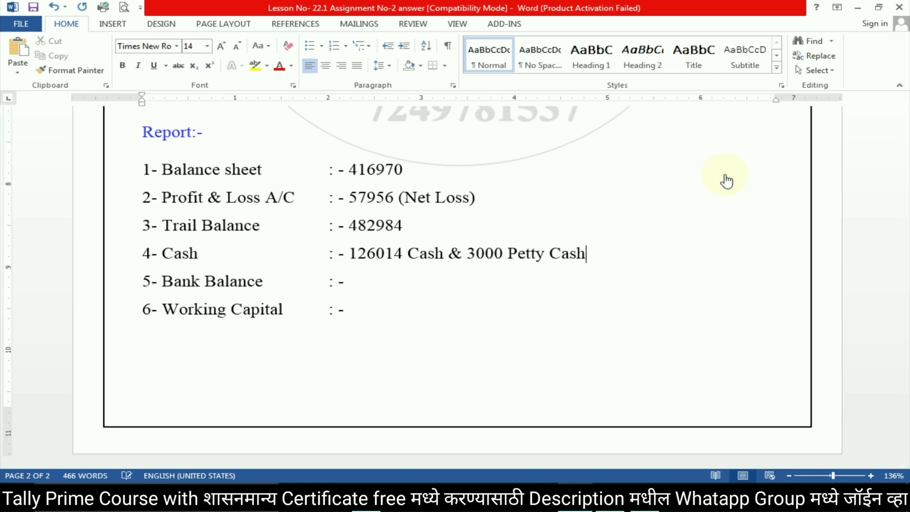
# Check the IDBI Bank balance in TallyPrime and fill the assignment's Bank Balance line with "85000 (IDBI Bank)"
pyautogui.hotkey('alt', 'Tab')
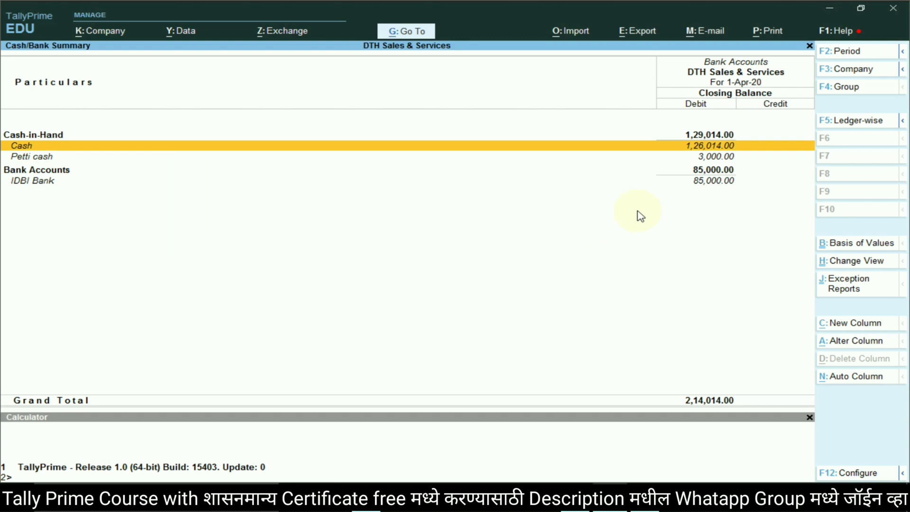
pyautogui.click(386, 181)
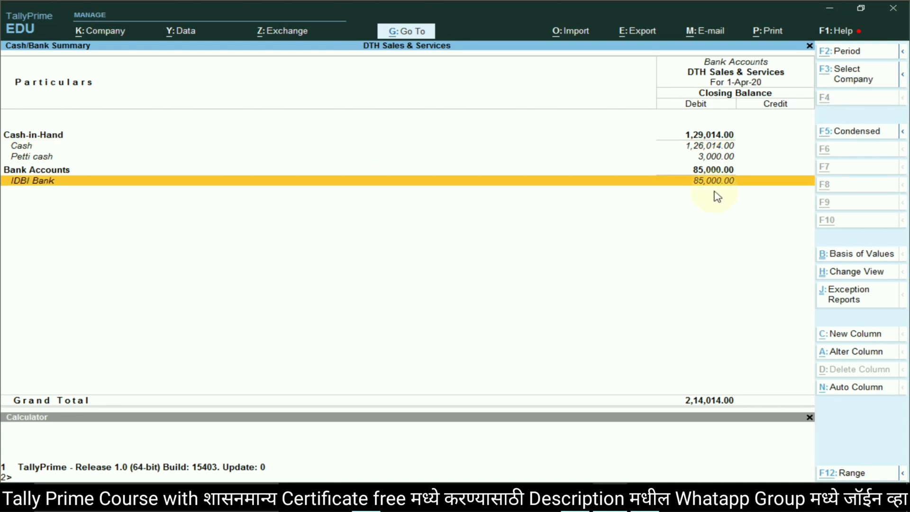
pyautogui.hotkey('alt', 'Tab')
pyautogui.write('850000')
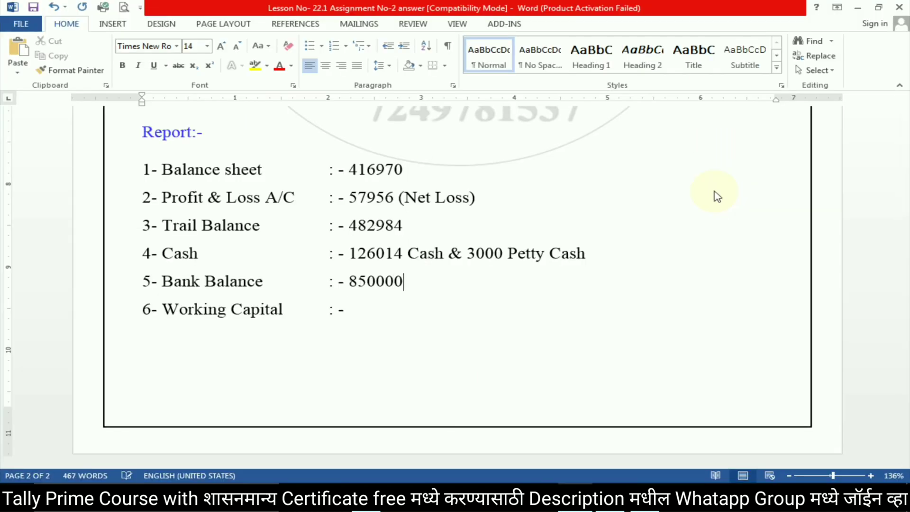
pyautogui.press('BackSpace')
pyautogui.write('(IDBI Bank')
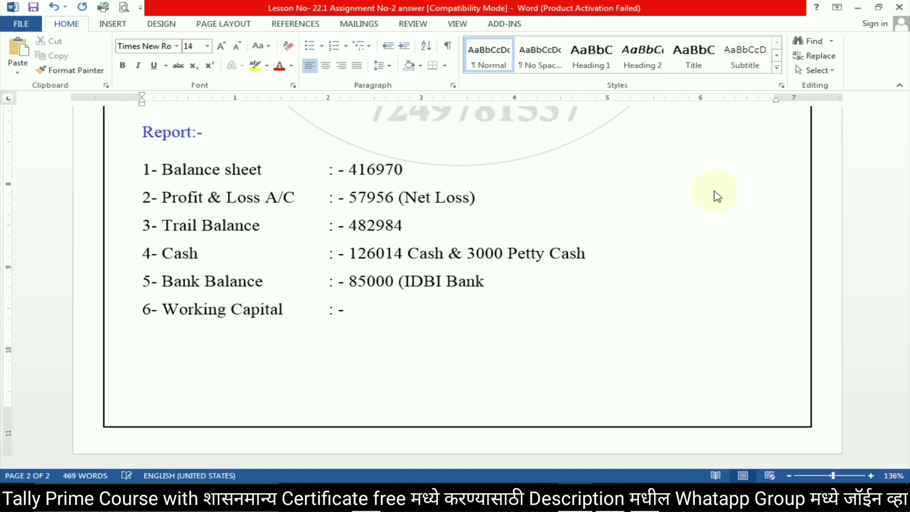
pyautogui.write(')')
# Return to TallyPrime, leave the Cash/Bank summary and open the Ratio Analysis report
pyautogui.hotkey('alt', 'Tab')
pyautogui.press('Escape')
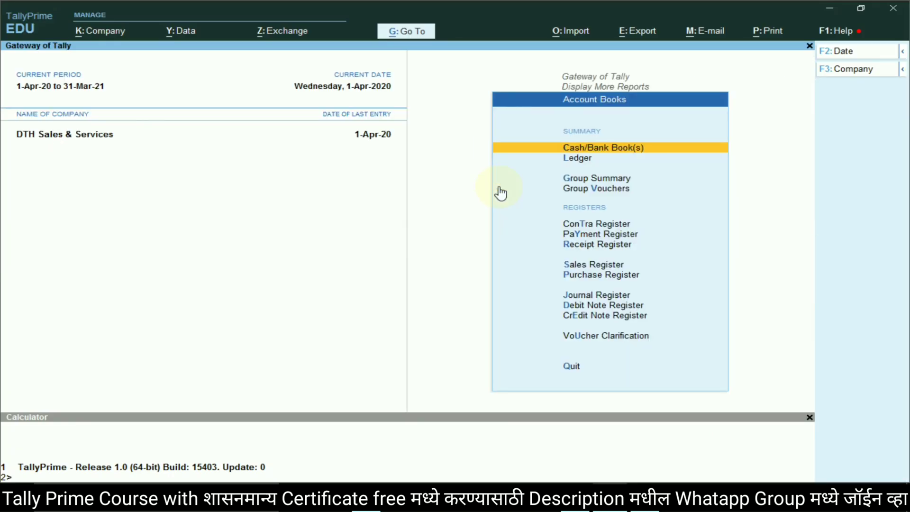
pyautogui.press('Down')
pyautogui.press('Escape')
pyautogui.press('Down')
pyautogui.press('Down')
pyautogui.press('Down')
pyautogui.press('Down')
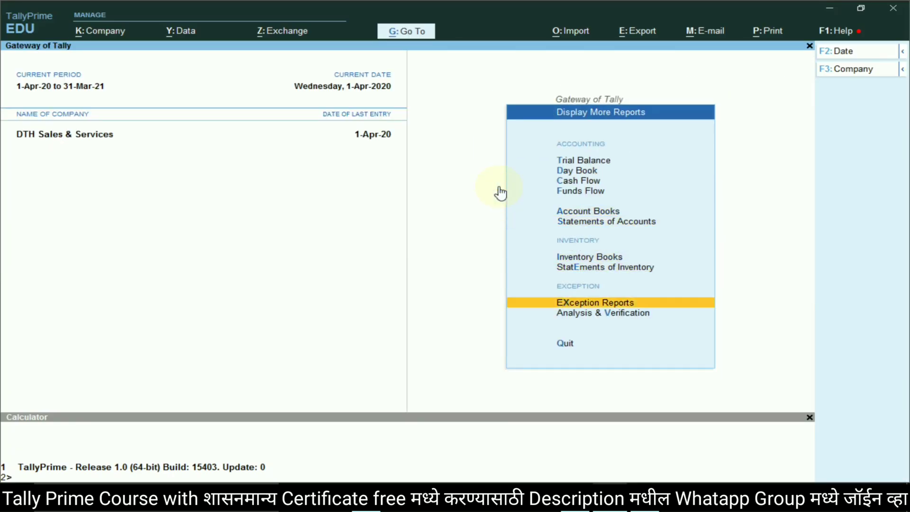
pyautogui.press('Escape')
pyautogui.press('Down')
pyautogui.press('Up')
pyautogui.press('Up')
pyautogui.press('Up')
pyautogui.press('Down')
pyautogui.press('Return')
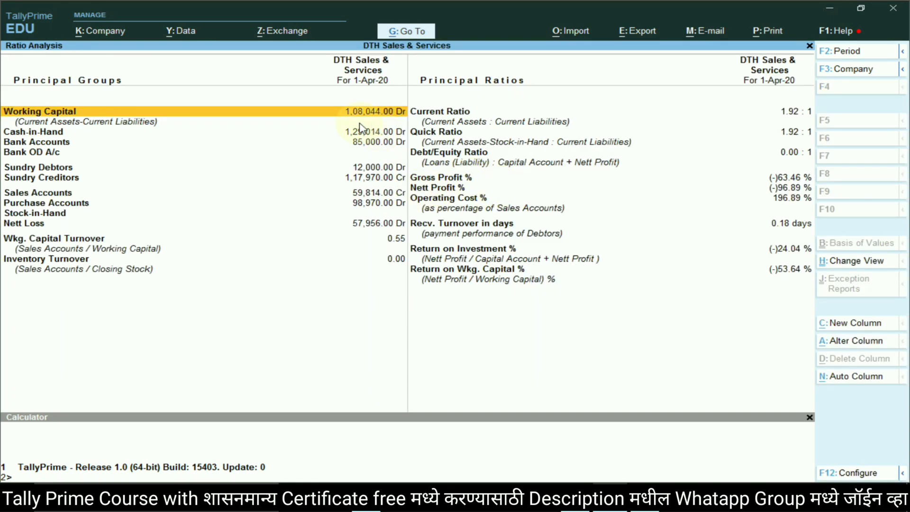
# Enter 108044 as the Working Capital figure in the Word assignment's Report list
pyautogui.hotkey('alt', 'Tab')
pyautogui.write('1')
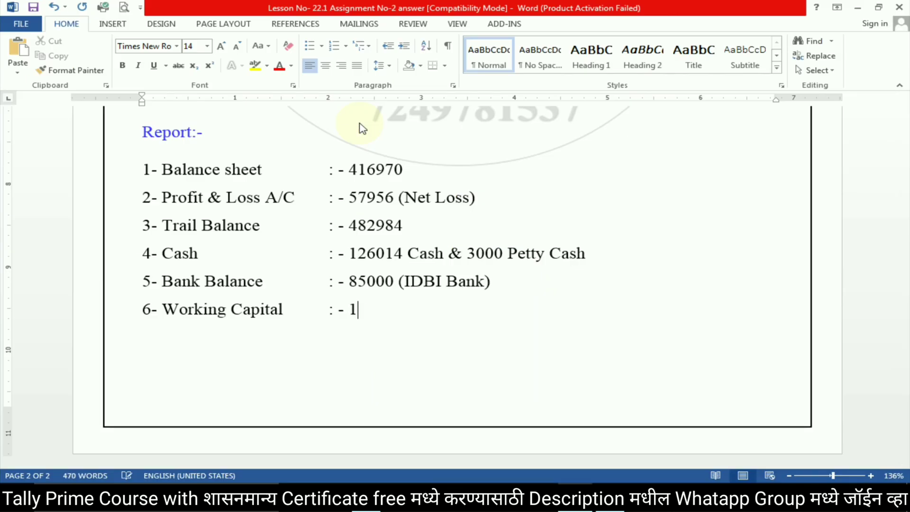
pyautogui.write('08044')
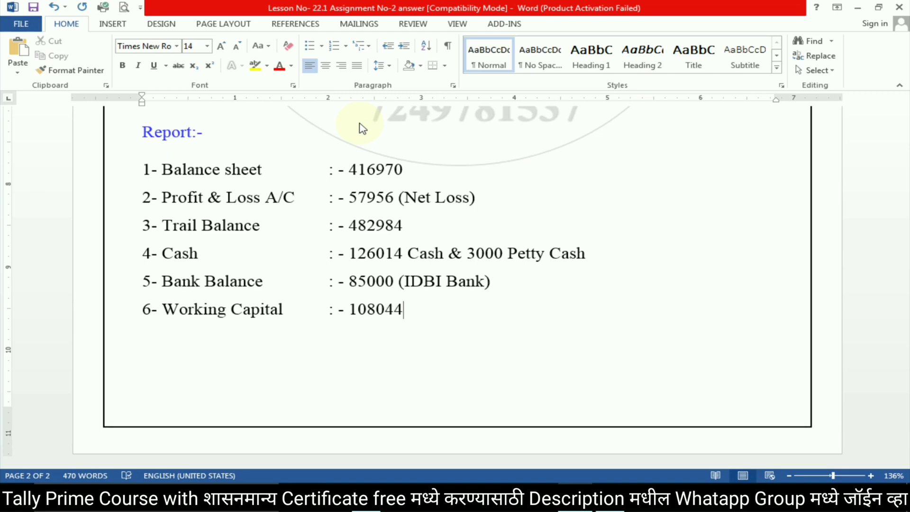
# Recheck the Ratio Analysis in TallyPrime and review the Word assignment back to its beginning
pyautogui.hotkey('alt', 'Tab')
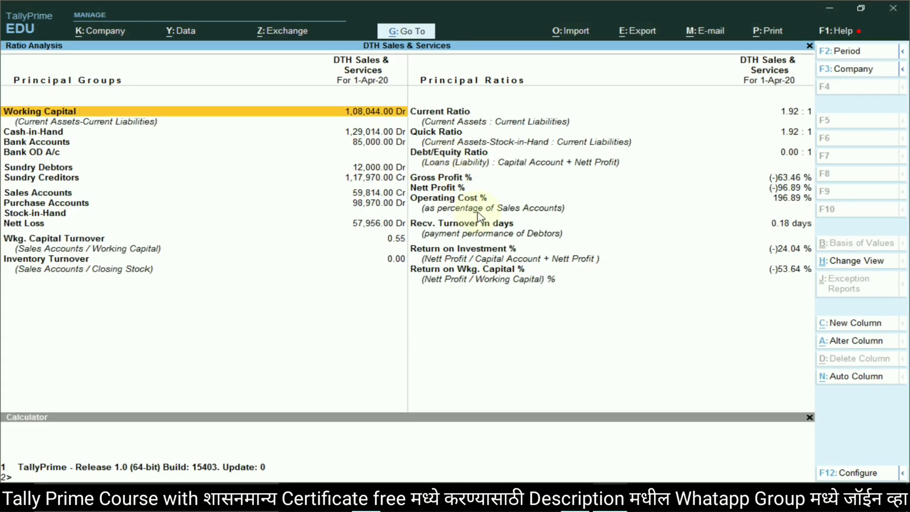
pyautogui.hotkey('alt', 'Tab')
pyautogui.scroll(10, 414, 276)
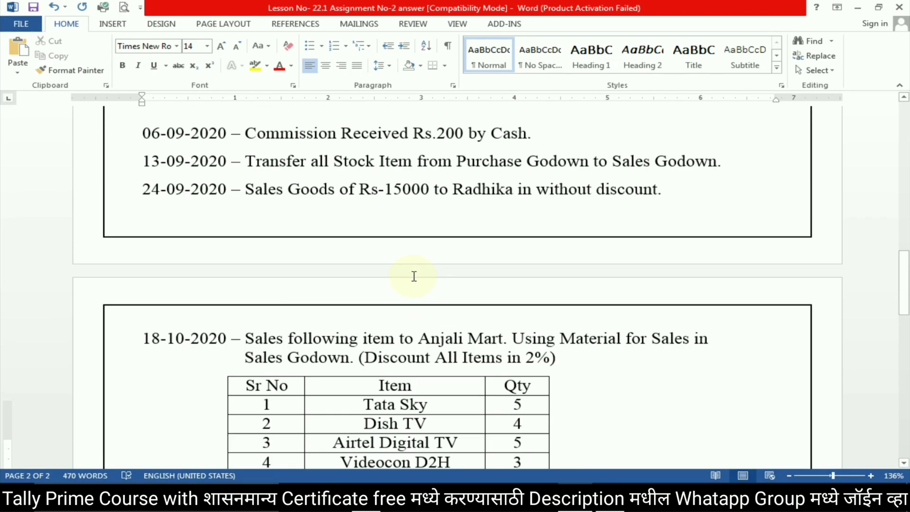
pyautogui.scroll(15, 413, 277)
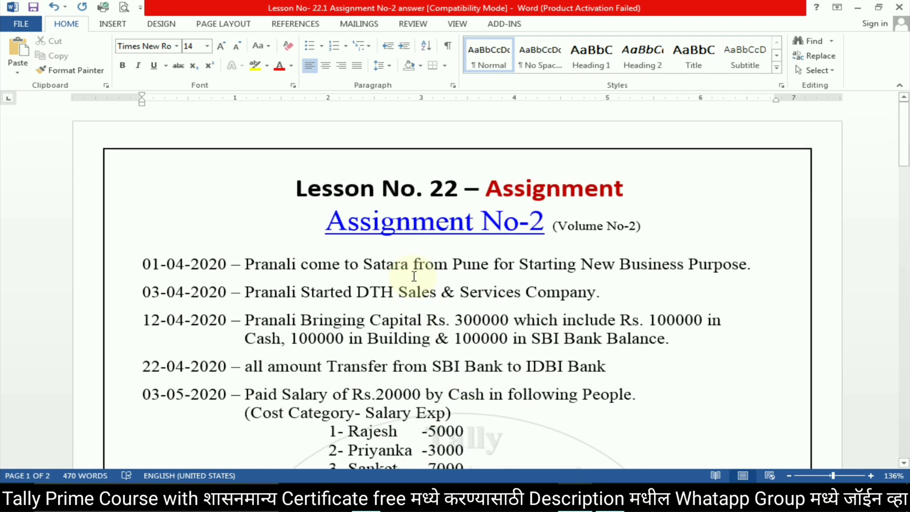